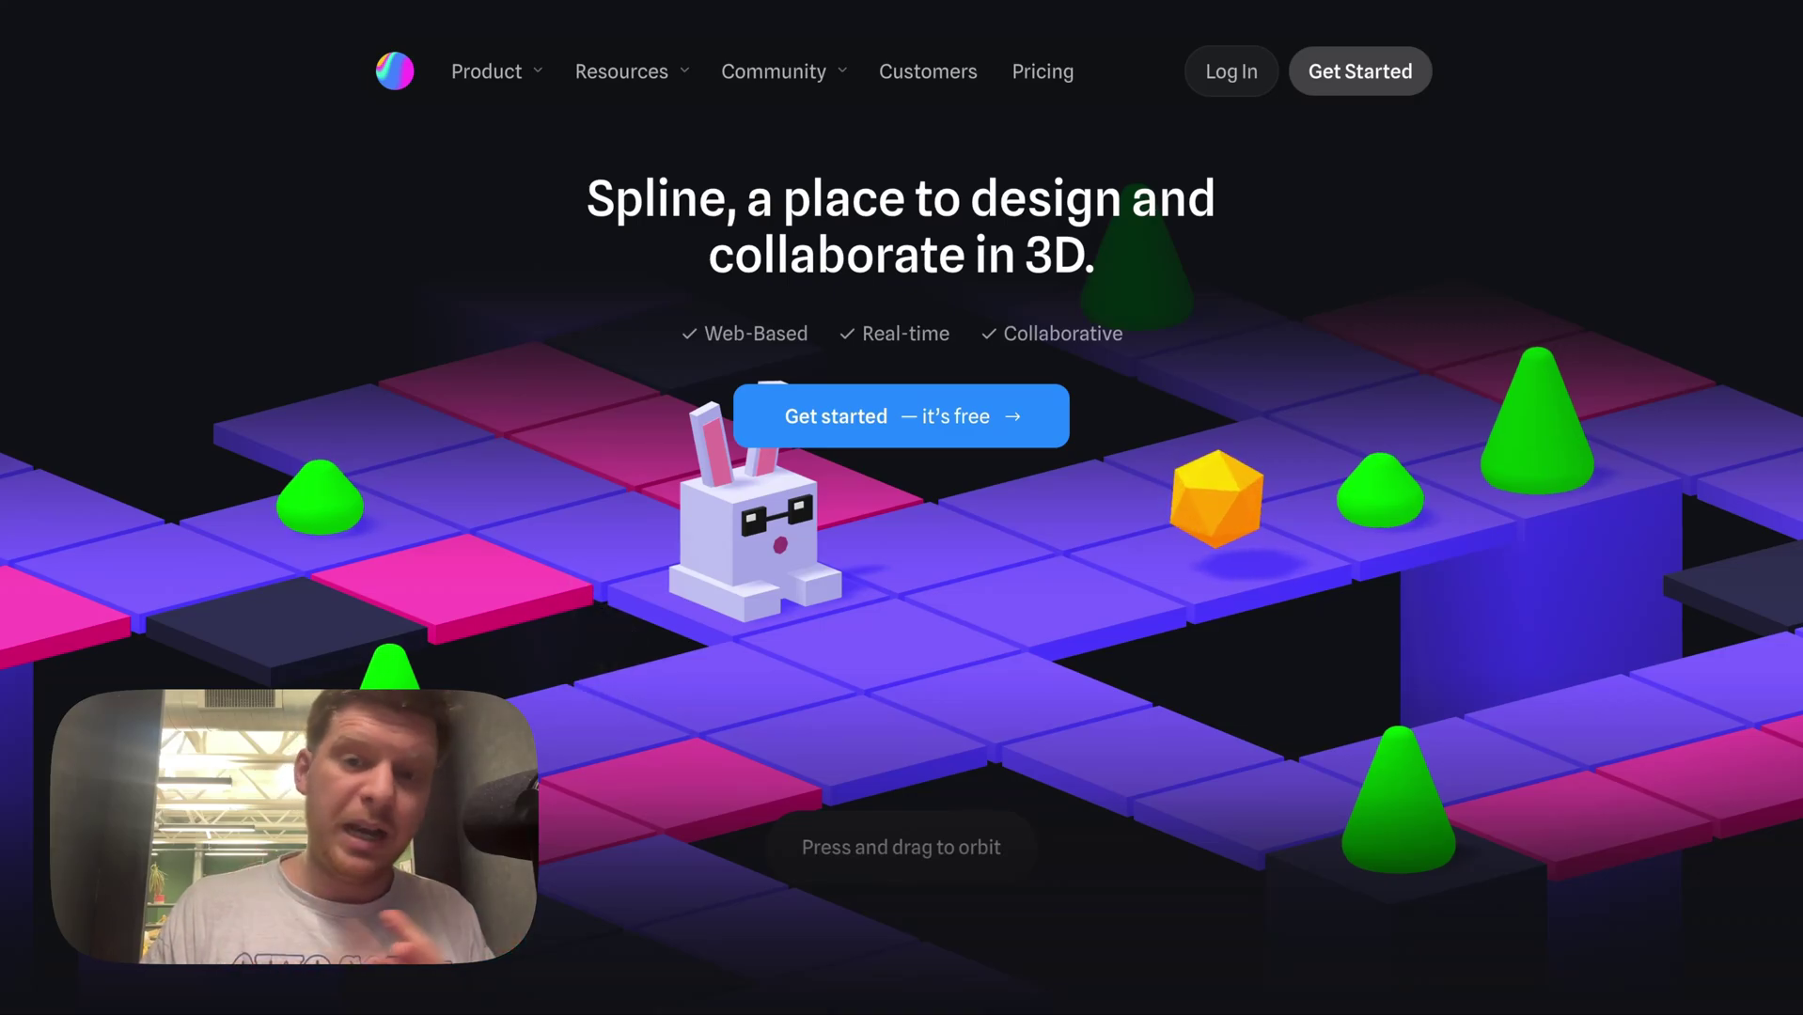
# - Look over the Spline home page from the 3D hero scene down to the editor demo
pyautogui.scroll(-1, 655, 413)
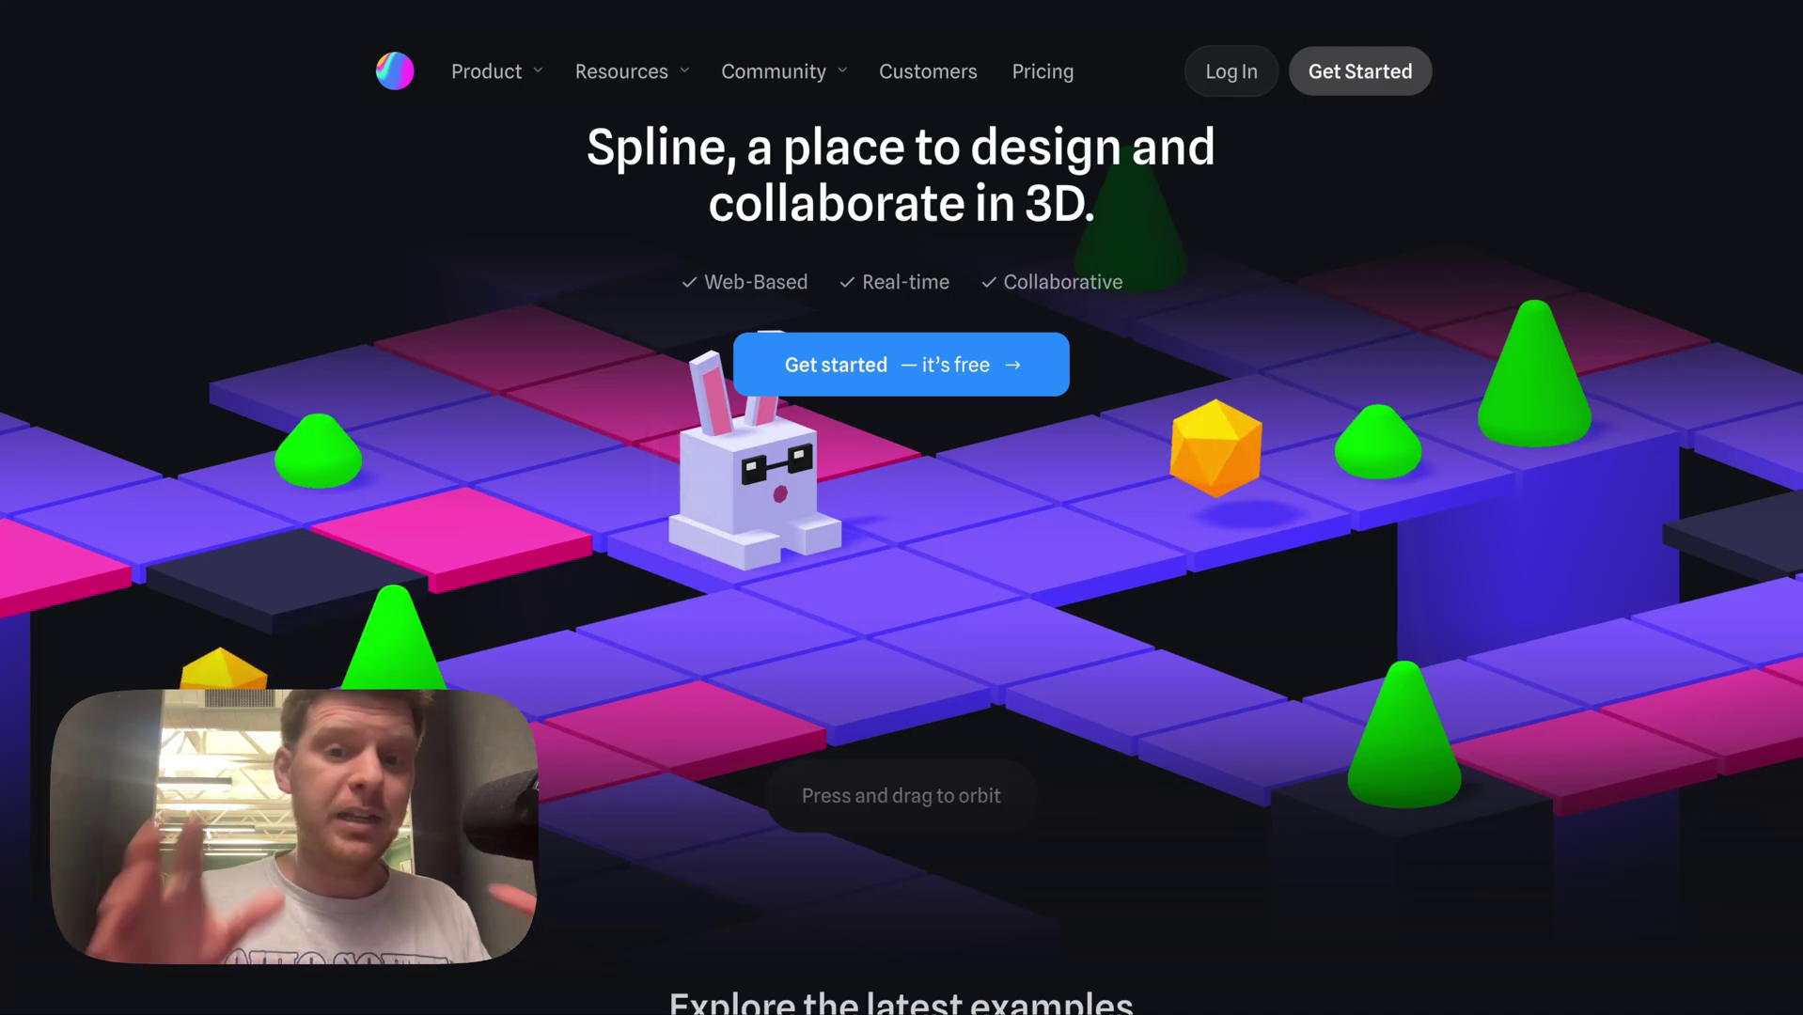
pyautogui.scroll(-4, 648, 498)
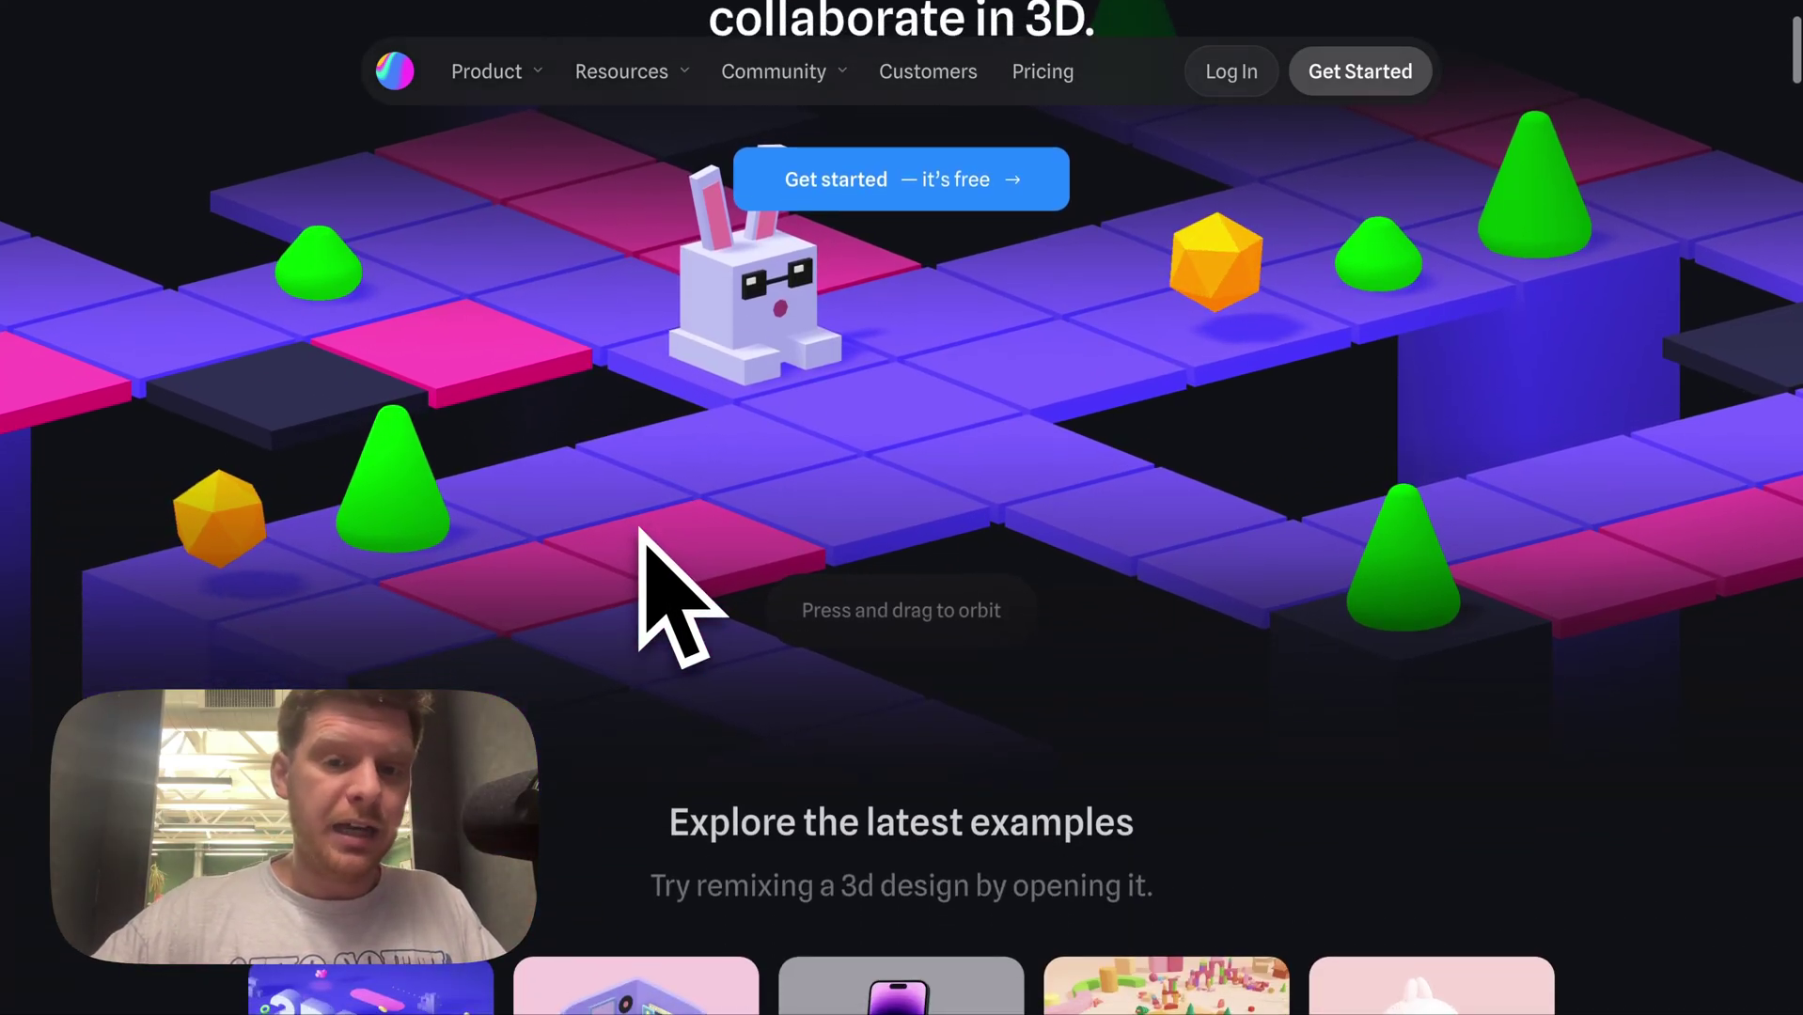
pyautogui.scroll(5, 639, 526)
pyautogui.scroll(-1, 639, 531)
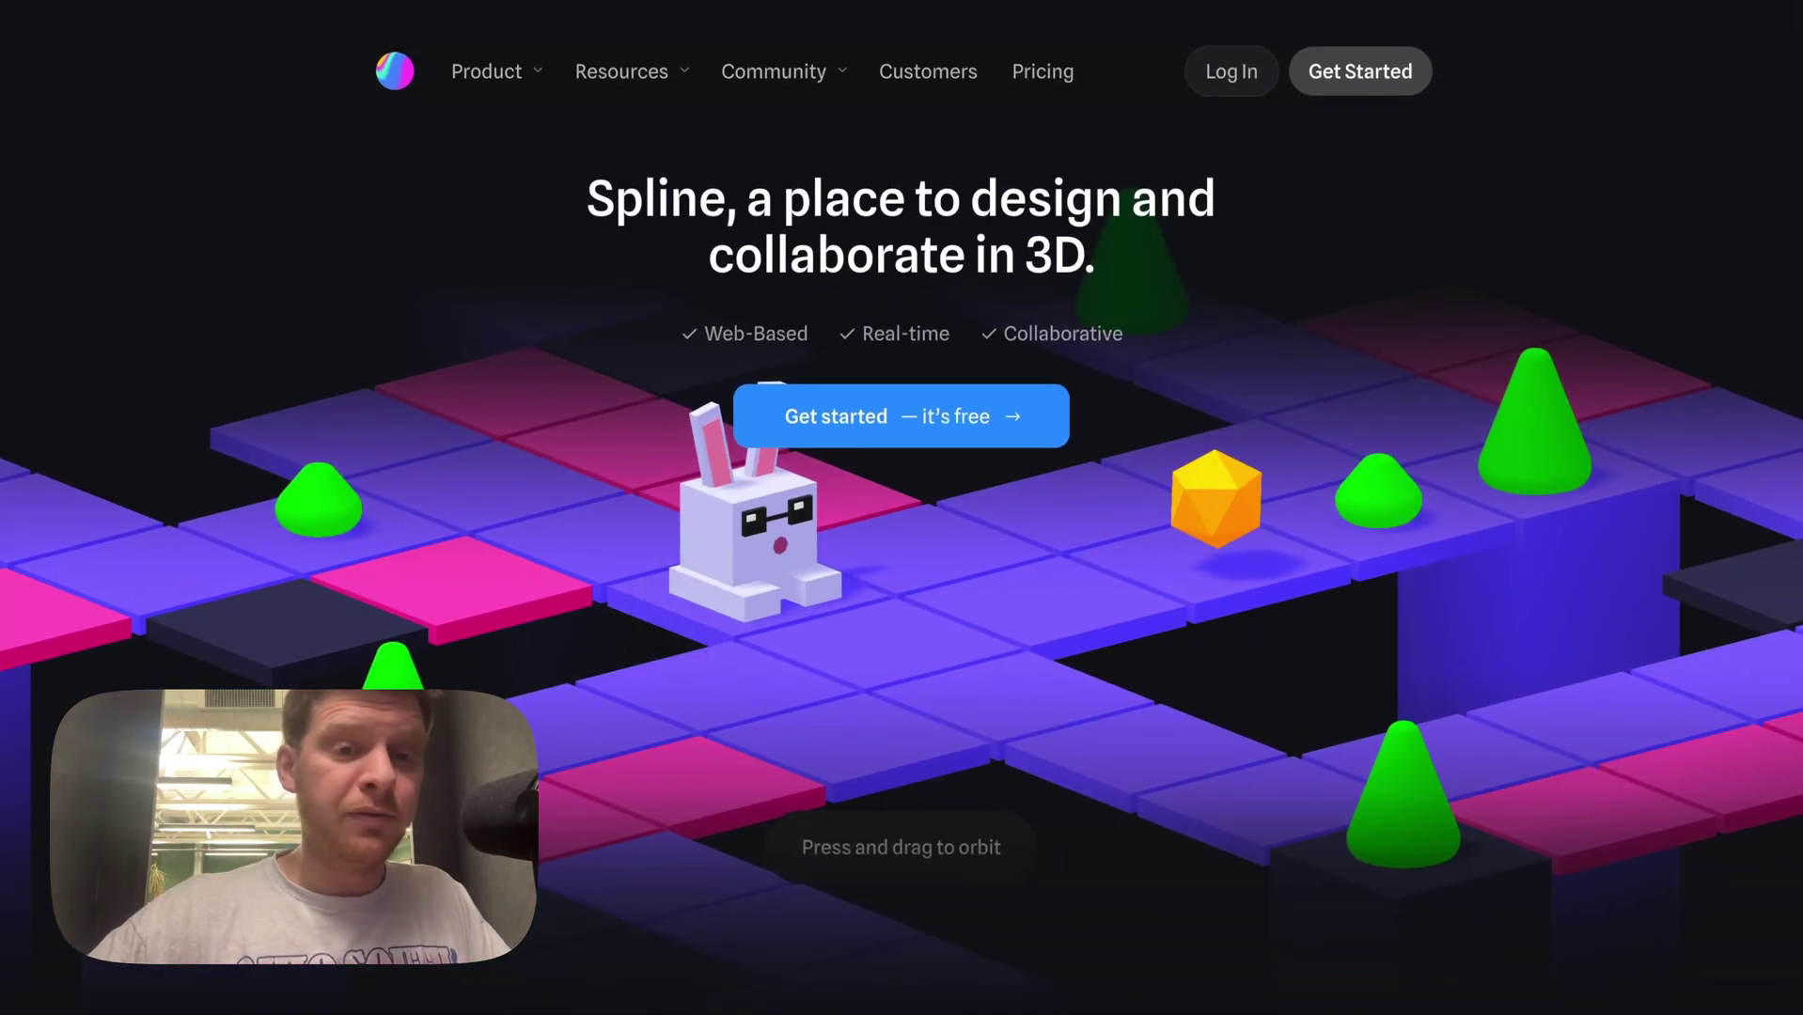
pyautogui.scroll(-12, 648, 526)
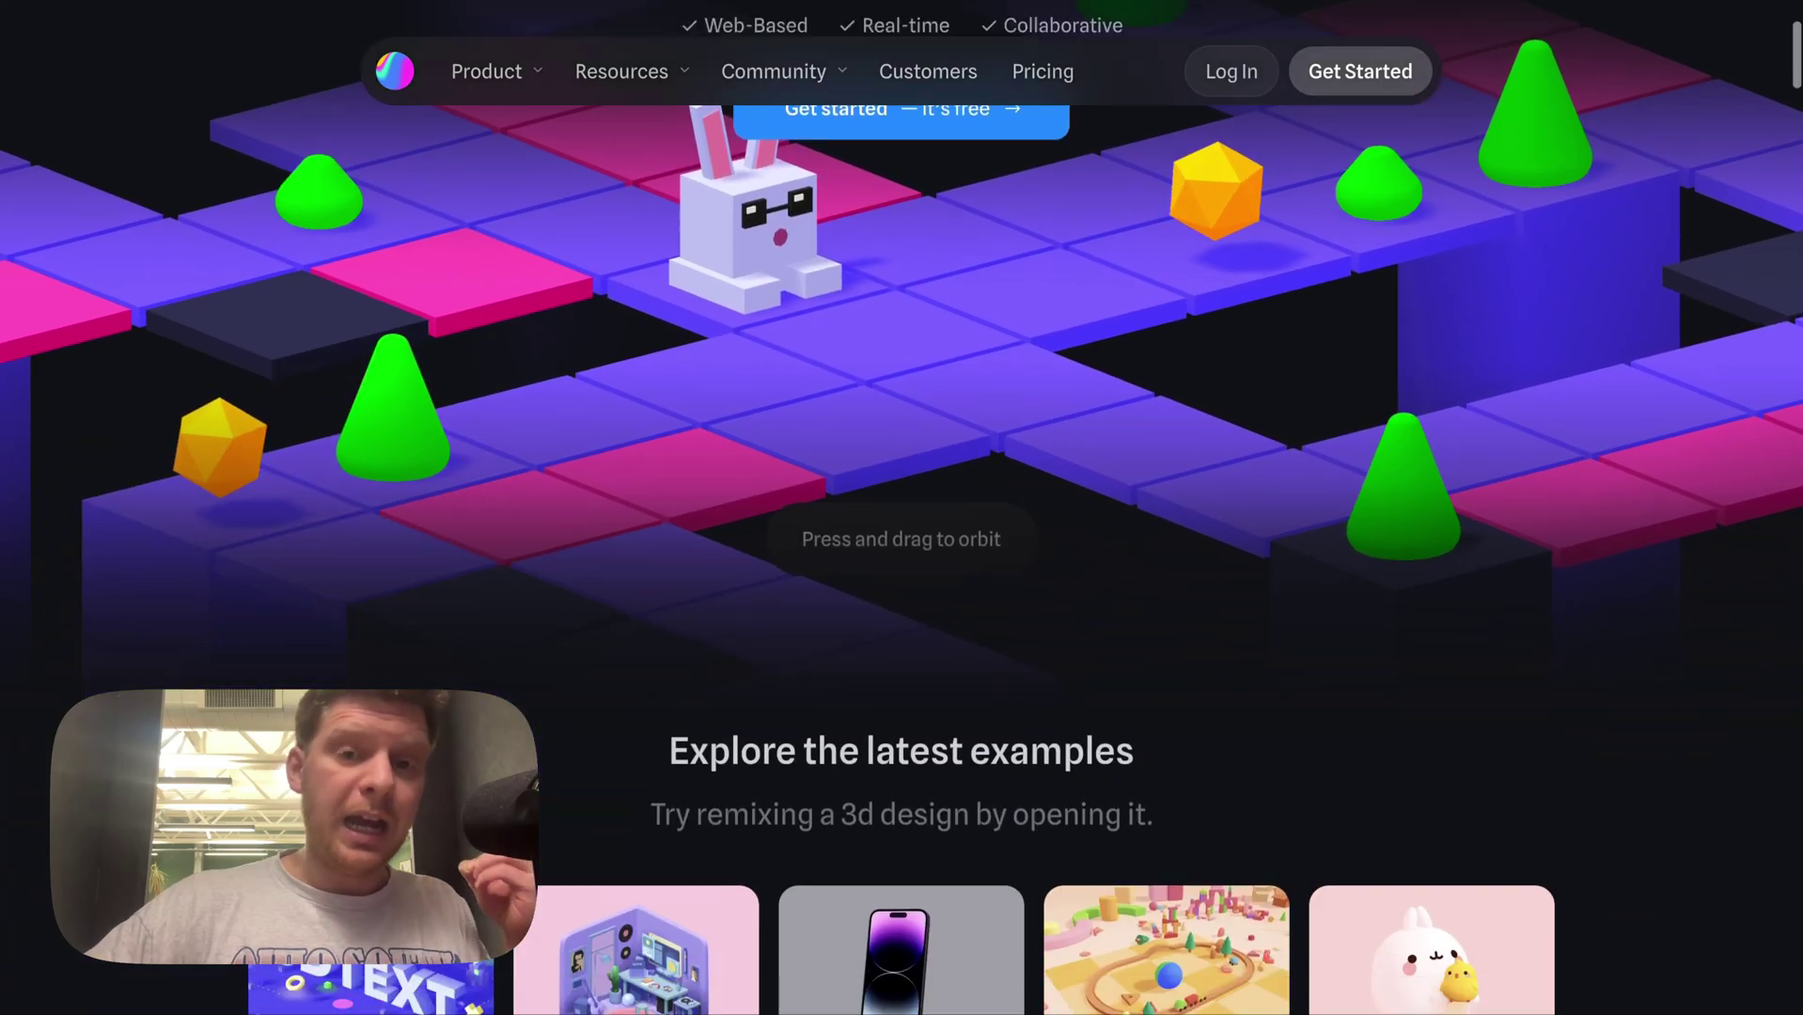
pyautogui.scroll(-5, 1198, 587)
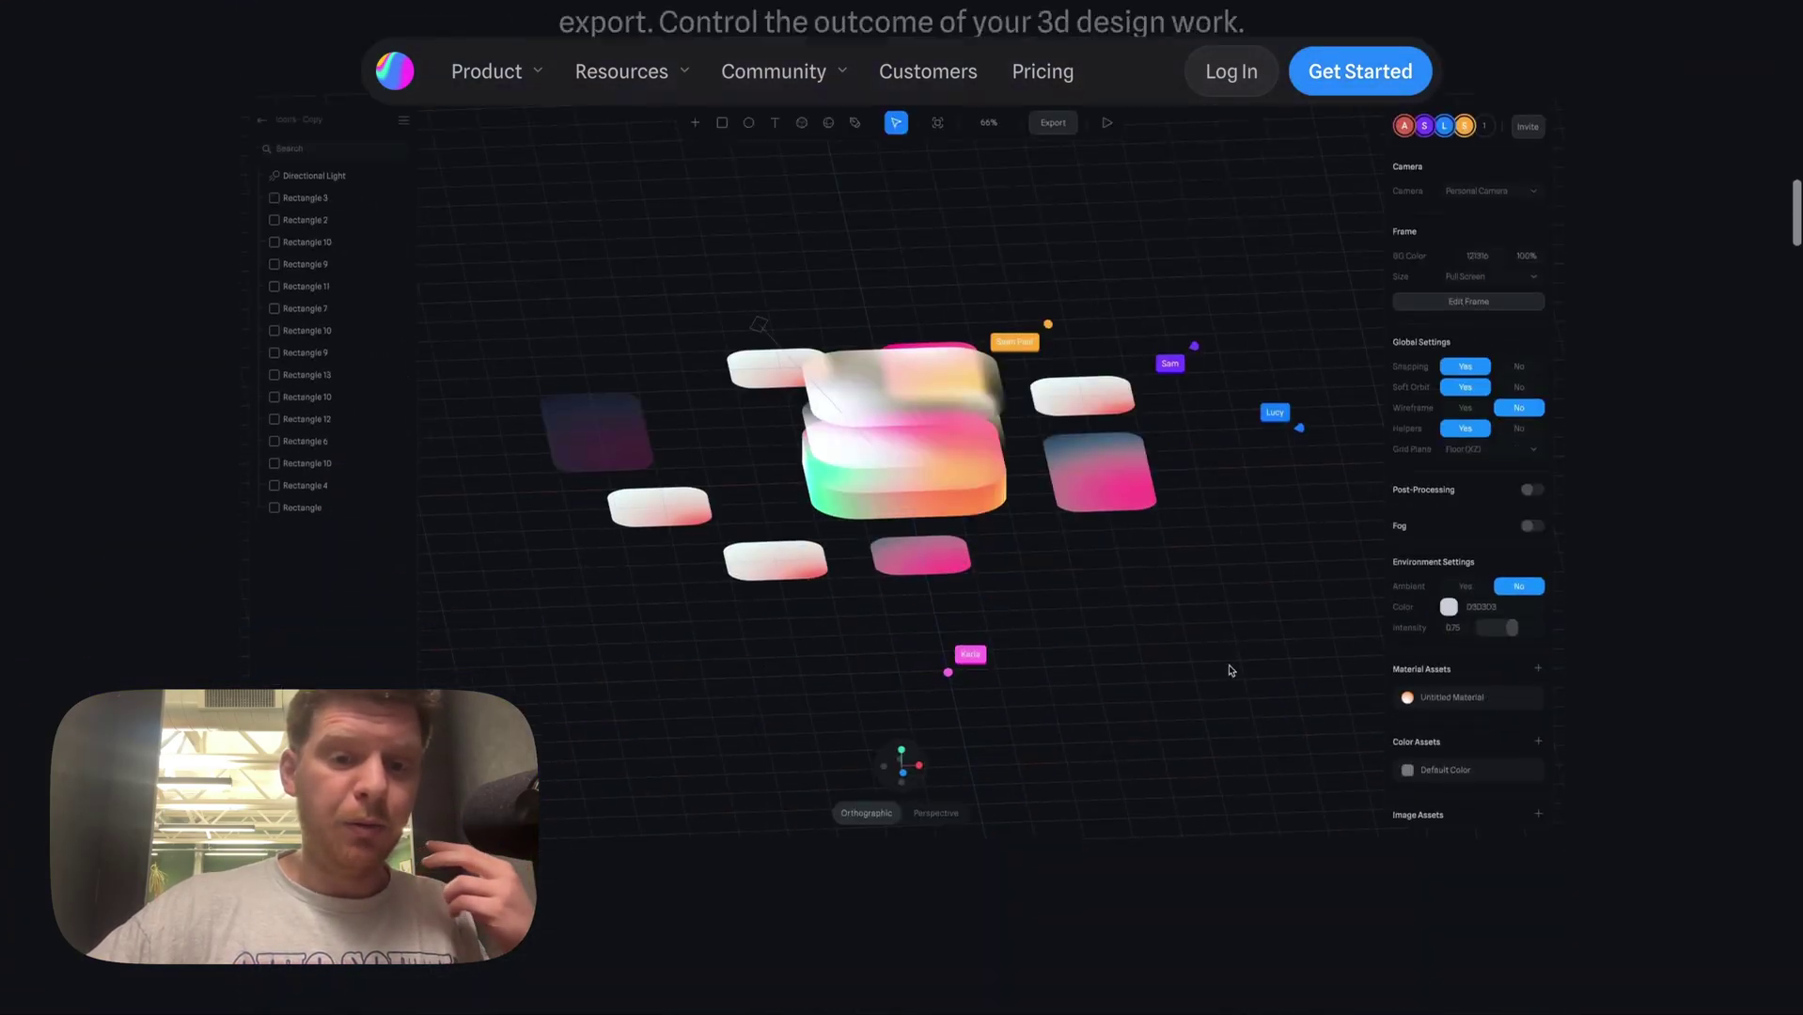
pyautogui.scroll(1, 1198, 587)
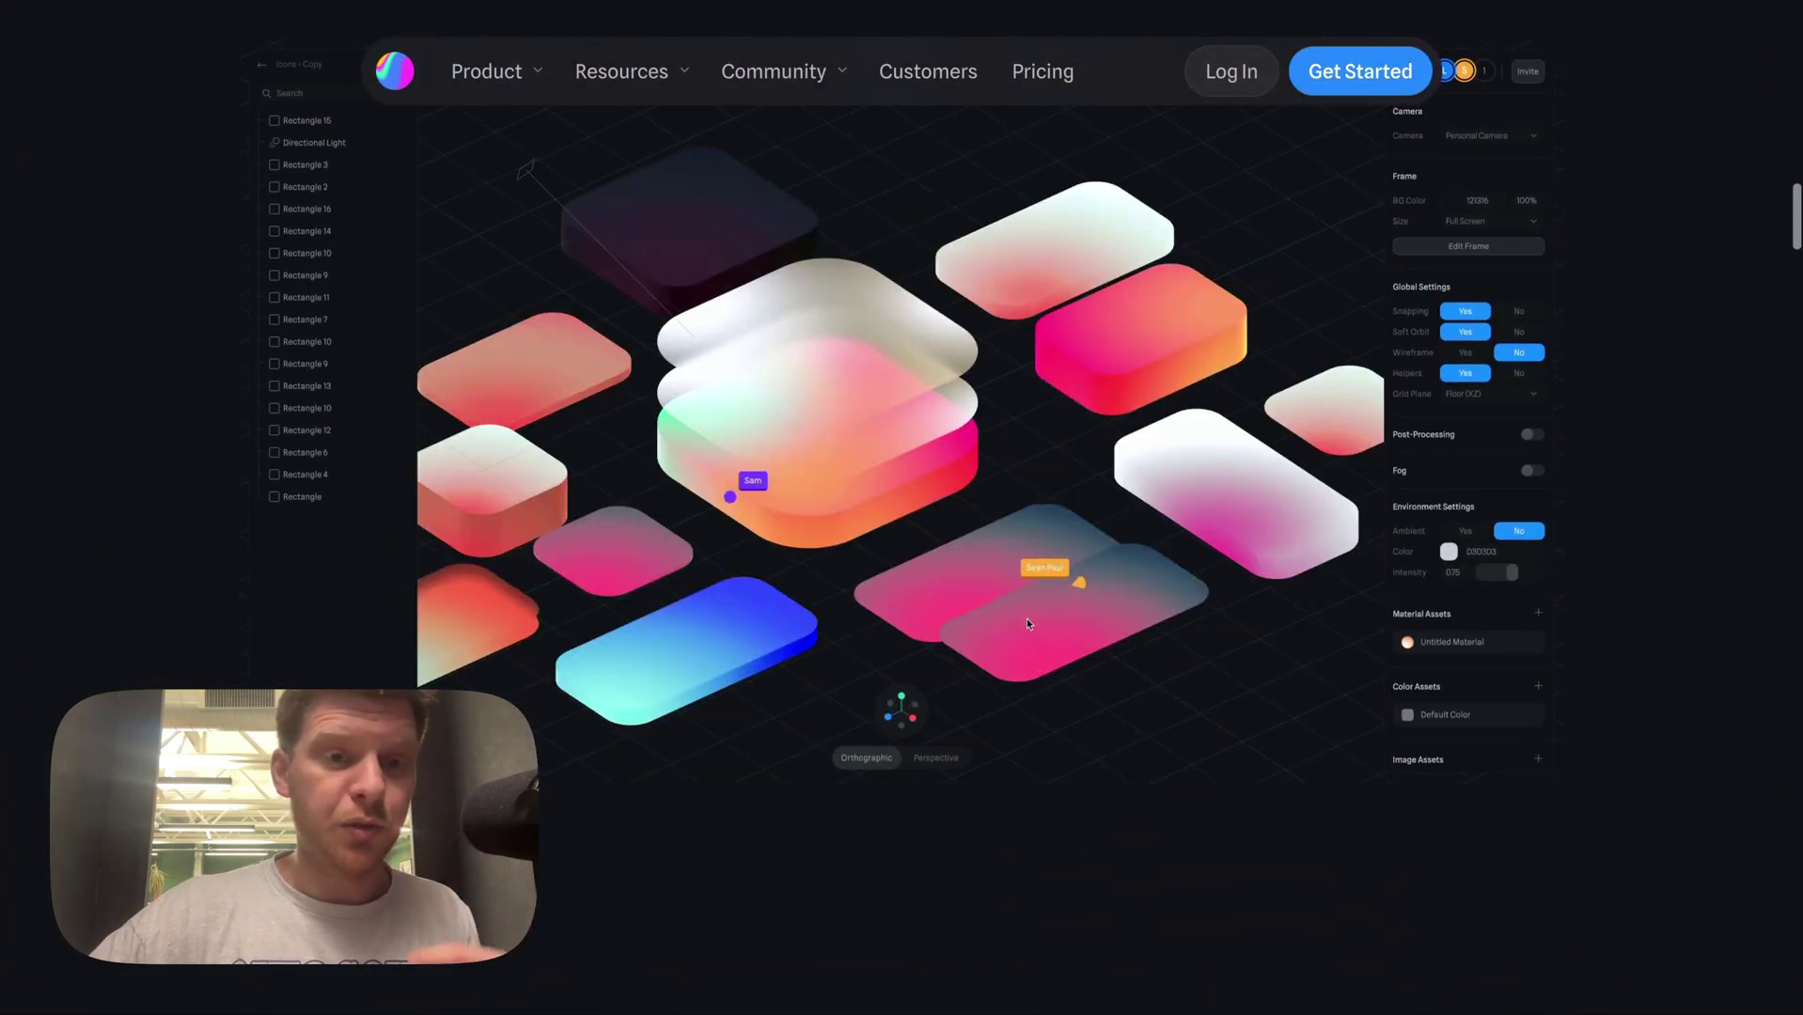
pyautogui.scroll(2, 1197, 588)
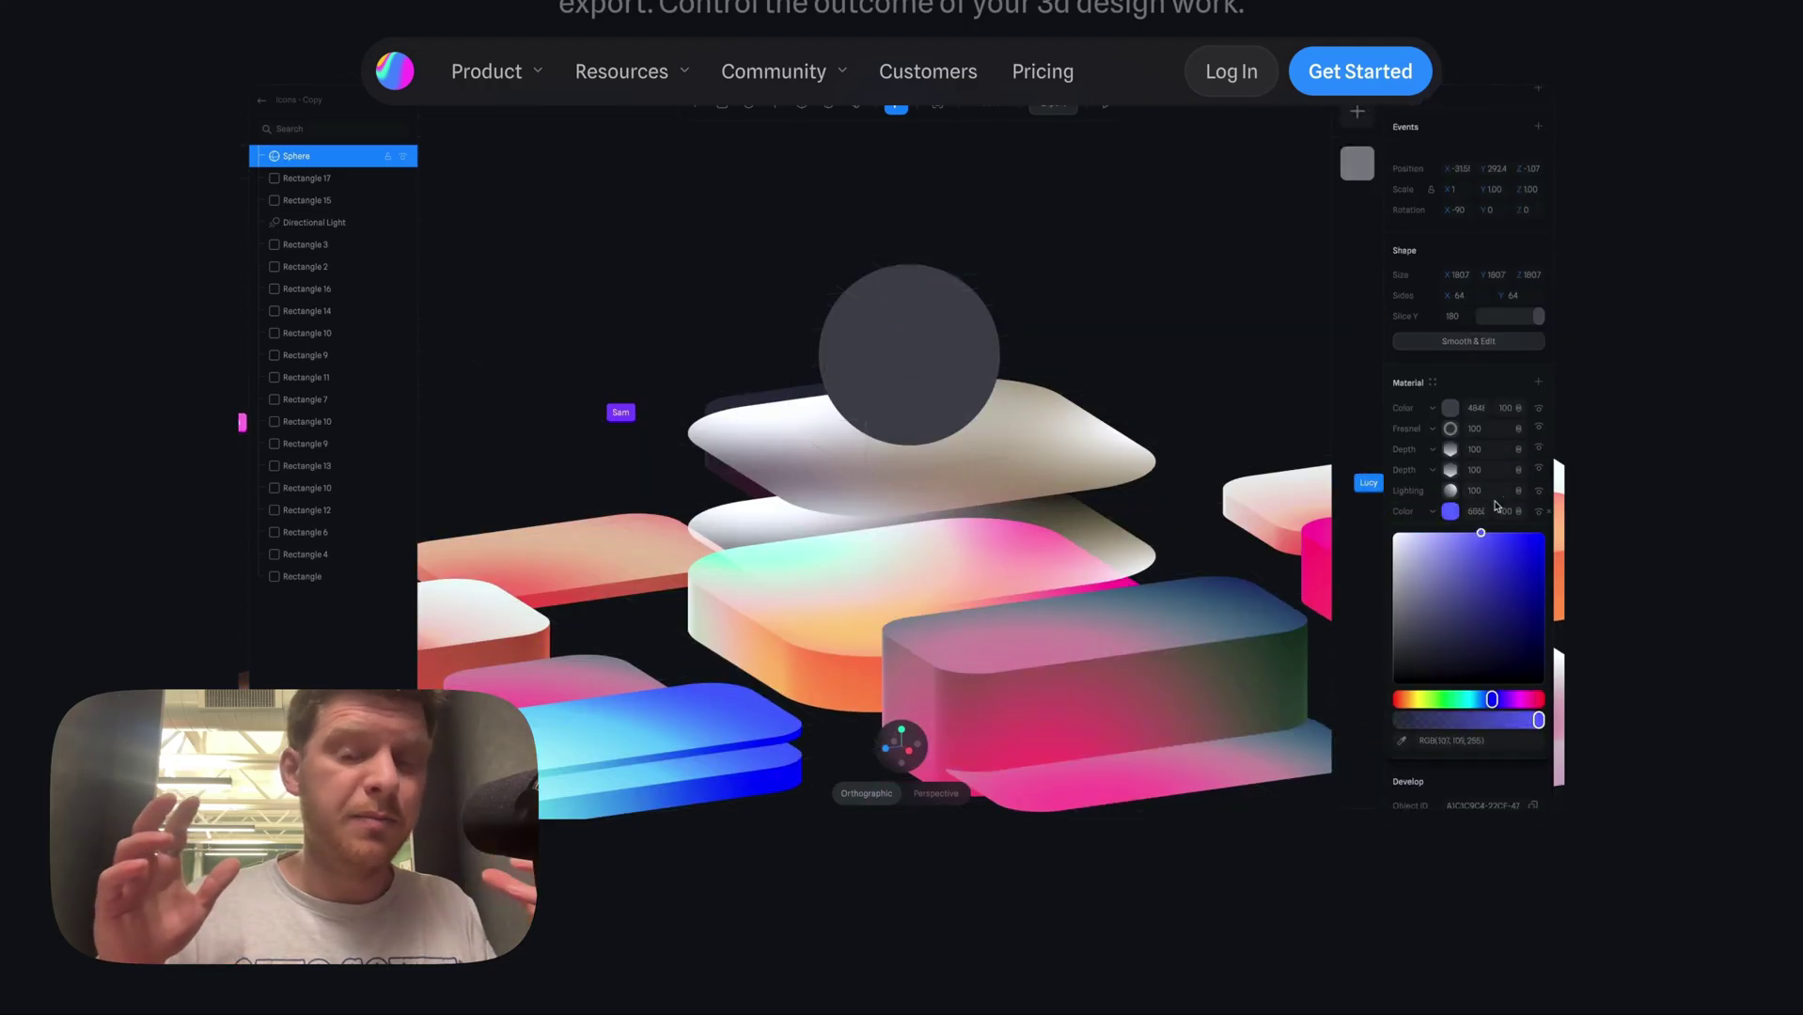
# - Examine the feature cards on the Spline home page and the section of companies using it
pyautogui.scroll(-15, 644, 578)
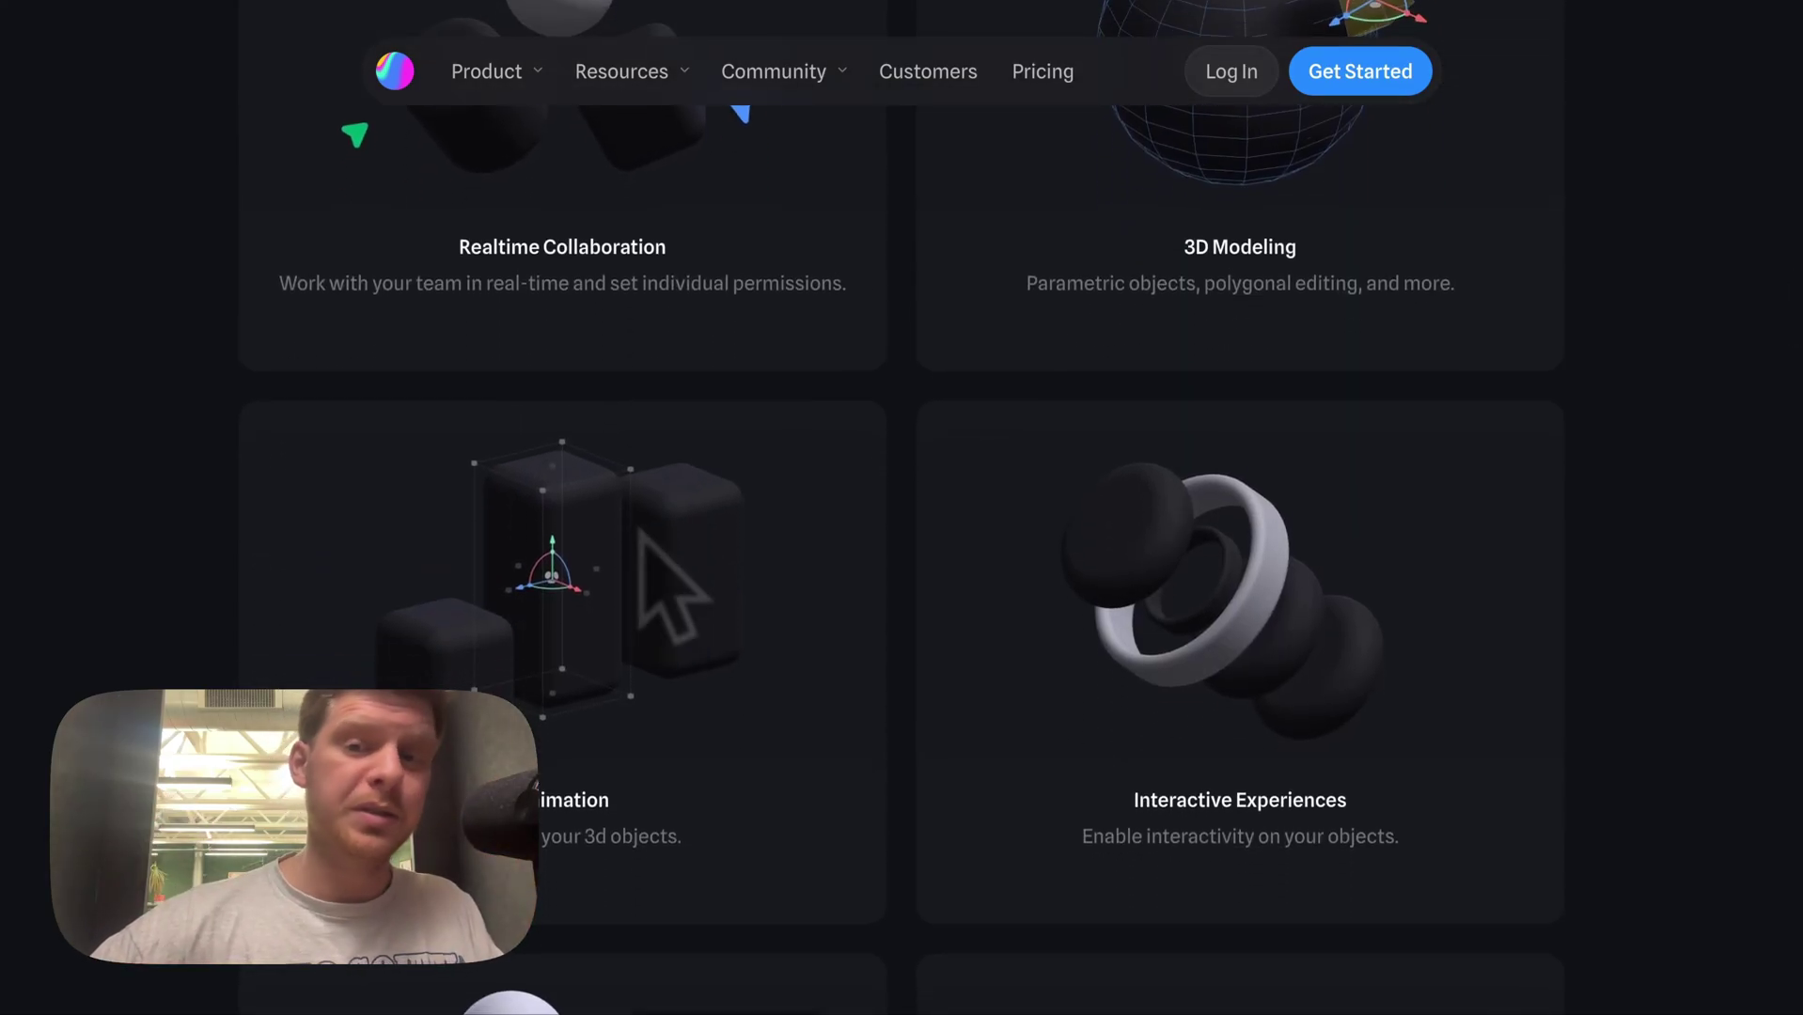
pyautogui.scroll(-5, 649, 554)
pyautogui.scroll(-10, 901, 508)
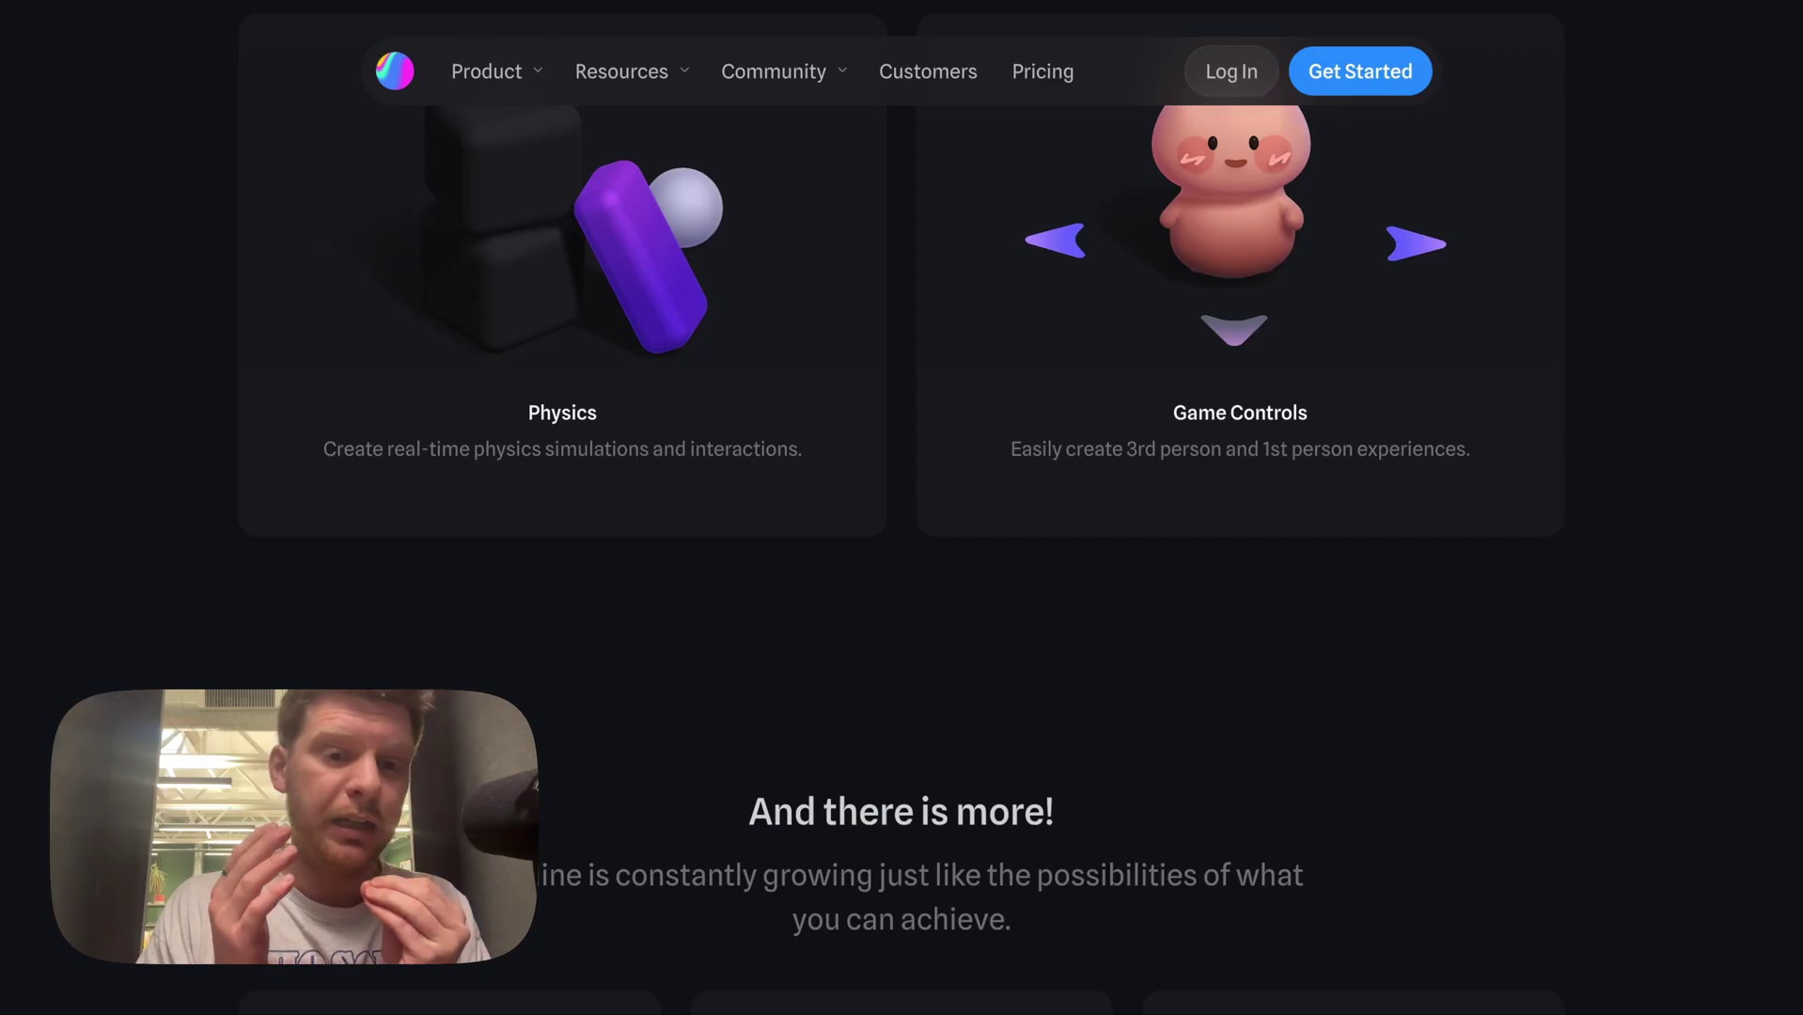
pyautogui.scroll(-11, 900, 507)
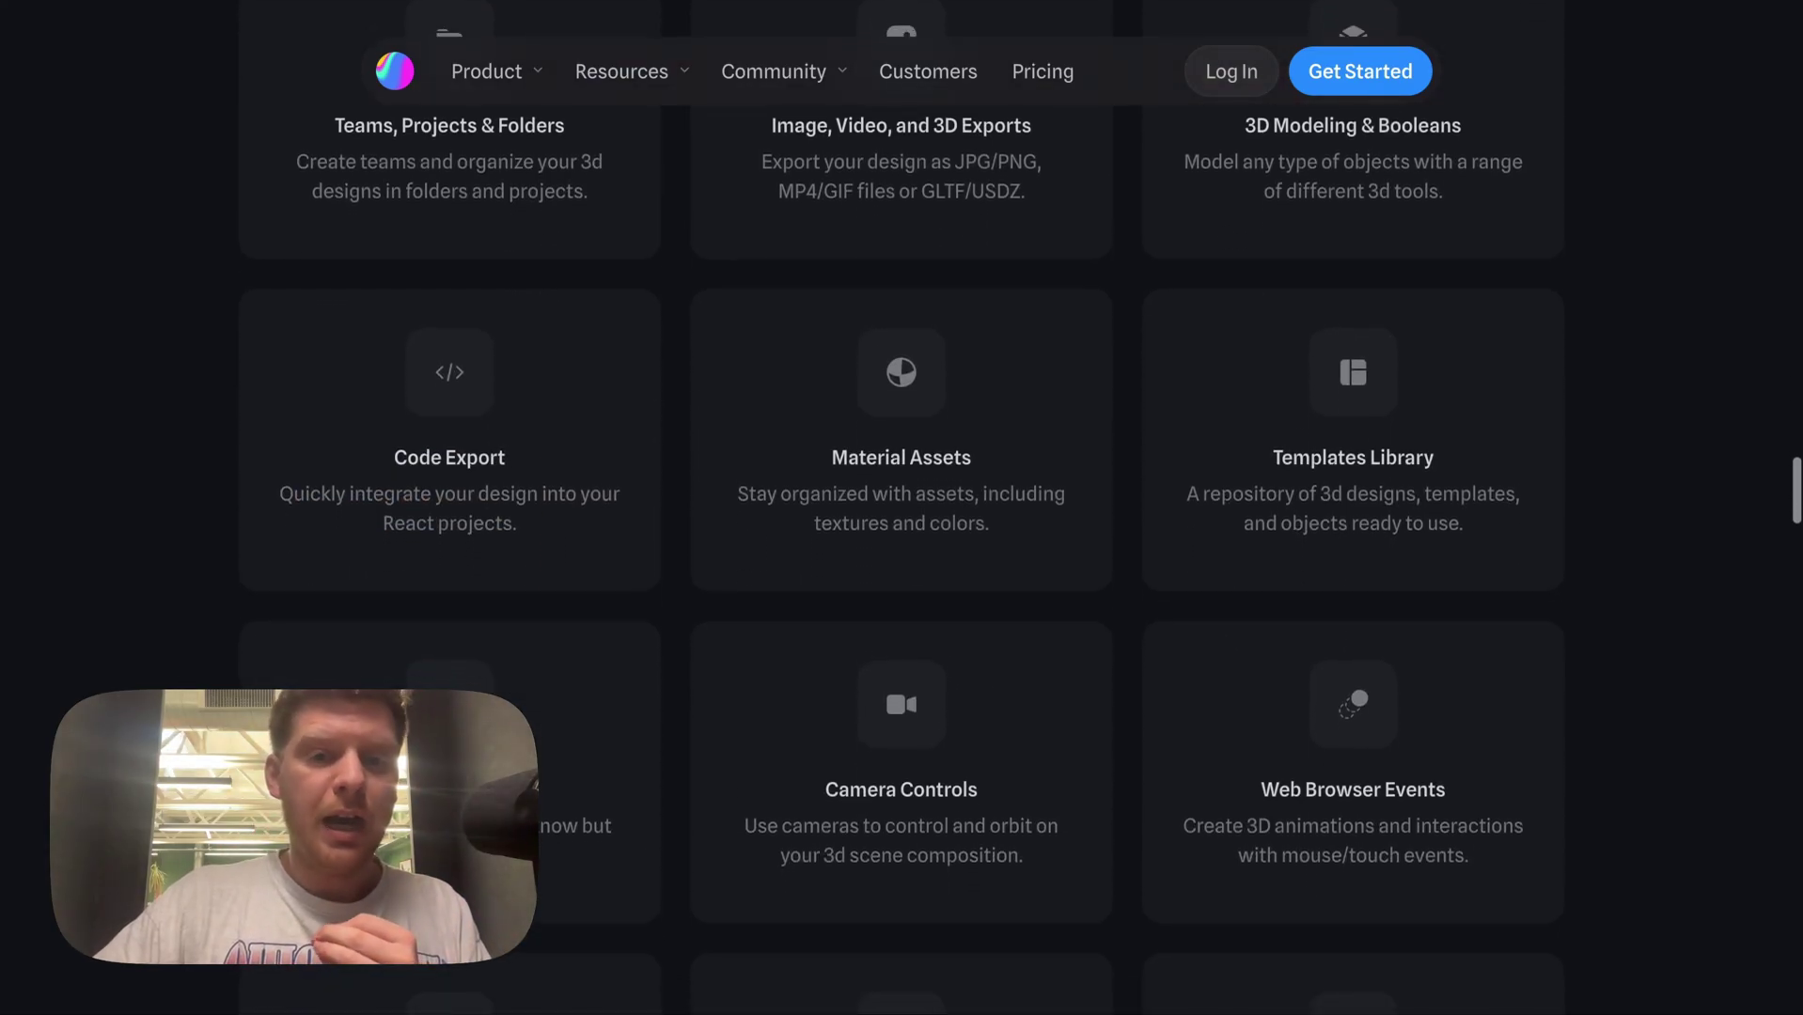
pyautogui.scroll(20, 901, 508)
pyautogui.scroll(20, 900, 508)
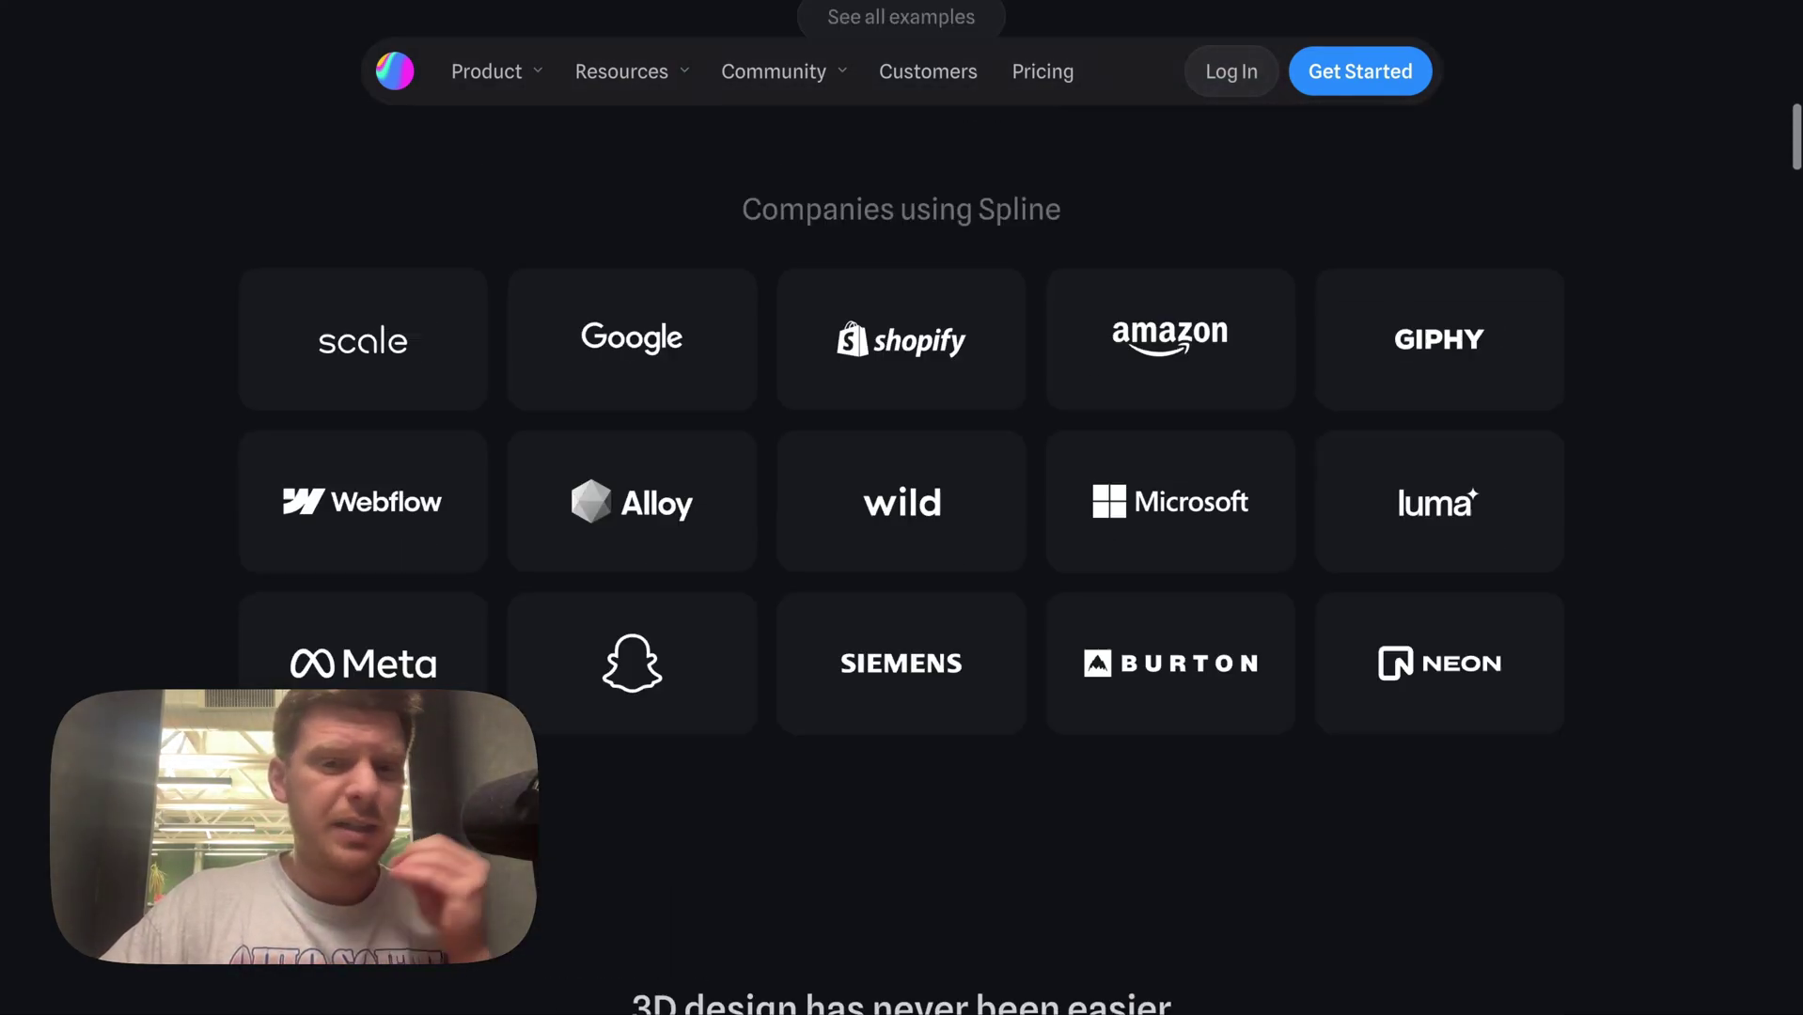
pyautogui.scroll(2, 900, 508)
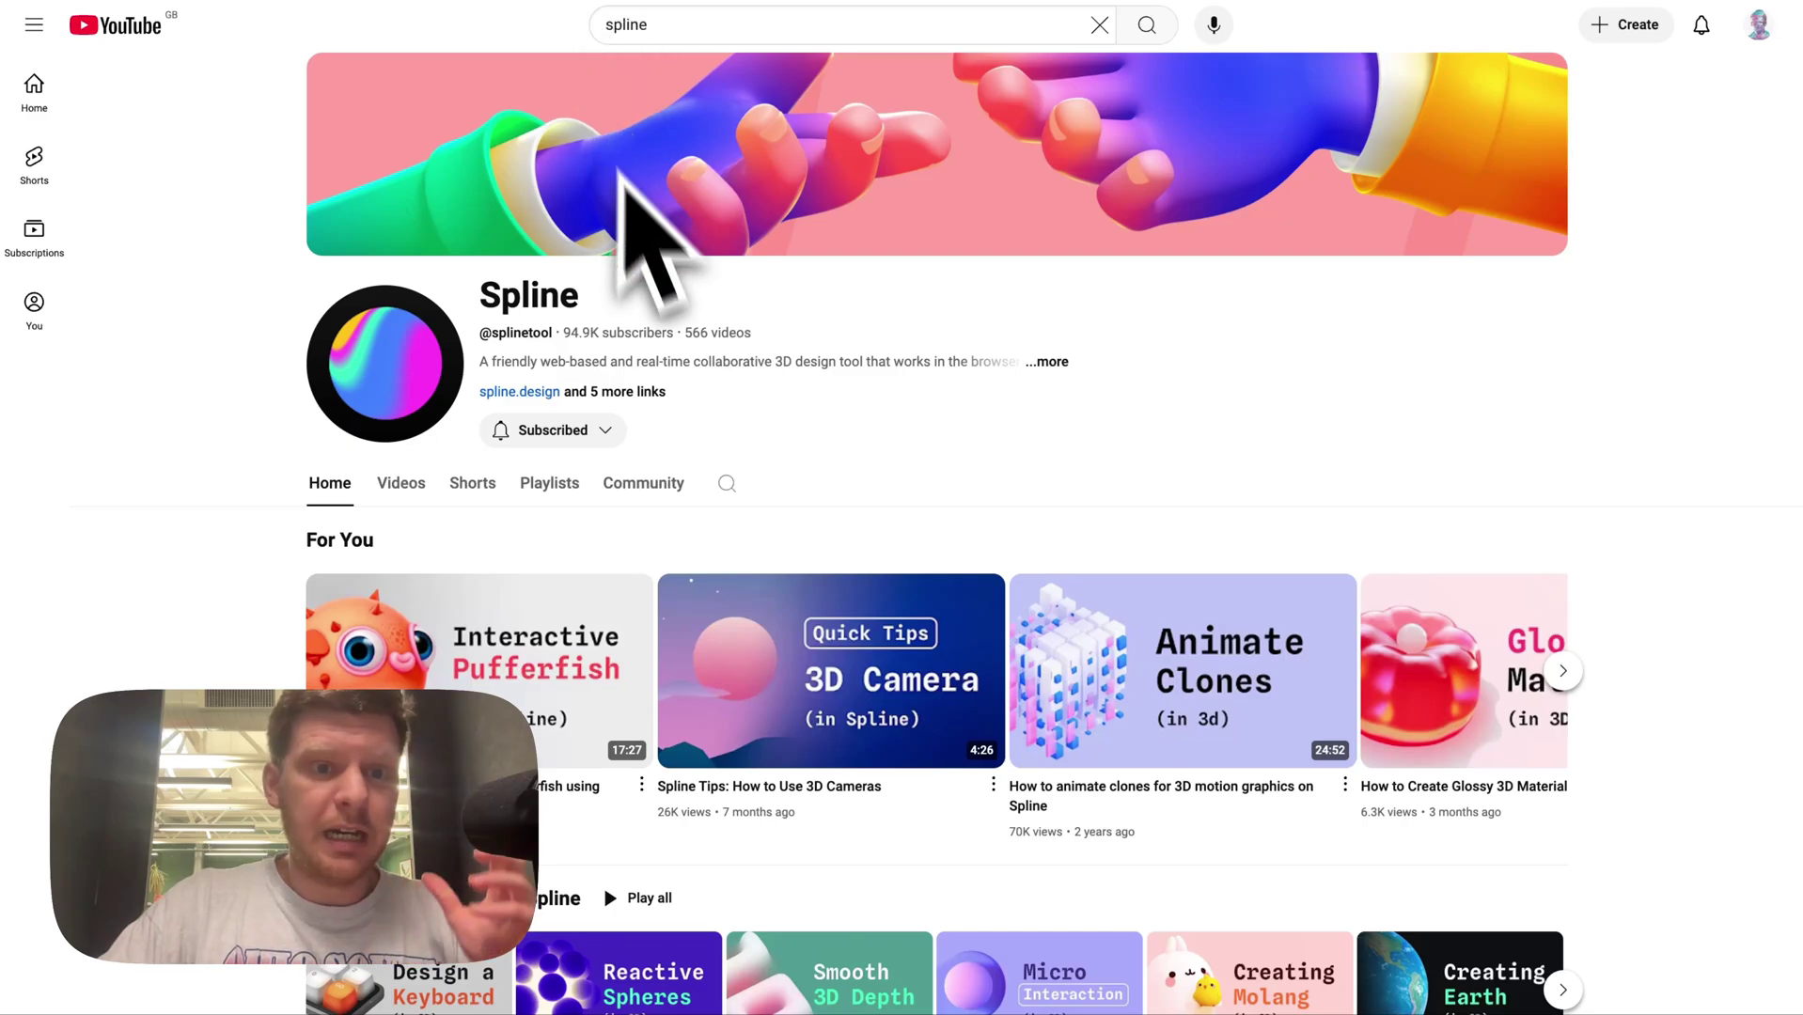
# - Switch to YouTube and look through the tutorial rows and playlists on the Spline channel's home page
pyautogui.scroll(-1, 724, 357)
pyautogui.scroll(-3, 721, 349)
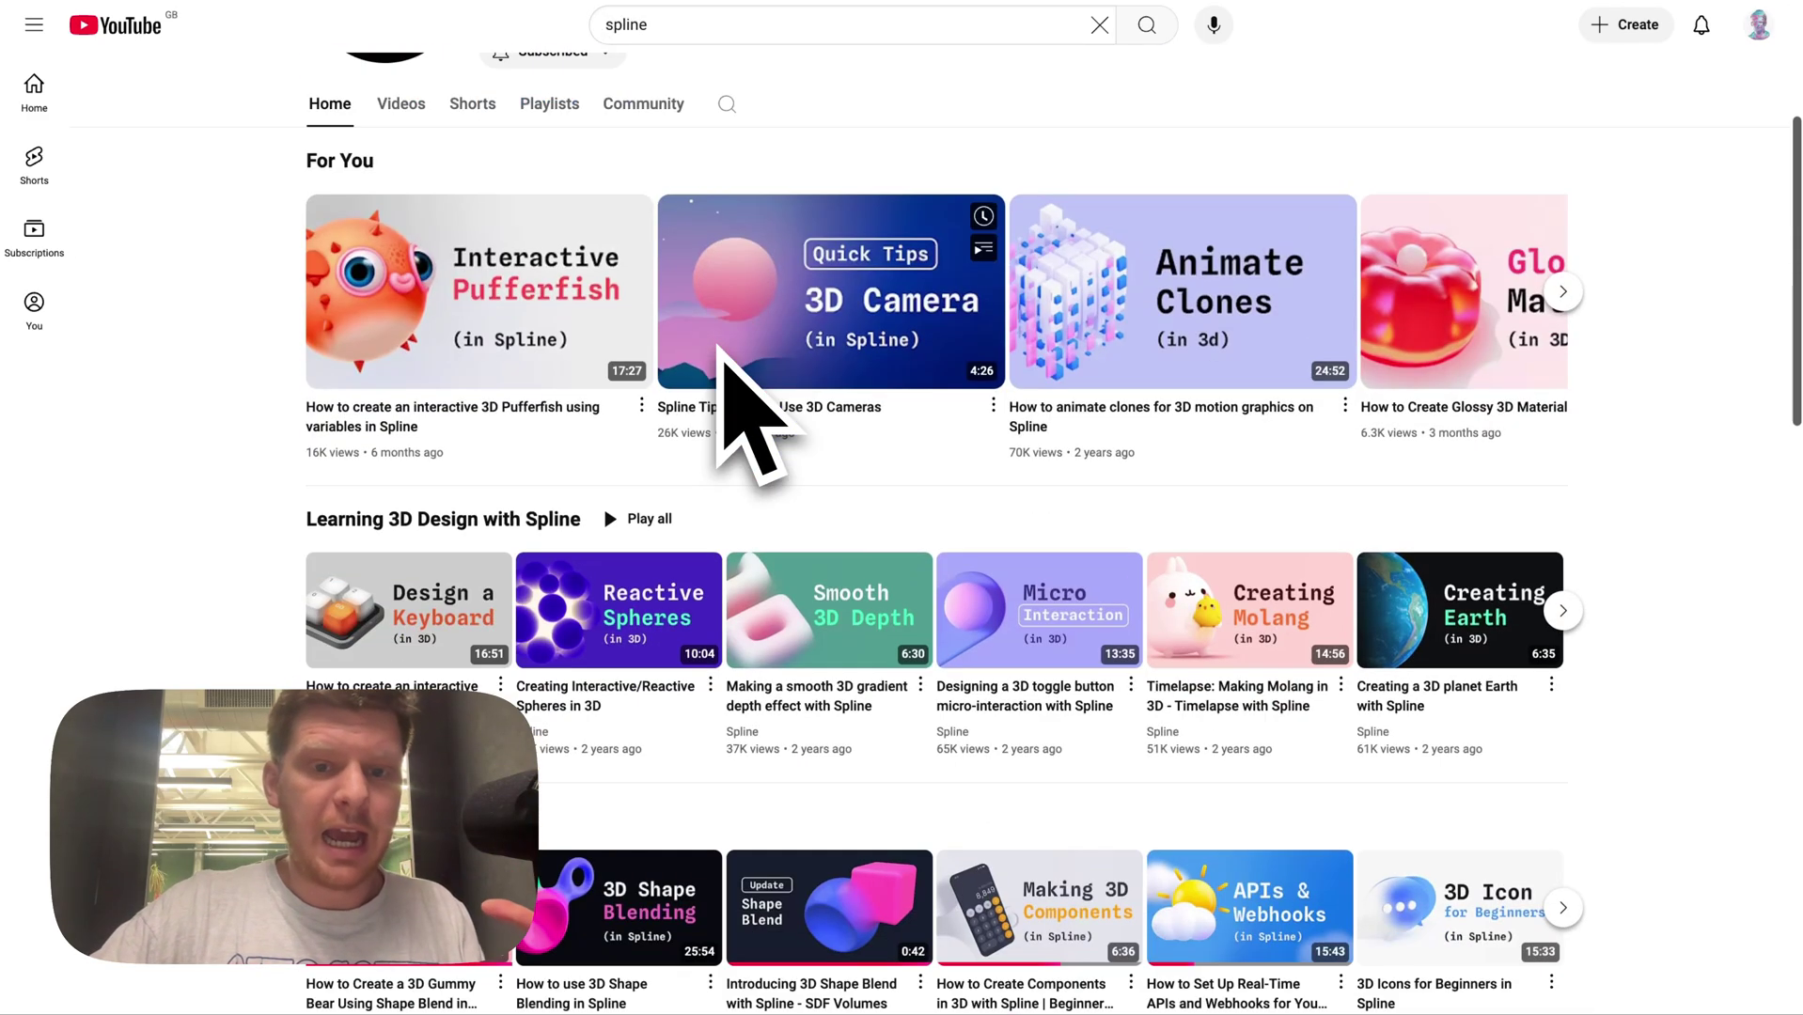
pyautogui.moveTo(611, 347)
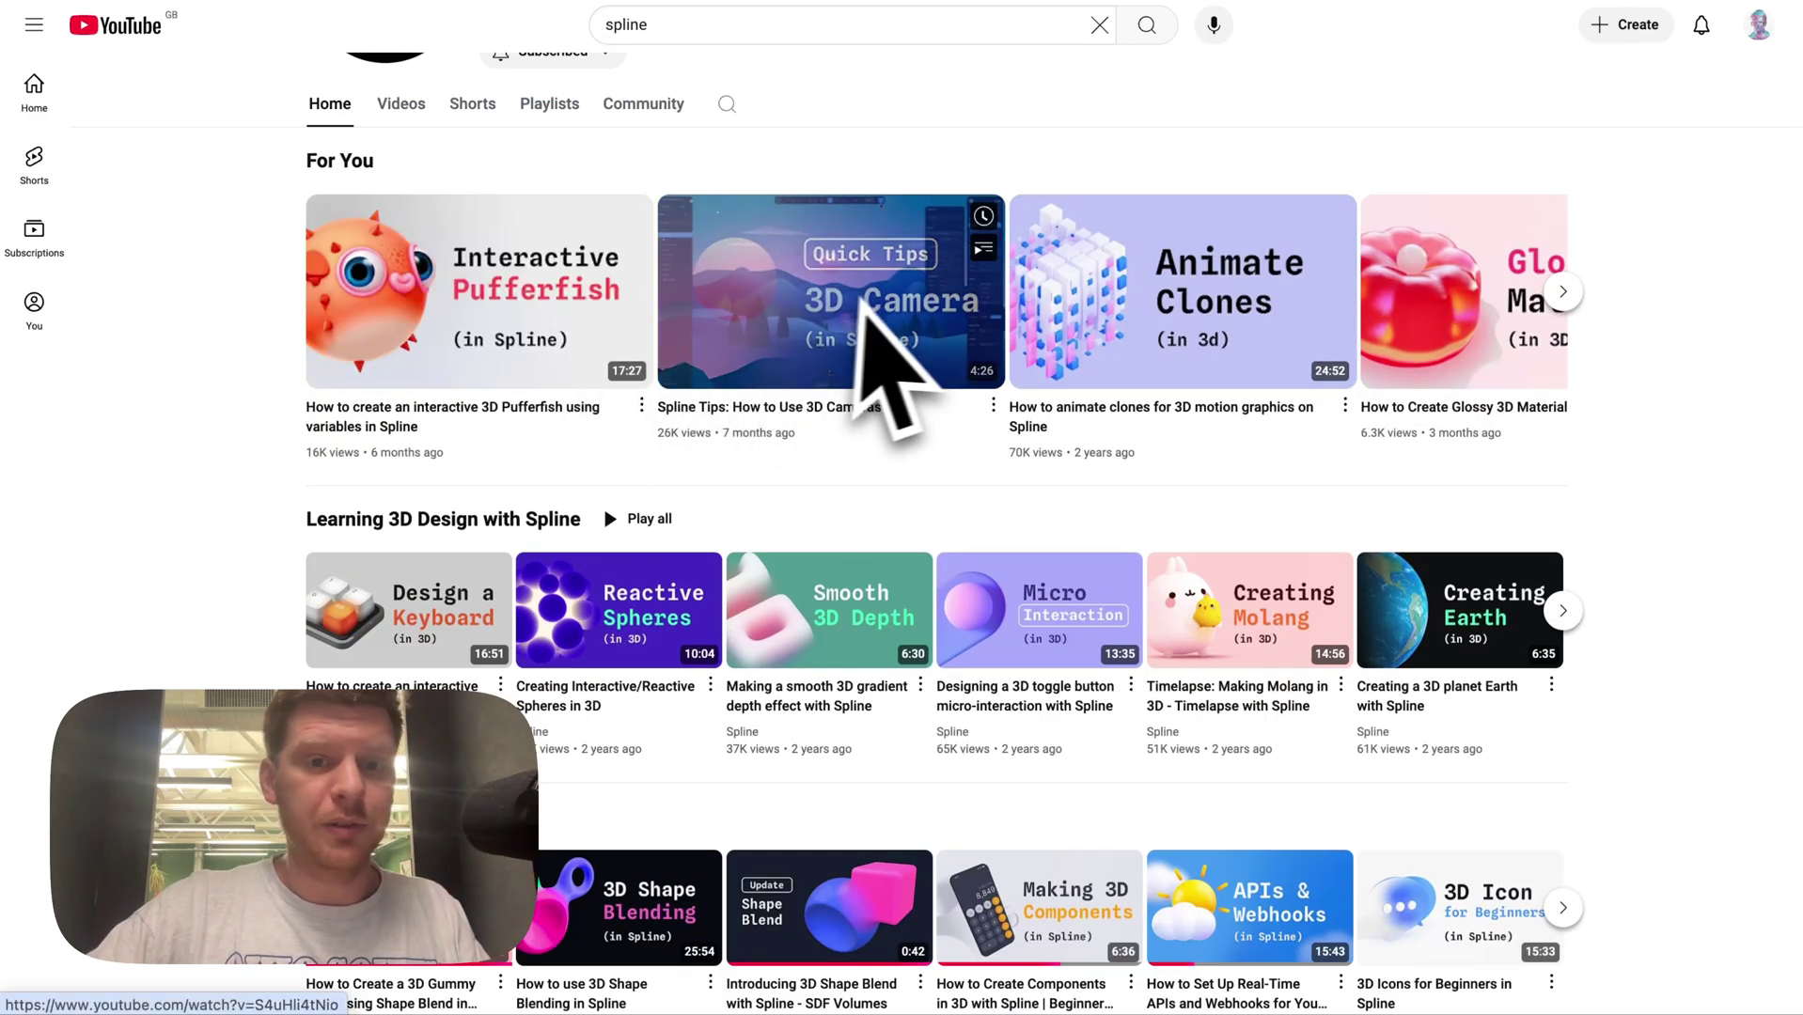
pyautogui.scroll(-6, 893, 353)
pyautogui.scroll(3, 883, 338)
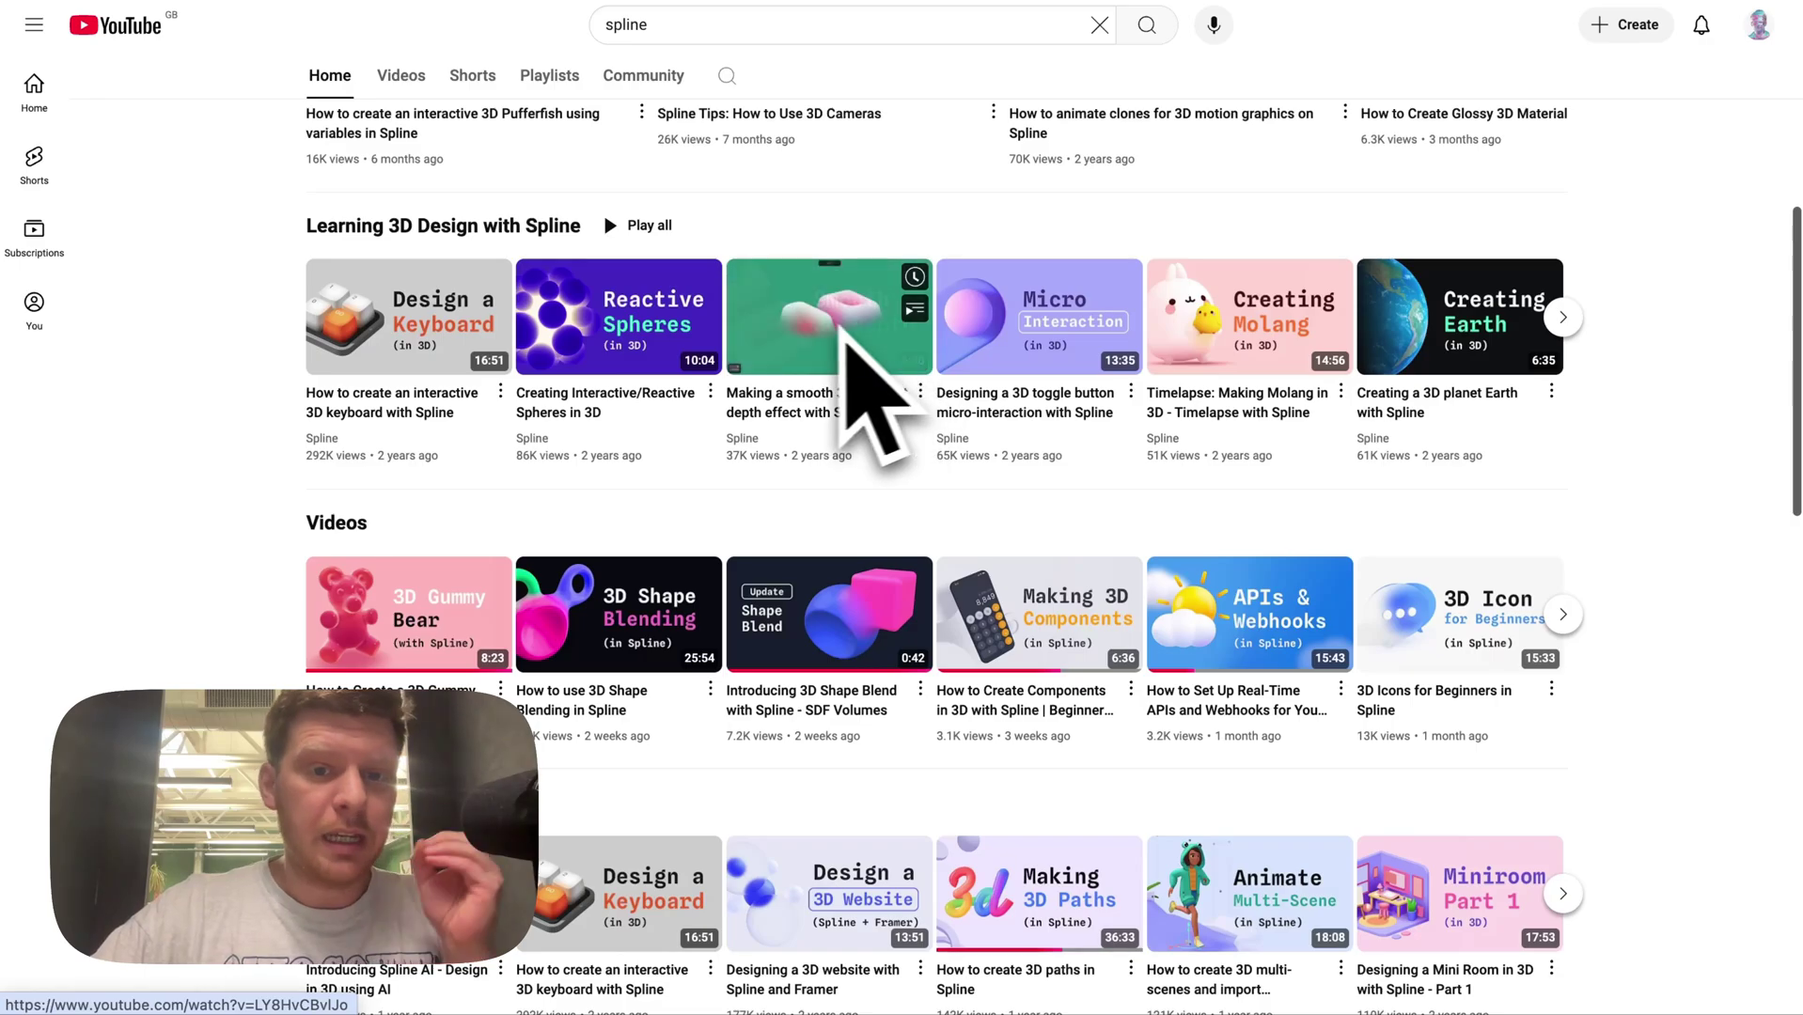
pyautogui.moveTo(823, 324)
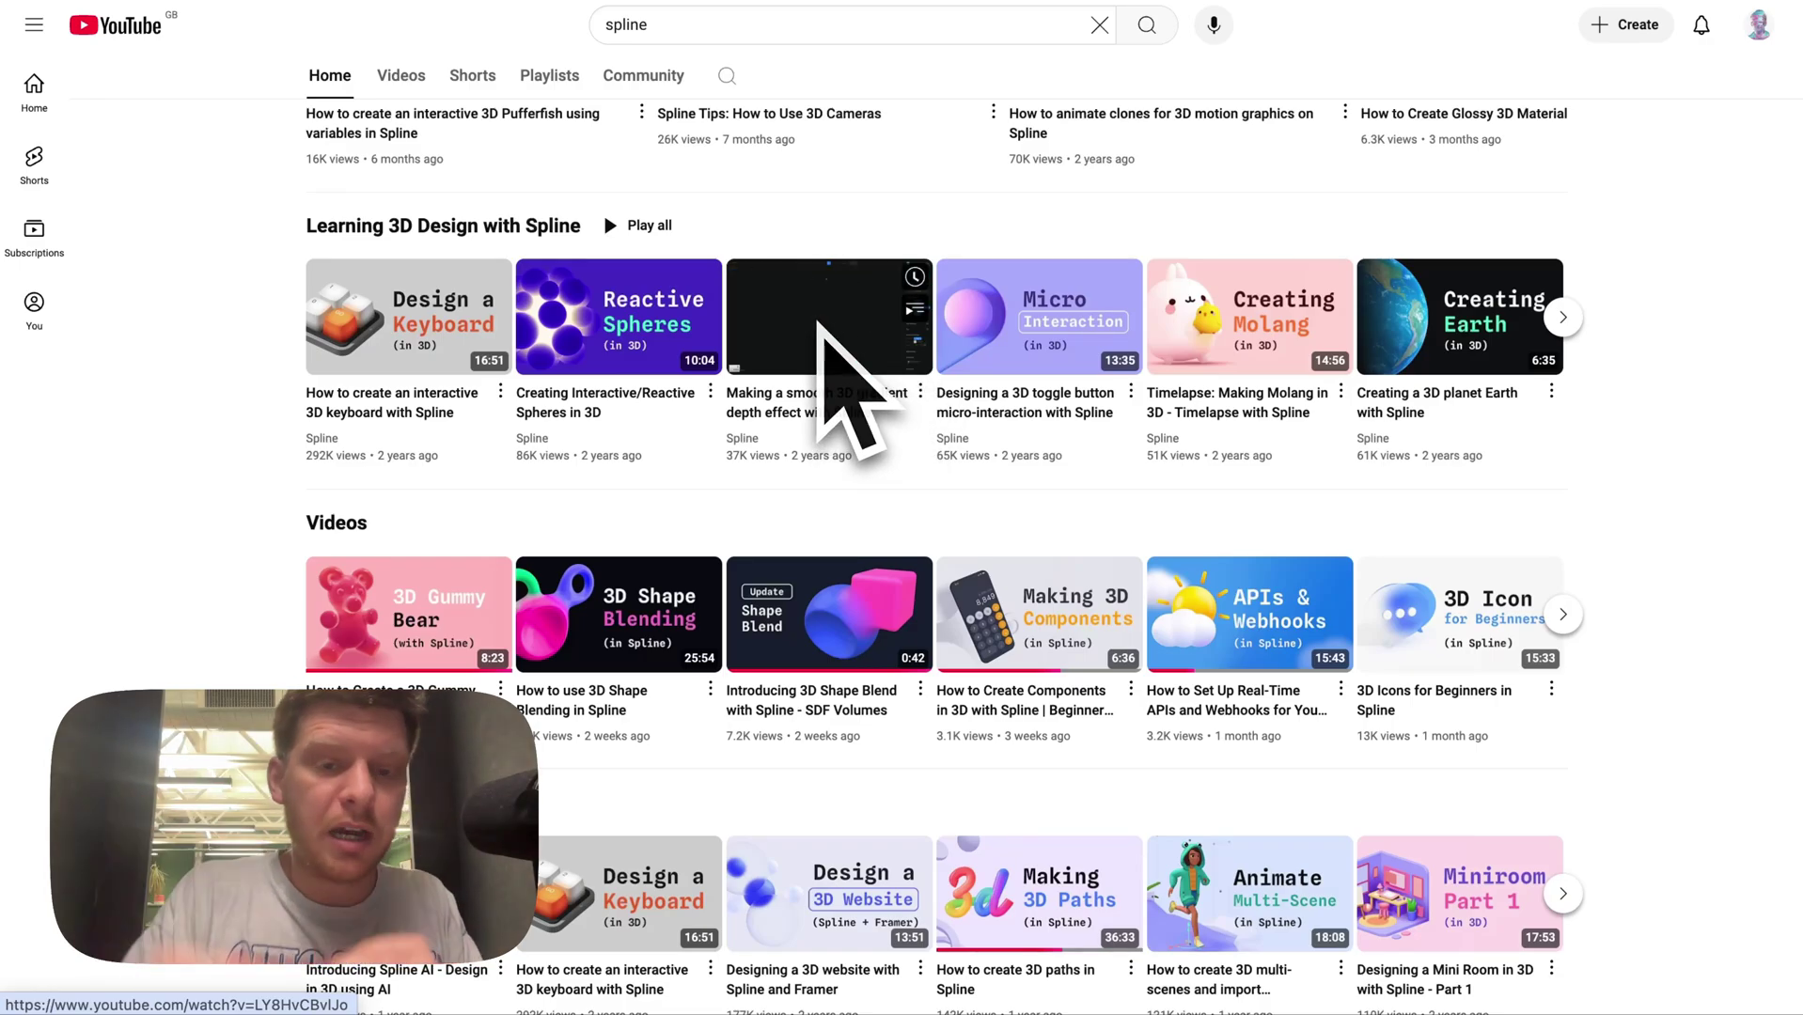
pyautogui.scroll(-5, 825, 340)
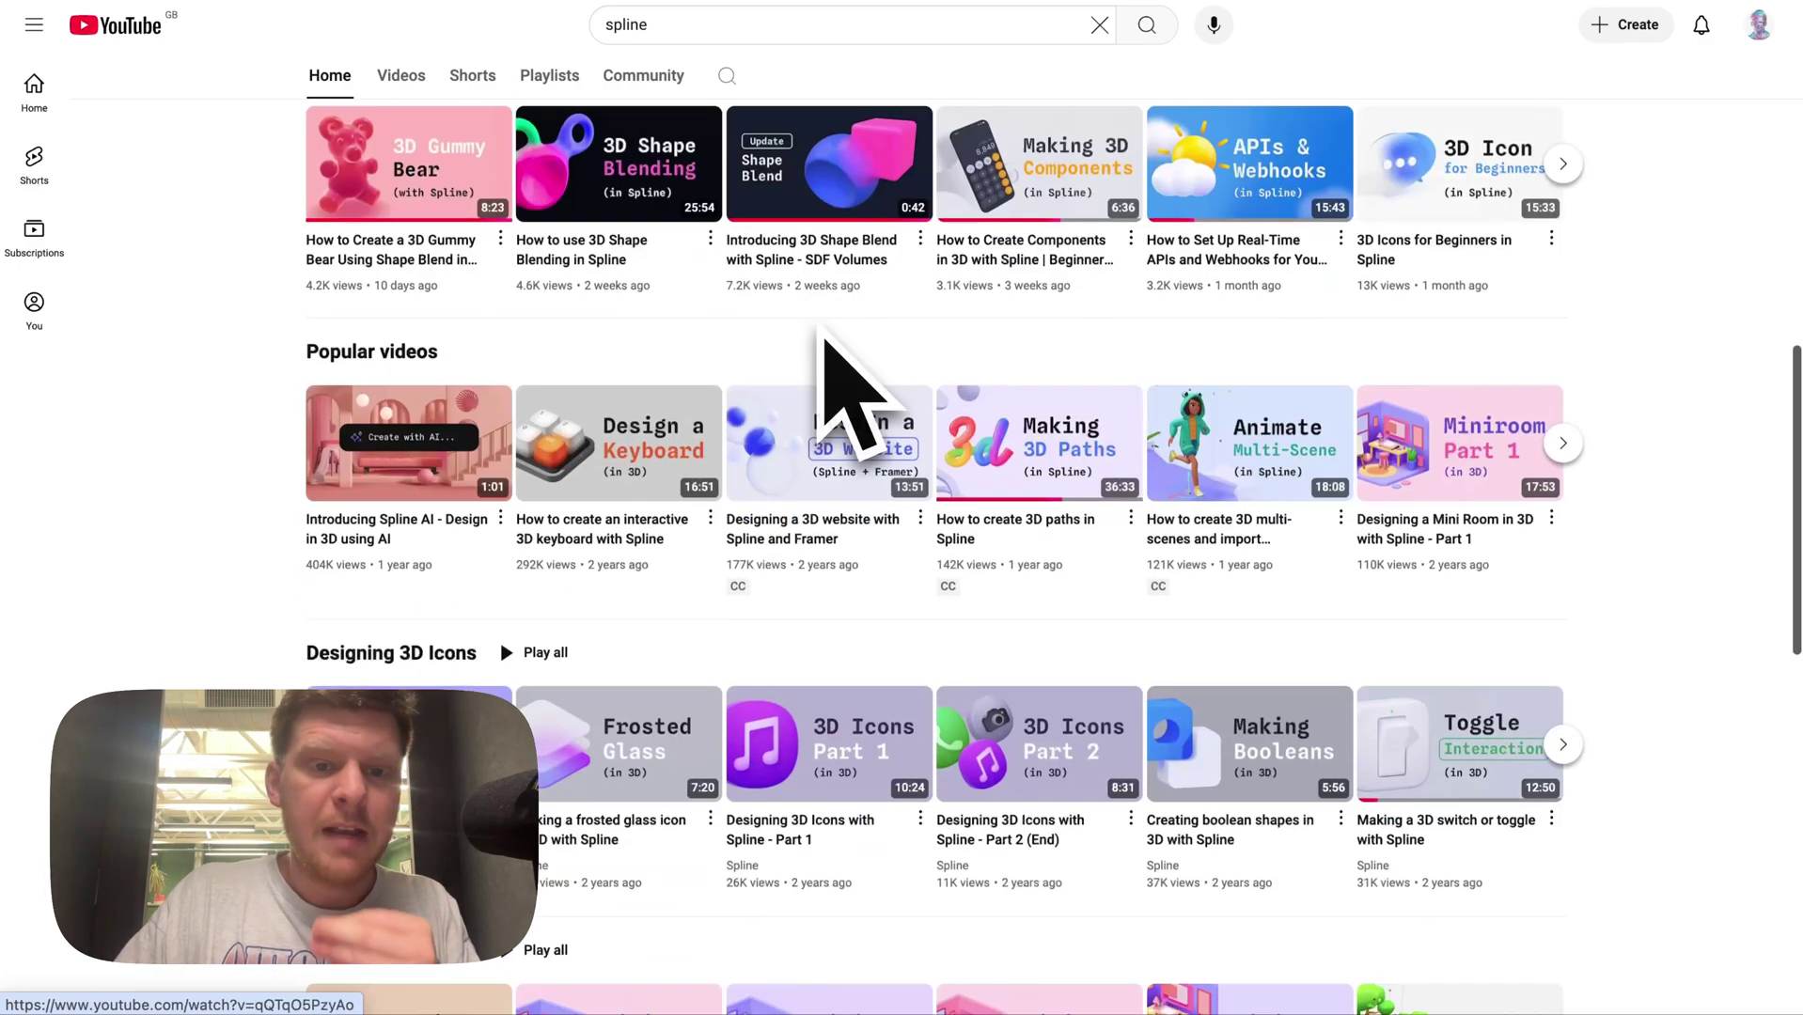
pyautogui.scroll(-11, 824, 340)
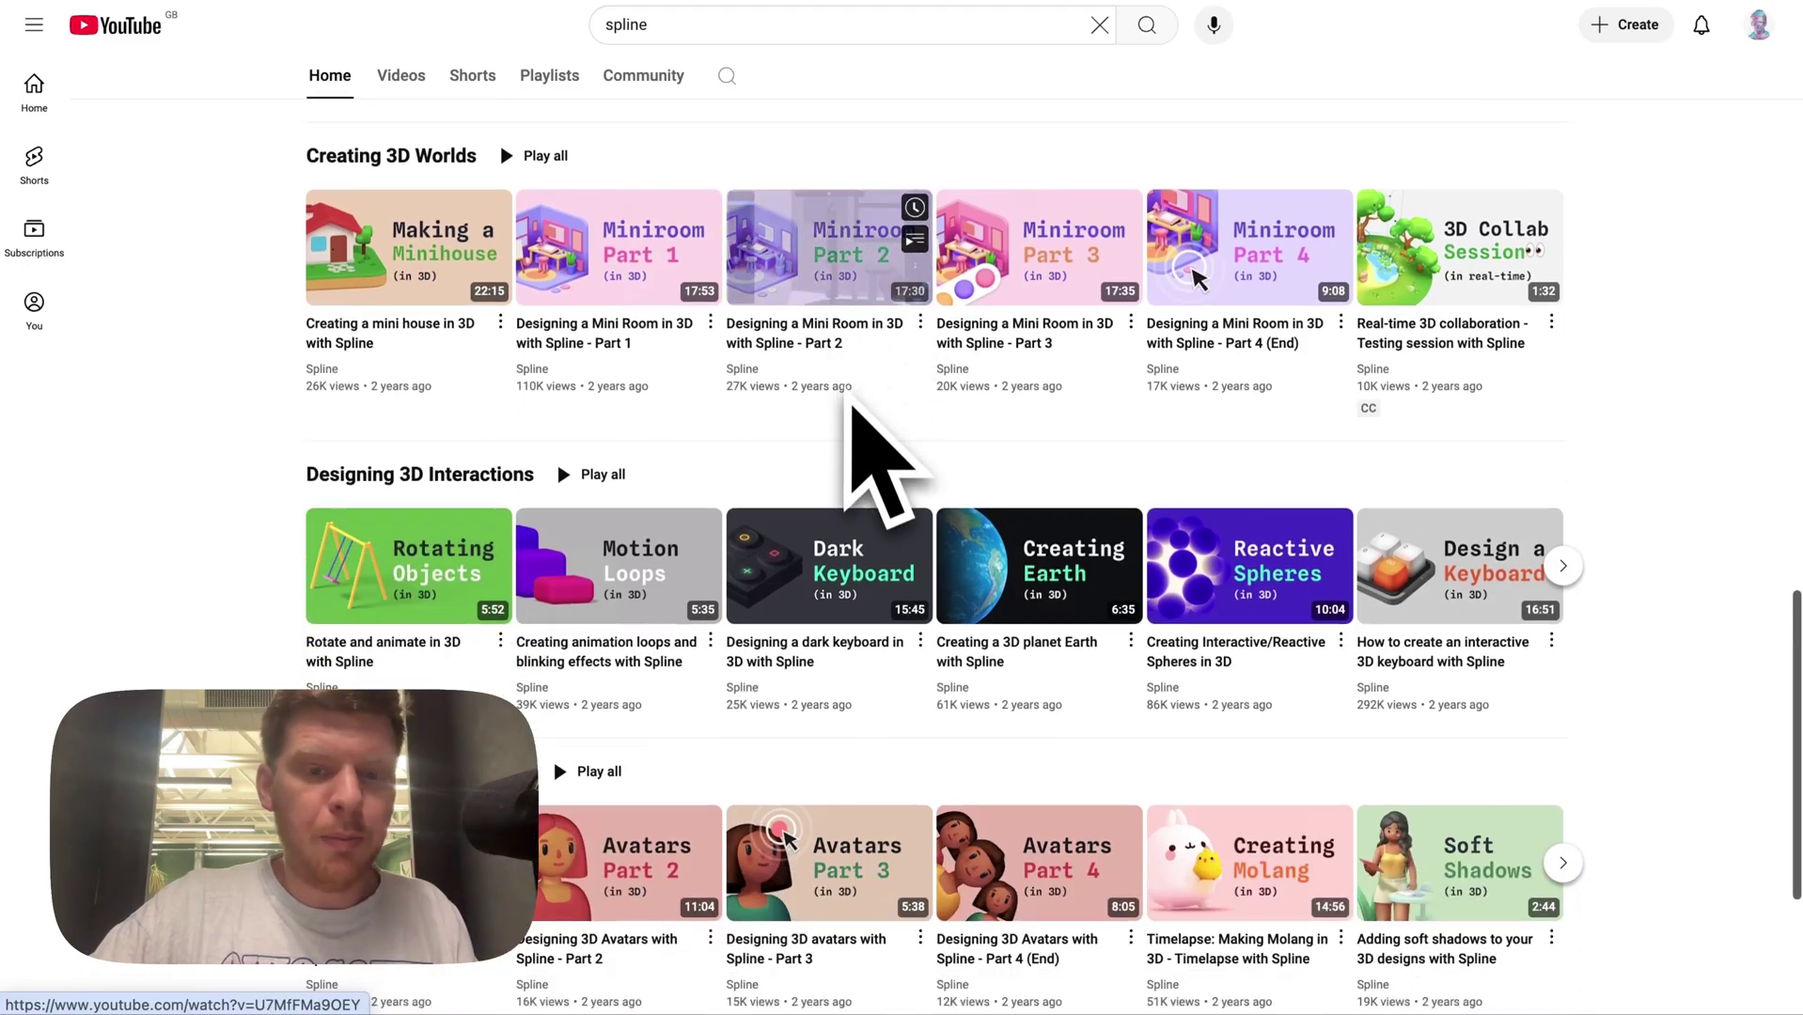
pyautogui.scroll(-2, 851, 411)
pyautogui.scroll(20, 851, 412)
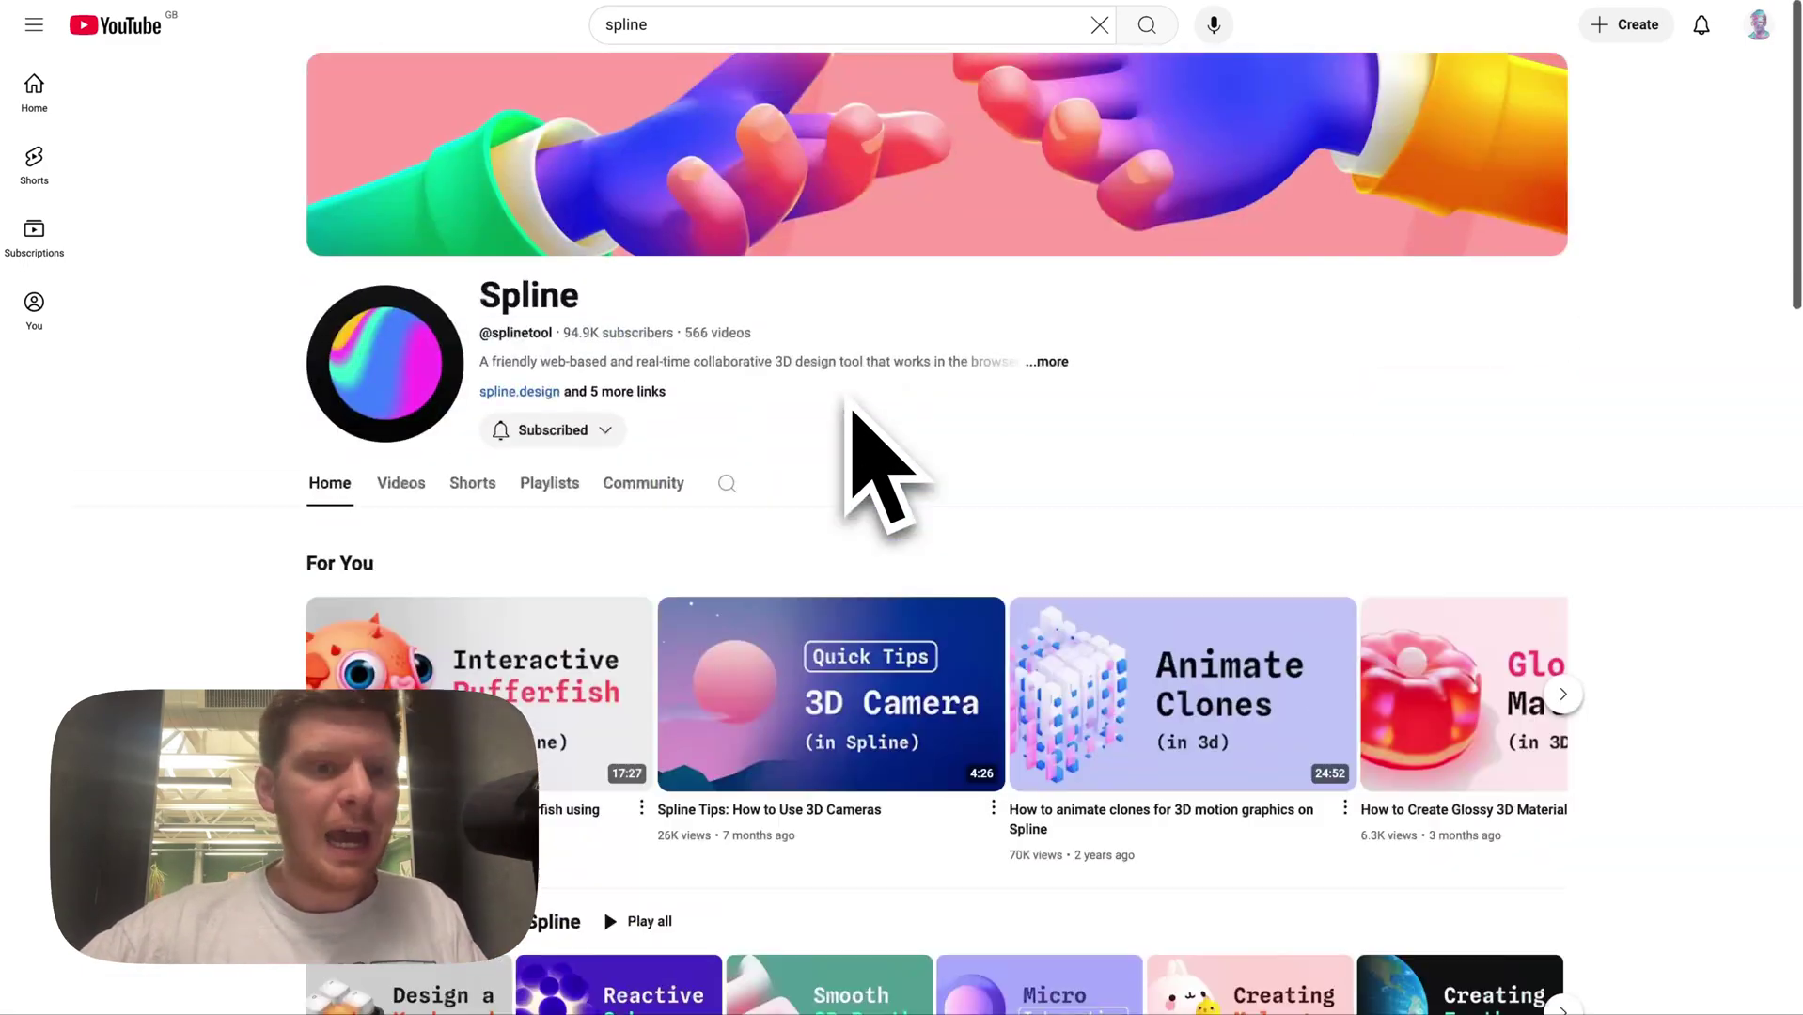
pyautogui.moveTo(816, 628)
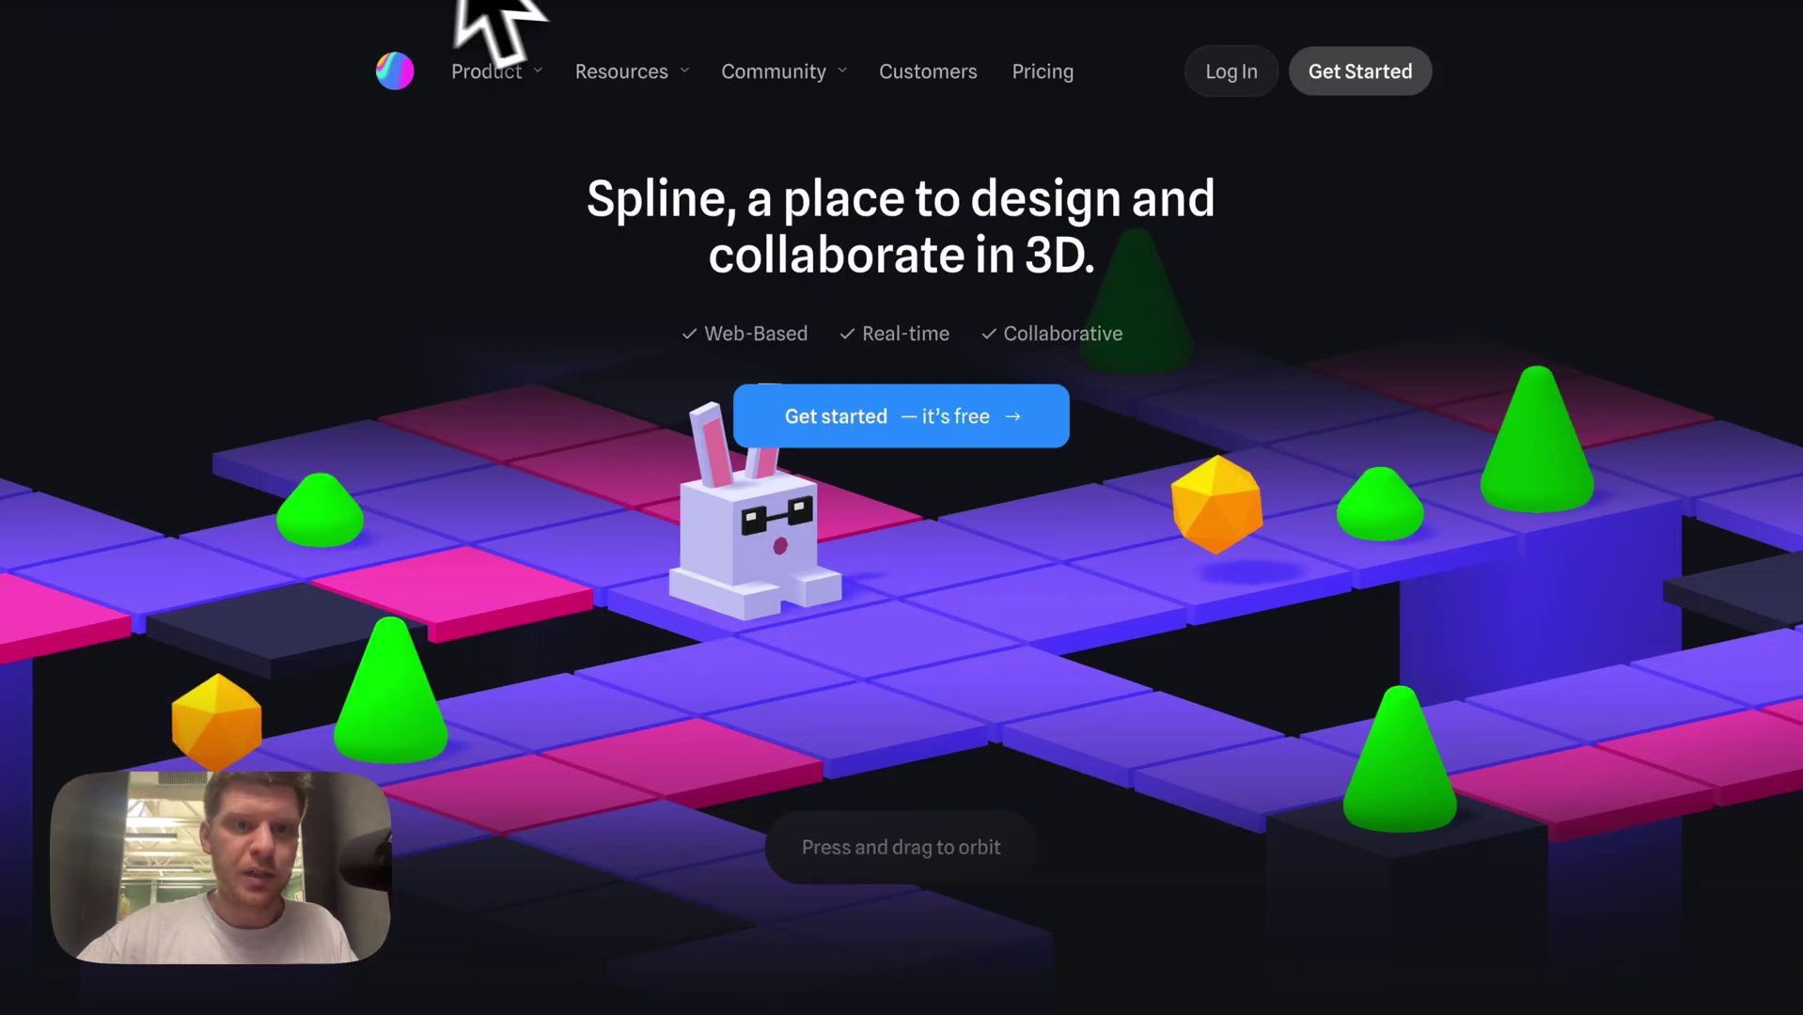
# - Switch to Spline, enter the account dashboard and open the Cube Solo file from My Files
pyautogui.click(1297, 77)
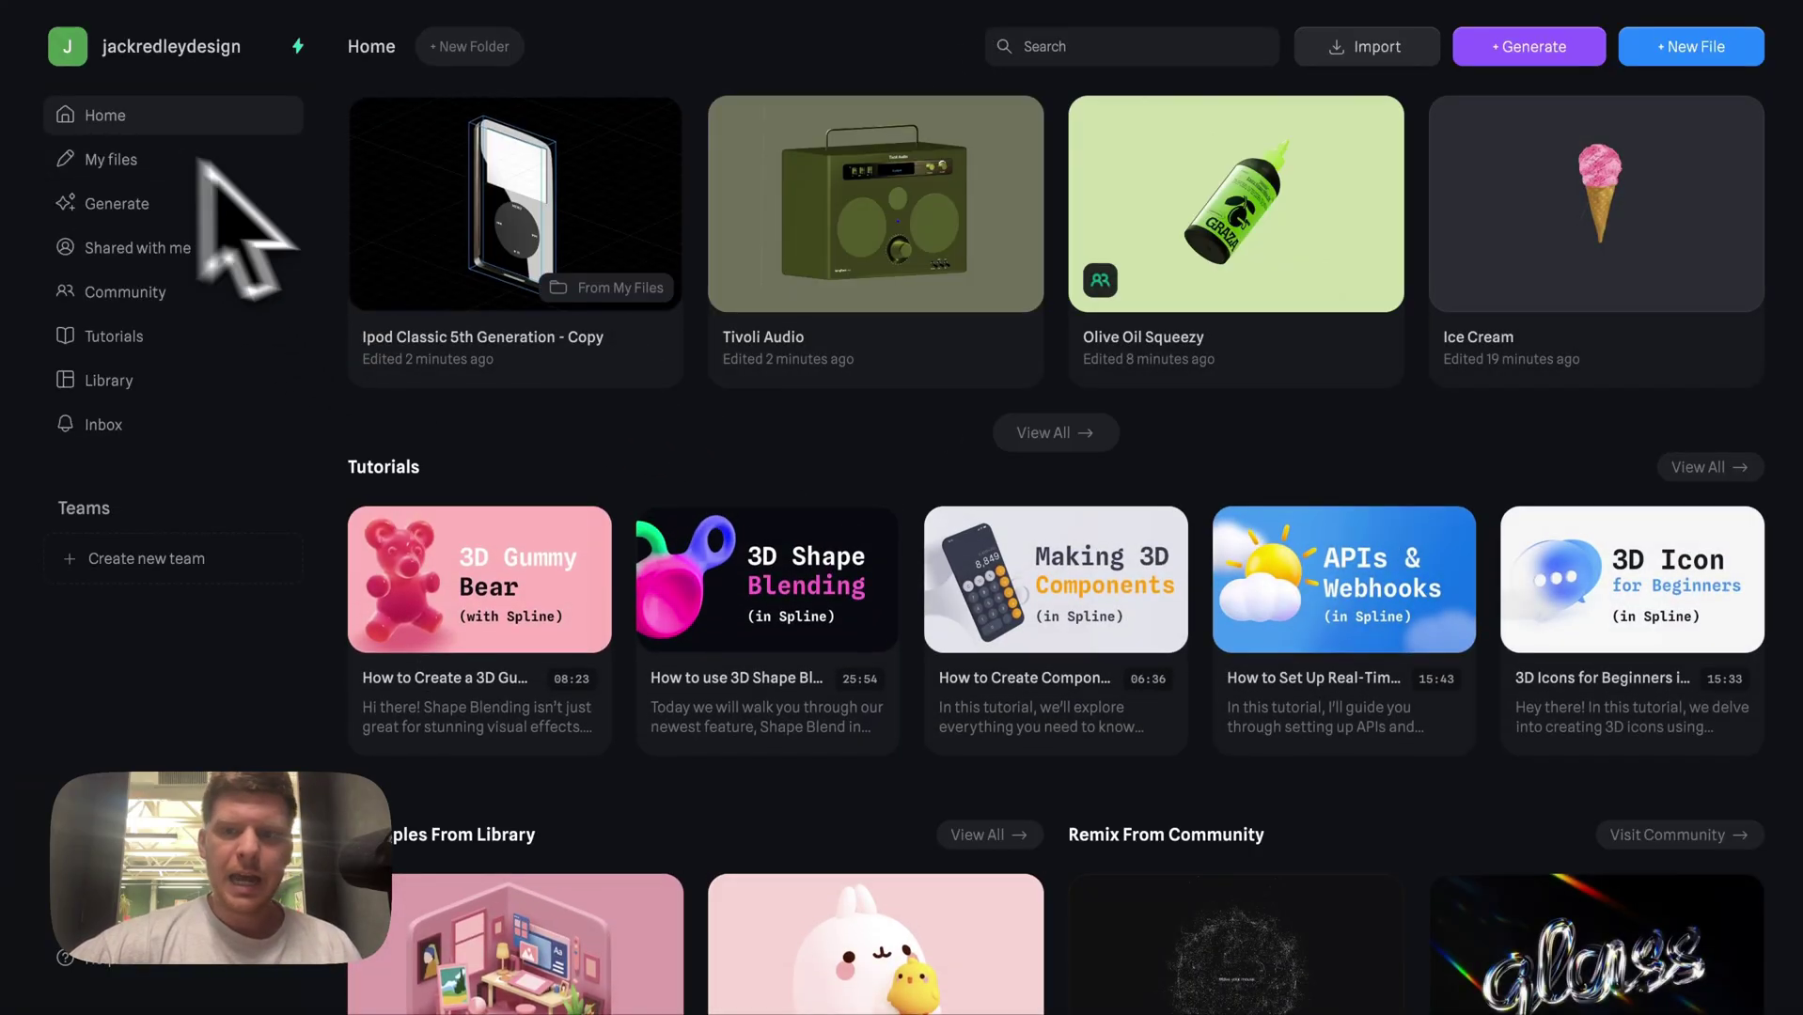
pyautogui.click(192, 162)
pyautogui.scroll(-8, 658, 404)
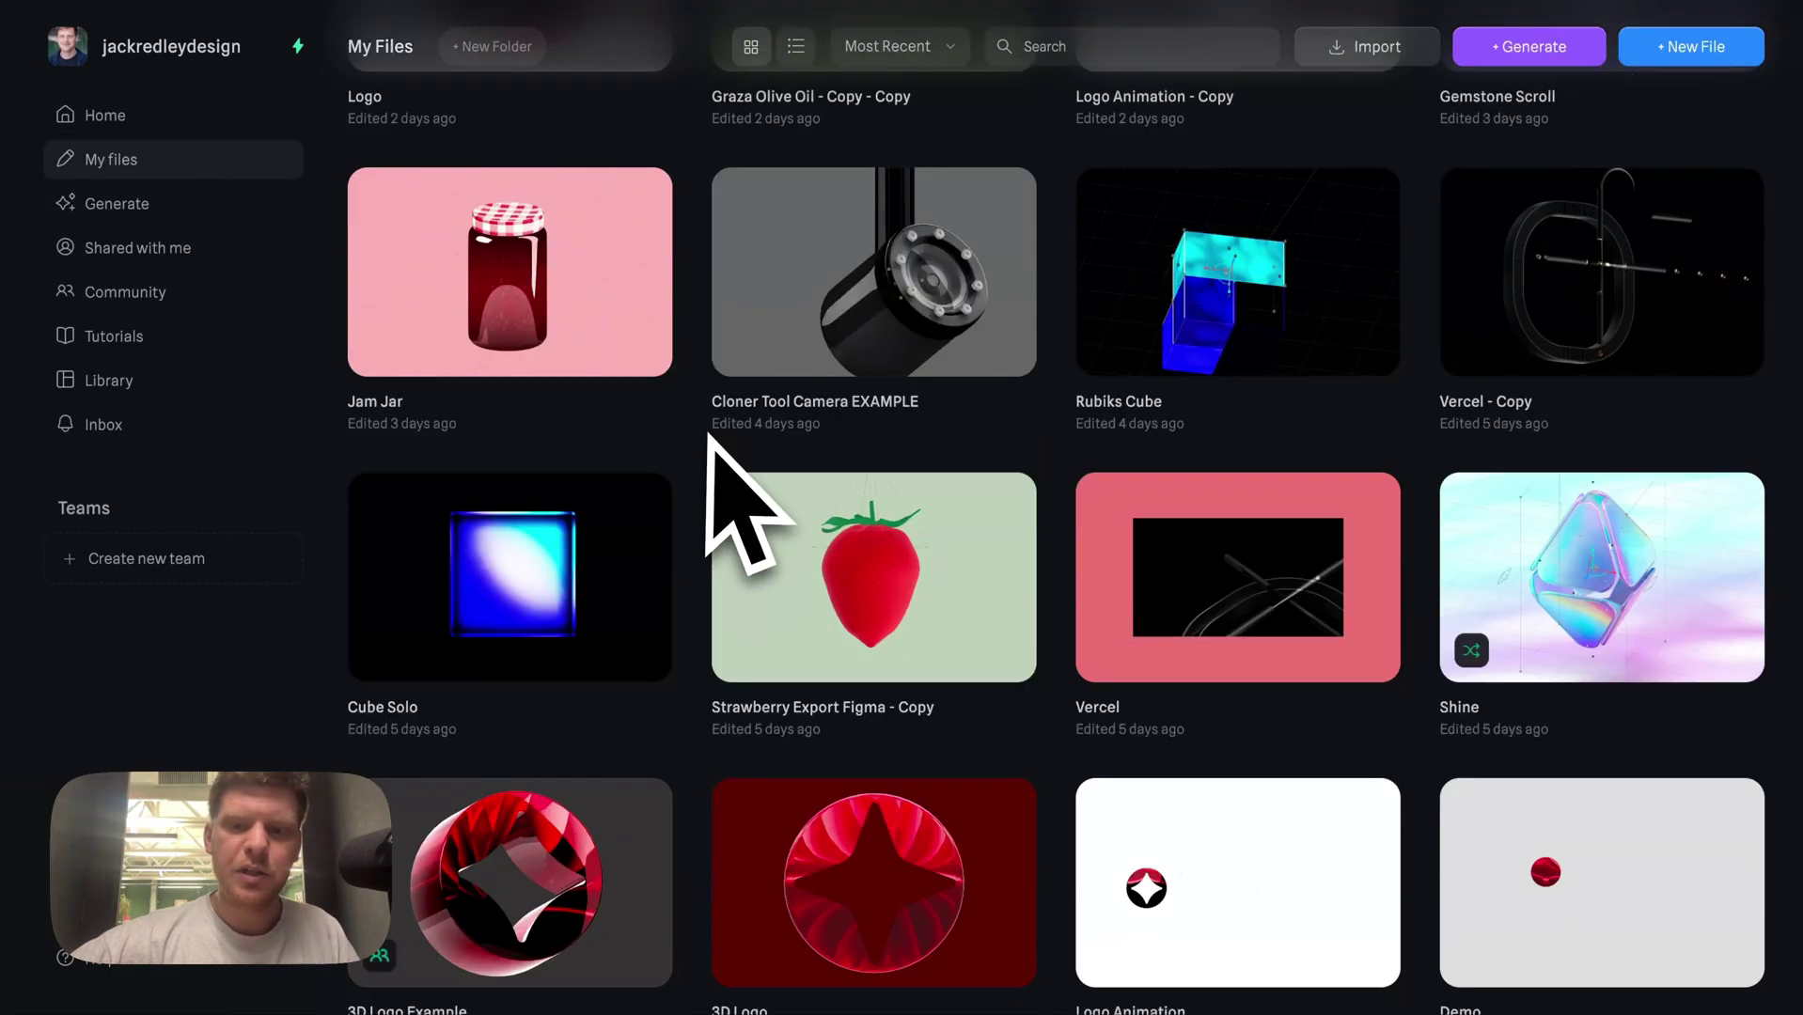
pyautogui.click(527, 577)
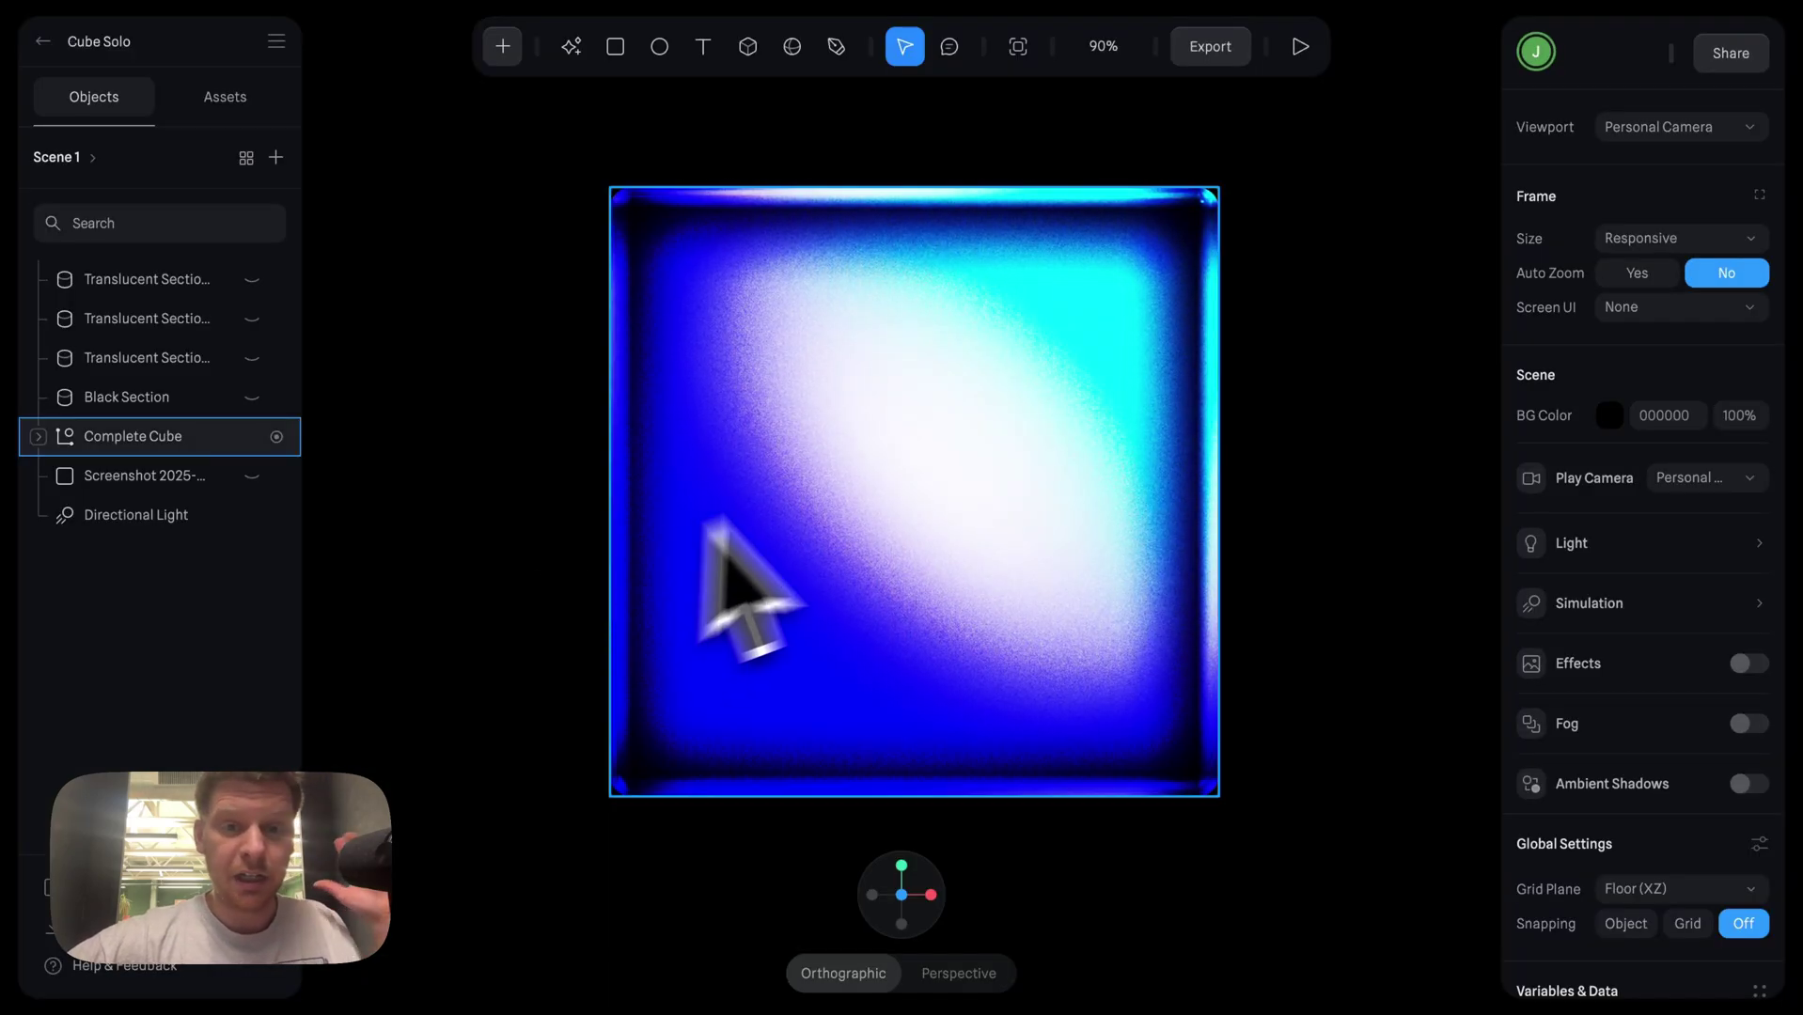
# - Orbit around the glass cube, play the scene in preview and close the preview
pyautogui.moveTo(1272, 515); pyautogui.dragTo(1208, 484)
pyautogui.click(1300, 46)
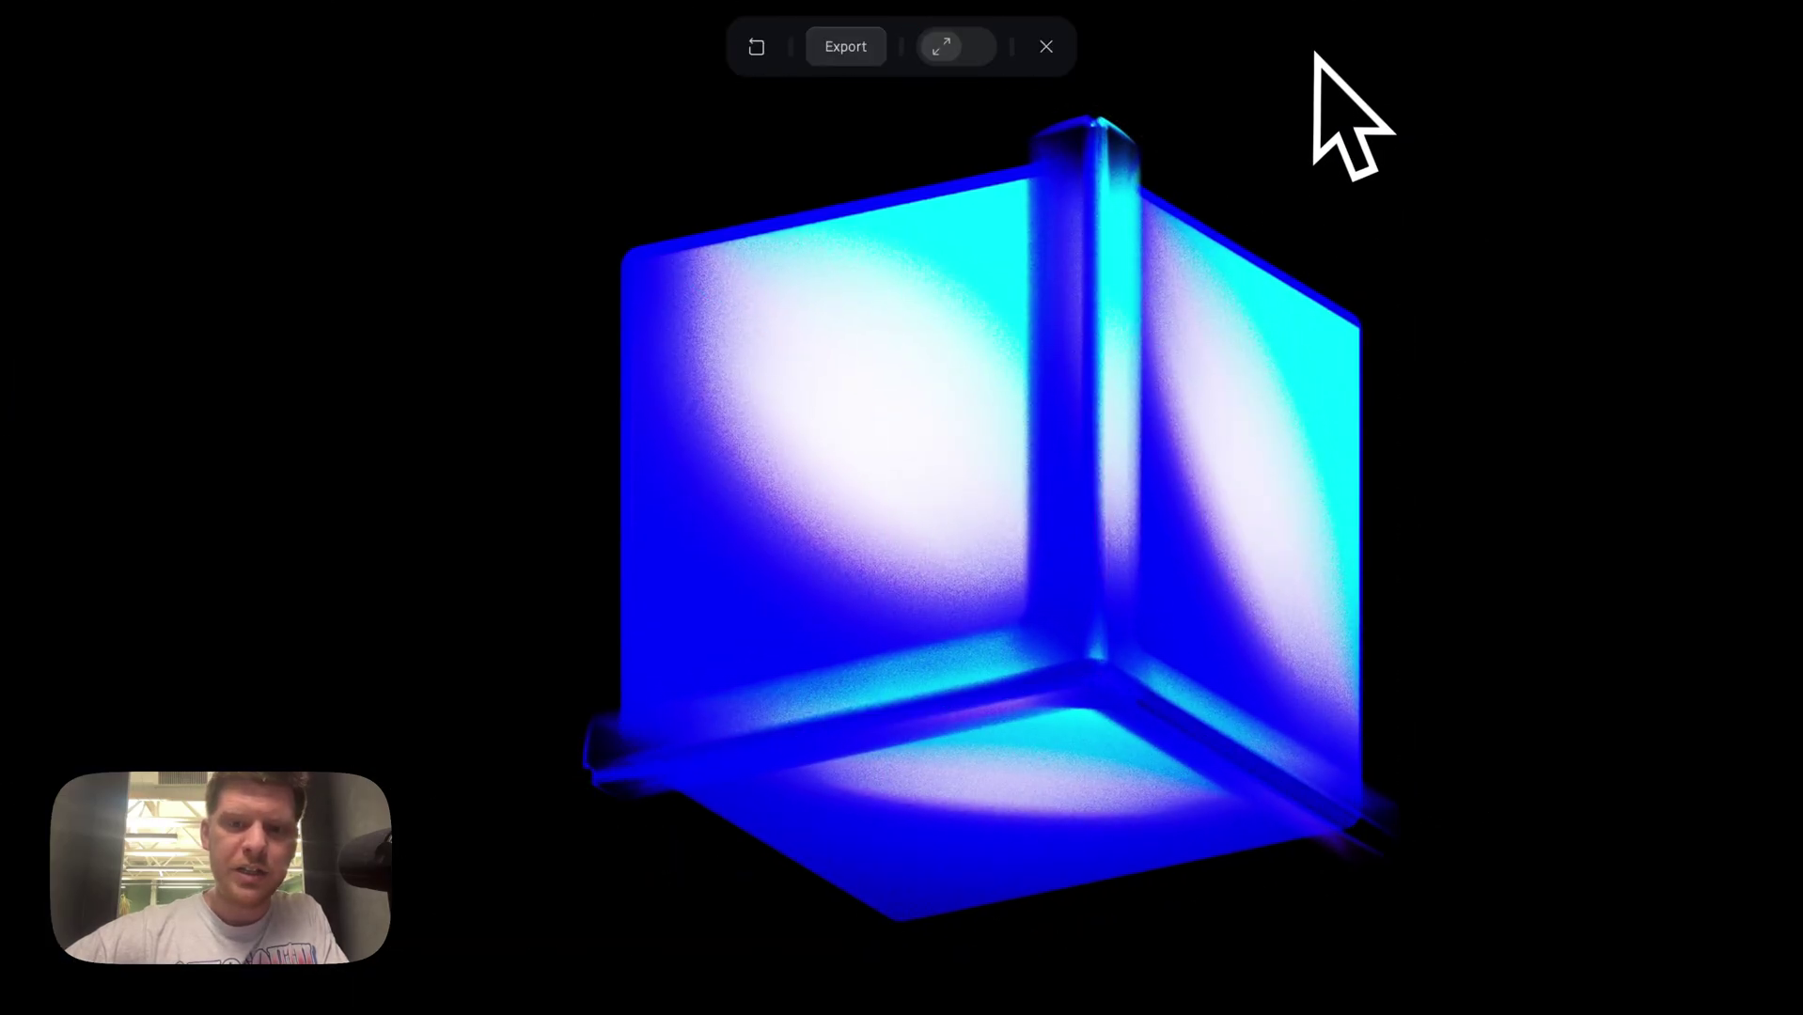
pyautogui.click(1046, 46)
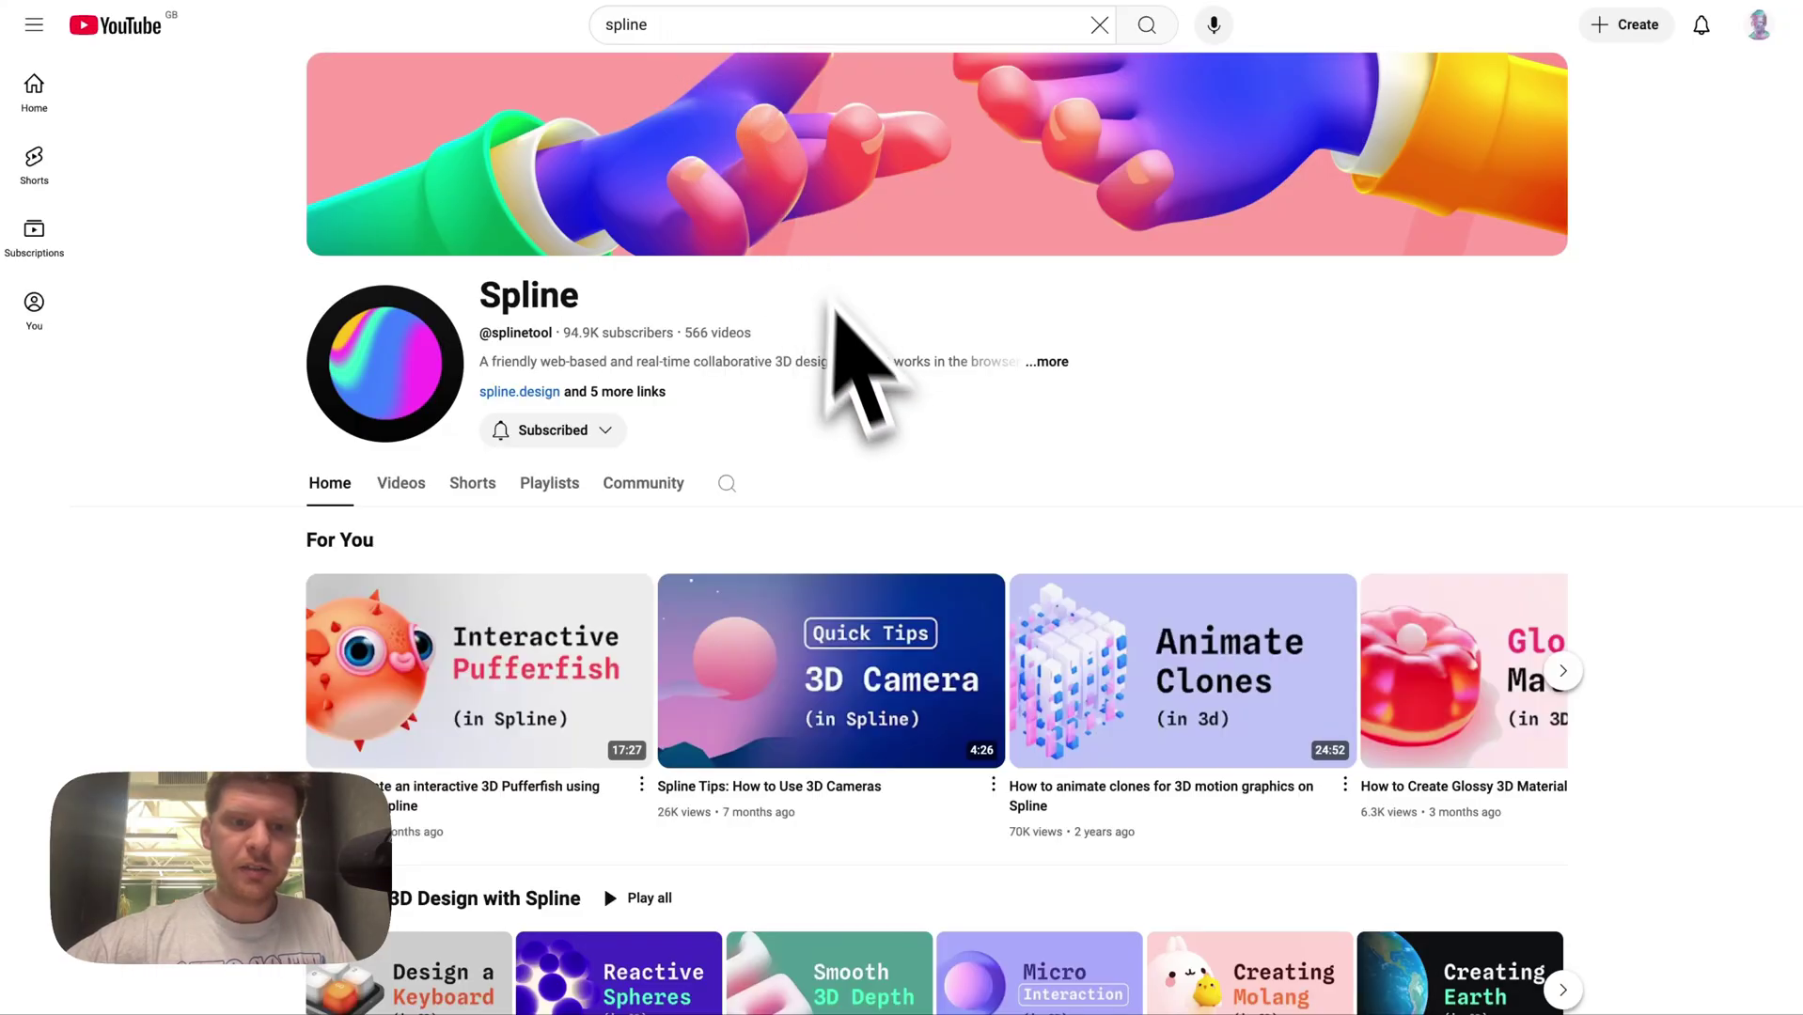
# - Switch to YouTube, search for "spline 3d cube" and look through the resulting tutorials
pyautogui.scroll(-7, 865, 404)
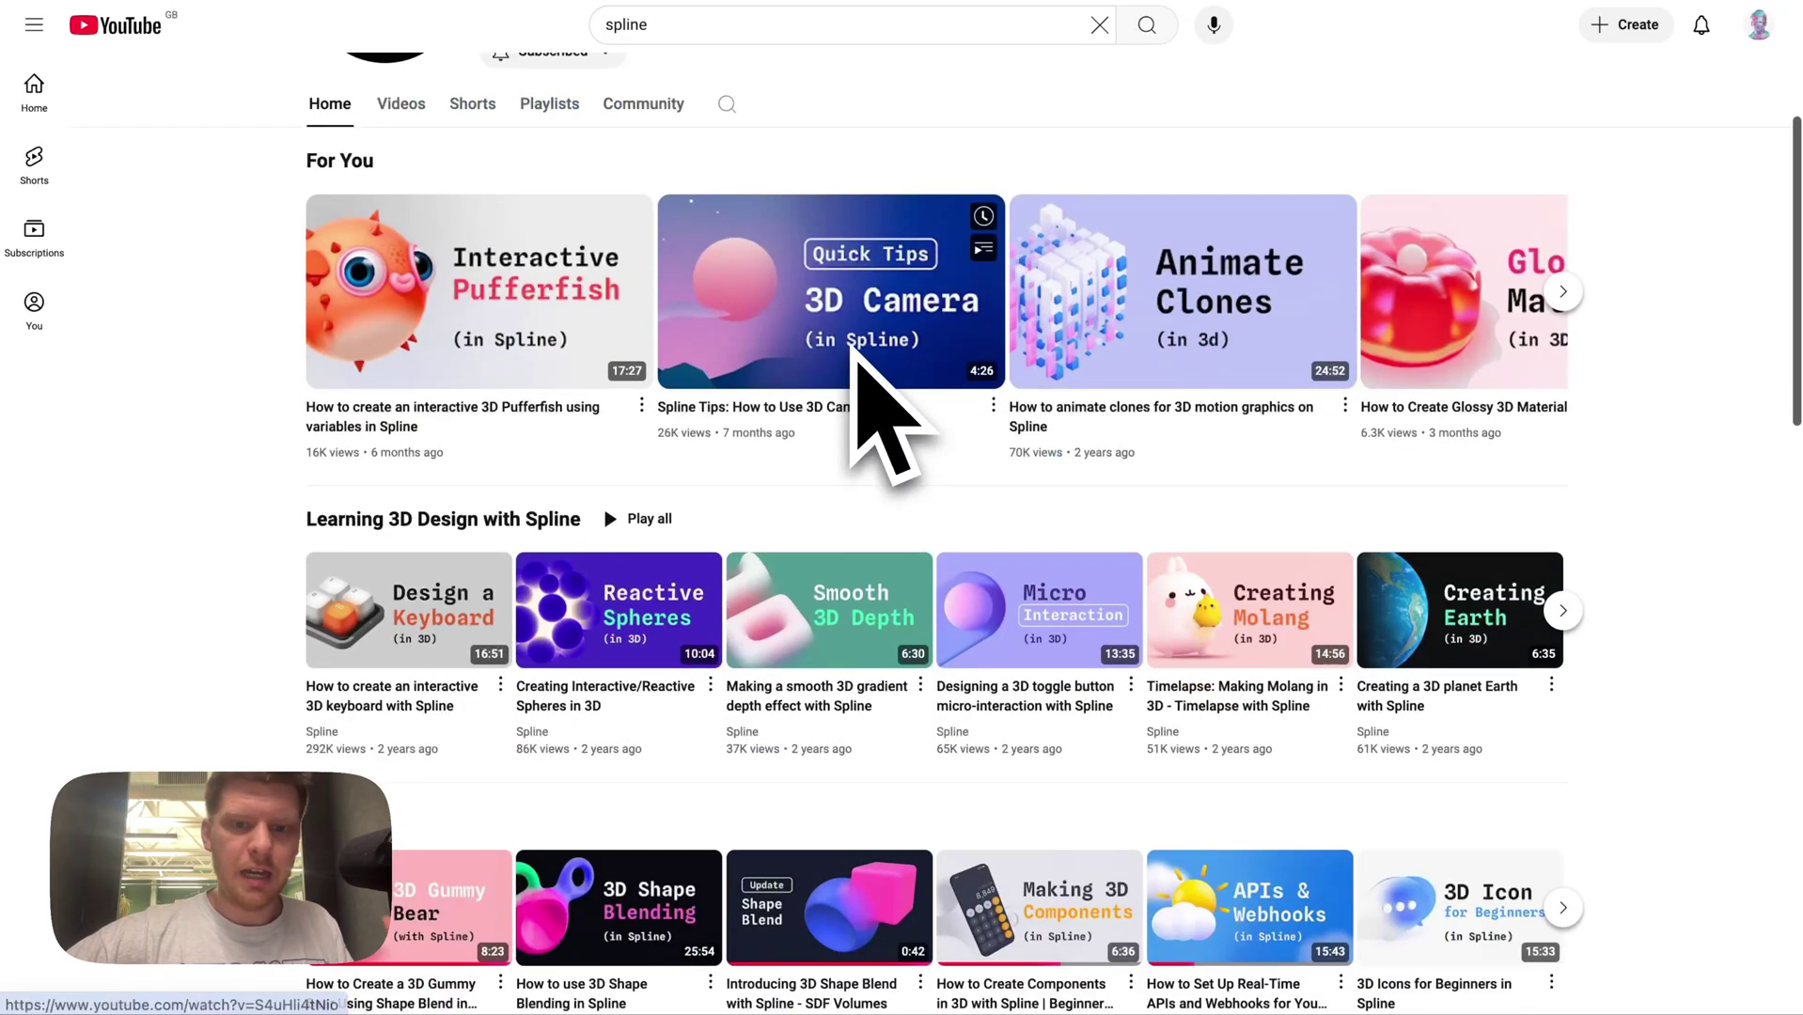
pyautogui.scroll(-2, 852, 346)
pyautogui.scroll(5, 888, 414)
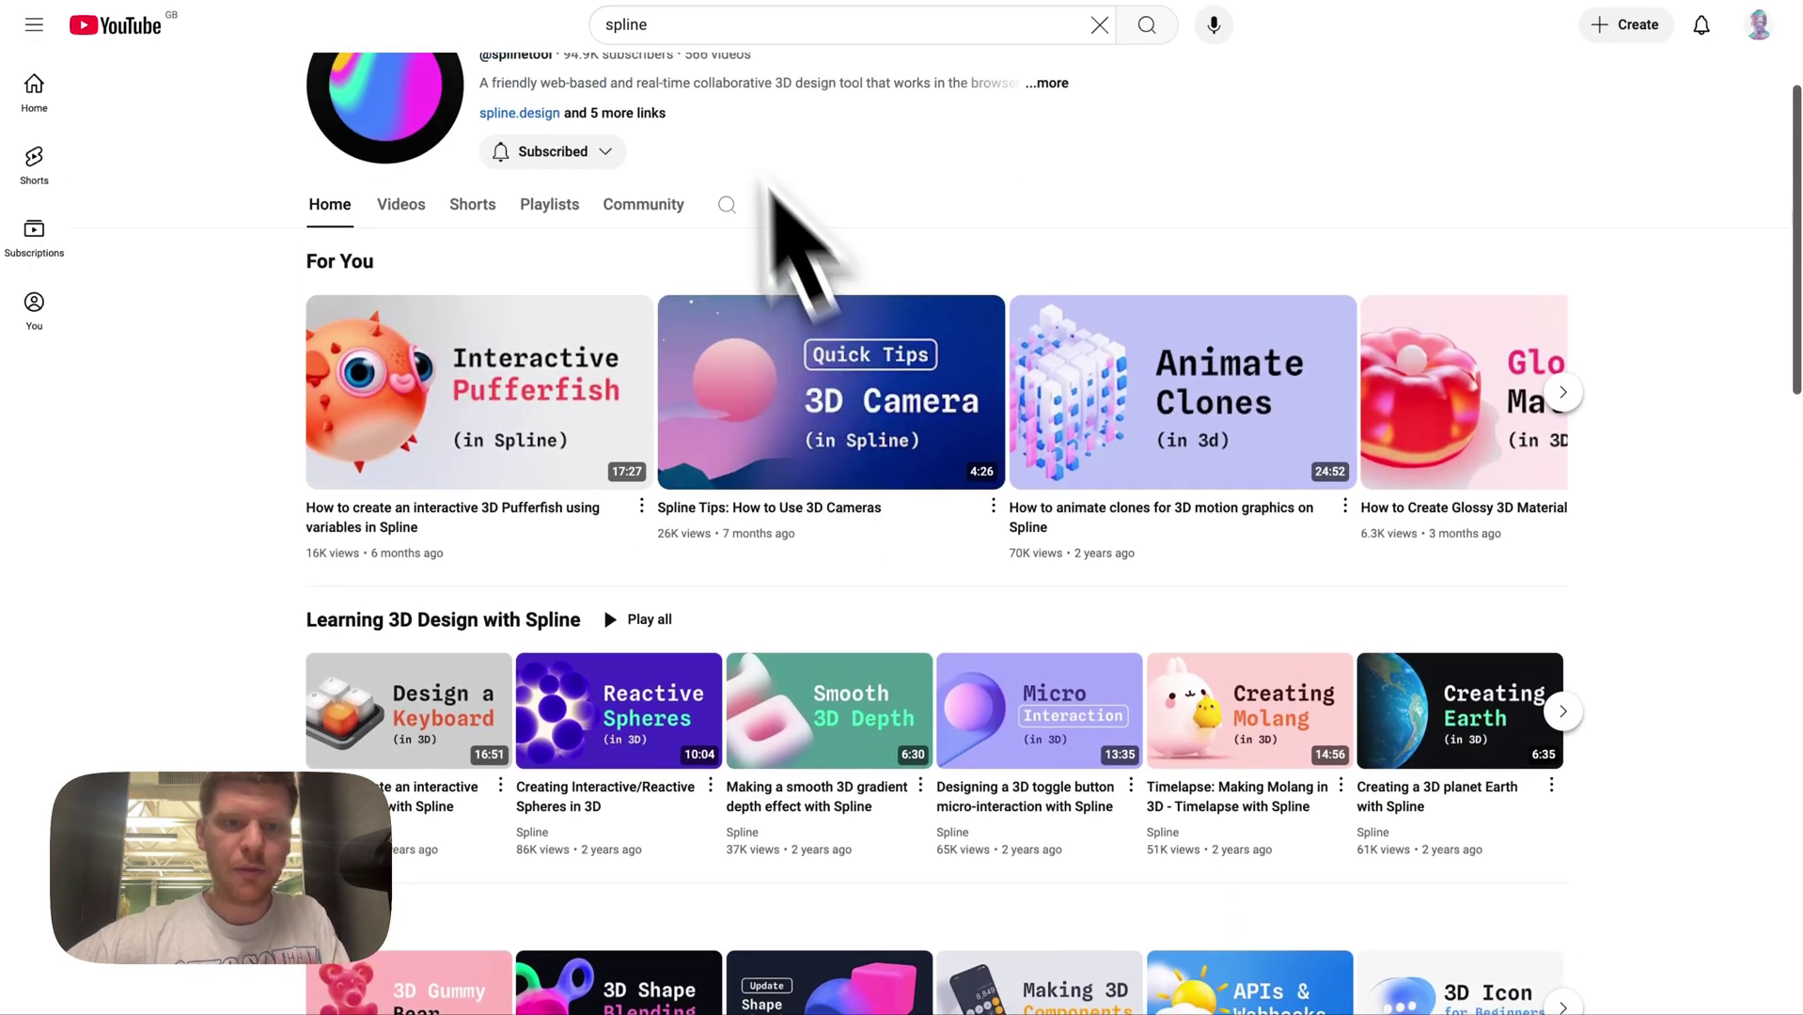
pyautogui.click(691, 36)
pyautogui.write('spline 3d cdube')
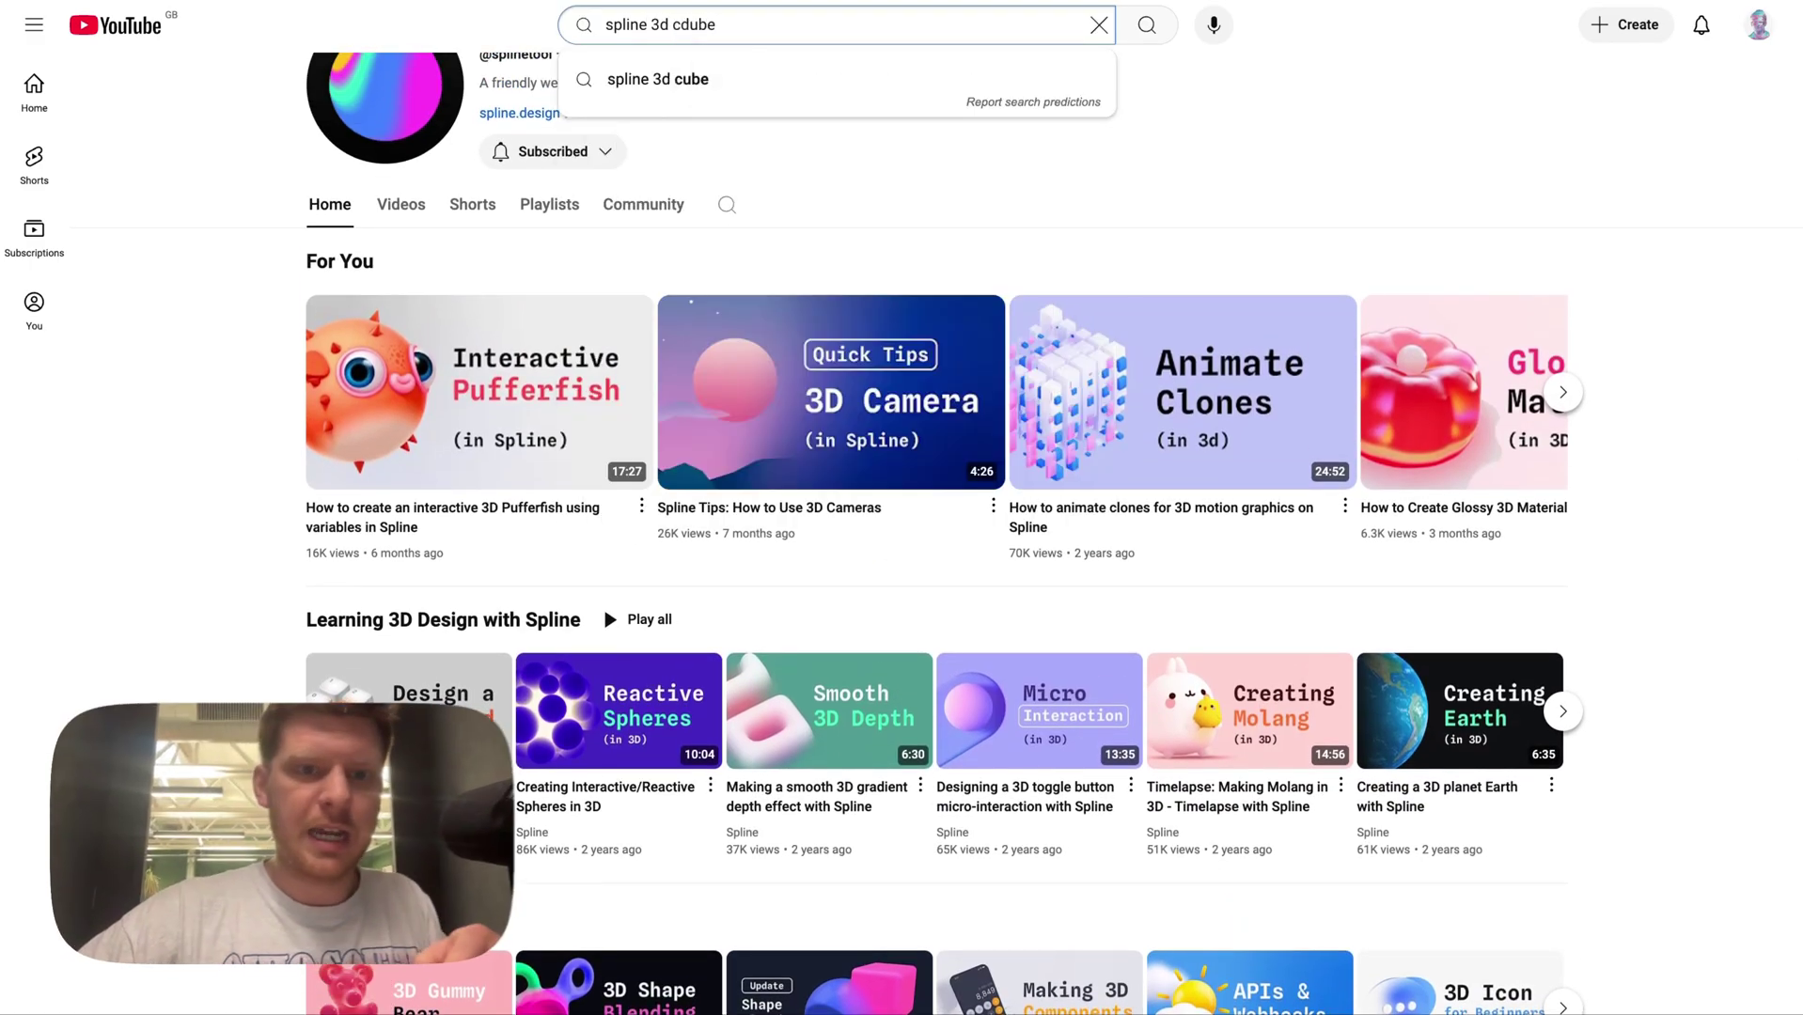
pyautogui.click(695, 81)
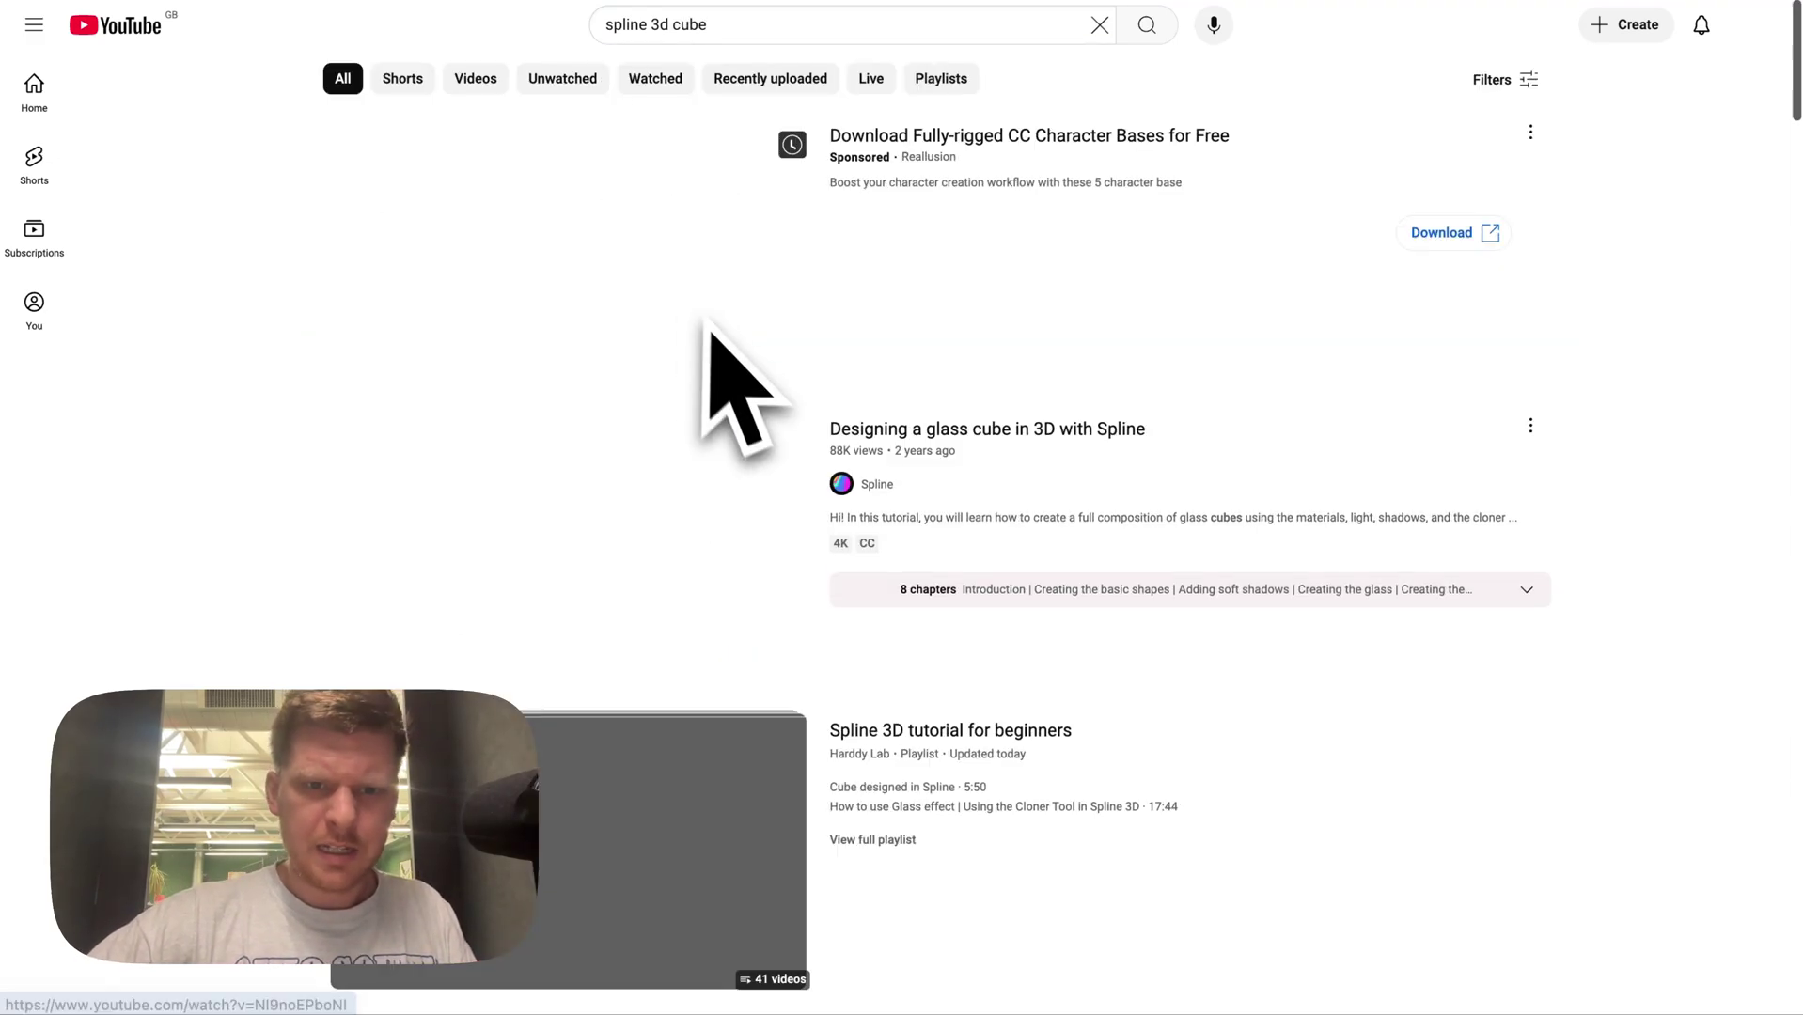
pyautogui.scroll(-4, 724, 531)
pyautogui.scroll(-6, 719, 526)
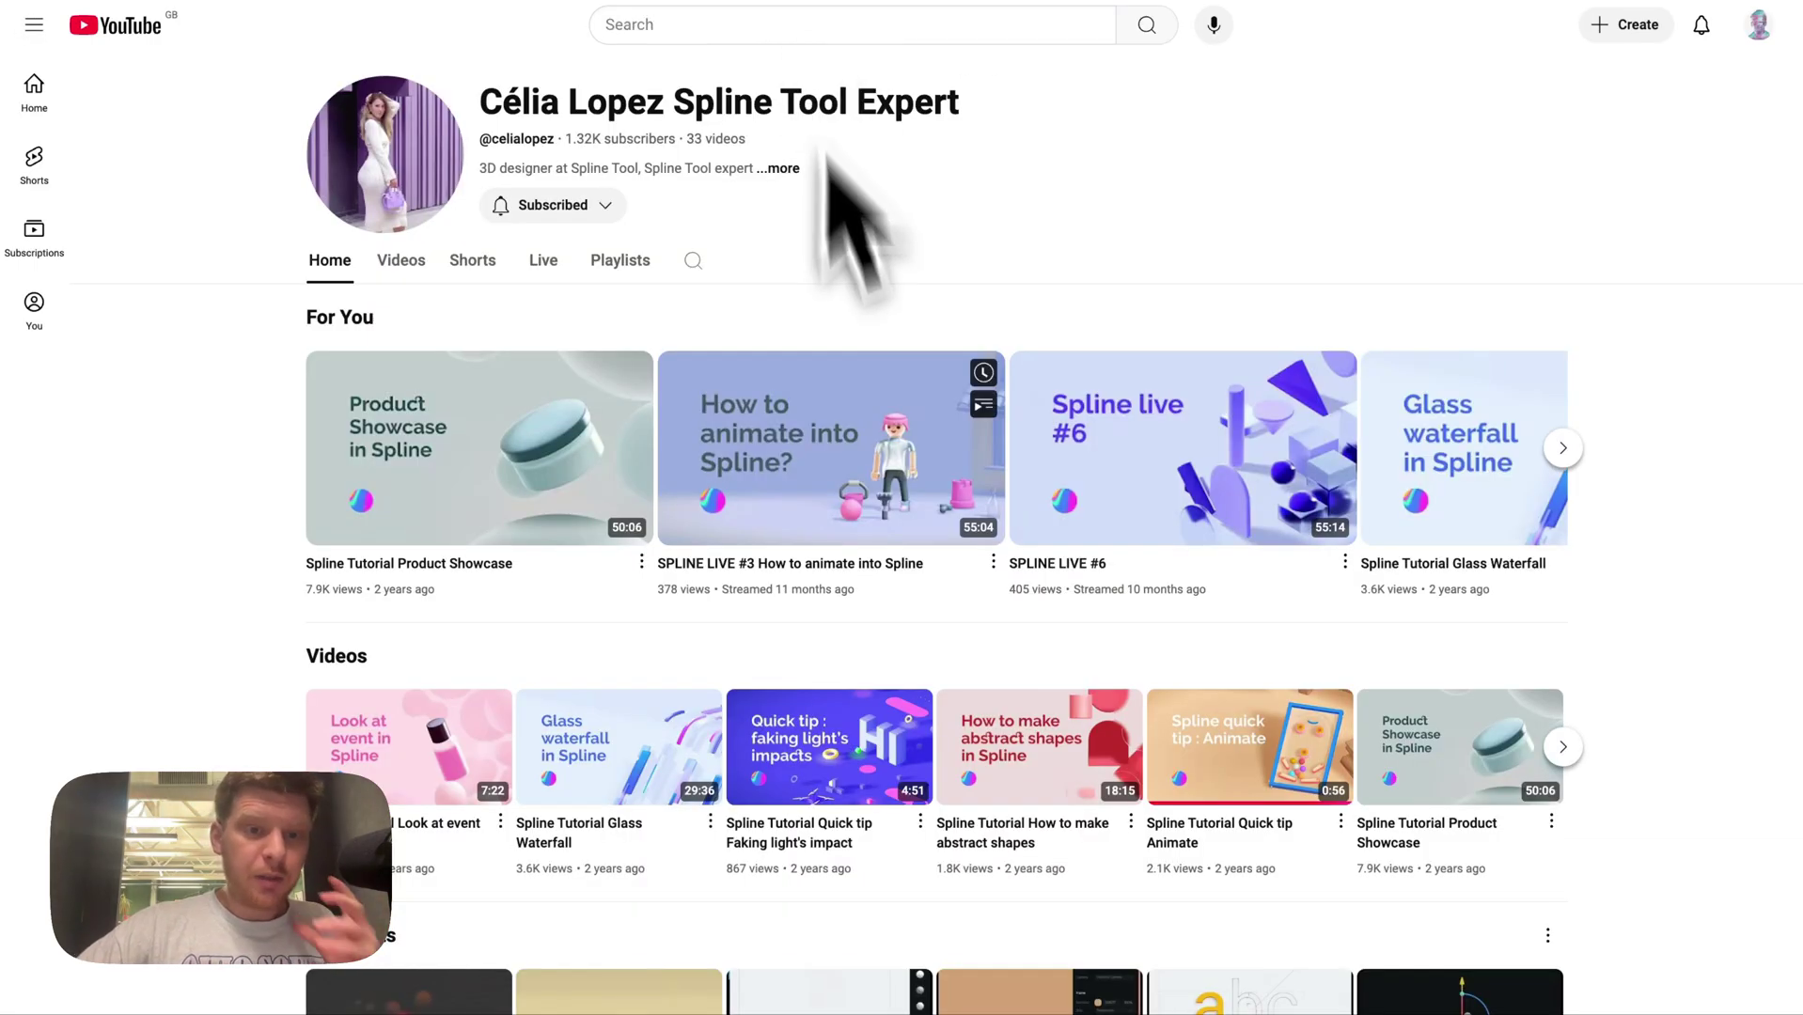
# - Look through the Spline Tool expert's channel, including the further tutorials in its Videos row
pyautogui.moveTo(863, 388)
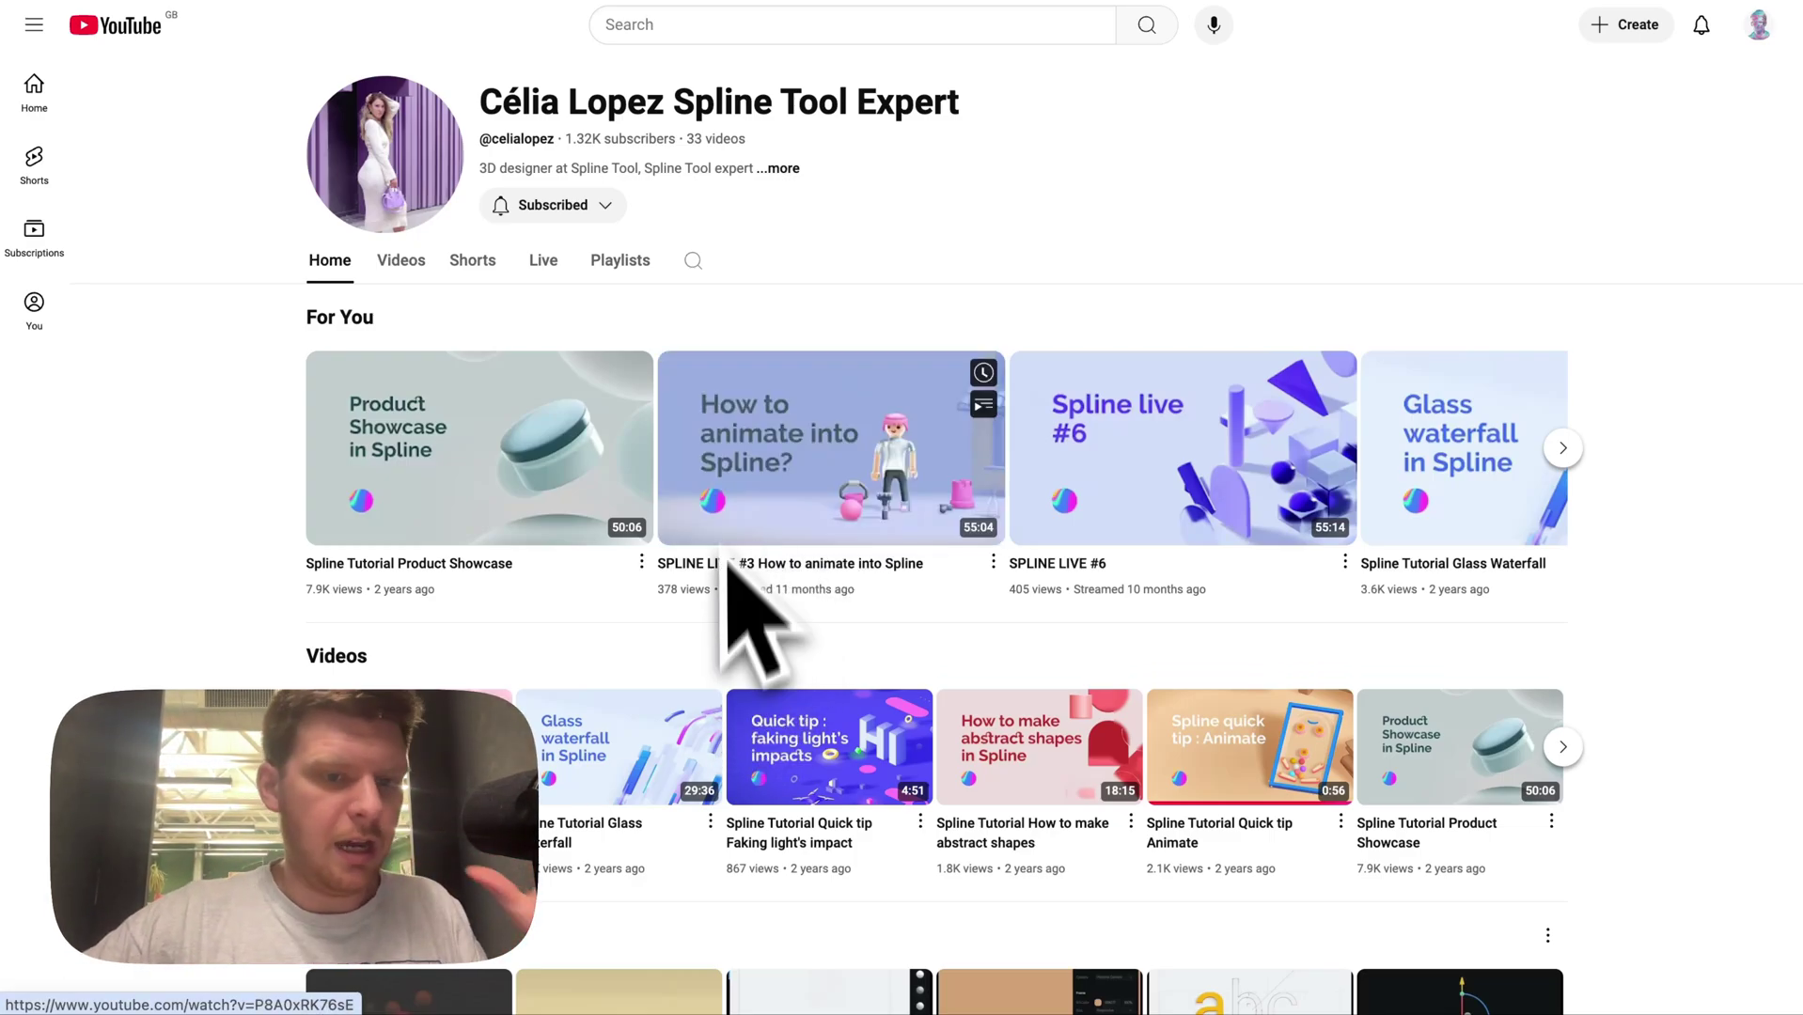
pyautogui.scroll(-1, 658, 583)
pyautogui.scroll(-3, 639, 414)
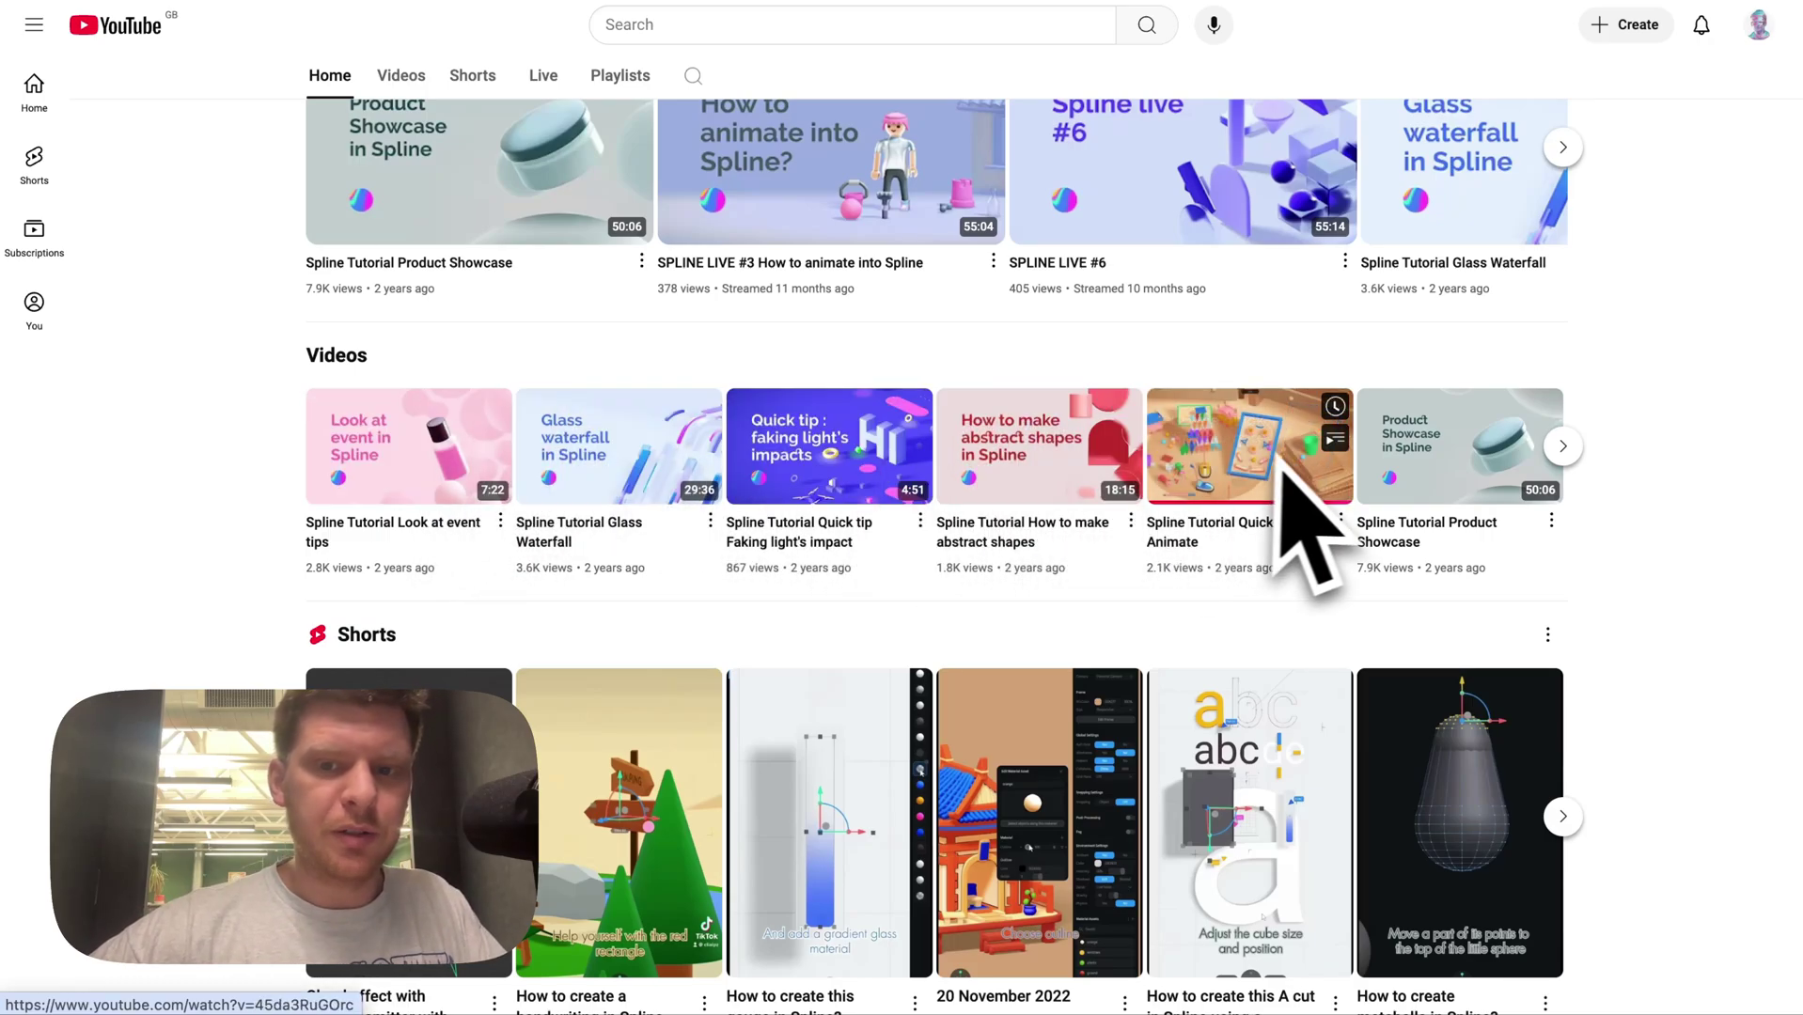
pyautogui.scroll(-1, 1264, 601)
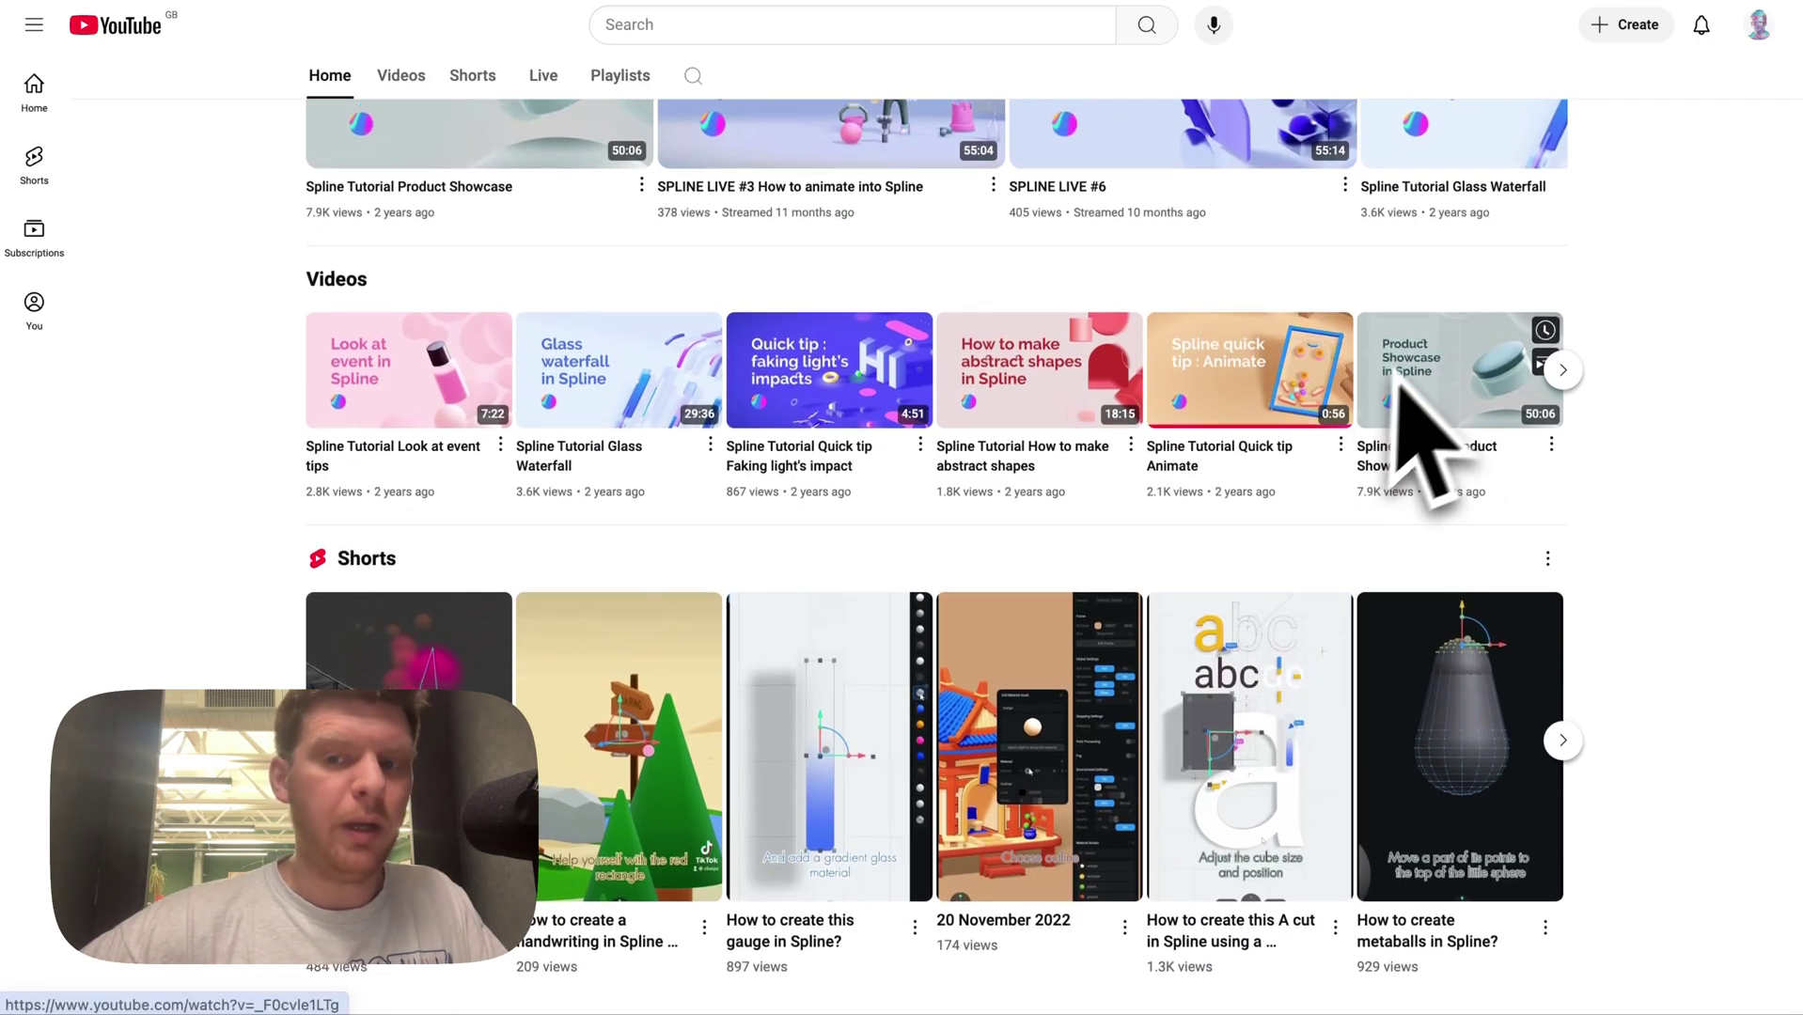
pyautogui.click(1563, 372)
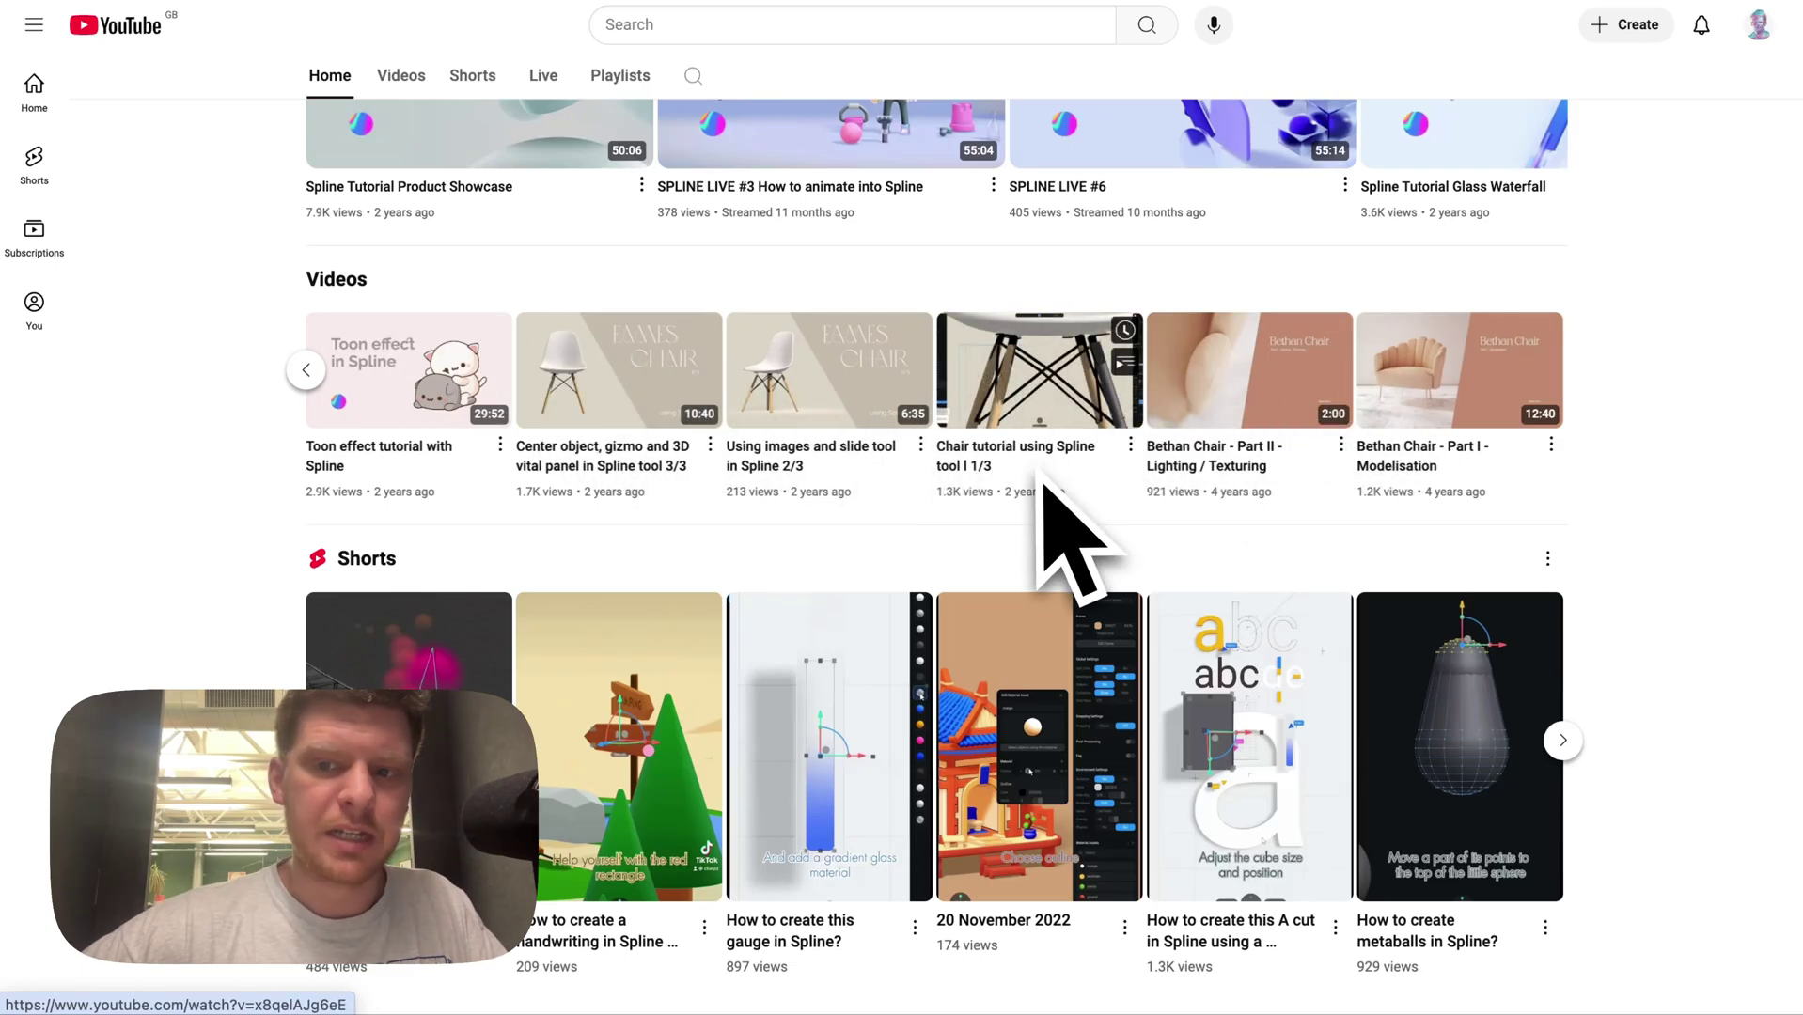
pyautogui.scroll(5, 1046, 502)
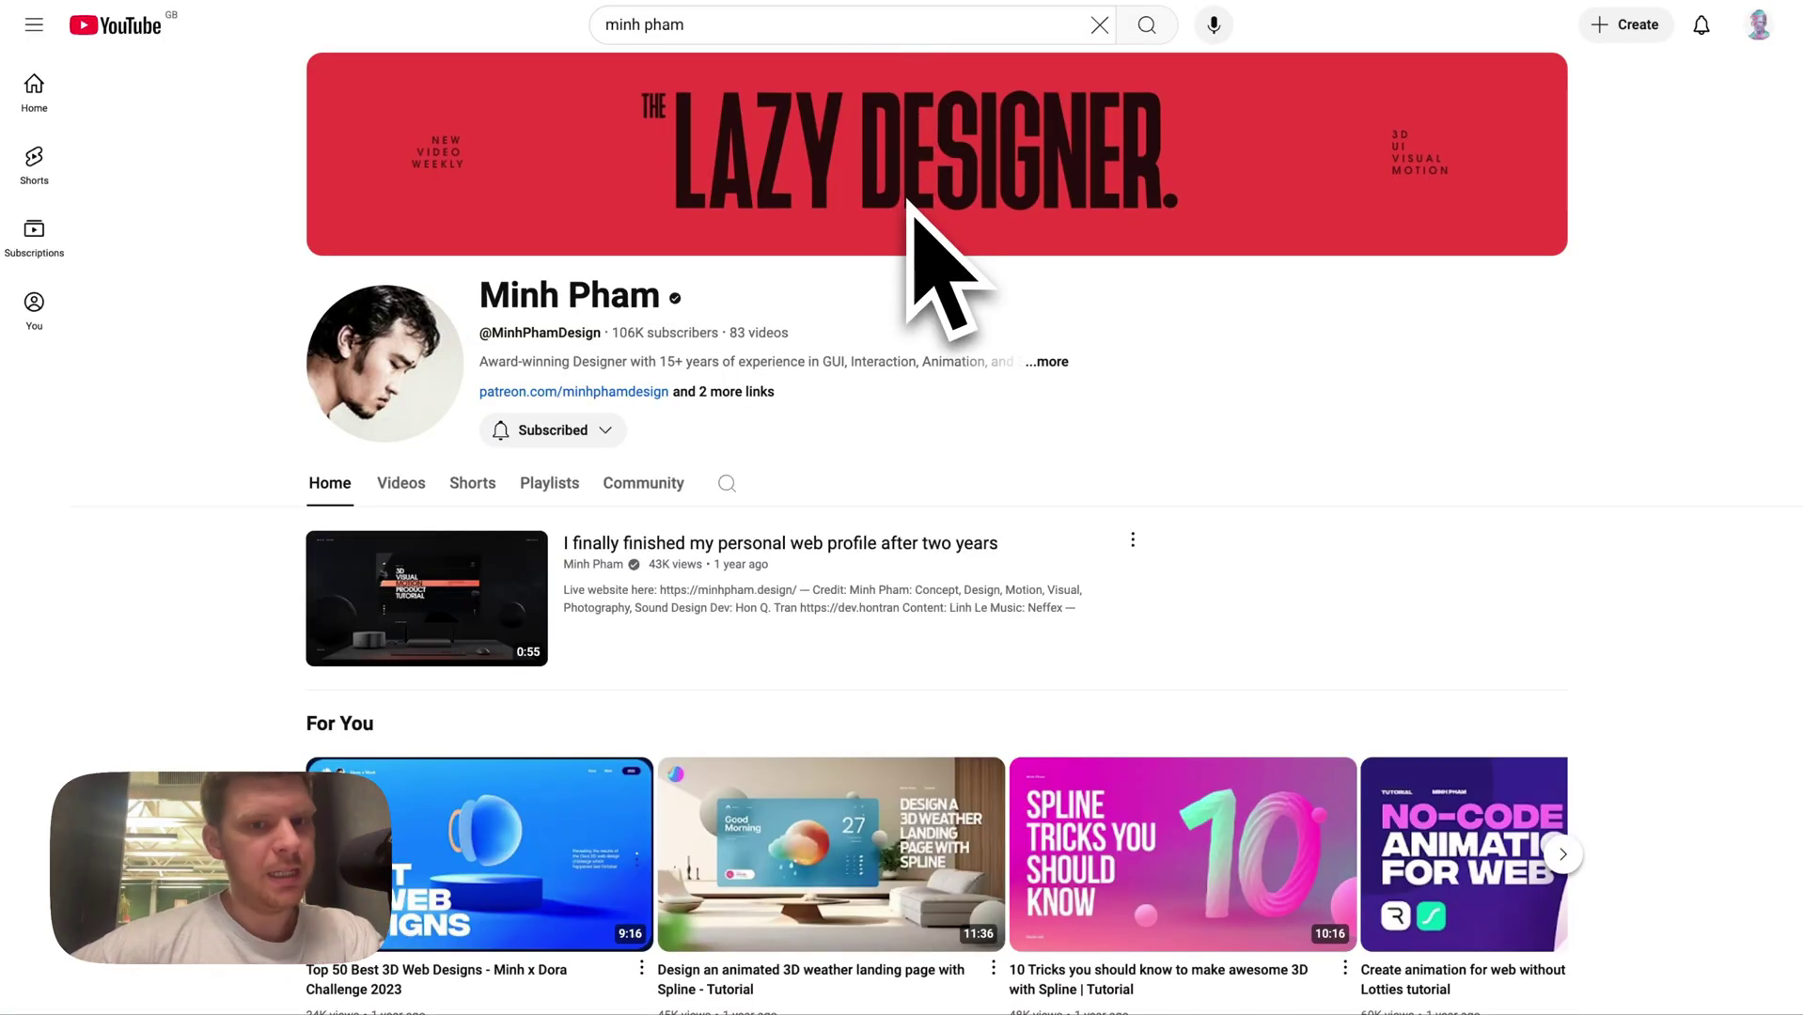
# - Look through The Lazy Designer channel's home page, from the featured videos and tutorials down to the Design Talk section
pyautogui.scroll(-4, 873, 355)
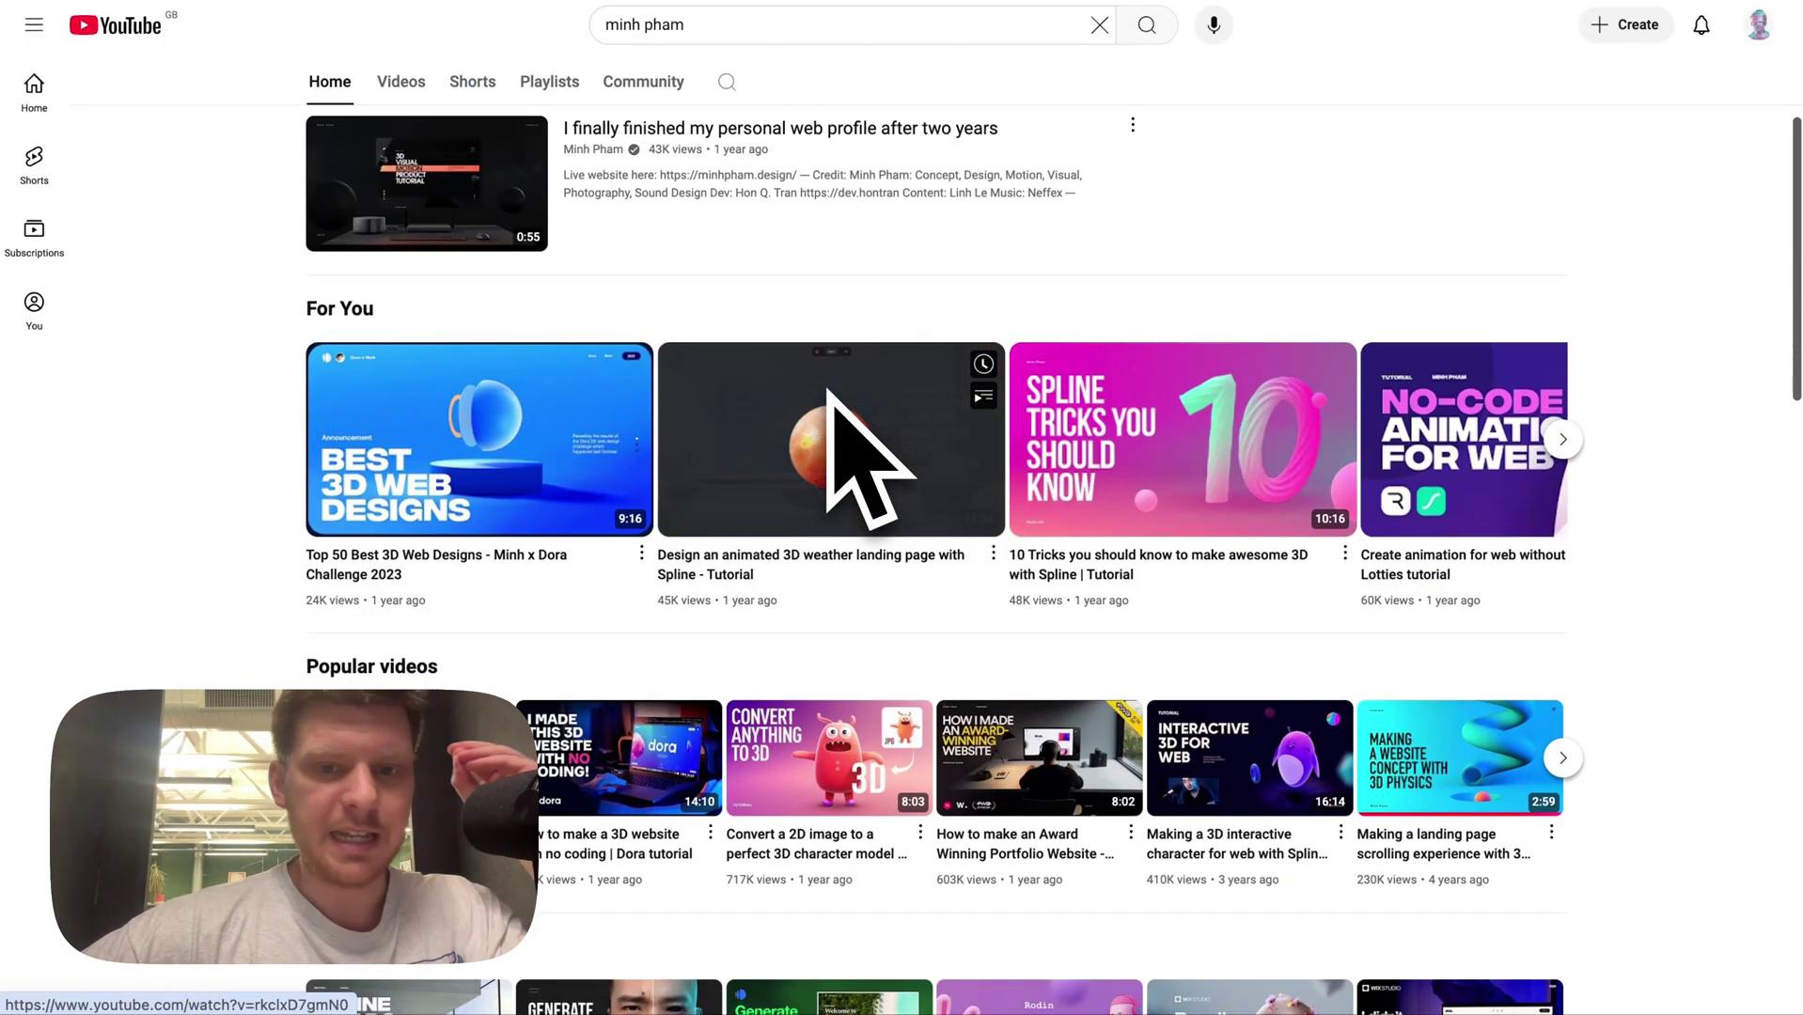
pyautogui.scroll(-7, 827, 404)
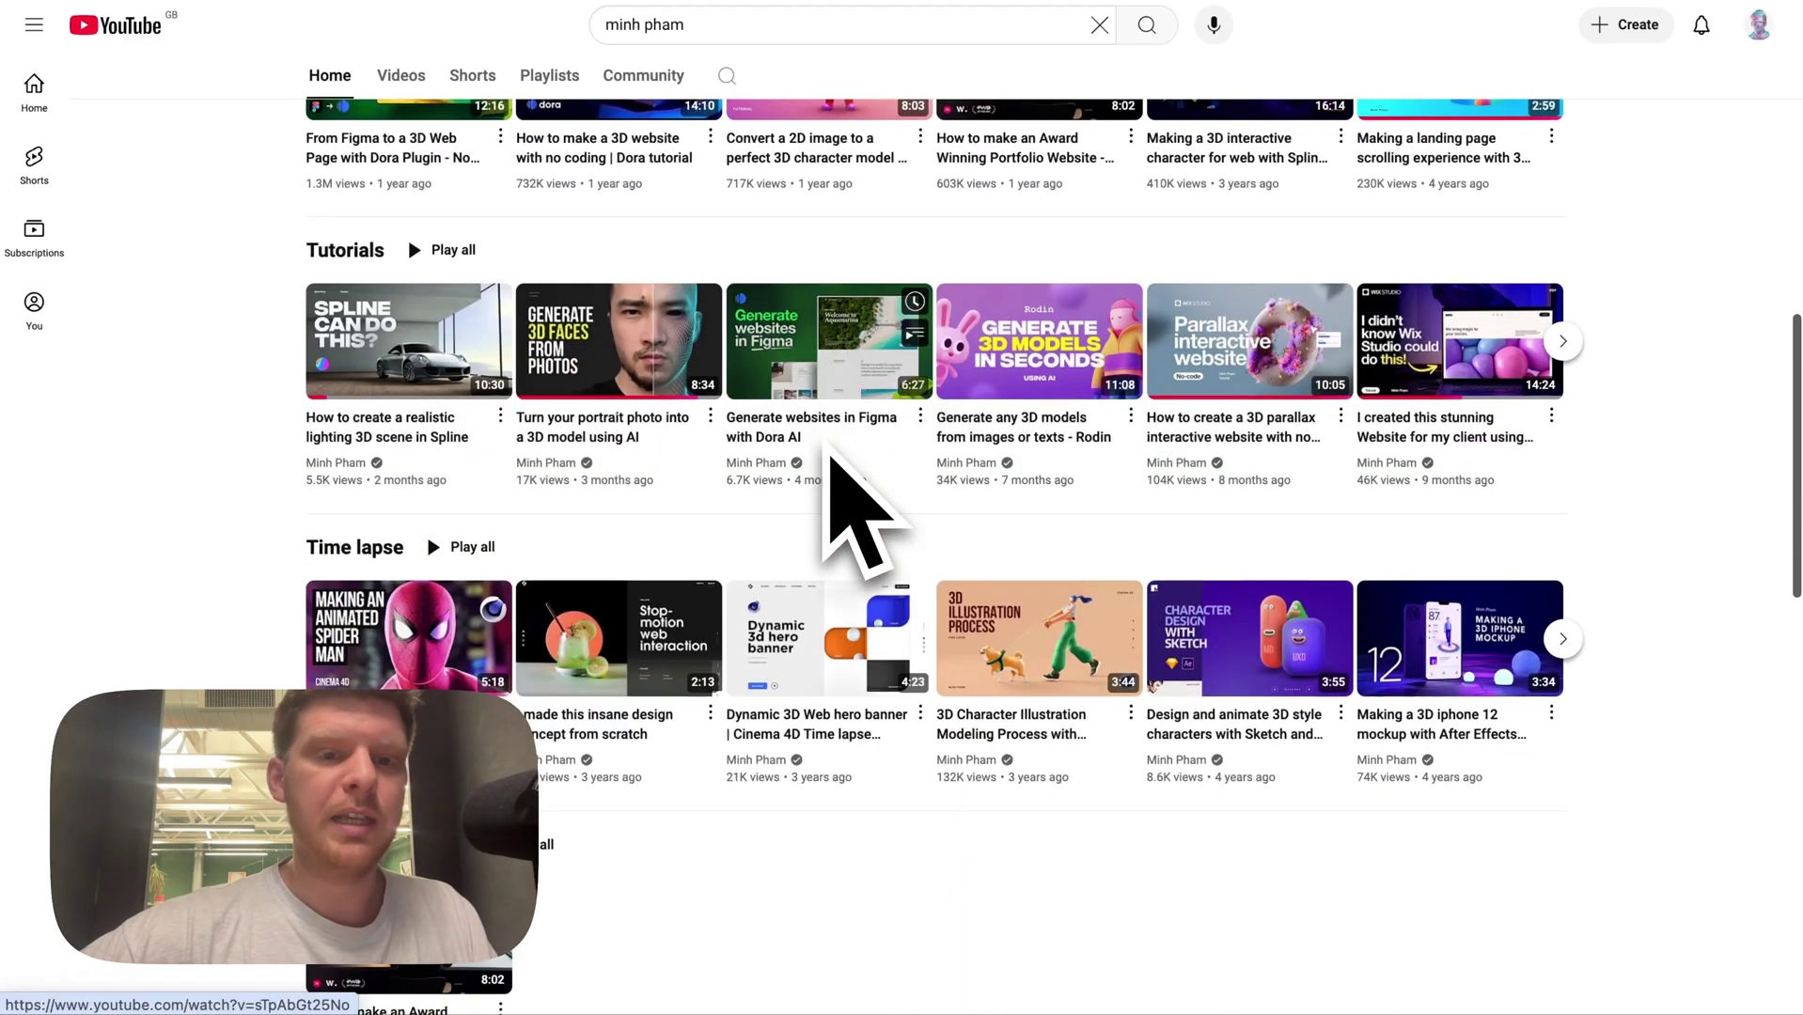
pyautogui.scroll(7, 763, 451)
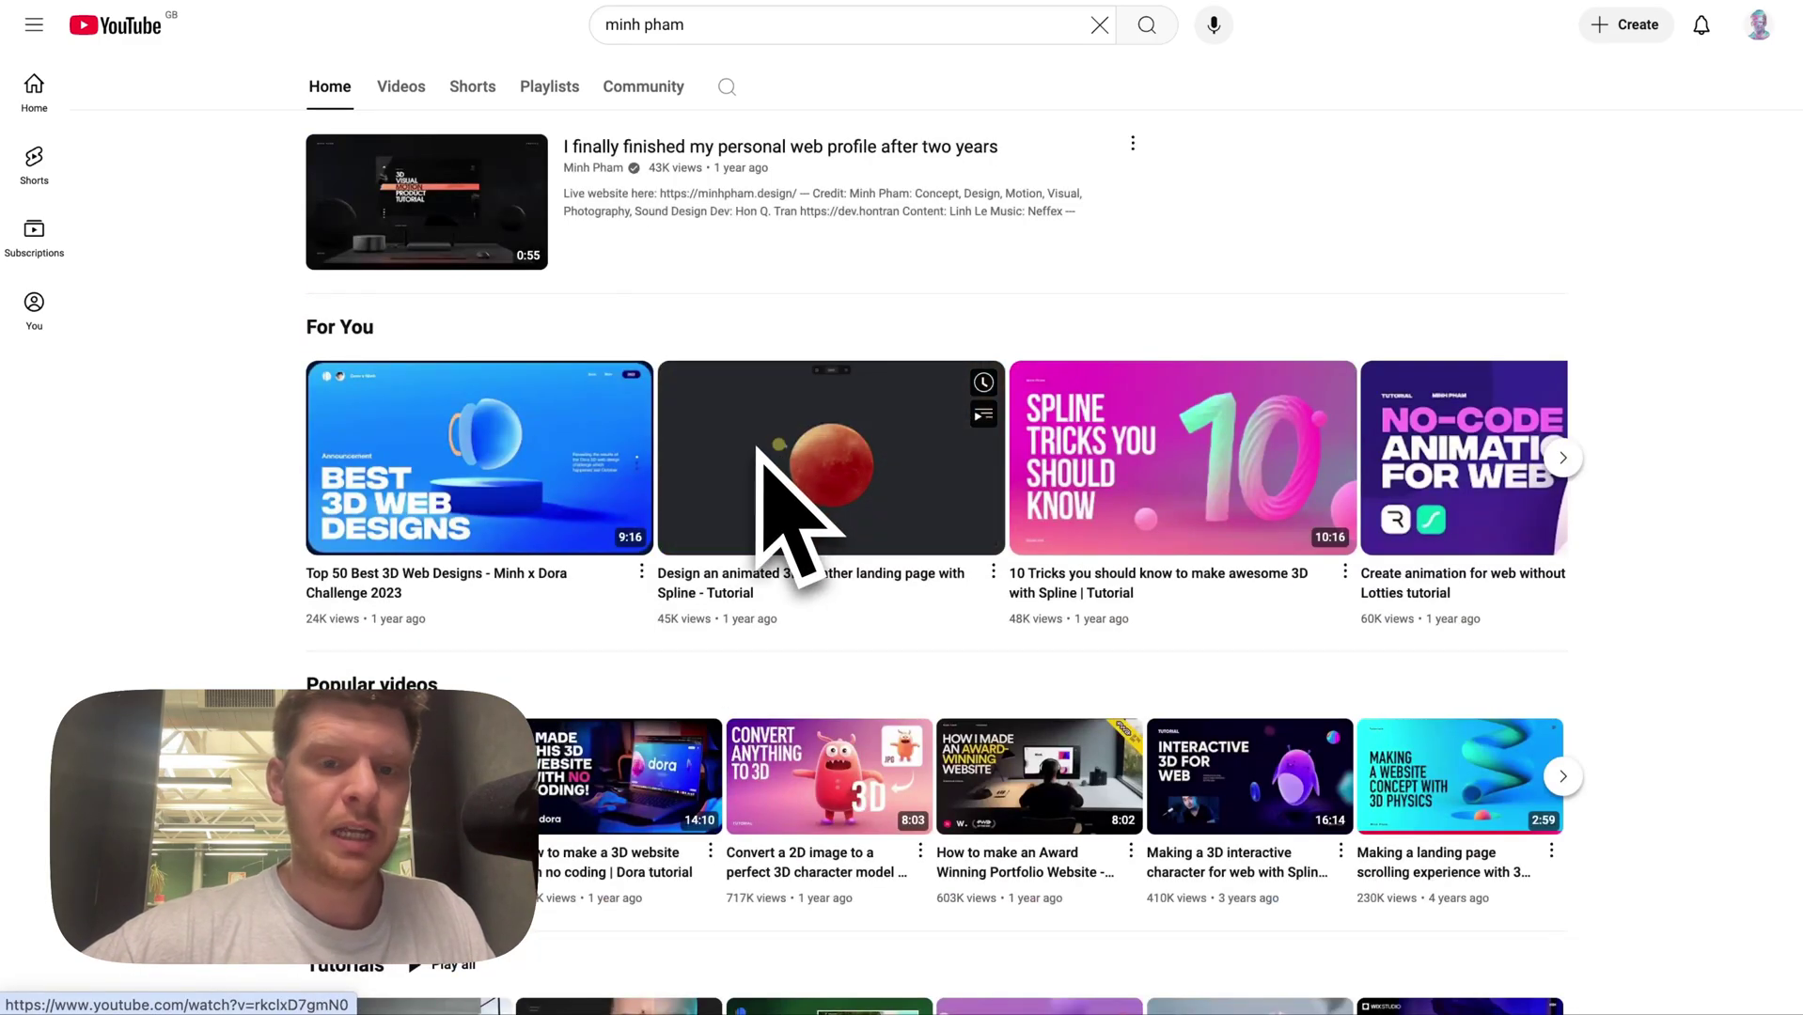
pyautogui.scroll(-4, 611, 526)
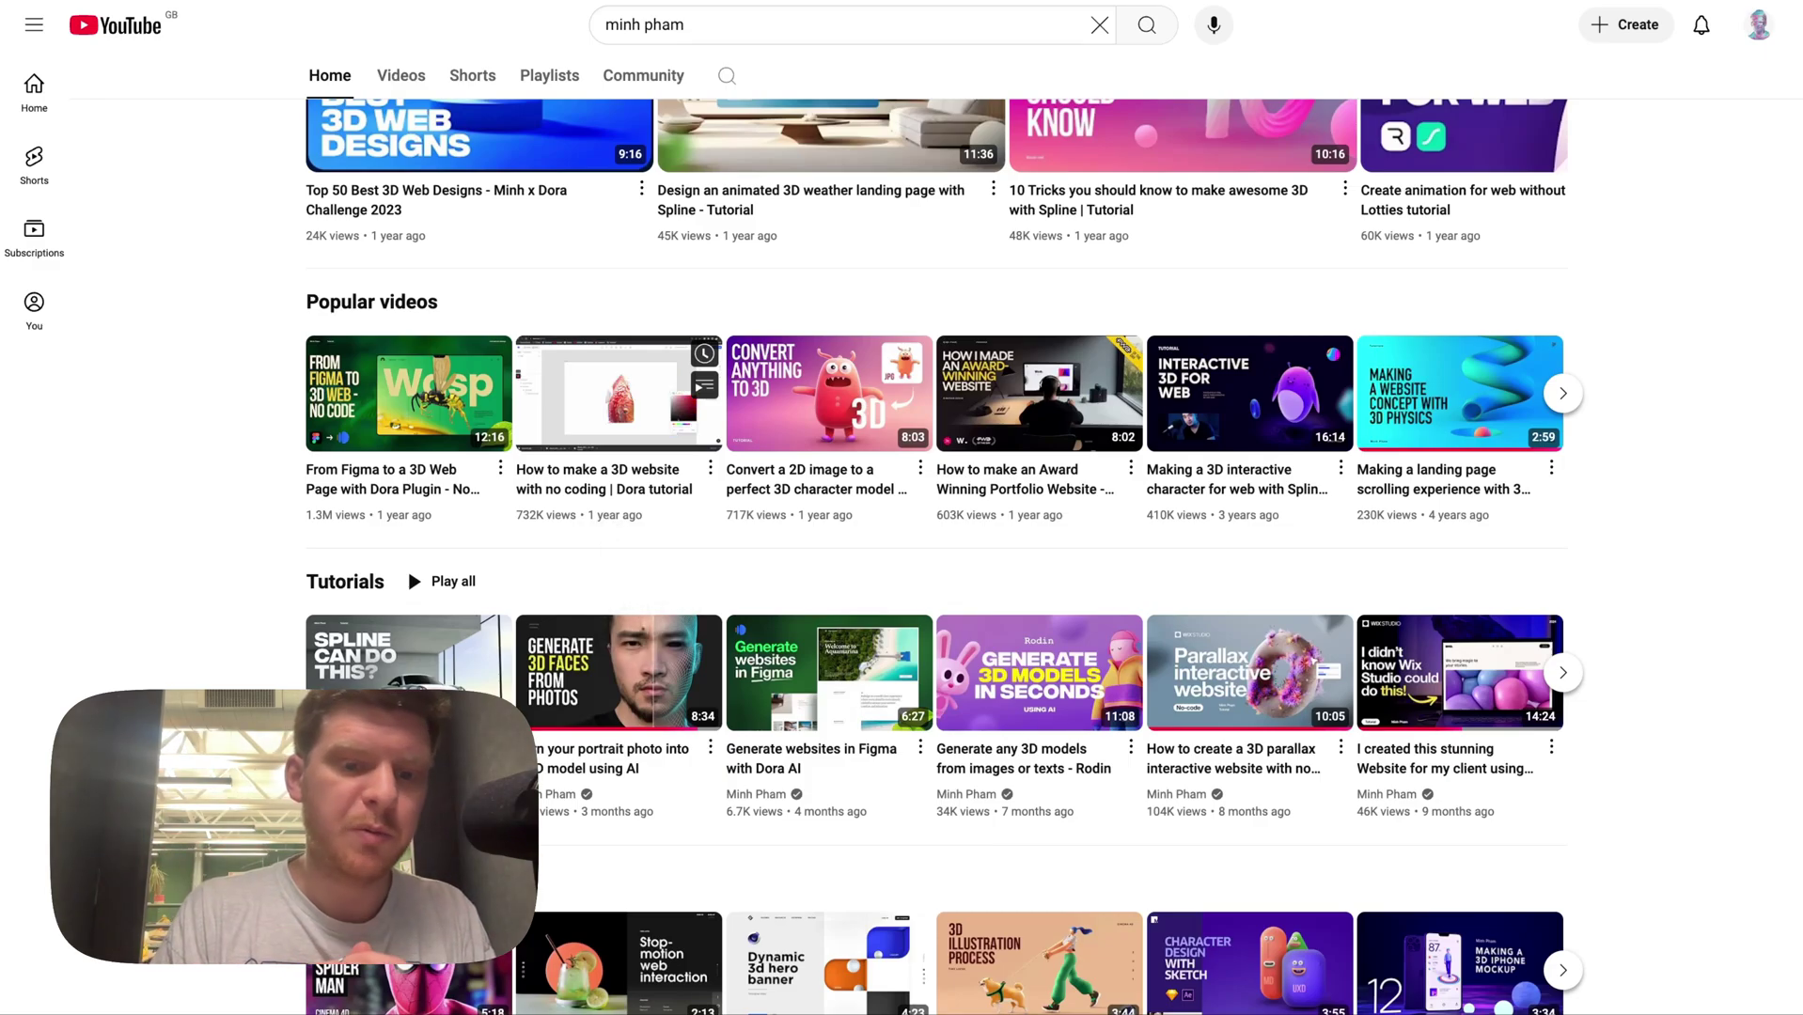
pyautogui.scroll(-5, 611, 533)
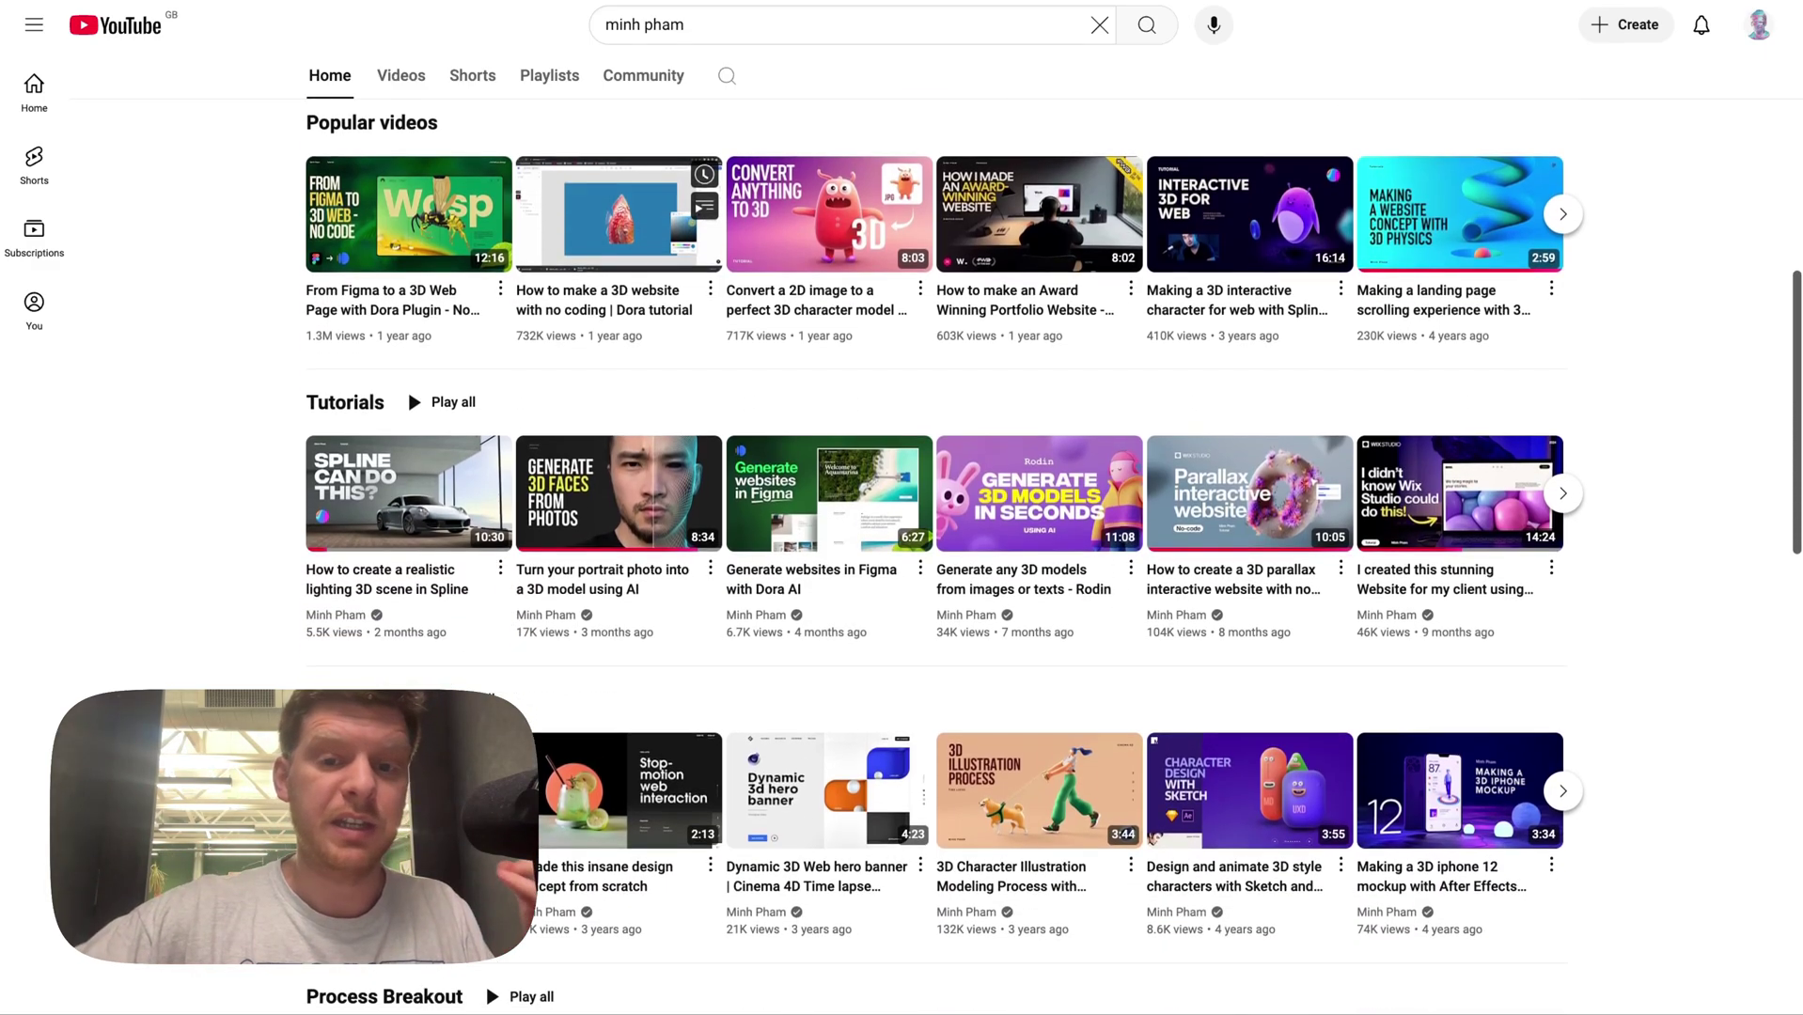
pyautogui.scroll(-4, 611, 534)
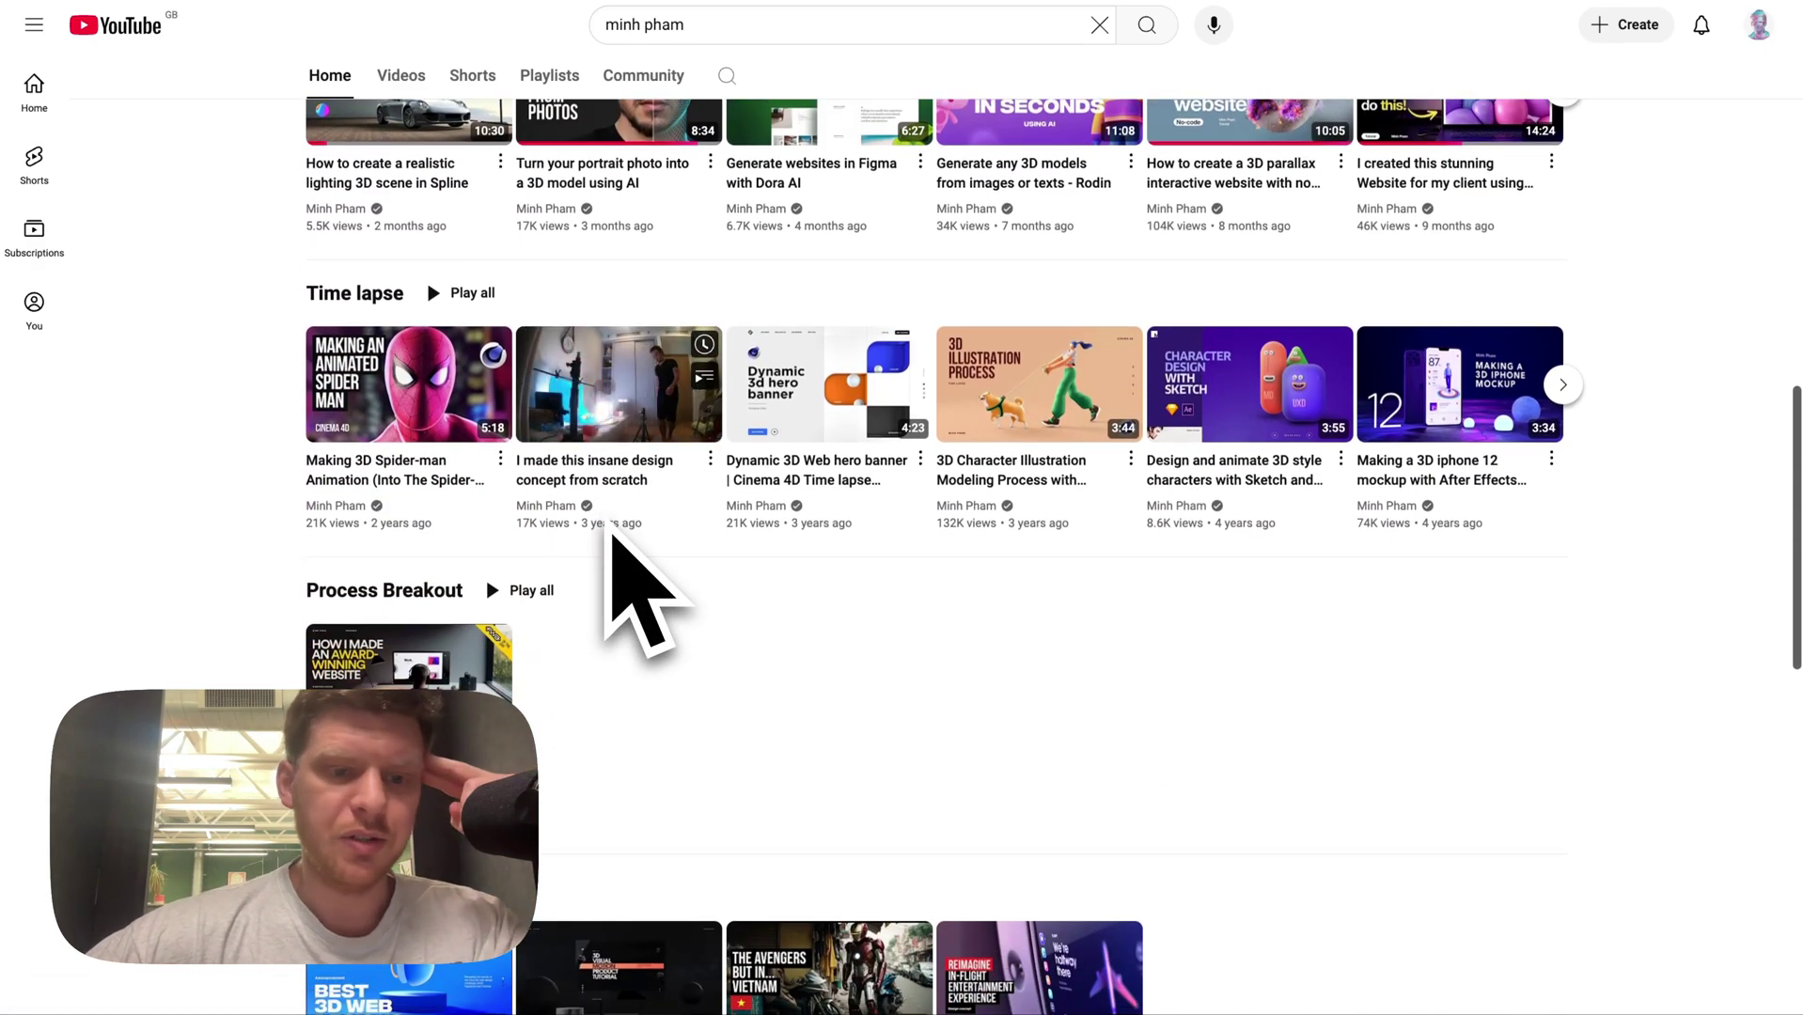
pyautogui.scroll(-7, 611, 534)
pyautogui.scroll(4, 611, 534)
pyautogui.scroll(-3, 611, 534)
pyautogui.scroll(-3, 611, 536)
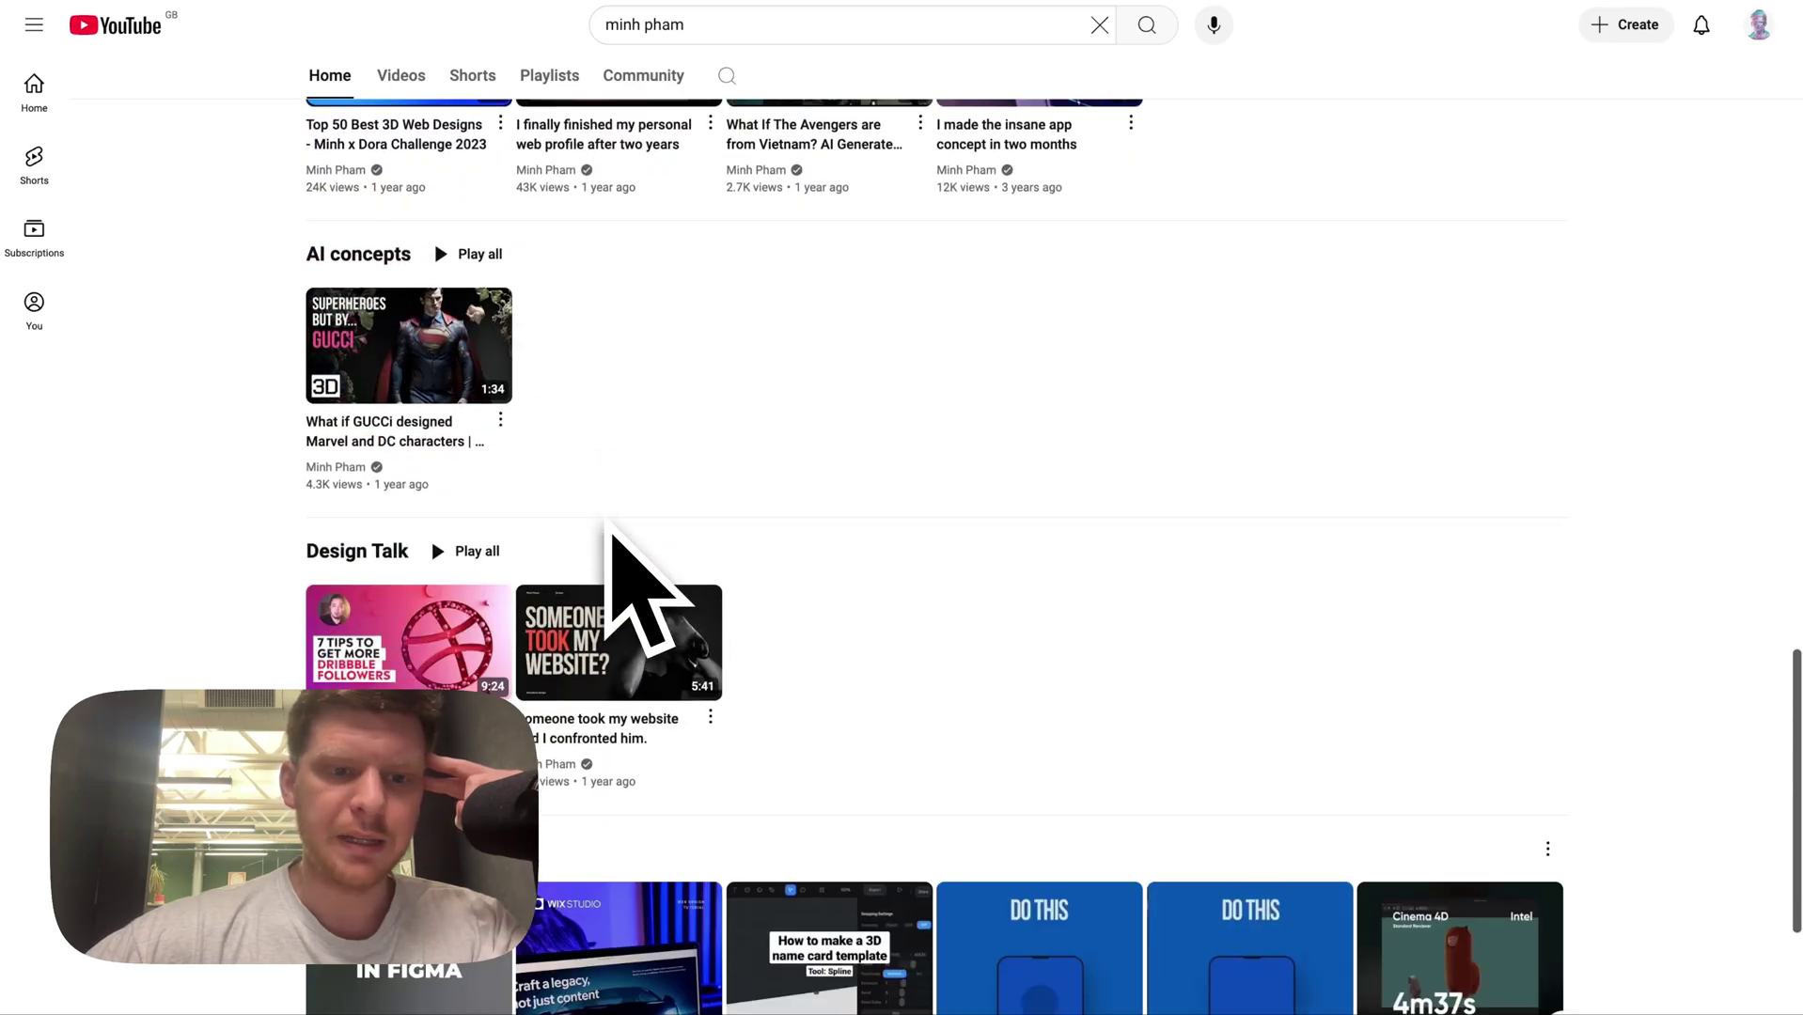
pyautogui.scroll(-3, 620, 532)
pyautogui.scroll(20, 628, 533)
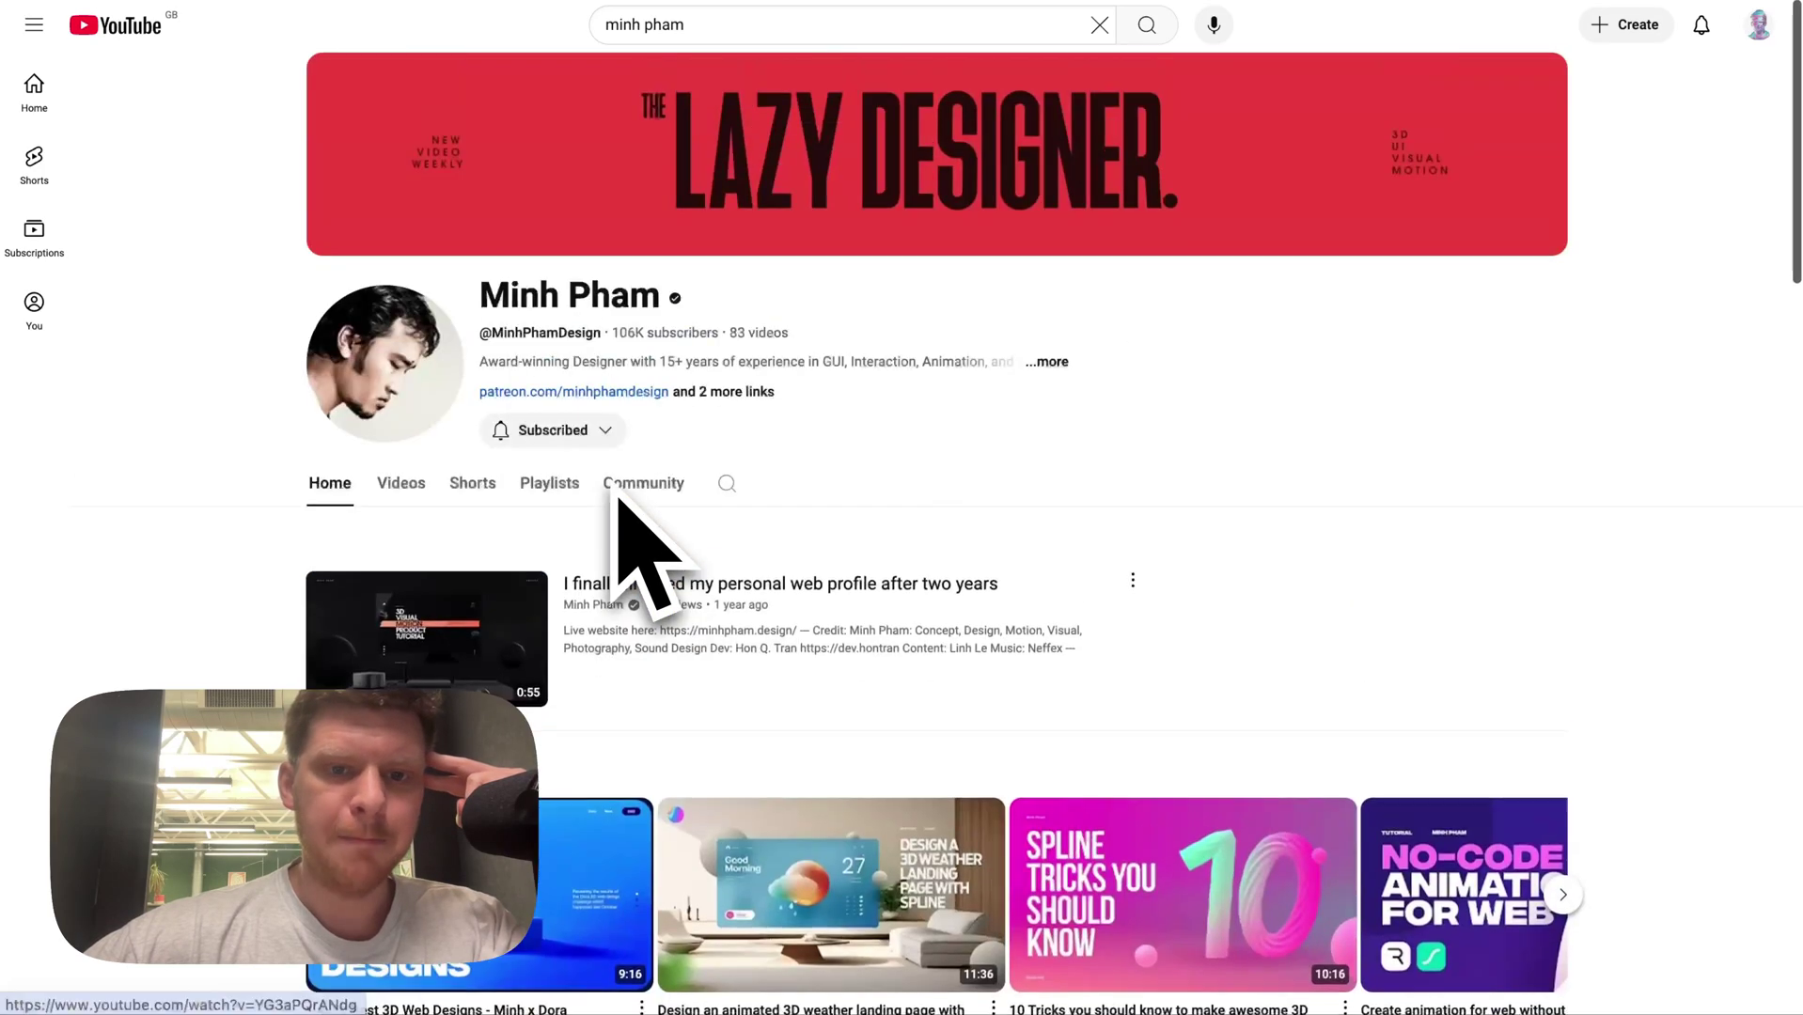
# - Switch to the Aximoris channel and look through its Spline tutorials, including the full list of videos
pyautogui.click(958, 2)
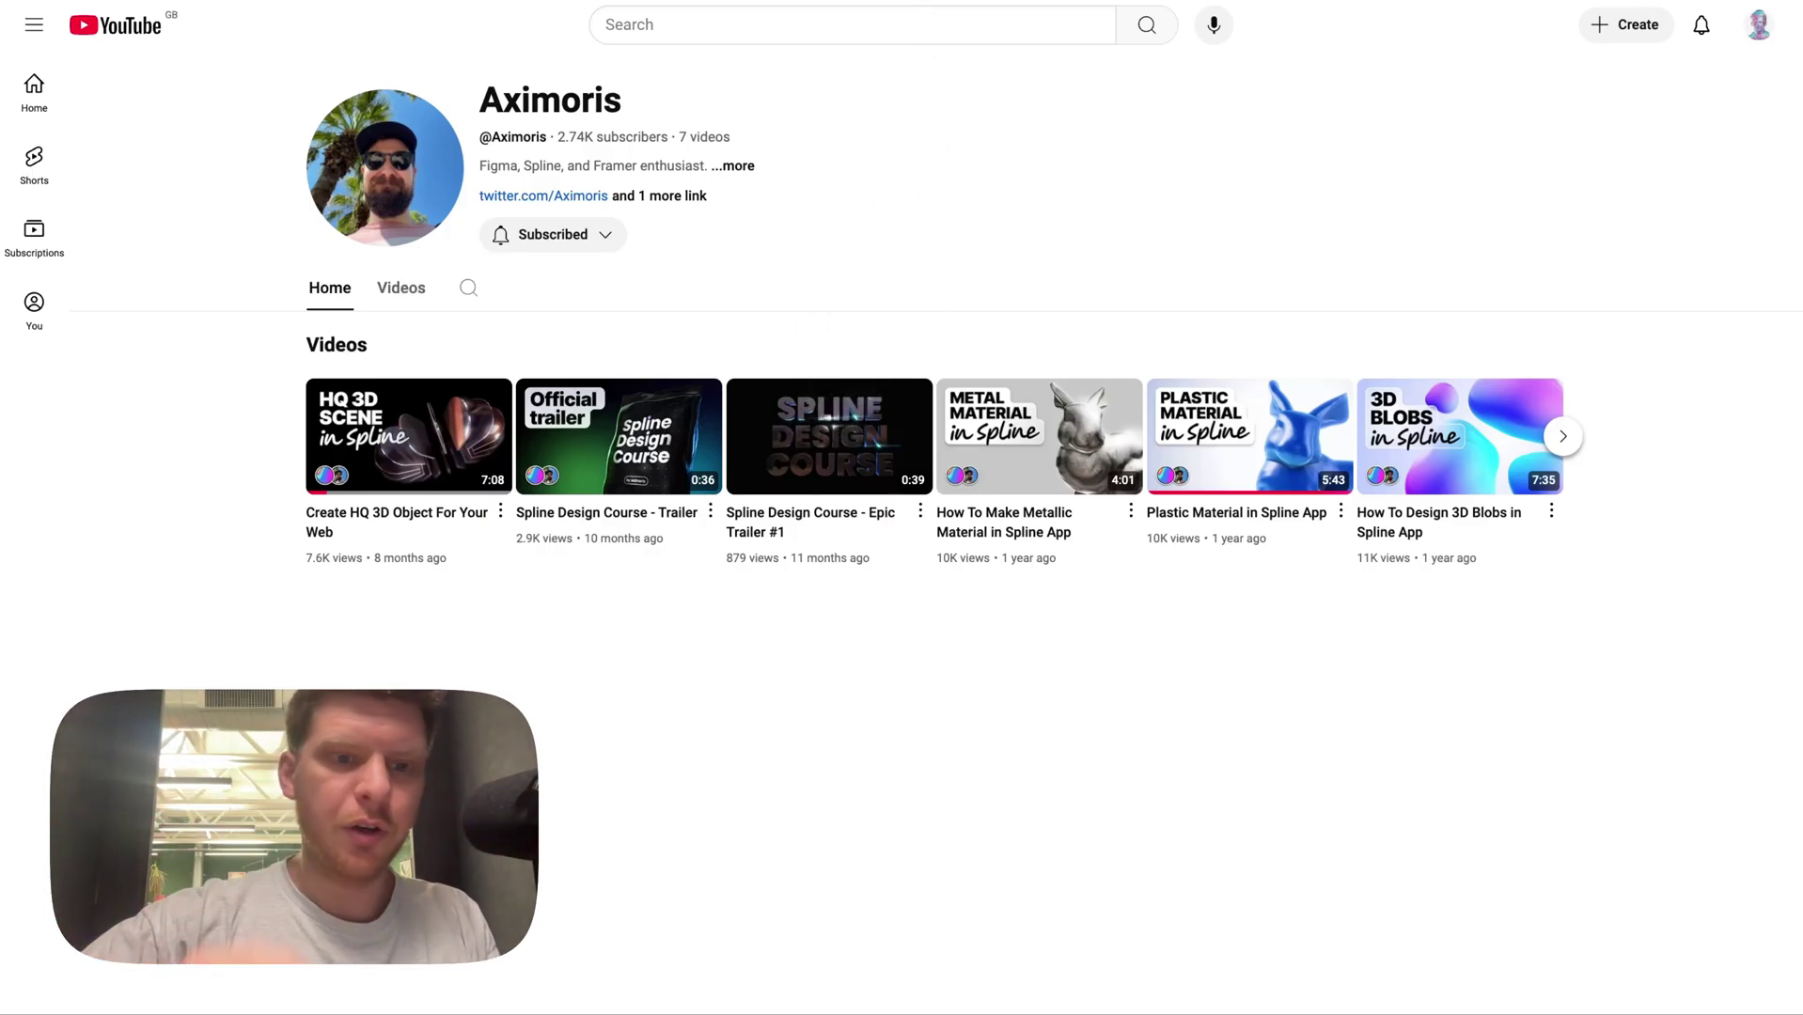
pyautogui.click(1563, 435)
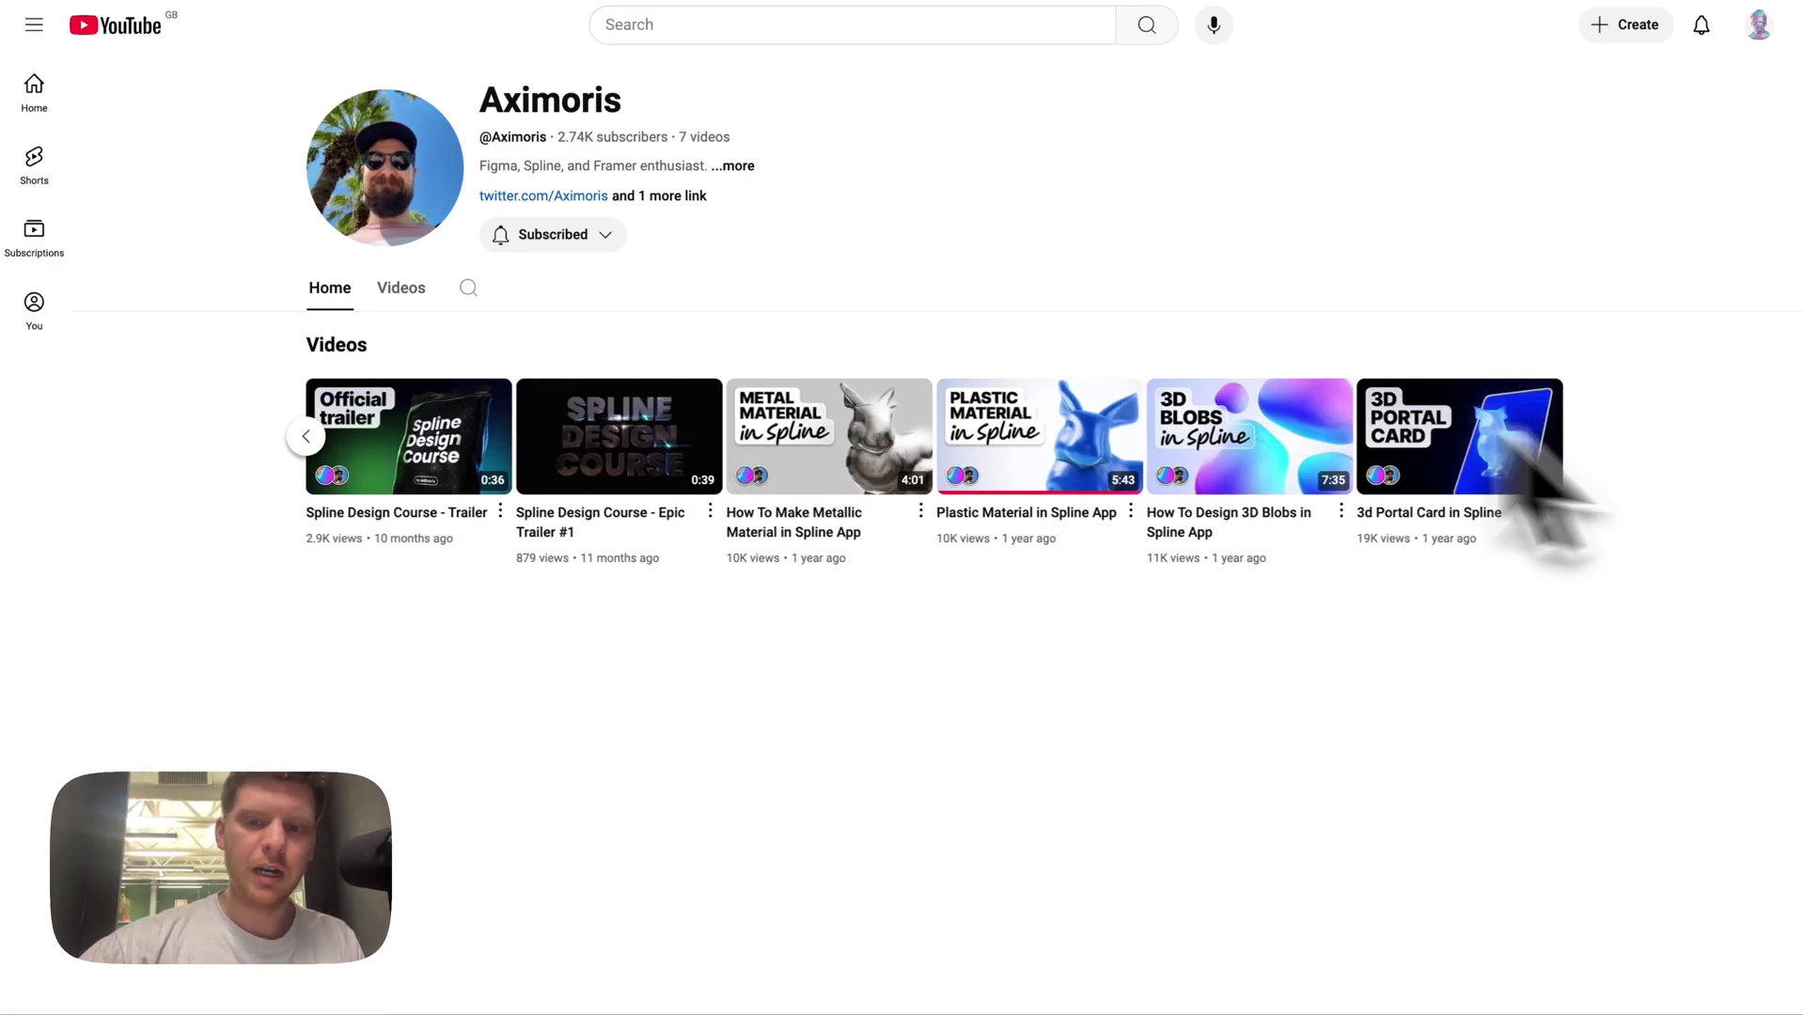
pyautogui.click(306, 435)
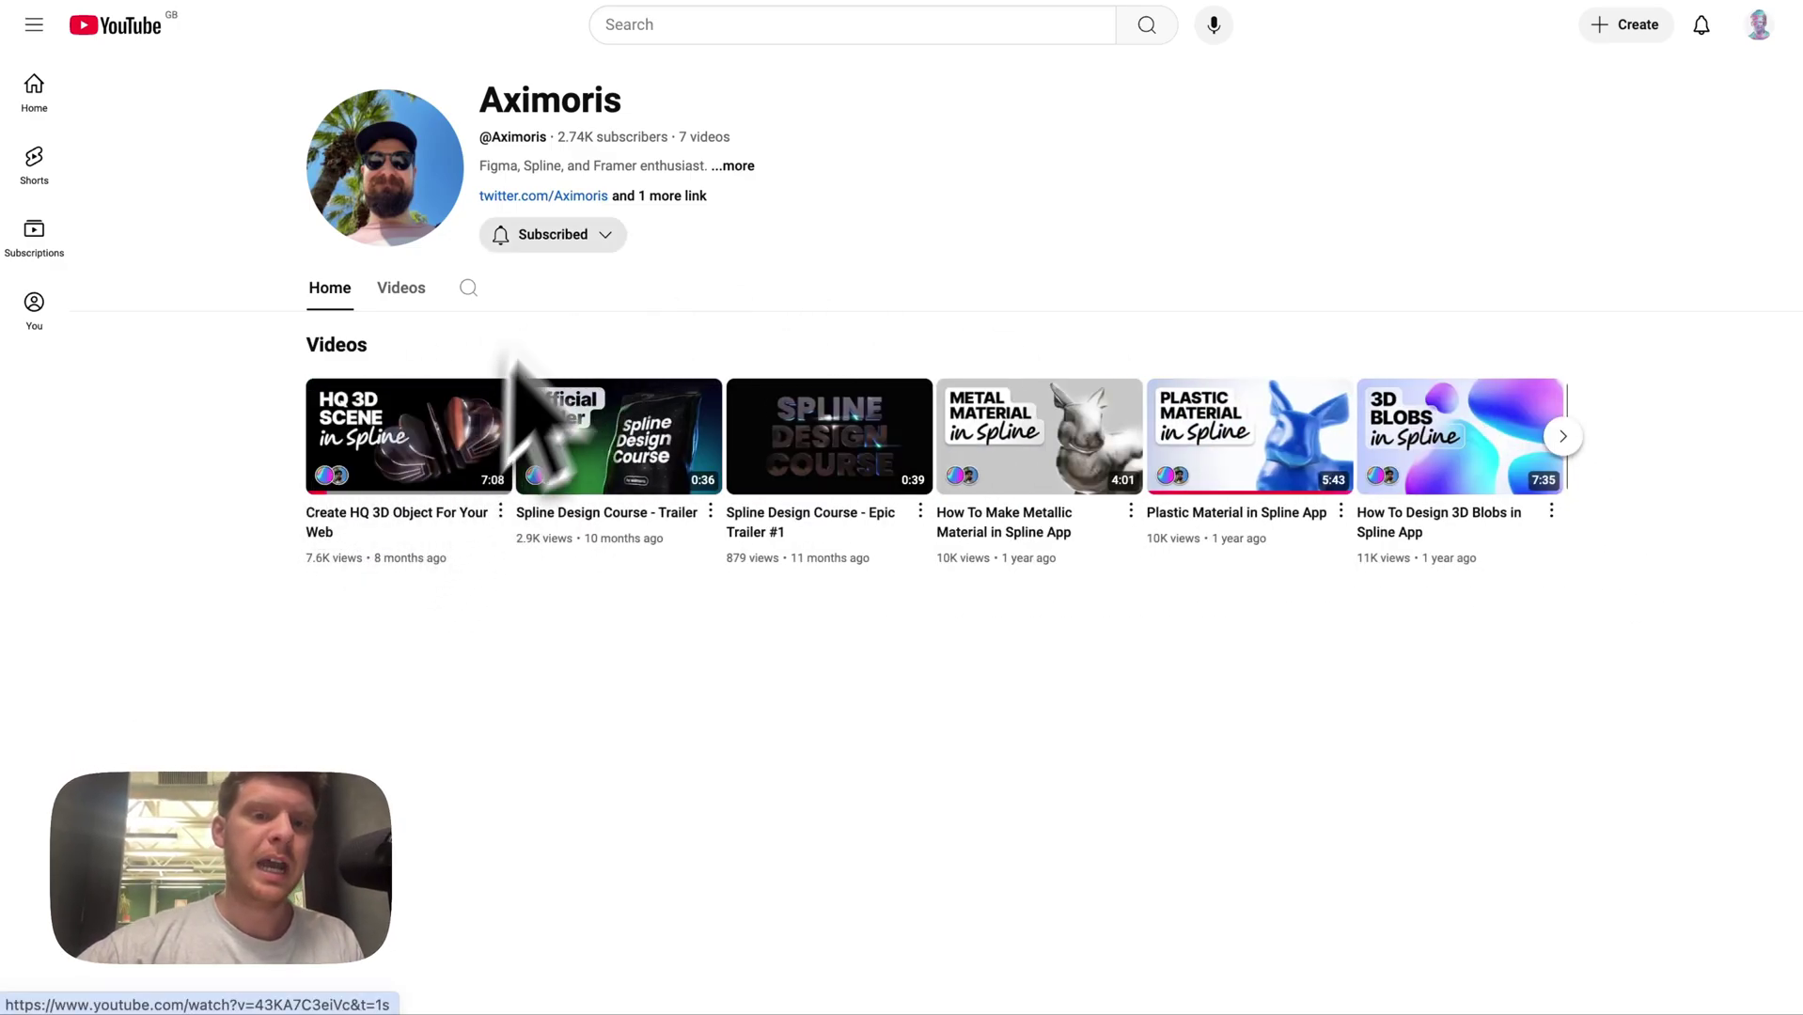
pyautogui.click(402, 288)
pyautogui.scroll(-3, 564, 395)
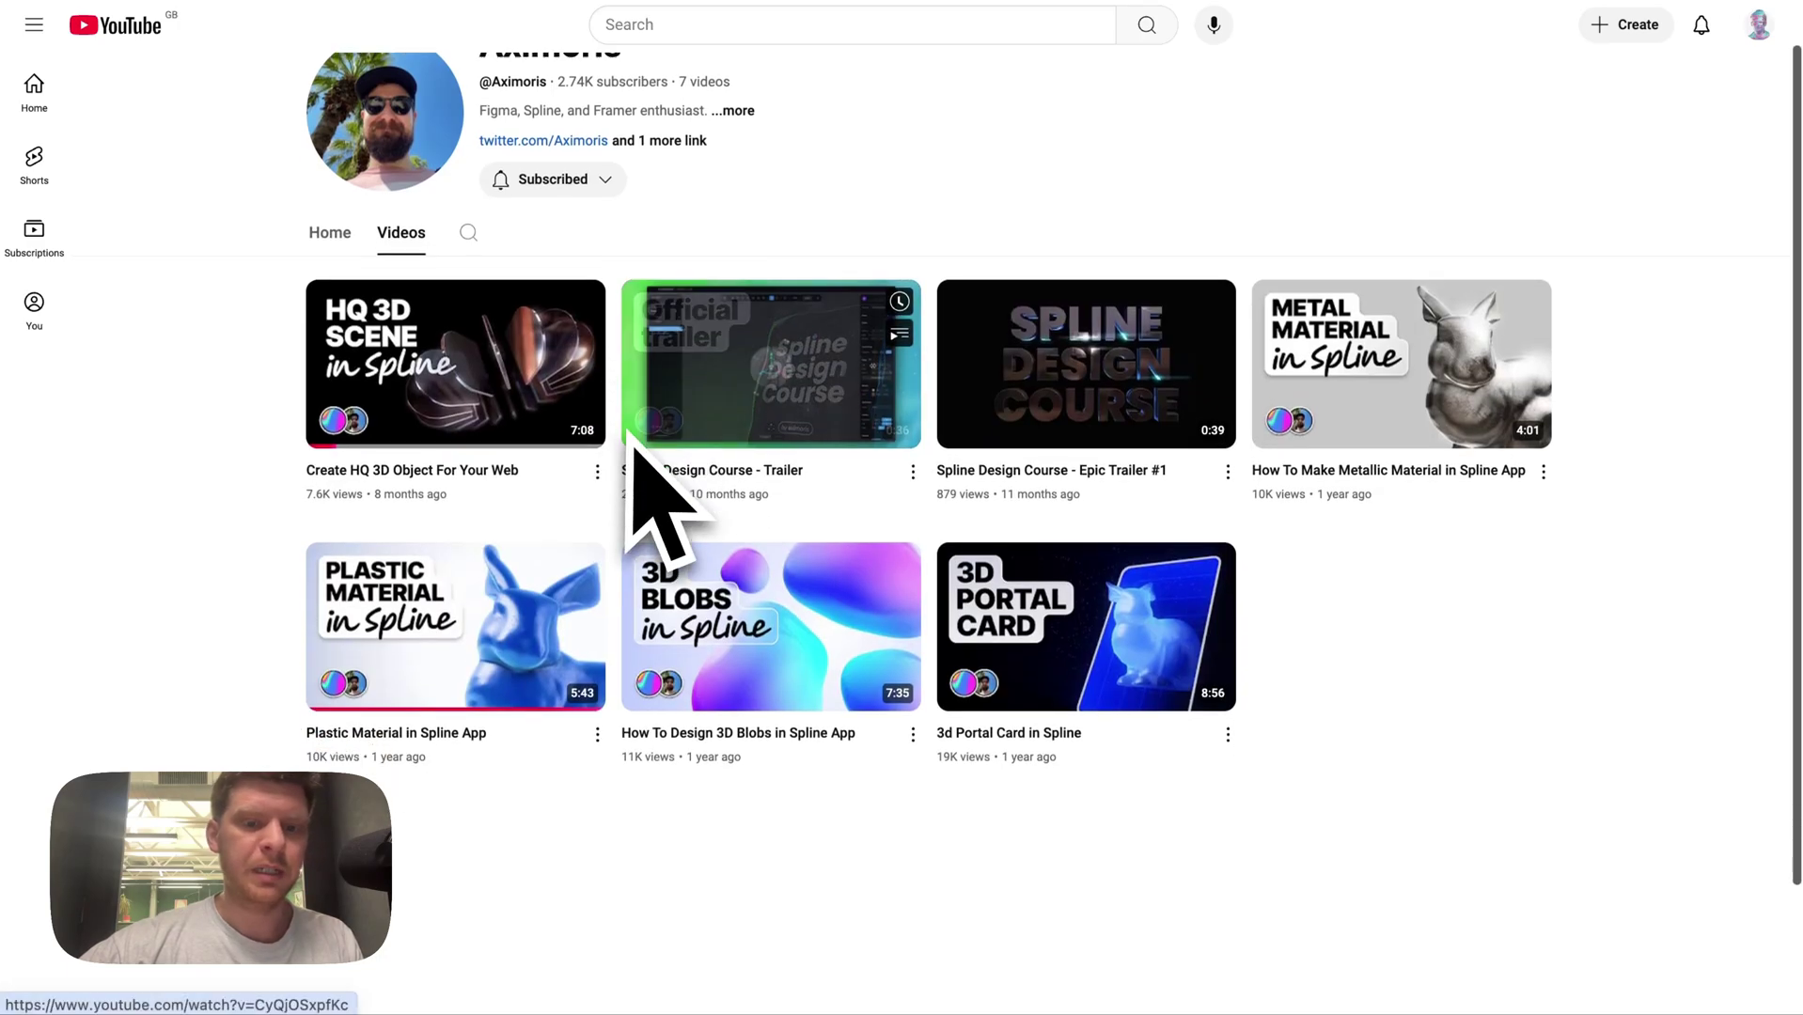
pyautogui.scroll(2, 629, 435)
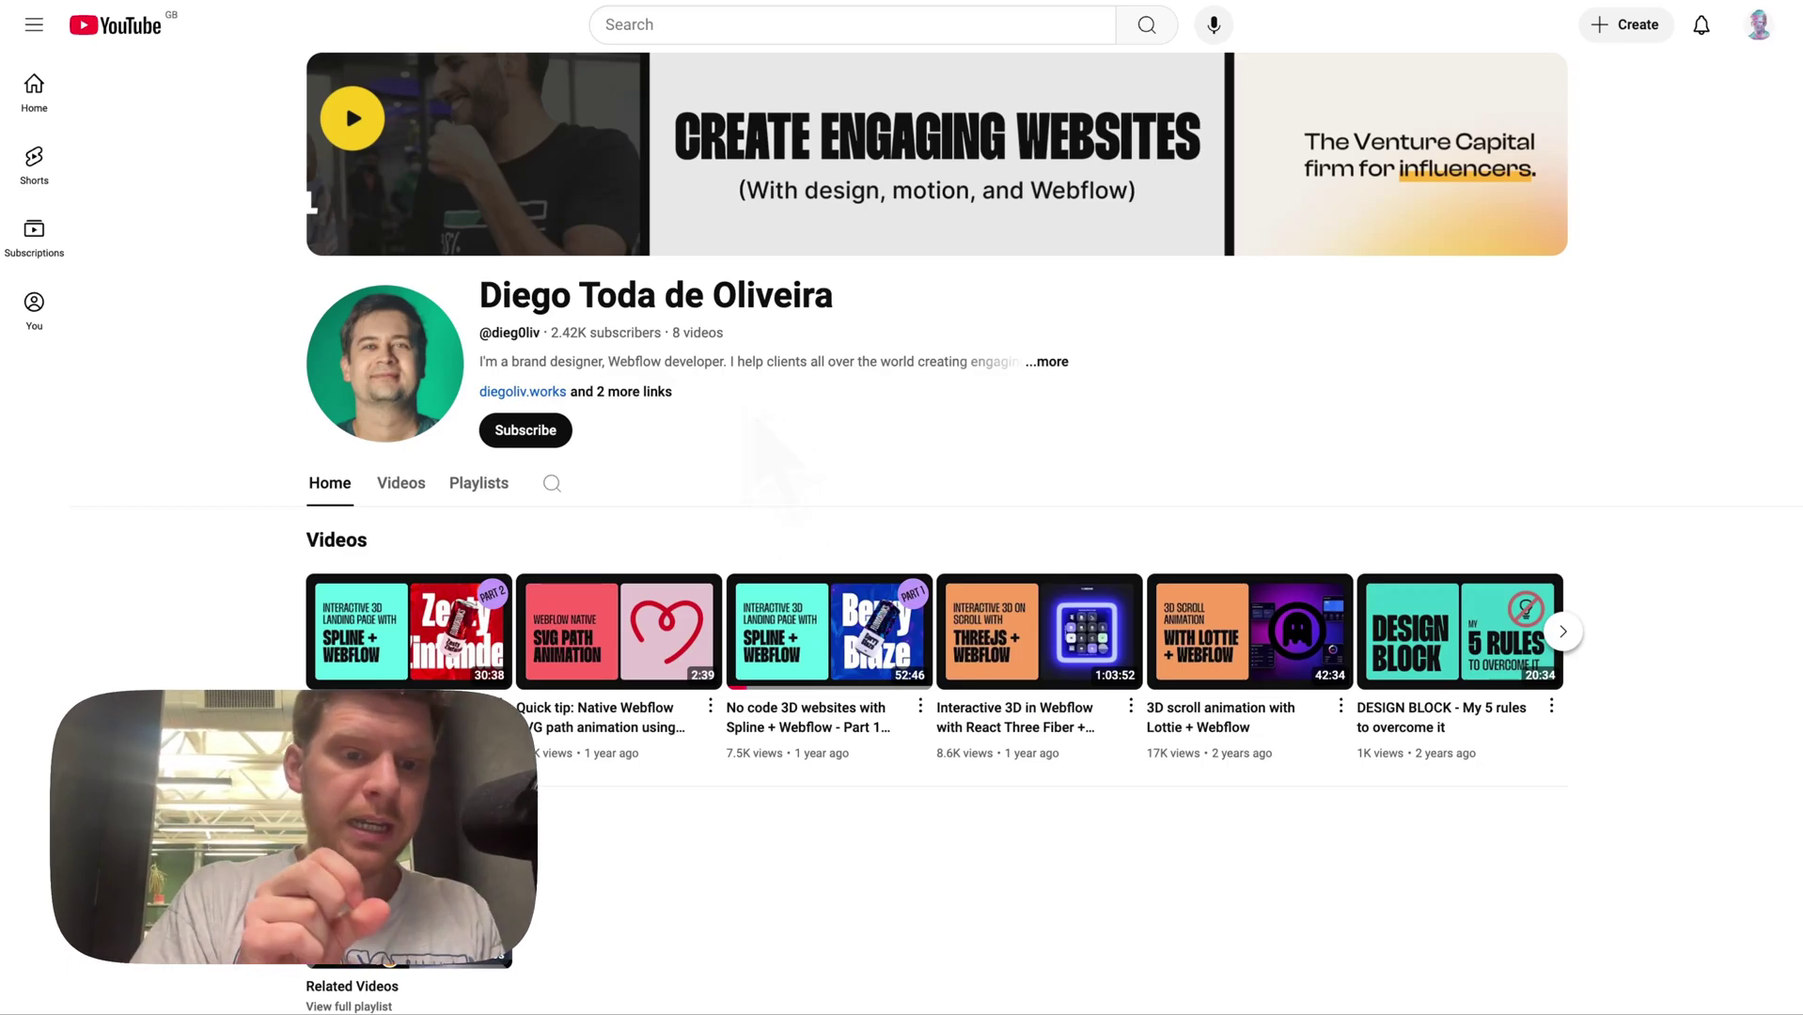
# - Look through the Create Engaging Websites channel's home page and full video list for its Spline + Webflow tutorials
pyautogui.scroll(-4, 765, 508)
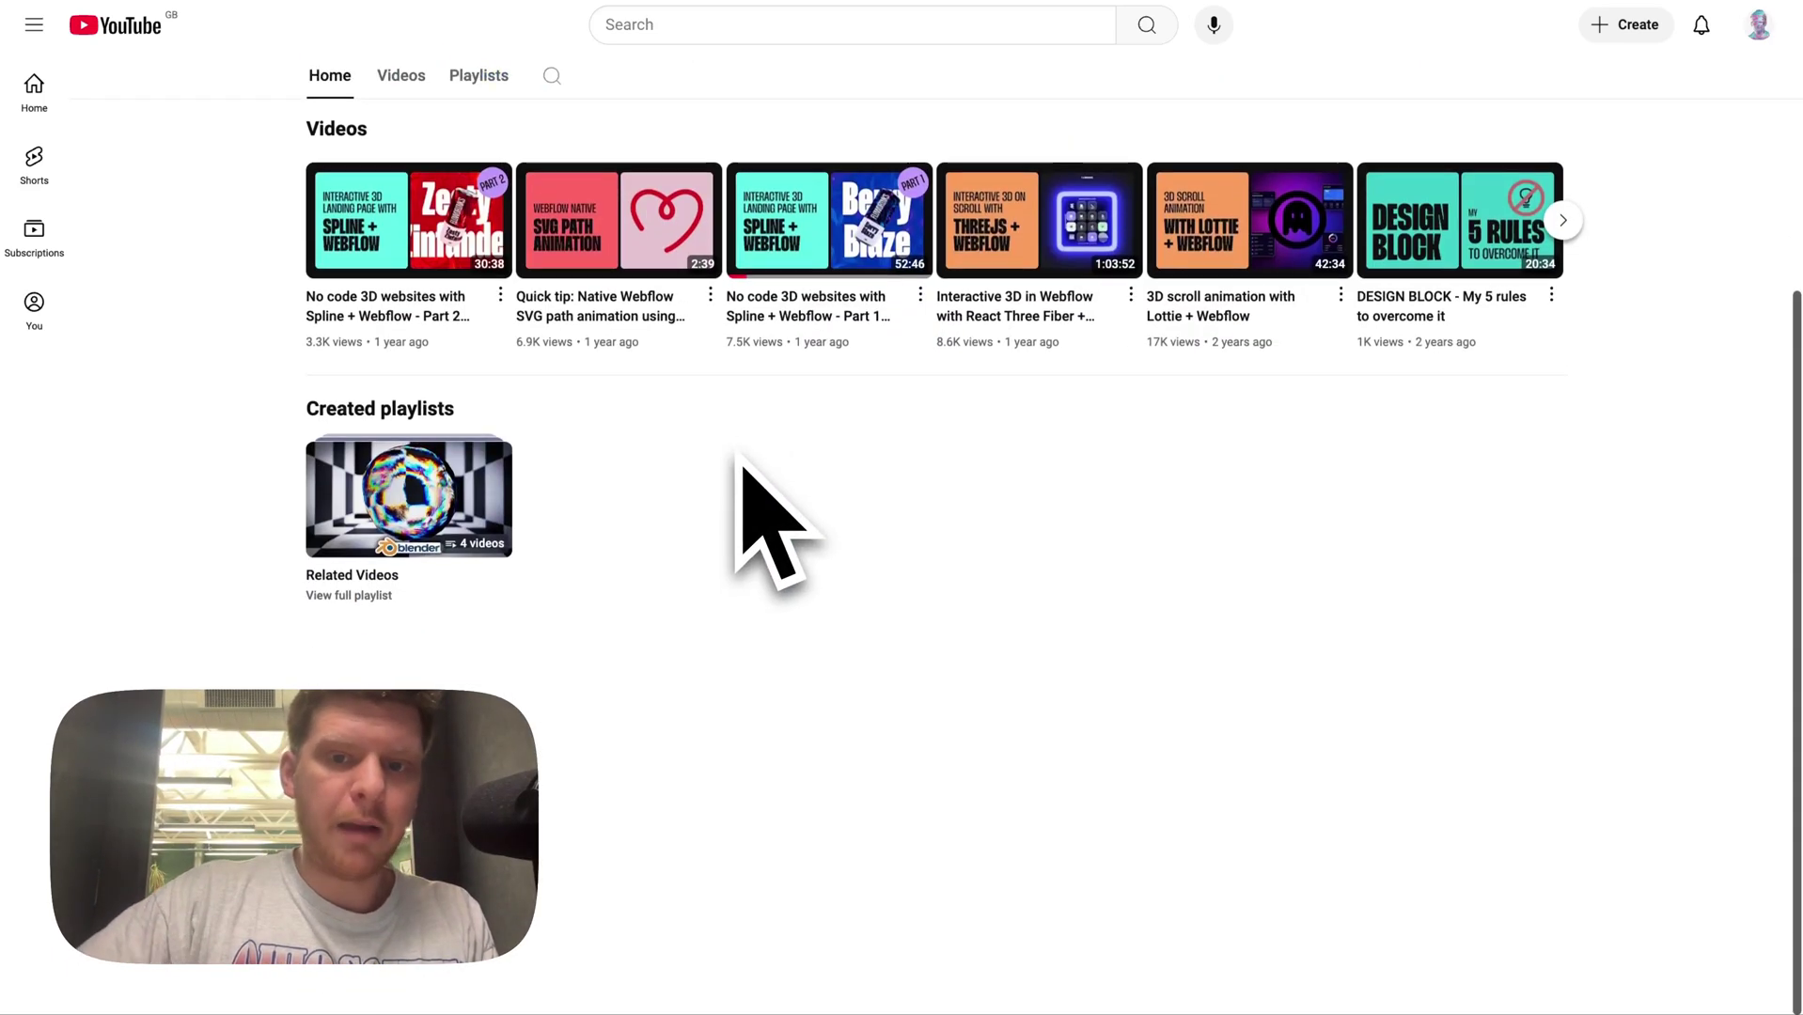
pyautogui.scroll(4, 700, 319)
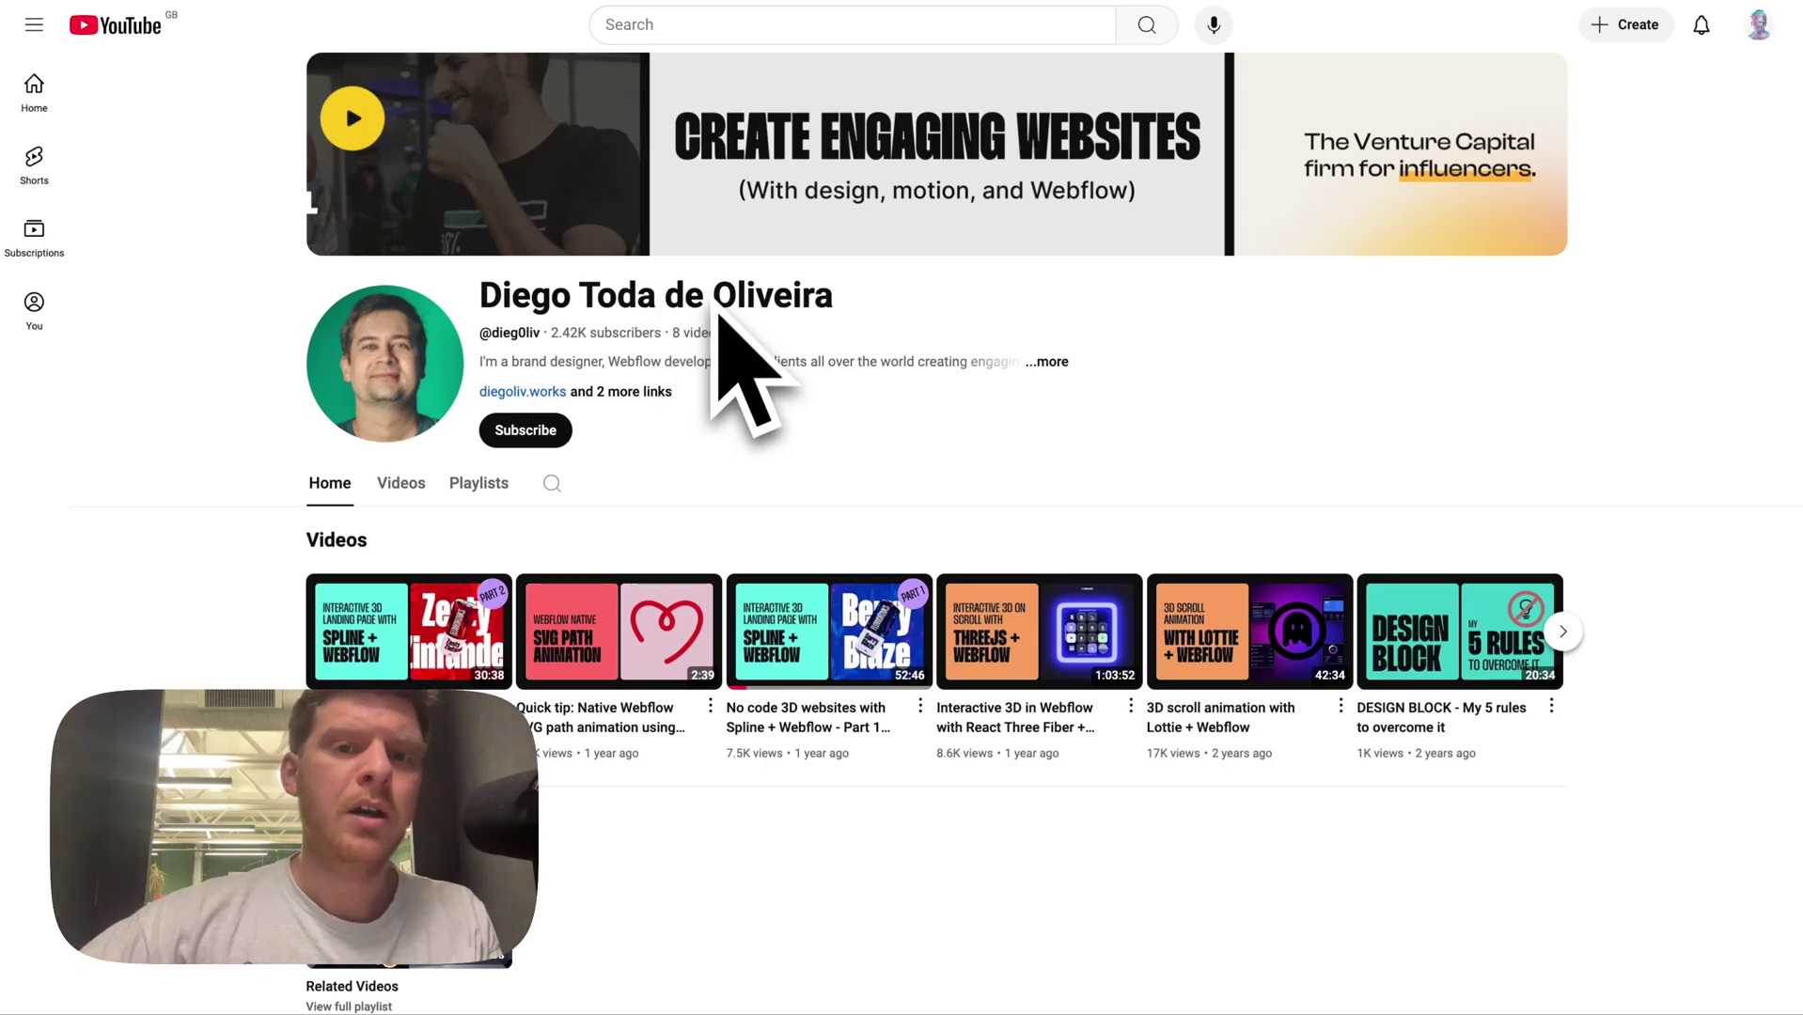
pyautogui.moveTo(432, 626)
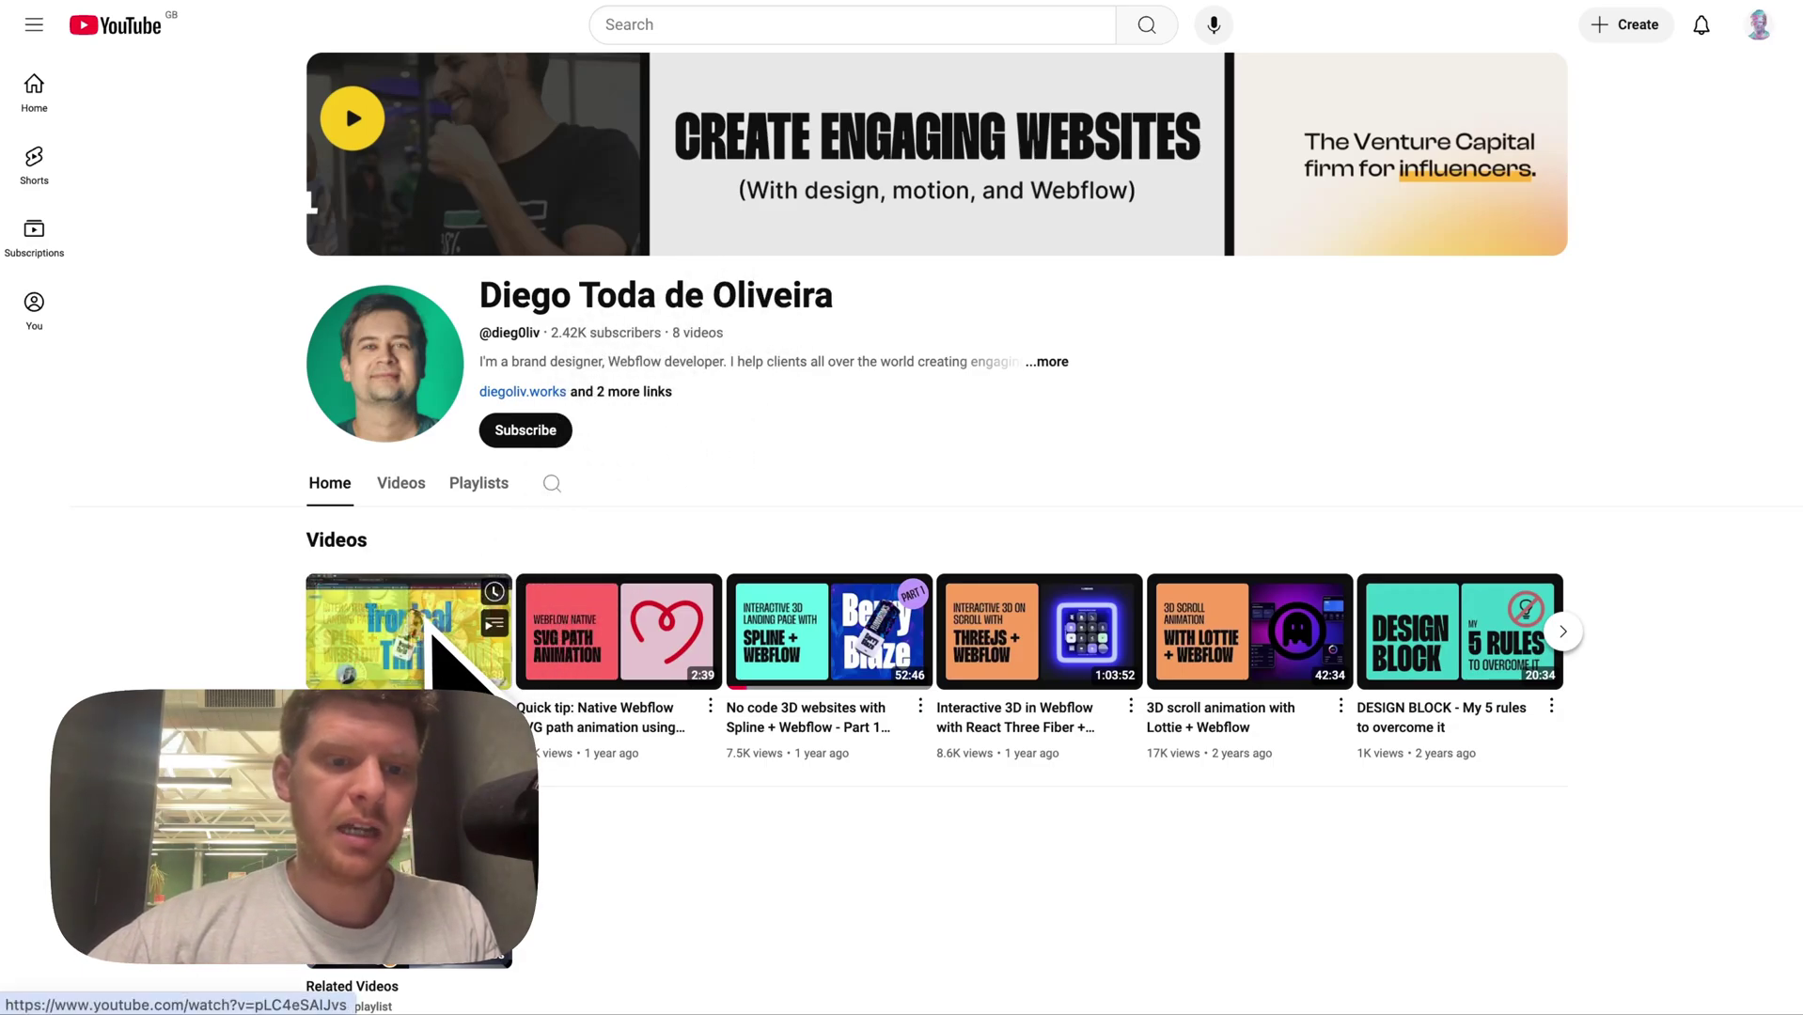
pyautogui.click(418, 484)
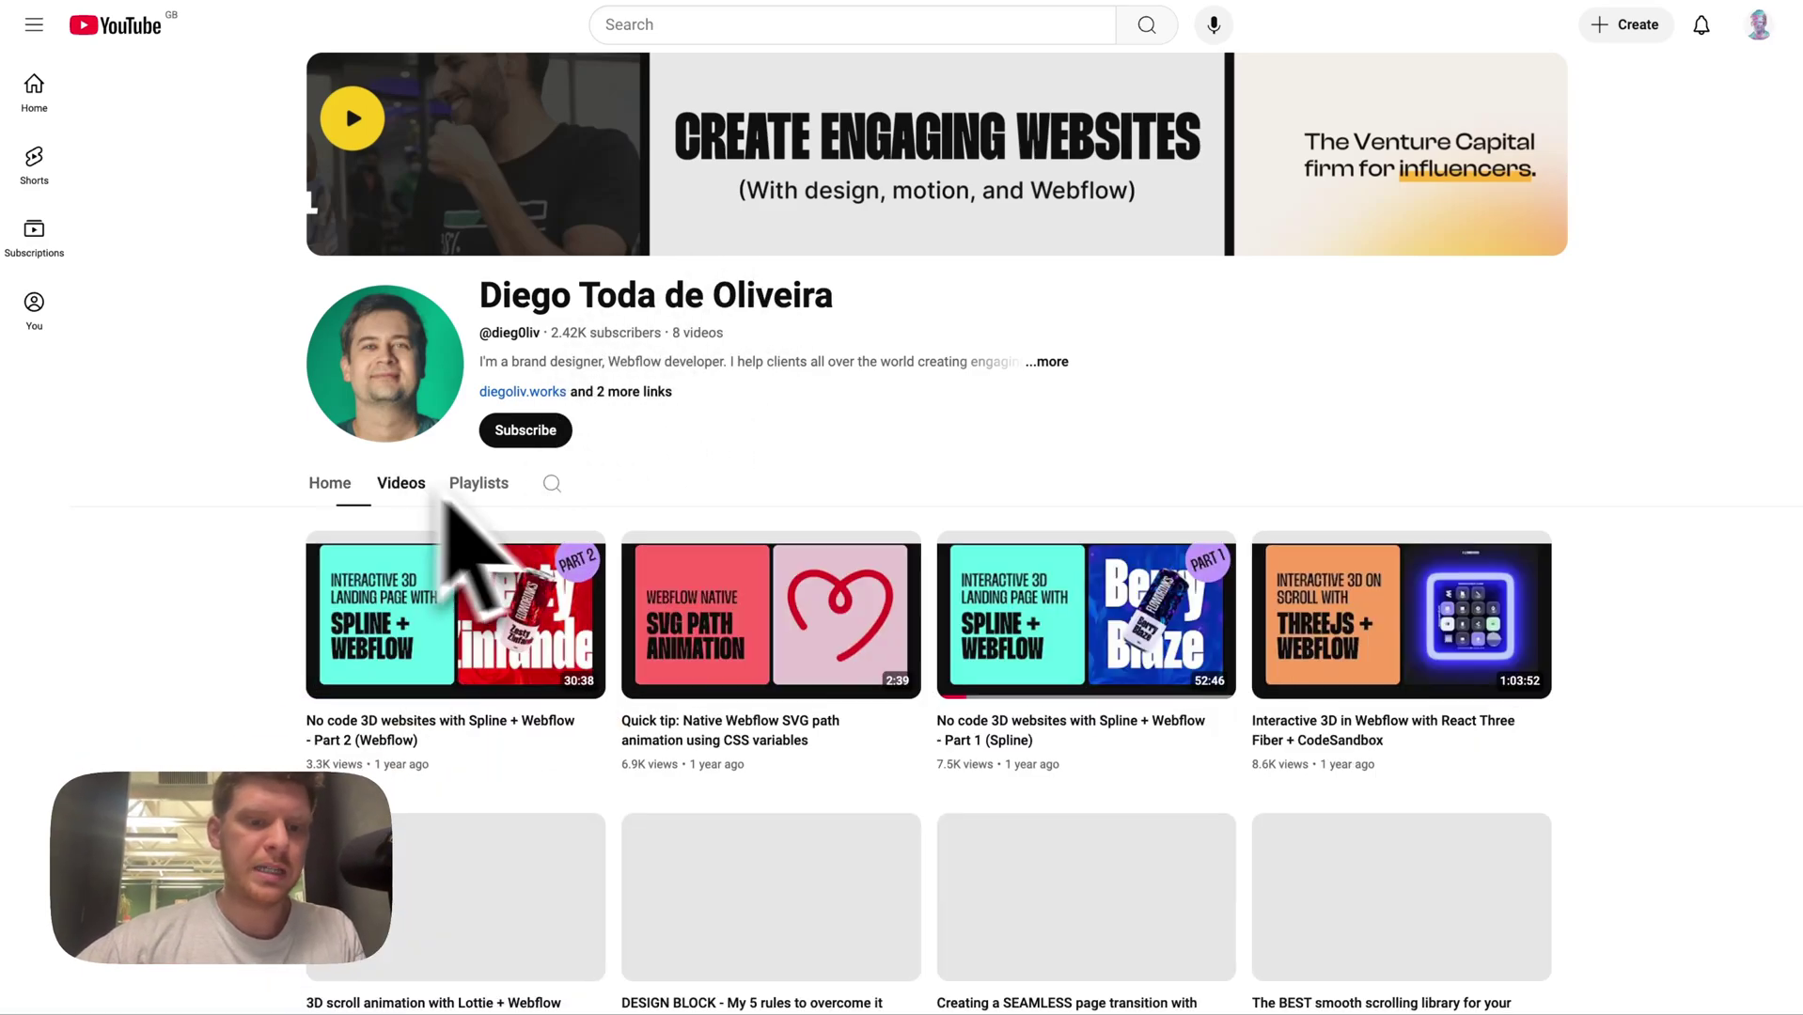
pyautogui.scroll(-4, 625, 545)
pyautogui.moveTo(512, 315)
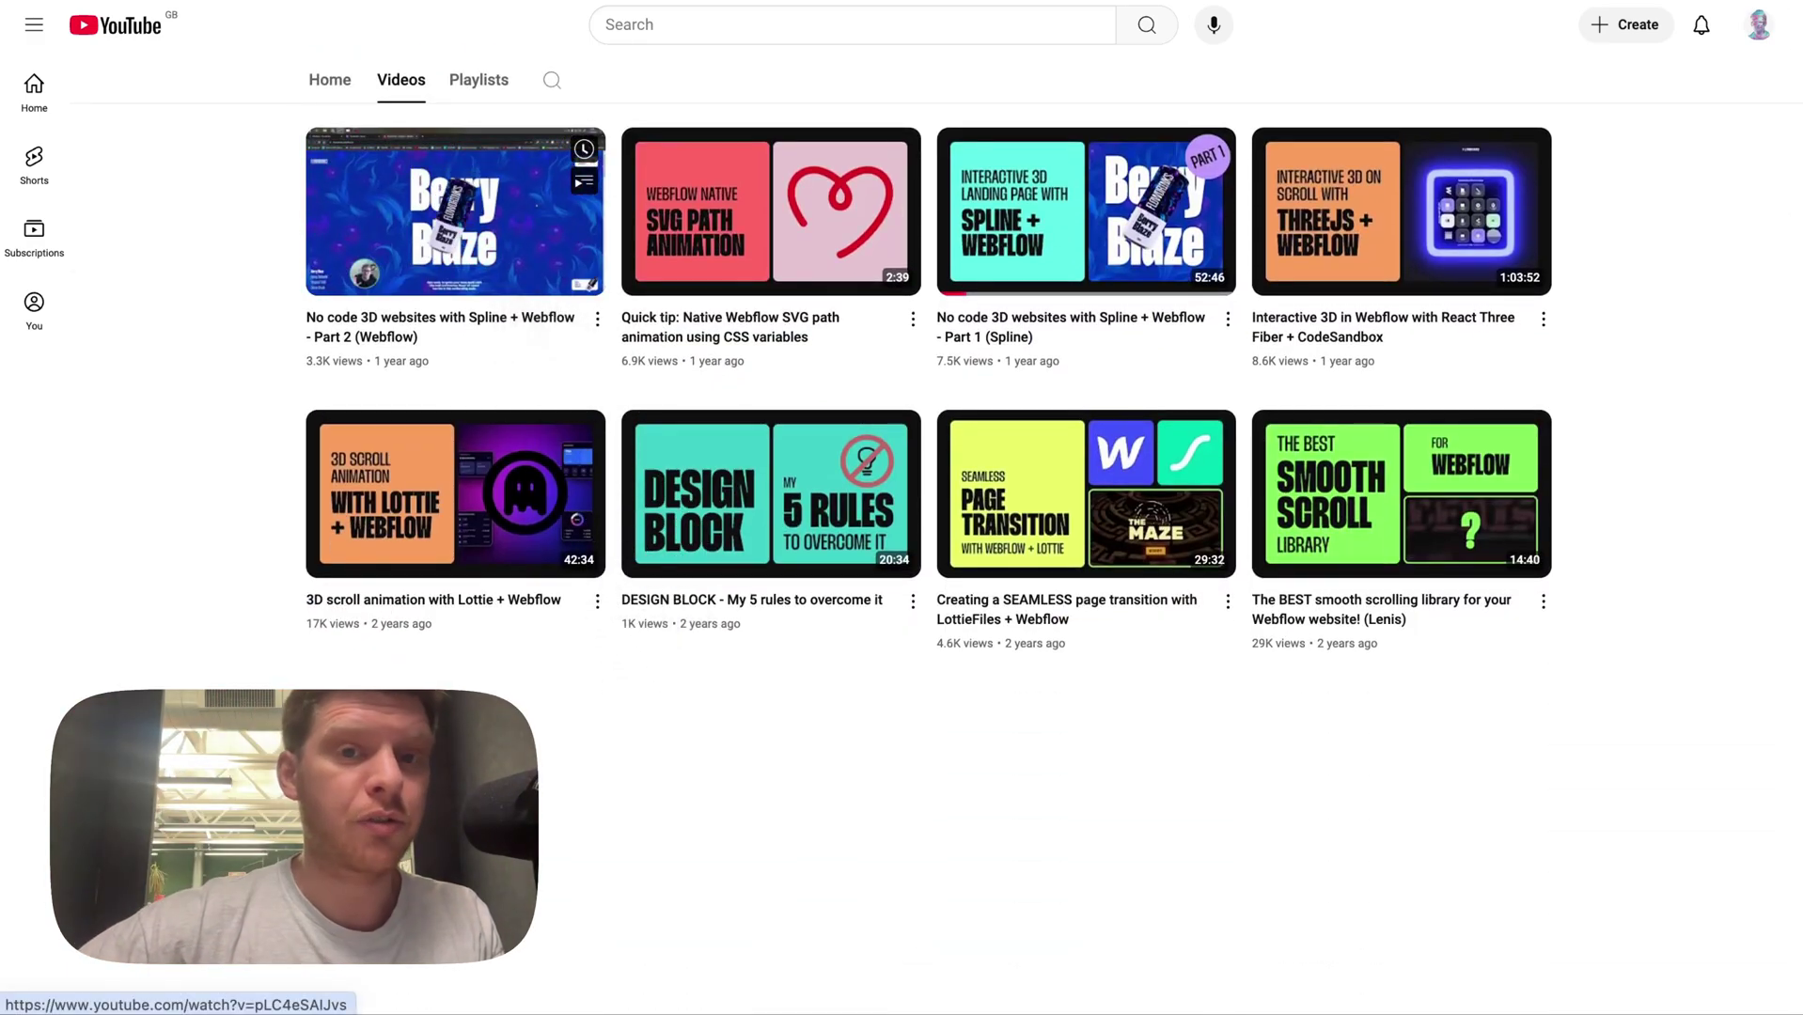
pyautogui.scroll(4, 893, 241)
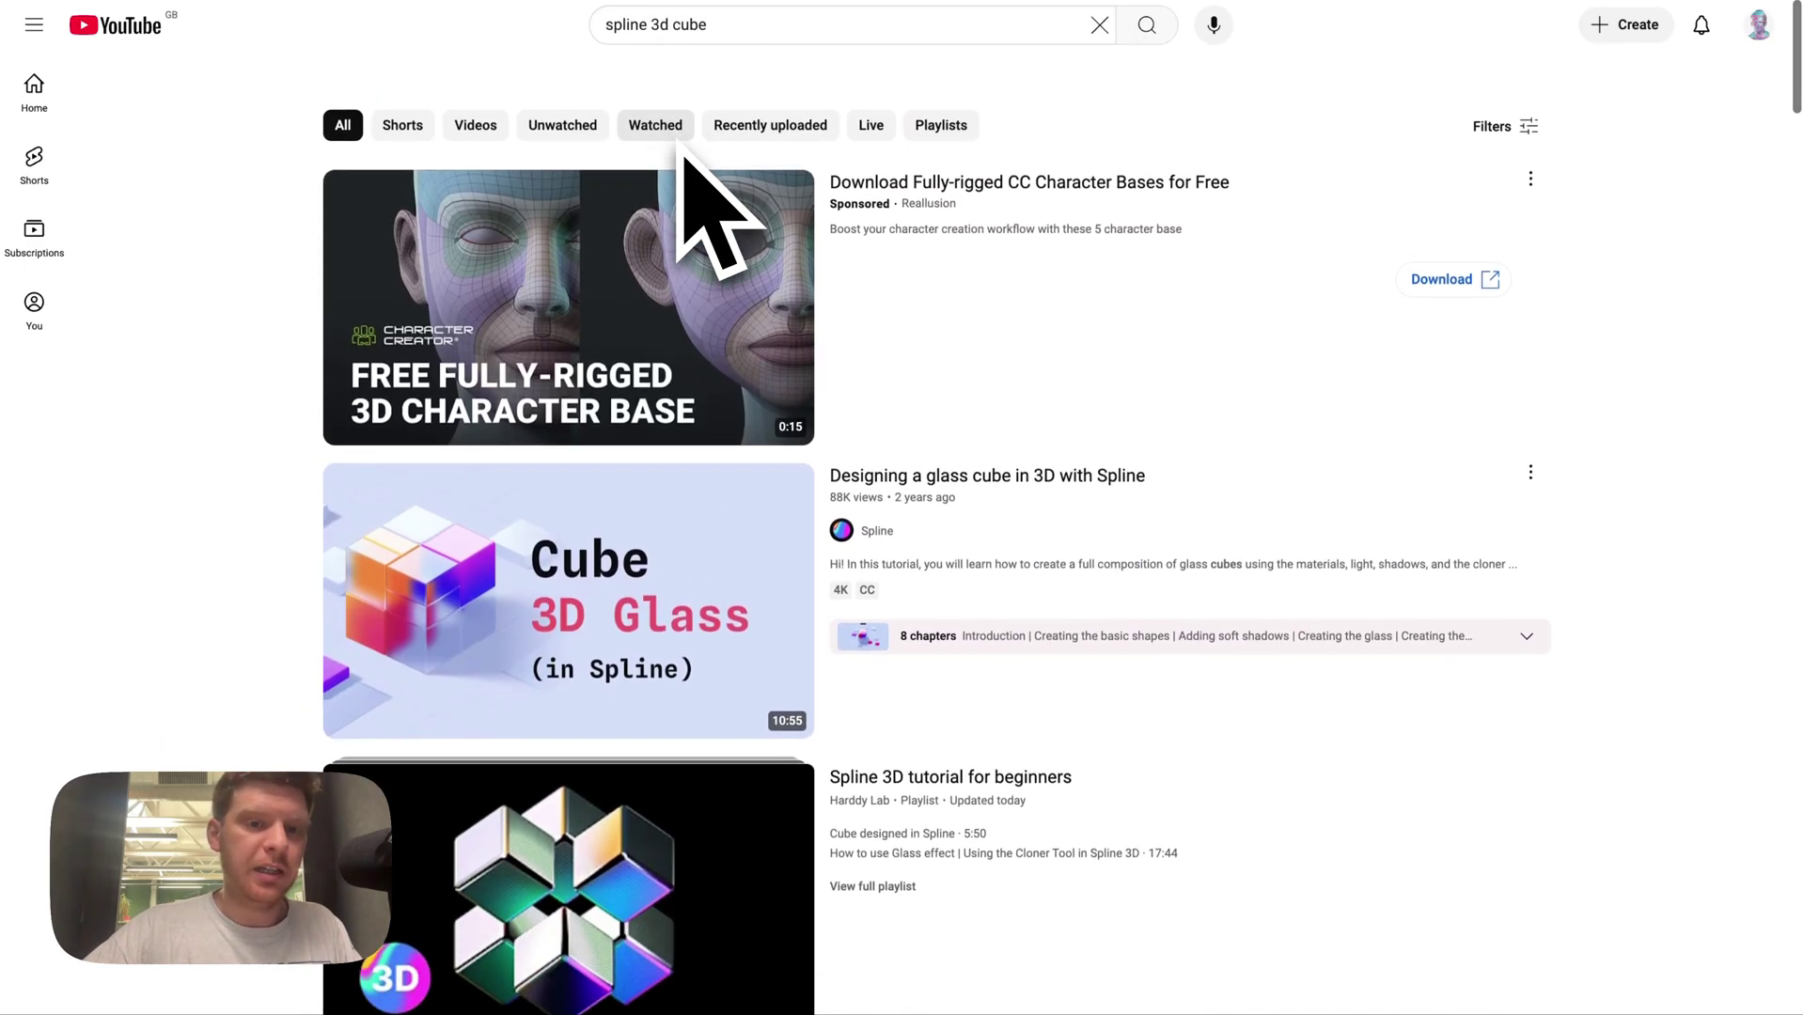
pyautogui.moveTo(857, 508)
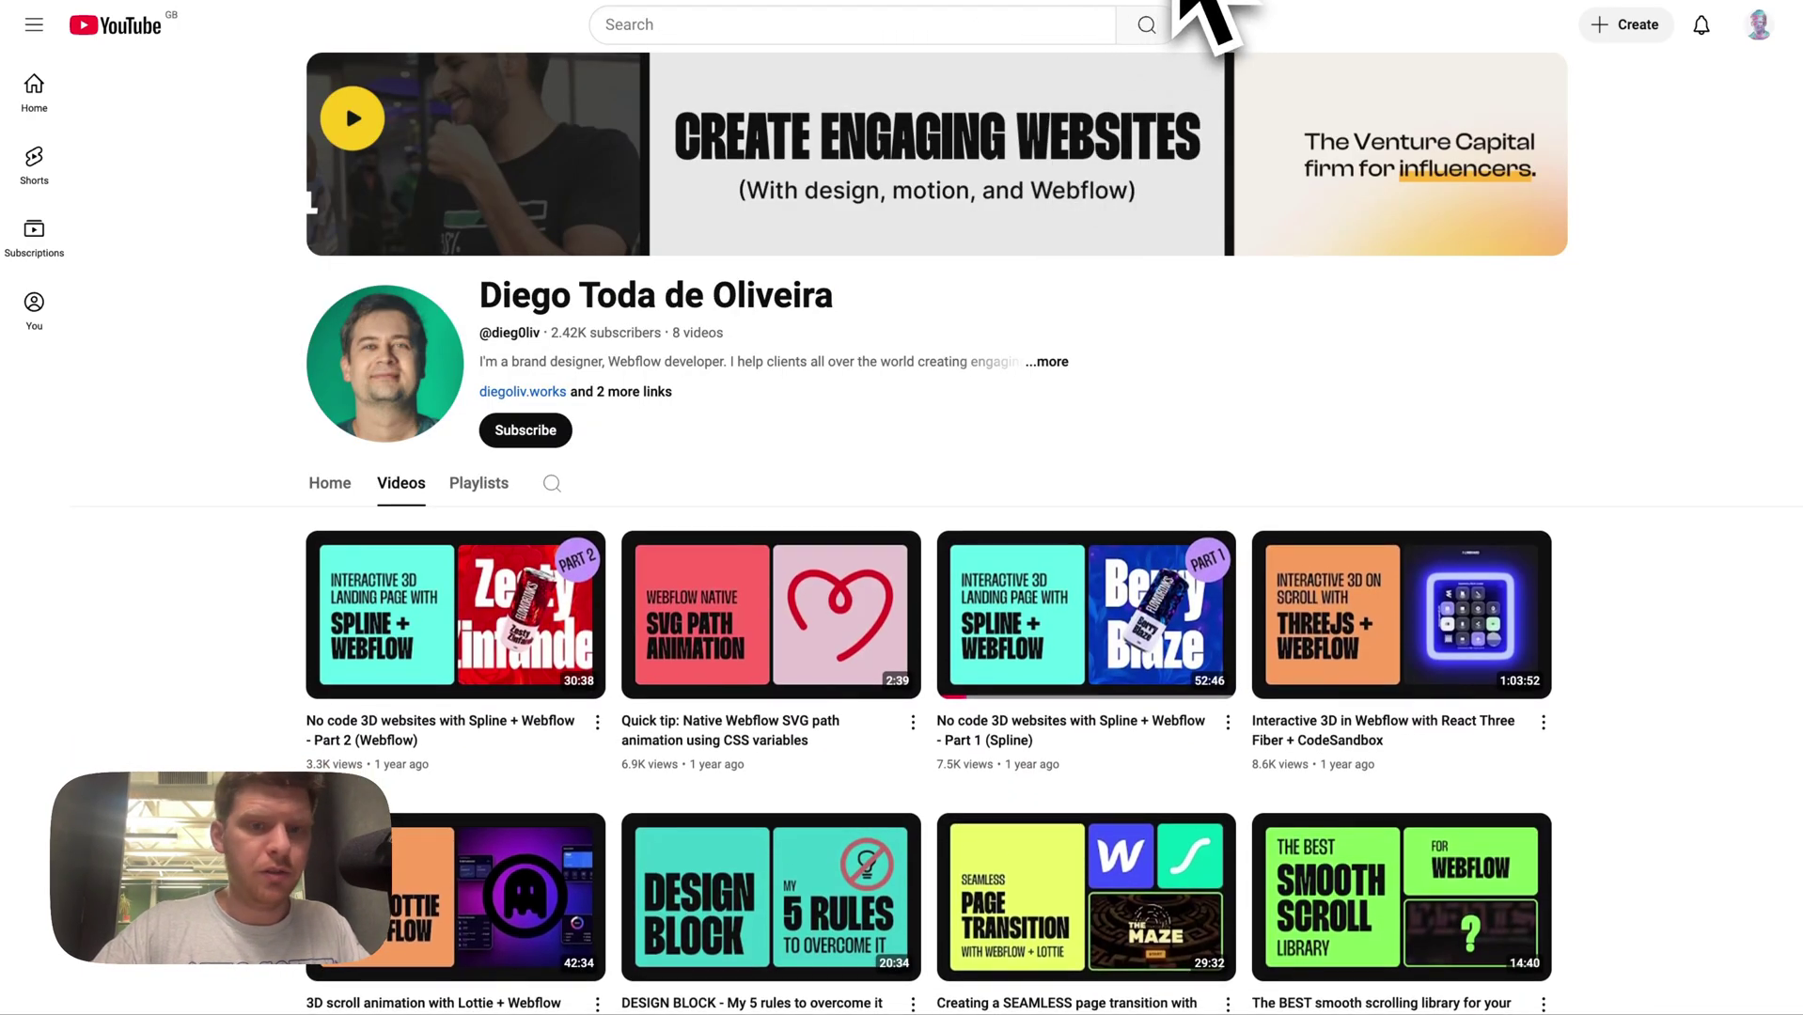
# - Switch to Spline, open the Community showcase and browse the published scenes as far as Digital pass
pyautogui.click(1177, 2)
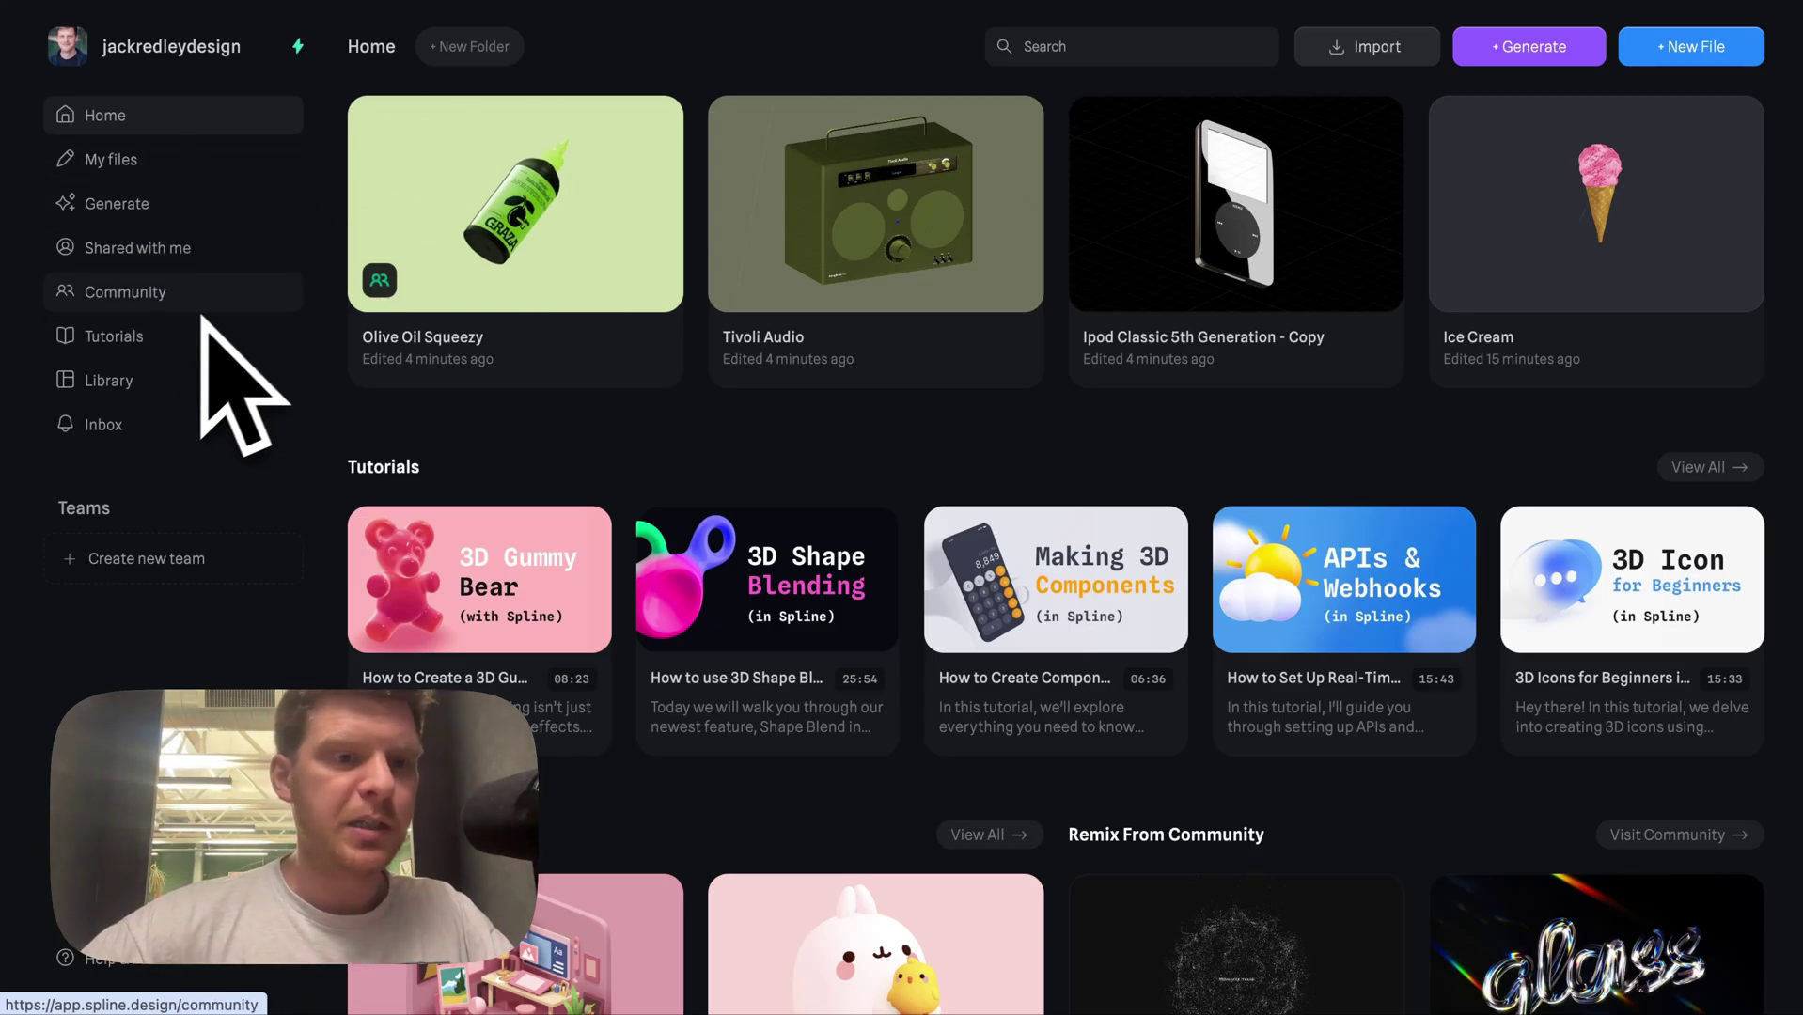
pyautogui.click(175, 292)
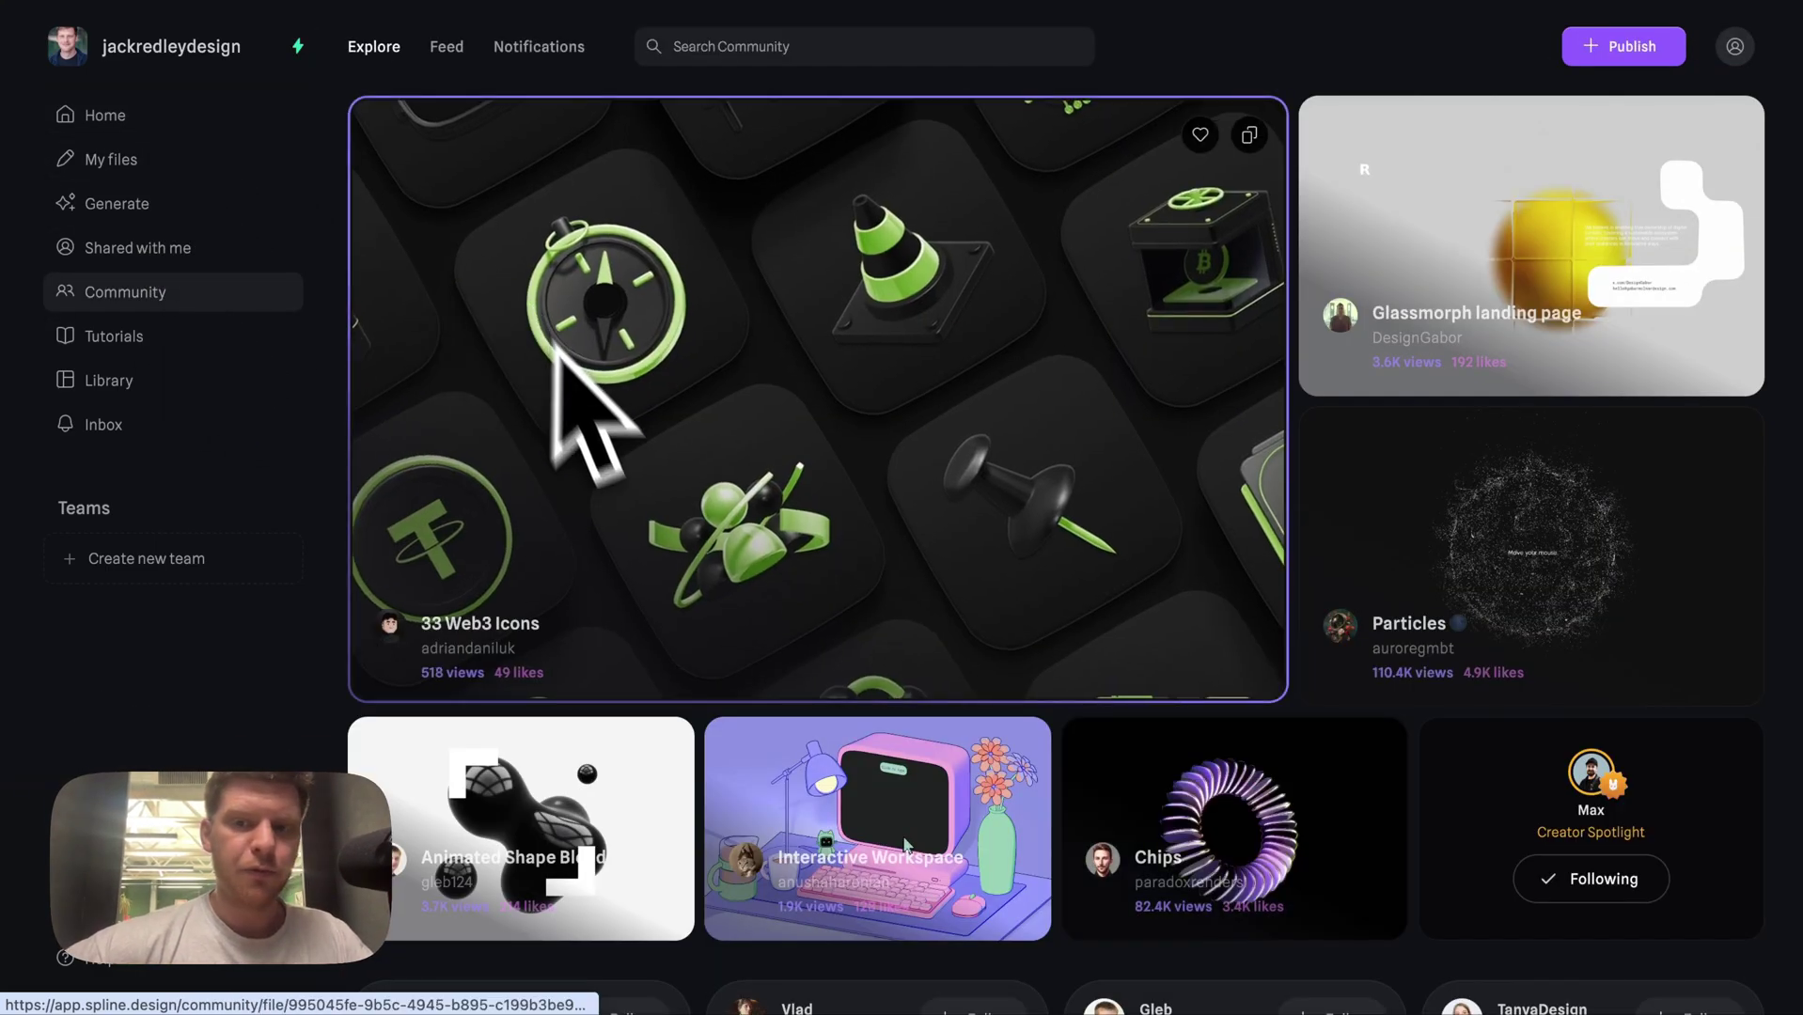
pyautogui.scroll(-5, 601, 441)
pyautogui.scroll(-12, 825, 402)
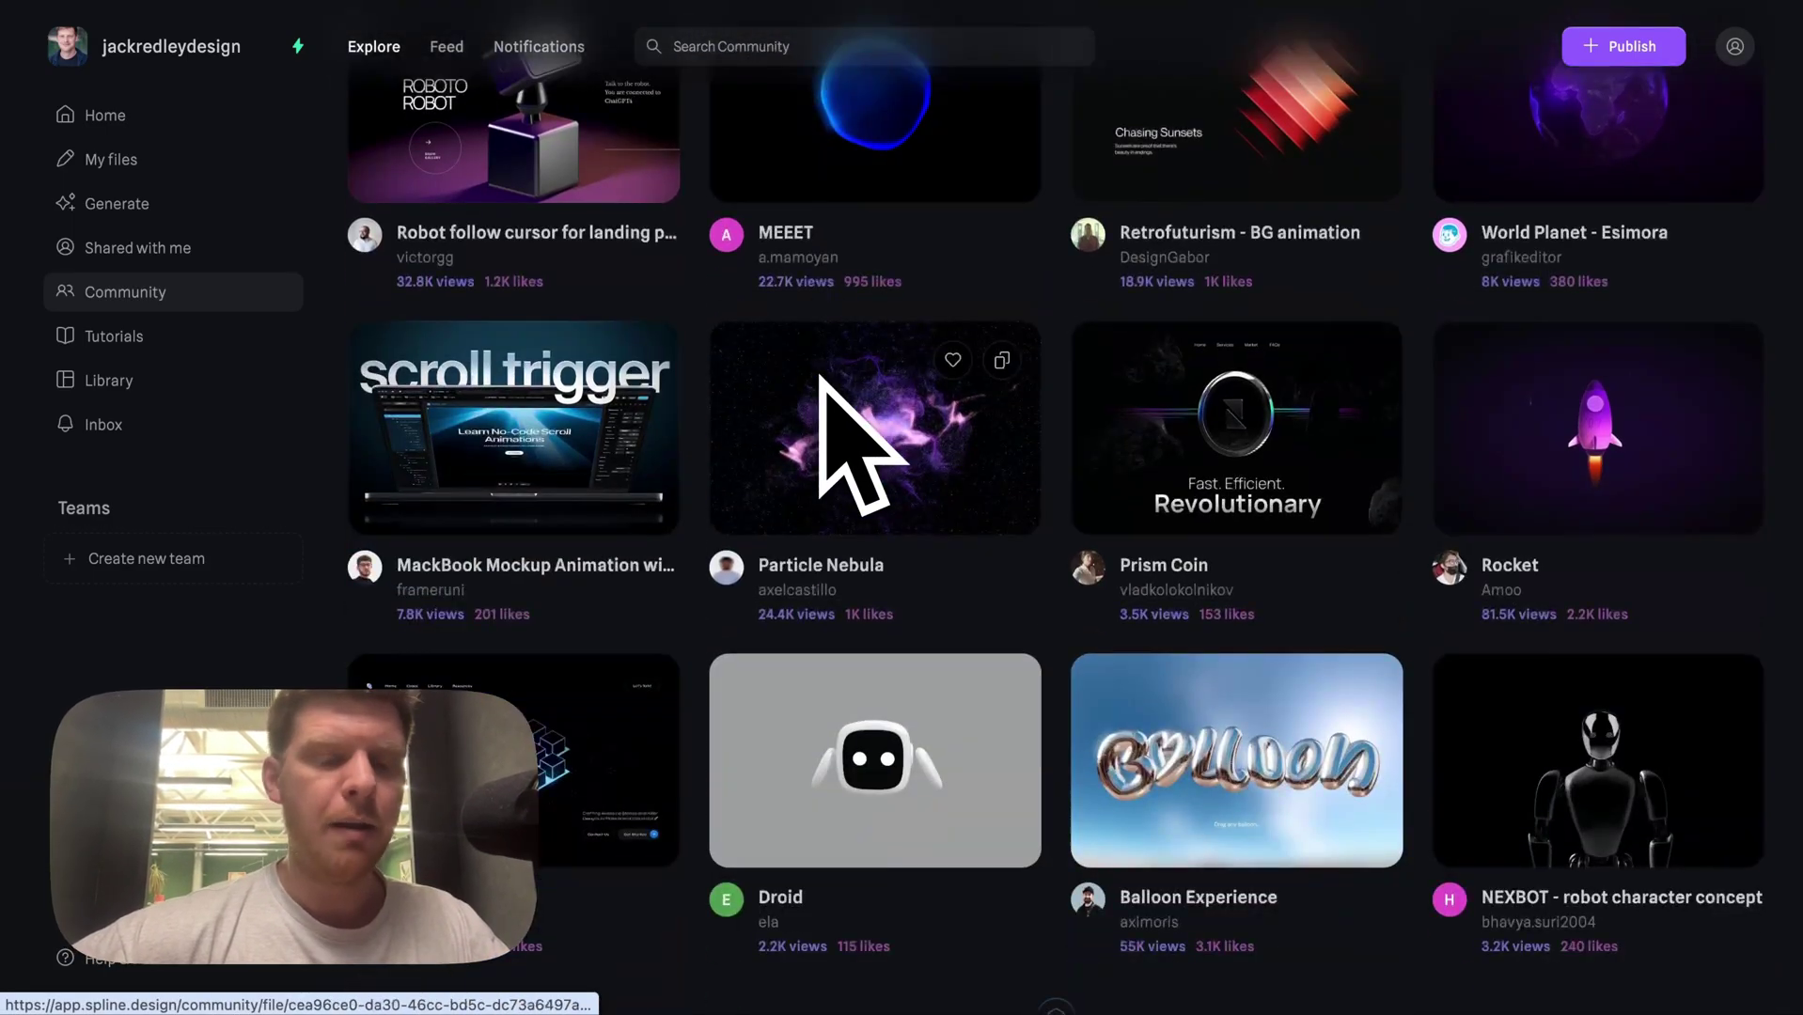
pyautogui.scroll(-20, 820, 376)
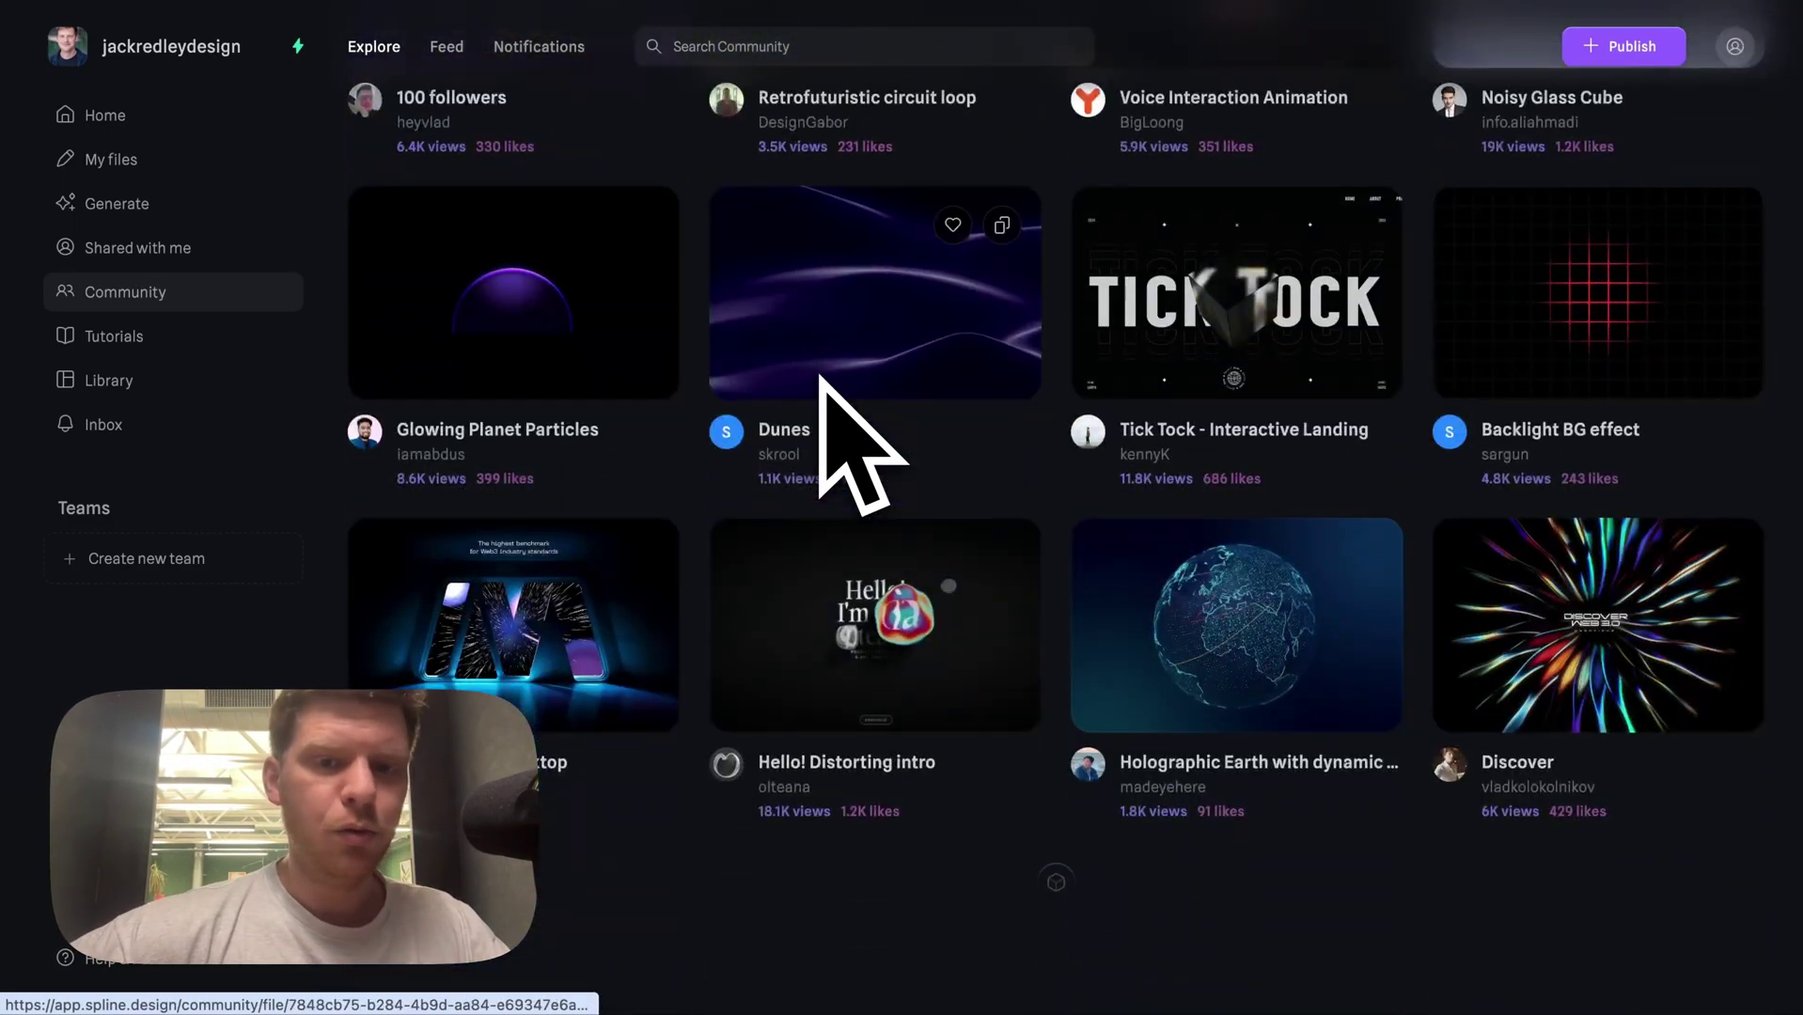
pyautogui.scroll(-17, 819, 376)
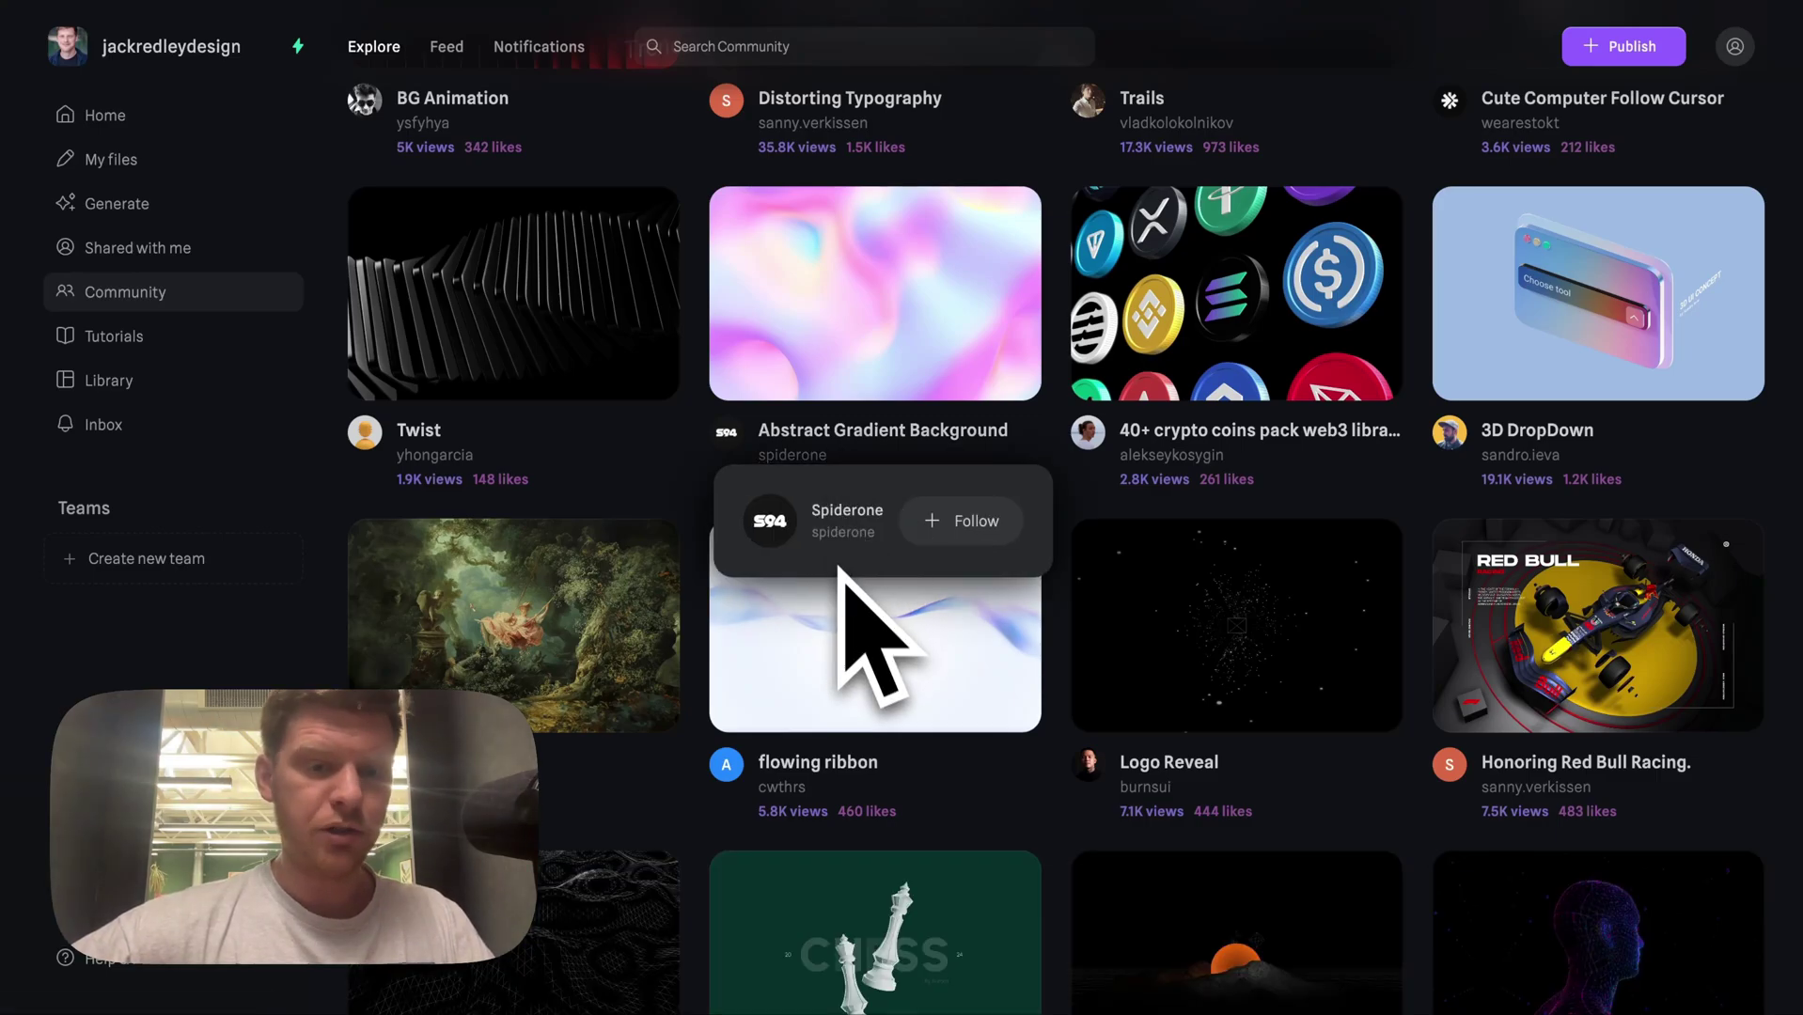
pyautogui.scroll(-10, 850, 620)
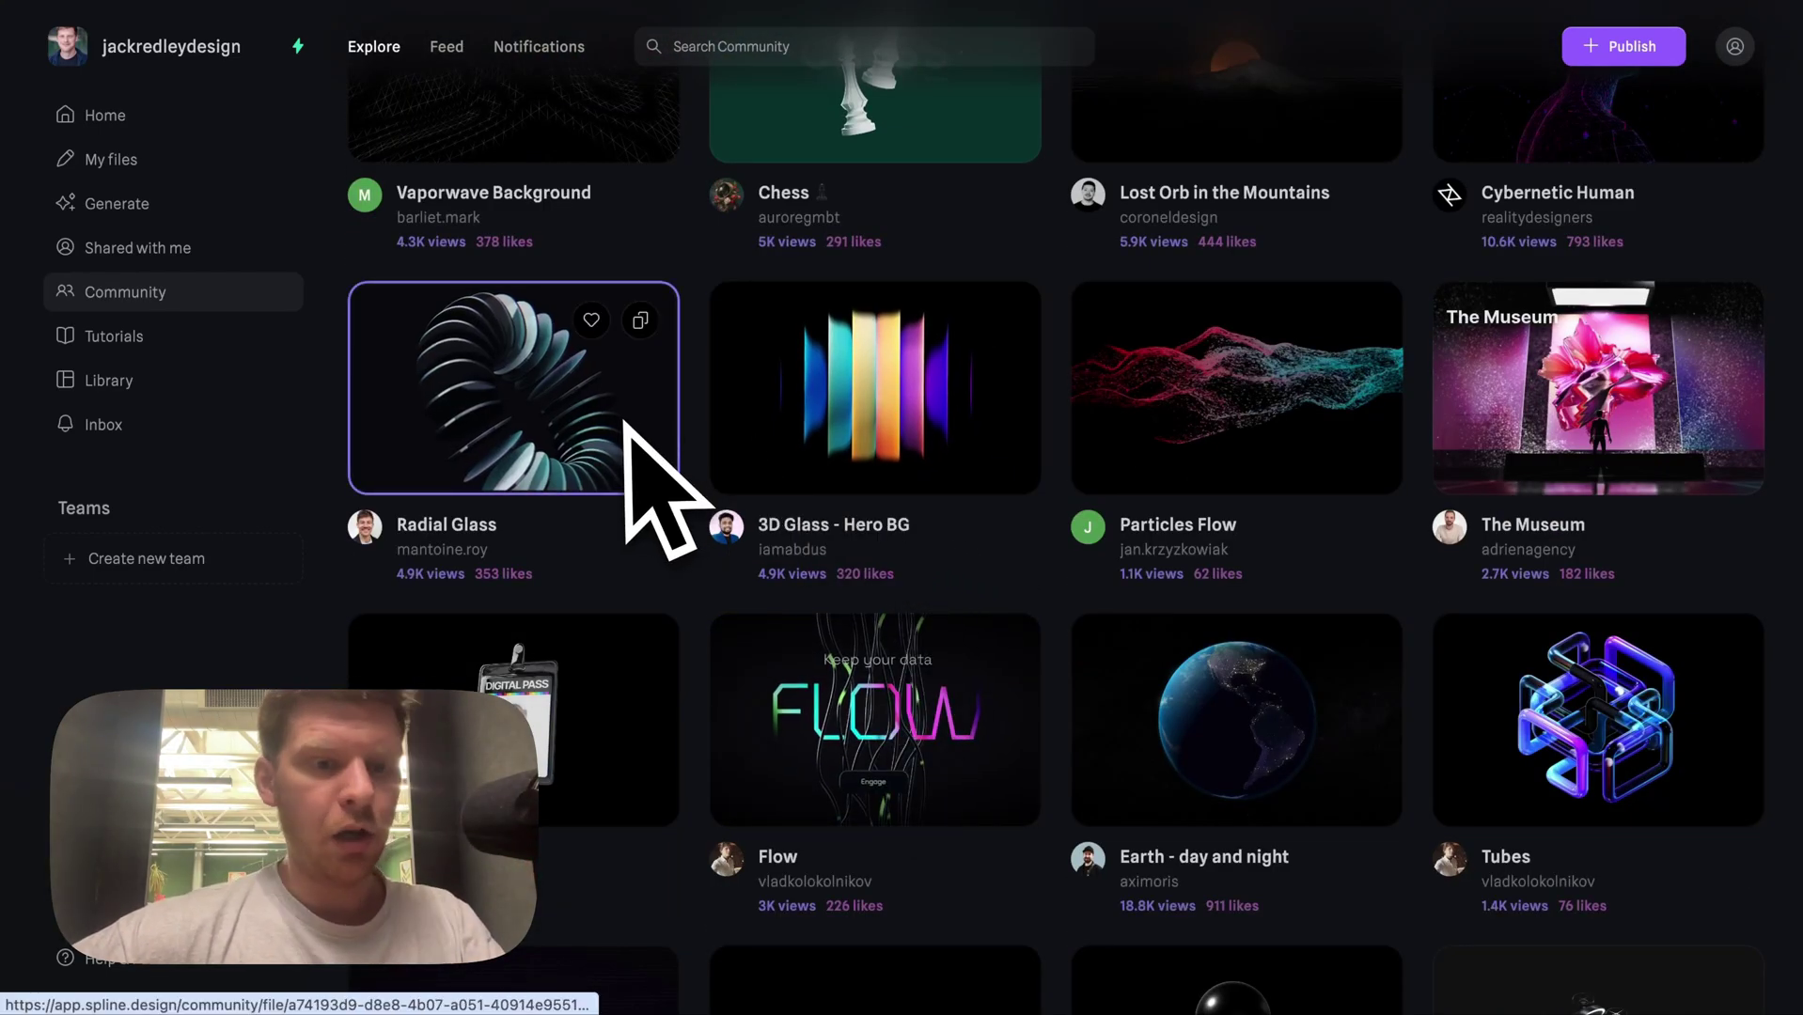
pyautogui.moveTo(724, 567)
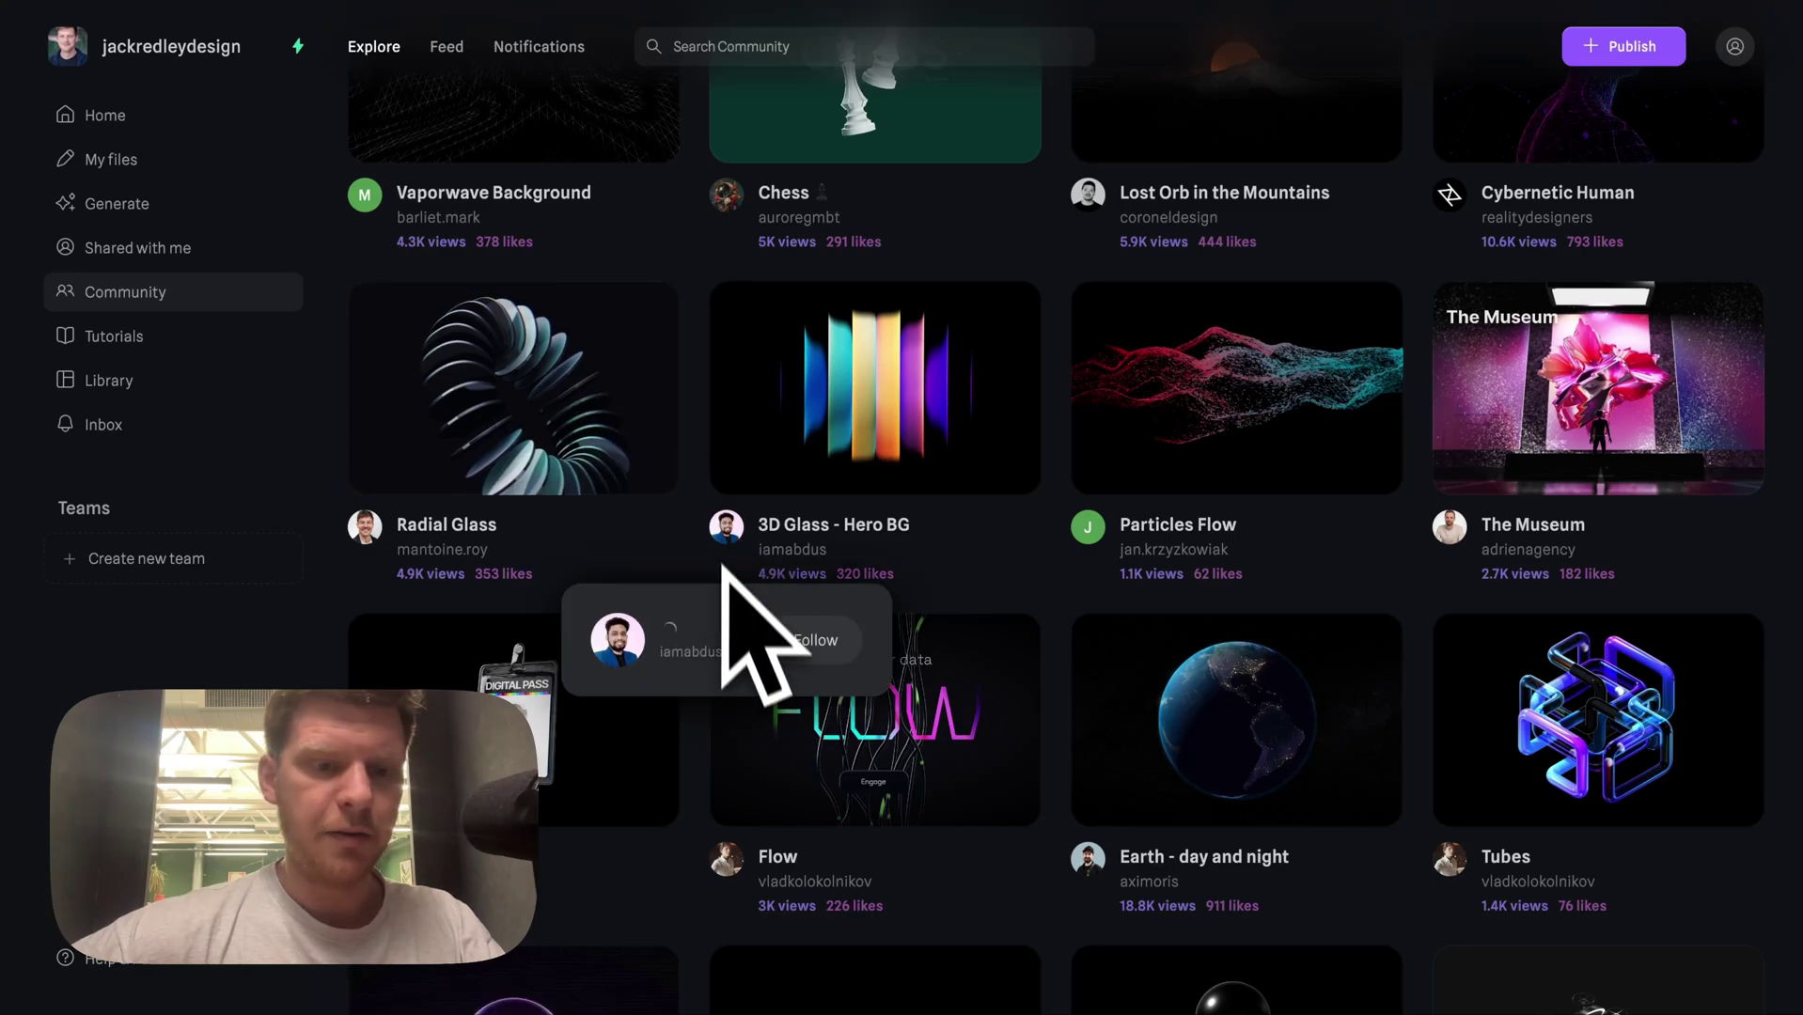
pyautogui.scroll(-5, 729, 581)
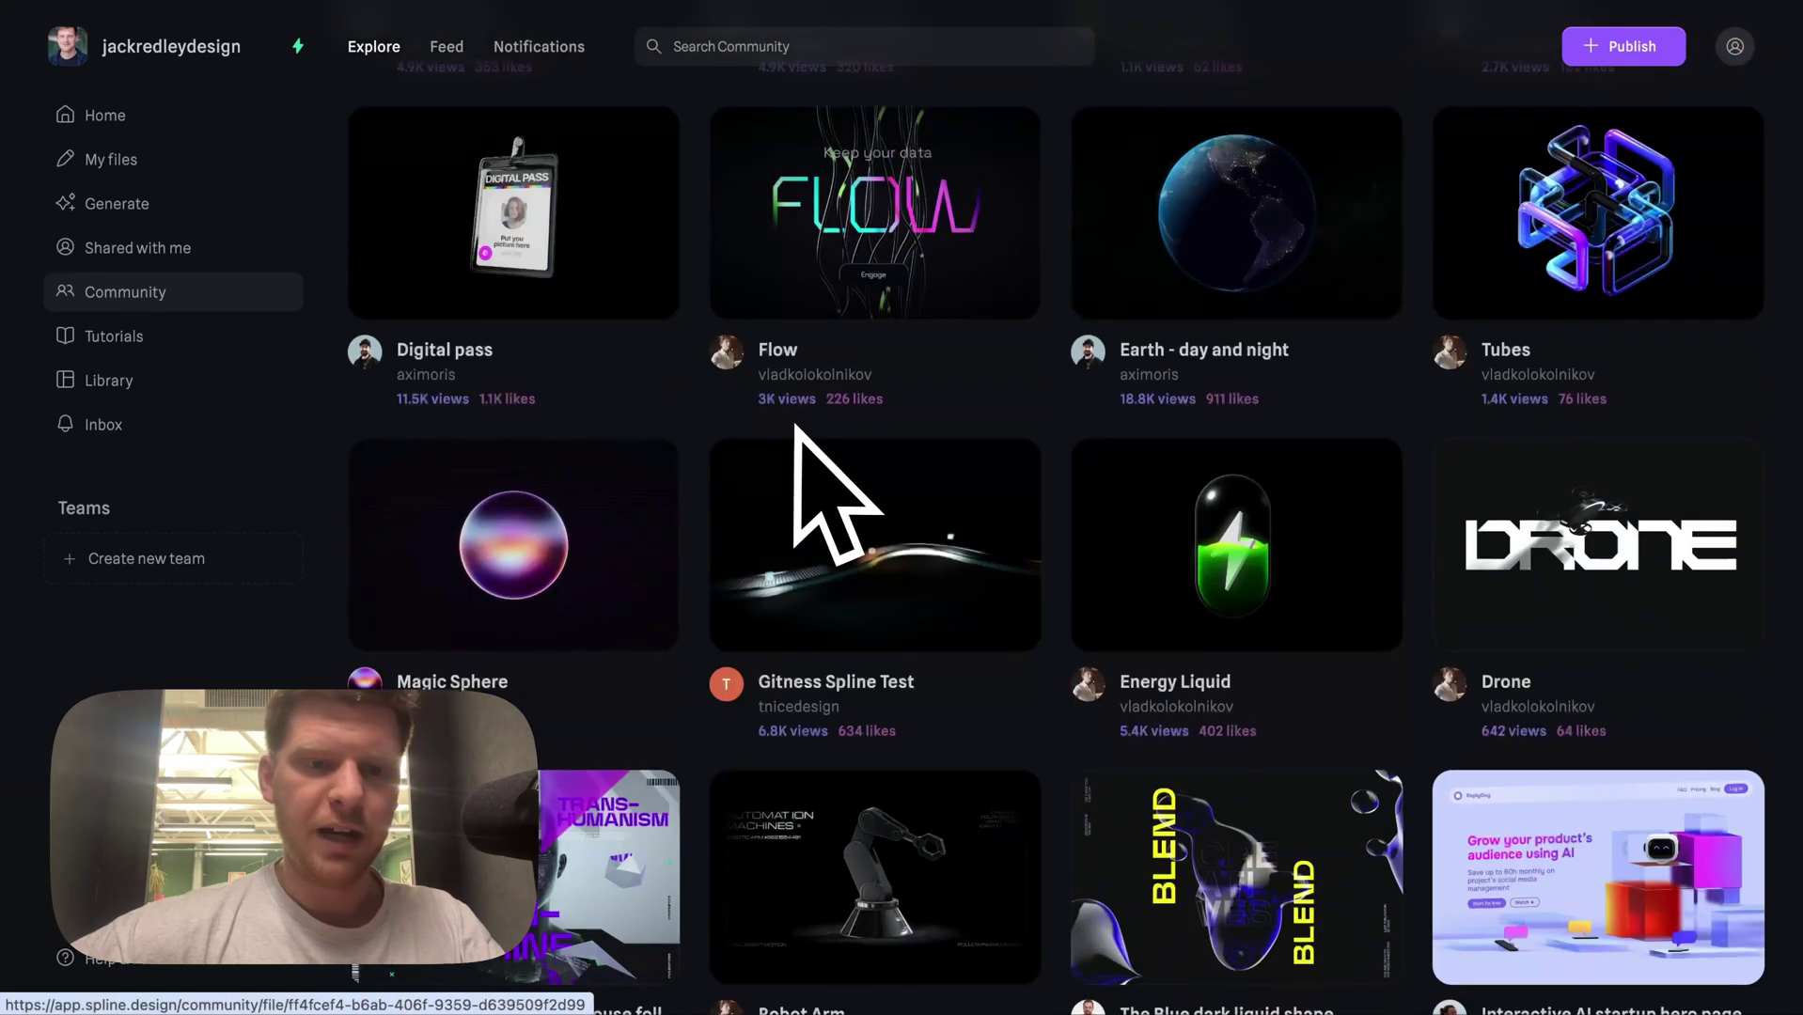
# - Open the Digital pass community scene and remix it as an editable file
pyautogui.click(572, 246)
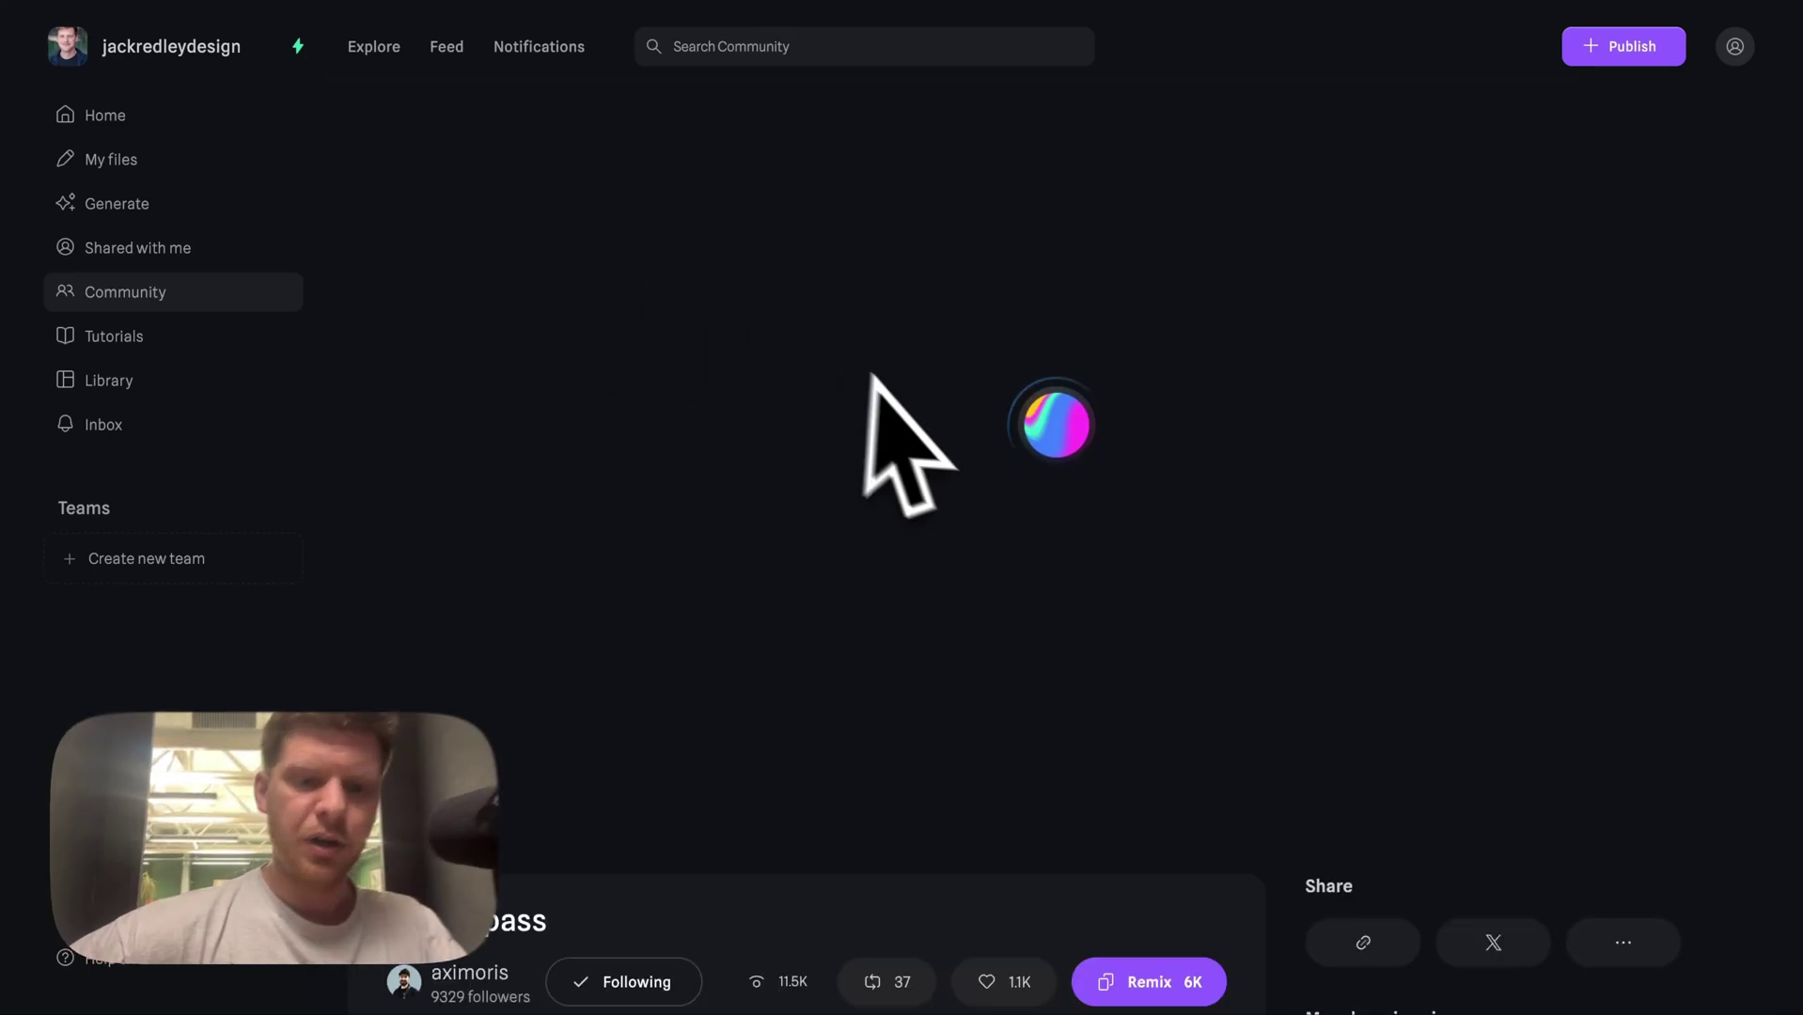
pyautogui.scroll(-5, 966, 508)
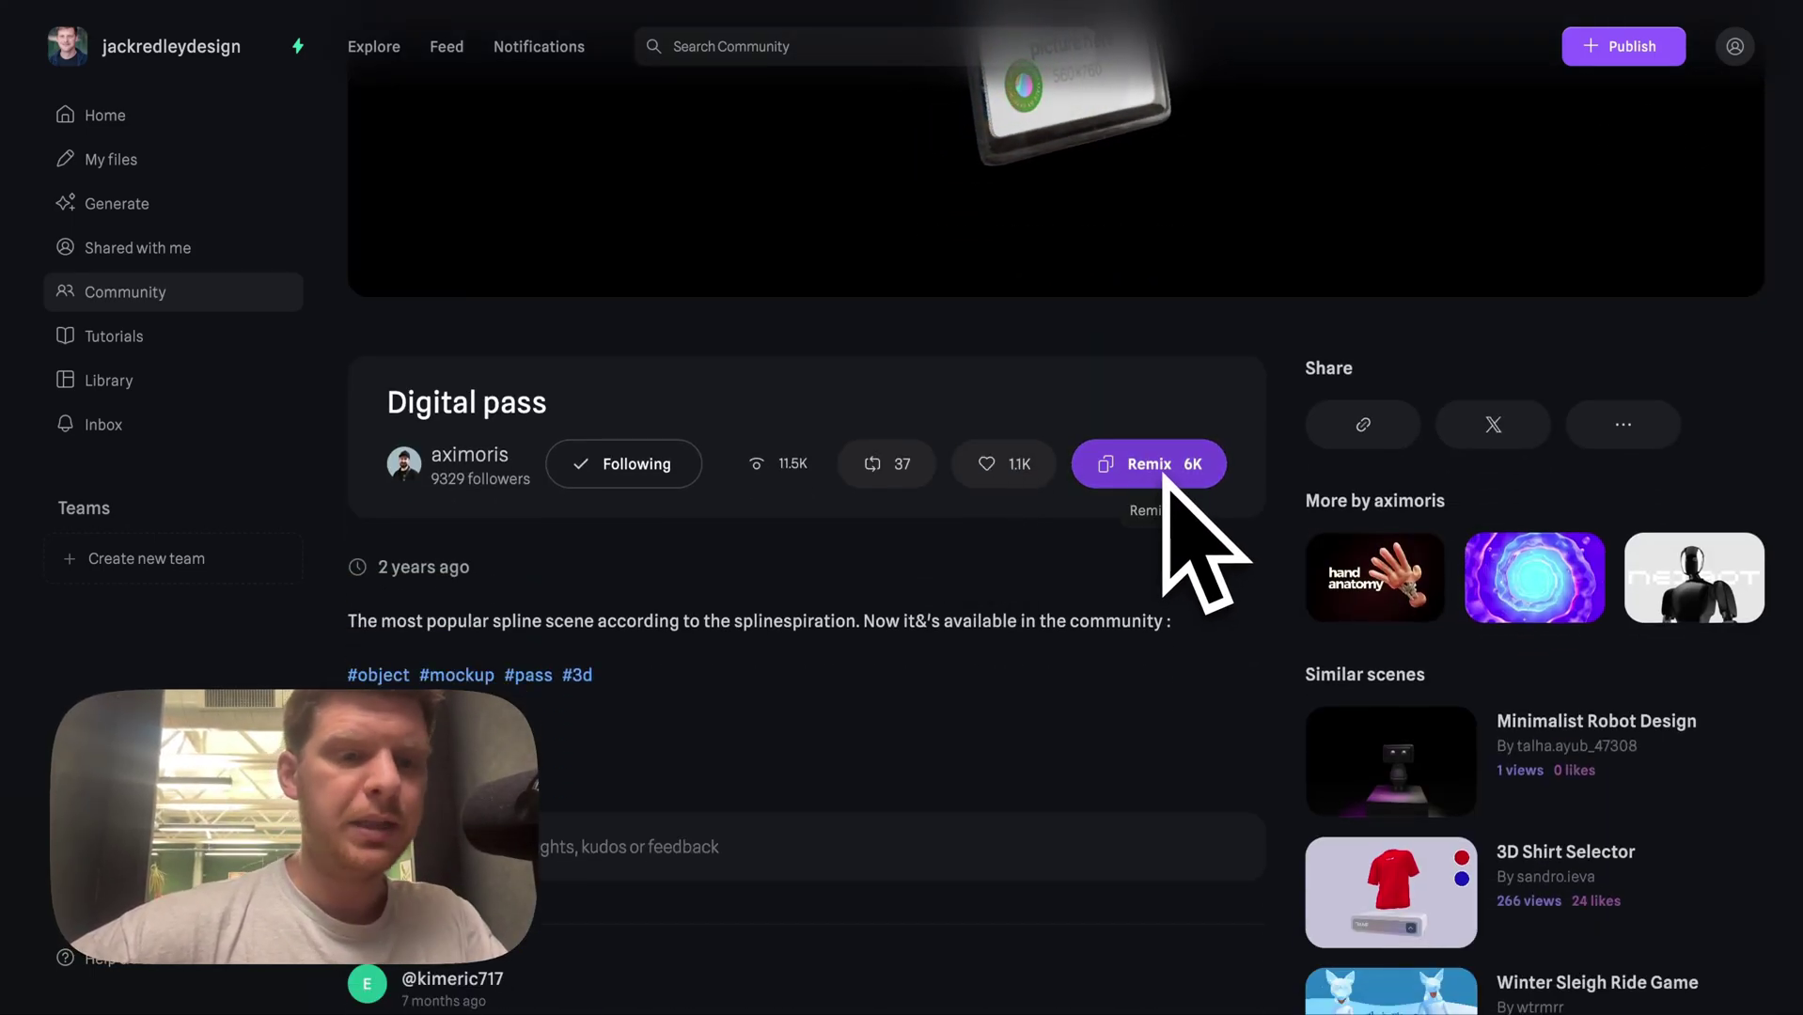
pyautogui.click(1165, 475)
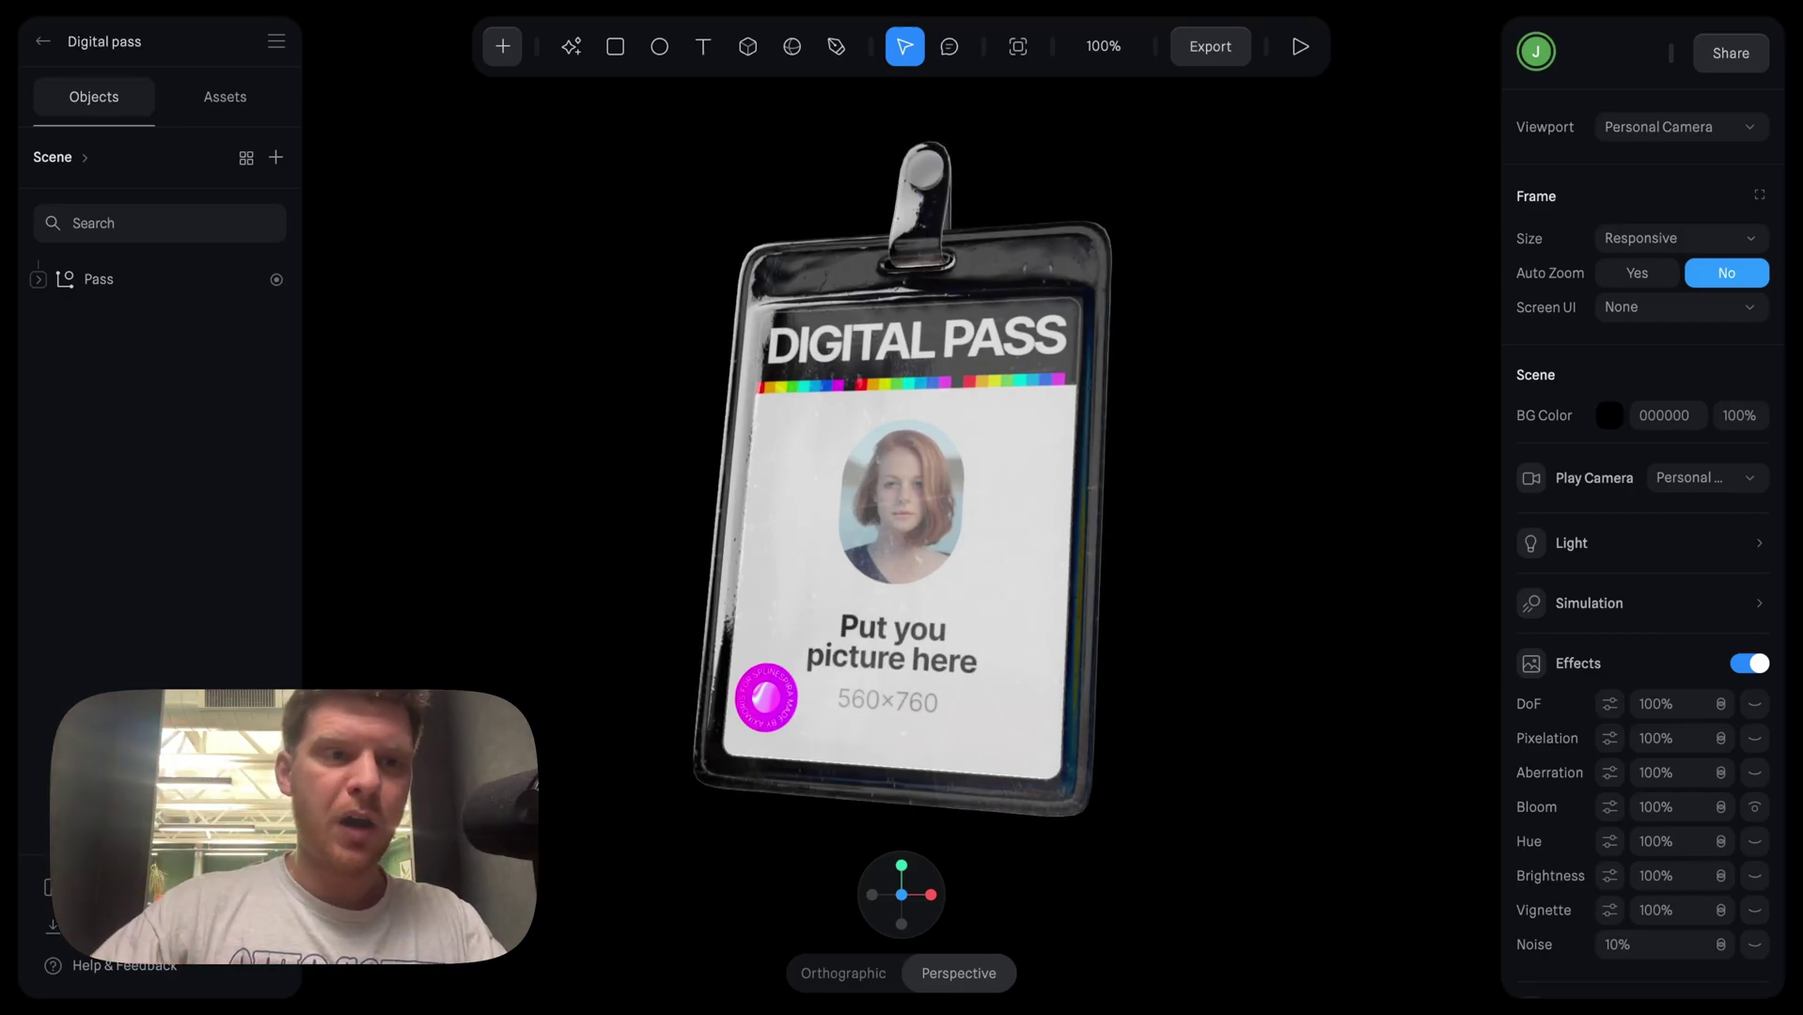
# - Select the Pass group in the Digital pass scene and orbit around the badge to examine it from different angles
pyautogui.click(1027, 402)
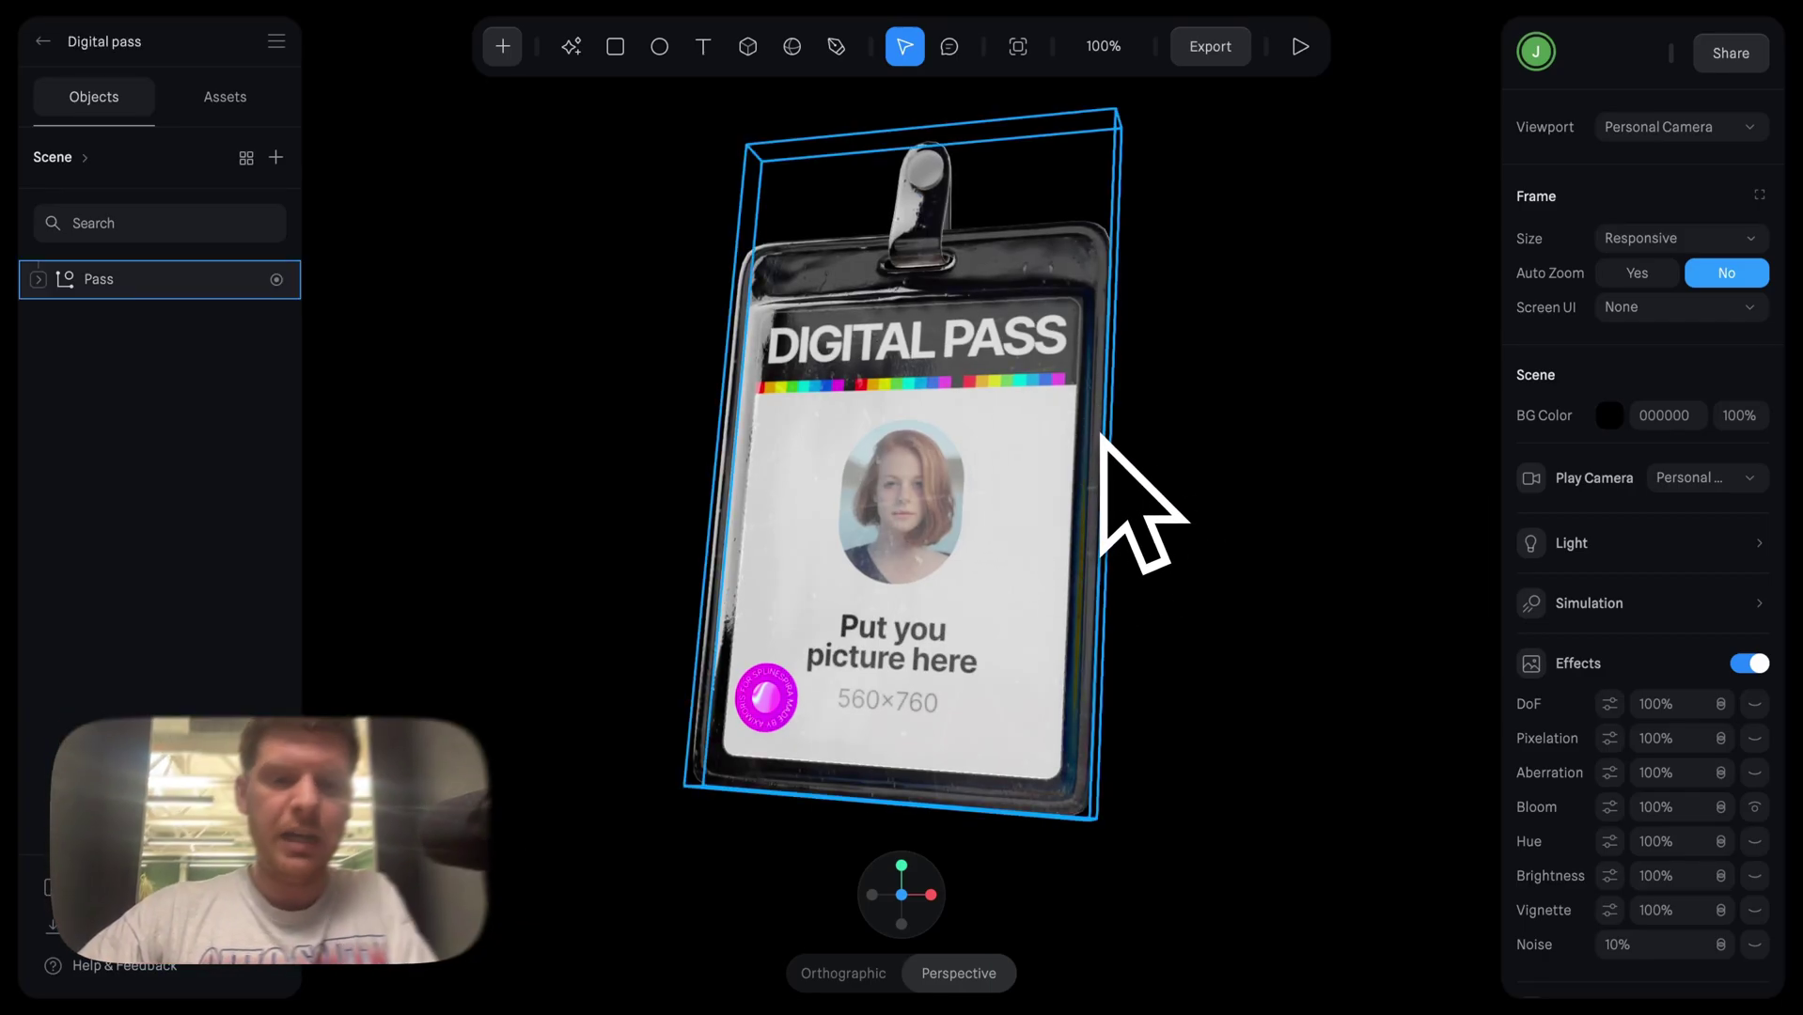
pyautogui.moveTo(1101, 435); pyautogui.dragTo(1186, 438)
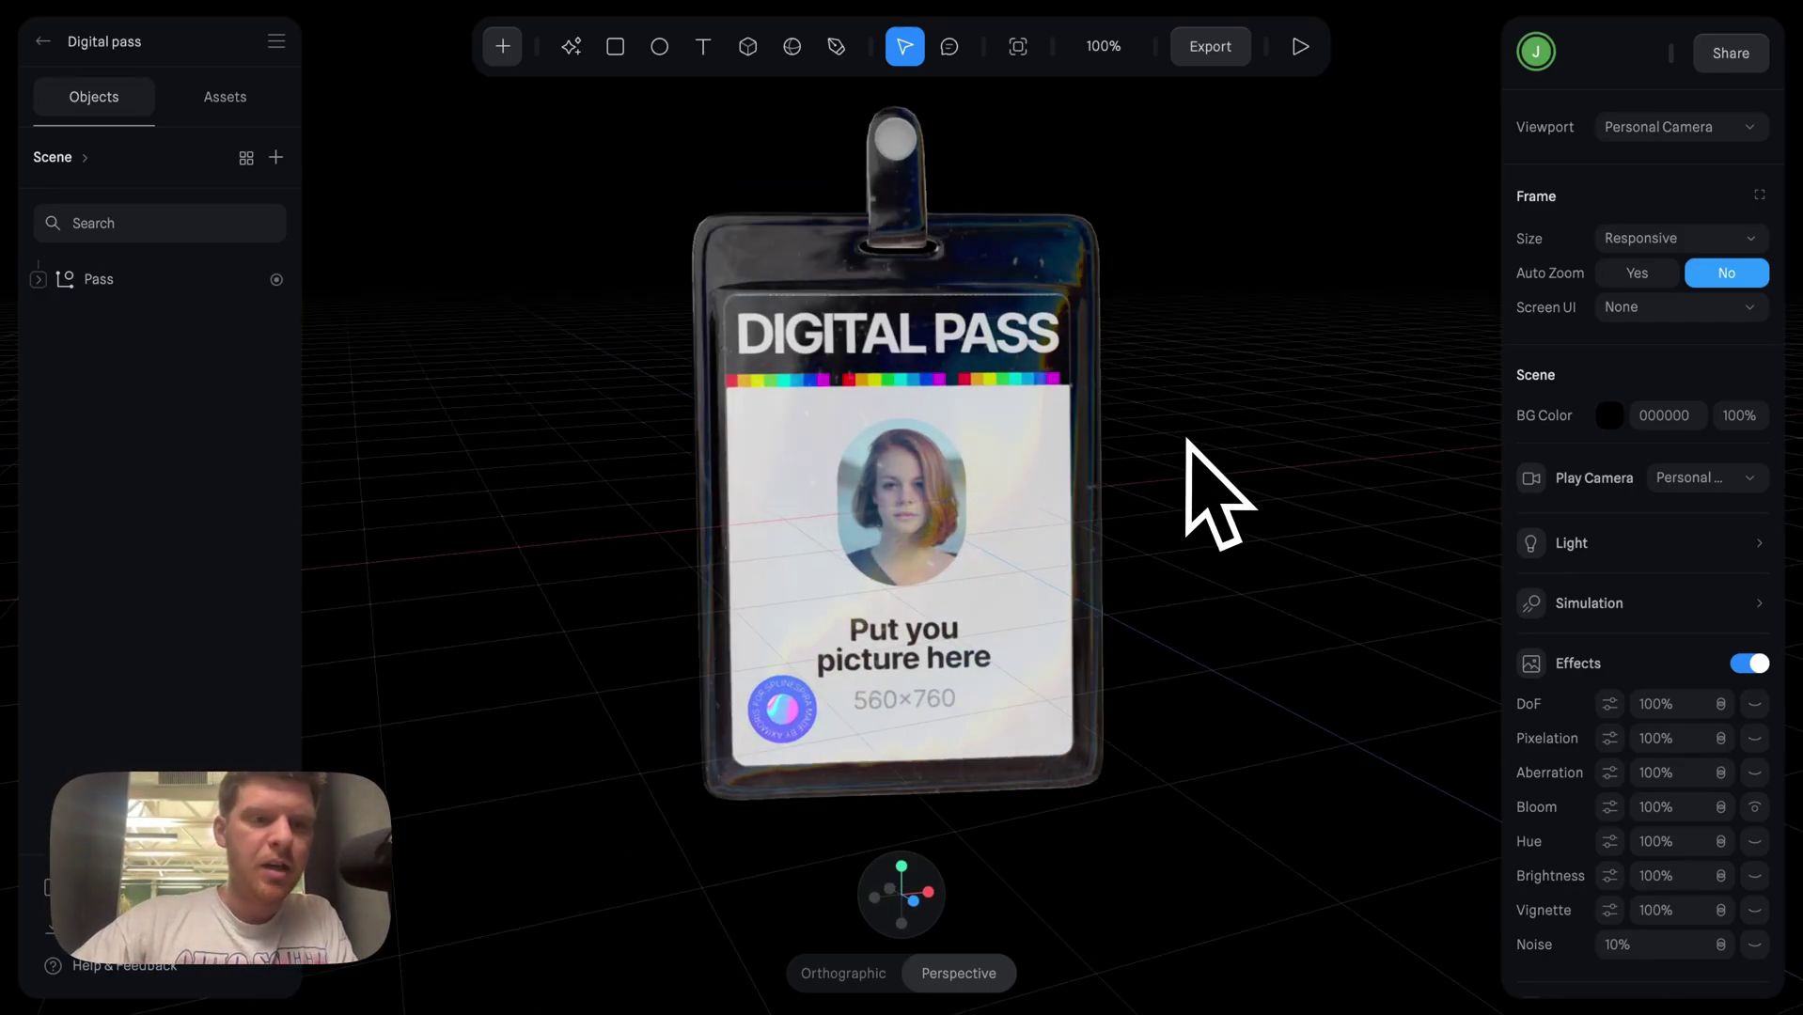
pyautogui.click(1079, 434)
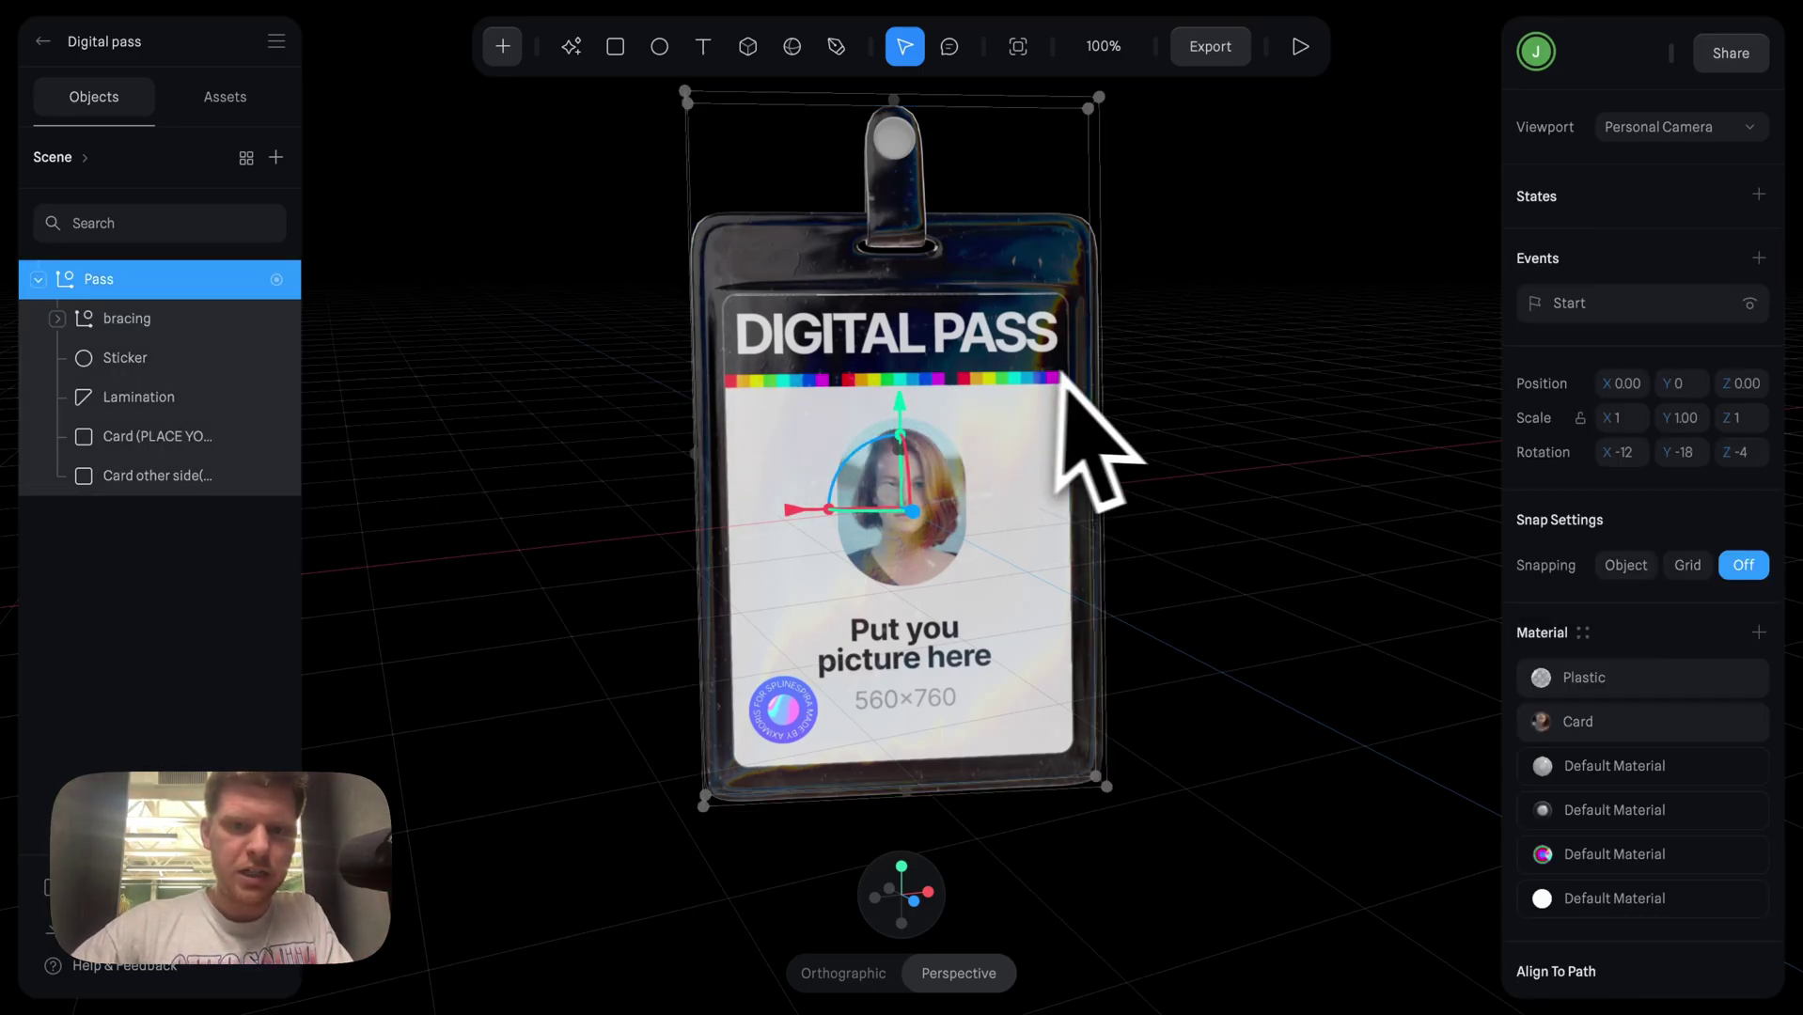
pyautogui.moveTo(1135, 403); pyautogui.dragTo(1000, 385)
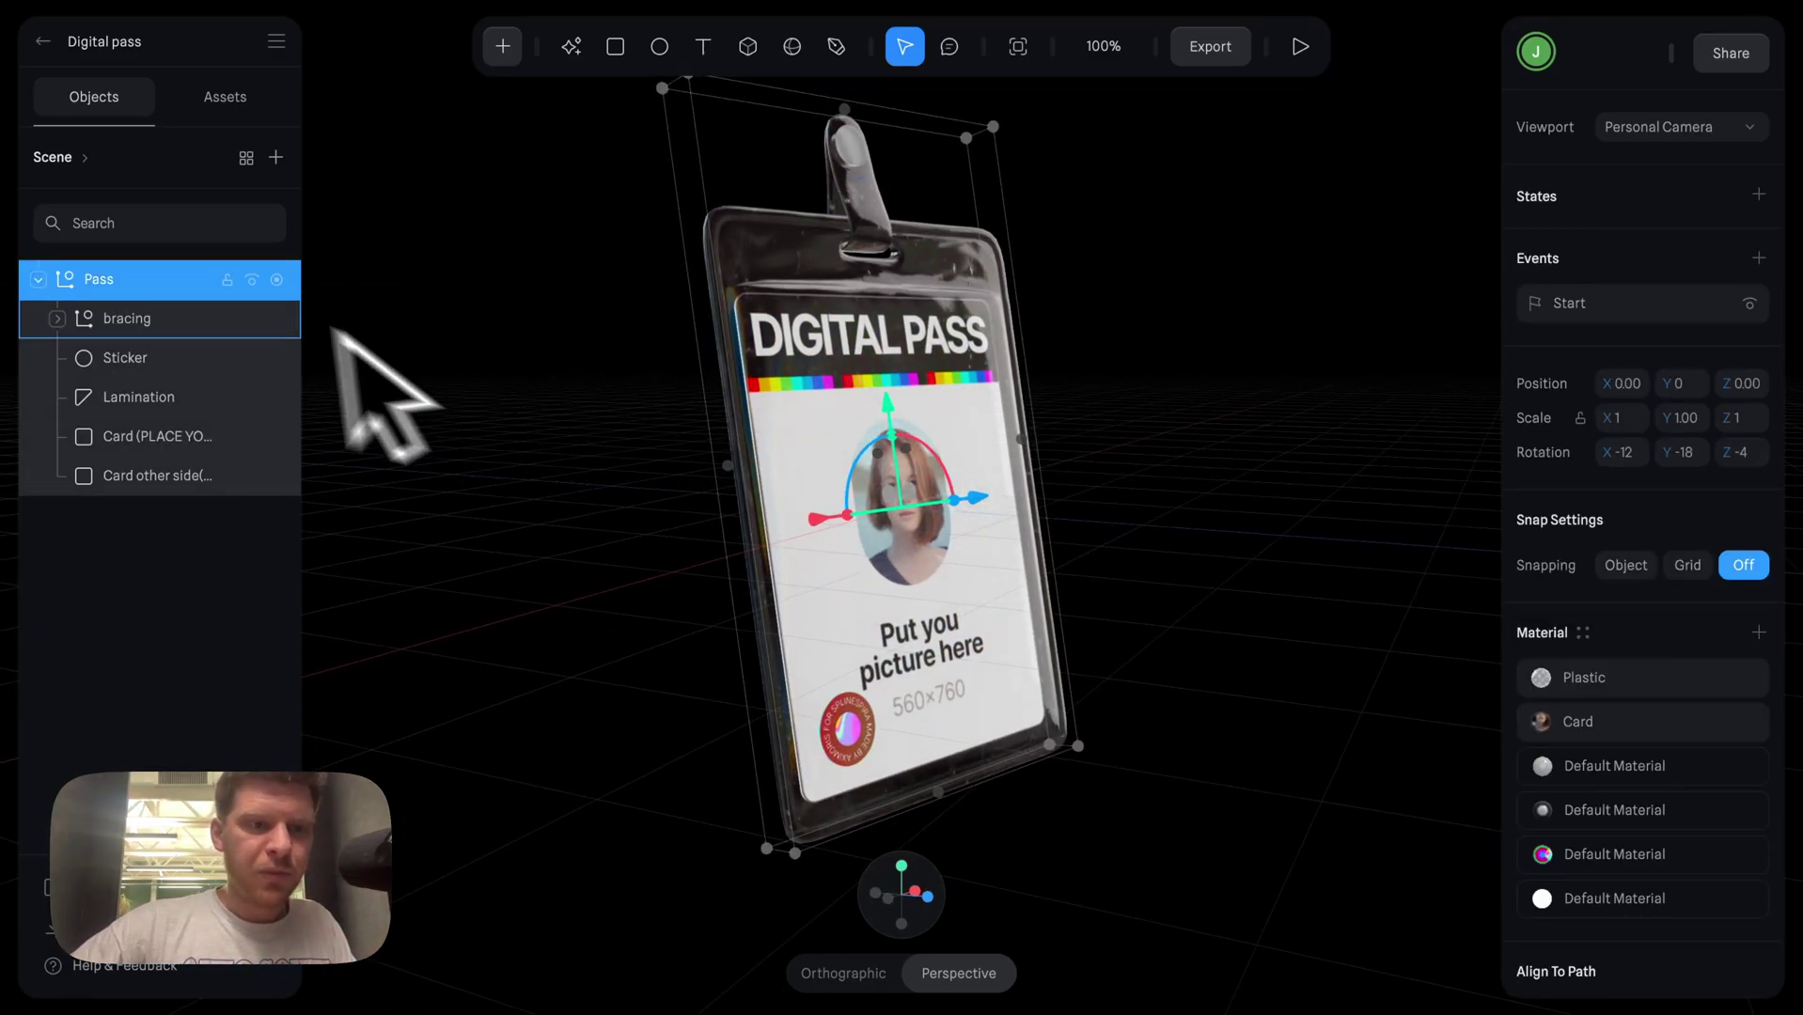
# - Select the bracing, Sticker and Lamination parts in turn, try moving the Lamination away from the card, and undo the move
pyautogui.click(149, 320)
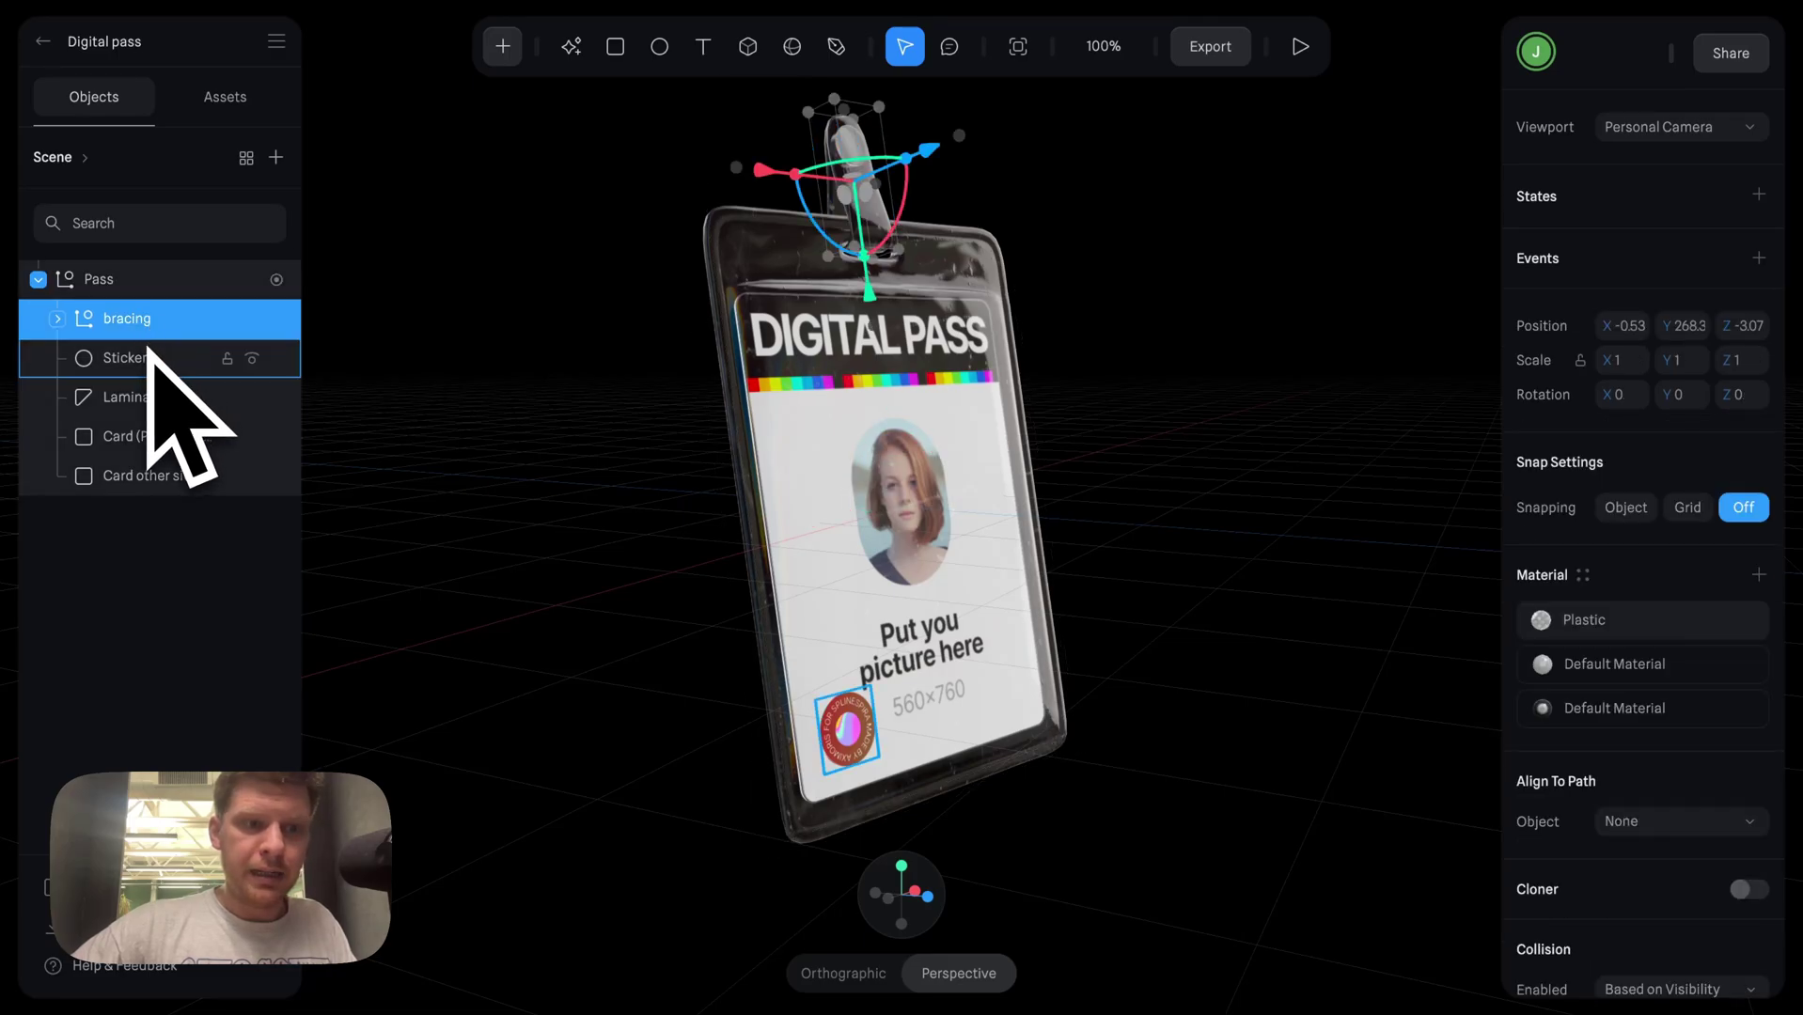
pyautogui.click(160, 364)
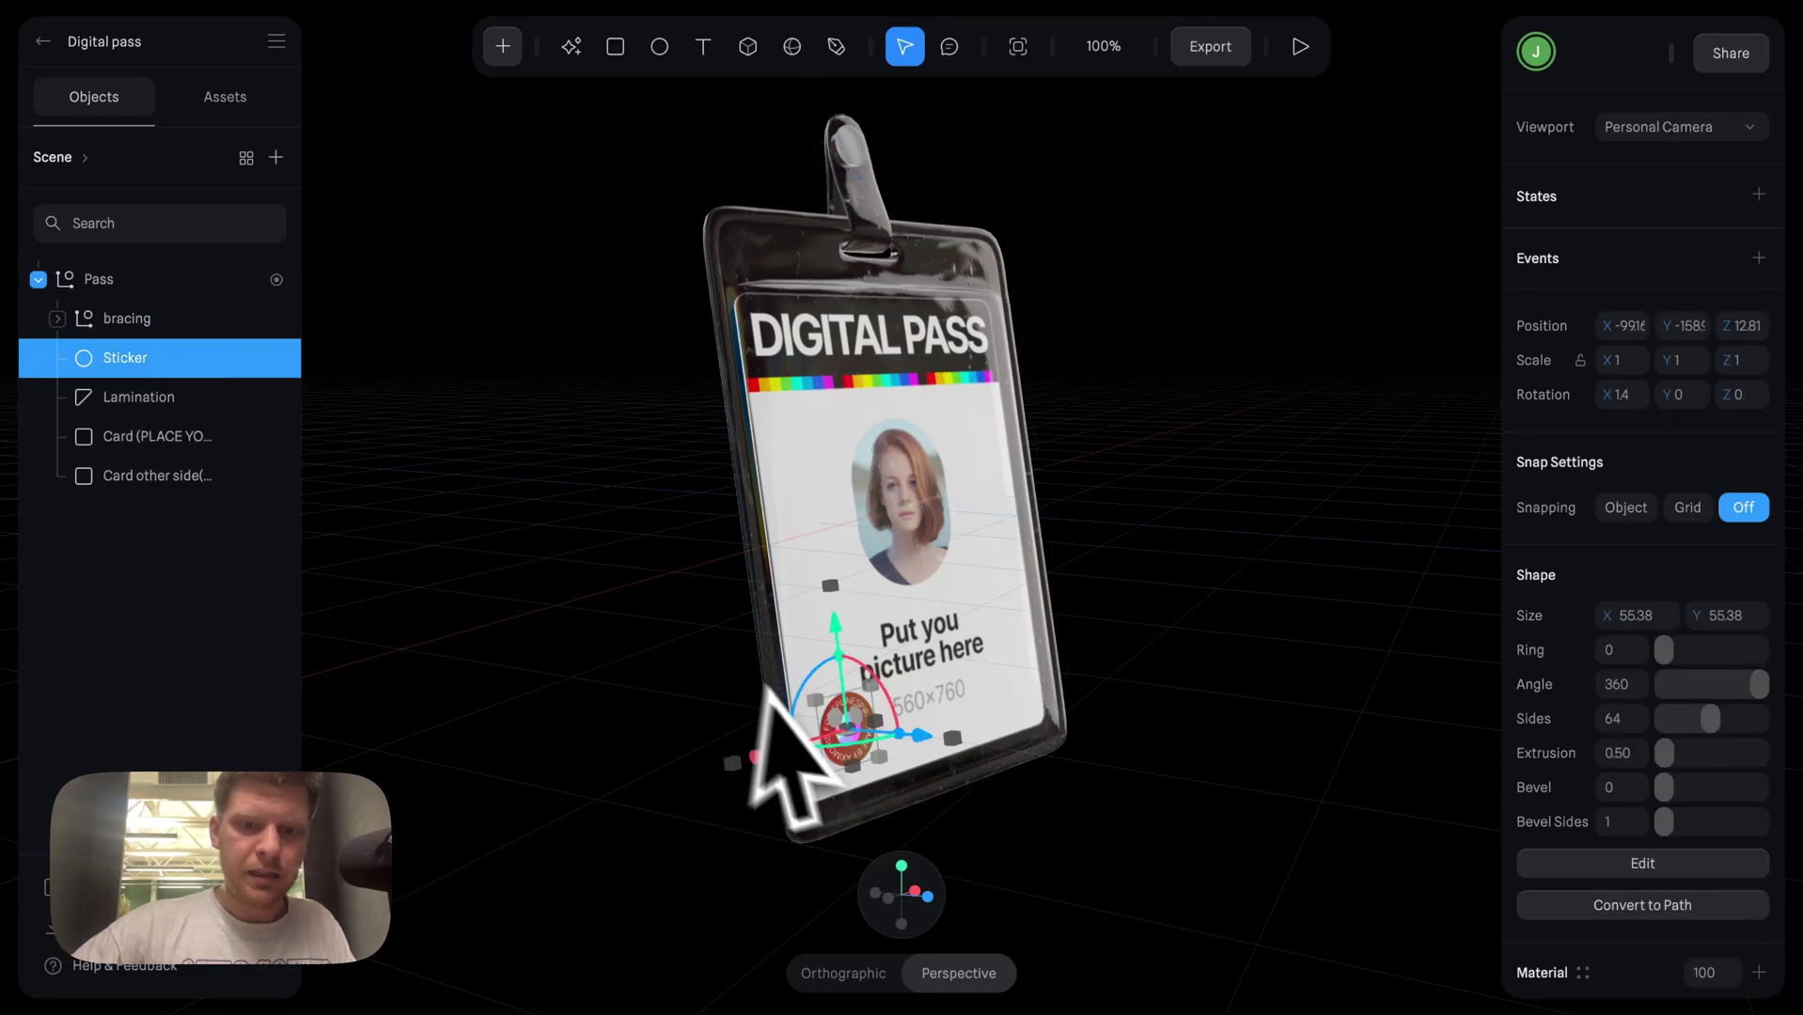
pyautogui.click(155, 408)
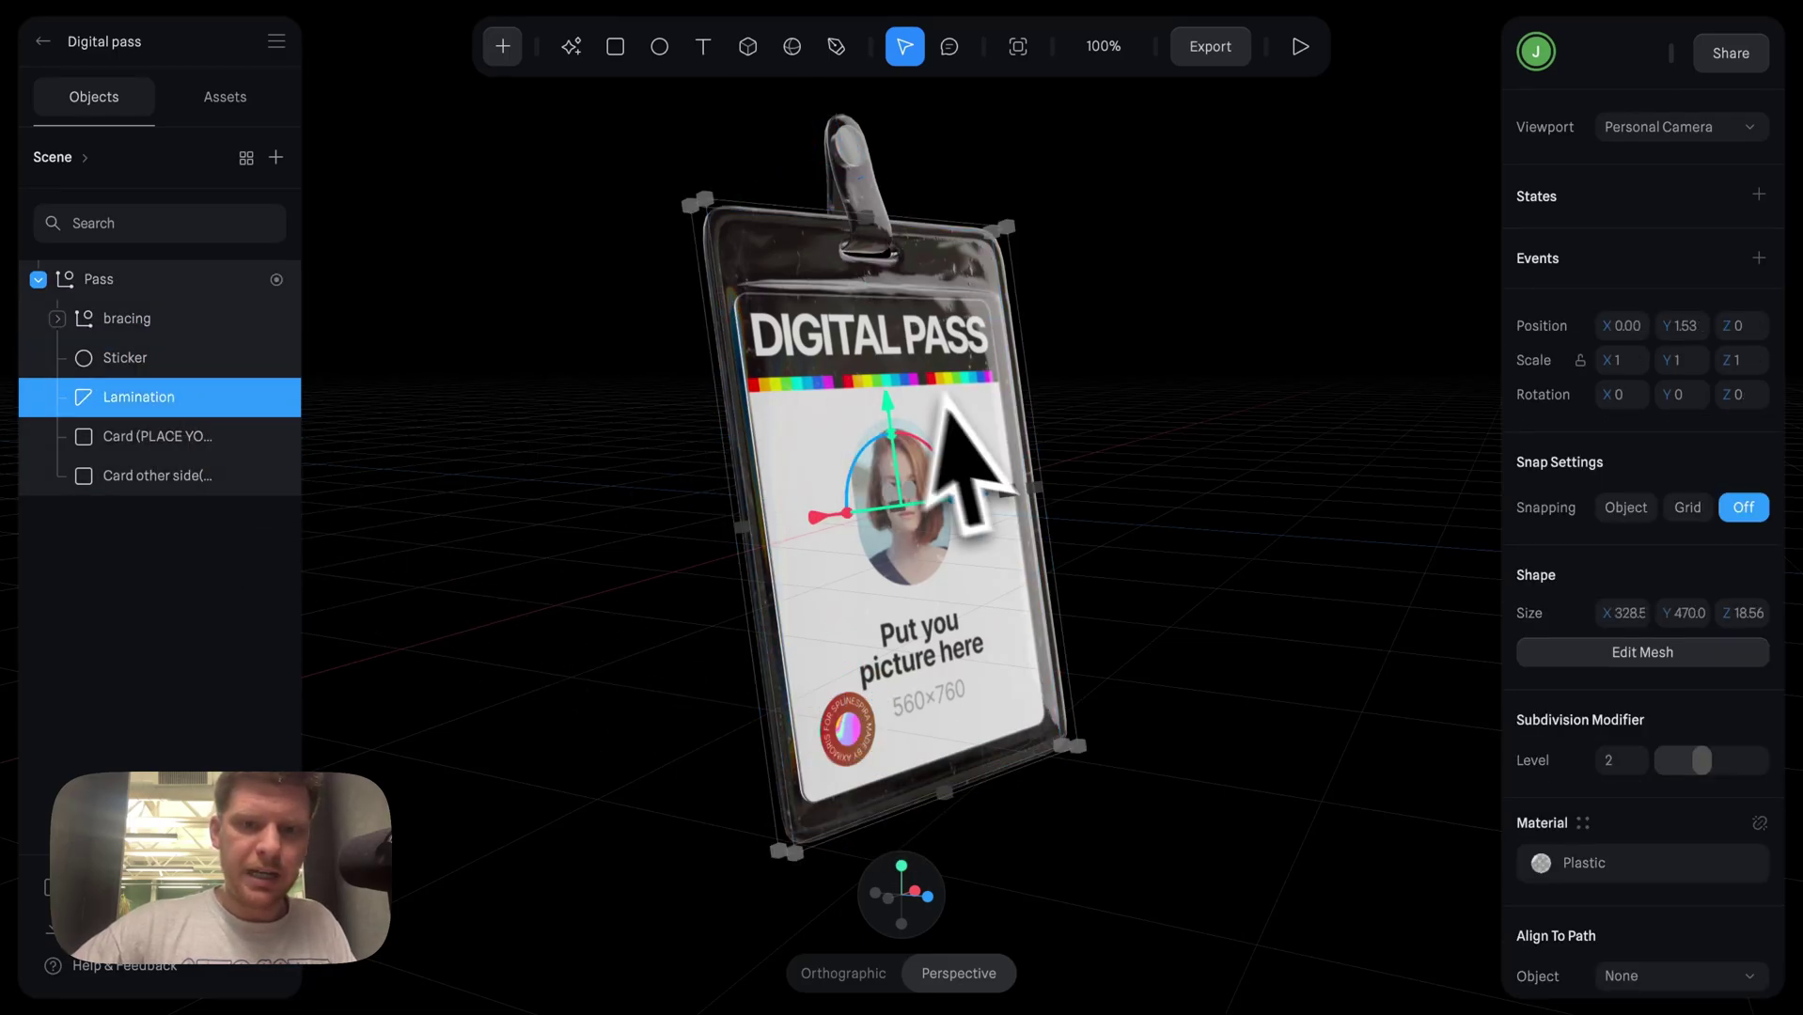
pyautogui.moveTo(918, 489); pyautogui.dragTo(705, 487)
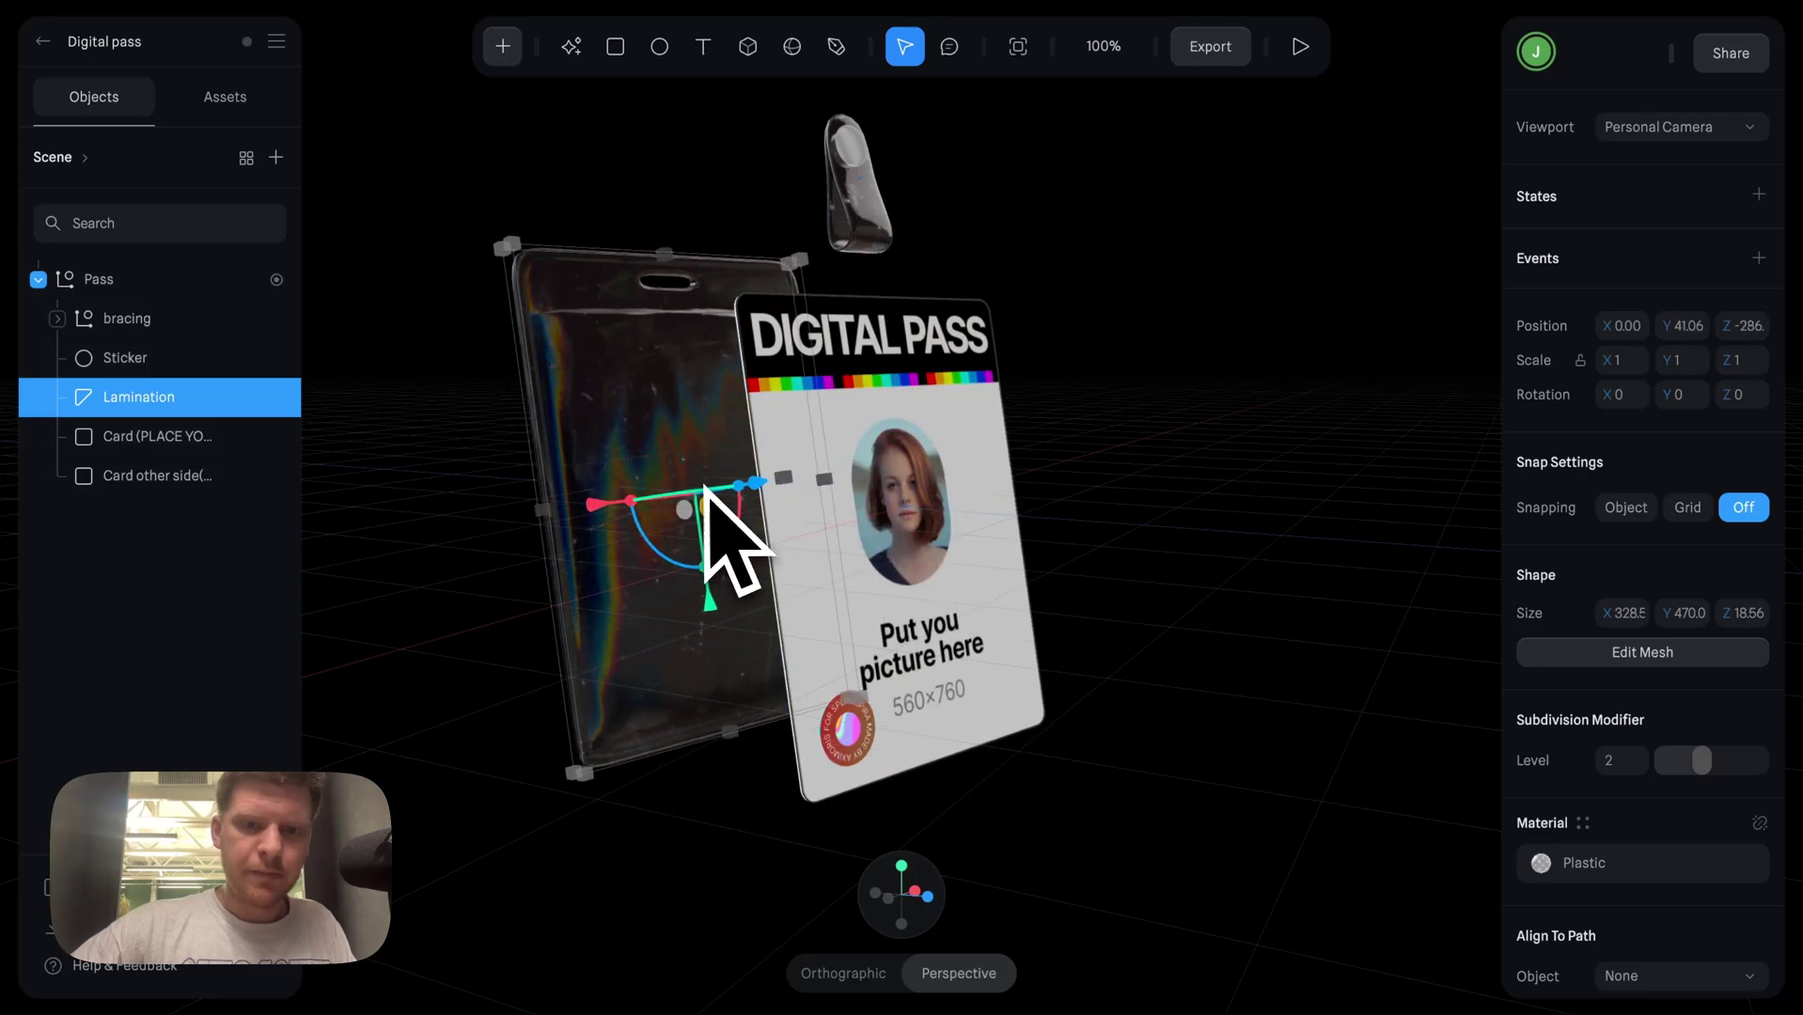
pyautogui.hotkey('ctrl', 'z')
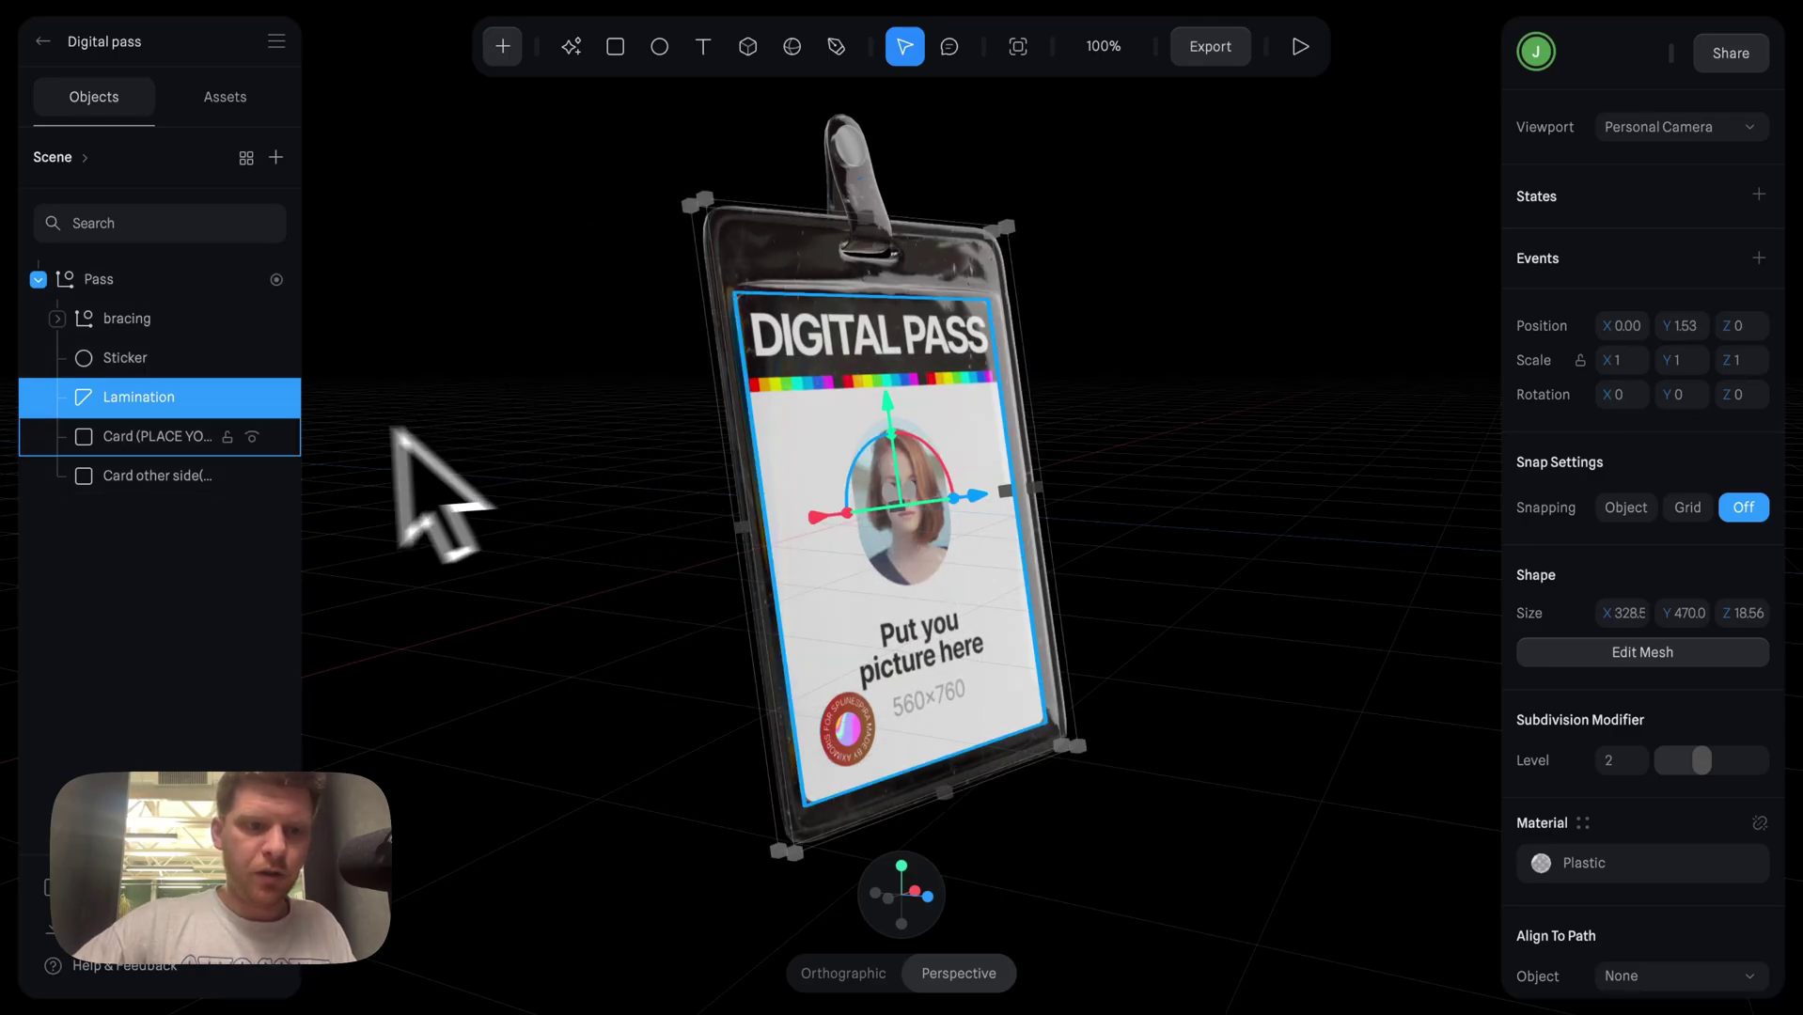
# - Select the front Card object, read its full name, and orbit the badge to face the card
pyautogui.click(155, 436)
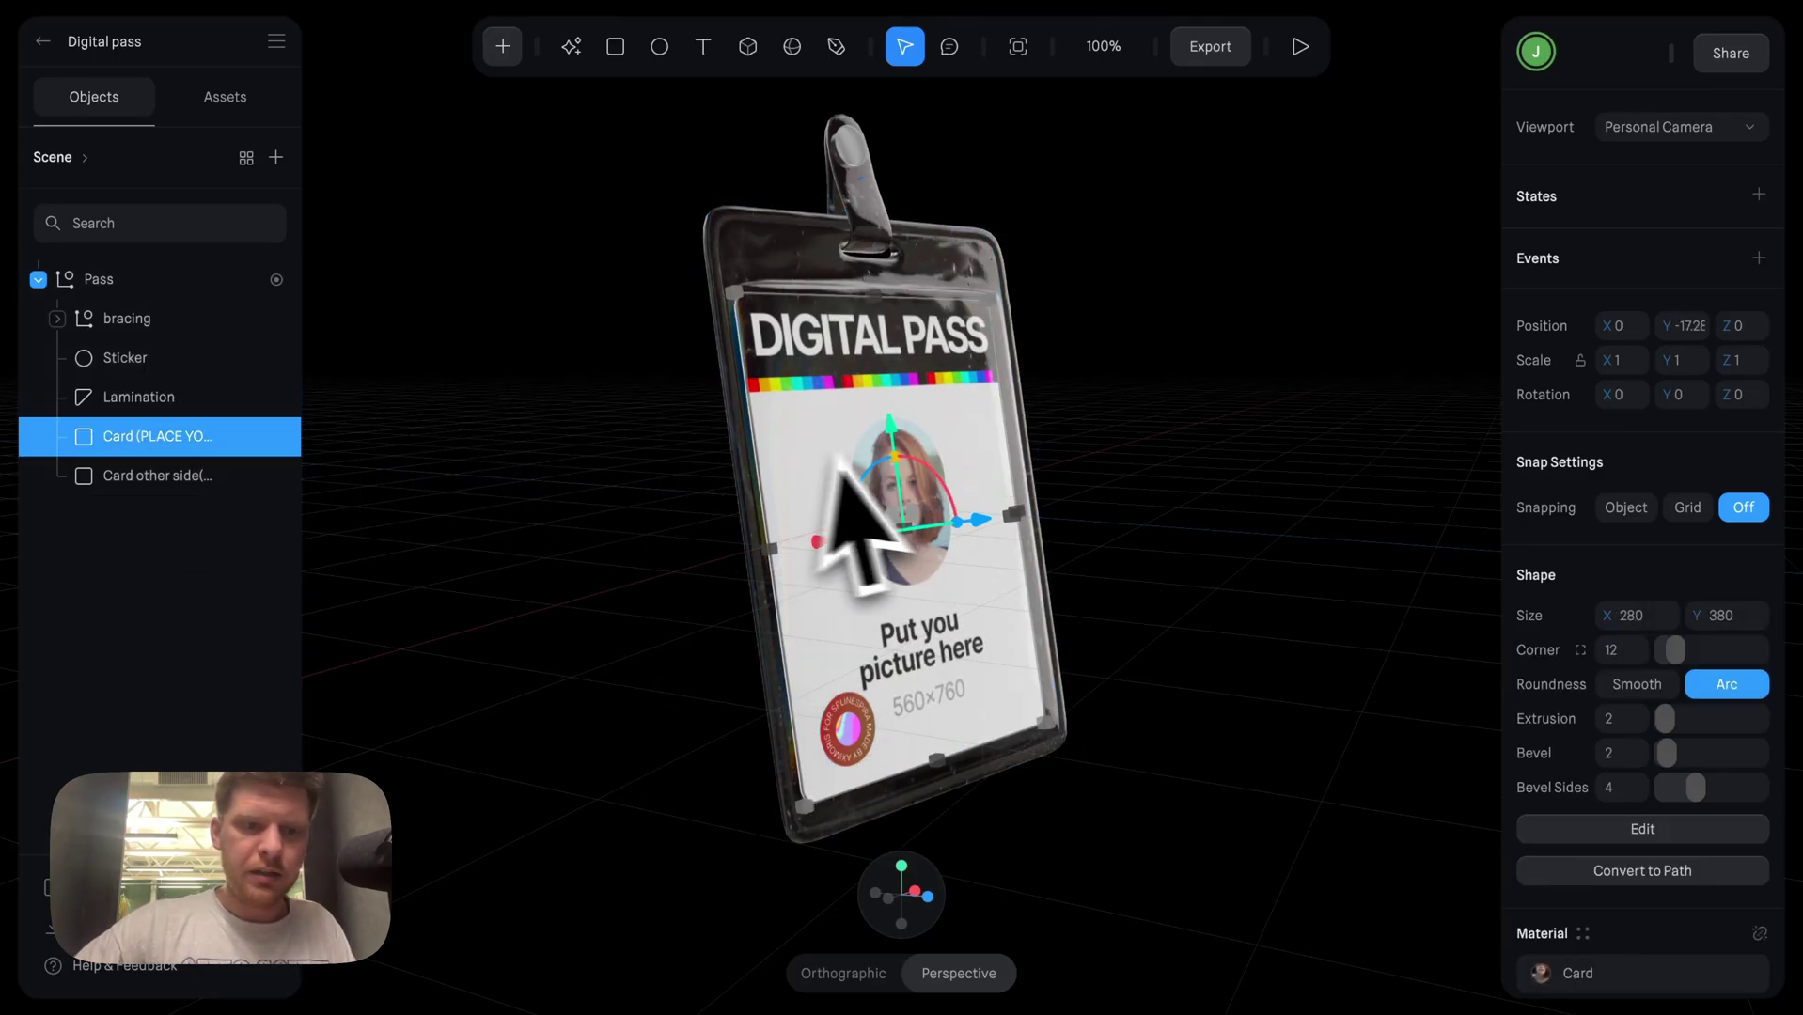
pyautogui.doubleClick(196, 437)
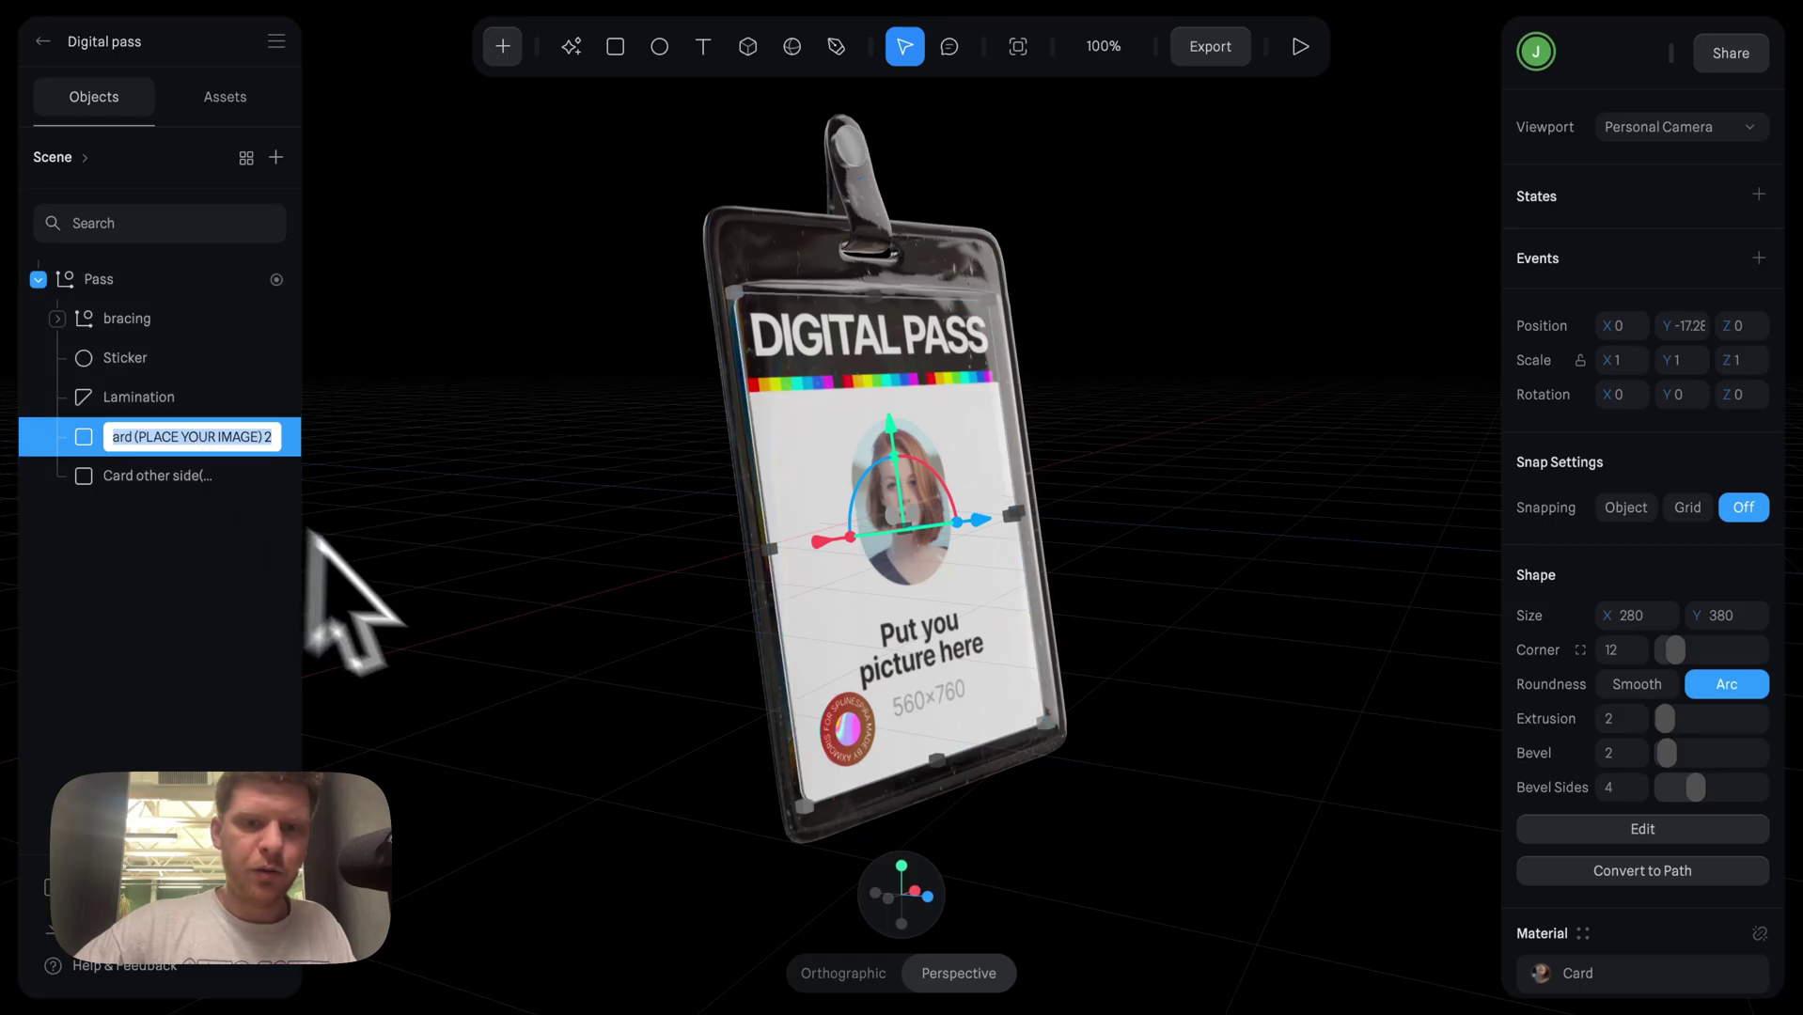
pyautogui.click(592, 583)
pyautogui.click(155, 438)
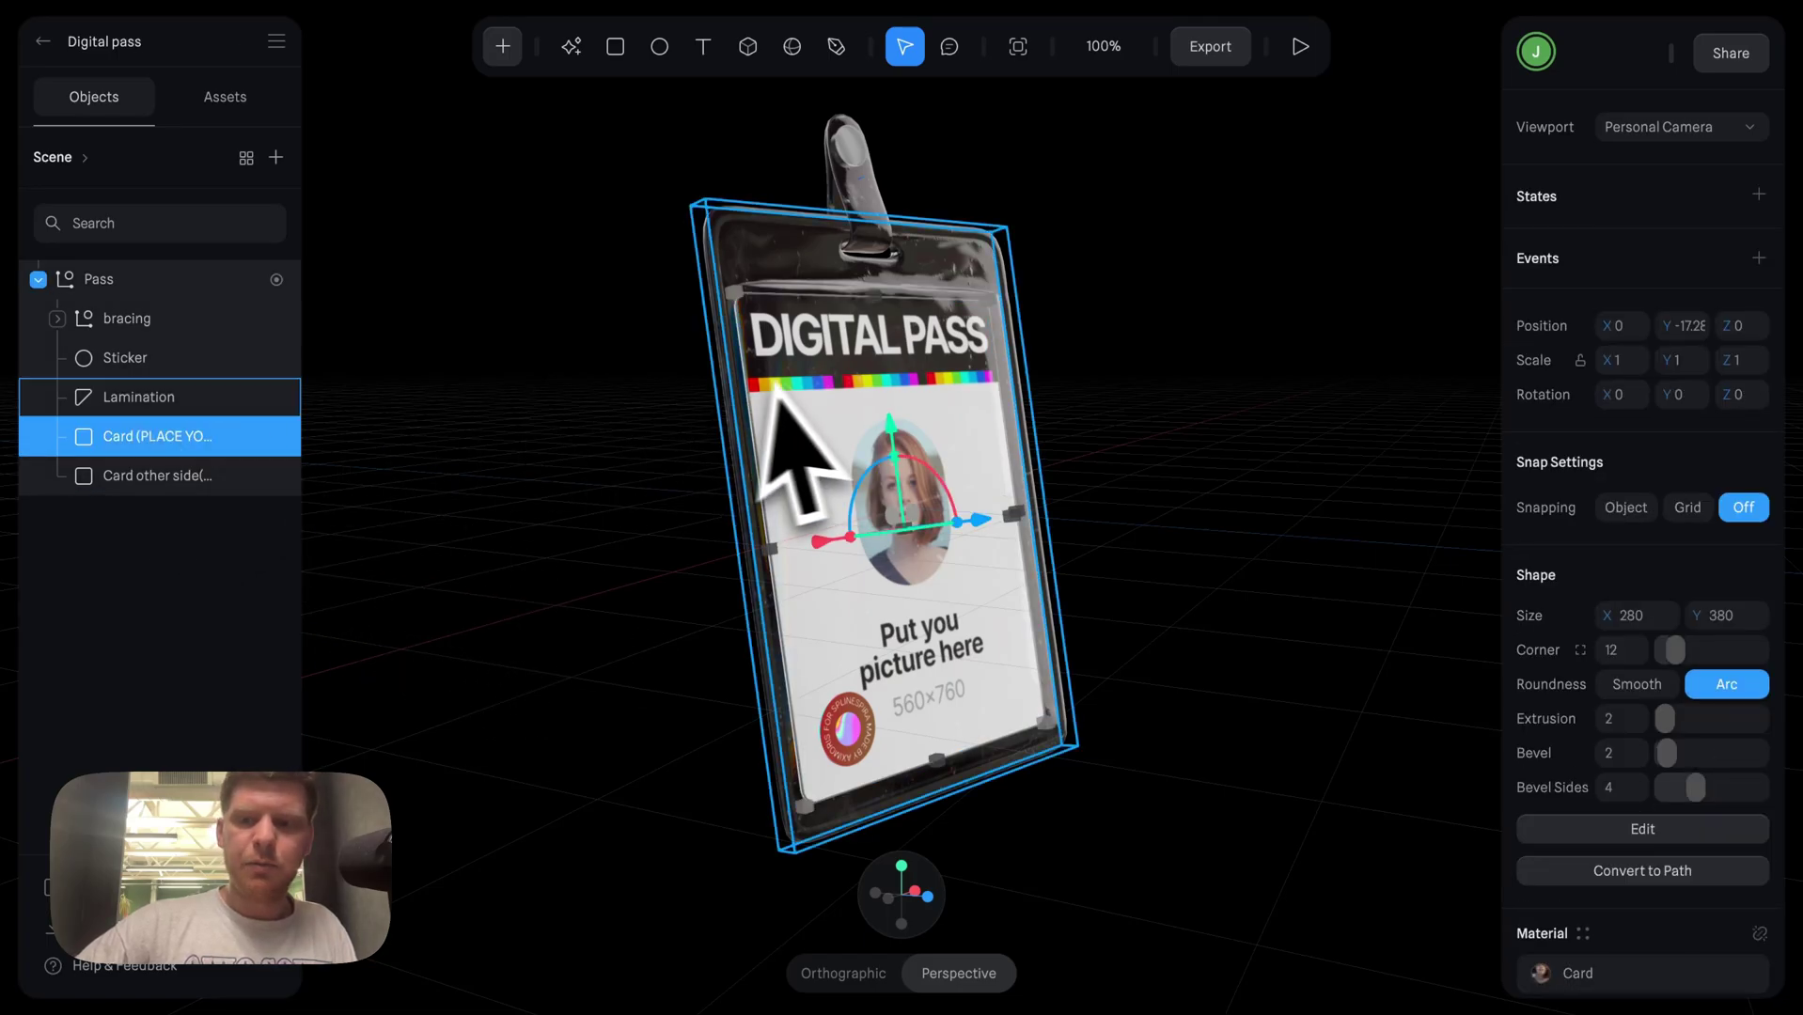
pyautogui.keyDown('alt'); pyautogui.moveTo(1303, 478); pyautogui.dragTo(1203, 481); pyautogui.keyUp('alt')
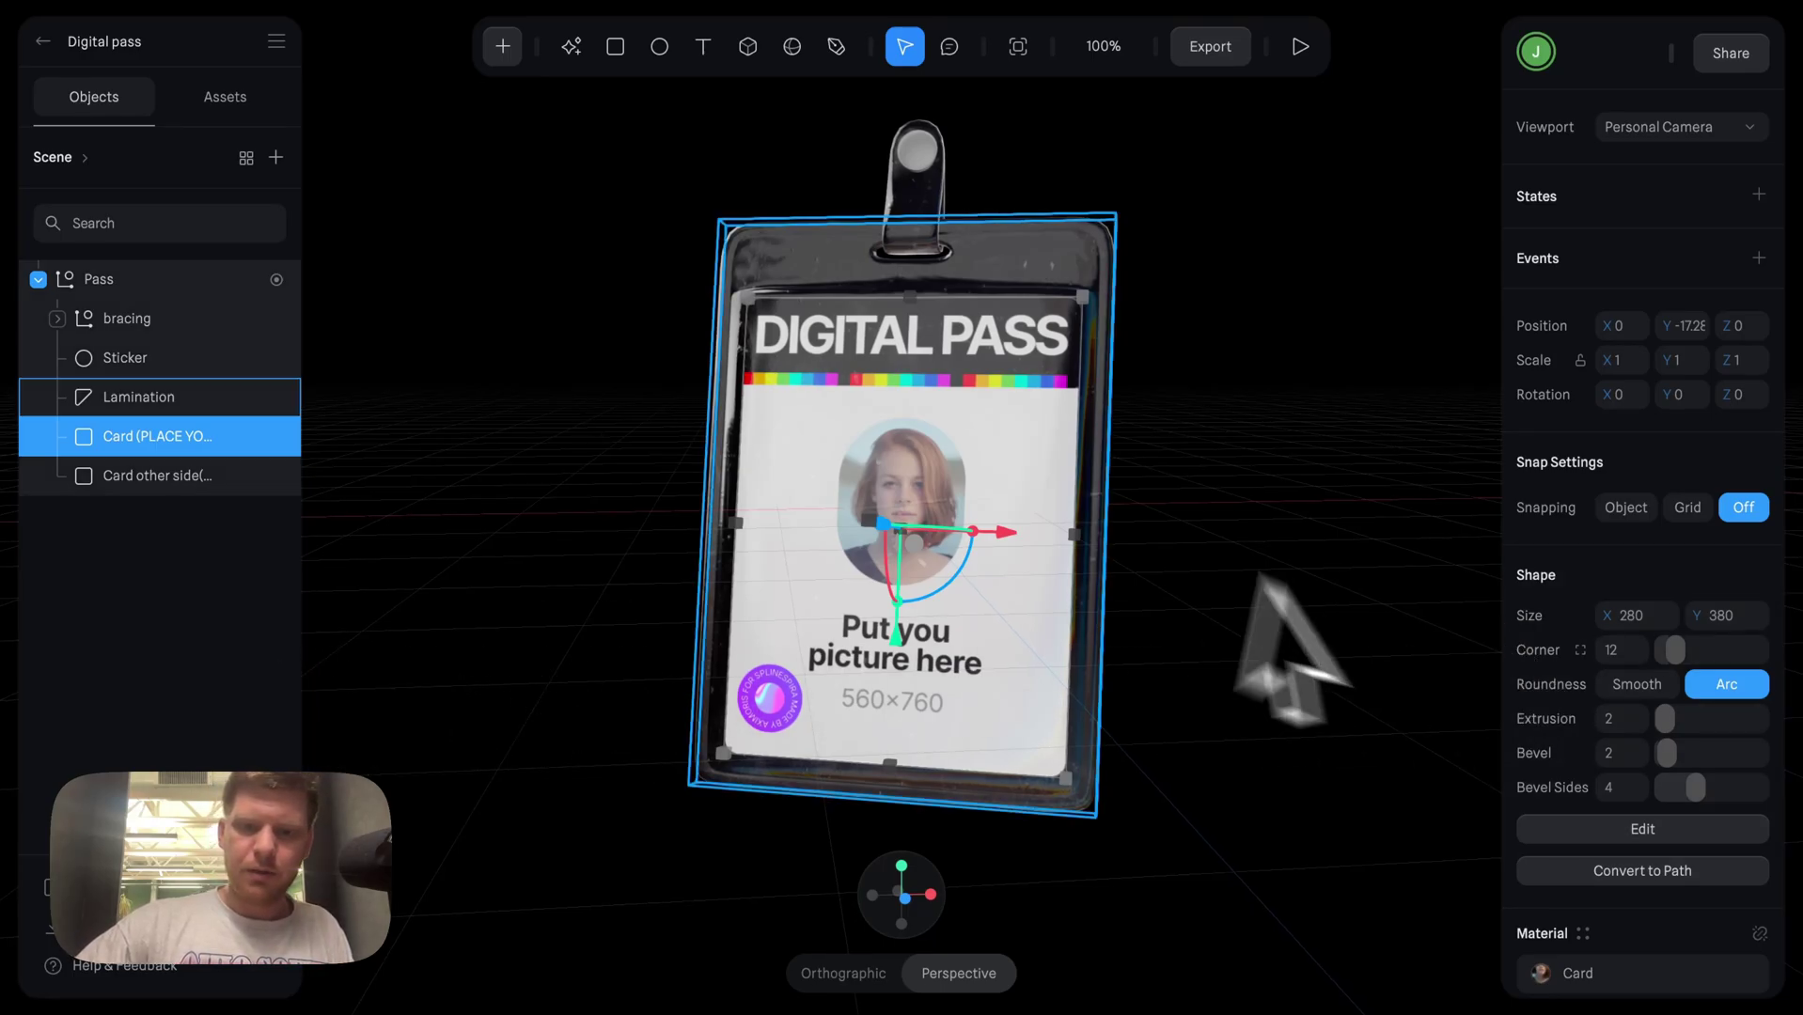
# - Open the Card material's Image layer and begin replacing its "Replace image" asset with a file from the computer
pyautogui.scroll(-3, 1589, 780)
pyautogui.click(1562, 735)
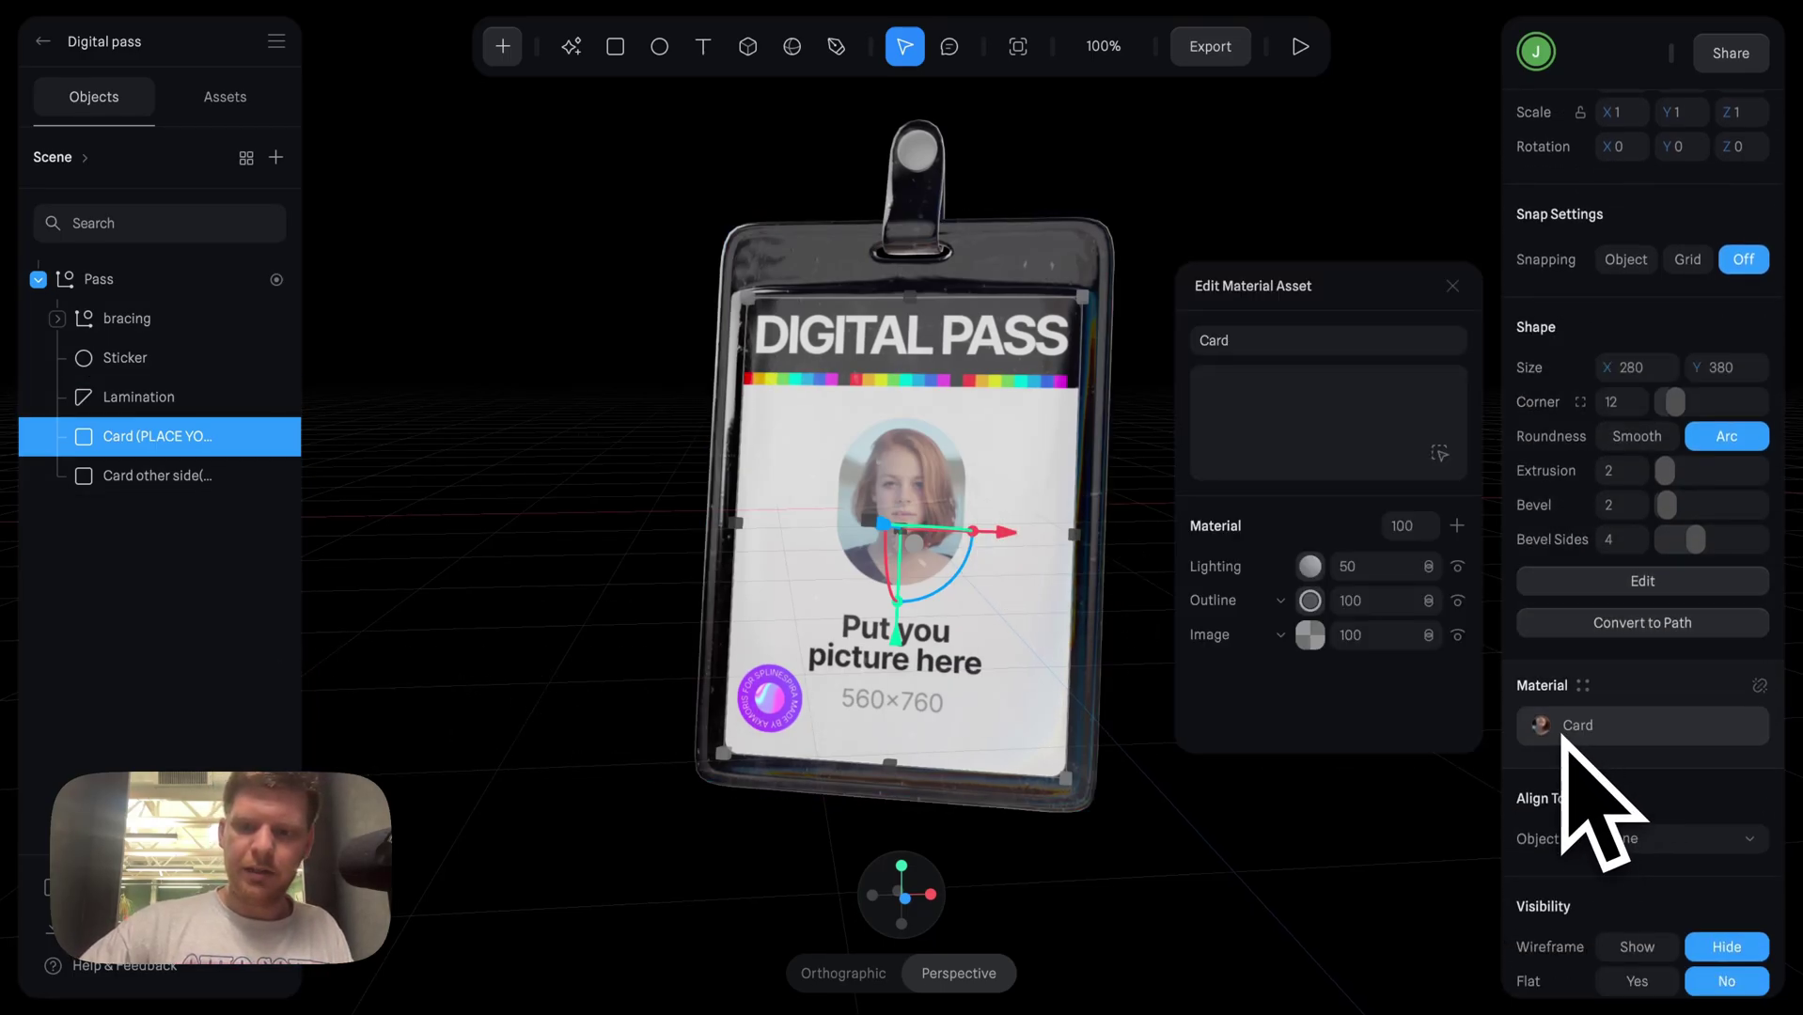
pyautogui.click(1311, 635)
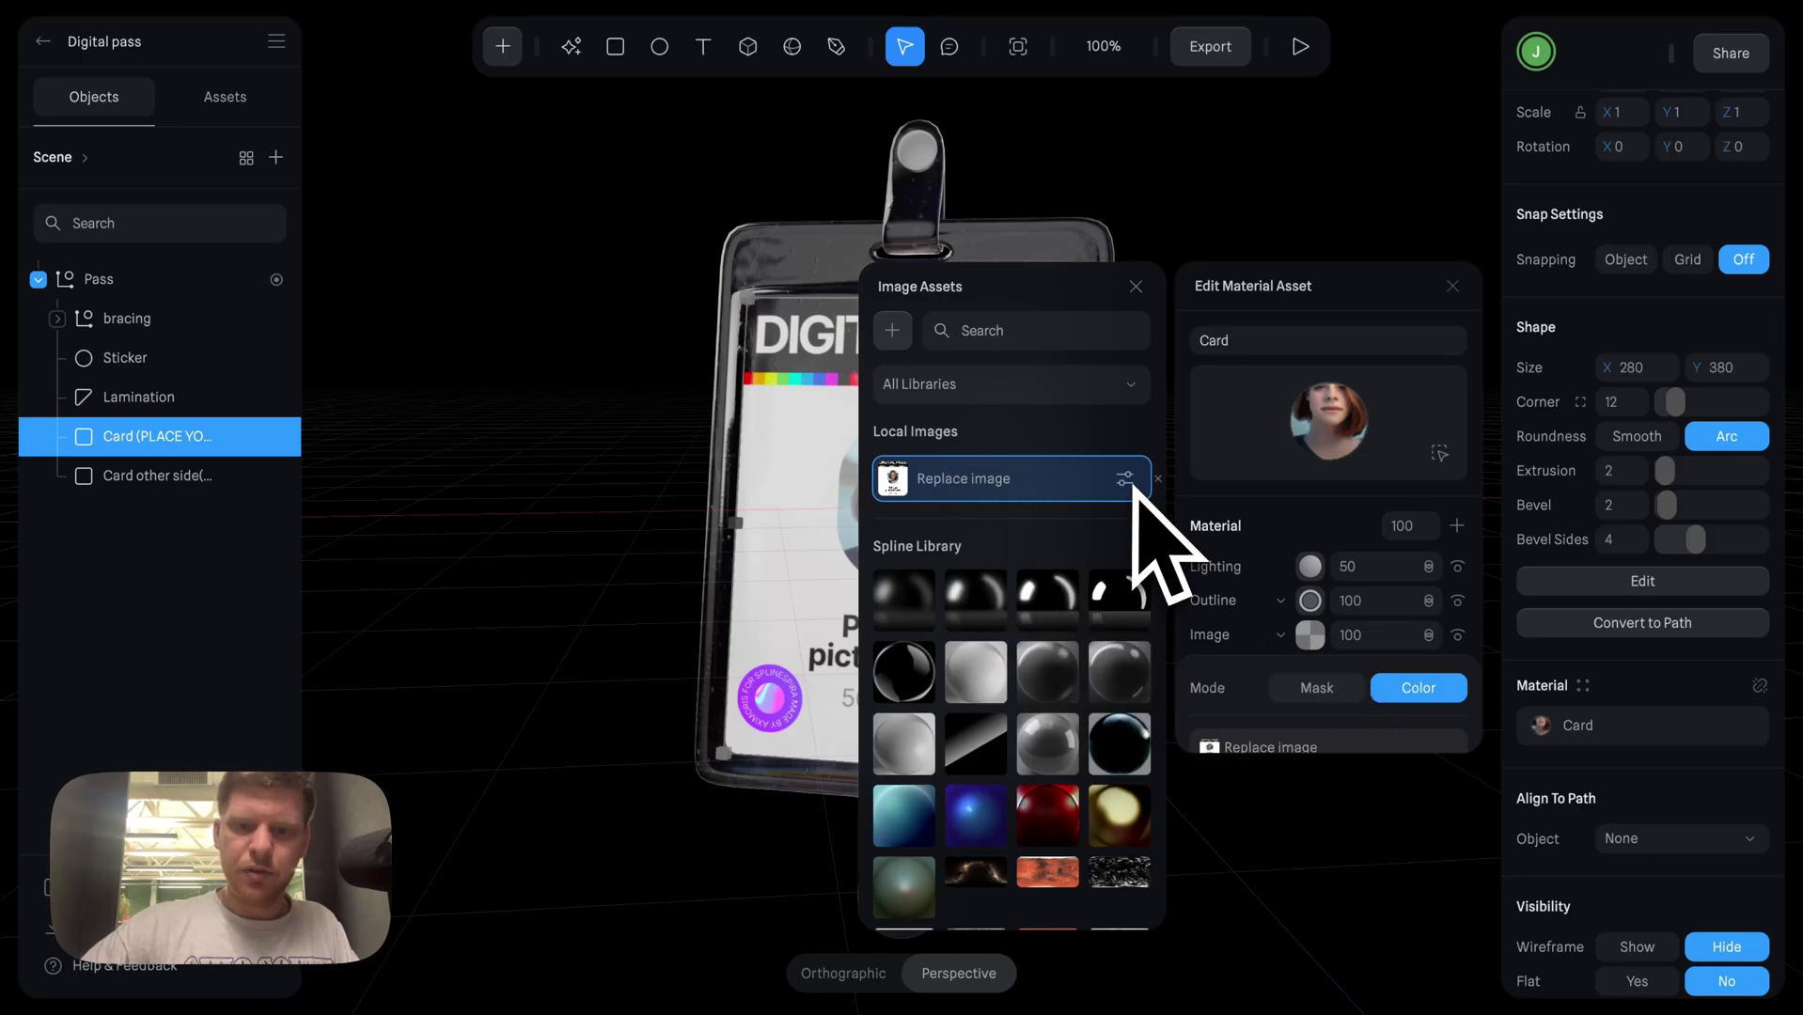
pyautogui.click(1127, 482)
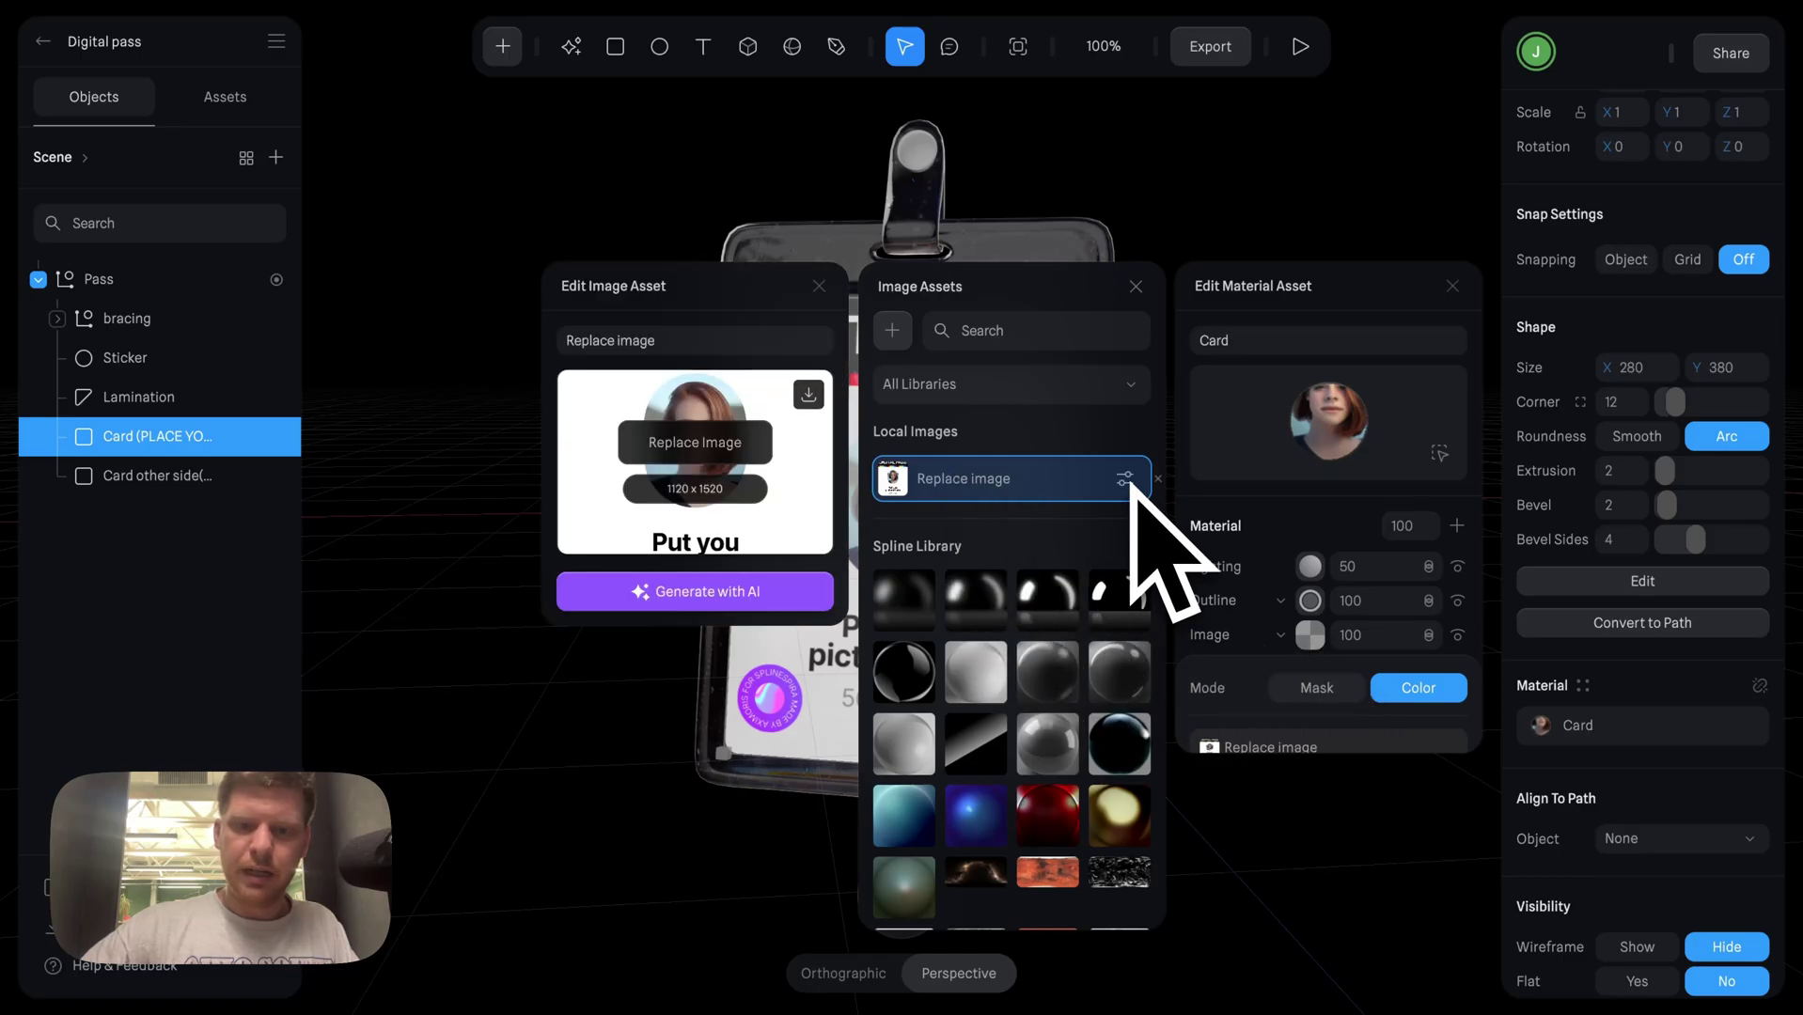
pyautogui.click(689, 458)
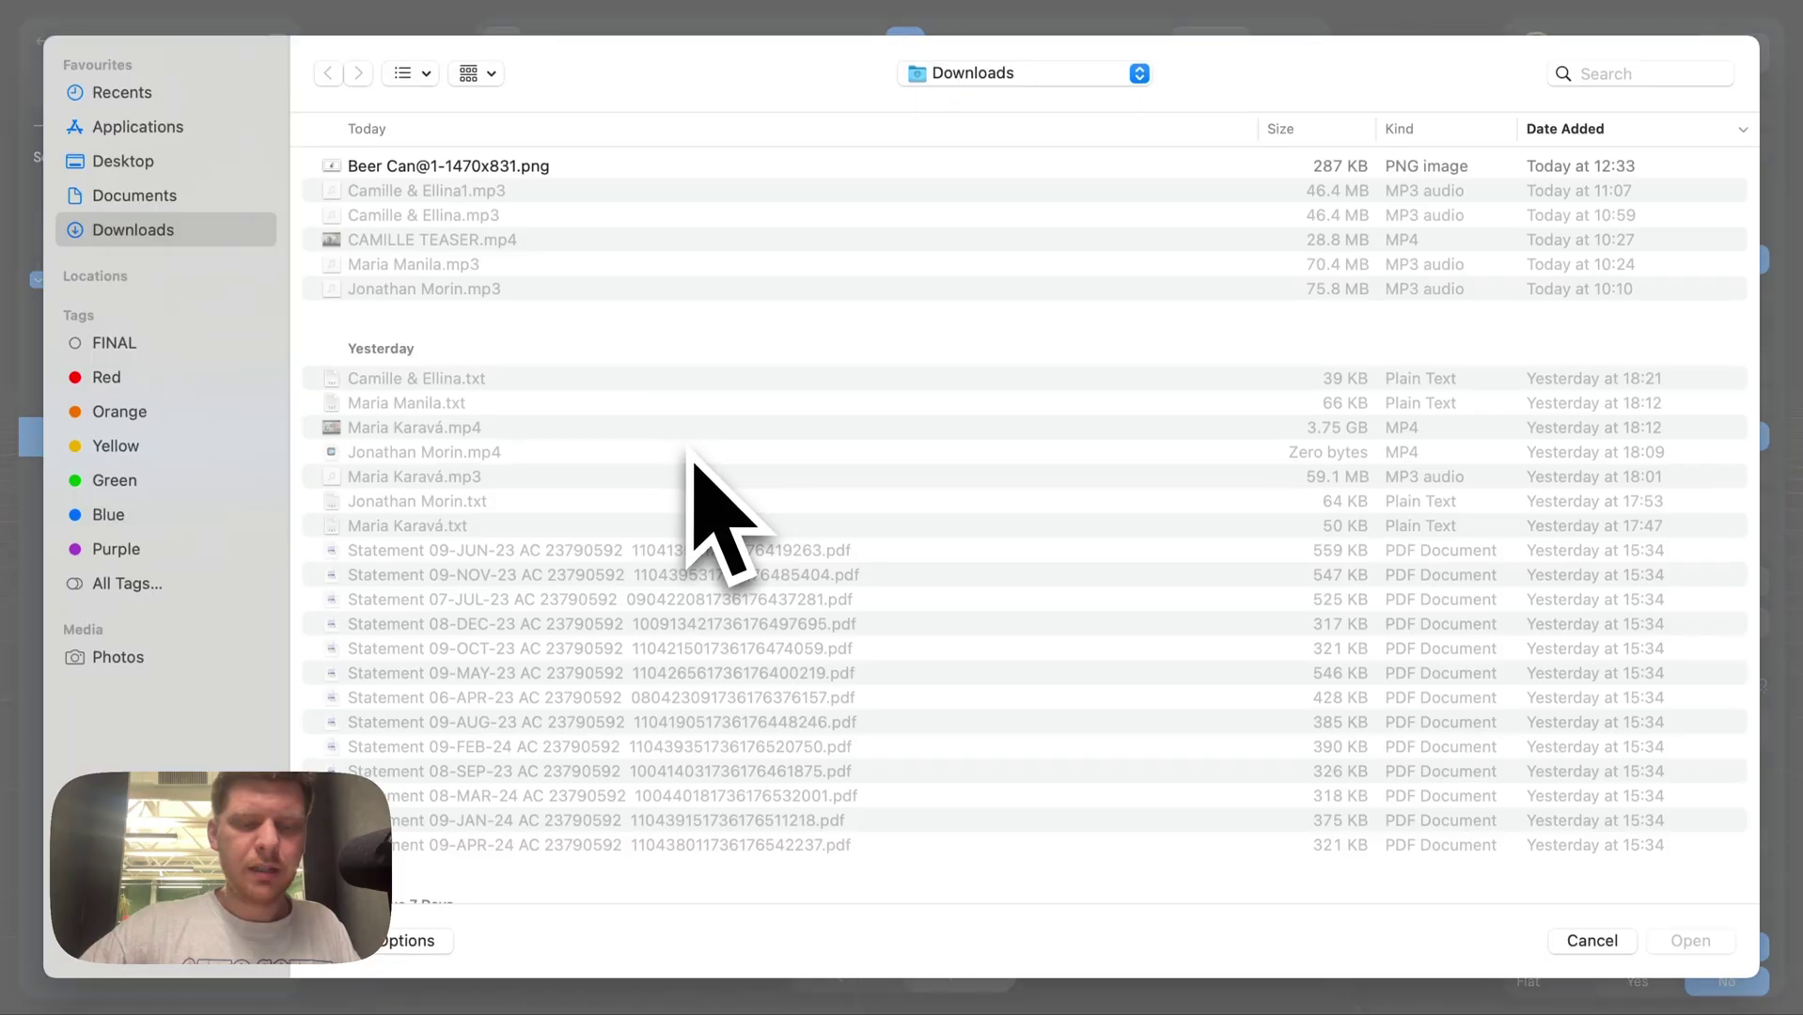
# - Search for a replacement picture by a first name and return to the Downloads folder
pyautogui.click(1656, 83)
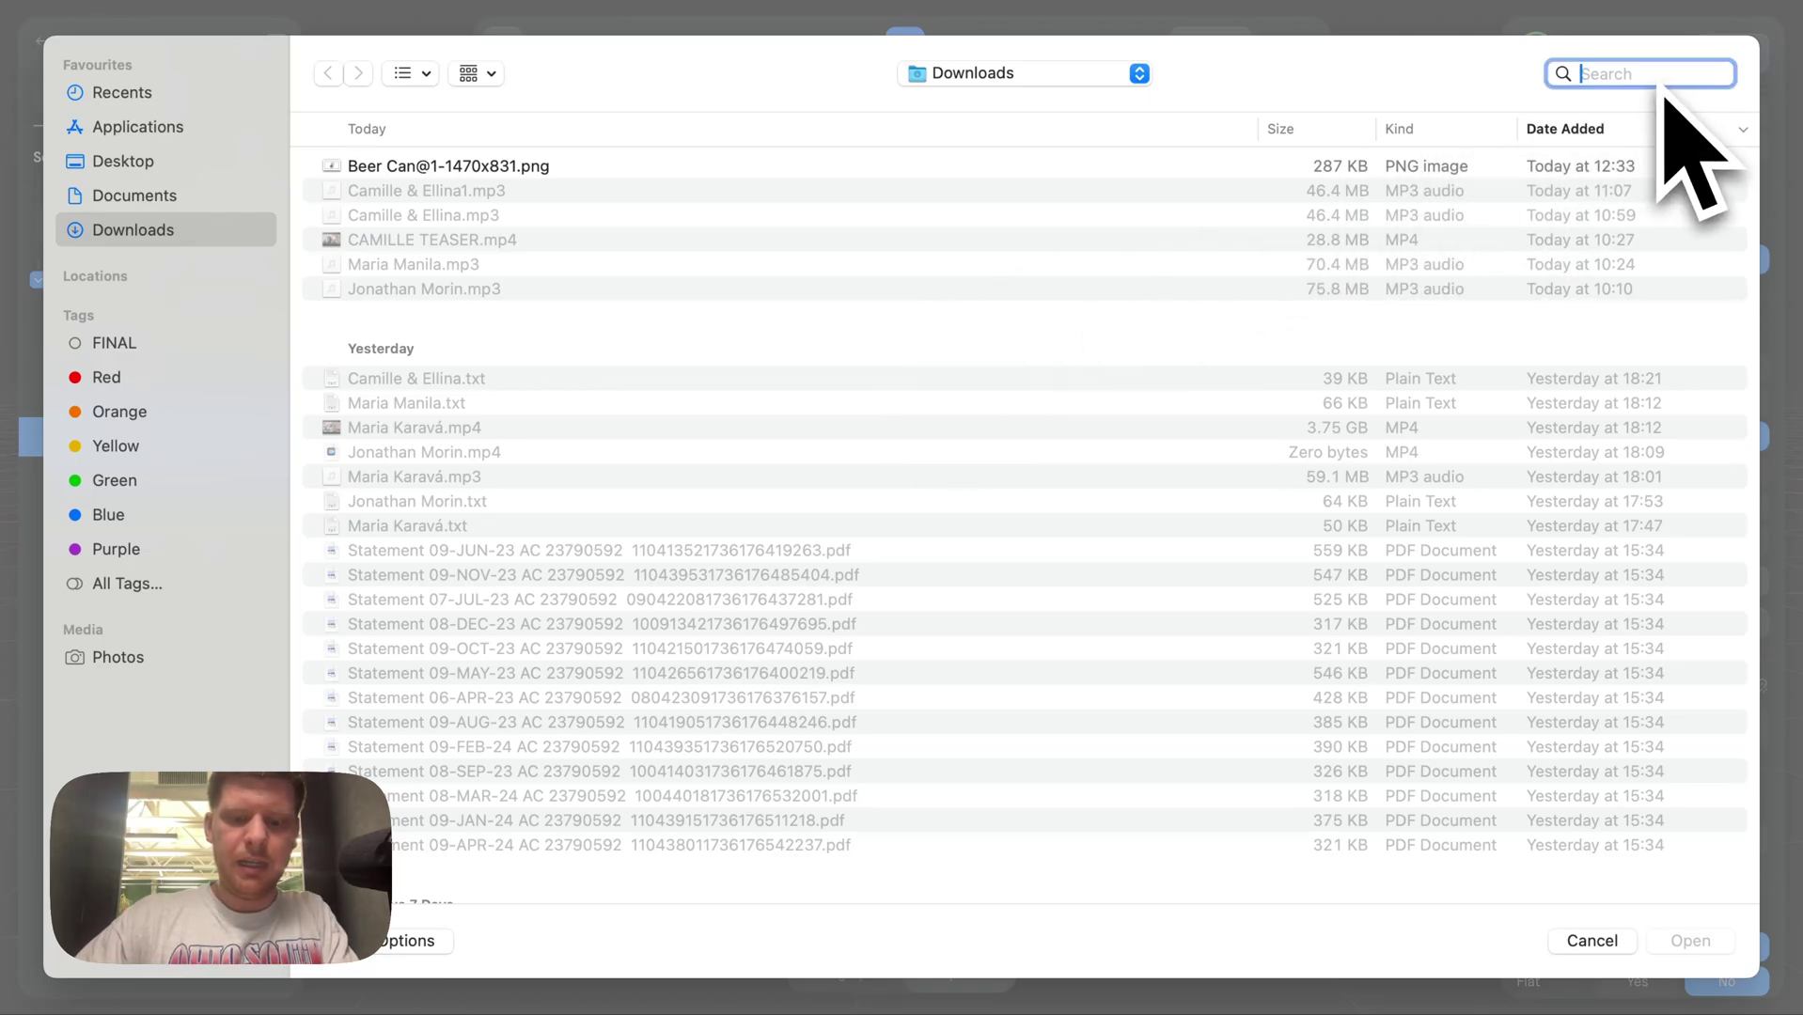
pyautogui.write('jack')
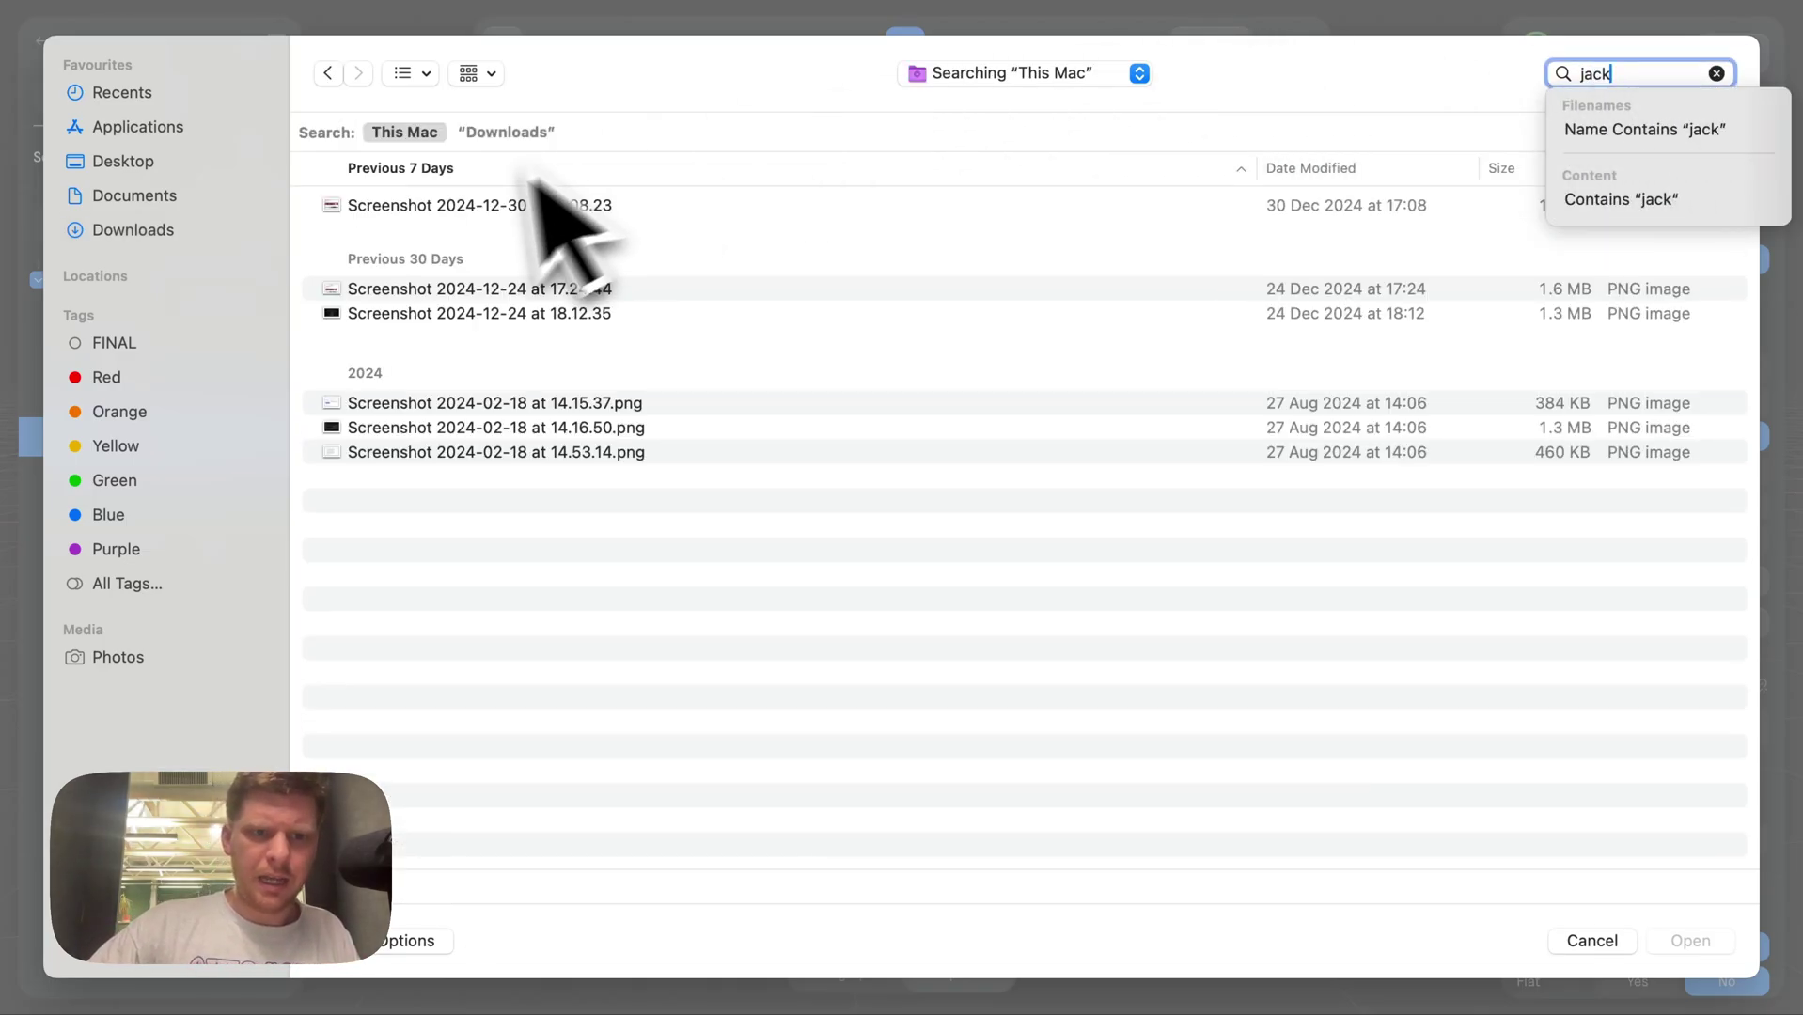
pyautogui.click(162, 232)
pyautogui.write('j')
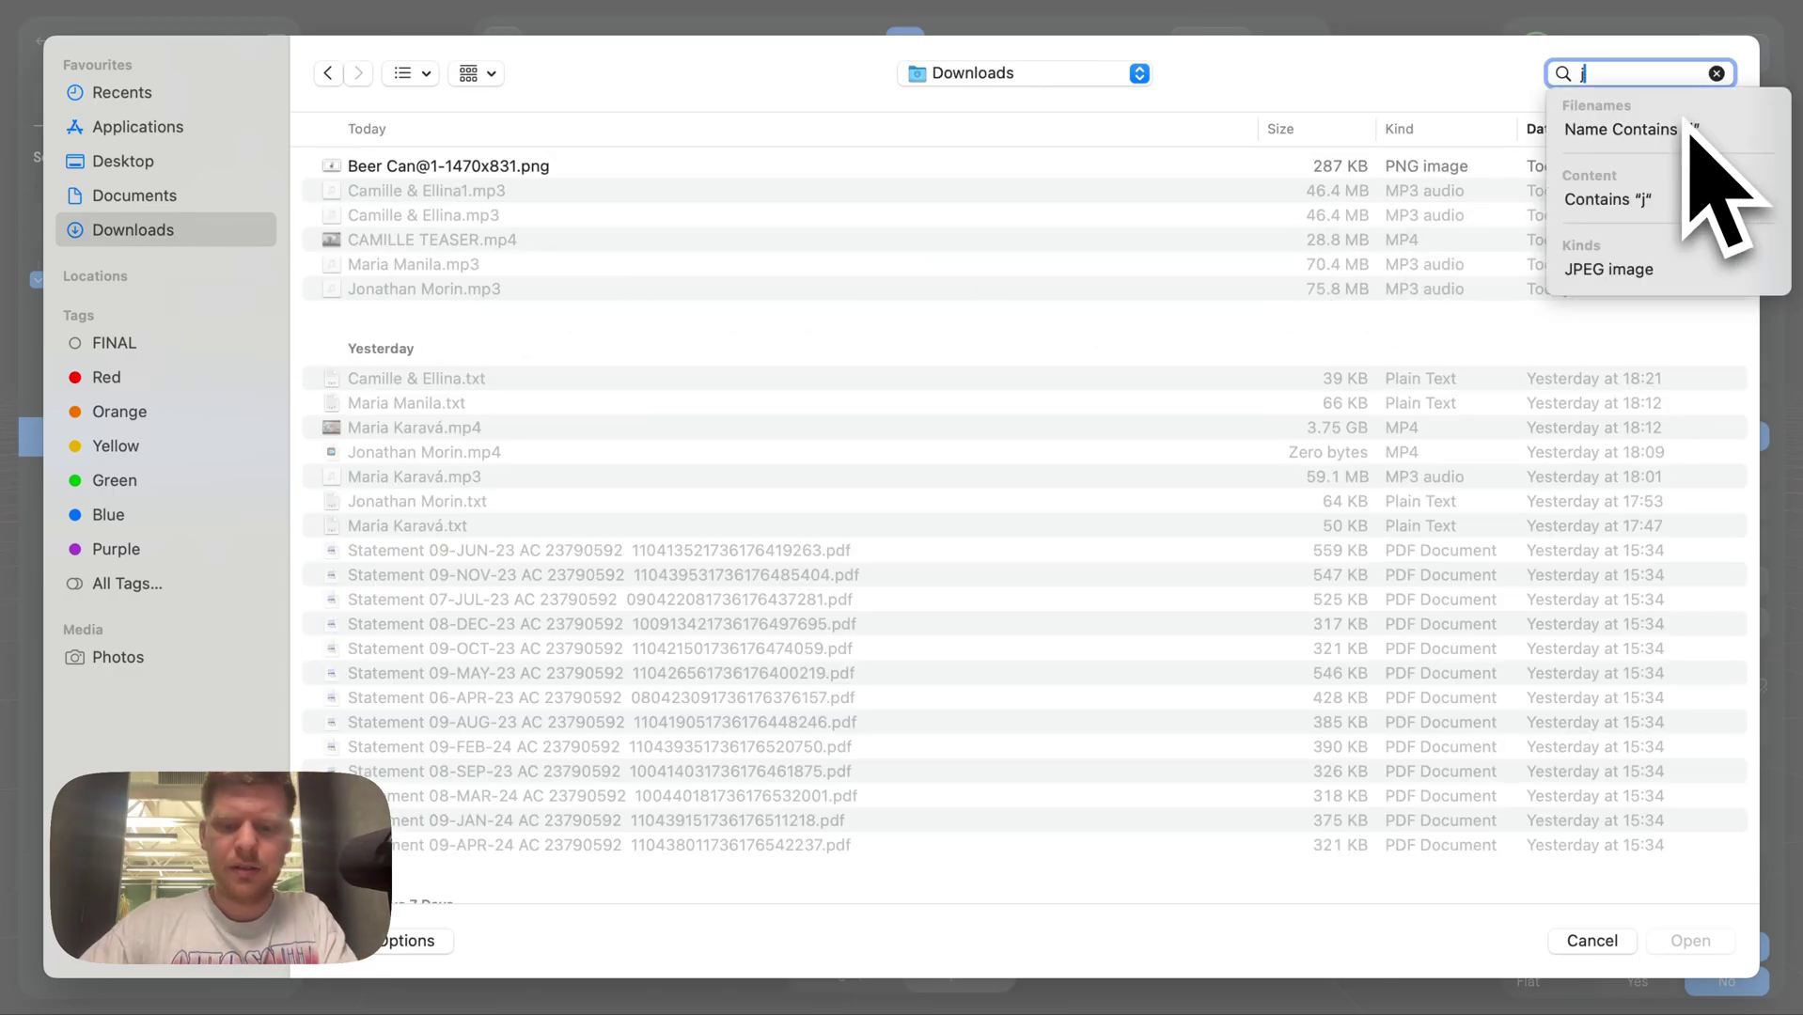
pyautogui.write('a')
pyautogui.press('BackSpace')
pyautogui.press('BackSpace')
# - Search the files for "face", replace the card's image with lol.jpg, and close the material and image editors
pyautogui.write('face')
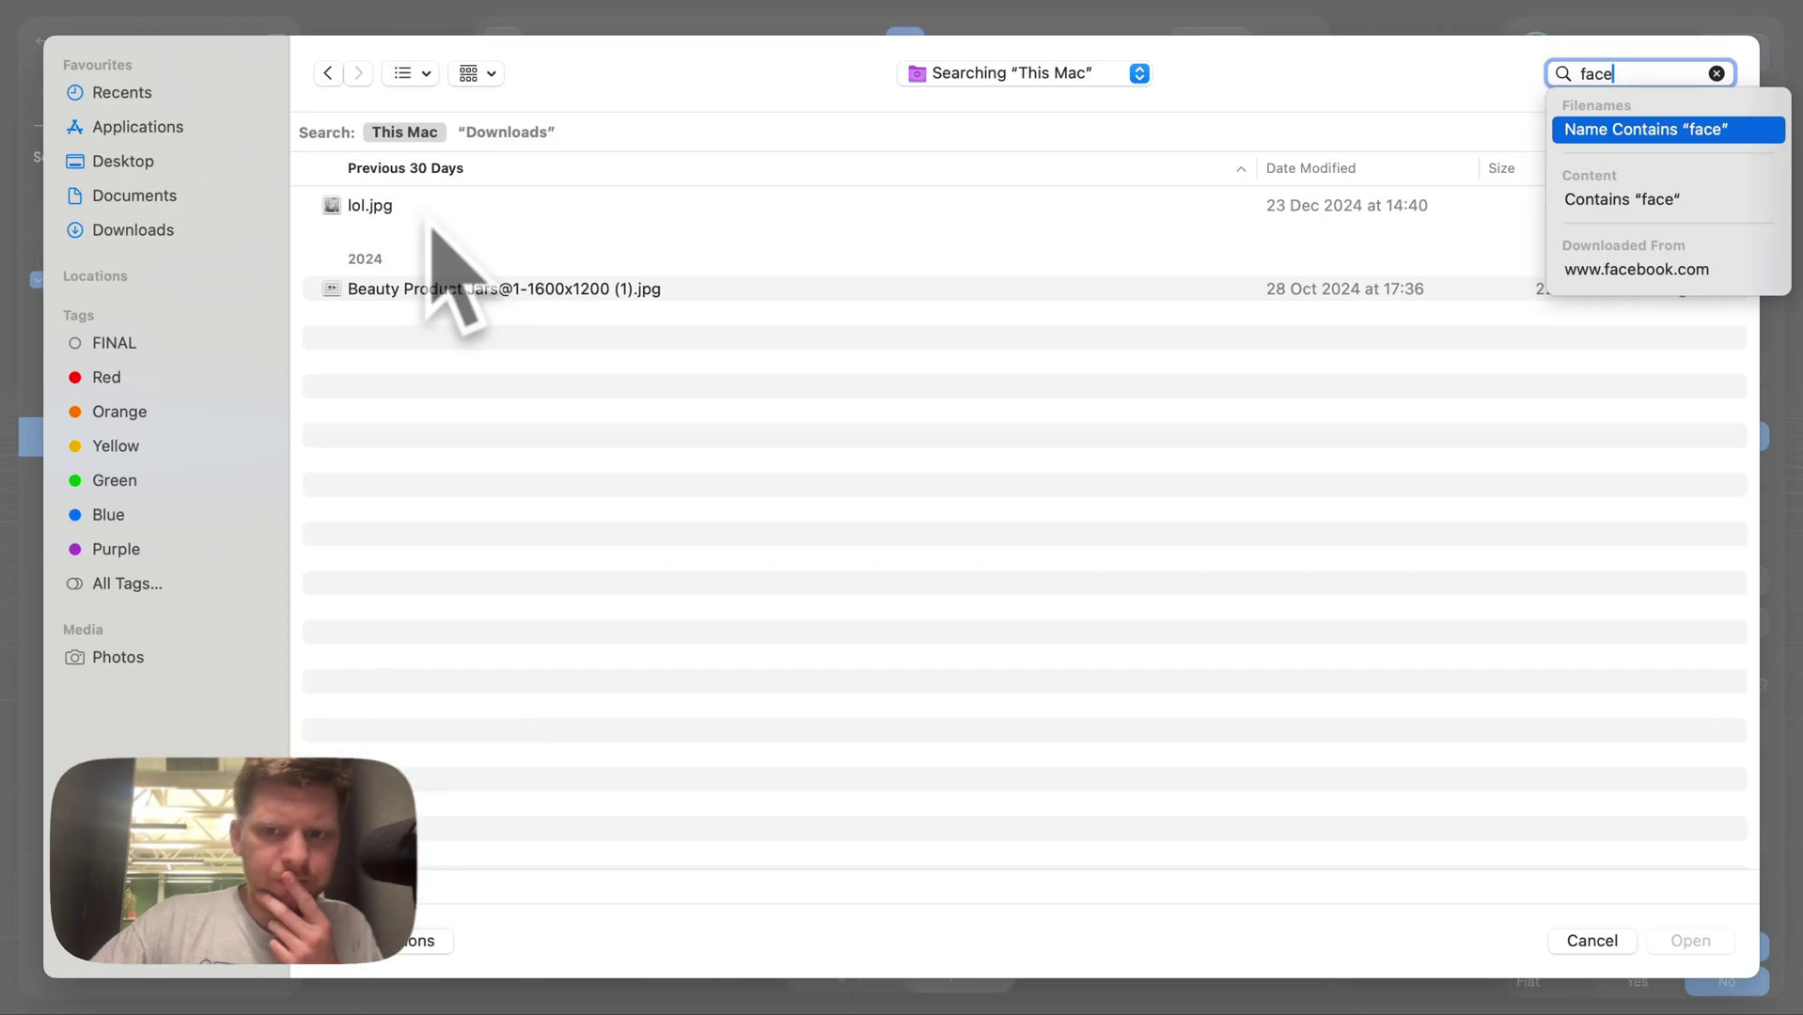
pyautogui.click(433, 209)
pyautogui.click(1689, 941)
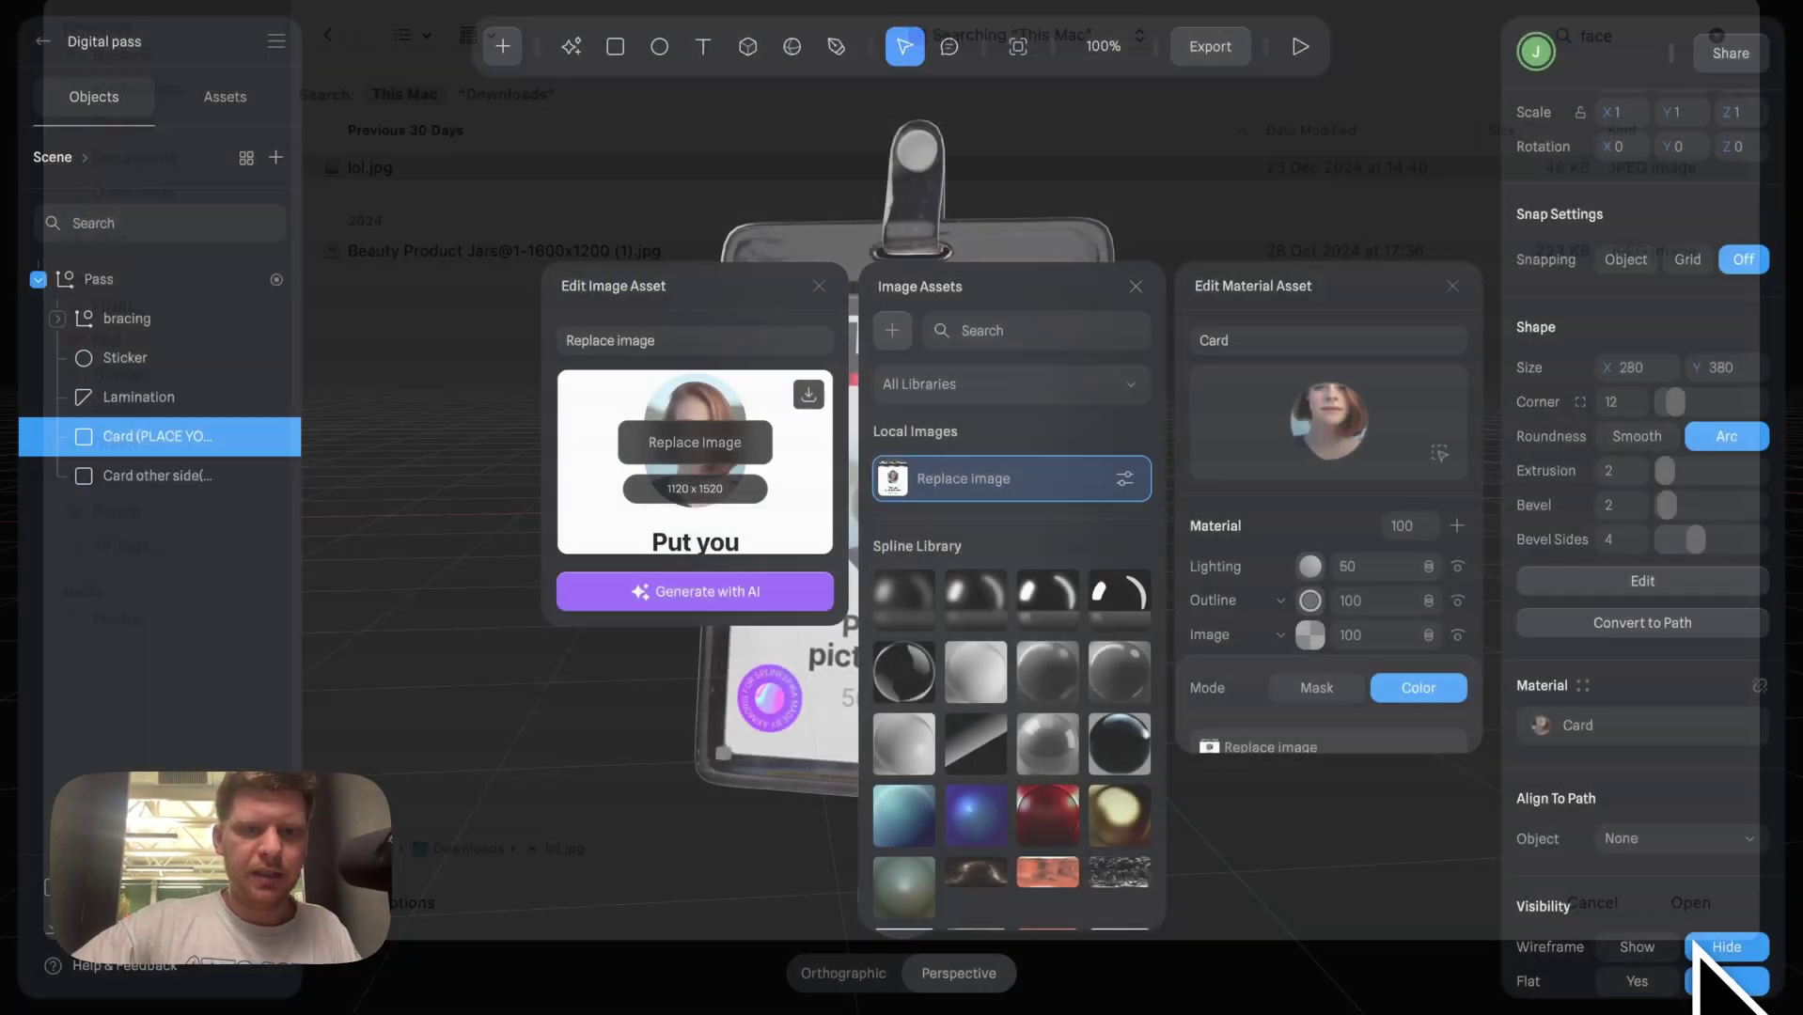
pyautogui.click(821, 287)
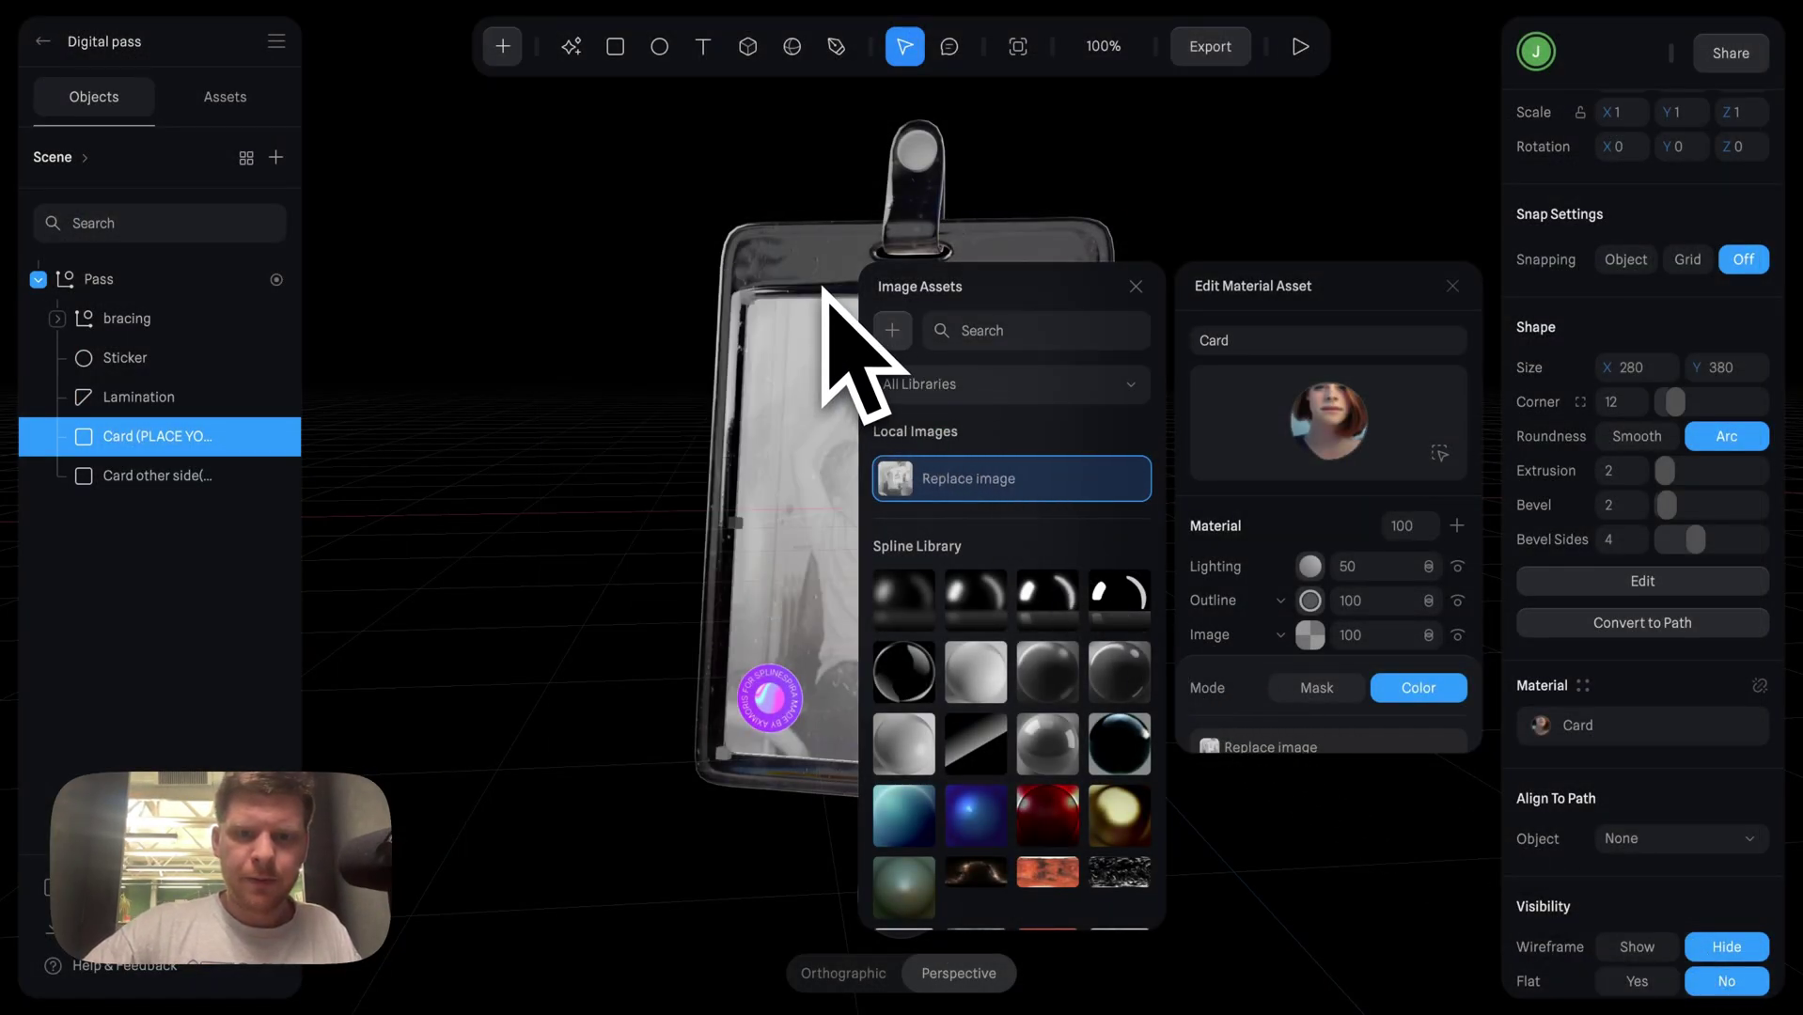
pyautogui.click(1137, 287)
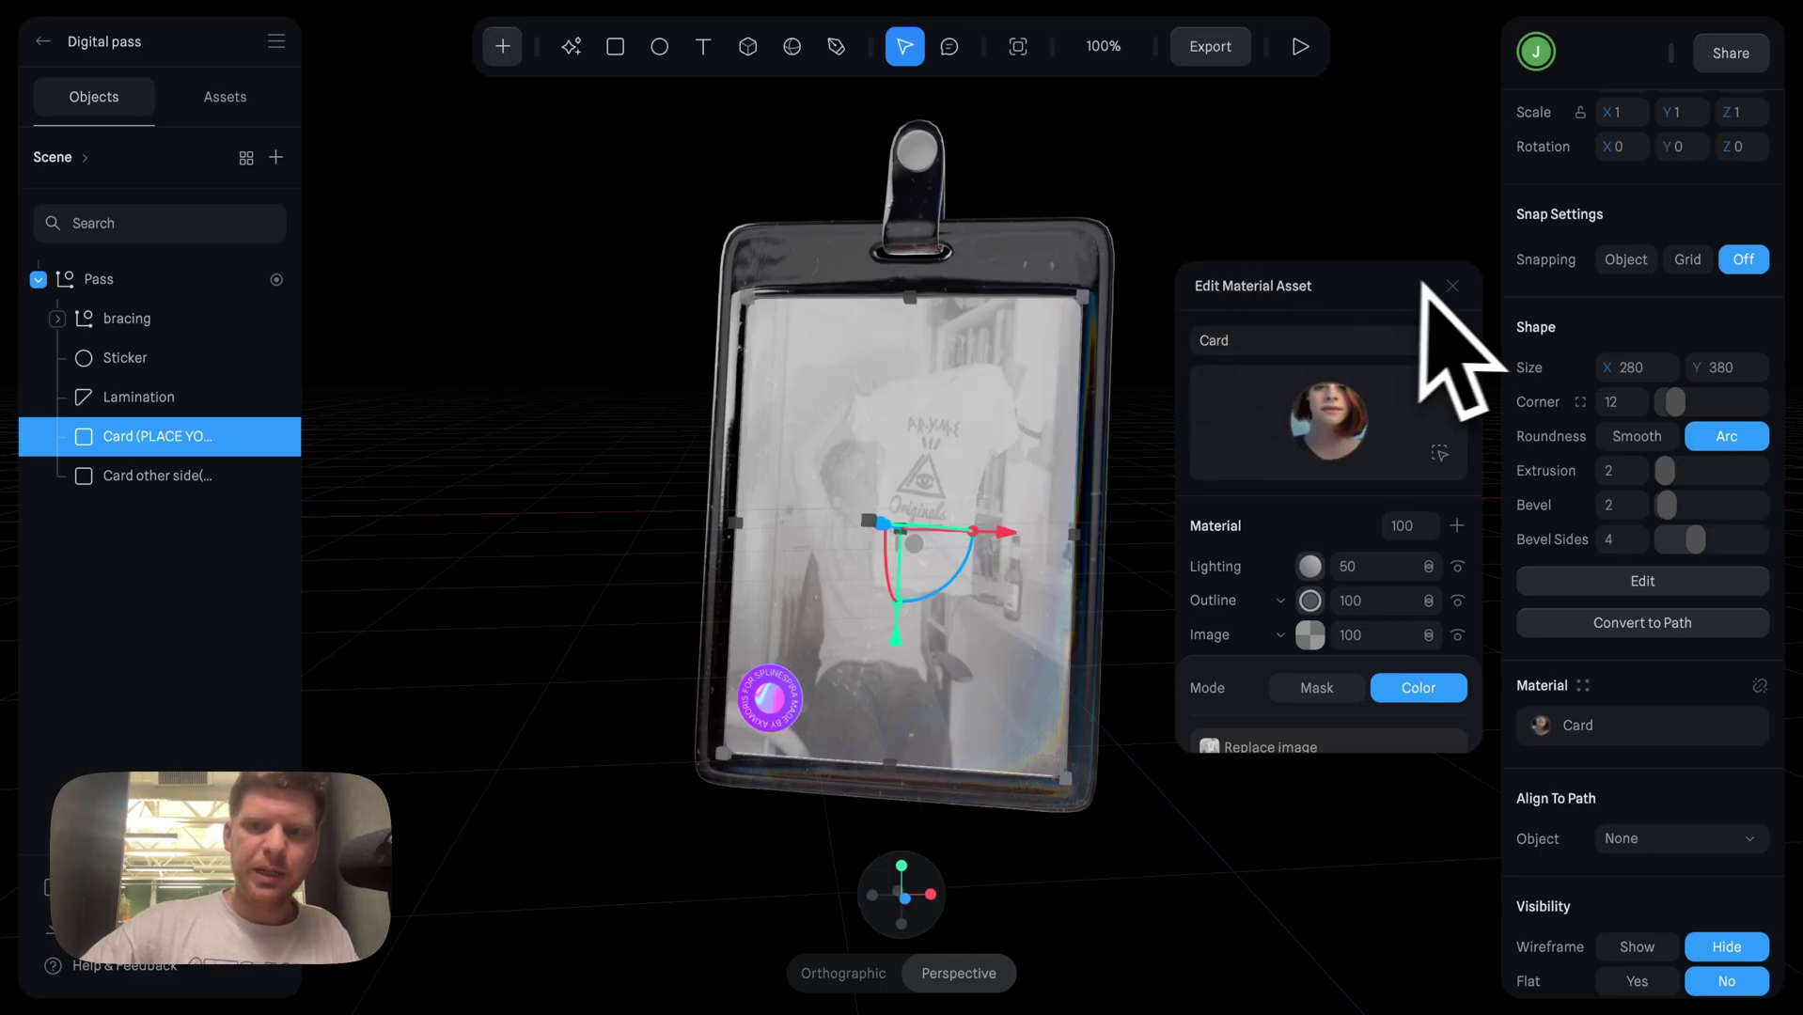
pyautogui.click(1452, 286)
# - Examine the badge with its new picture up close from several angles, selecting the bracing and Sticker parts
pyautogui.moveTo(1200, 512); pyautogui.dragTo(1255, 507)
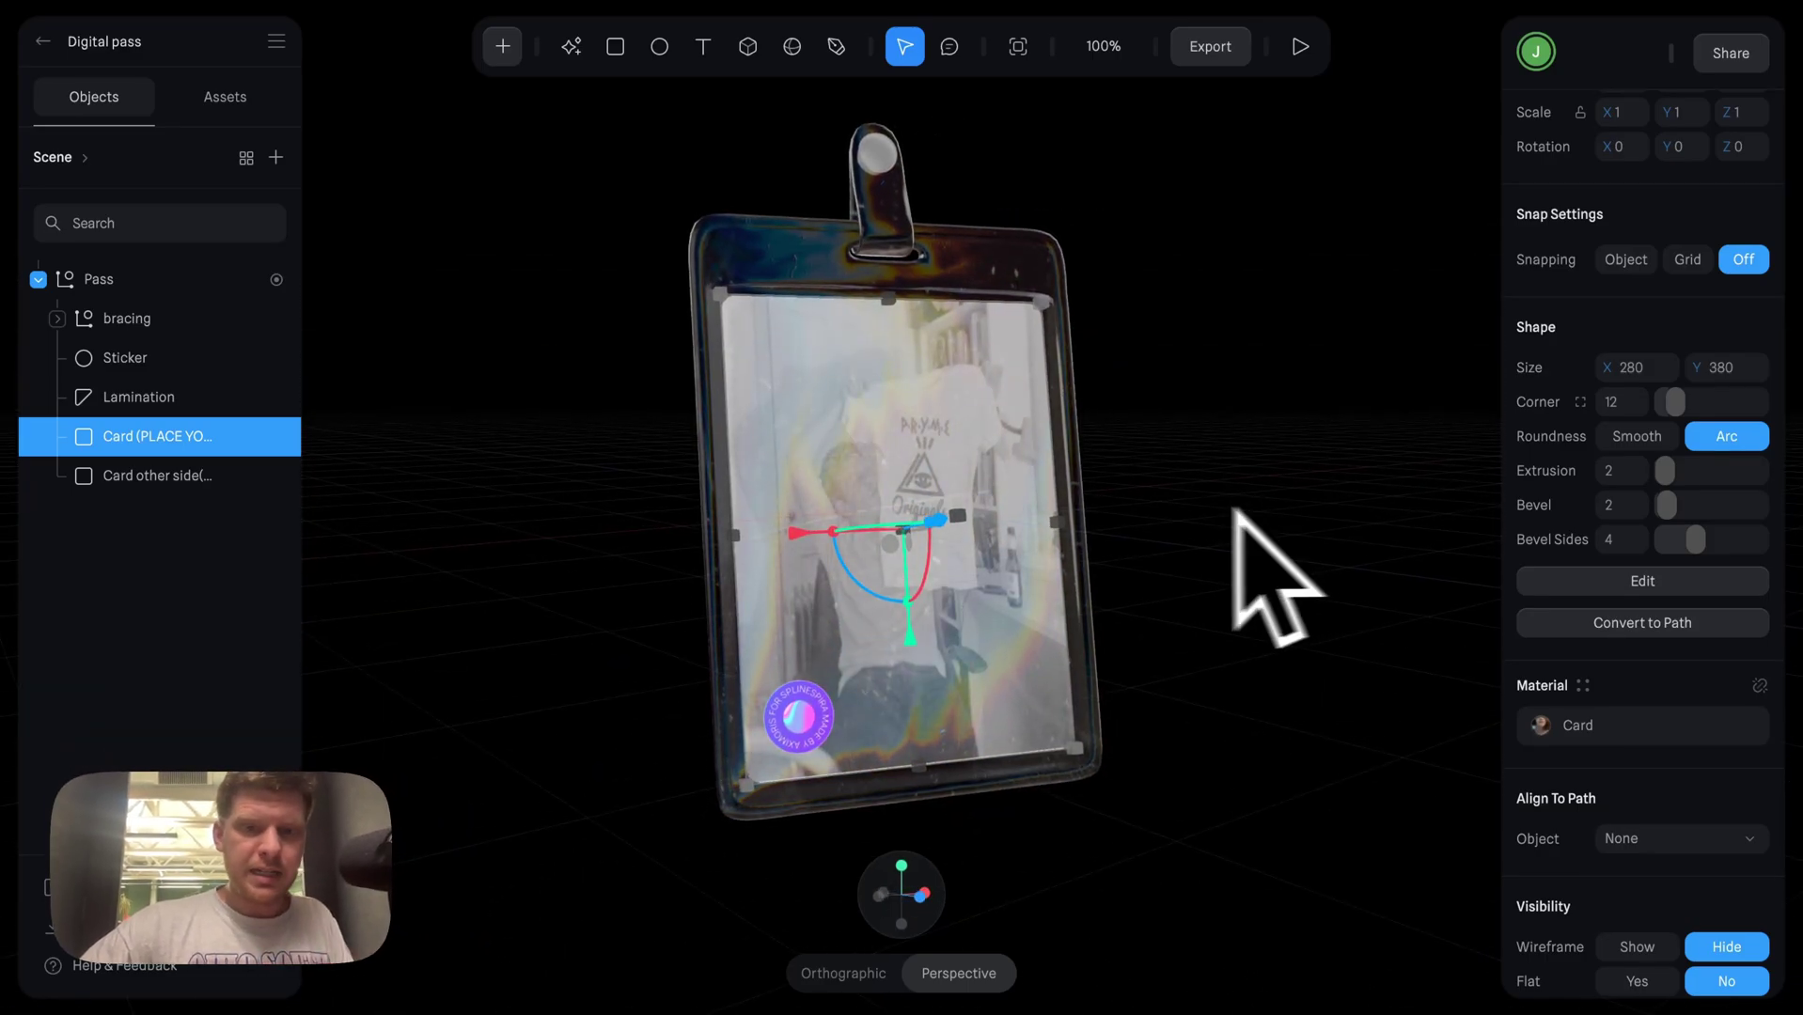
pyautogui.scroll(3, 1118, 512)
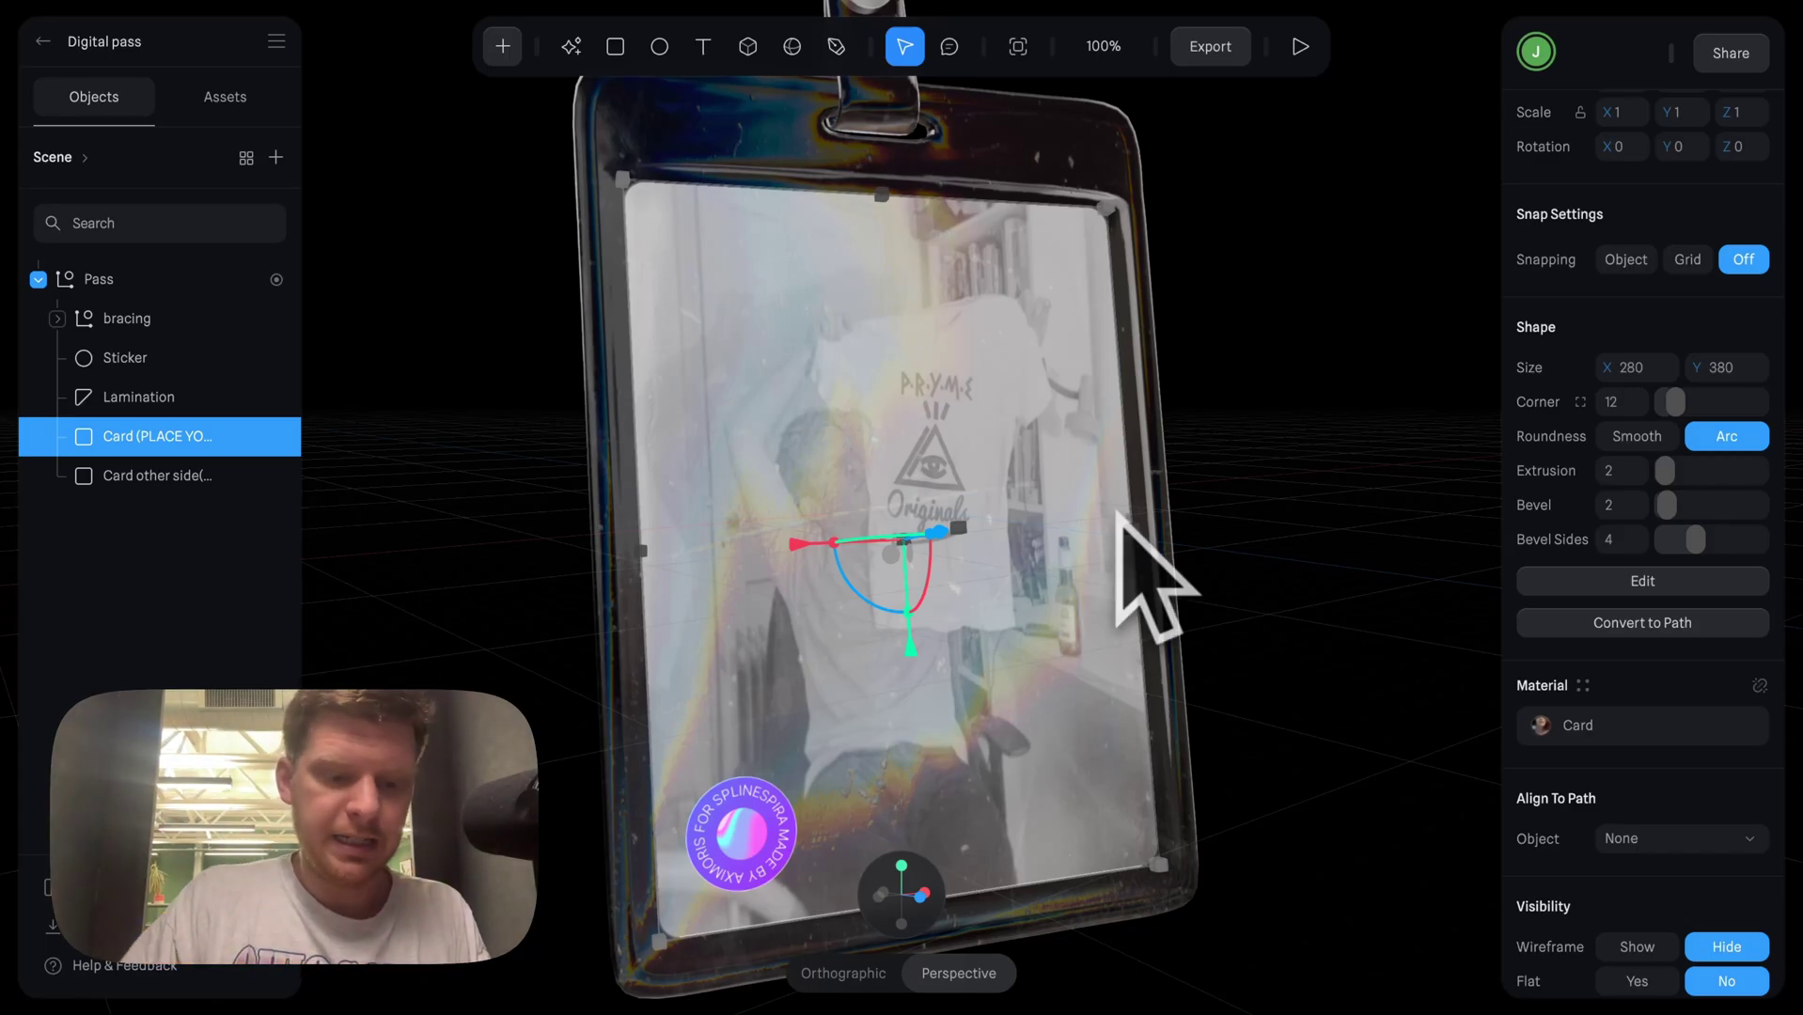
pyautogui.click(160, 318)
pyautogui.click(155, 357)
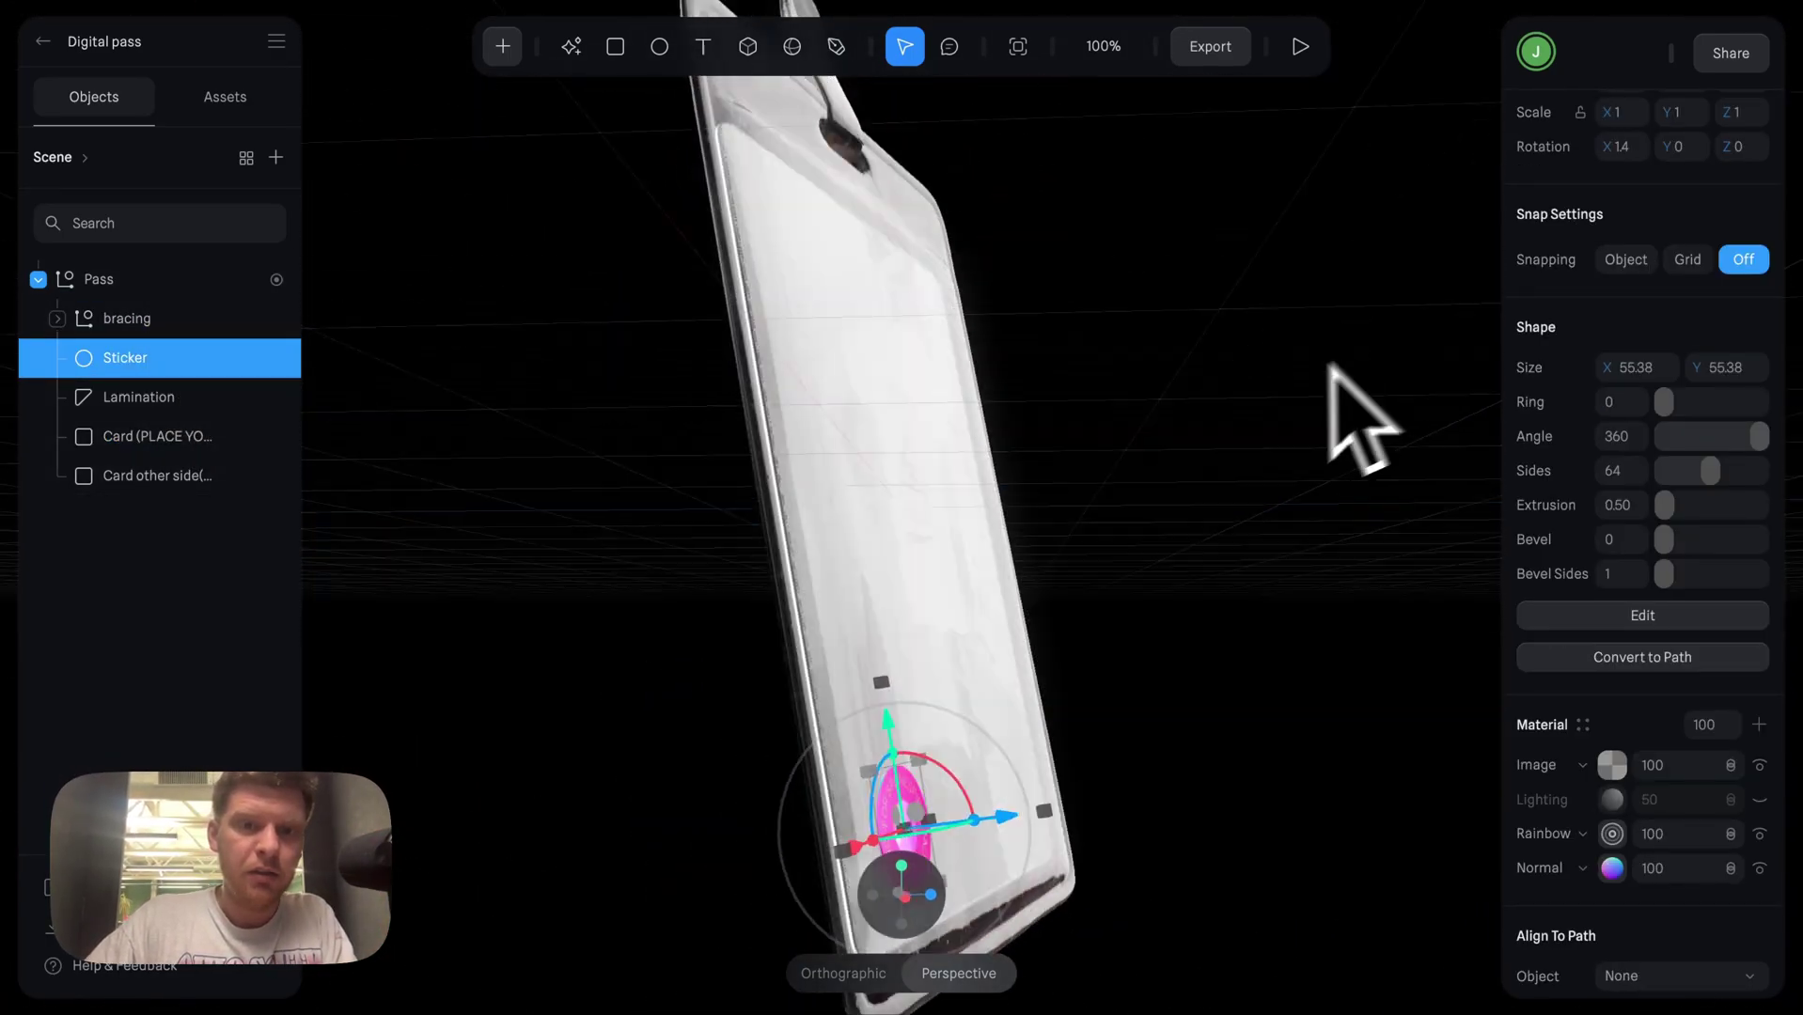
# - Open the Lamination's Plastic material, inspect its first Matcap layer's texture, and toggle that layer's visibility off and on
pyautogui.click(1006, 184)
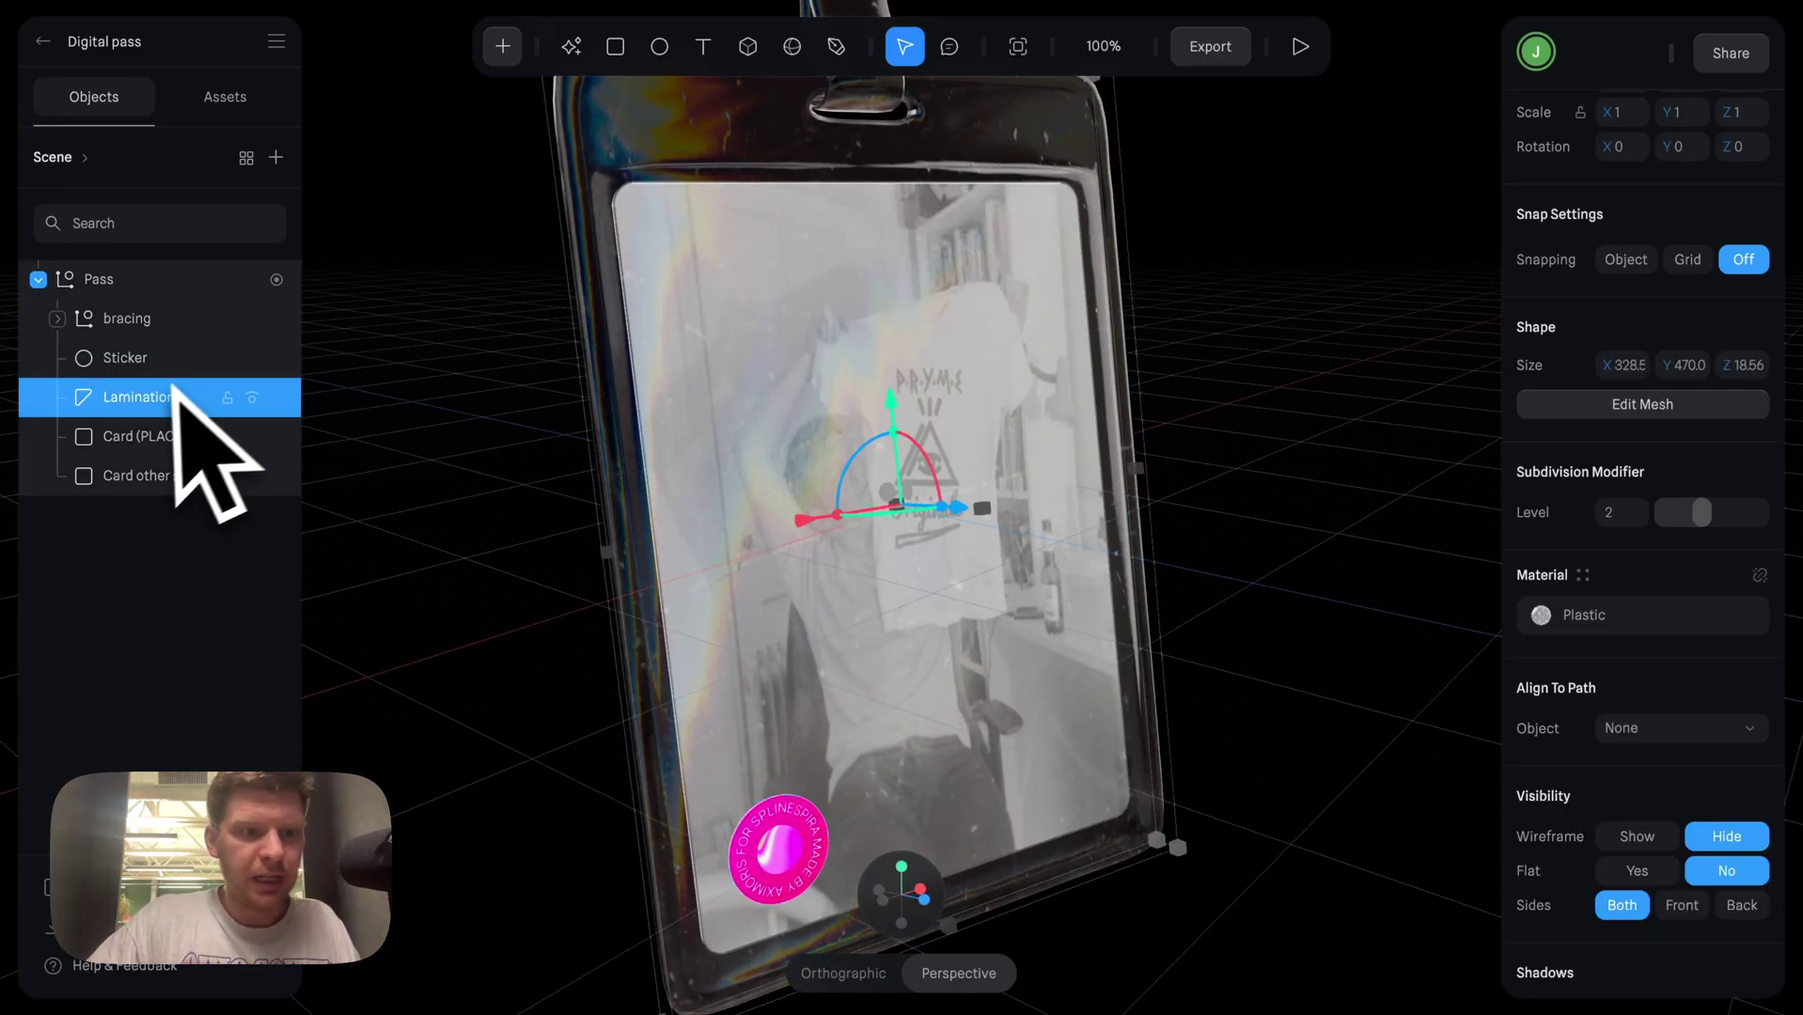
pyautogui.click(1546, 615)
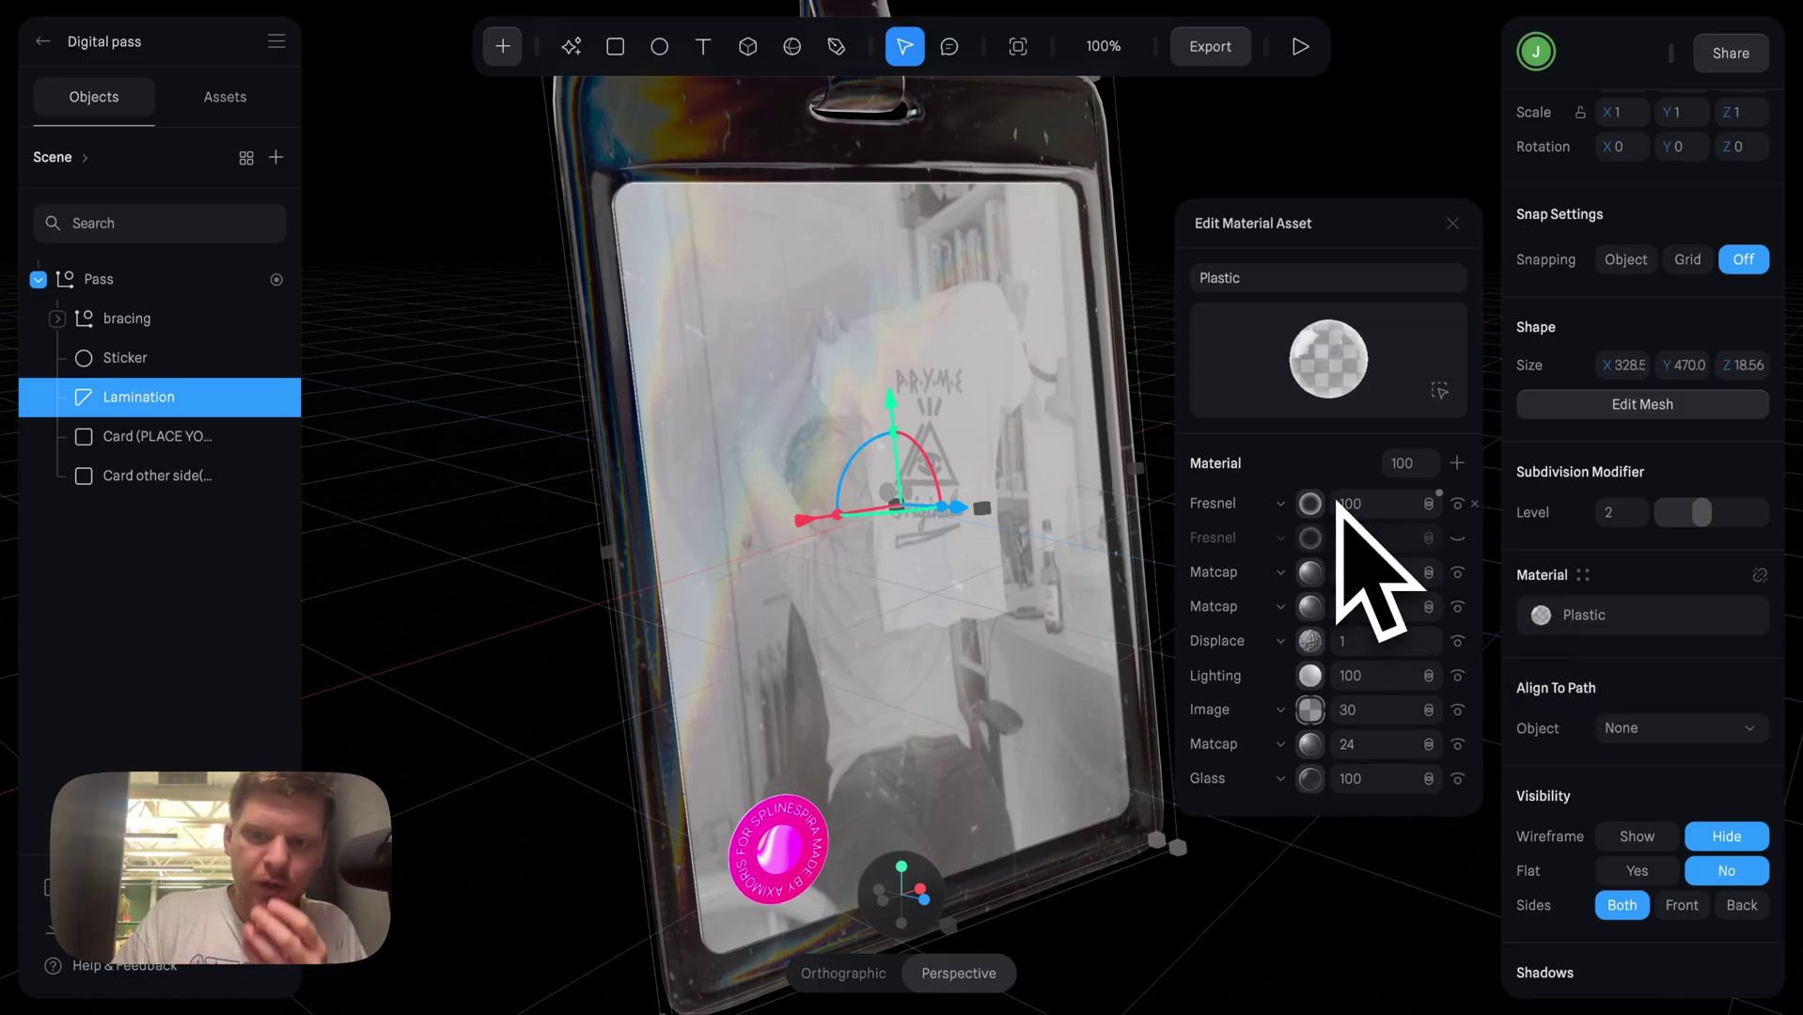
pyautogui.click(1311, 572)
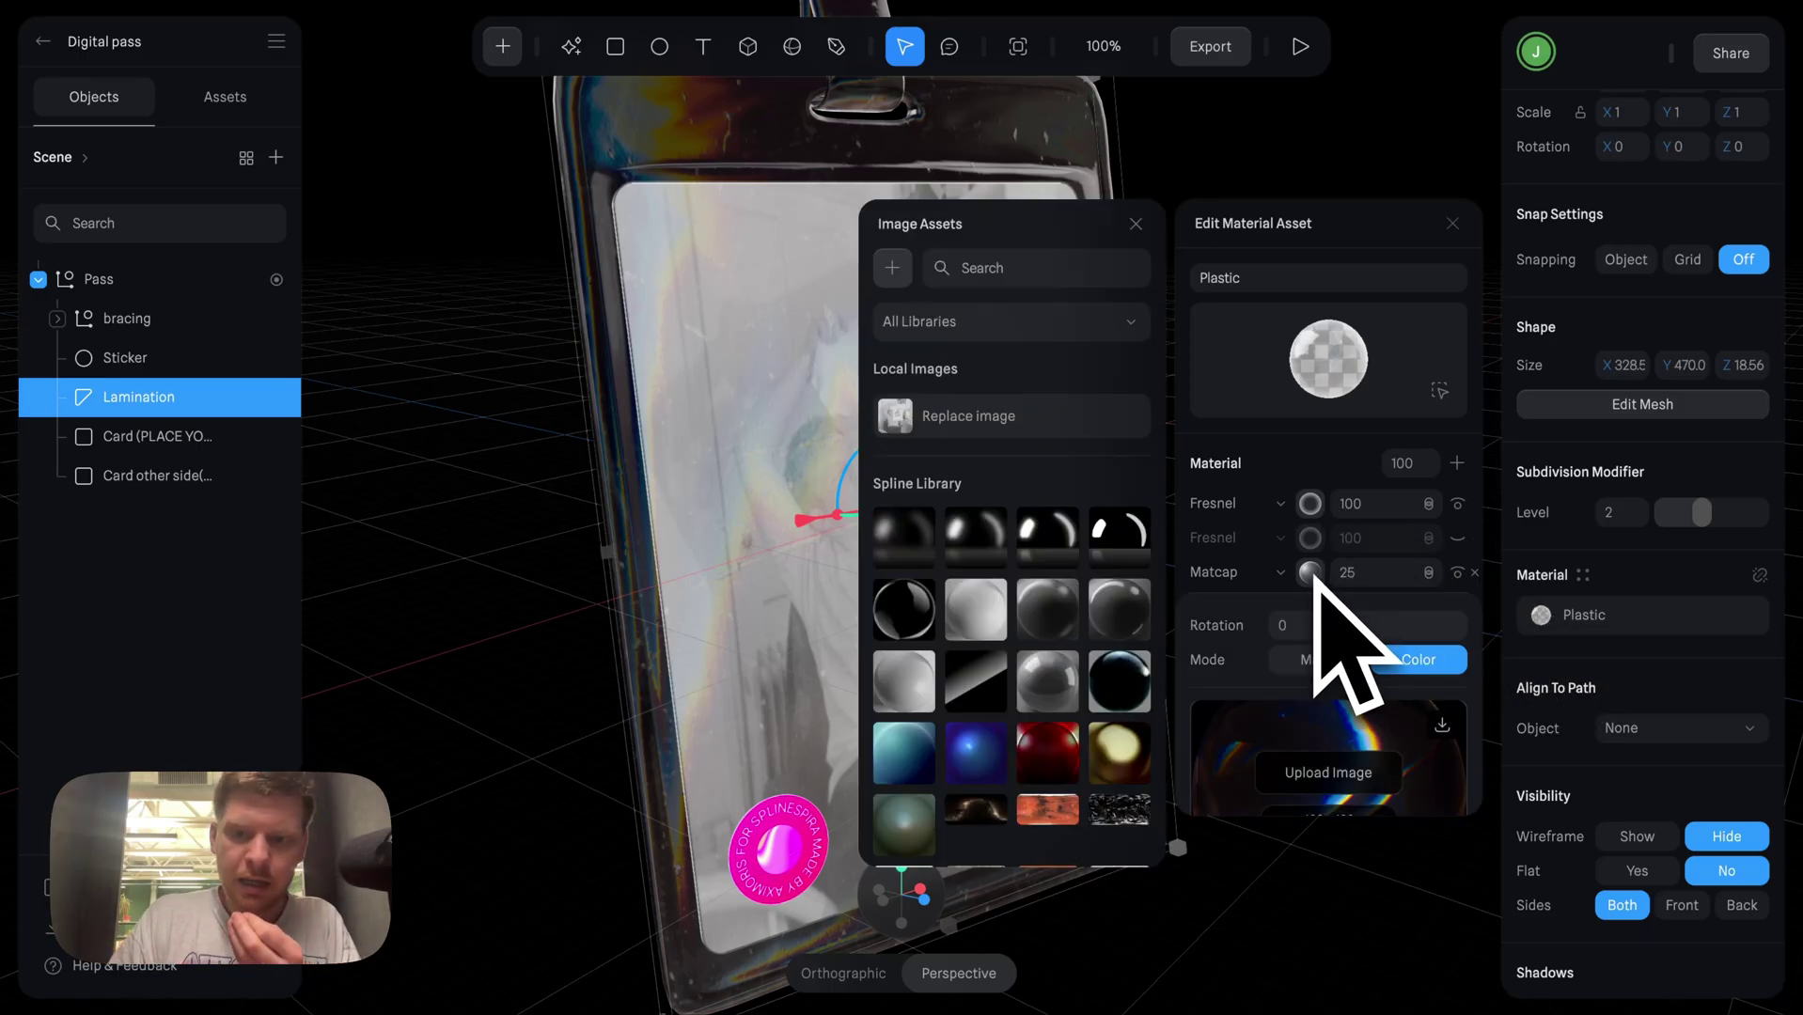
pyautogui.click(1312, 575)
pyautogui.click(1311, 574)
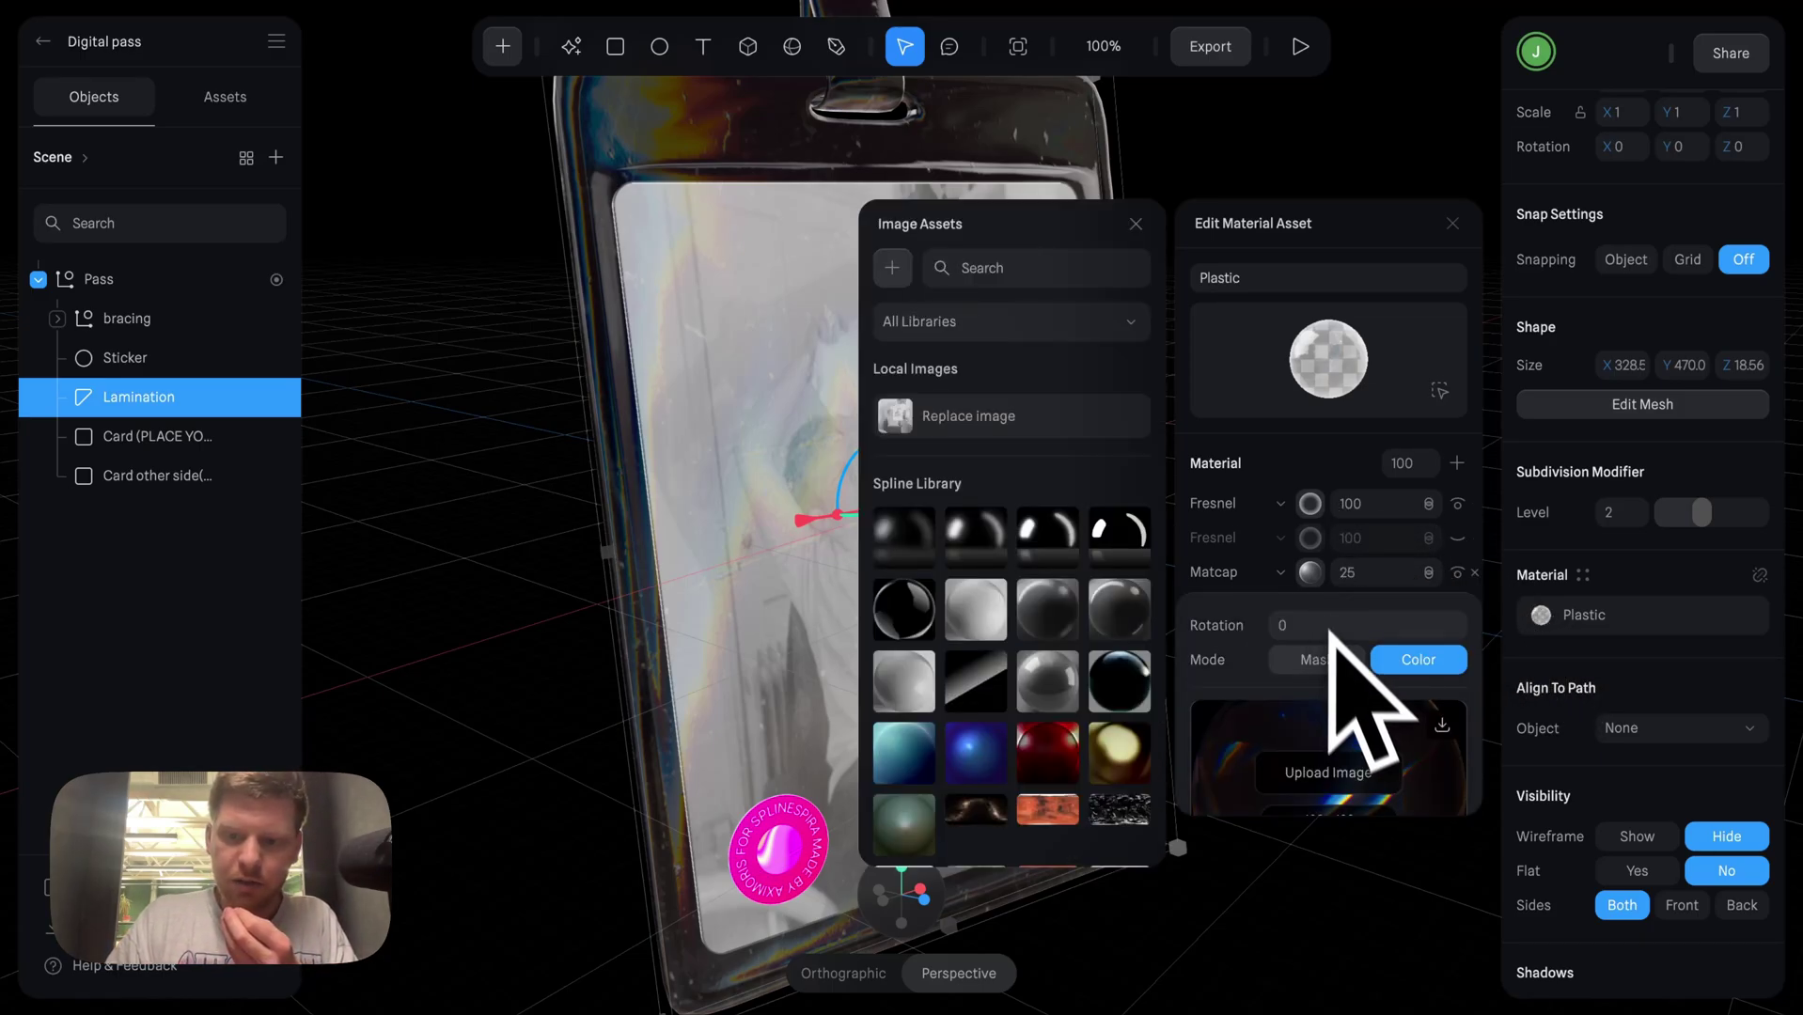
pyautogui.scroll(-2, 1334, 648)
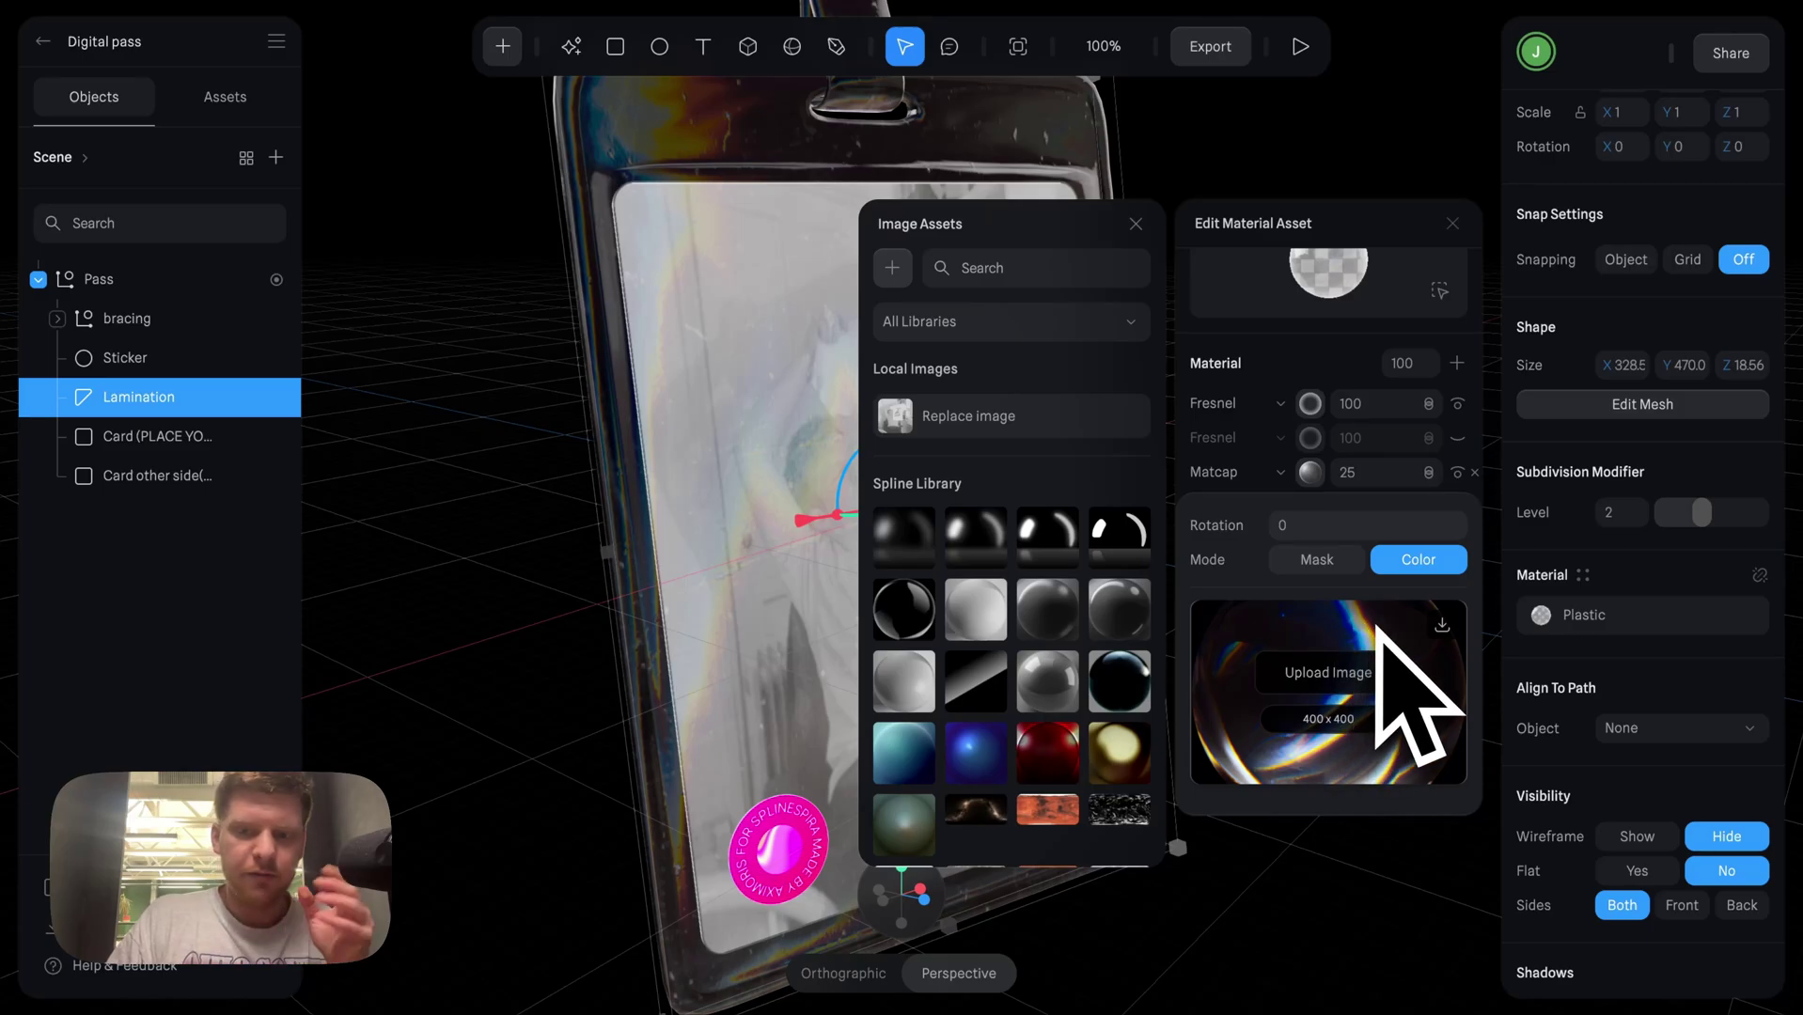
pyautogui.click(1323, 477)
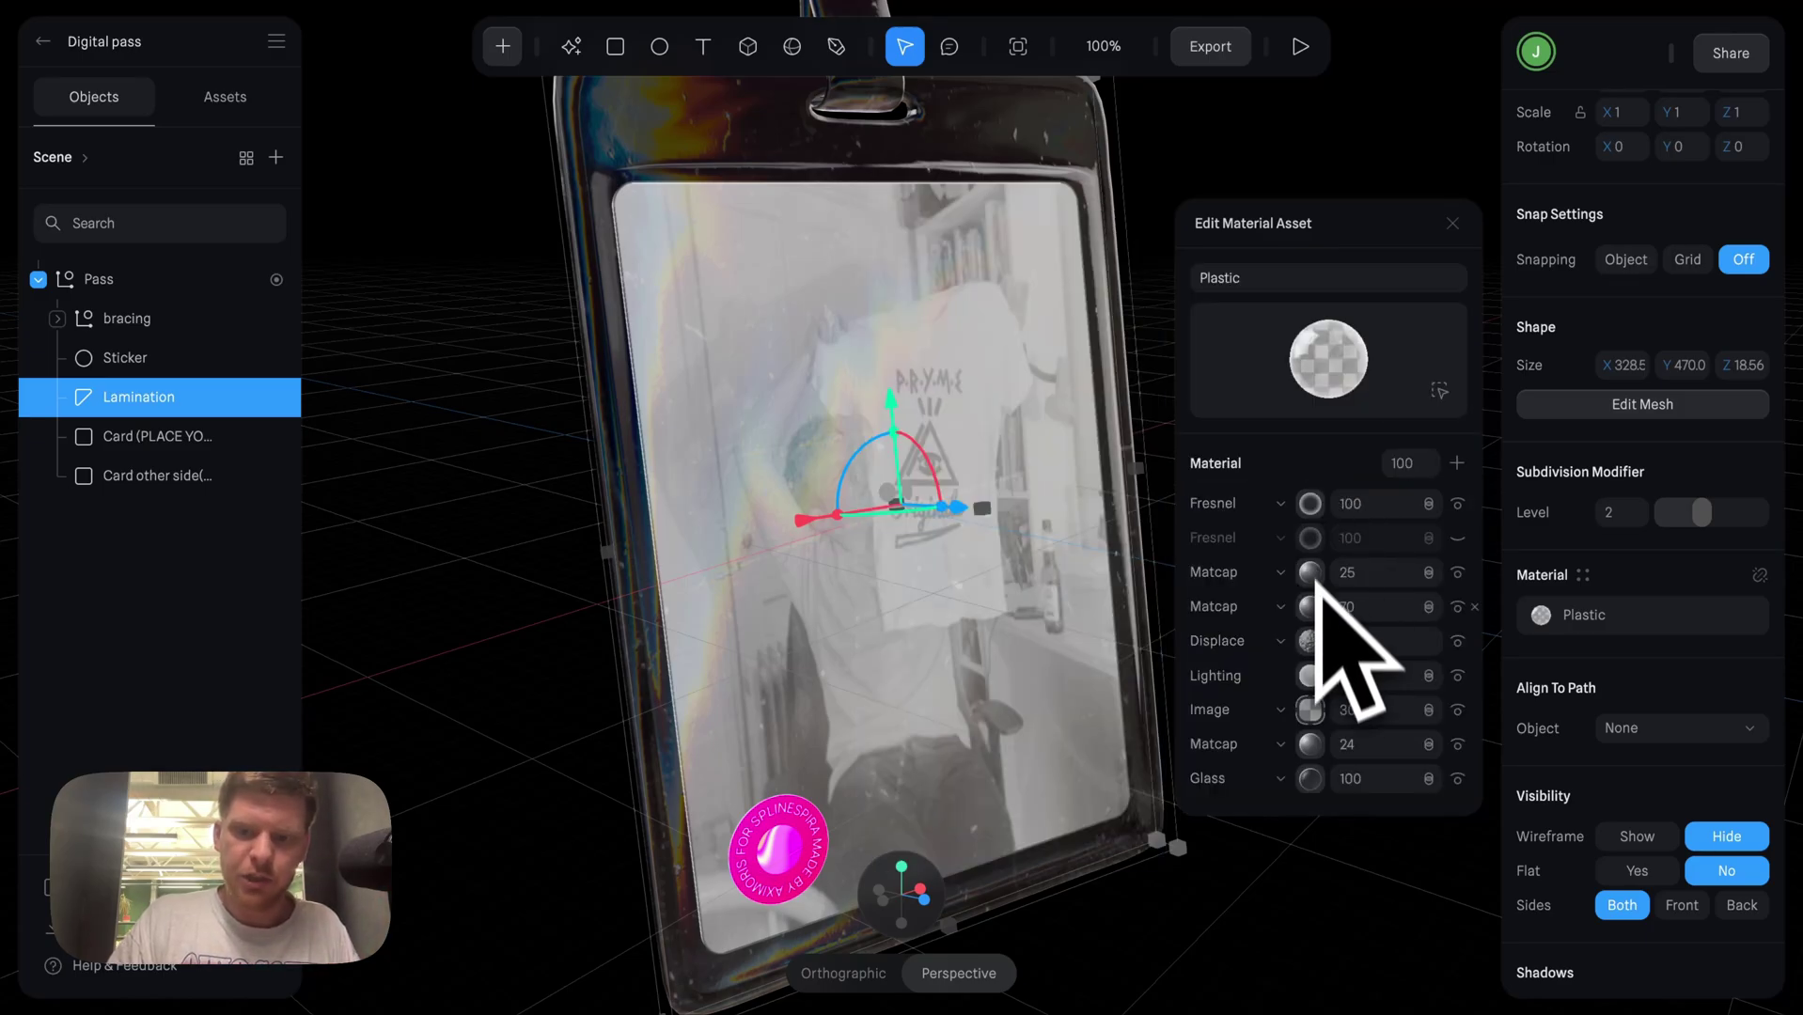
pyautogui.click(1458, 576)
pyautogui.click(1458, 576)
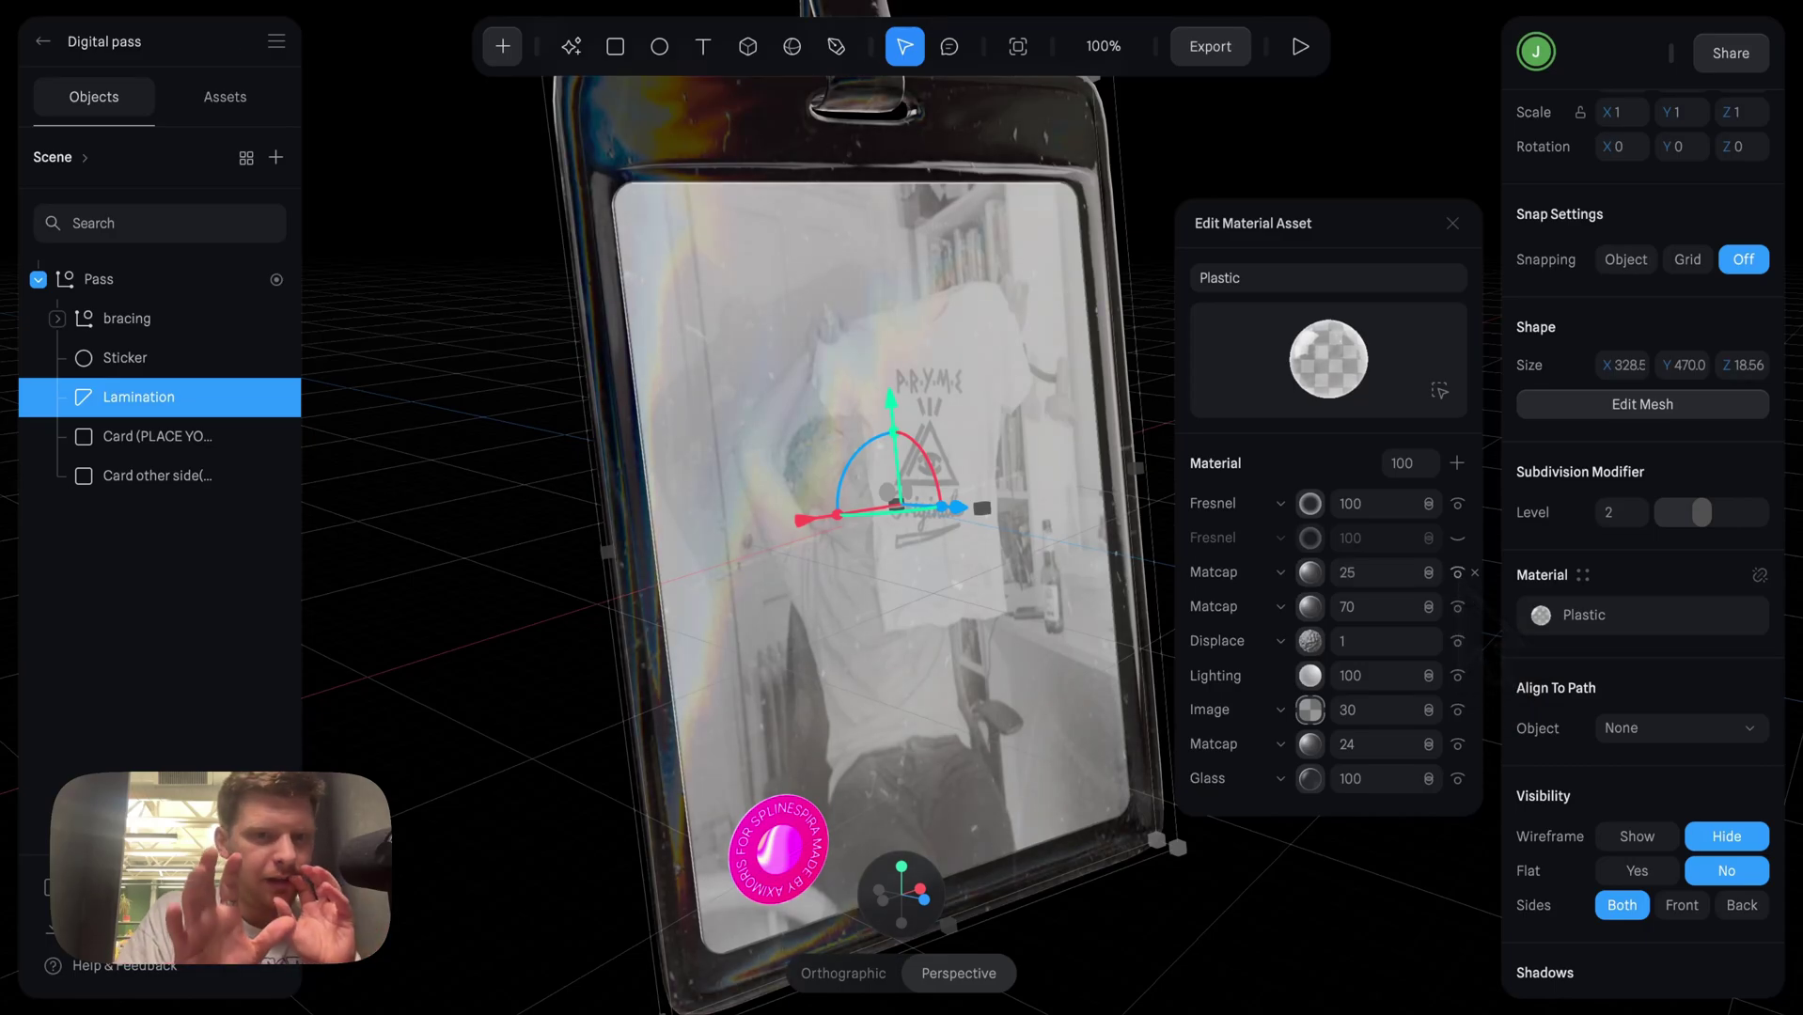
# - Inspect the second Matcap layer's settings in the Plastic material and toggle its visibility off and on to compare
pyautogui.click(1310, 609)
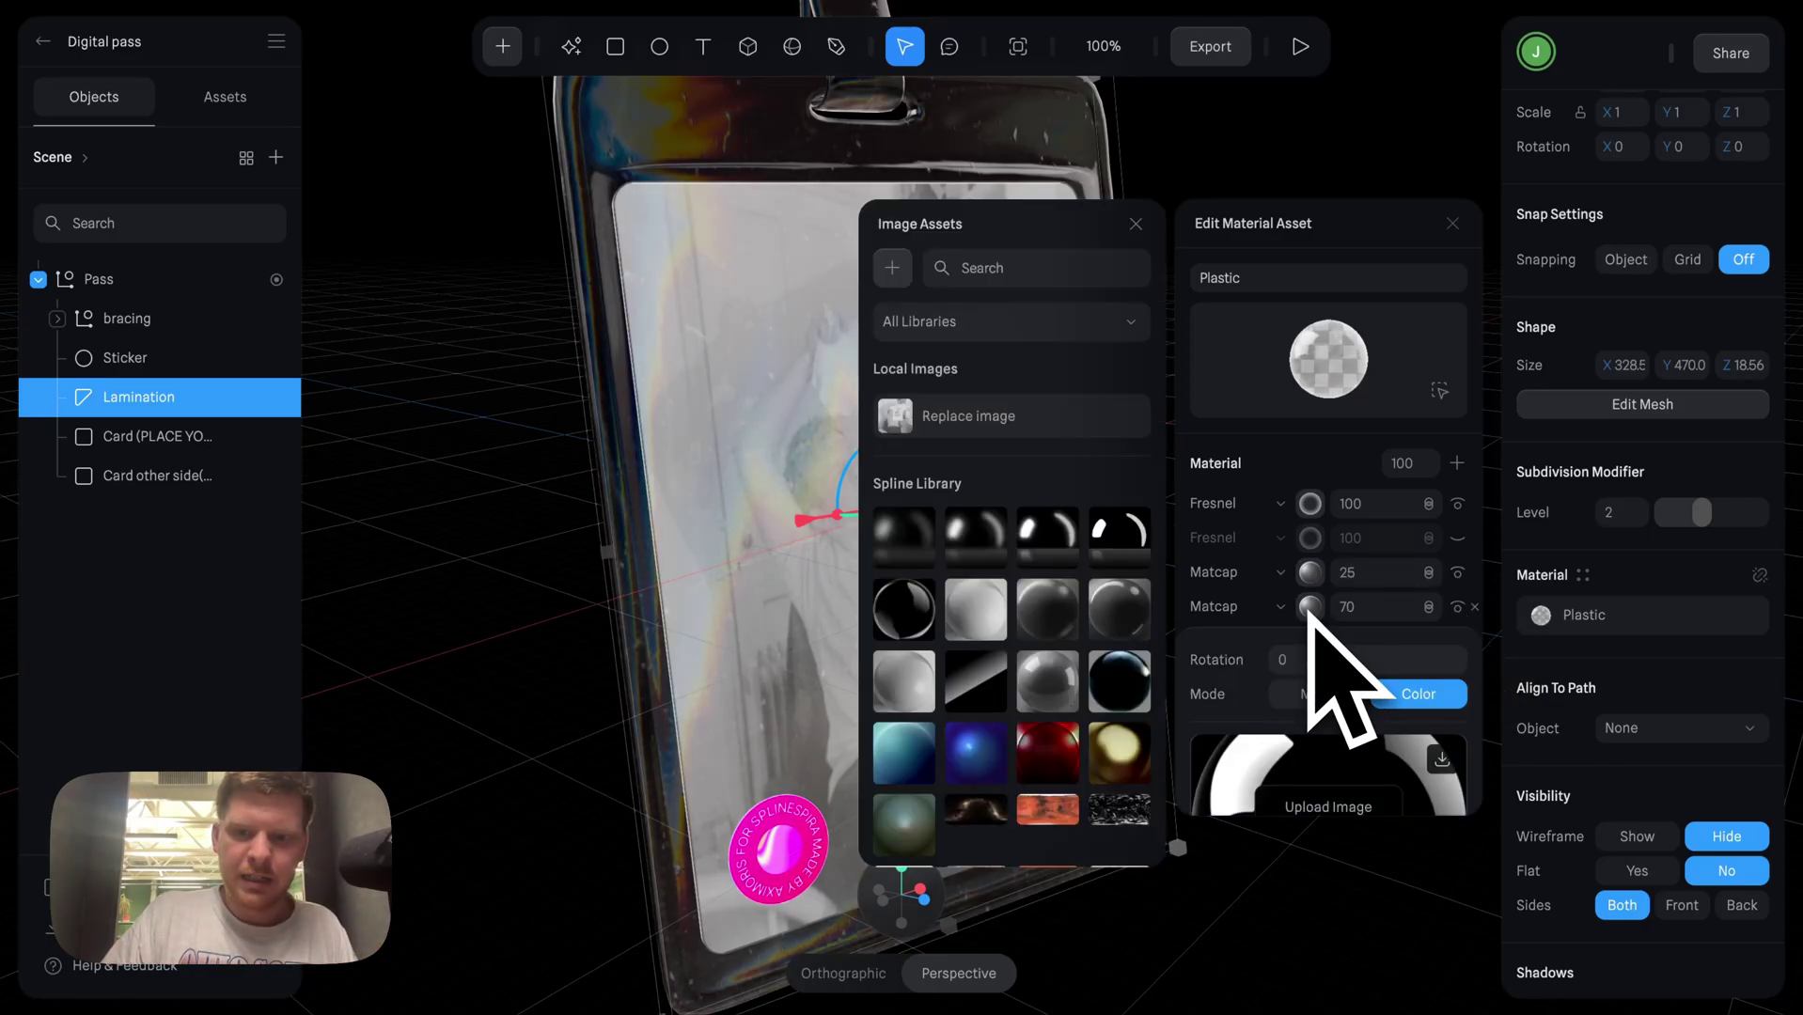
pyautogui.click(1310, 609)
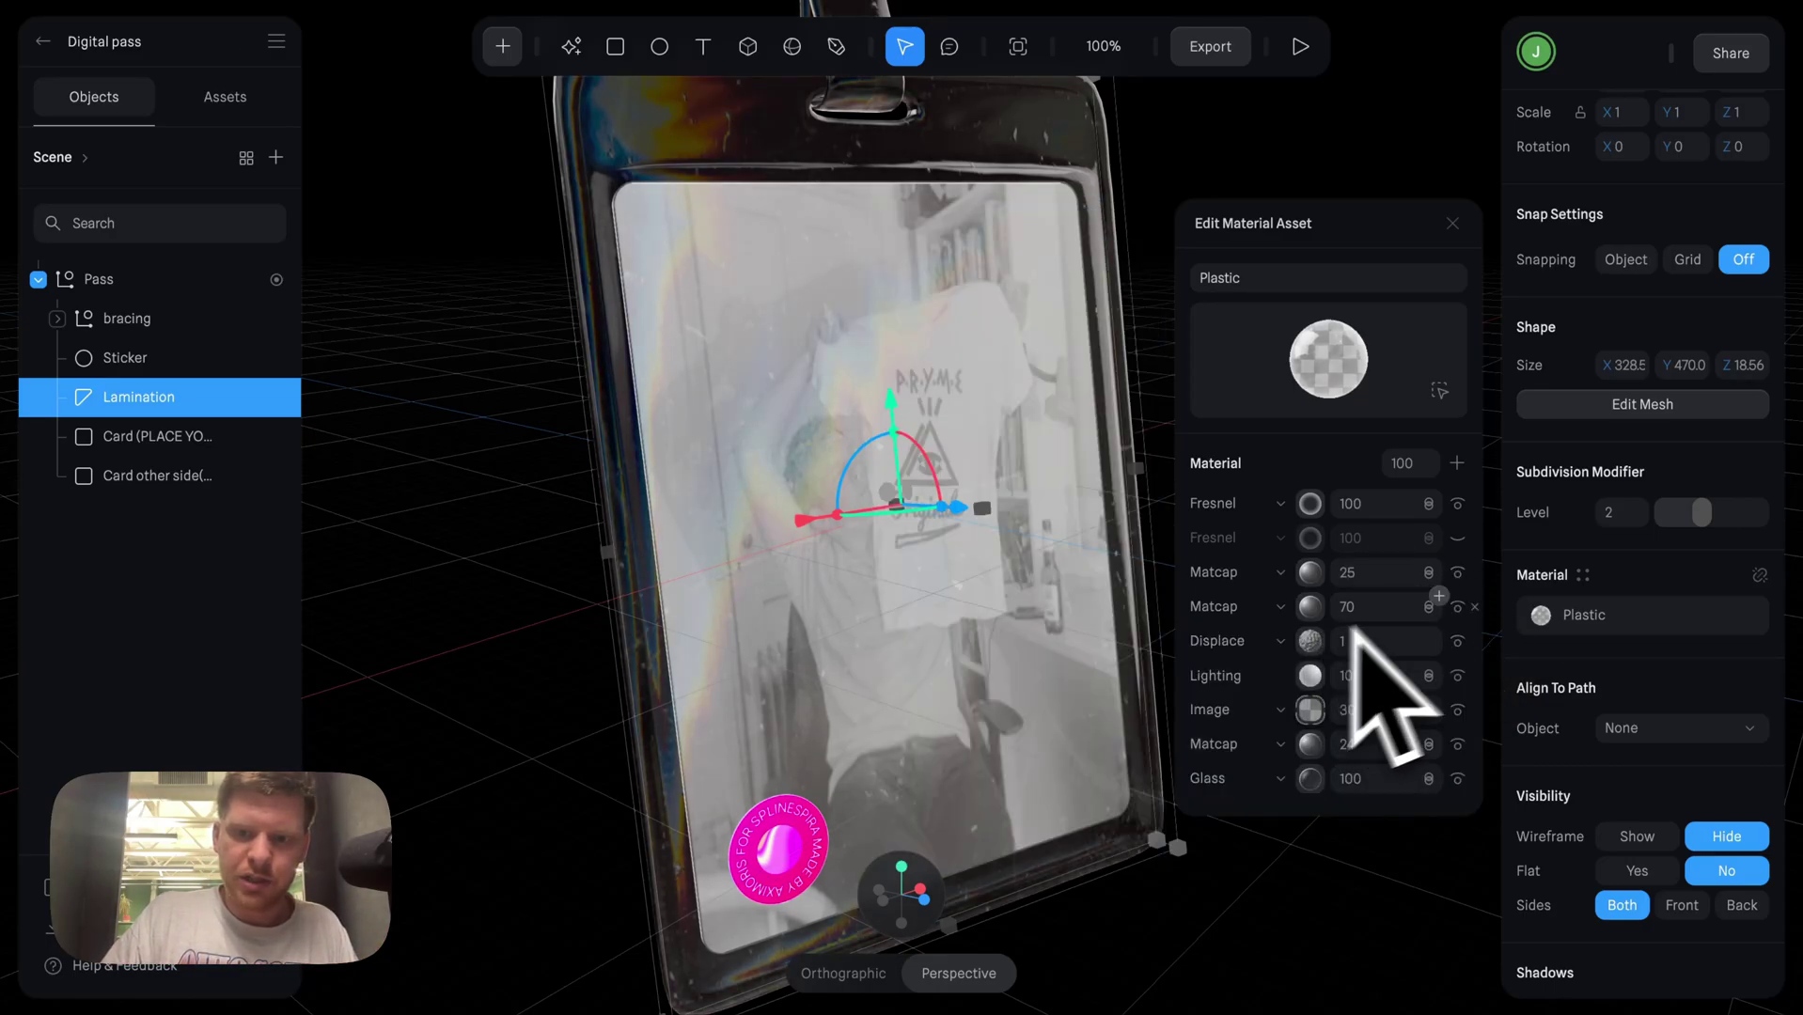
pyautogui.click(1458, 606)
pyautogui.click(1458, 606)
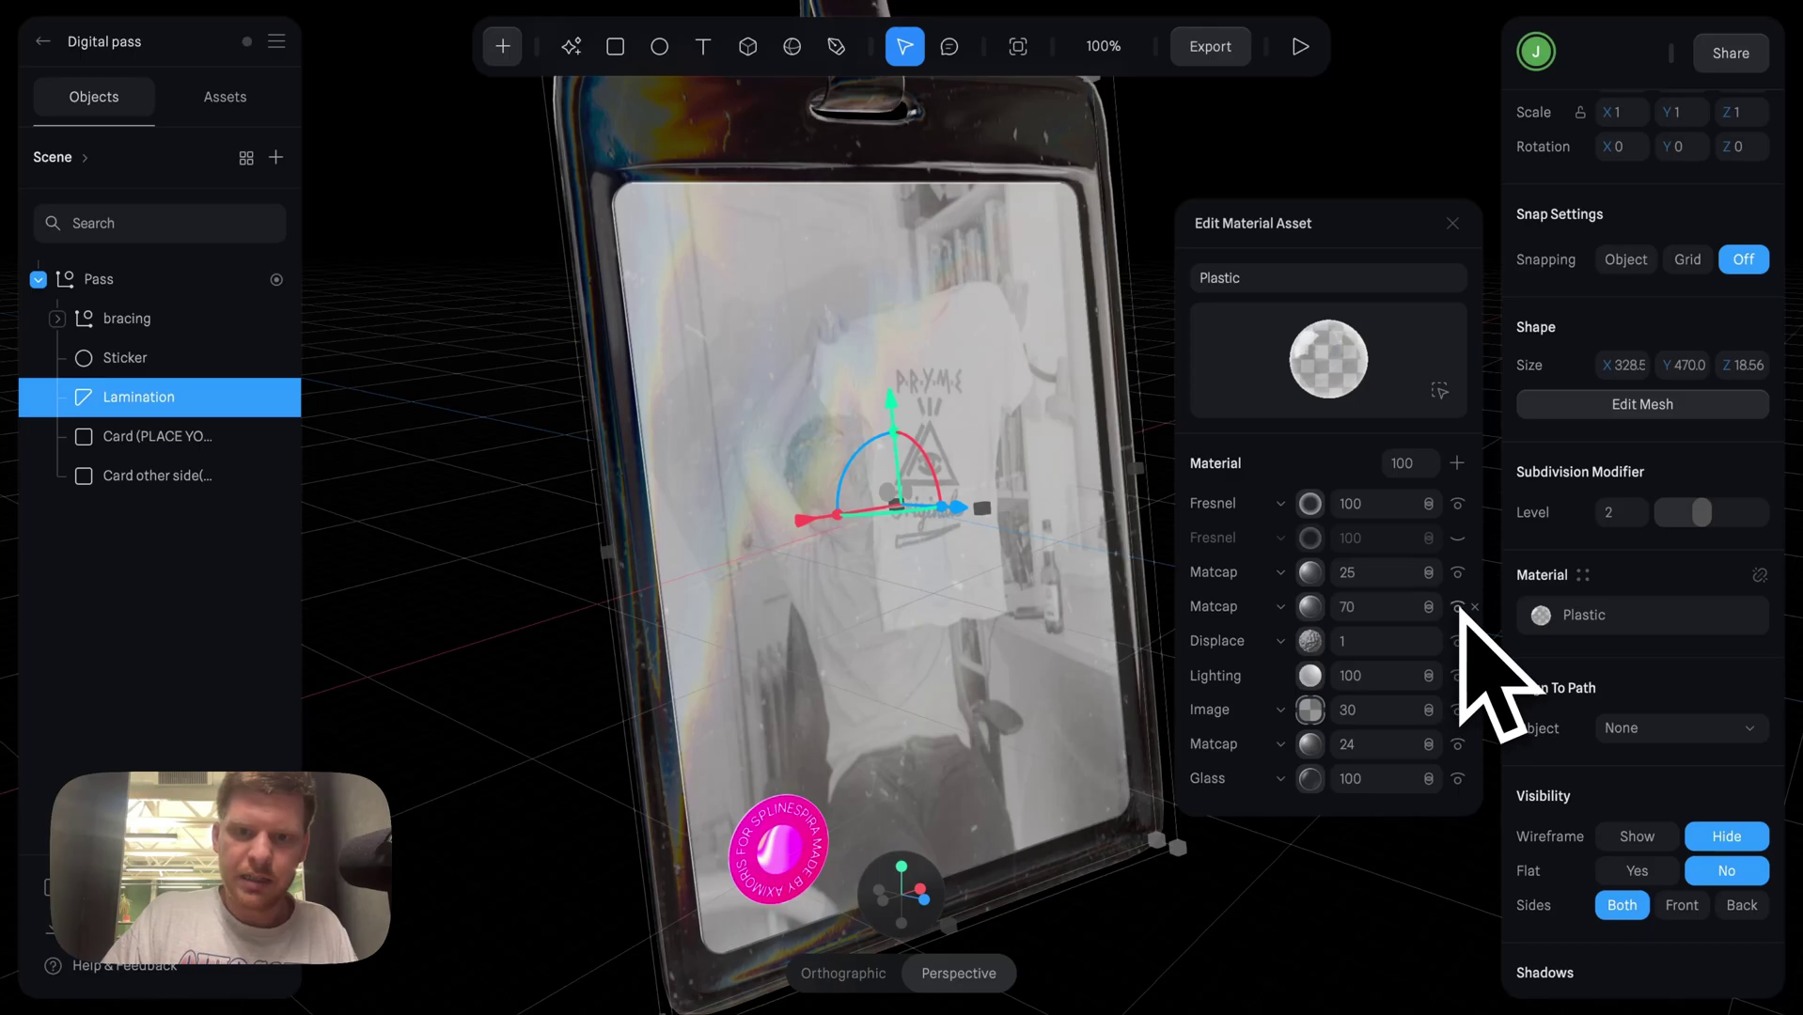
# - Inspect the Displace layer's settings in the Plastic material and toggle its visibility off and on to compare
pyautogui.click(1312, 645)
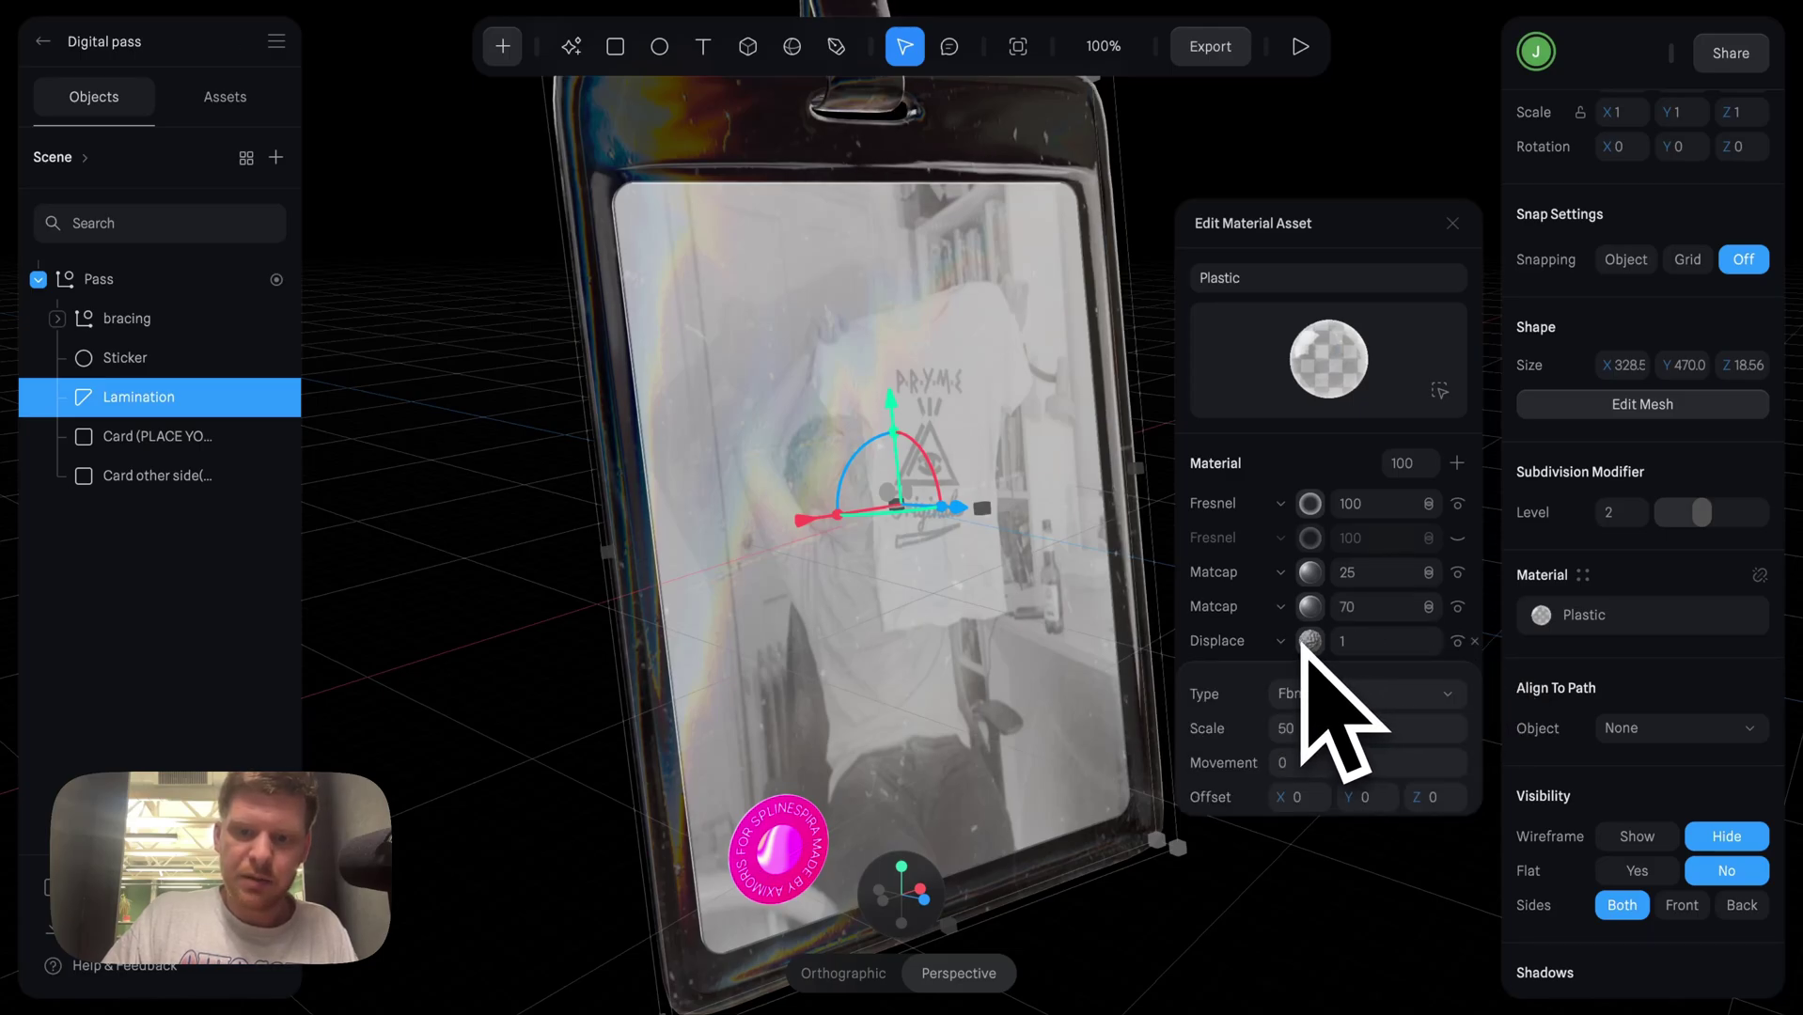
pyautogui.click(1316, 645)
pyautogui.click(1457, 642)
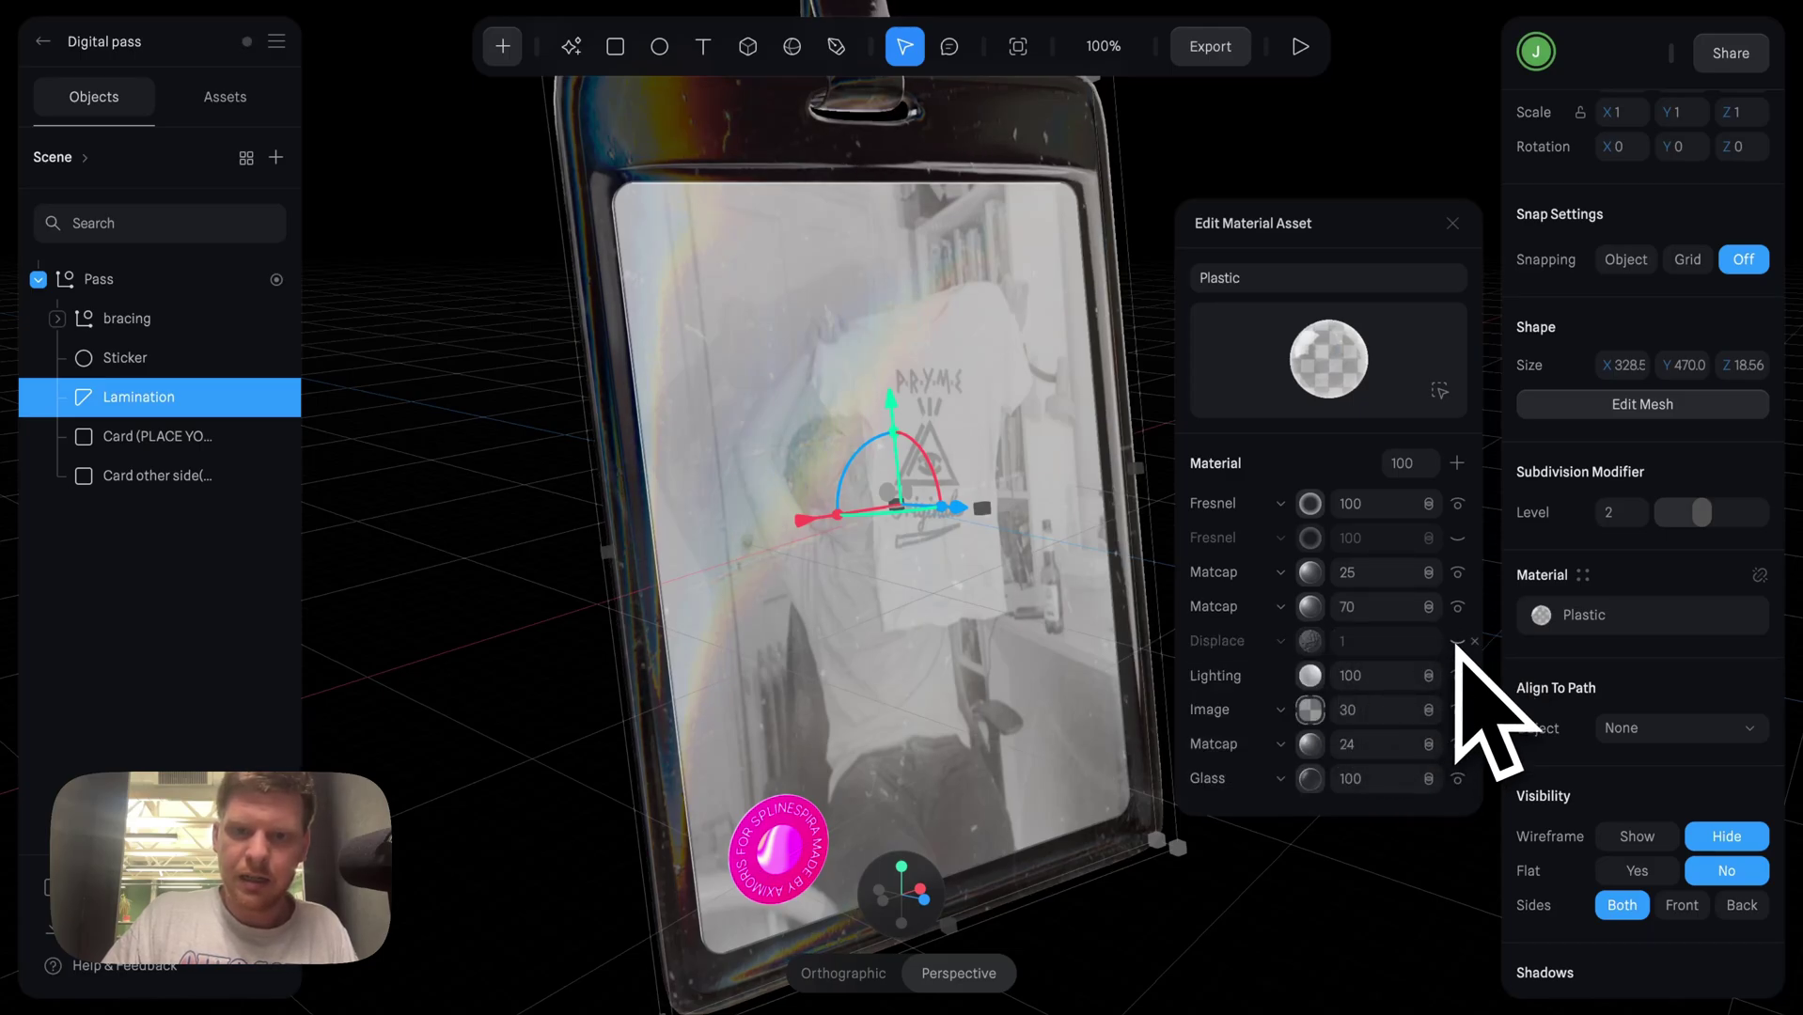
pyautogui.click(1457, 642)
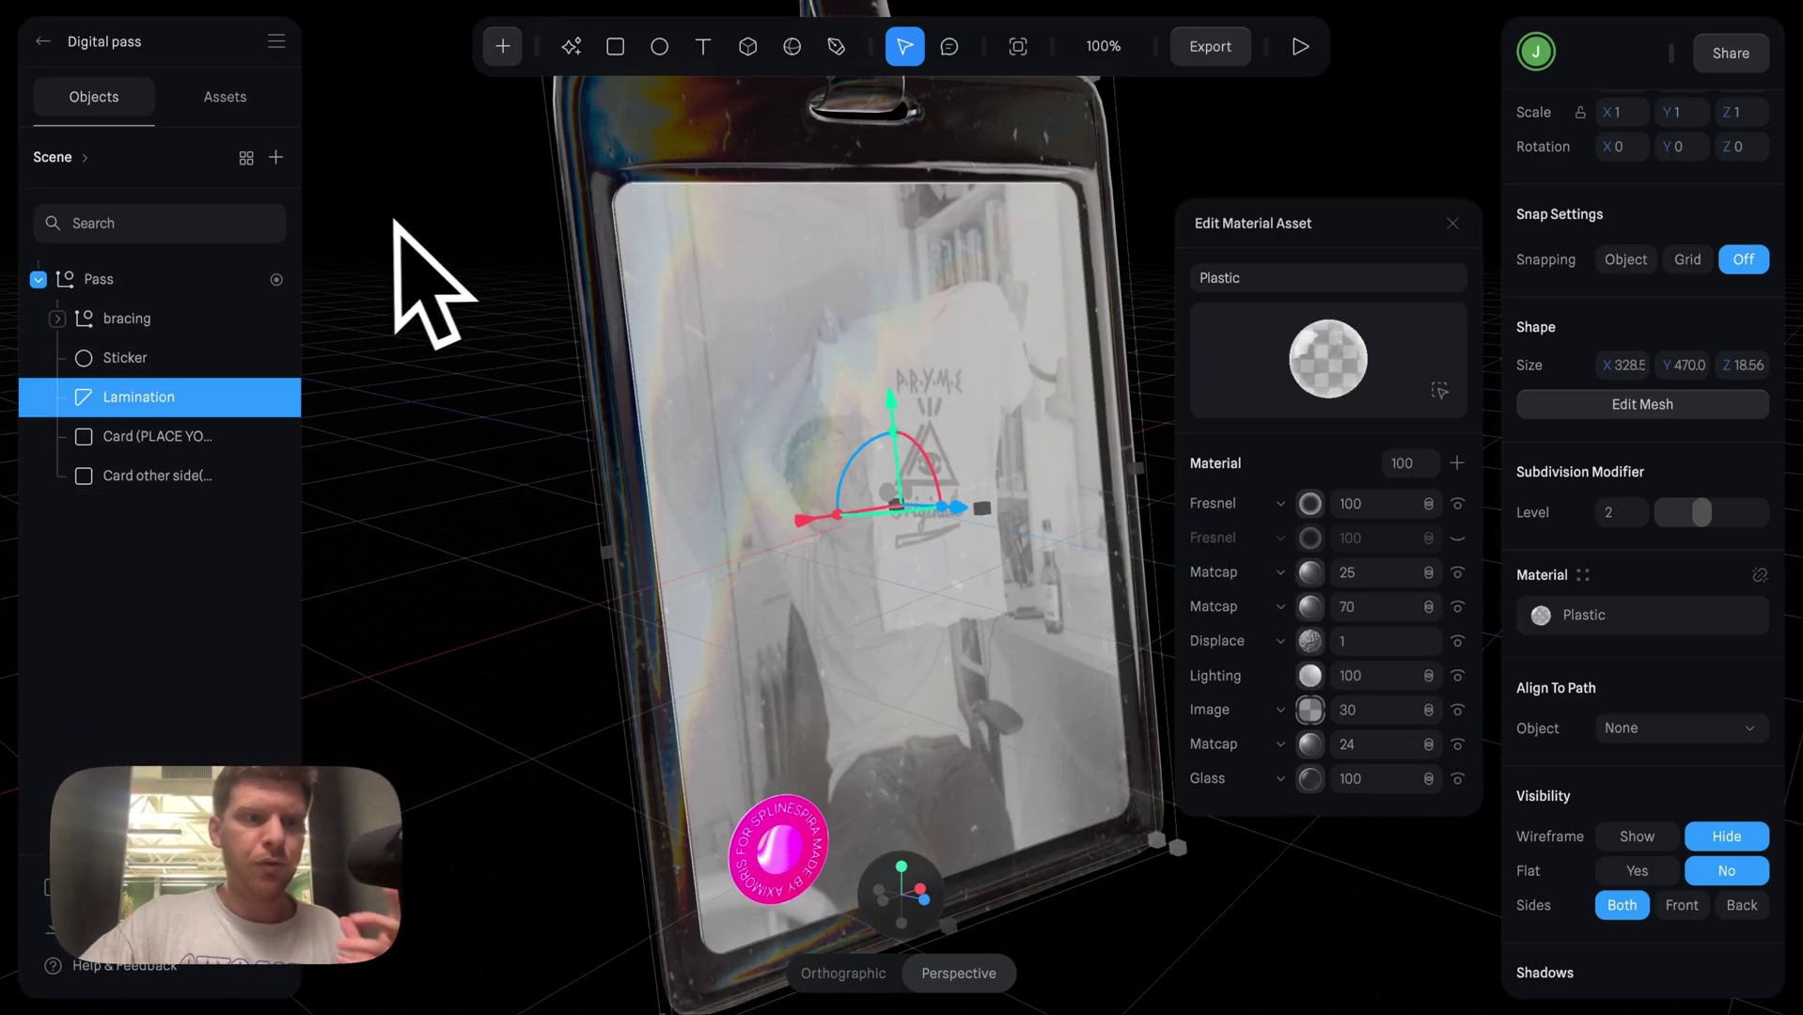
# - Deselect the Lamination, examine the badge from another angle, and leave the Digital pass file
pyautogui.click(459, 222)
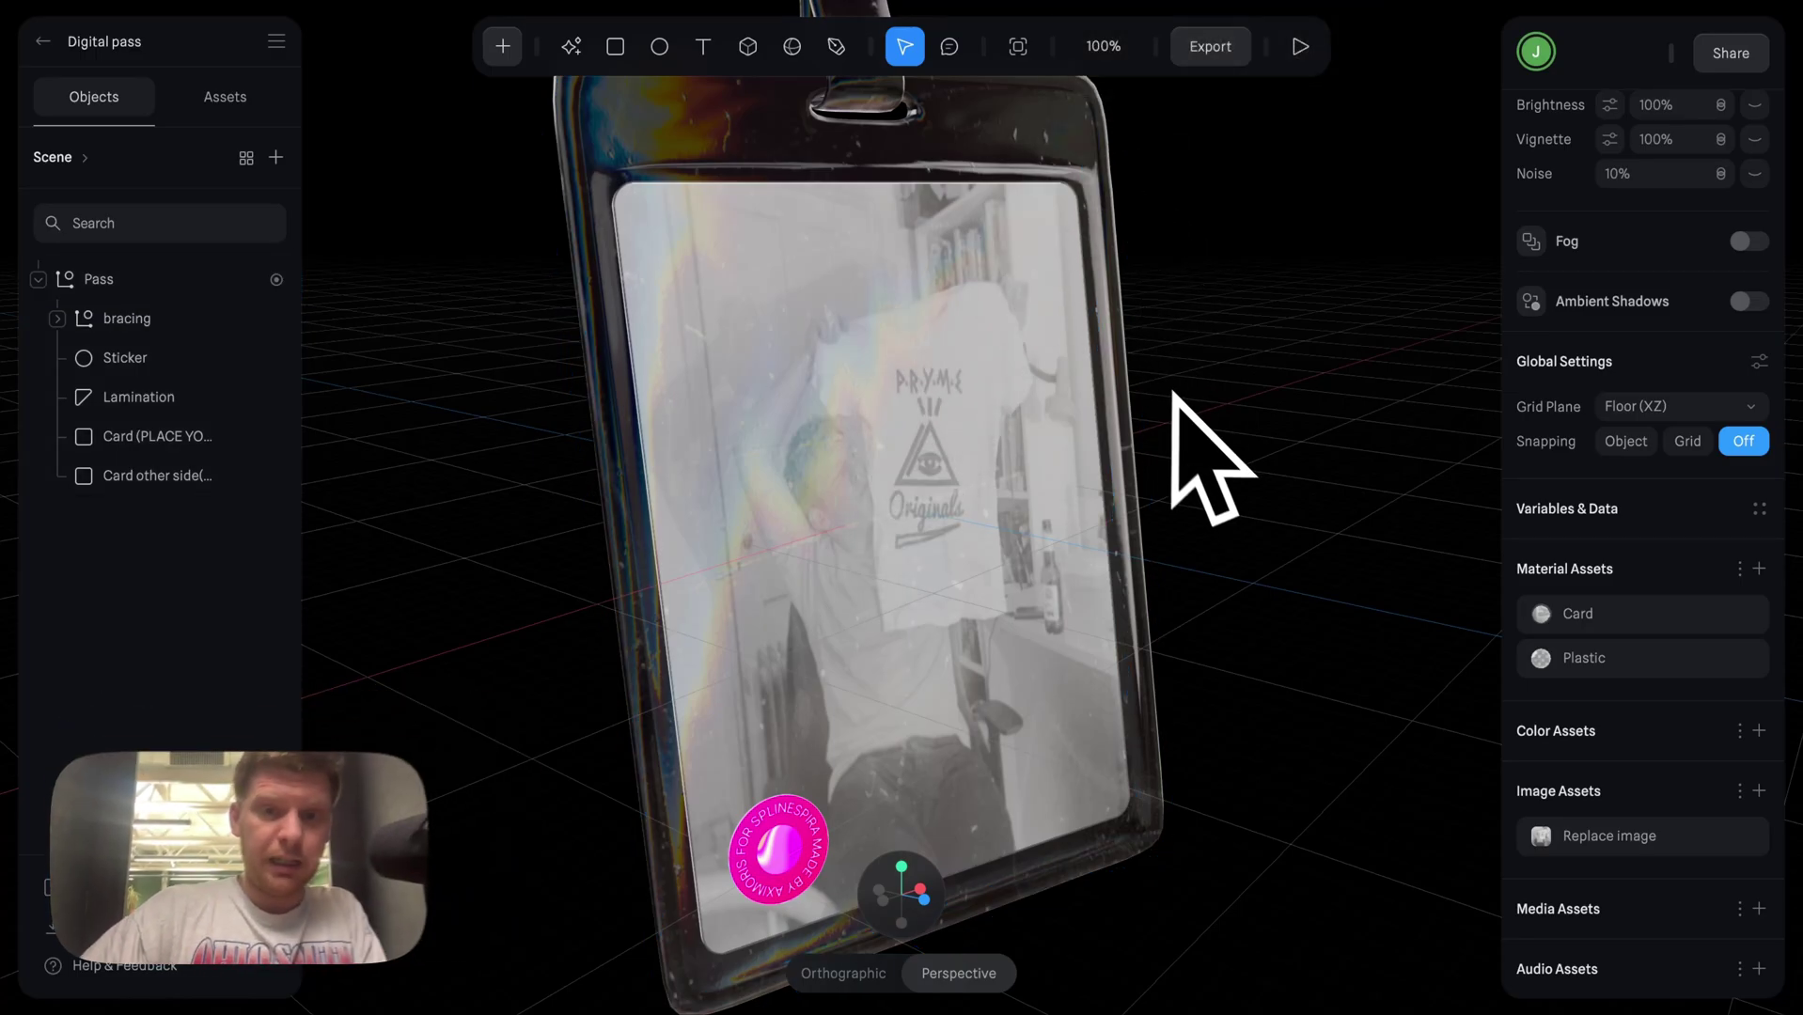
pyautogui.keyDown('alt'); pyautogui.moveTo(1184, 392); pyautogui.dragTo(1107, 370); pyautogui.keyUp('alt')
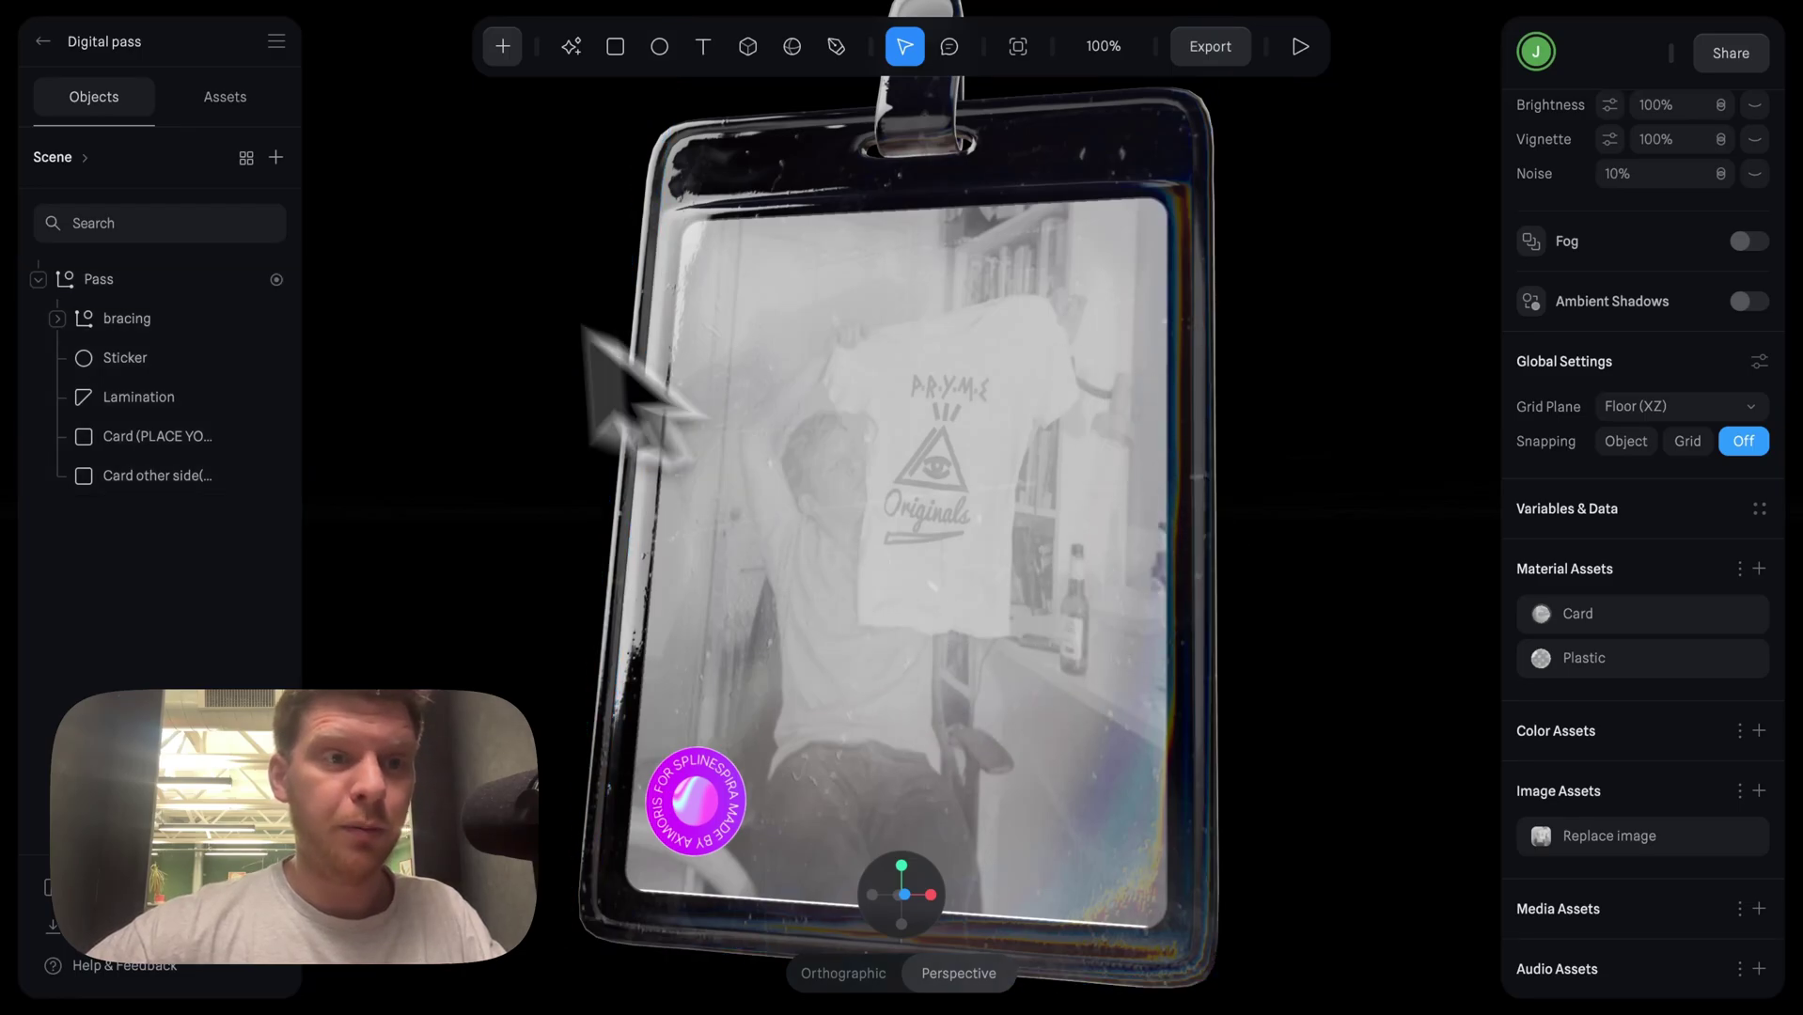
pyautogui.click(42, 41)
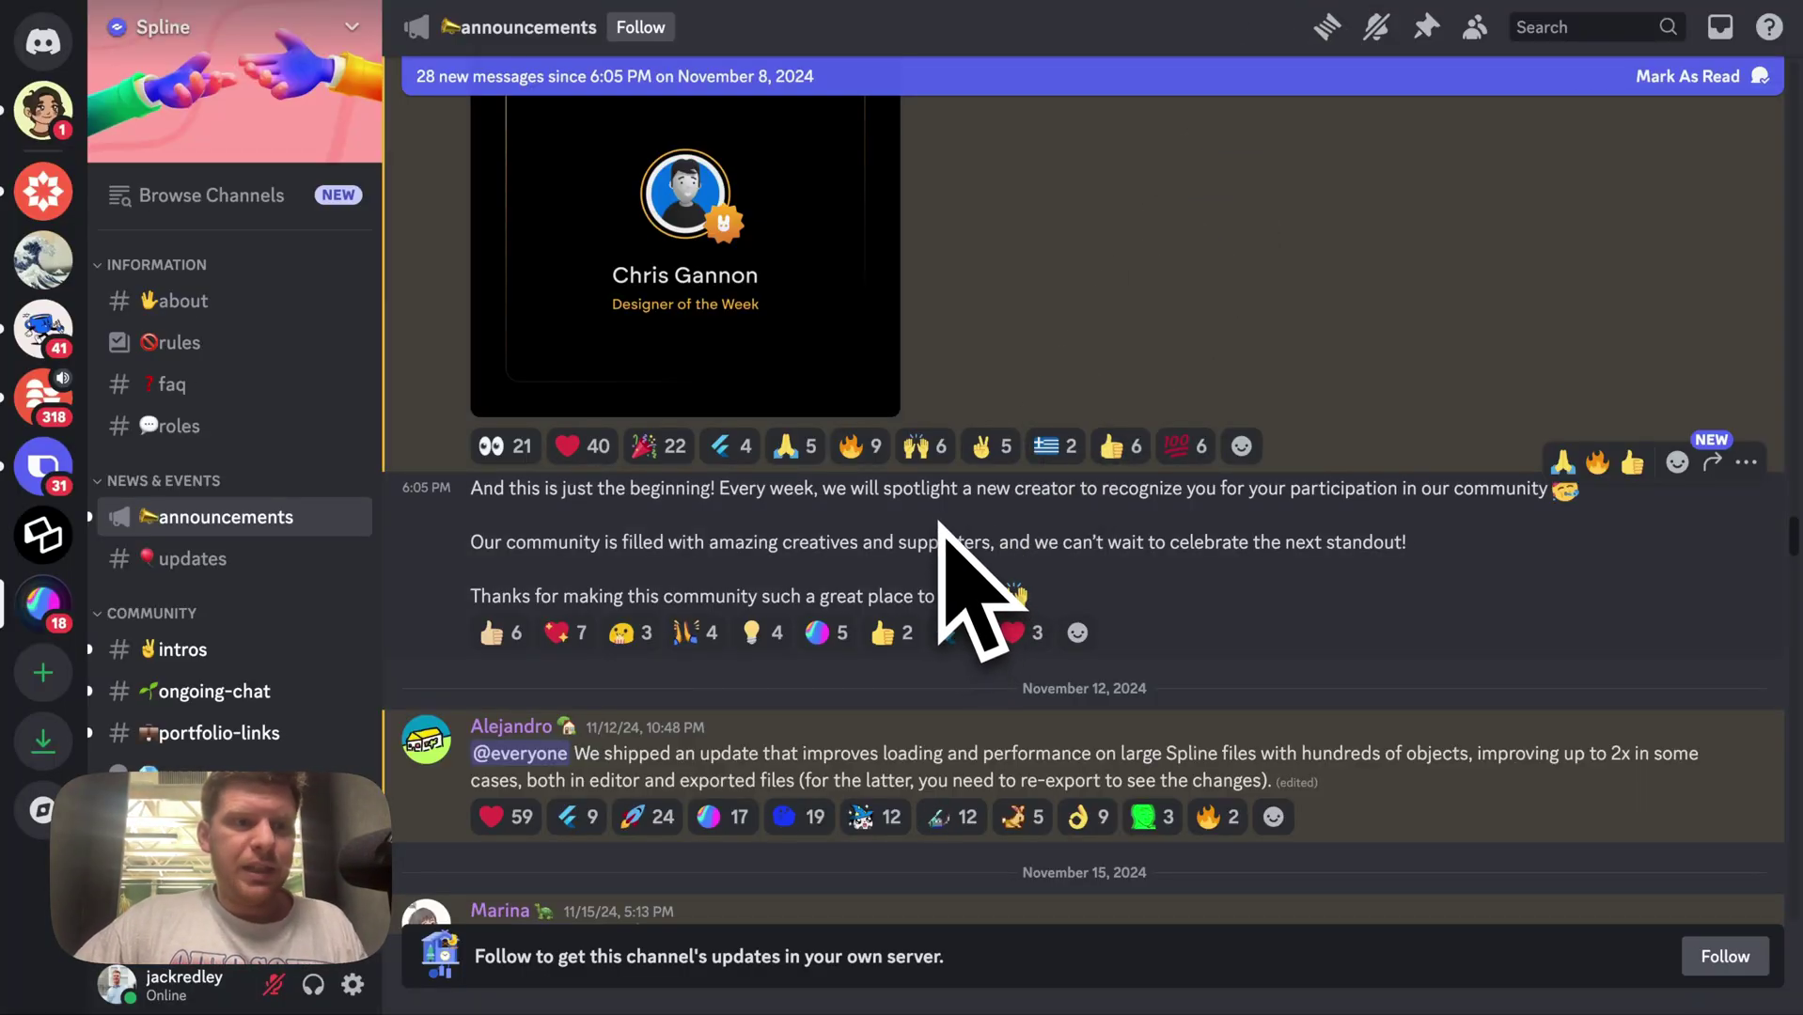
# - Switch to Discord and read through the Spline server's announcements and intros channels
pyautogui.scroll(-15, 938, 520)
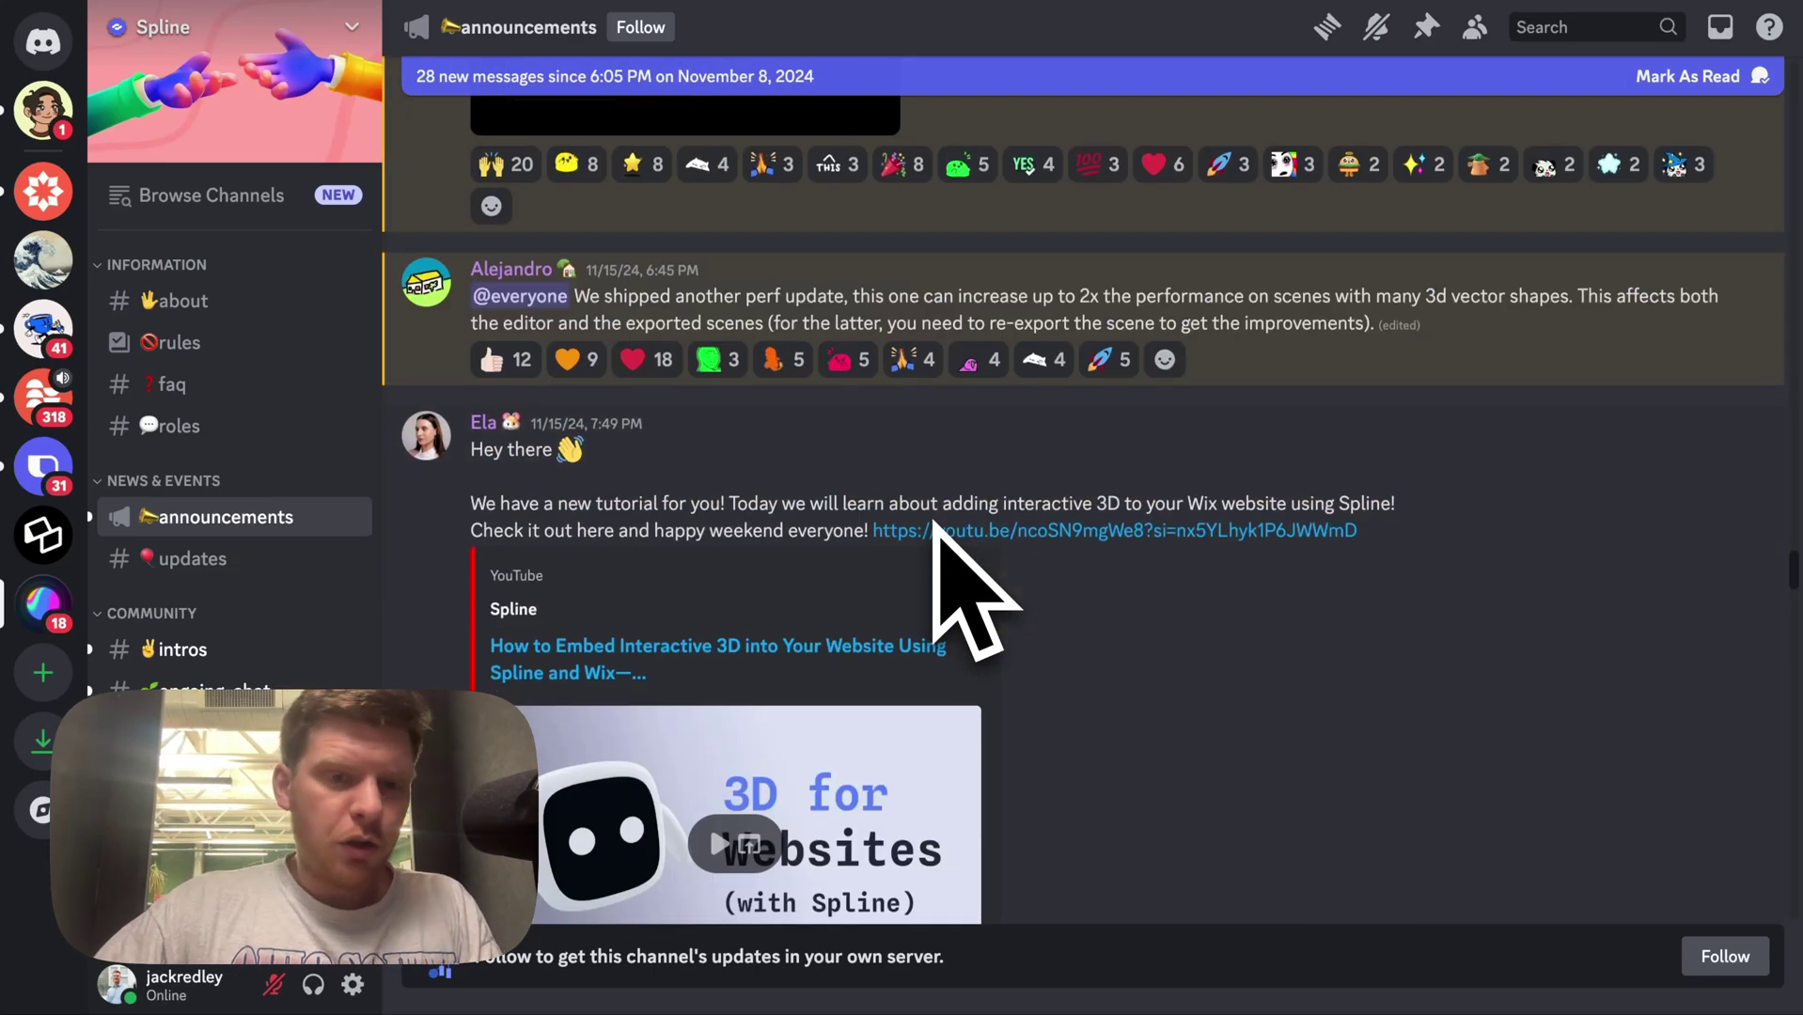
pyautogui.scroll(-10, 938, 526)
pyautogui.scroll(-3, 170, 404)
pyautogui.click(209, 527)
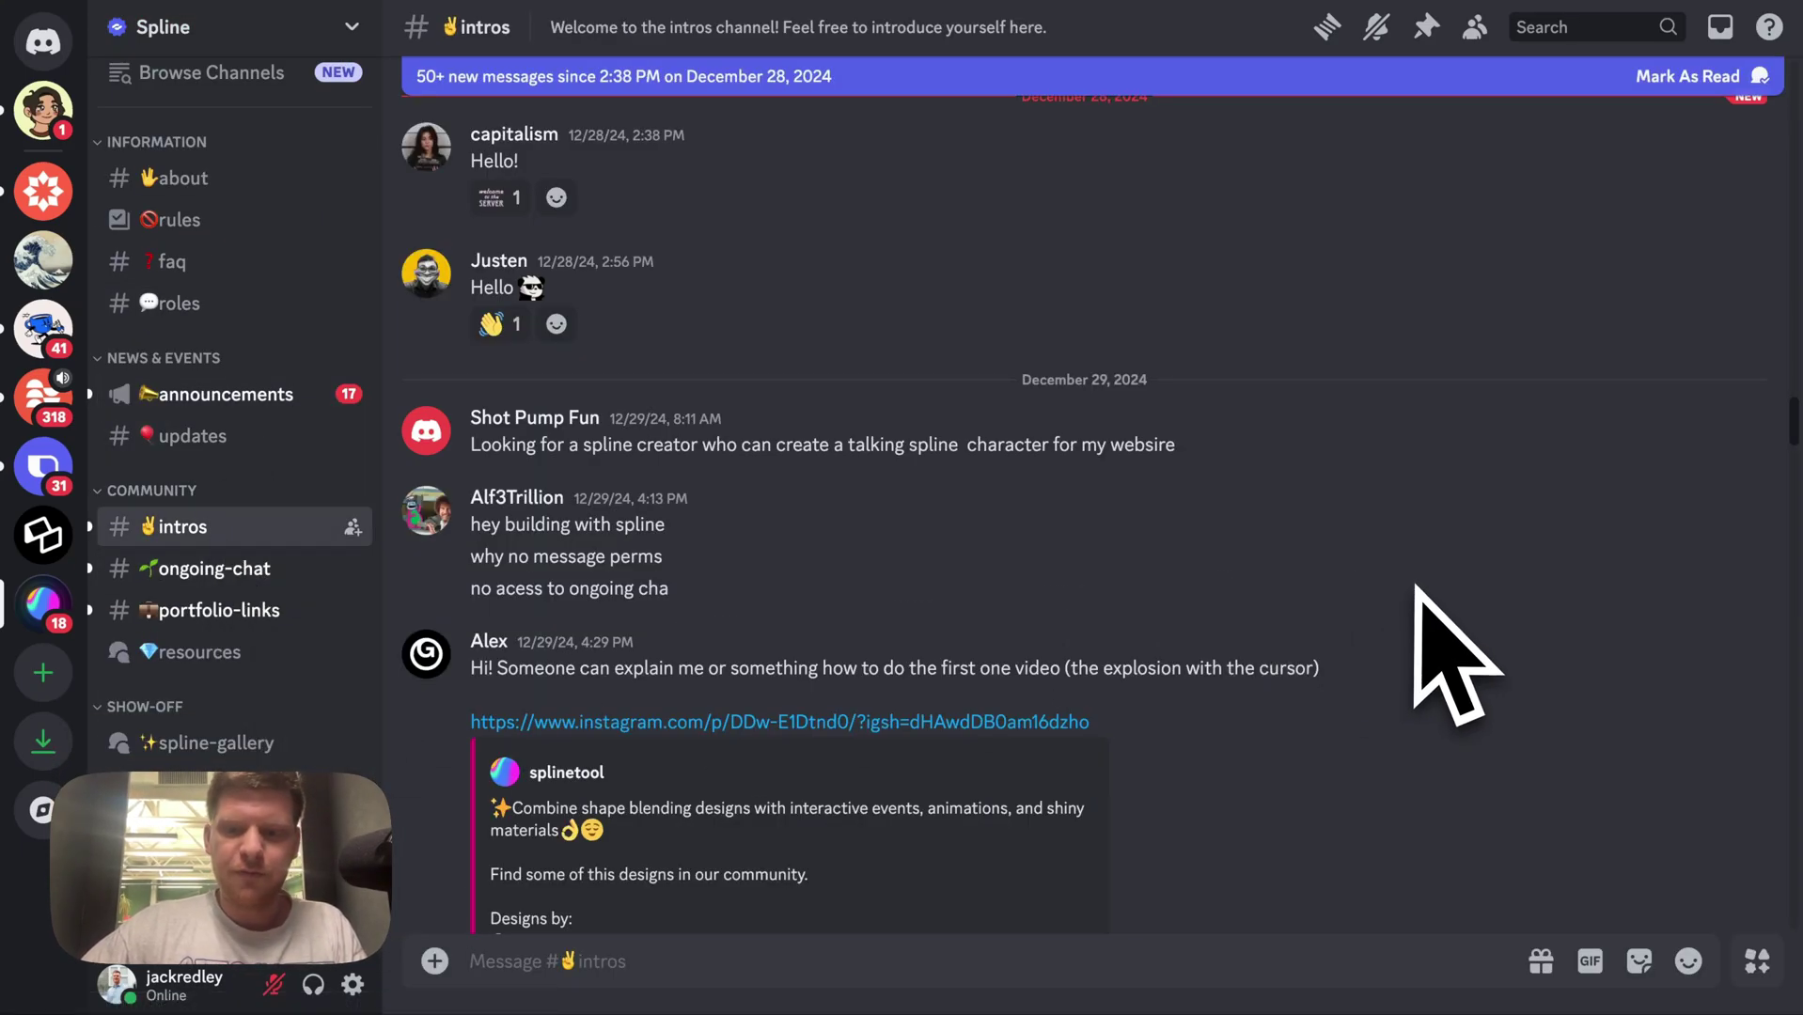
pyautogui.scroll(-8, 489, 616)
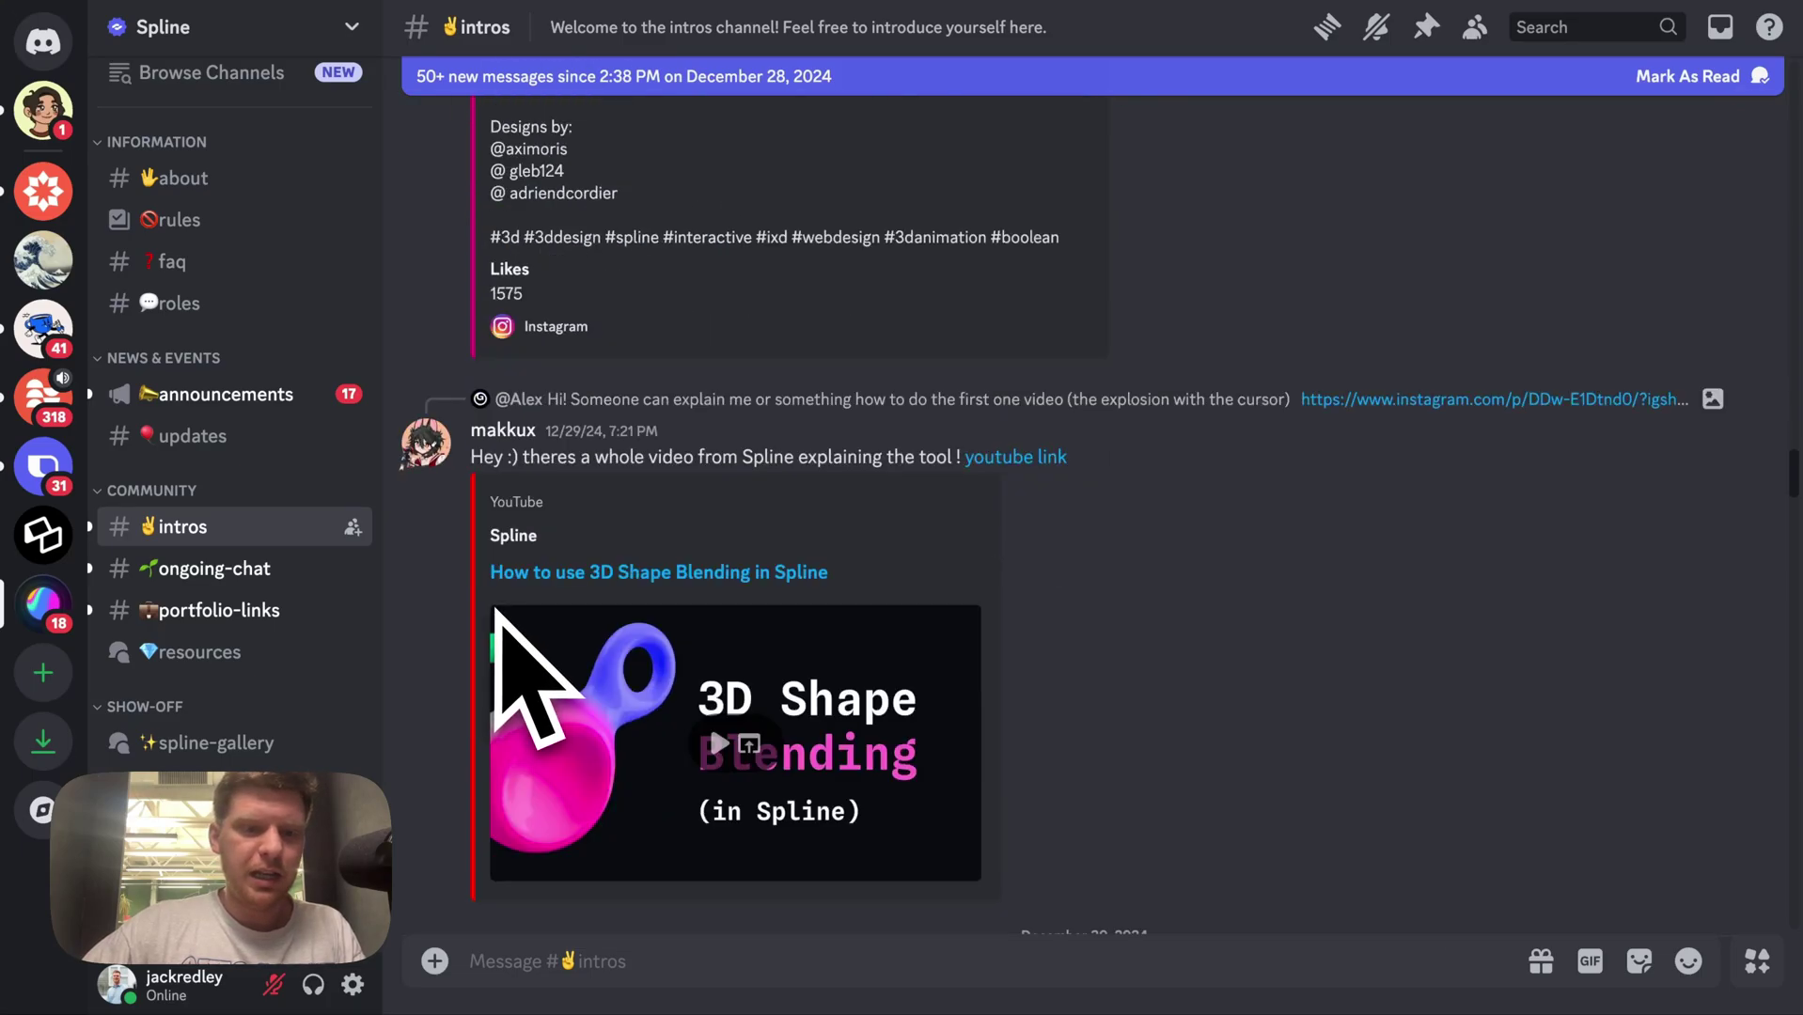
pyautogui.scroll(-10, 388, 639)
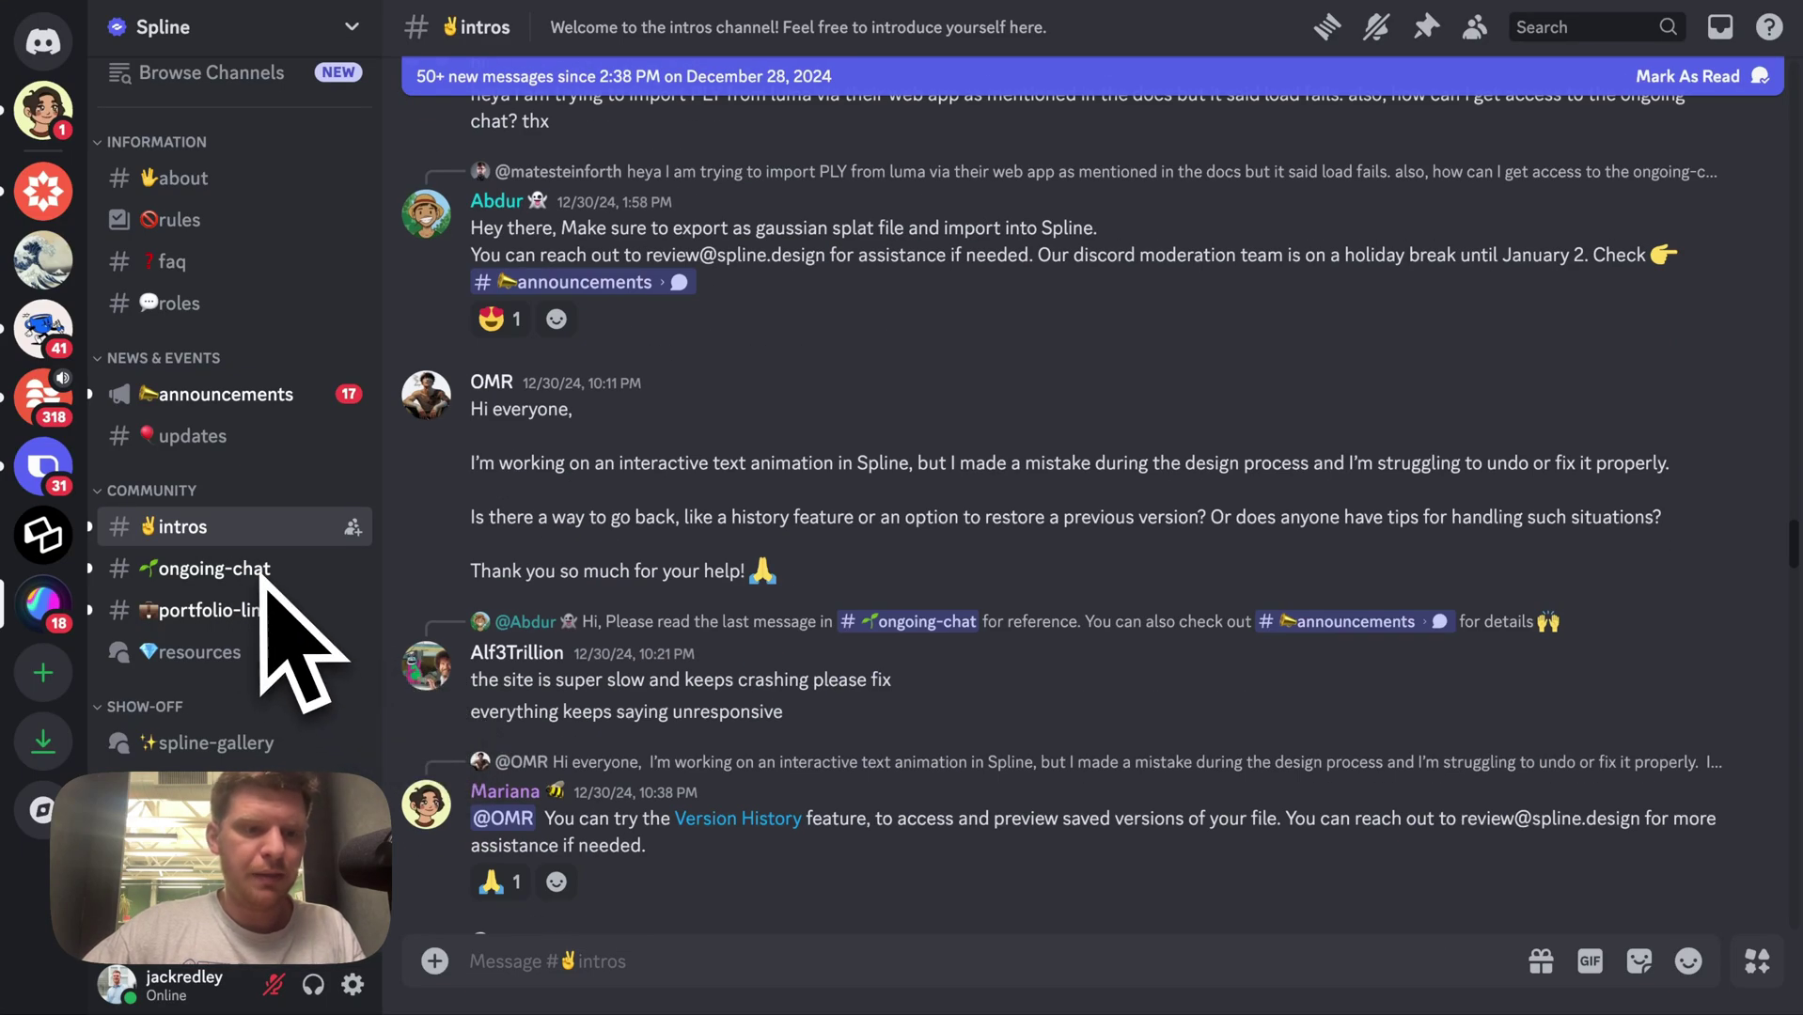
# - Open the portfolio-links channel, follow its spline.design/contra link, and explore all Spline experts on Contra
pyautogui.click(235, 613)
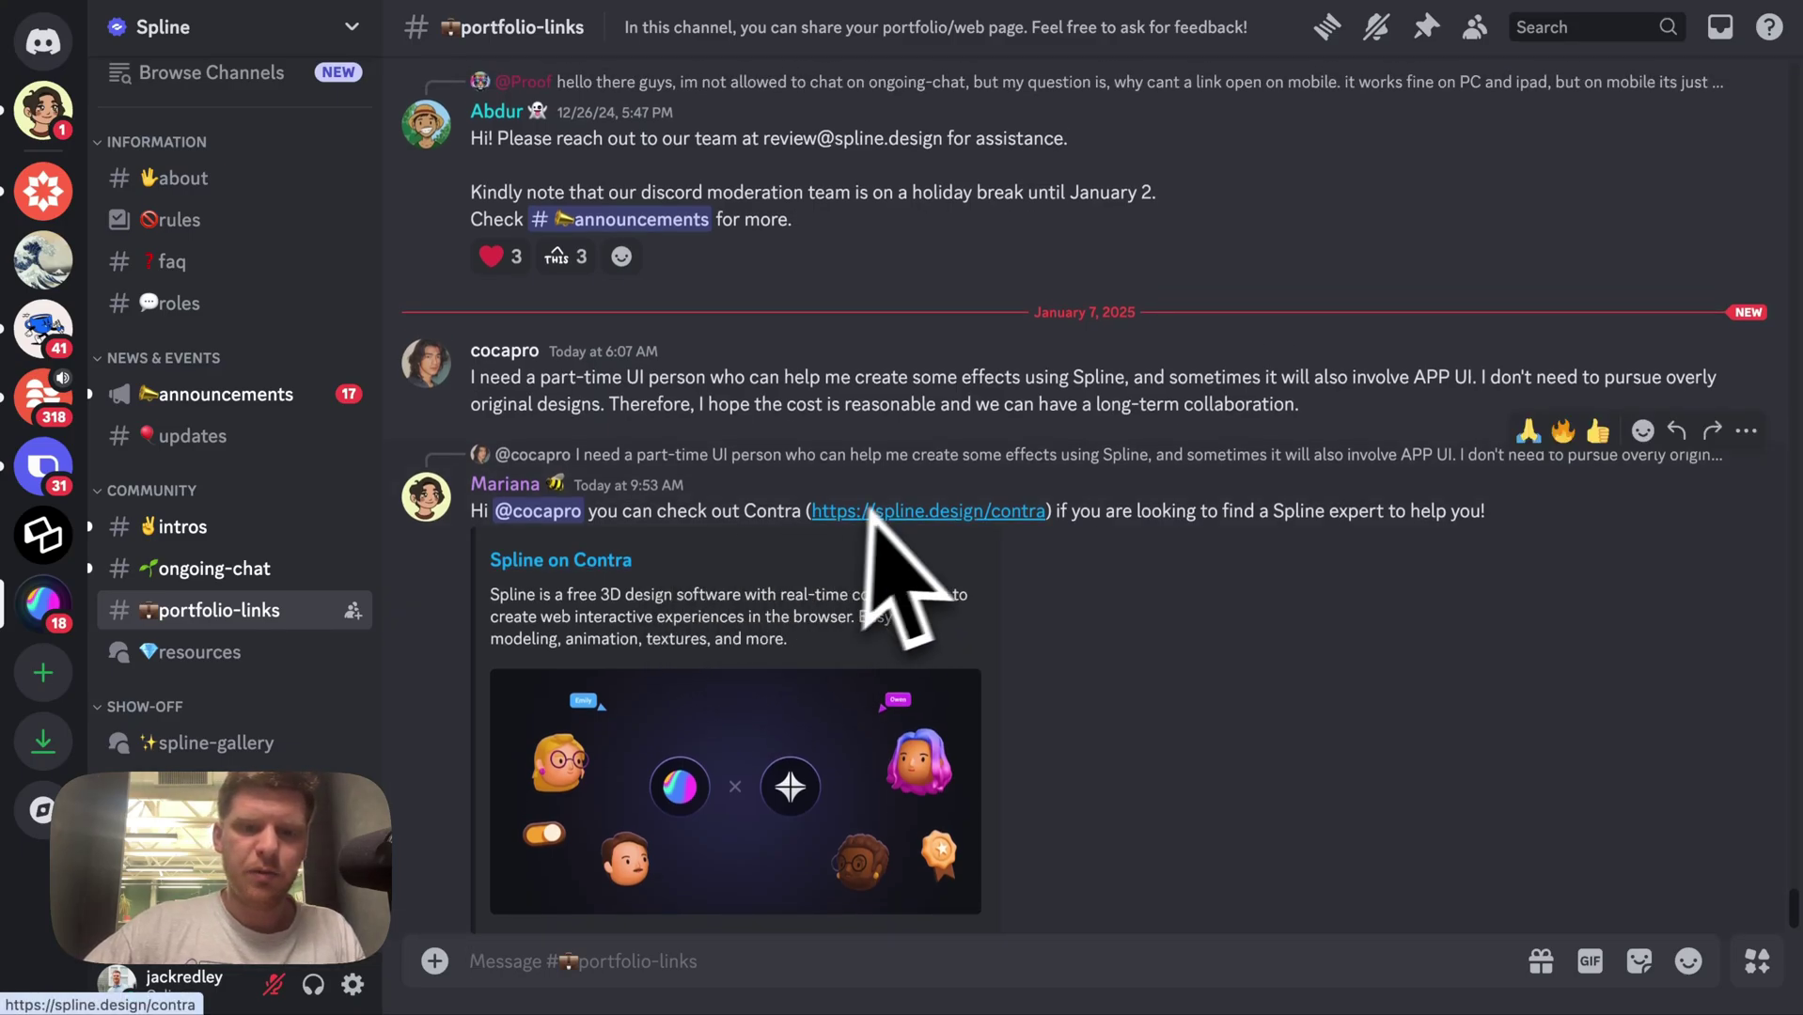
pyautogui.click(881, 513)
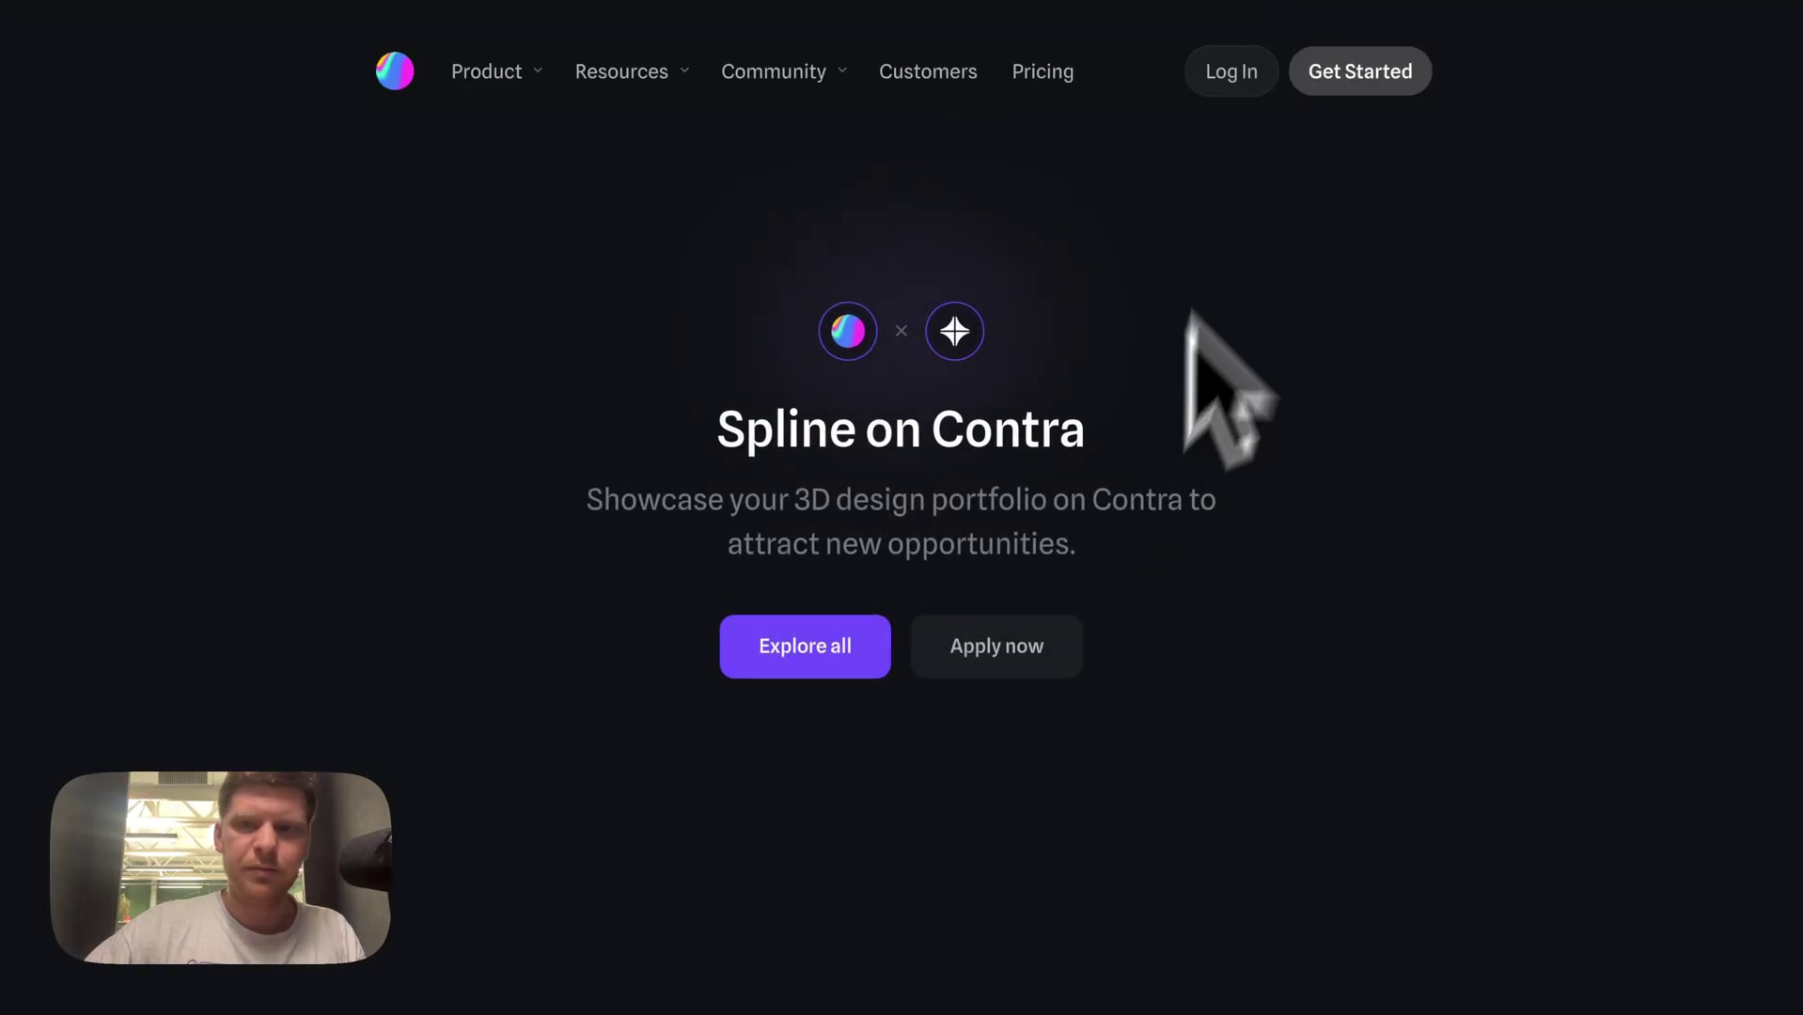
pyautogui.click(863, 641)
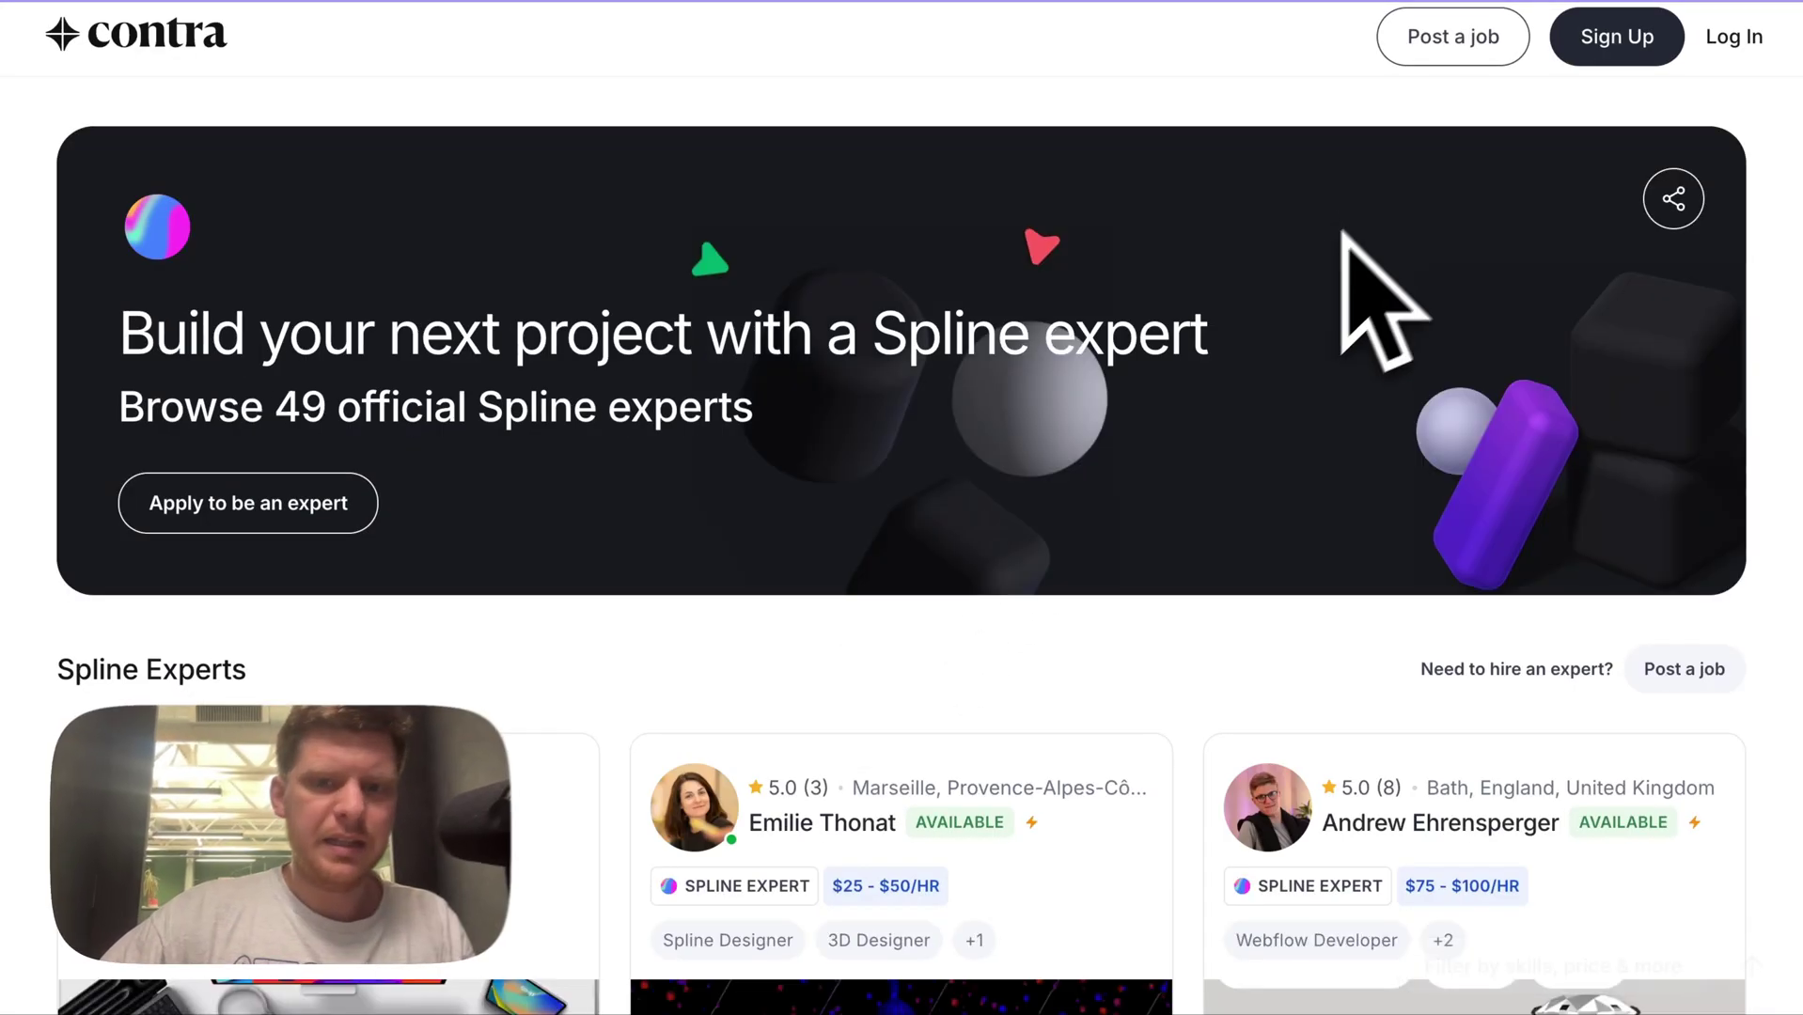
# - Browse the Spline Experts listing and view the profile of the Webflow developer behind Halo & Stone, including the relevant work
pyautogui.scroll(-5, 1213, 399)
pyautogui.scroll(-1, 1043, 479)
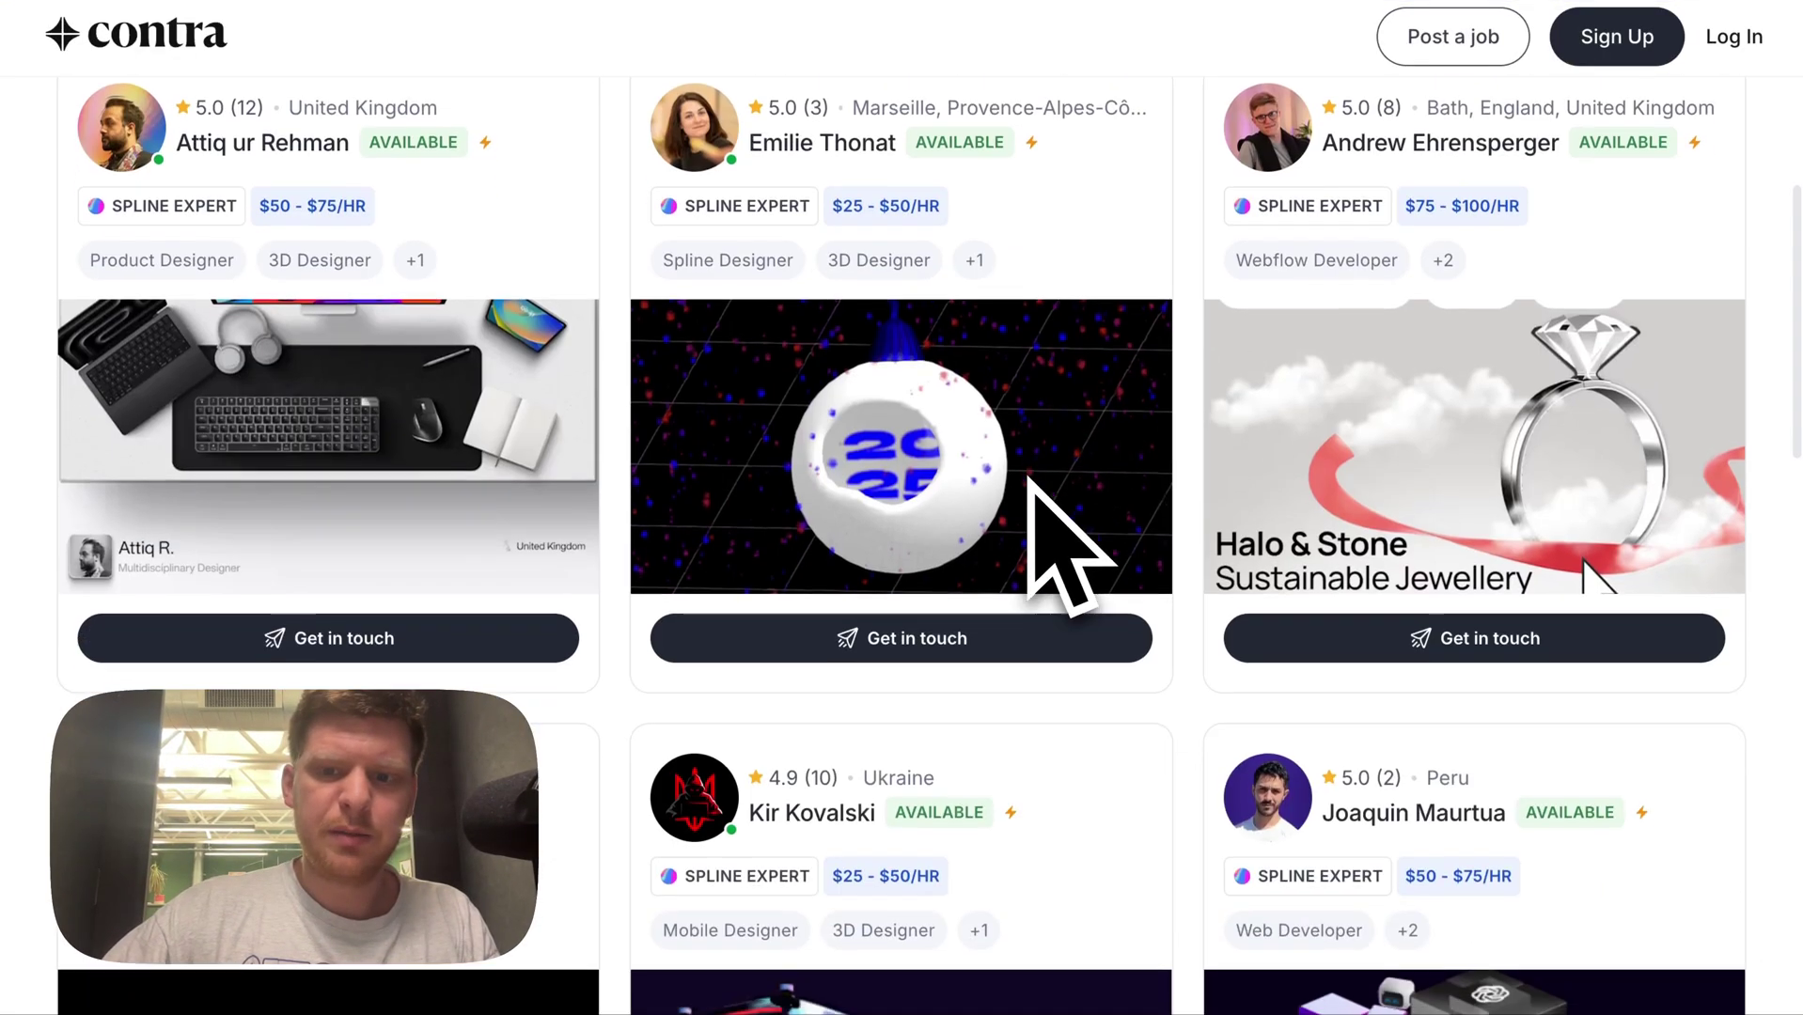
pyautogui.scroll(1, 1416, 356)
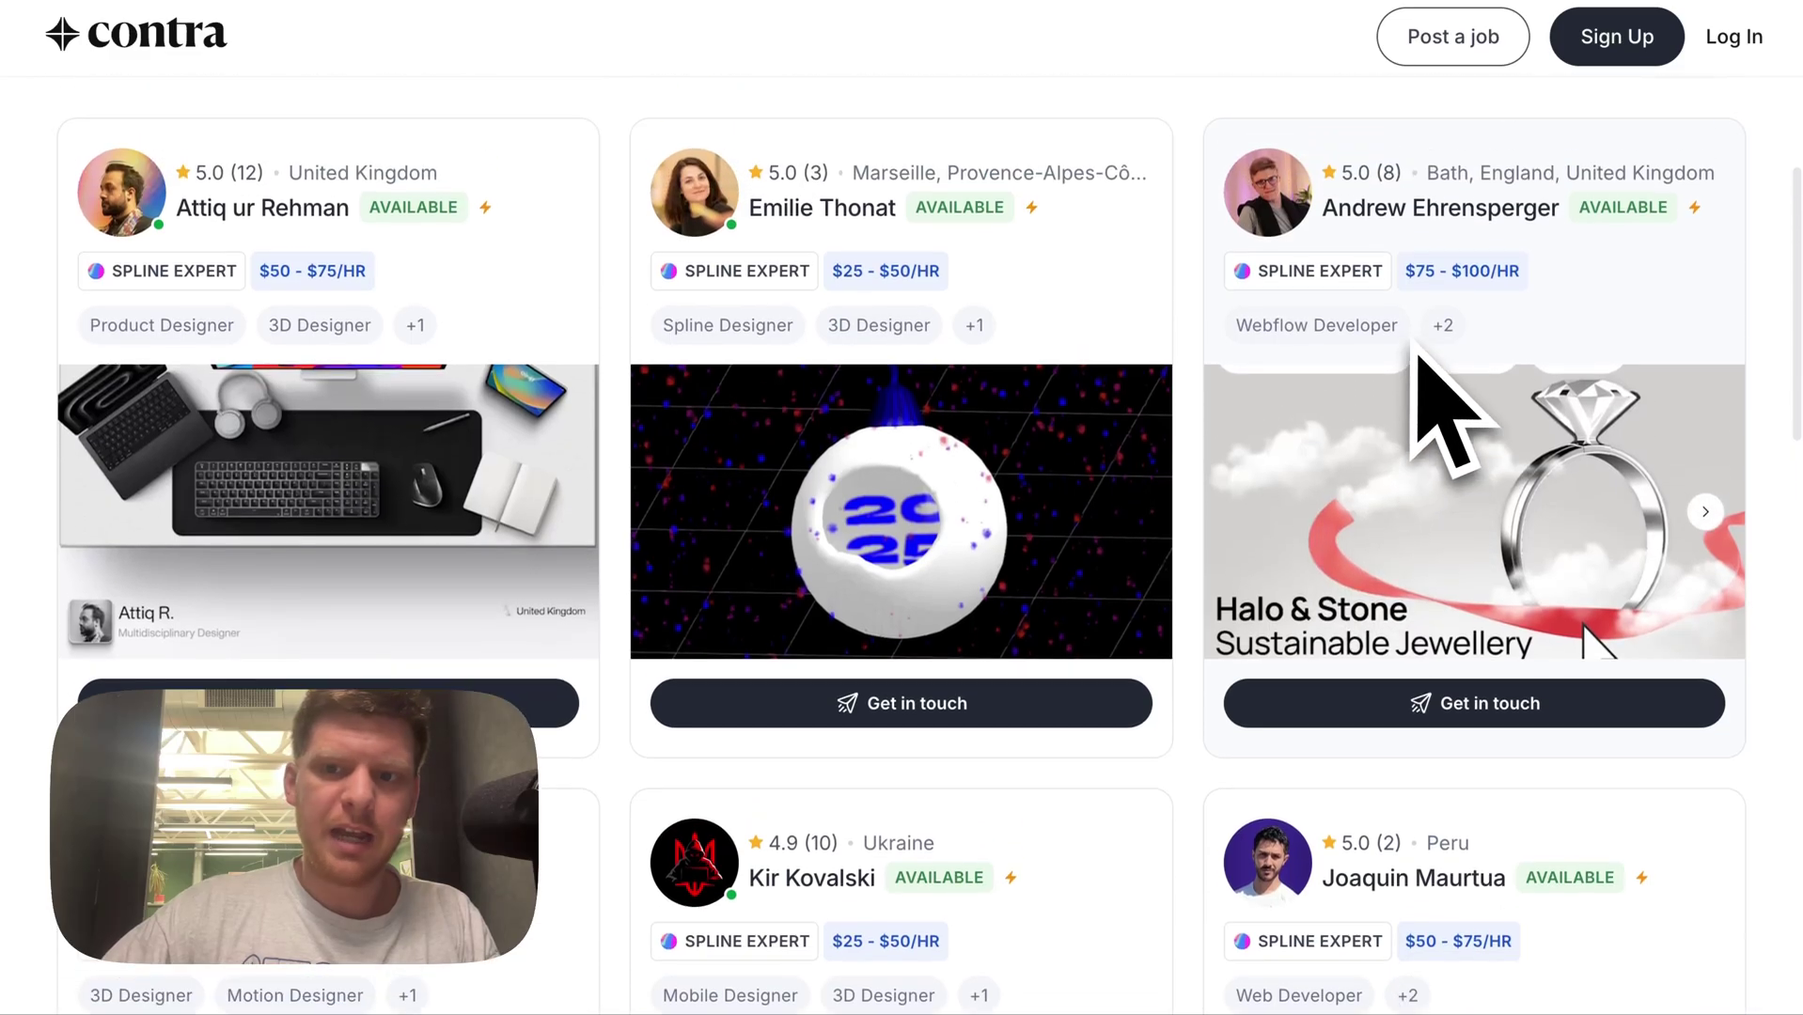
pyautogui.click(1471, 236)
pyautogui.scroll(-5, 917, 555)
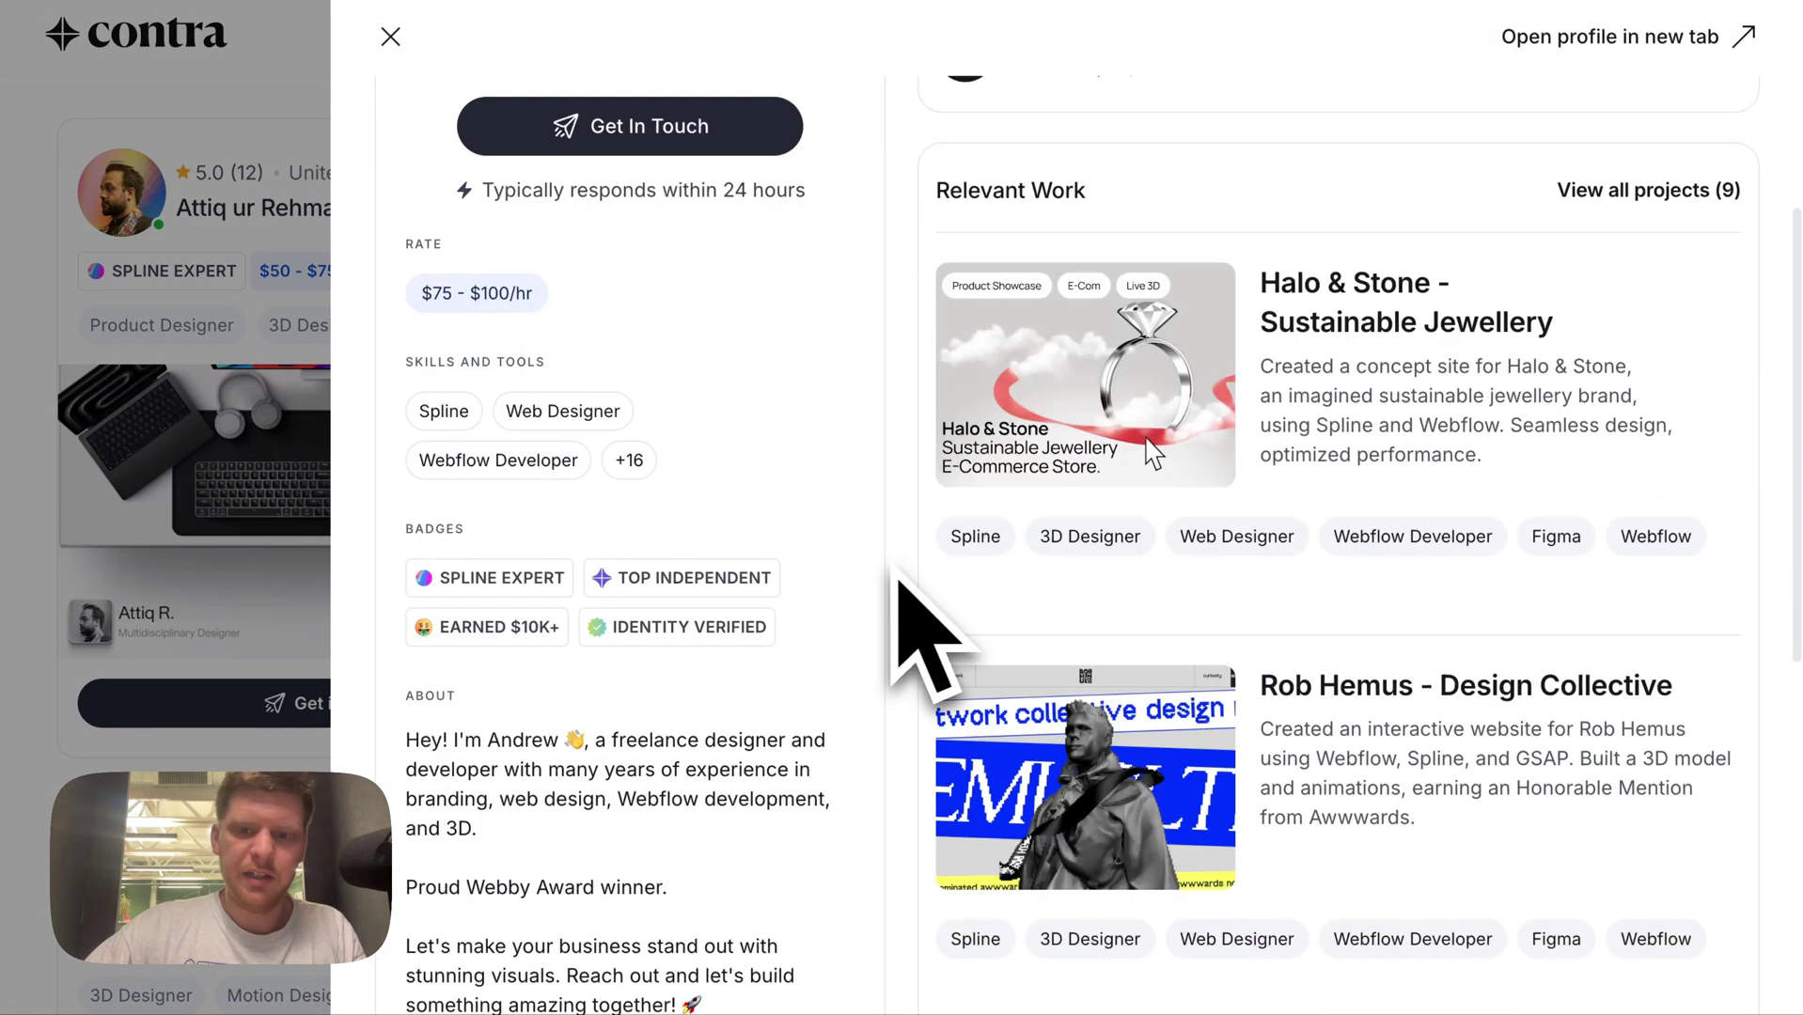
# - Open the Halo & Stone - Sustainable Jewellery project and look through its description and page images
pyautogui.click(1076, 428)
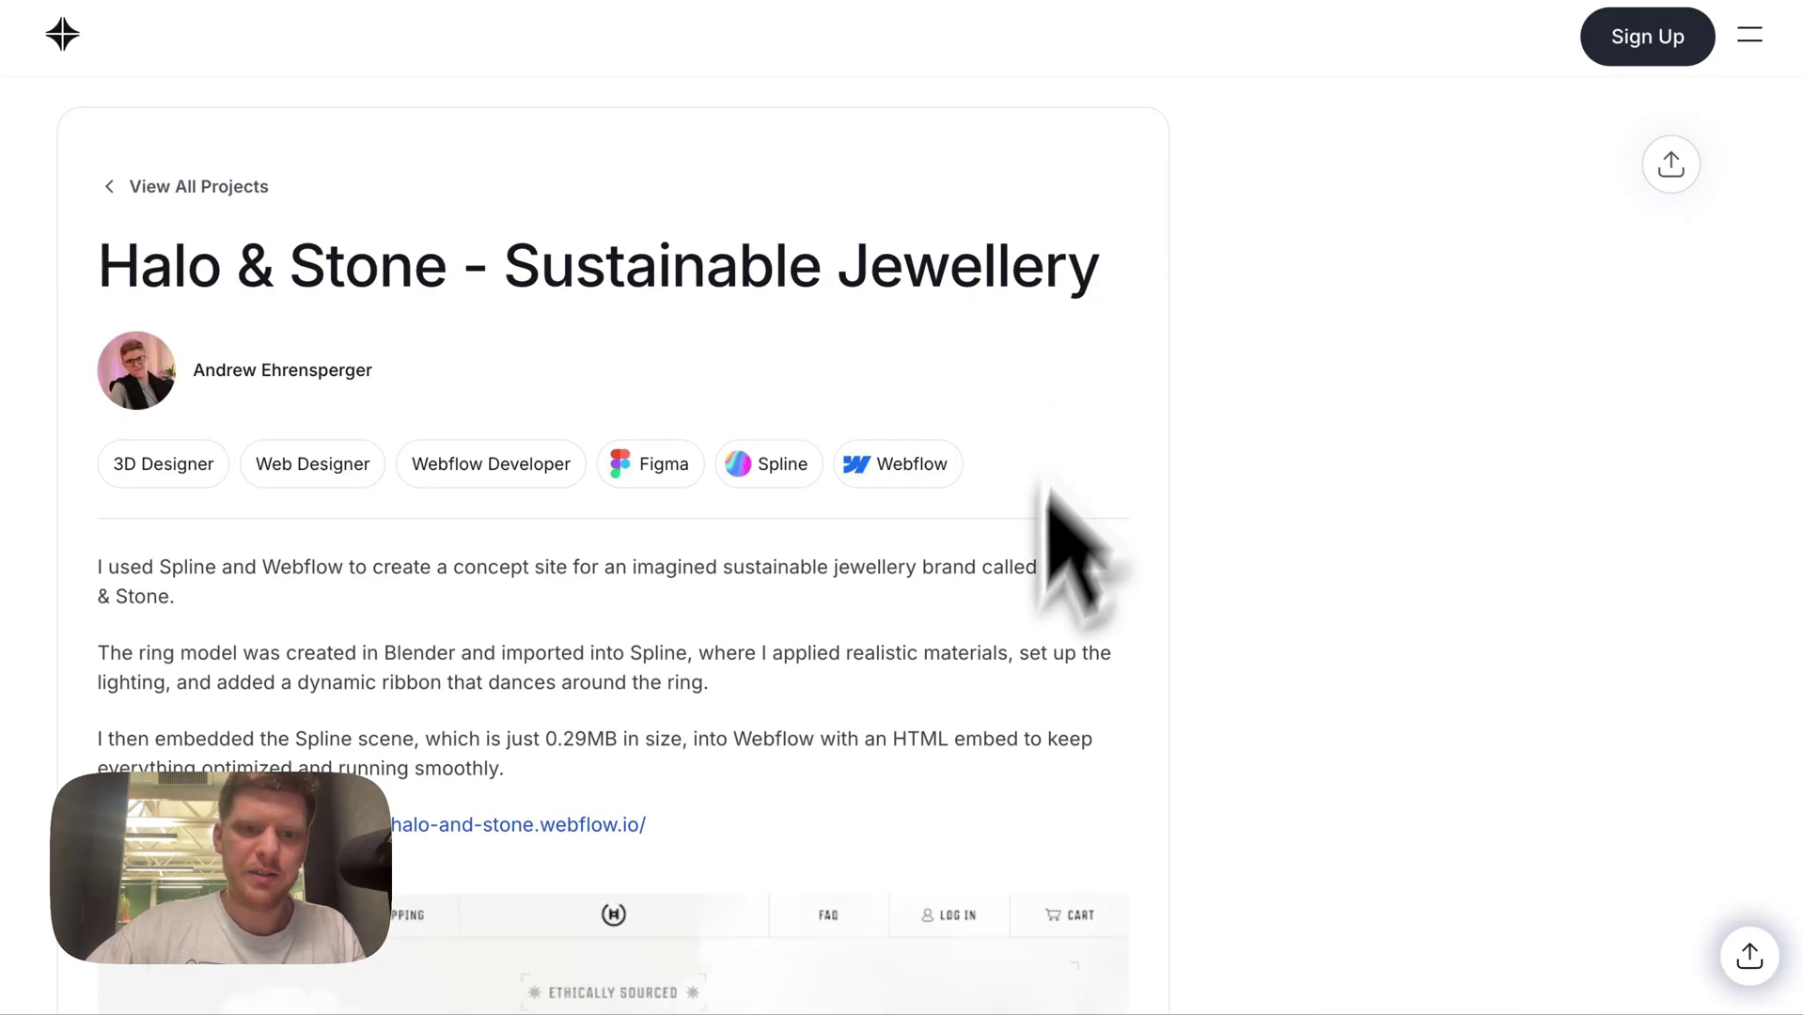
pyautogui.scroll(-10, 1043, 507)
pyautogui.scroll(-15, 1006, 634)
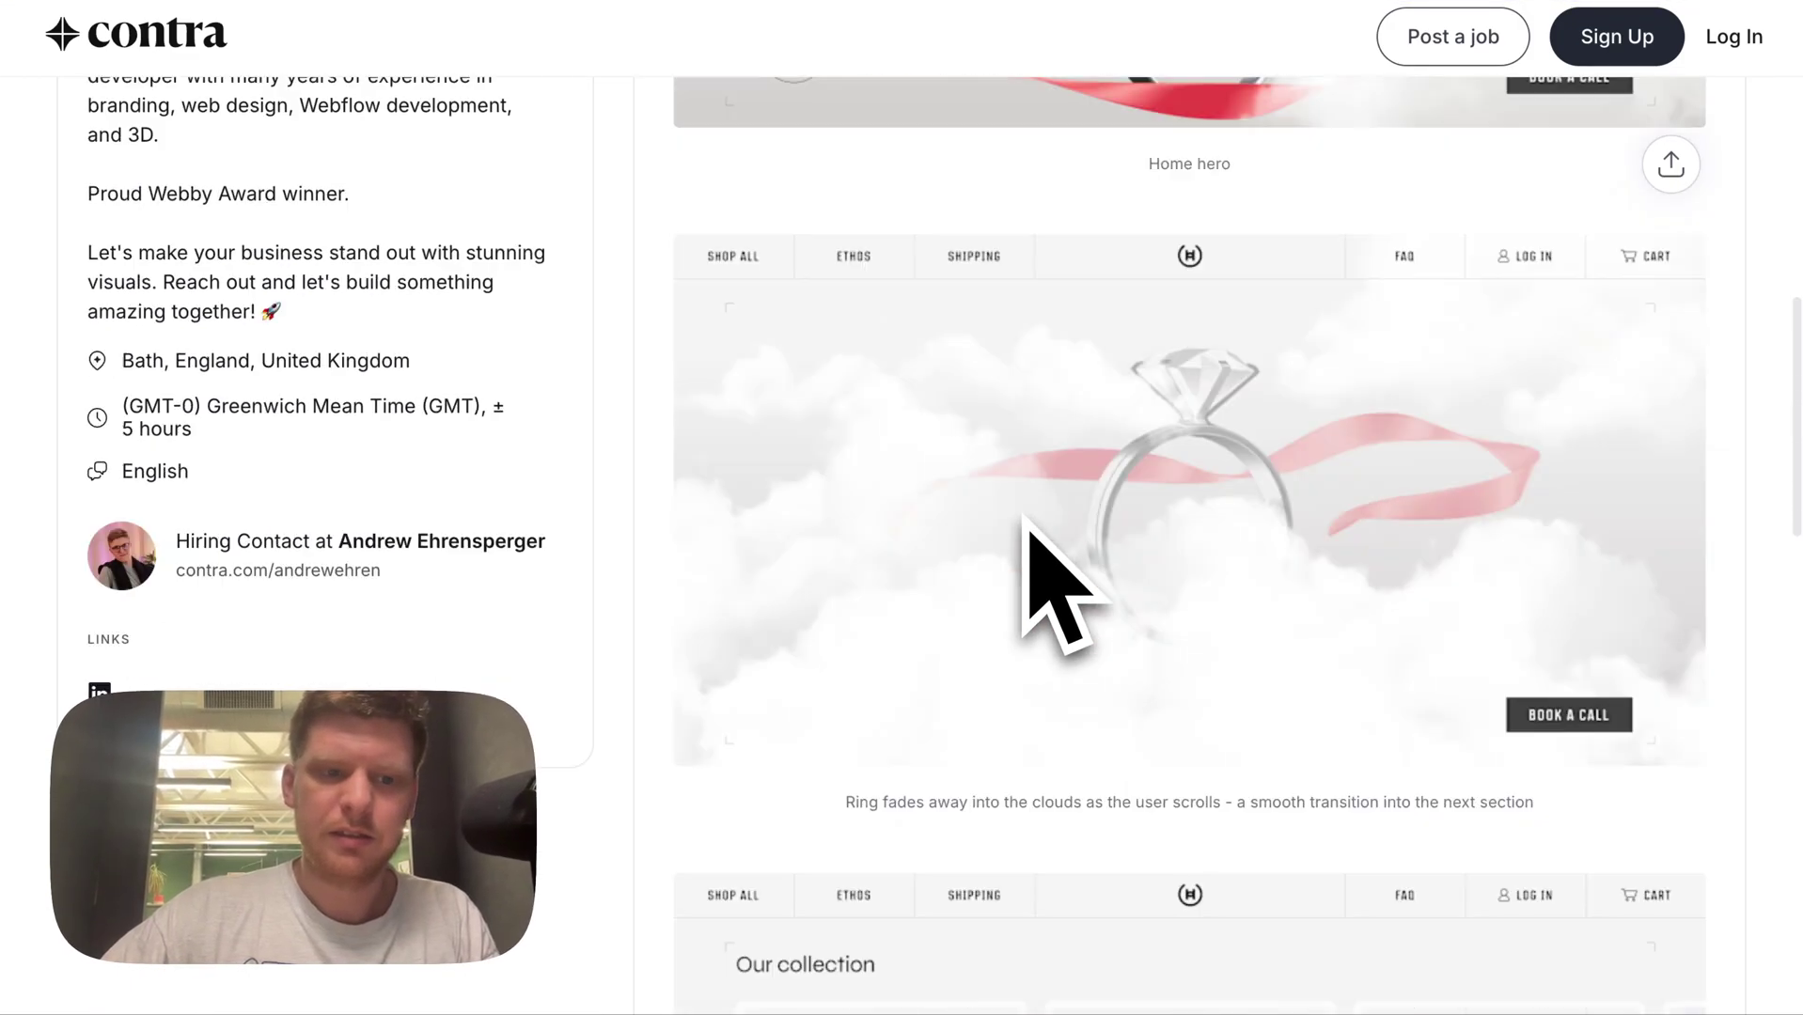
pyautogui.scroll(-6, 1026, 517)
pyautogui.scroll(20, 1027, 516)
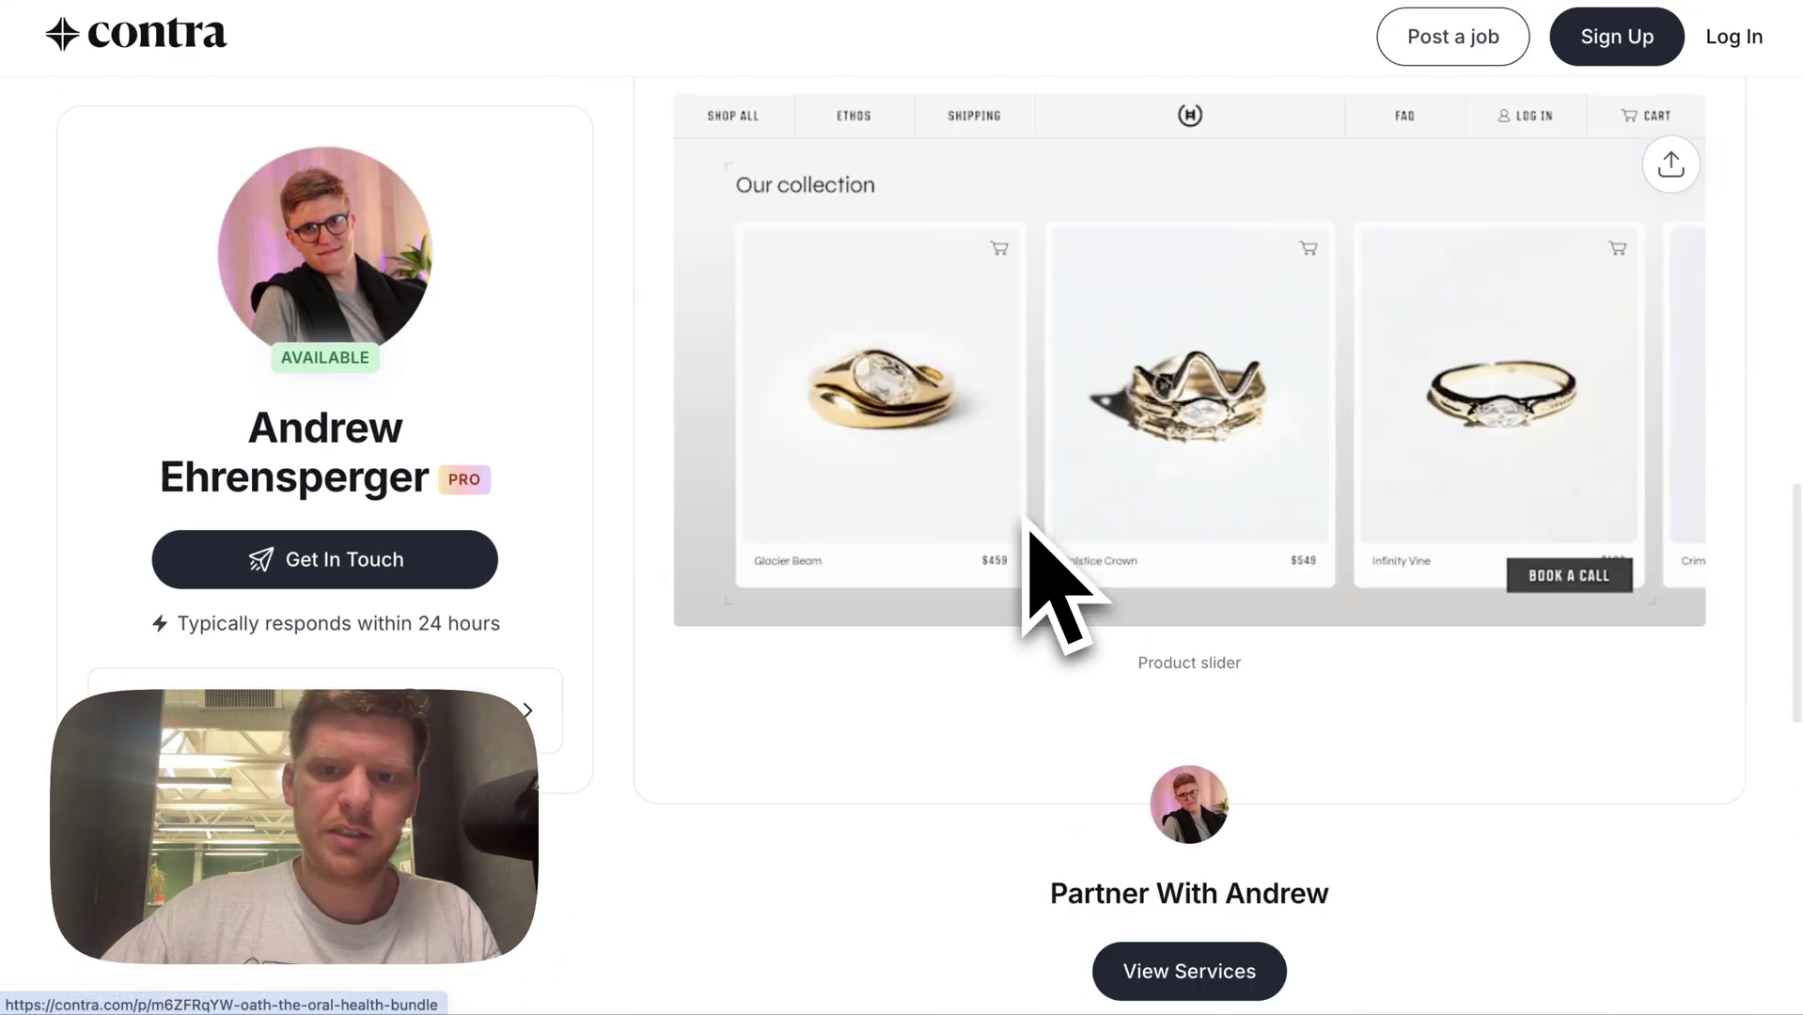
pyautogui.scroll(-1, 1200, 684)
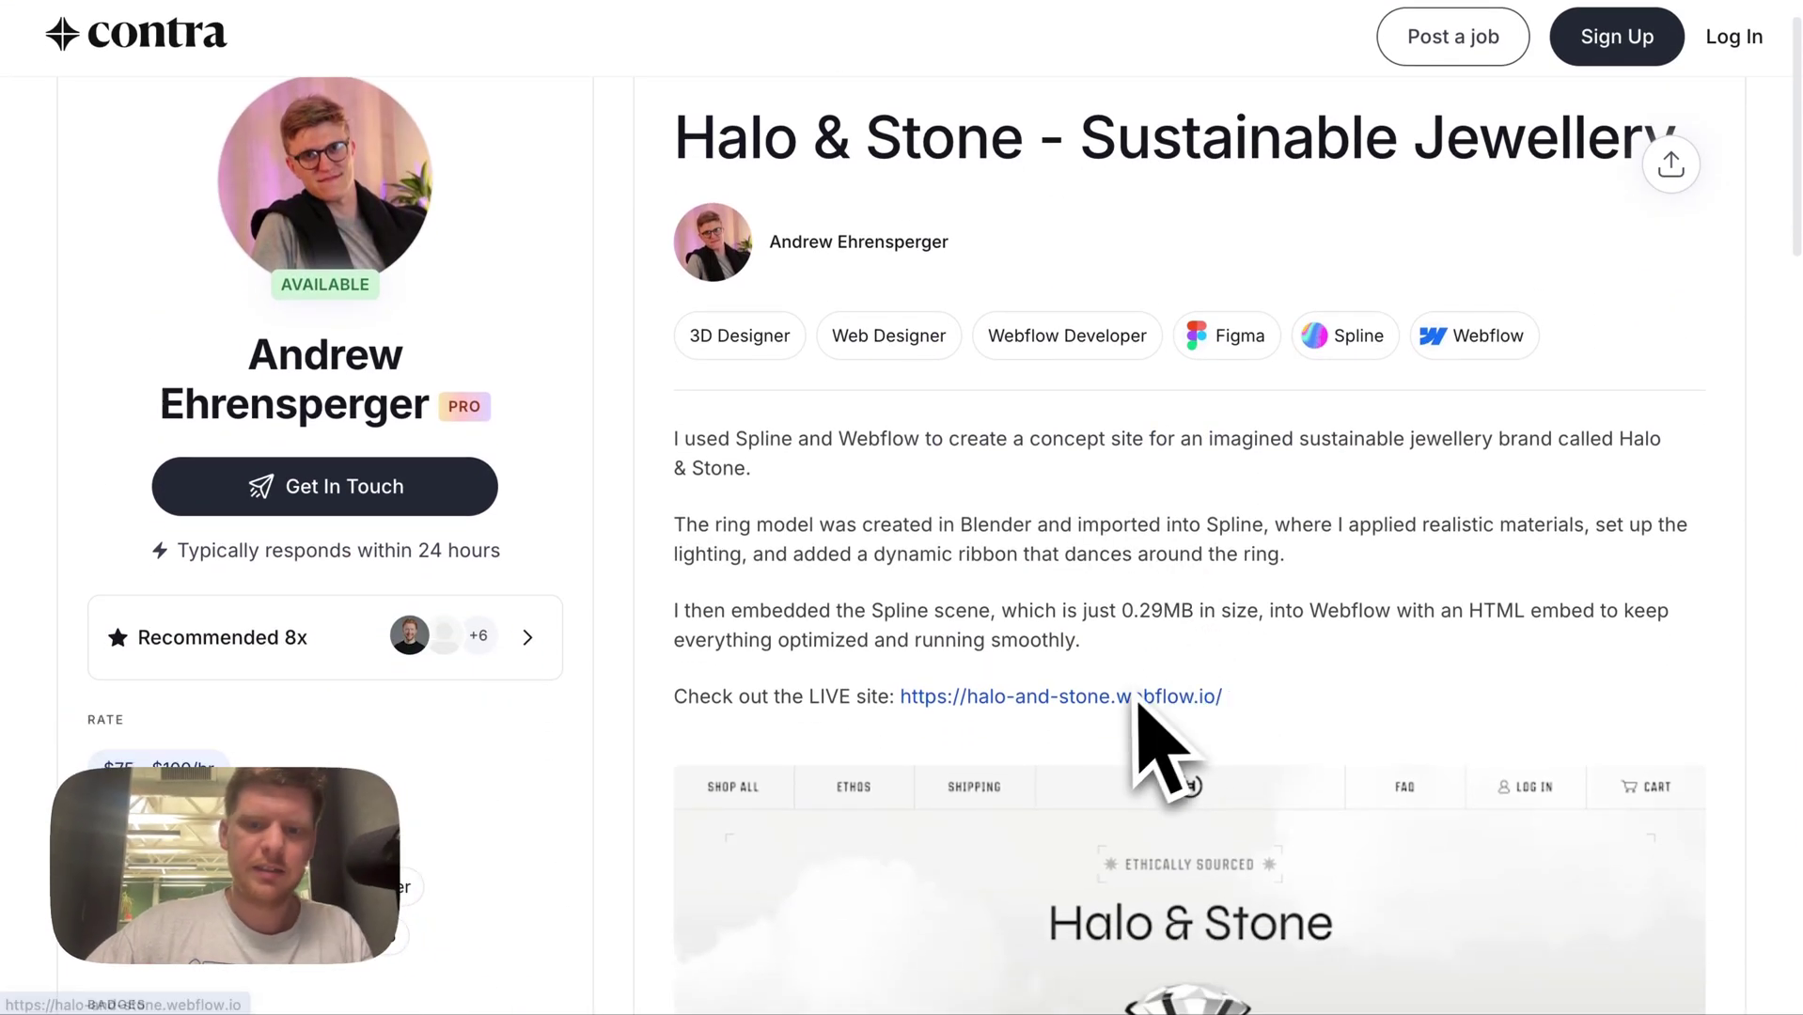
# - Visit the live halo-and-stone.webflow.io site and examine its 3D ring animation and the sections below it
pyautogui.click(1140, 700)
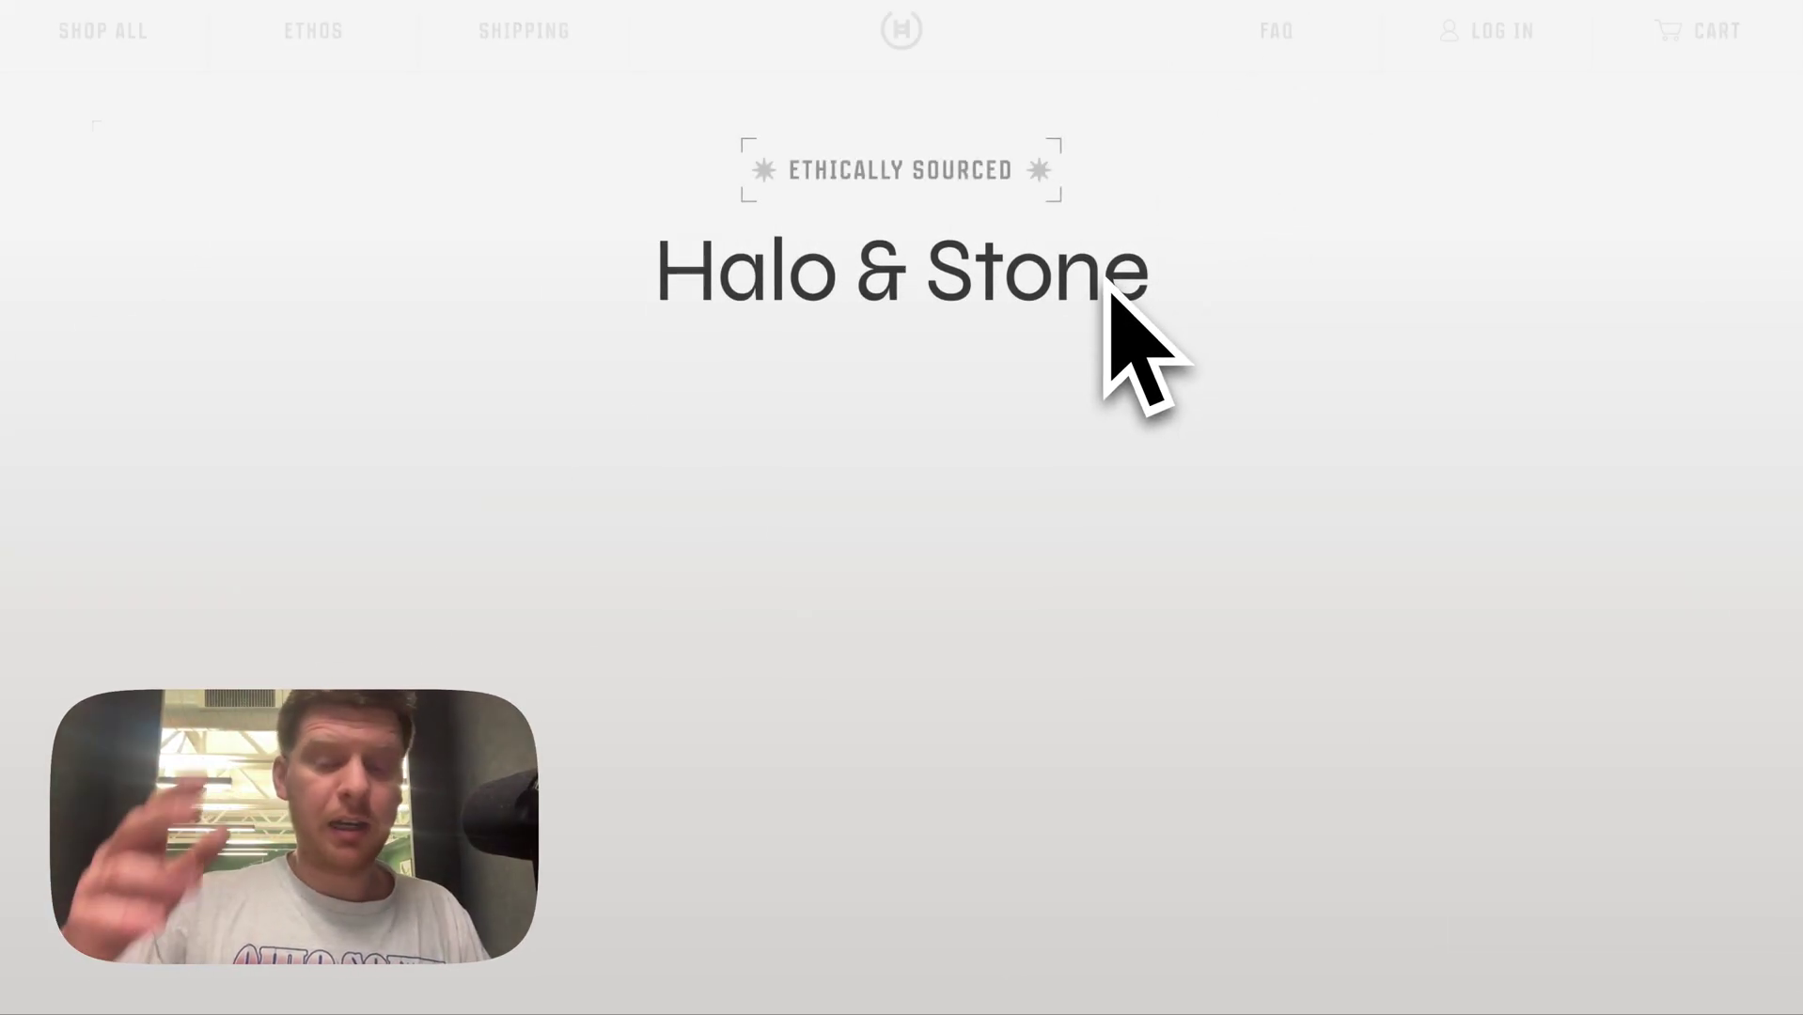
pyautogui.scroll(-5, 695, 310)
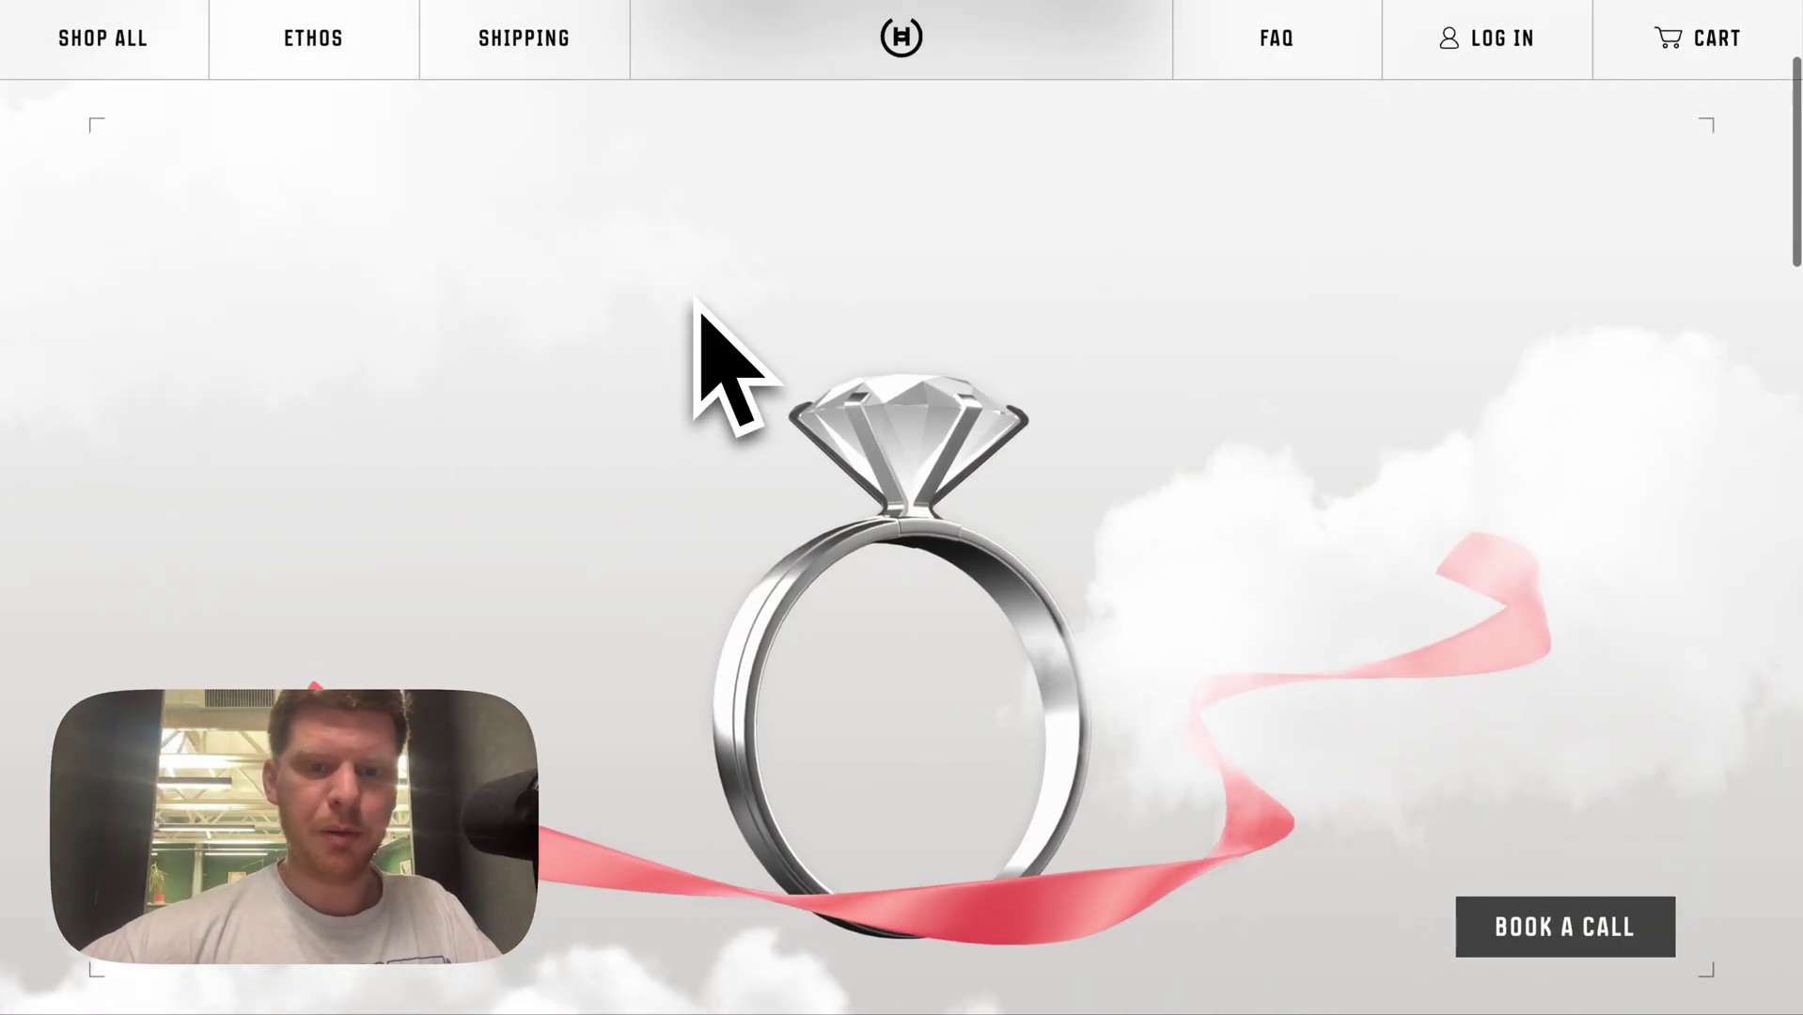
pyautogui.scroll(-3, 722, 312)
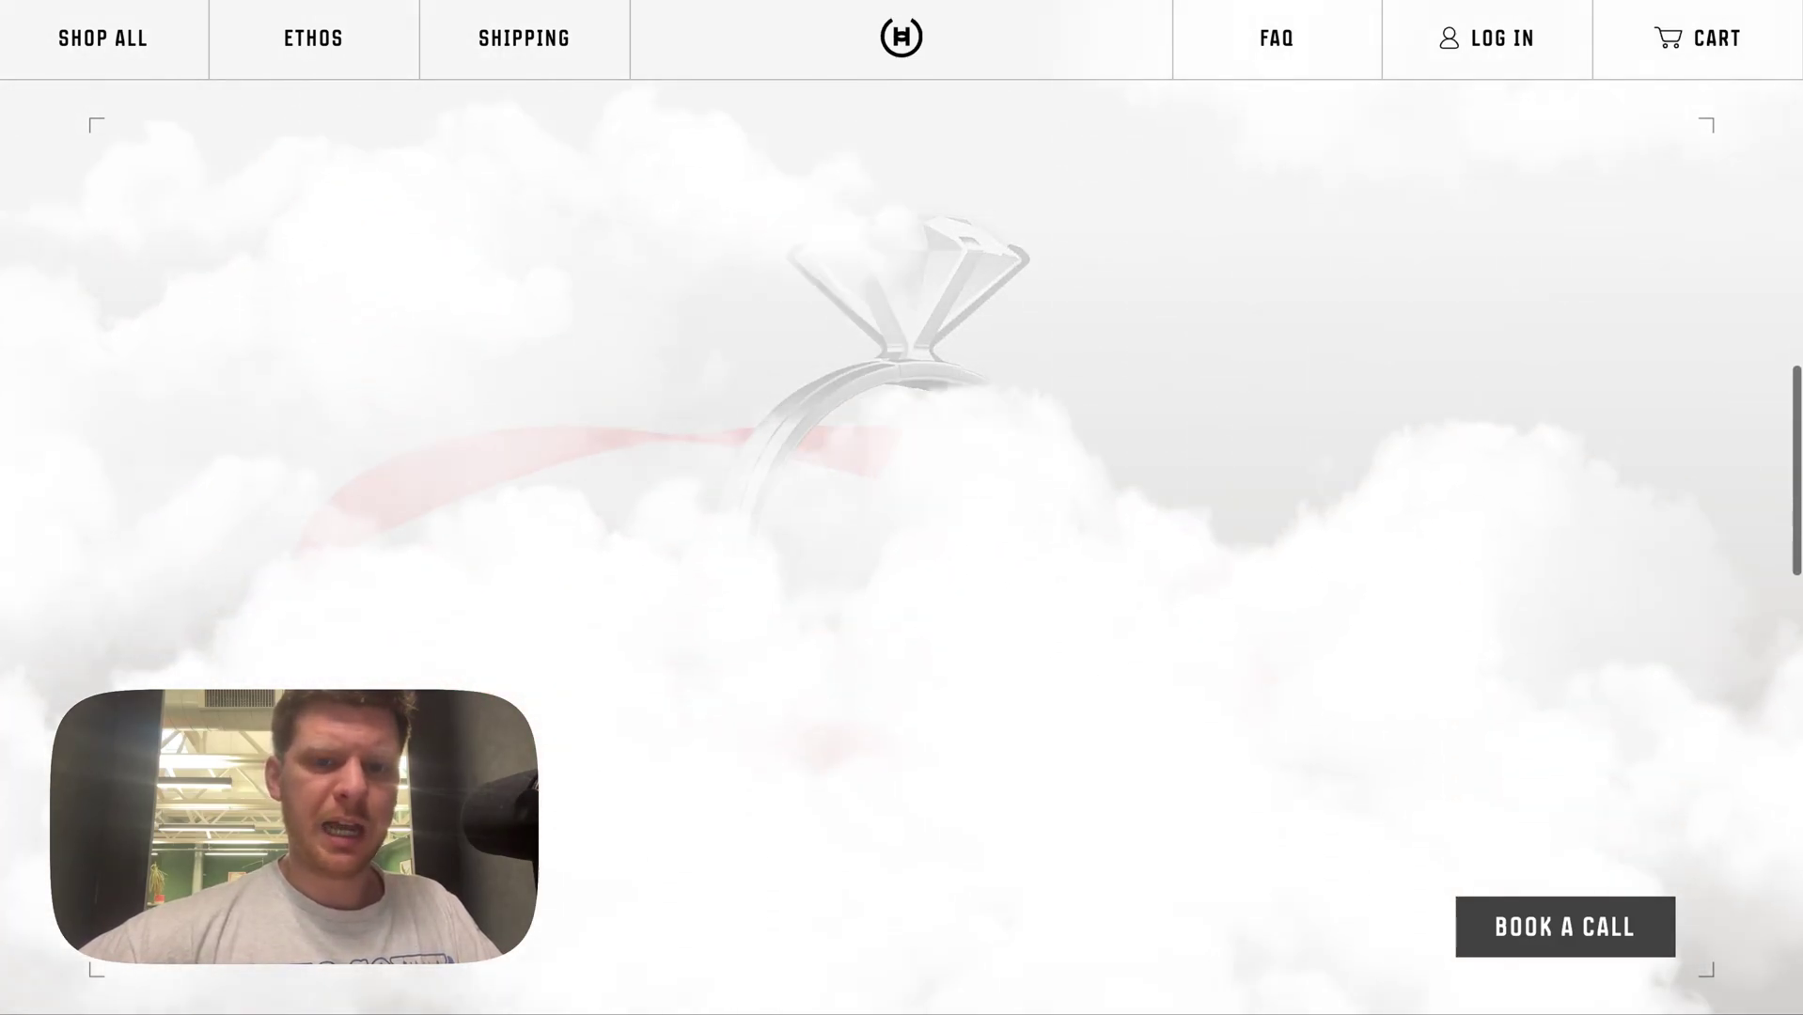
pyautogui.scroll(5, 722, 312)
pyautogui.scroll(3, 833, 343)
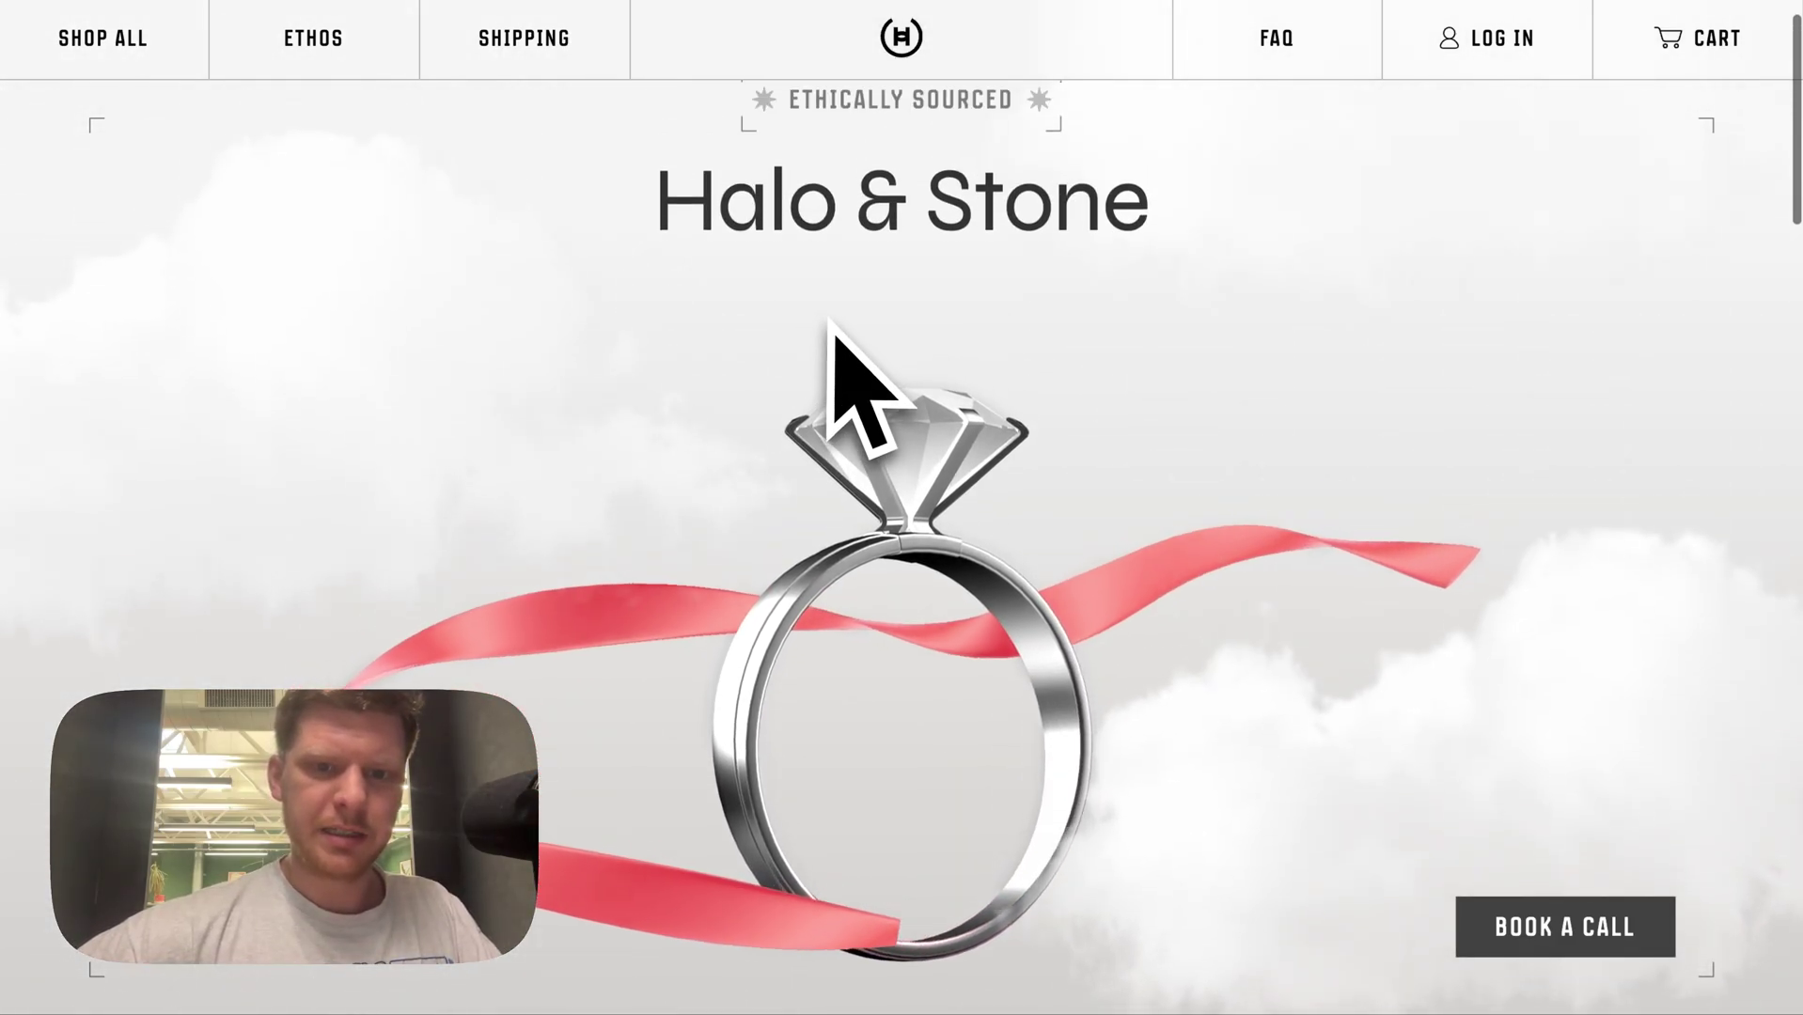
pyautogui.scroll(-4, 893, 386)
pyautogui.scroll(-15, 904, 381)
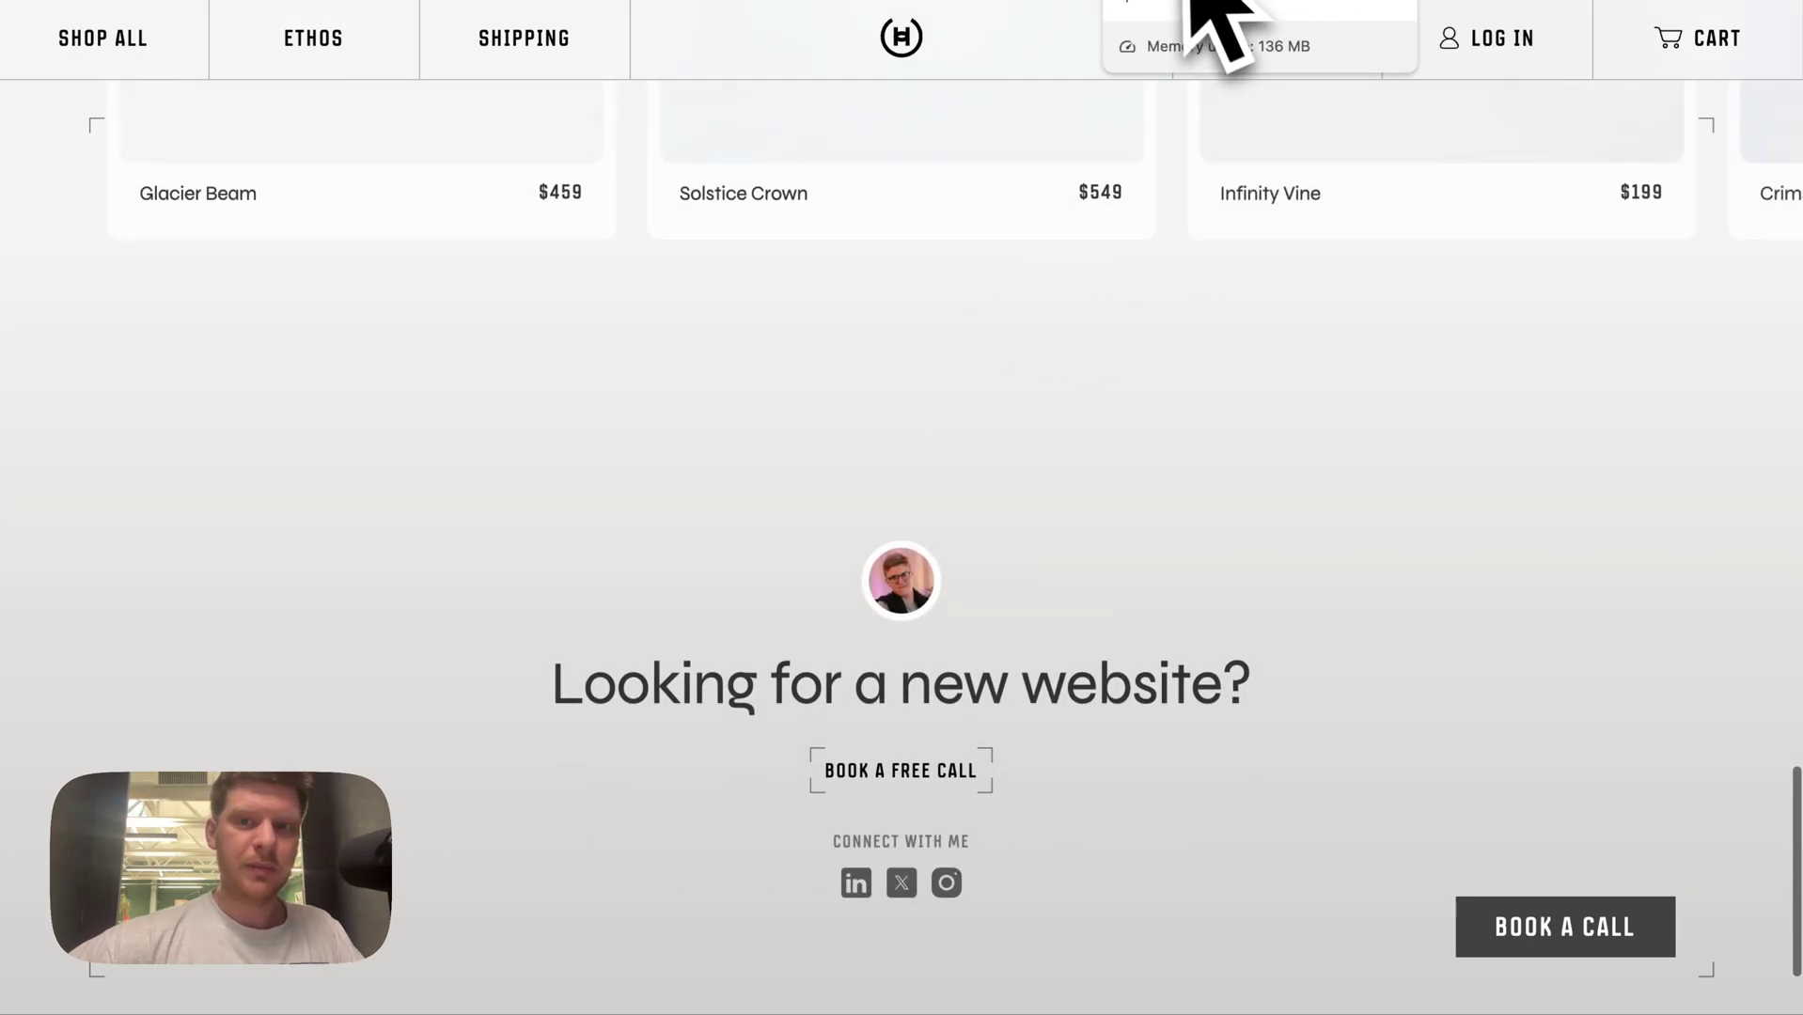
# - Return to Discord's portfolio-links channel, find the December 24 post about a logo animation glitch, and play and pause its video
pyautogui.click(1166, 14)
pyautogui.click(1087, 14)
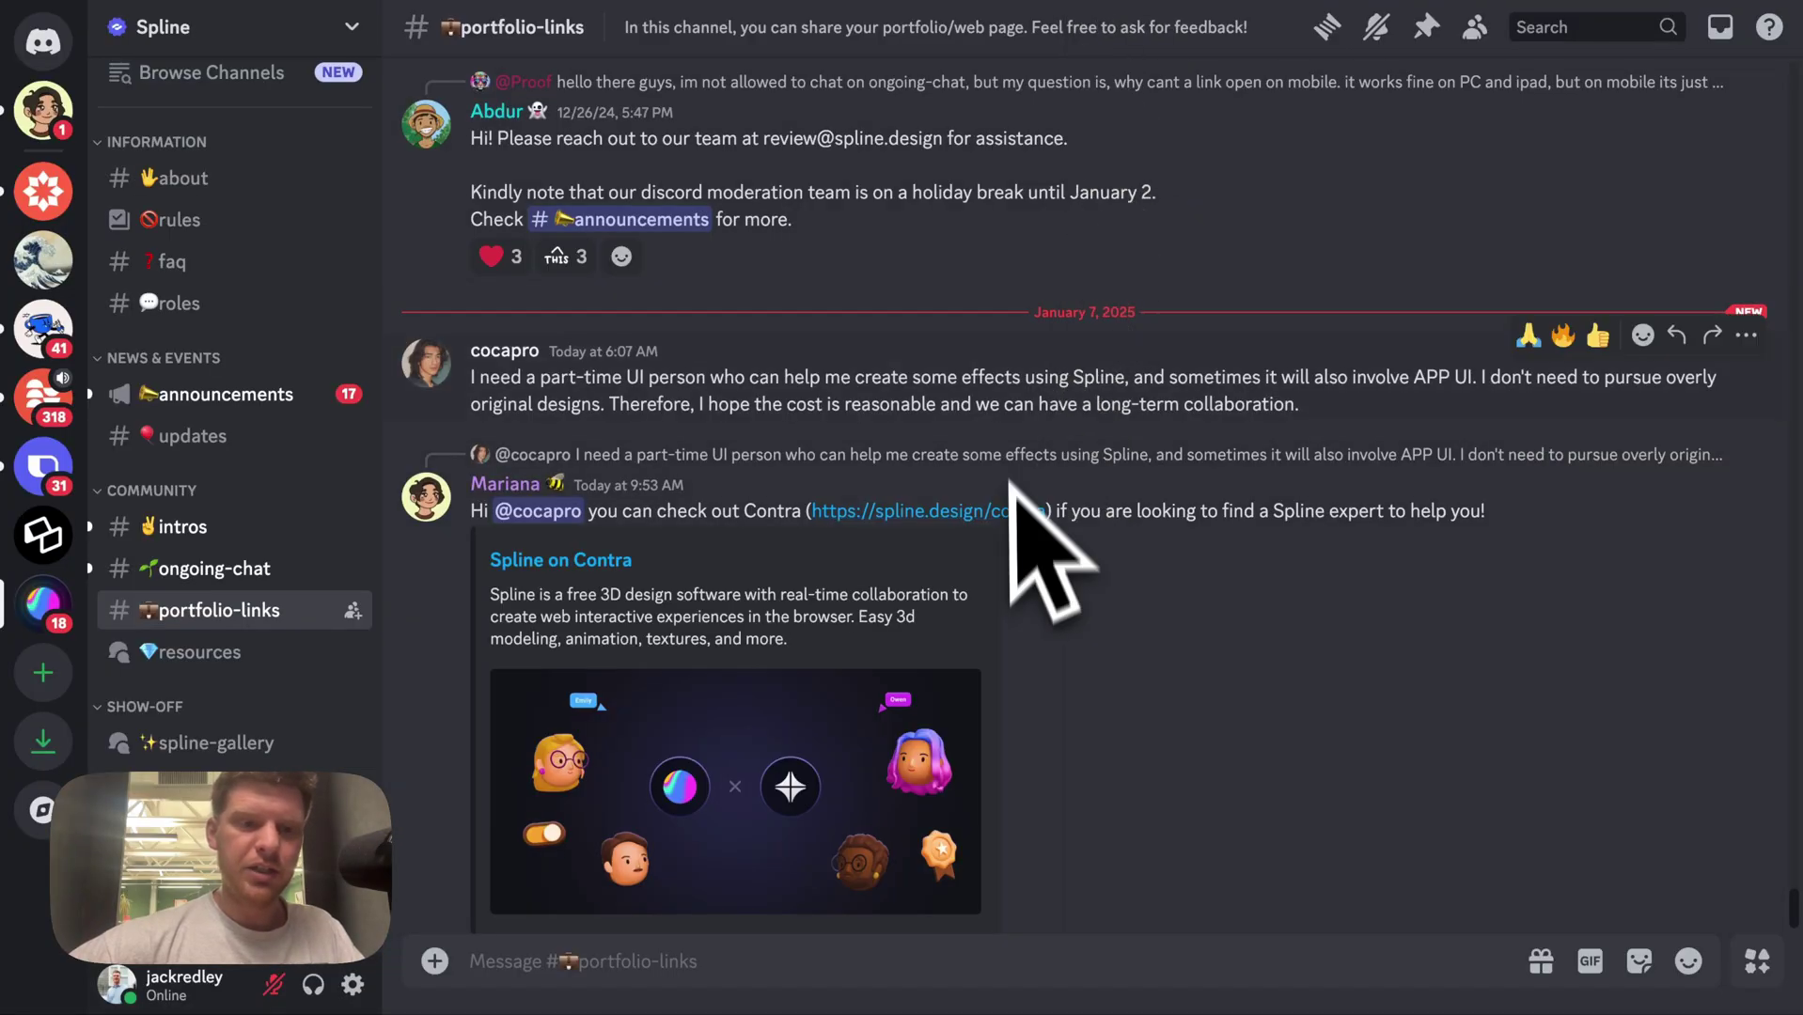
pyautogui.scroll(3, 505, 340)
pyautogui.scroll(15, 508, 340)
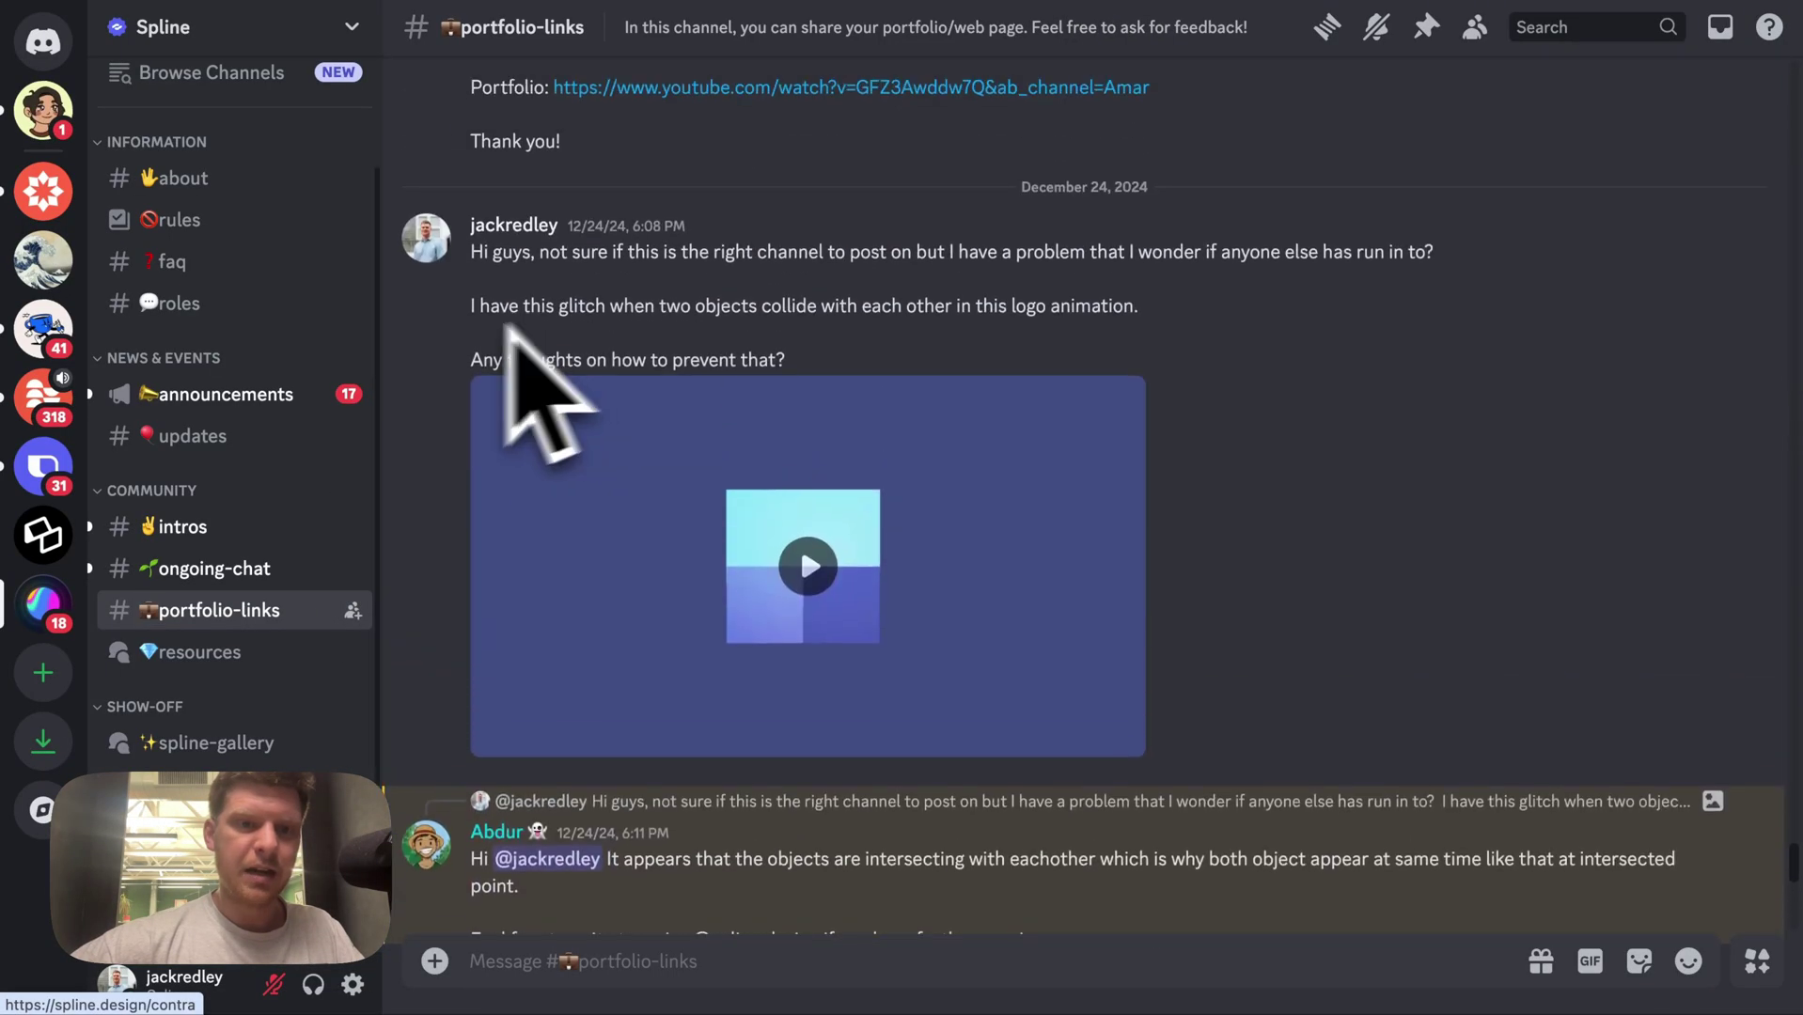
pyautogui.click(811, 565)
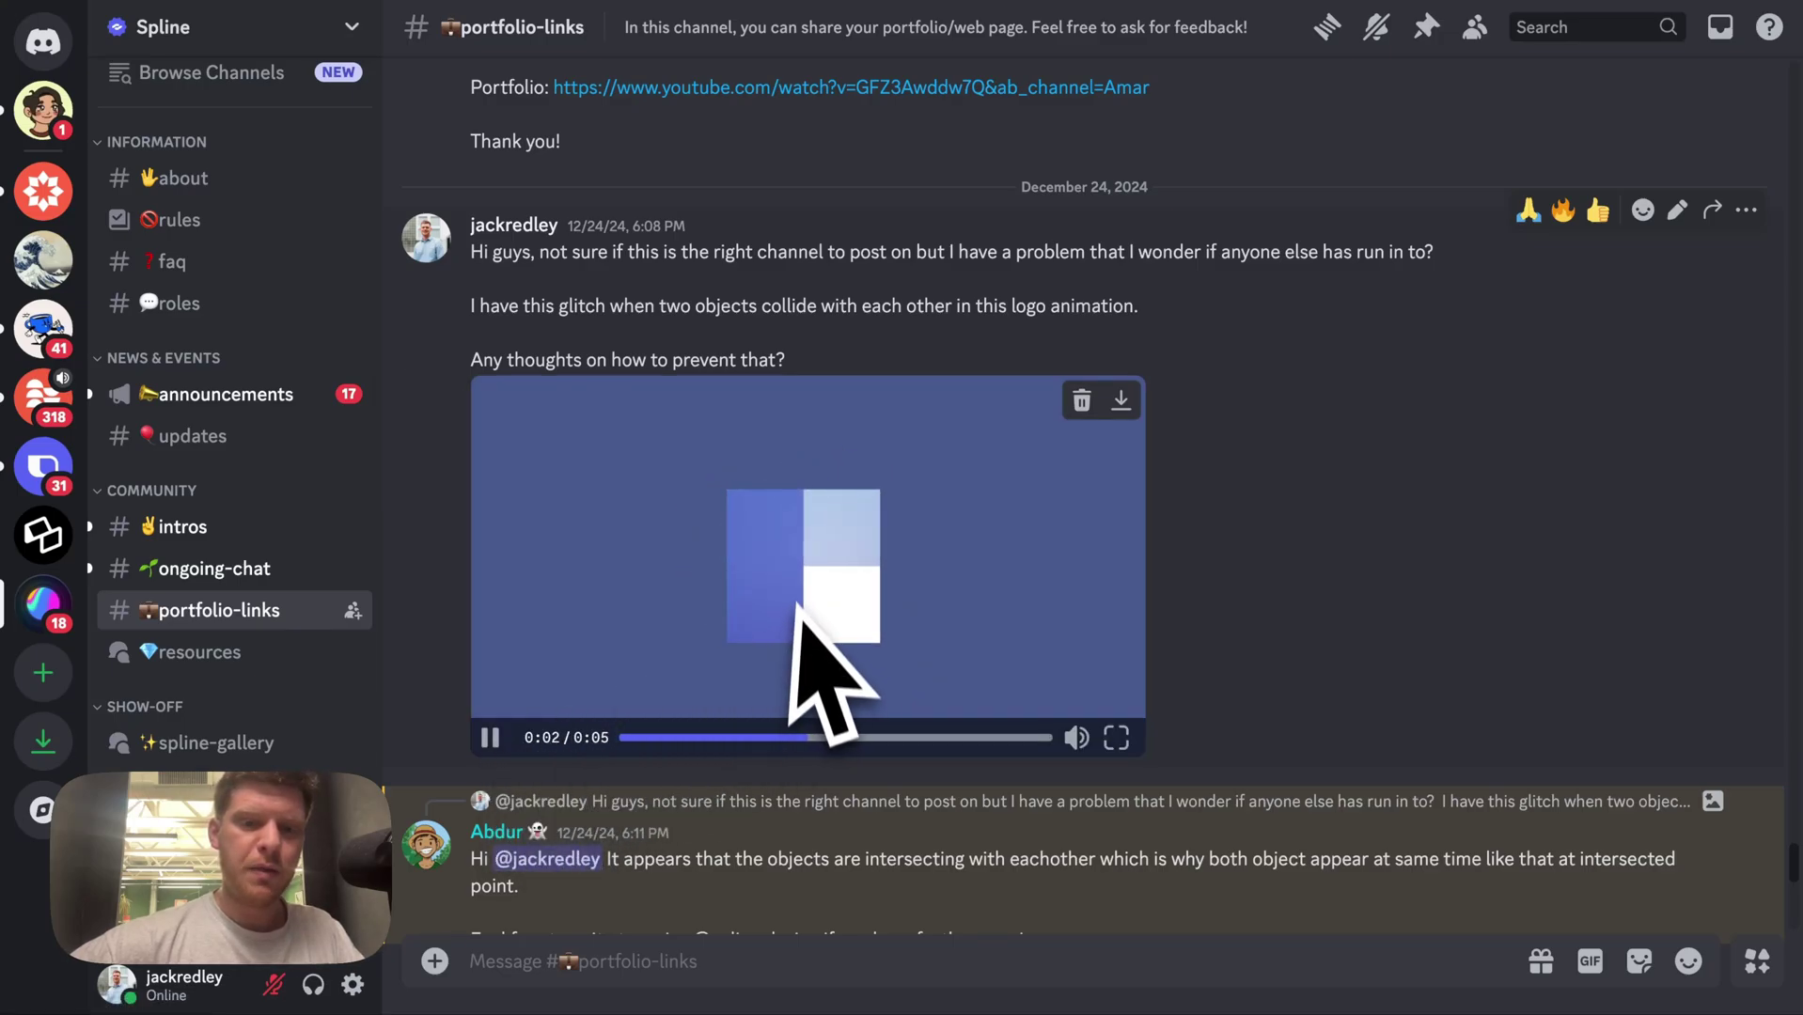
pyautogui.click(489, 737)
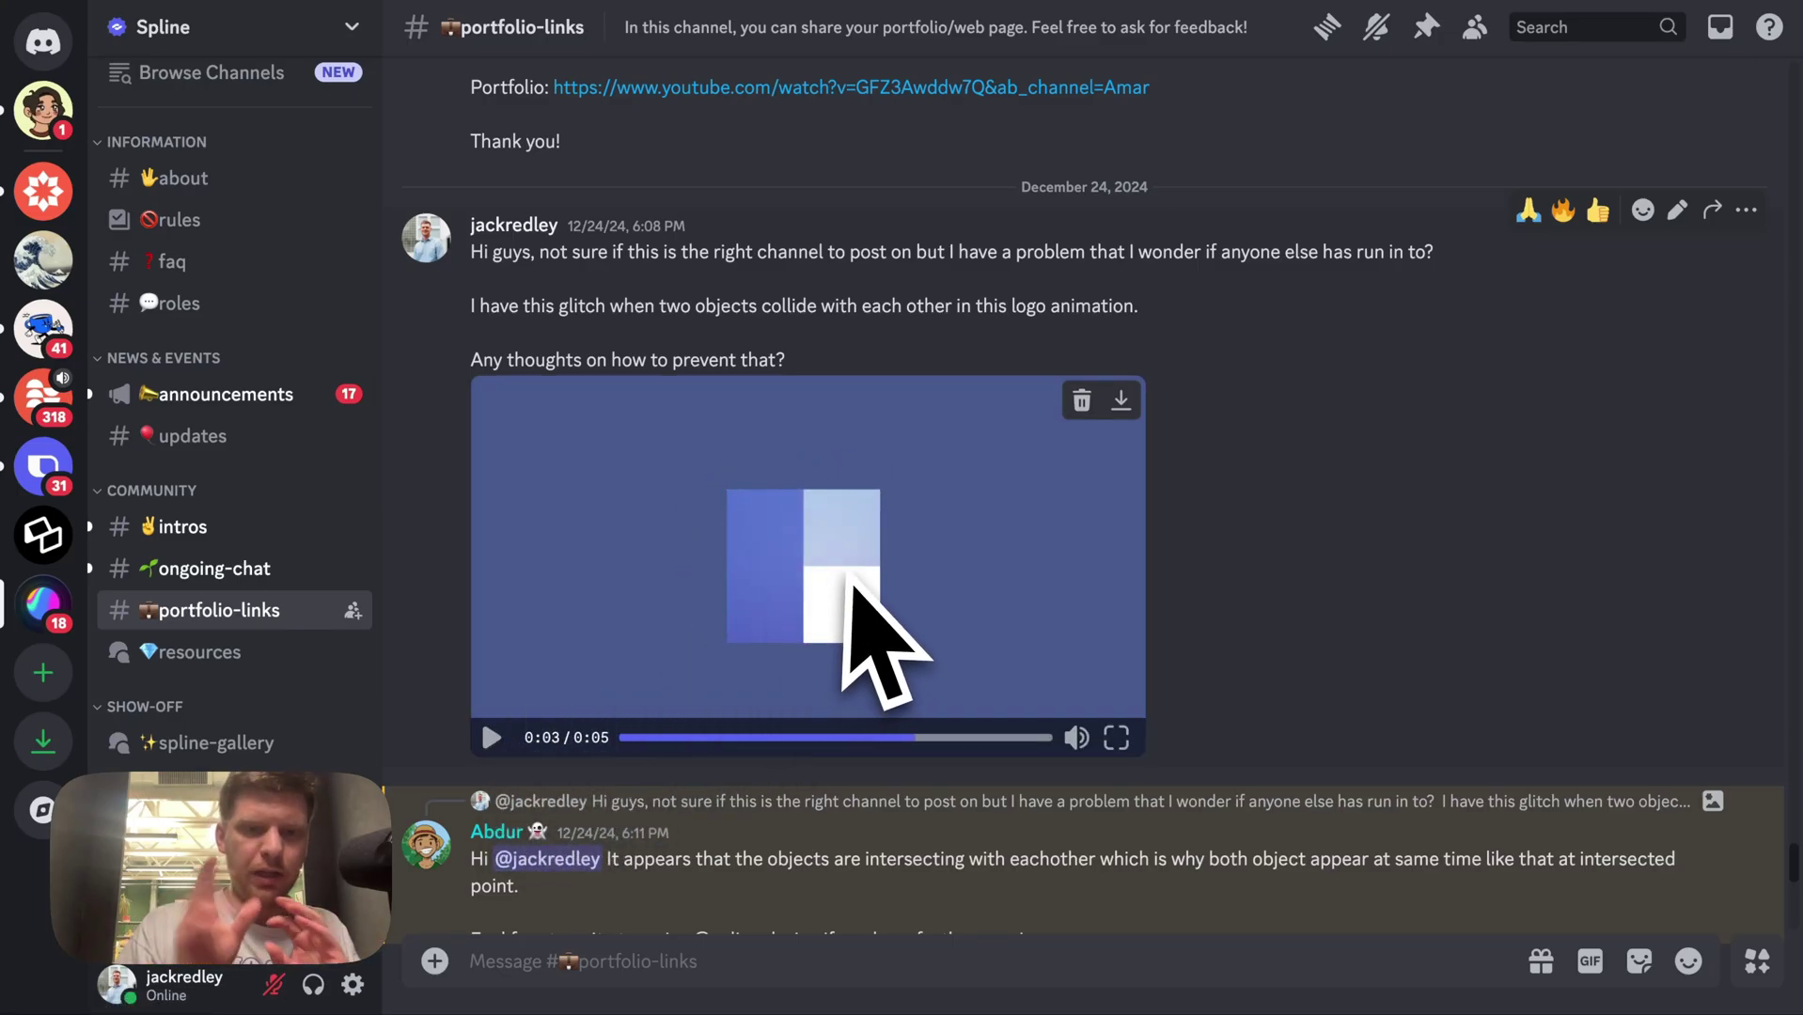
# - Look back through the older portfolio posts in the portfolio-links channel to November 2024
pyautogui.scroll(15, 846, 574)
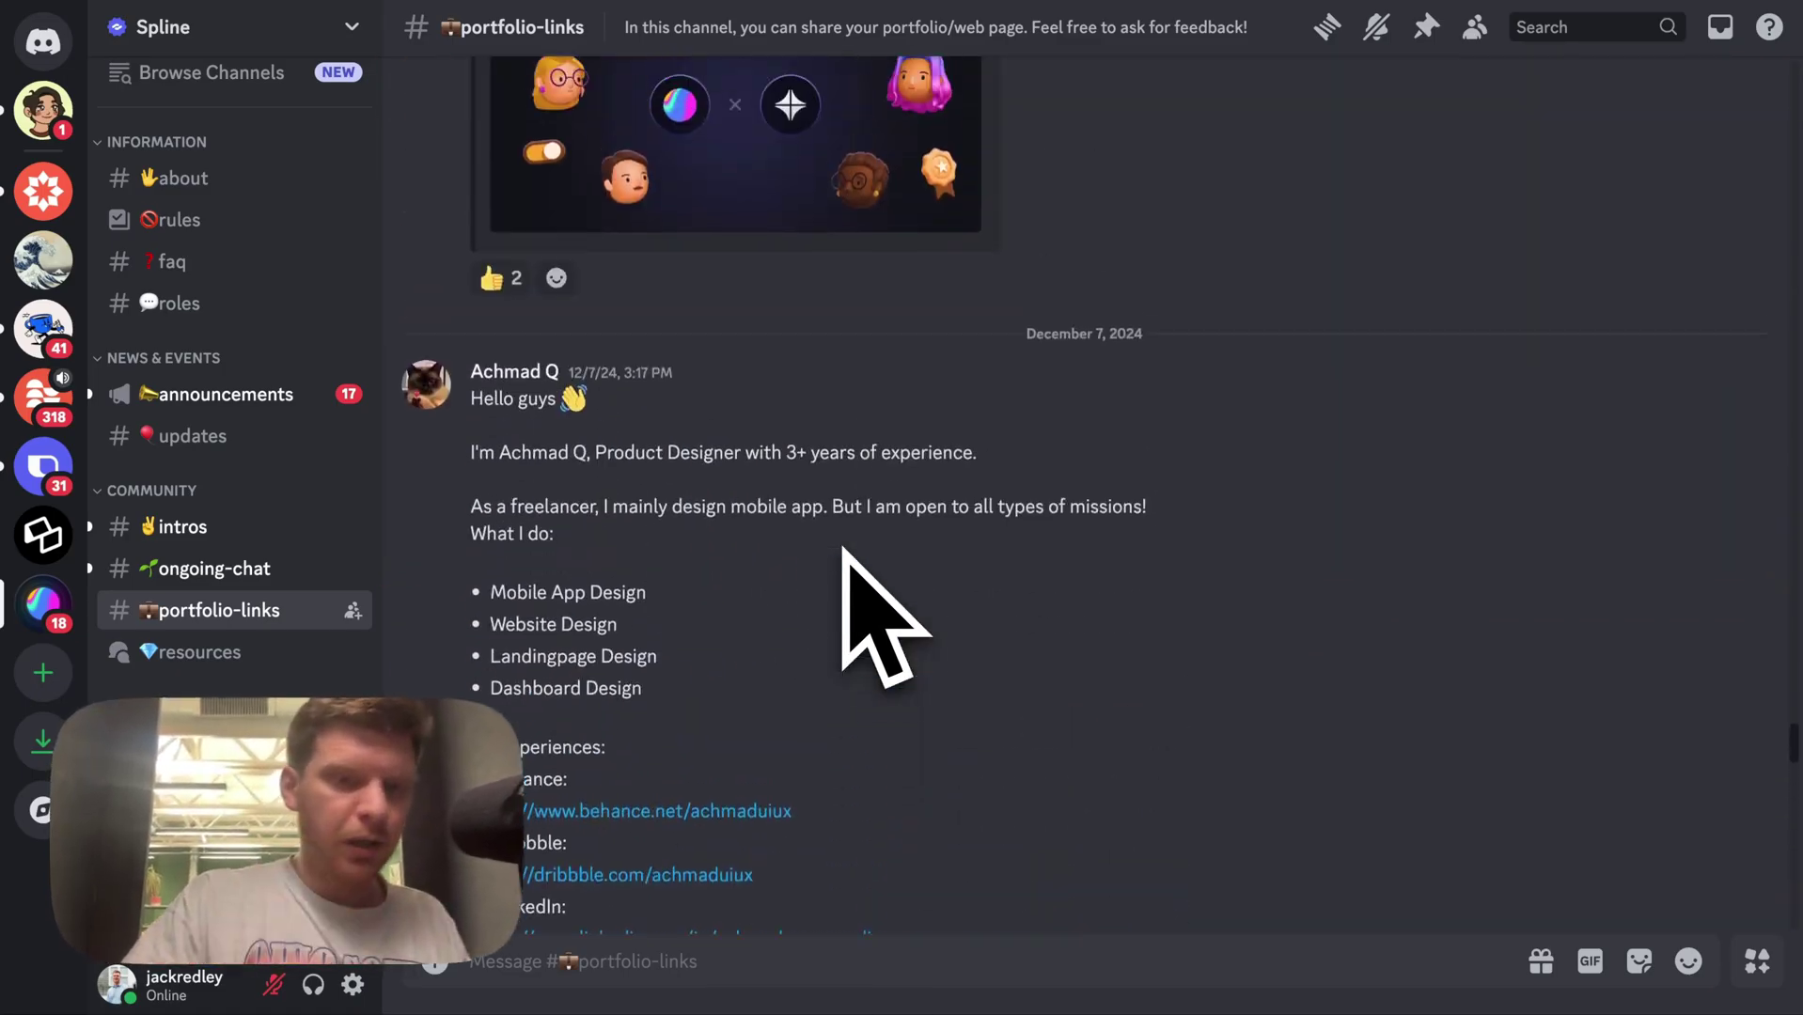
pyautogui.scroll(10, 1139, 241)
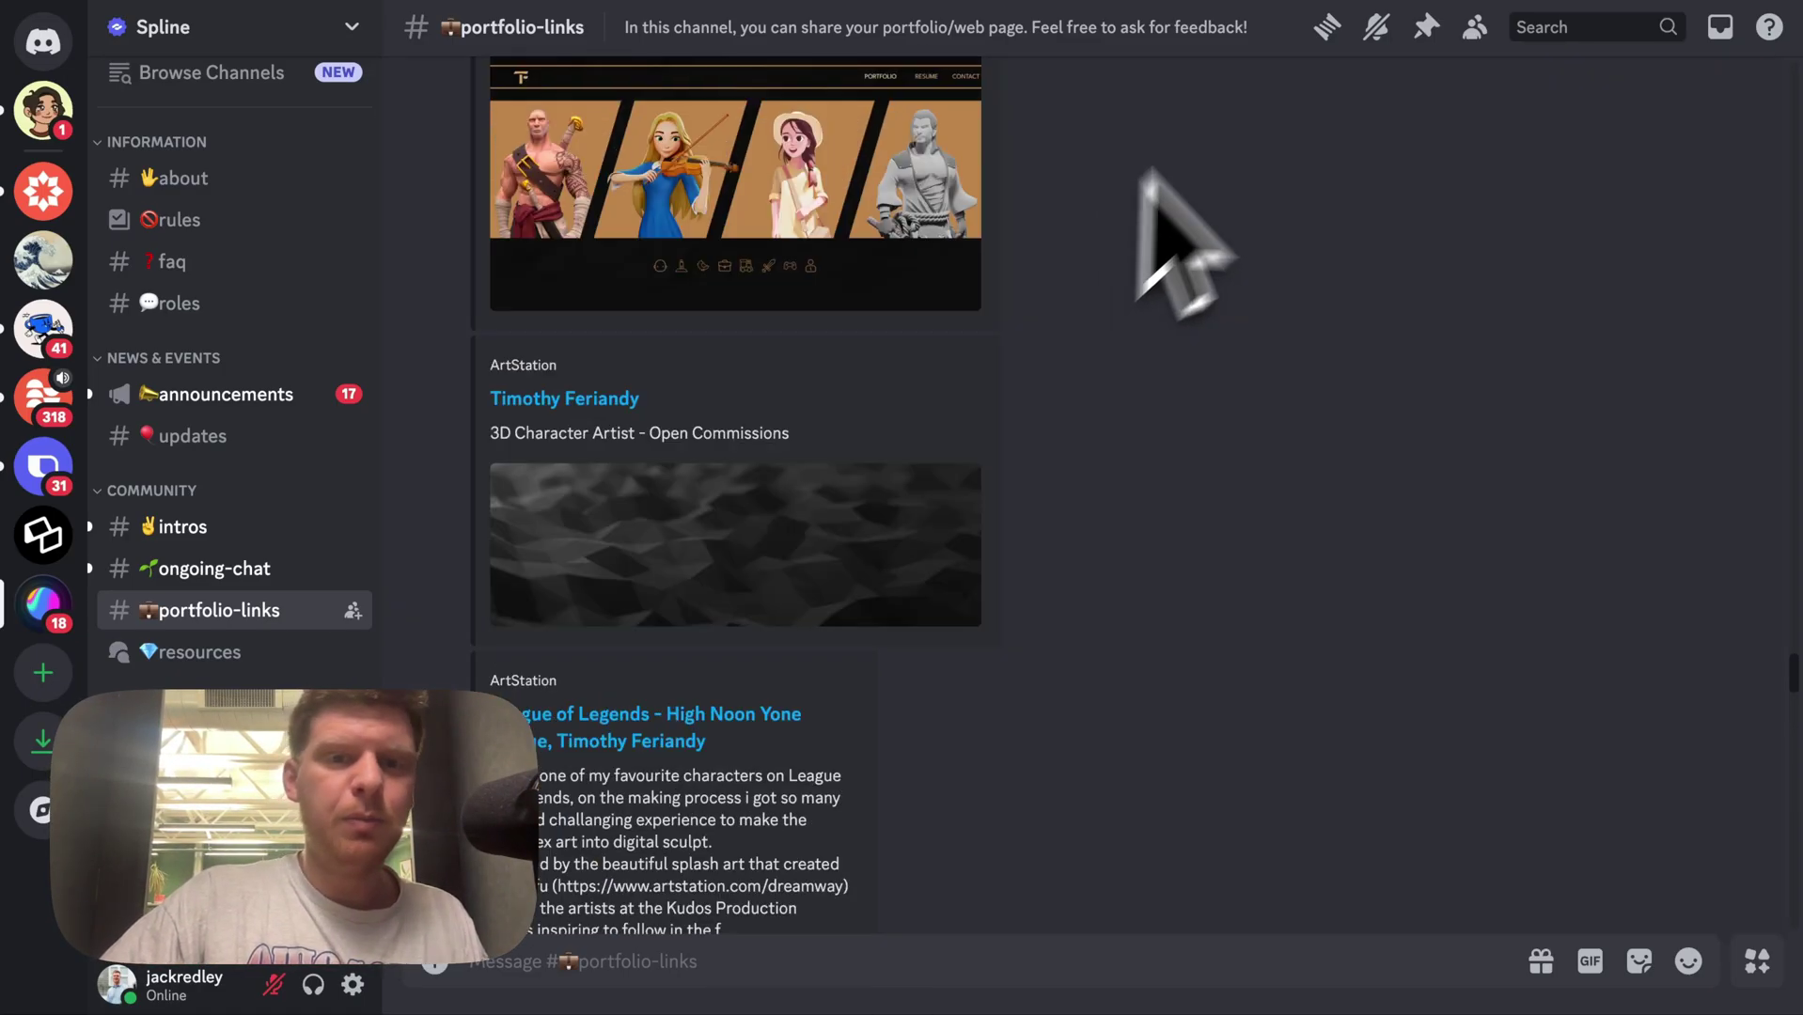
pyautogui.scroll(8, 1195, 214)
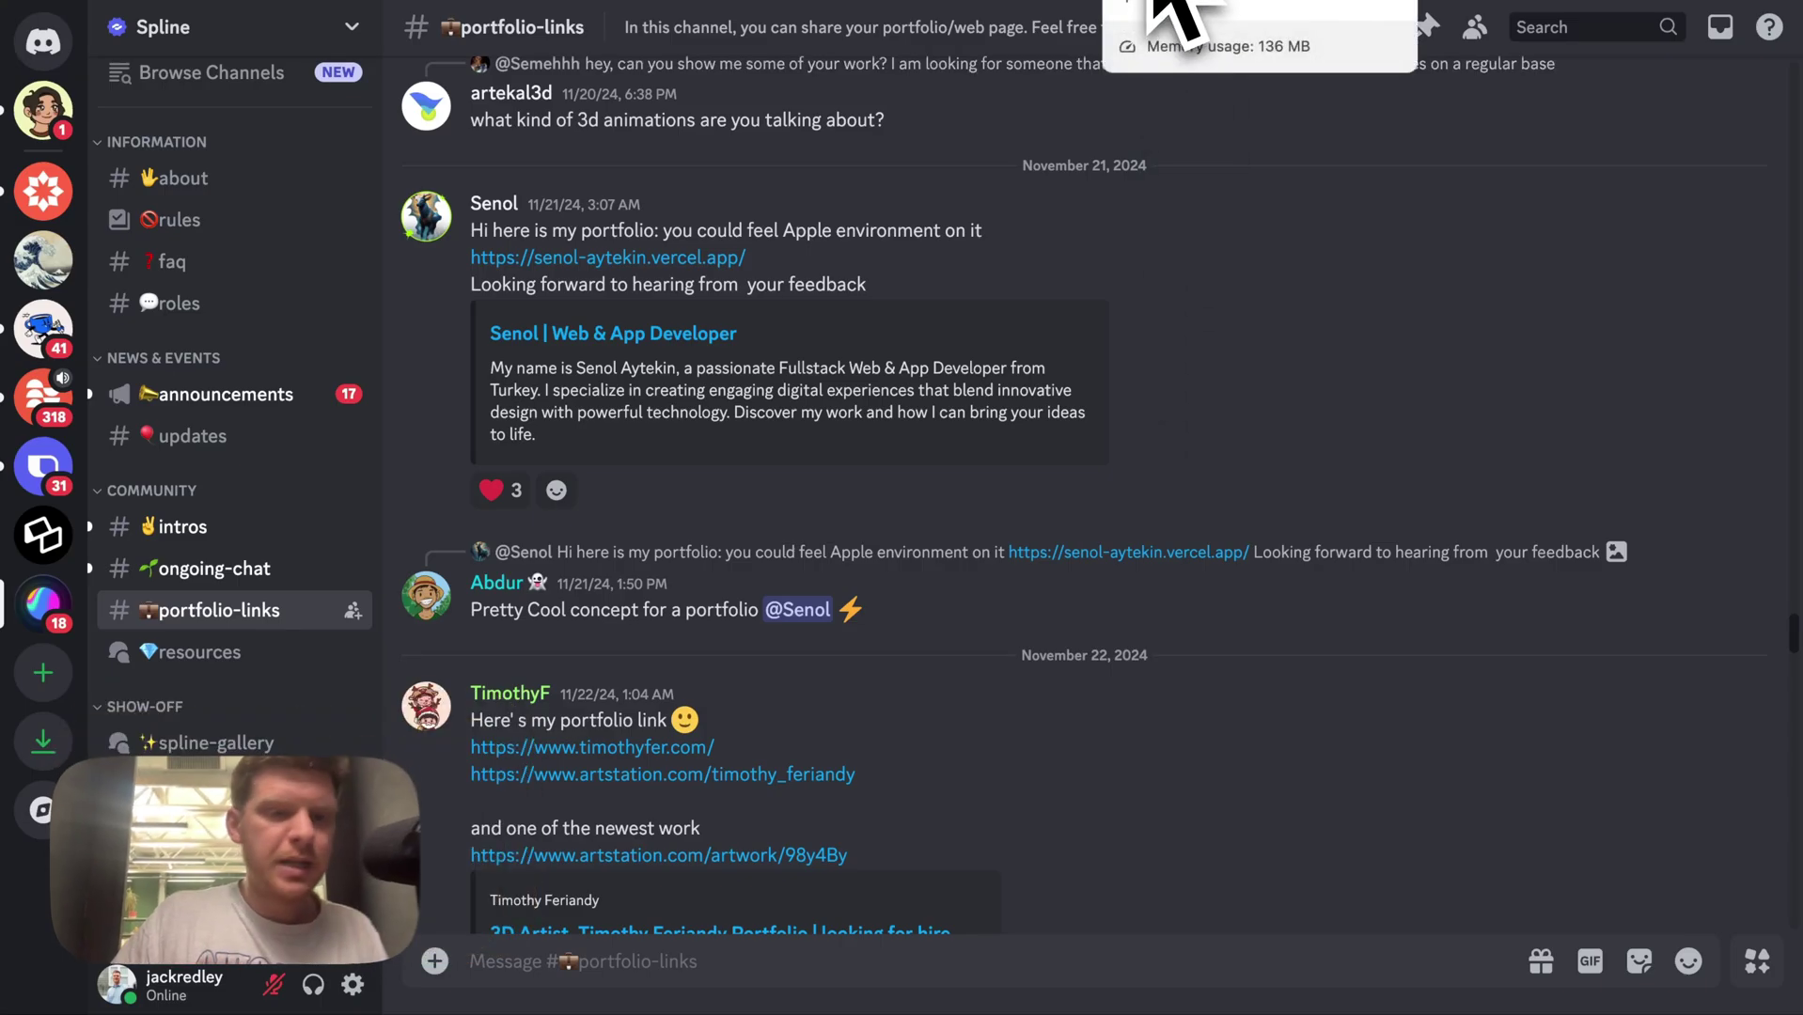
# - Go back to the Spline on Contra page and open the Spline website's home page from there
pyautogui.click(1148, 3)
pyautogui.click(1226, 2)
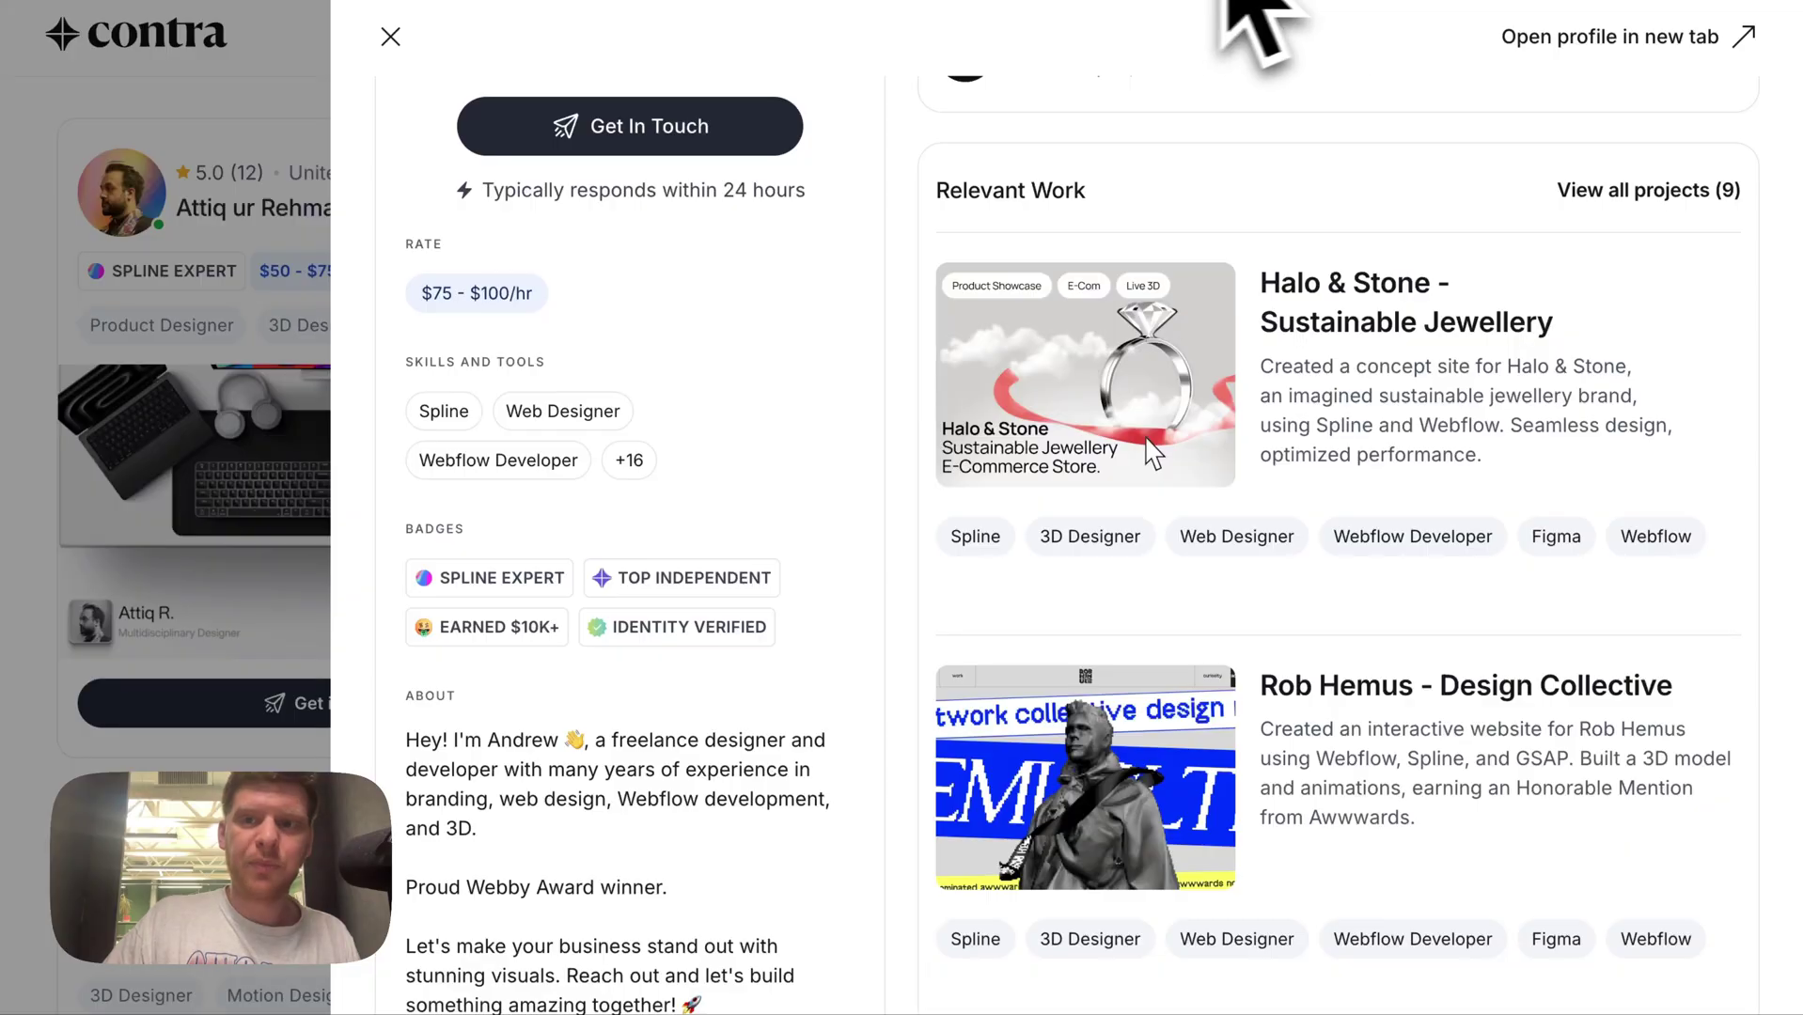
pyautogui.click(1382, 2)
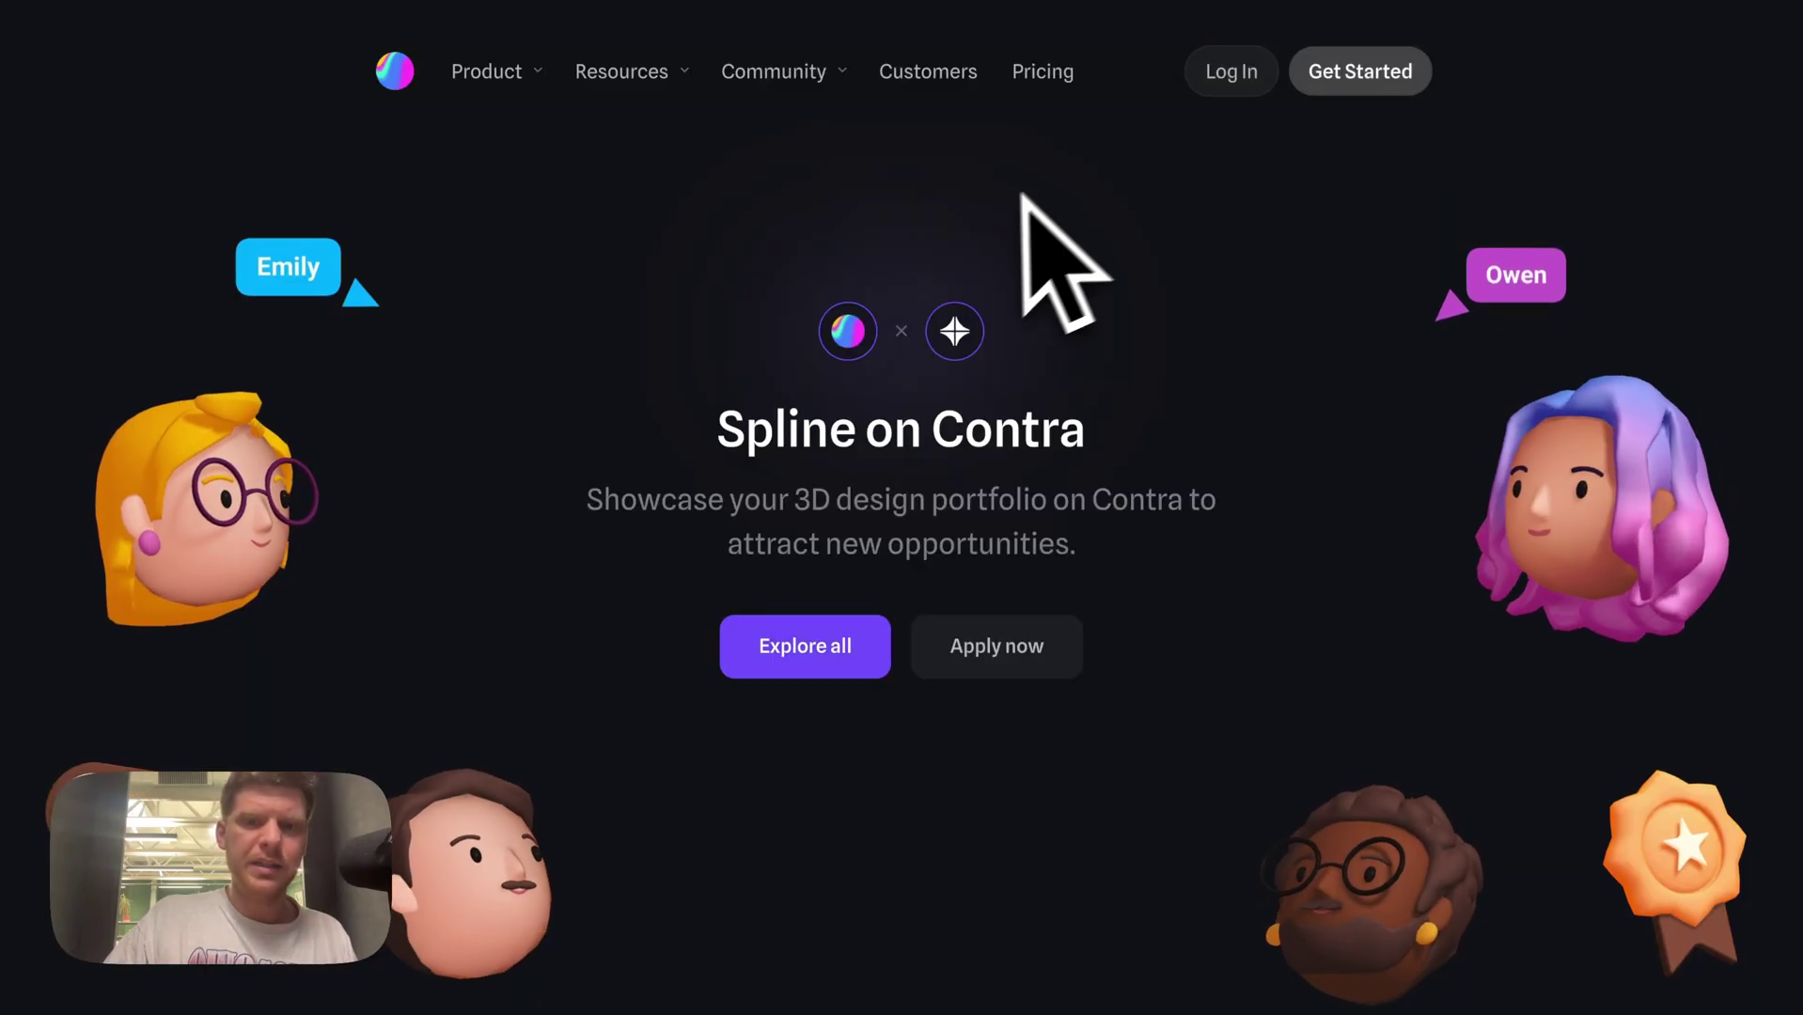
pyautogui.click(398, 73)
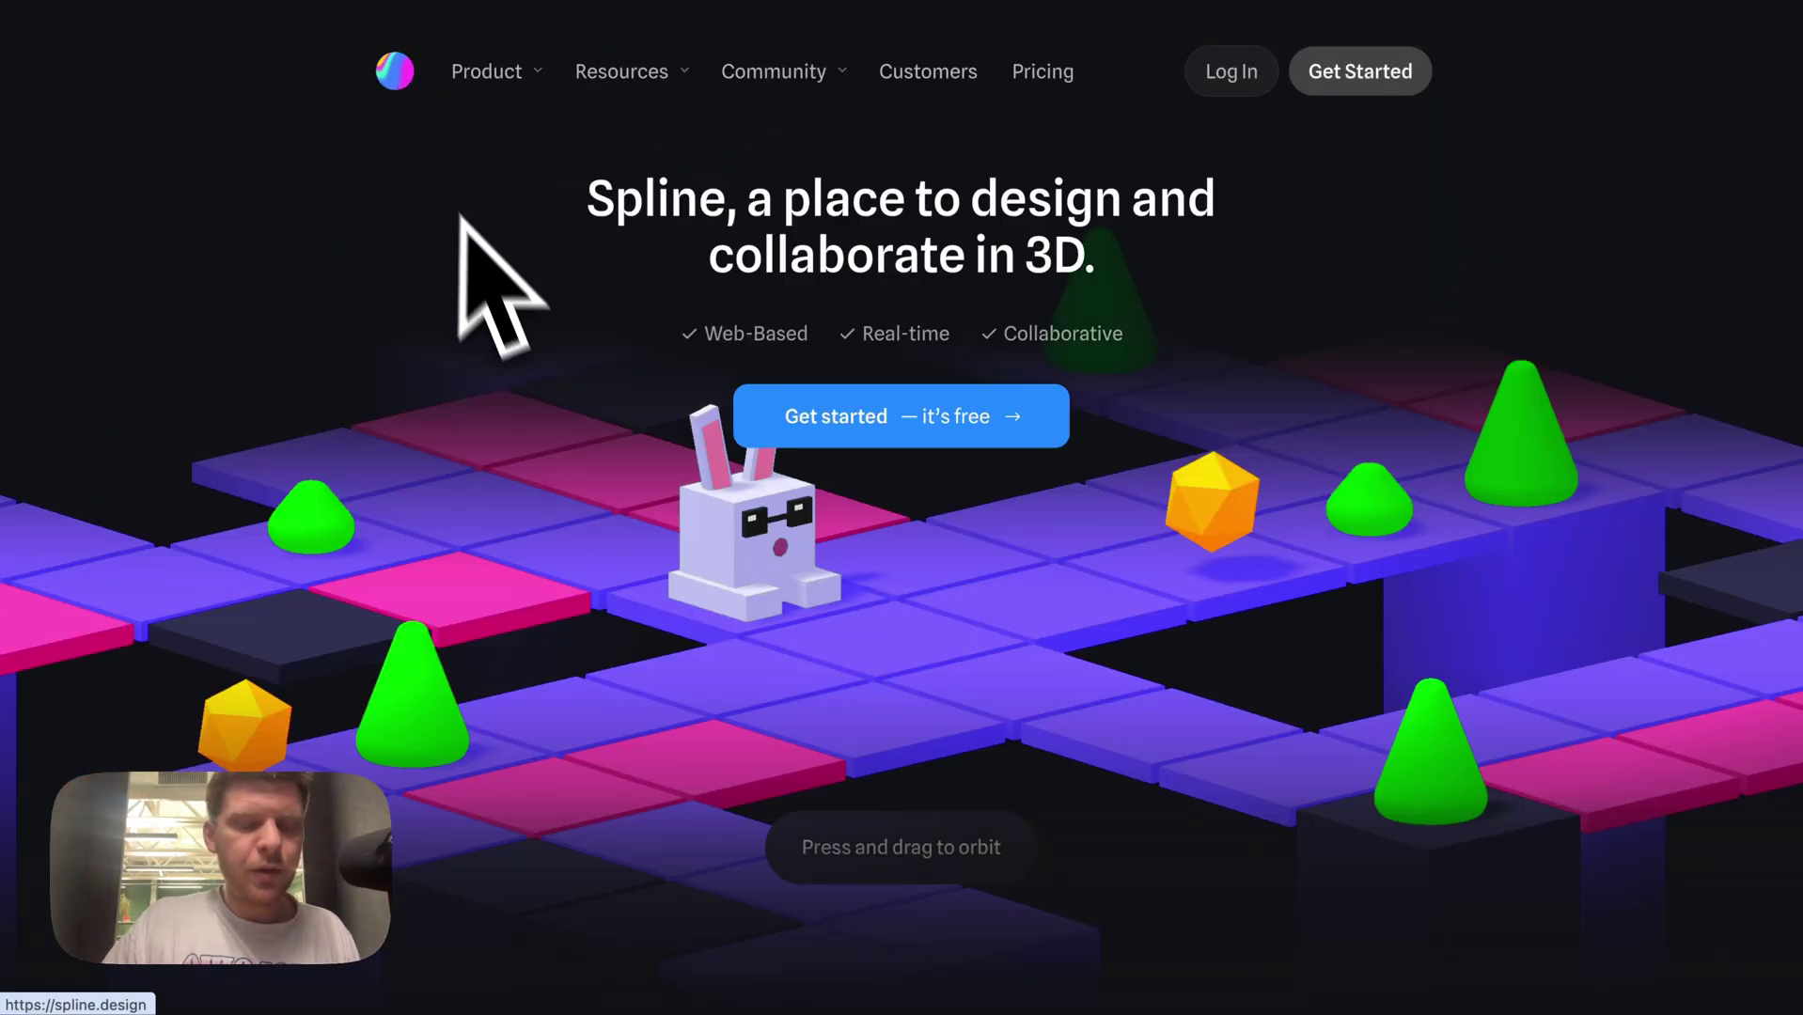
# - Open the Bose QuietComfort SC Headphones product page, dismiss the sign-up offer and capture screenshots of three product views
pyautogui.click(1235, 75)
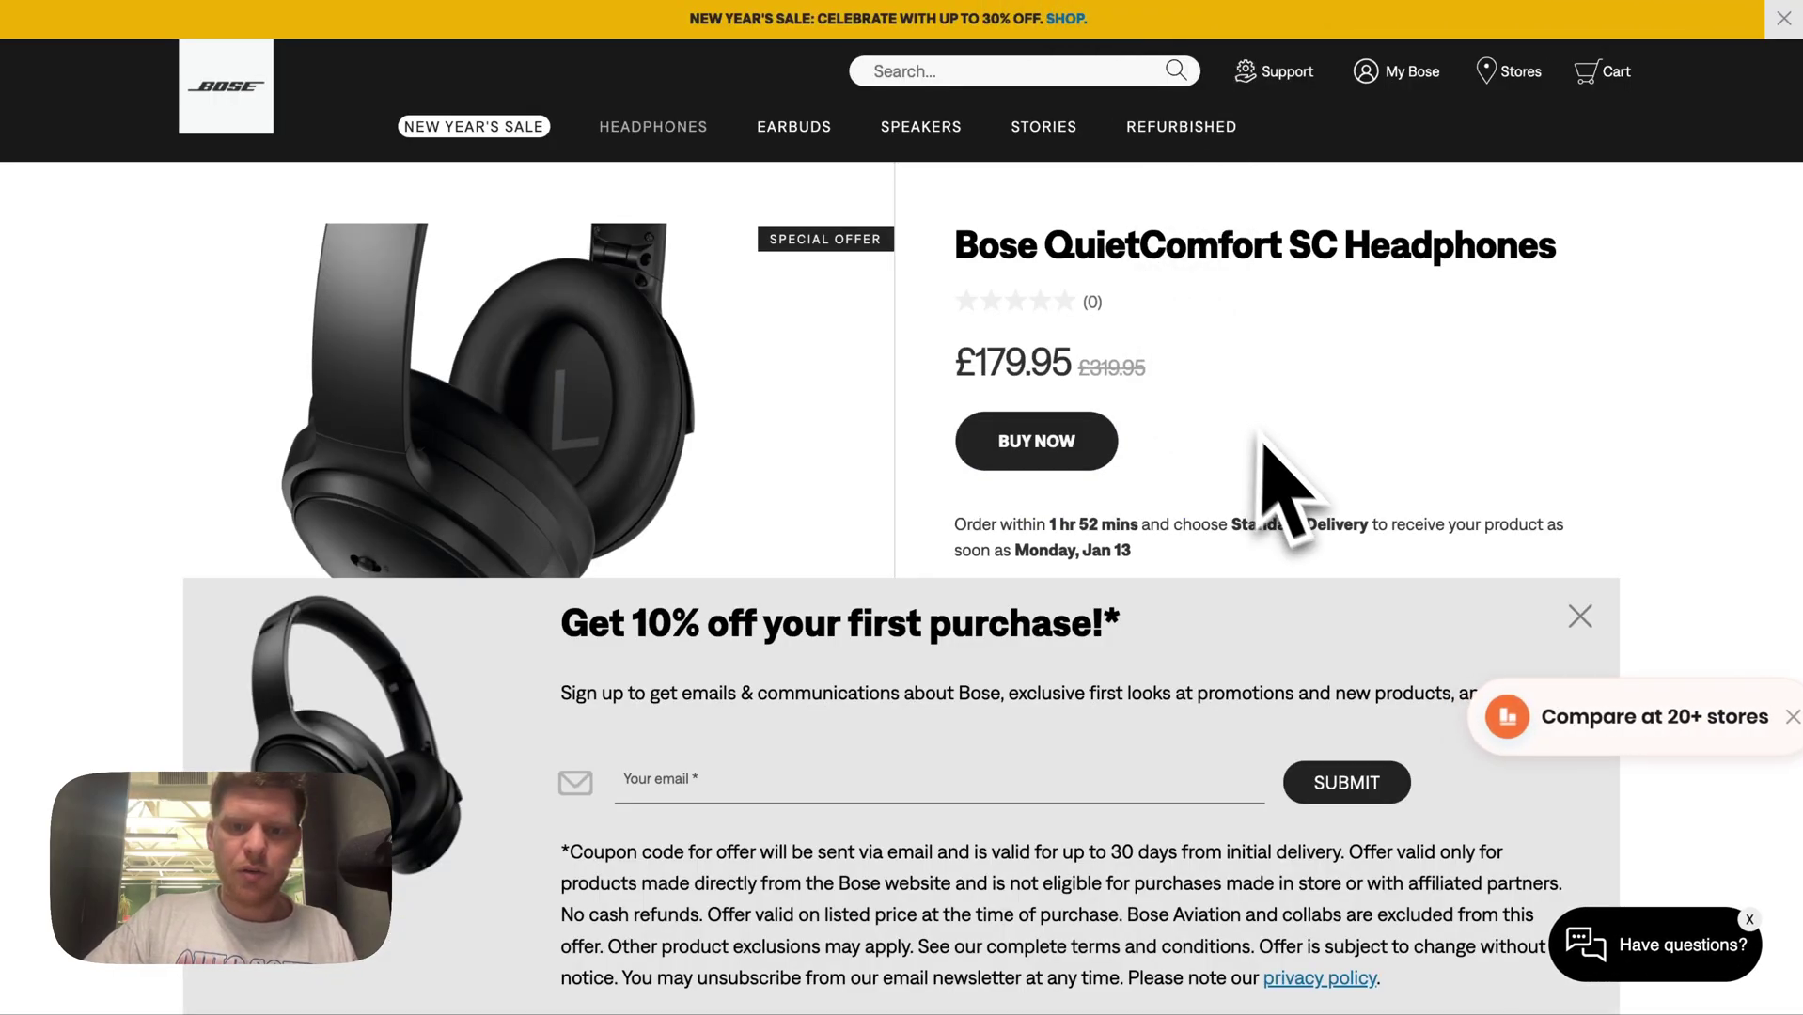
pyautogui.click(1579, 615)
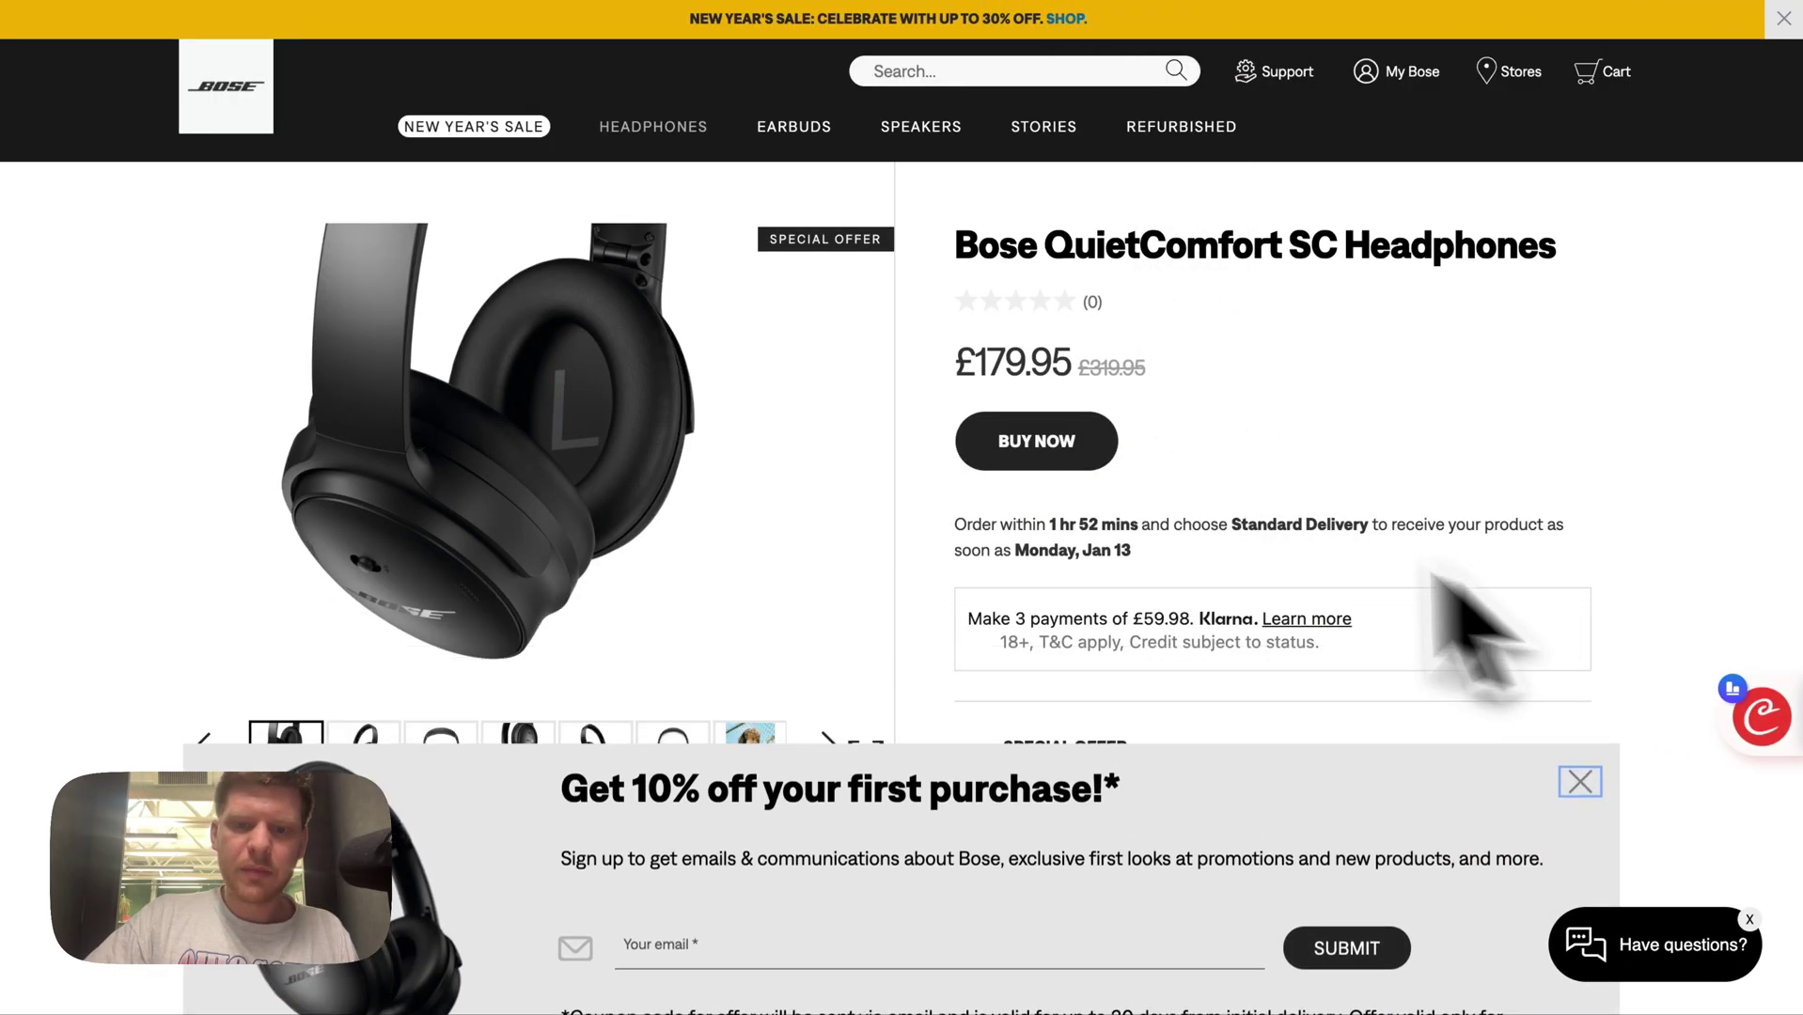
pyautogui.scroll(-2, 1155, 523)
pyautogui.click(360, 605)
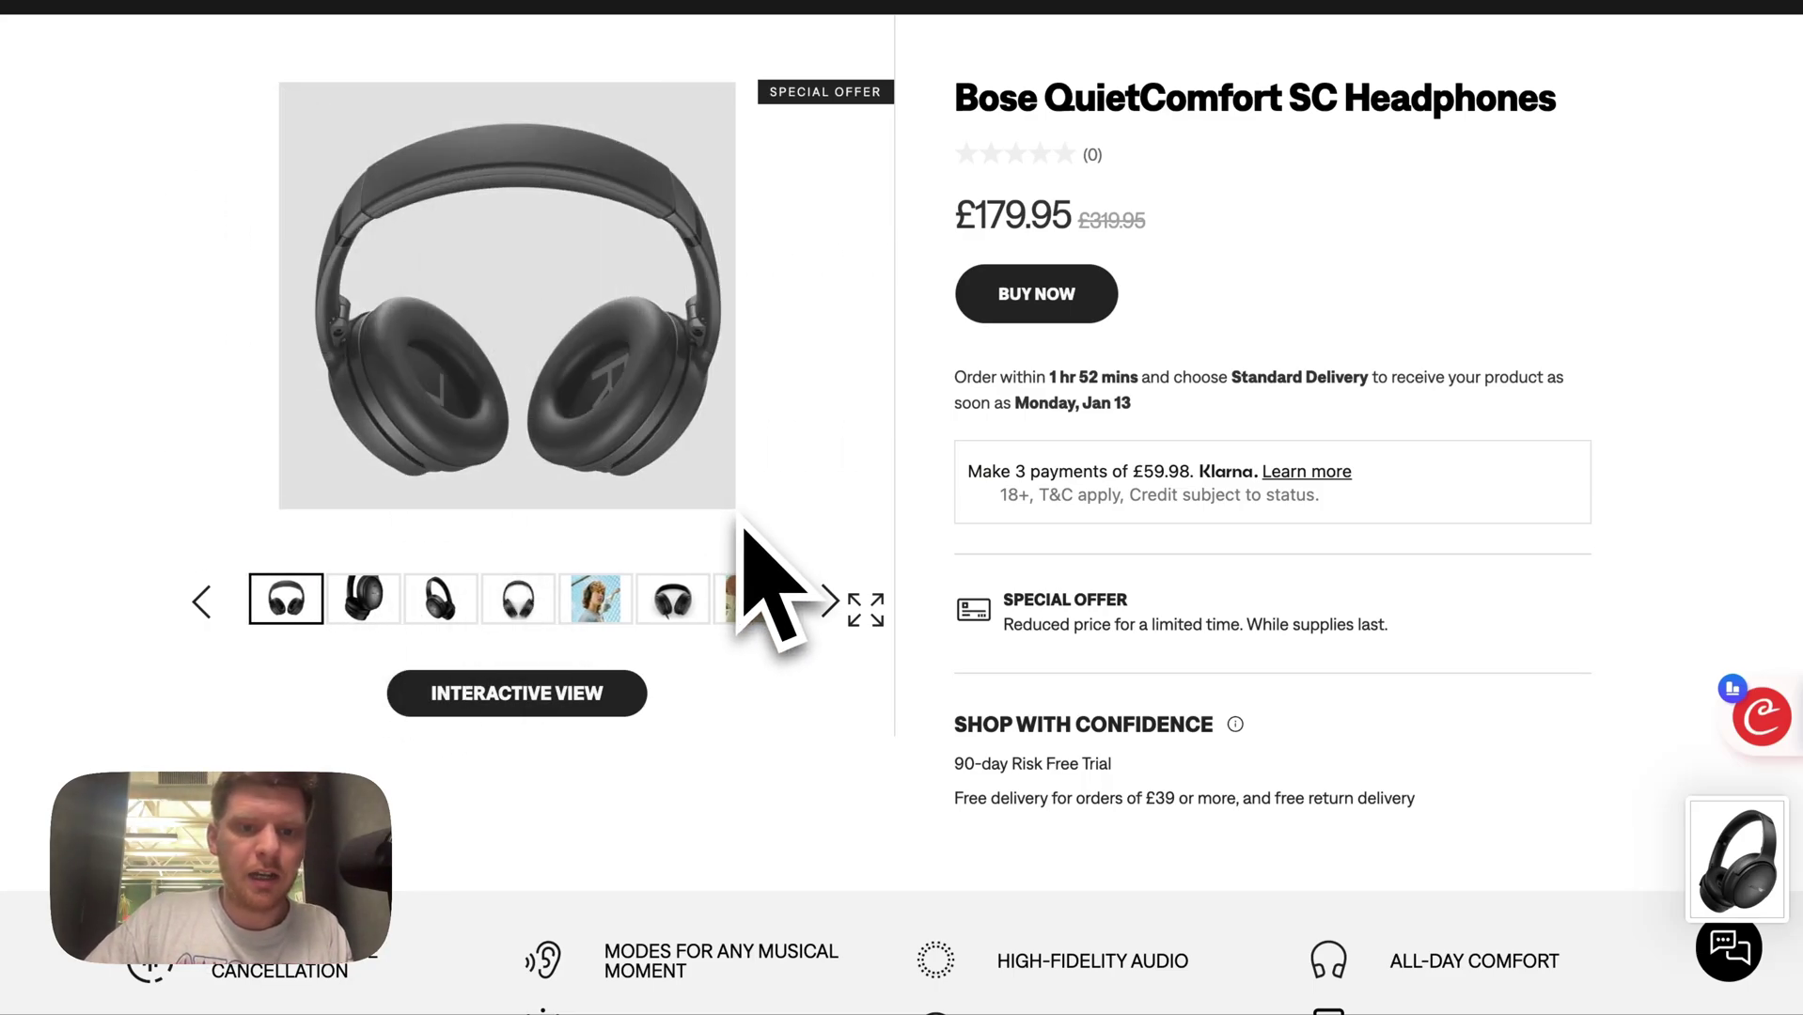
pyautogui.click(444, 596)
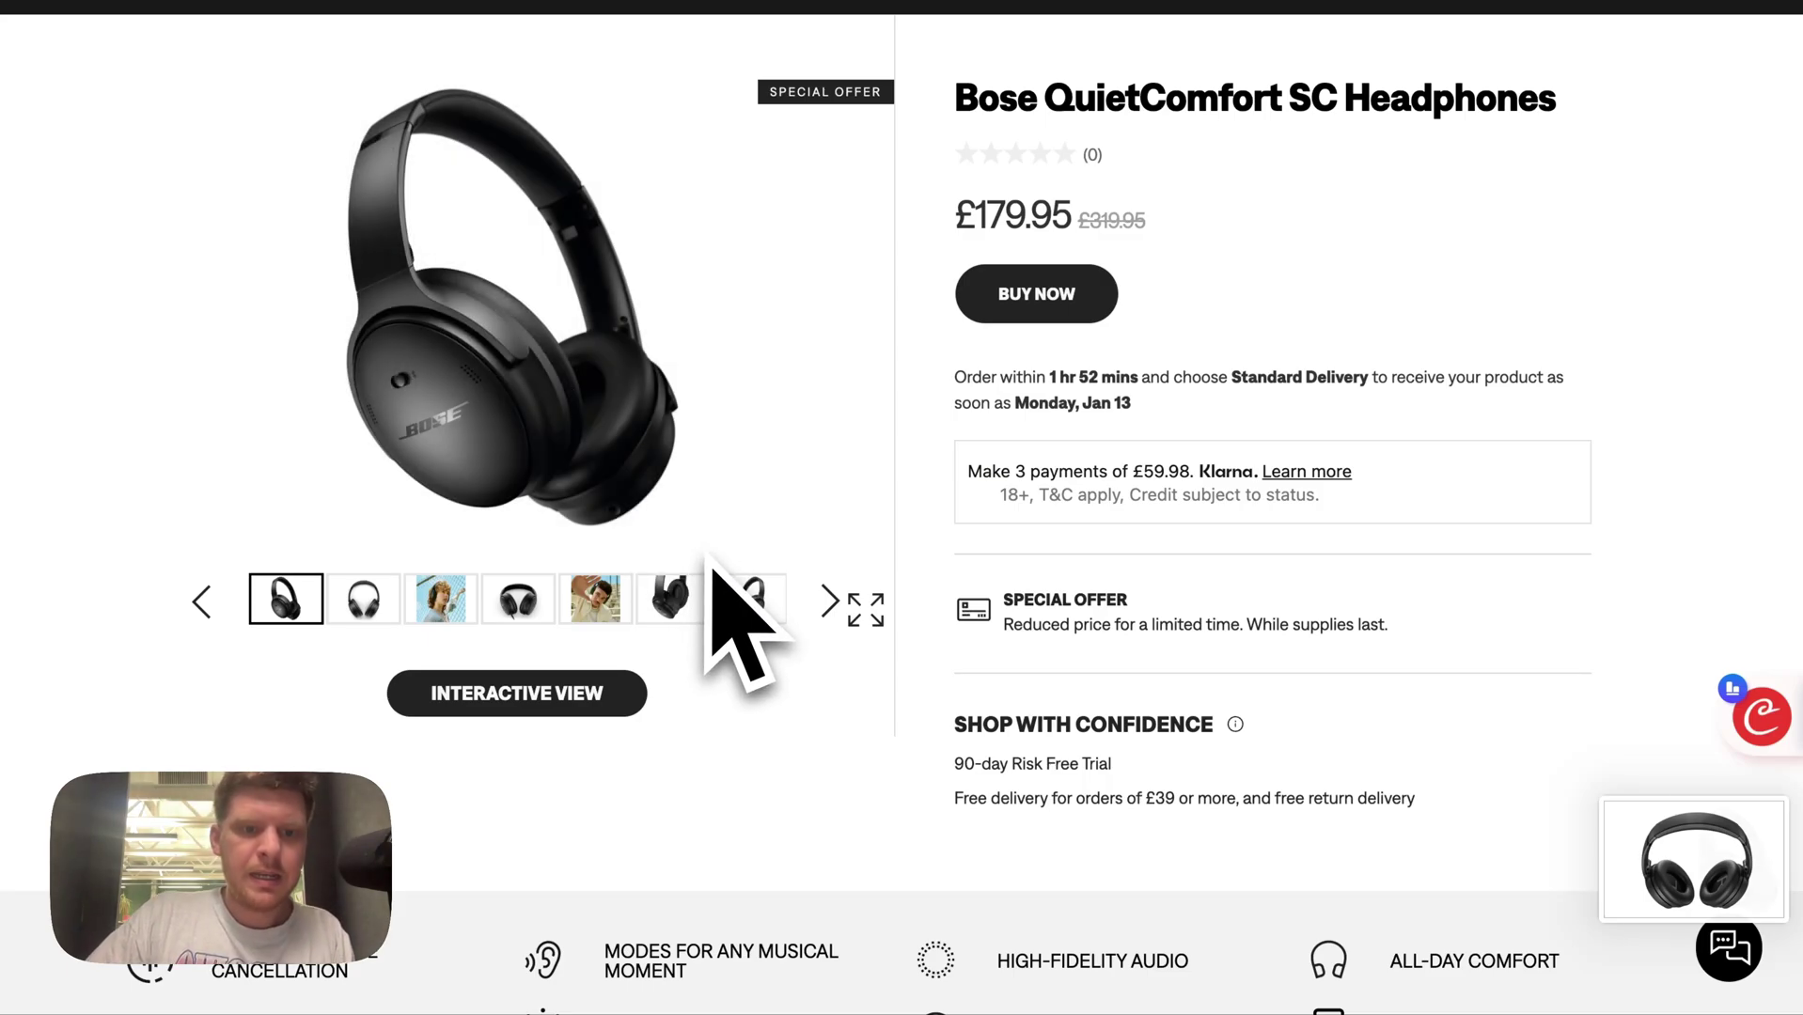
# - Switch back to the Spline dashboard, create a new file and delete its default rectangle
pyautogui.click(1529, 0)
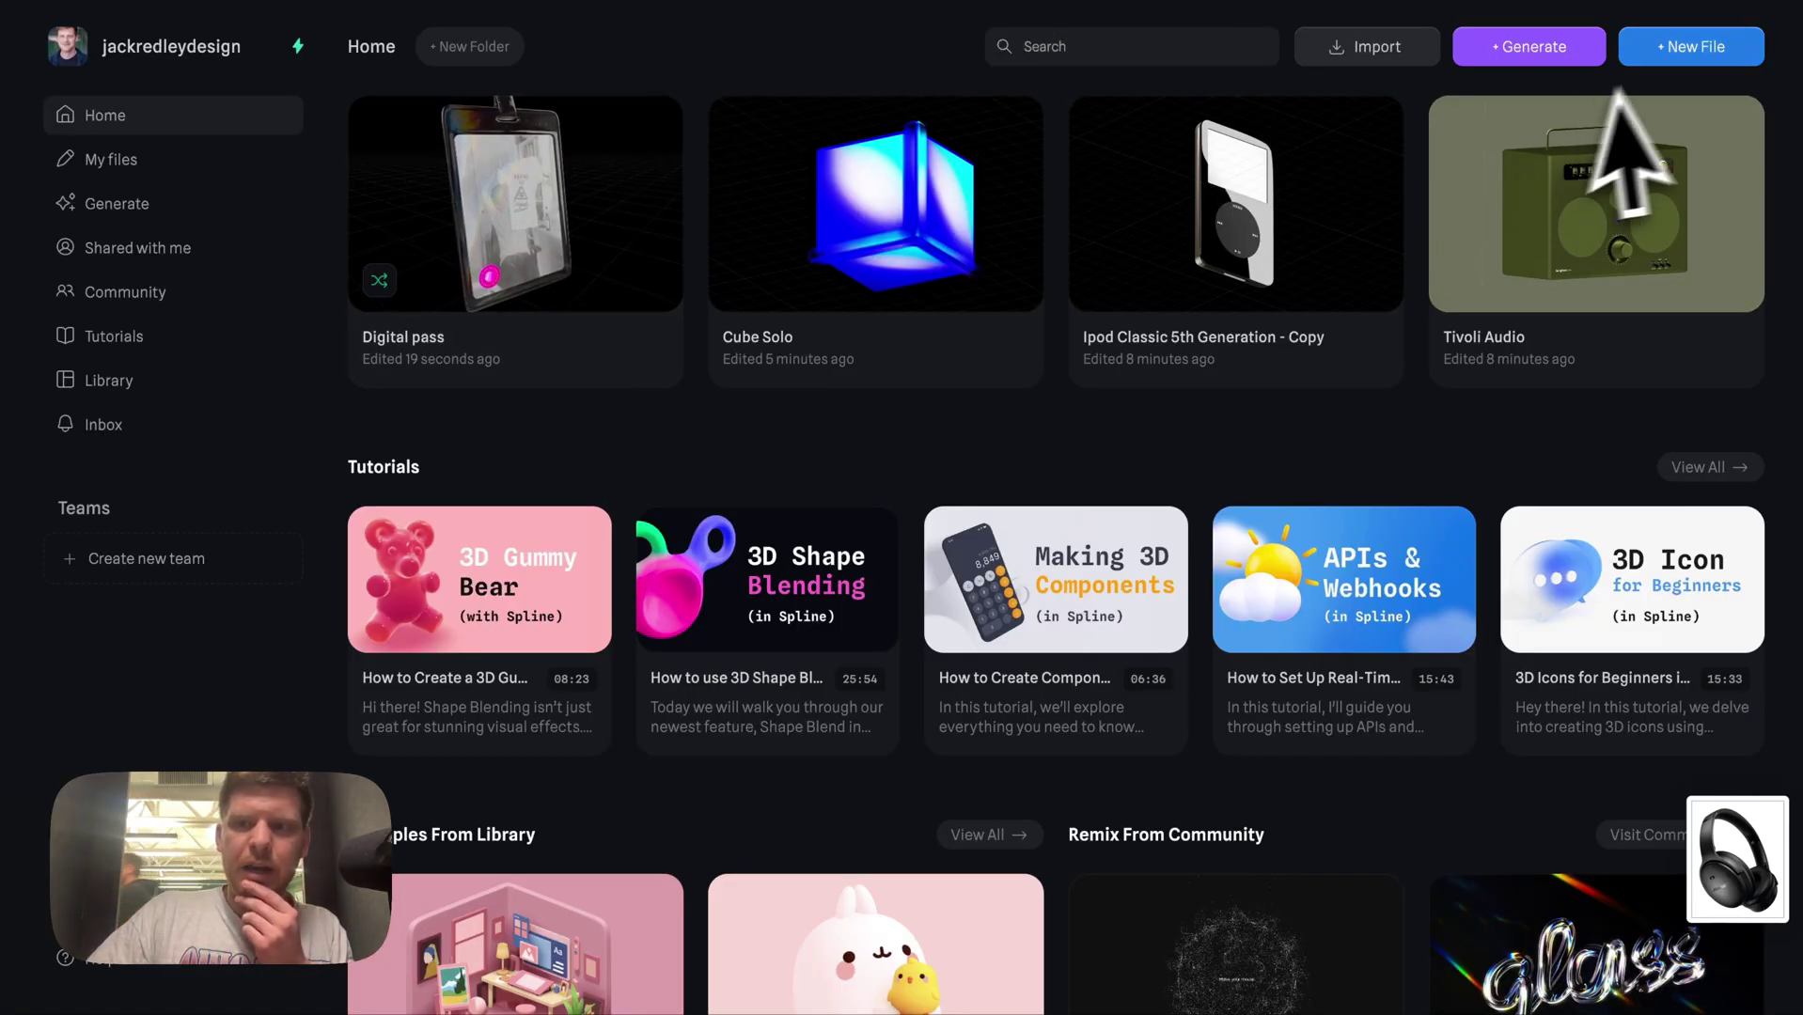
pyautogui.click(1669, 47)
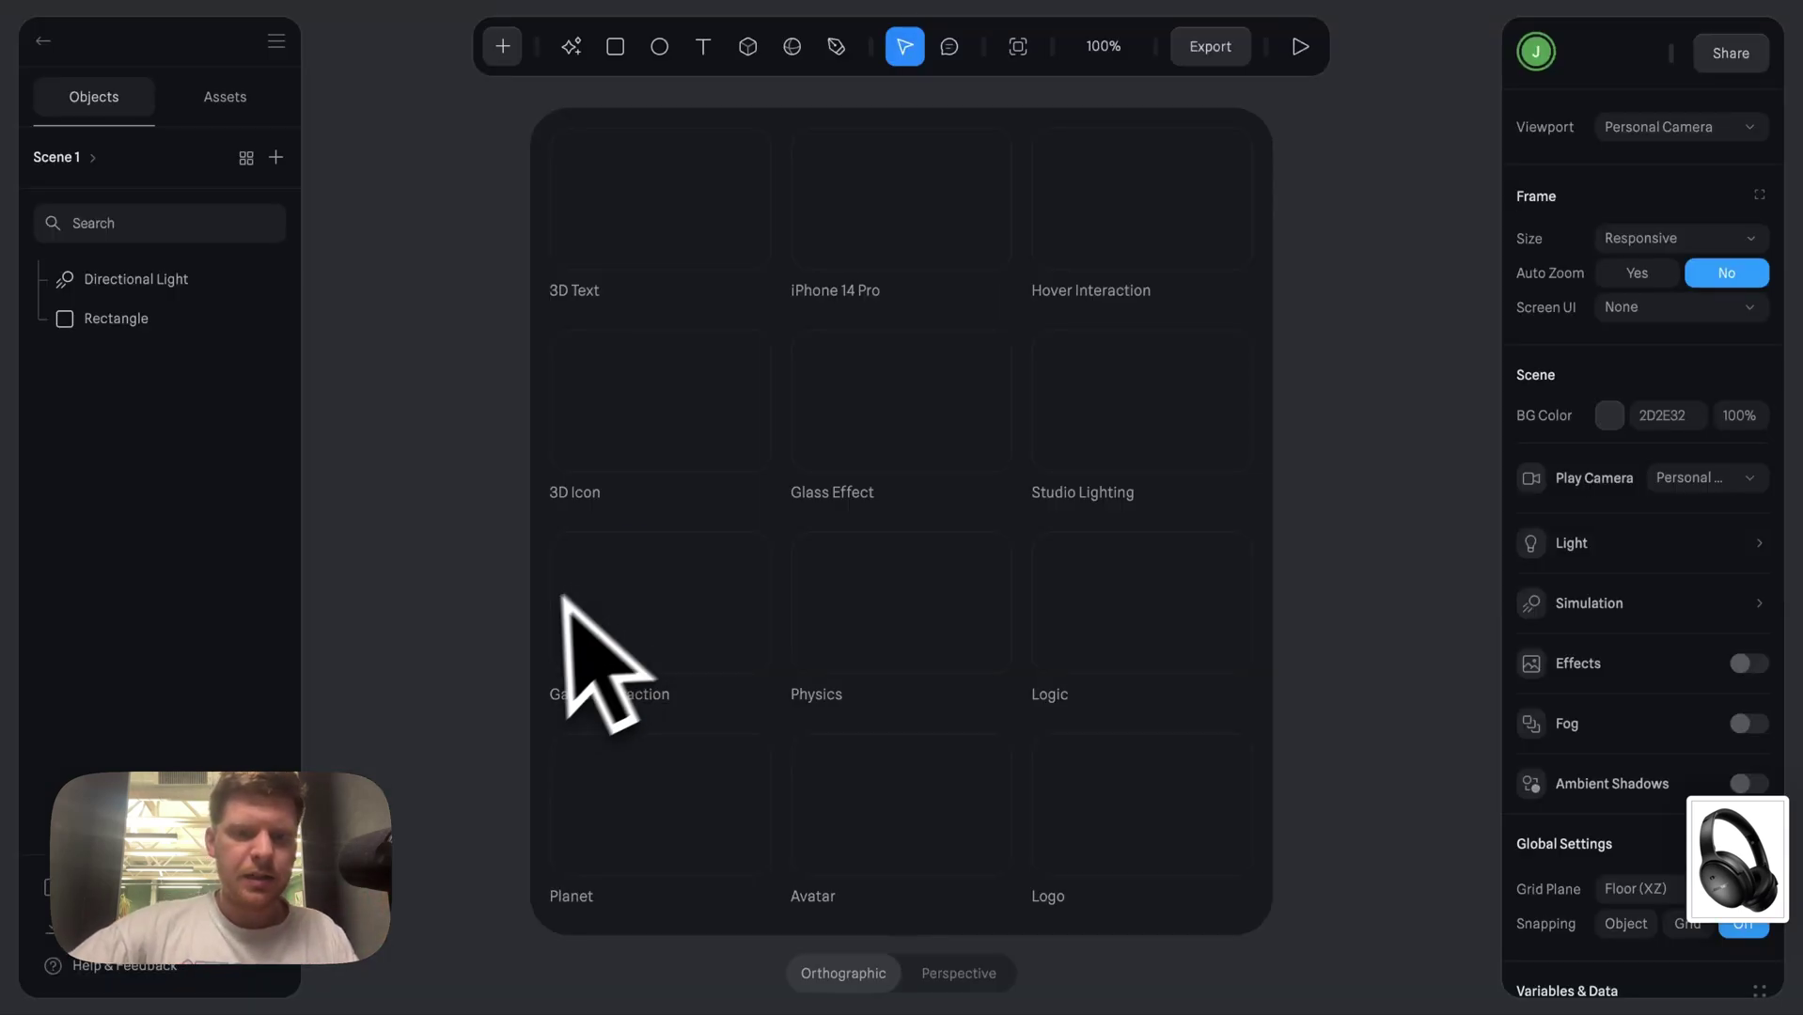
pyautogui.click(470, 527)
pyautogui.press('Delete')
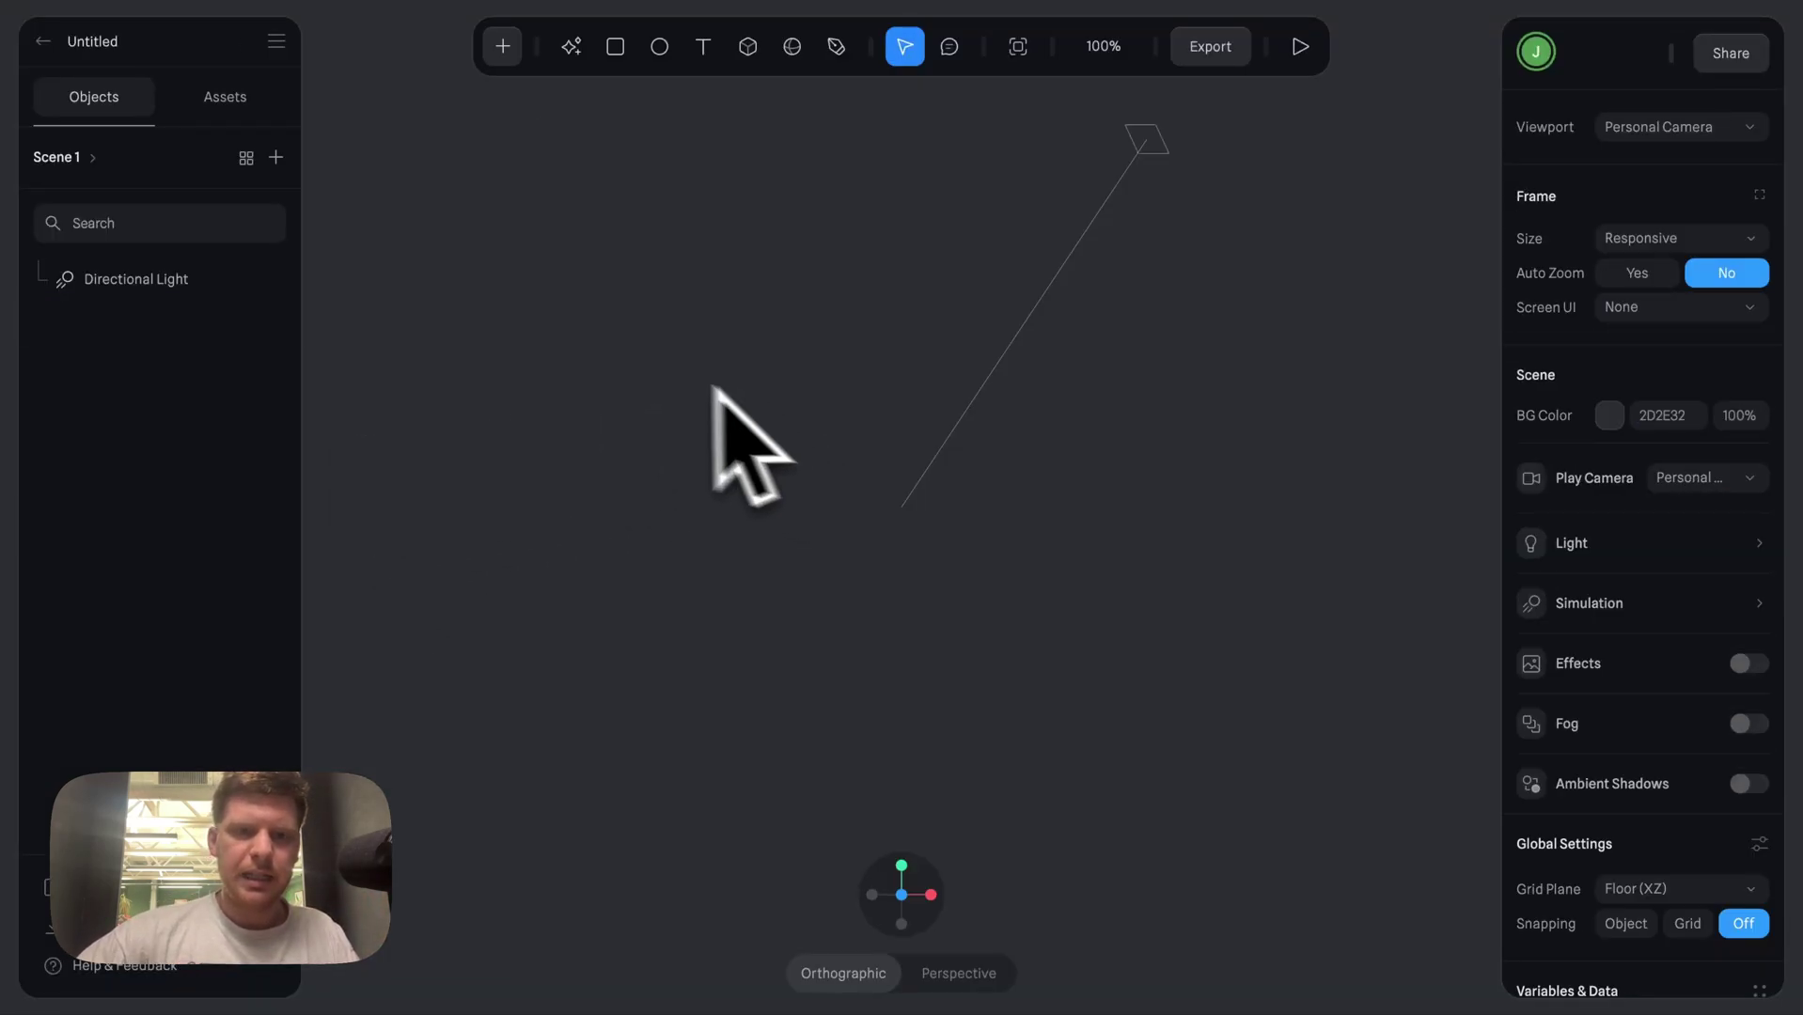
# - Import the images Screenshot 2025-01-07 at 13.19.52 and Screenshot 2025-01-07 at 13.19.44 from the Desktop into the scene
pyautogui.click(503, 50)
pyautogui.click(398, 149)
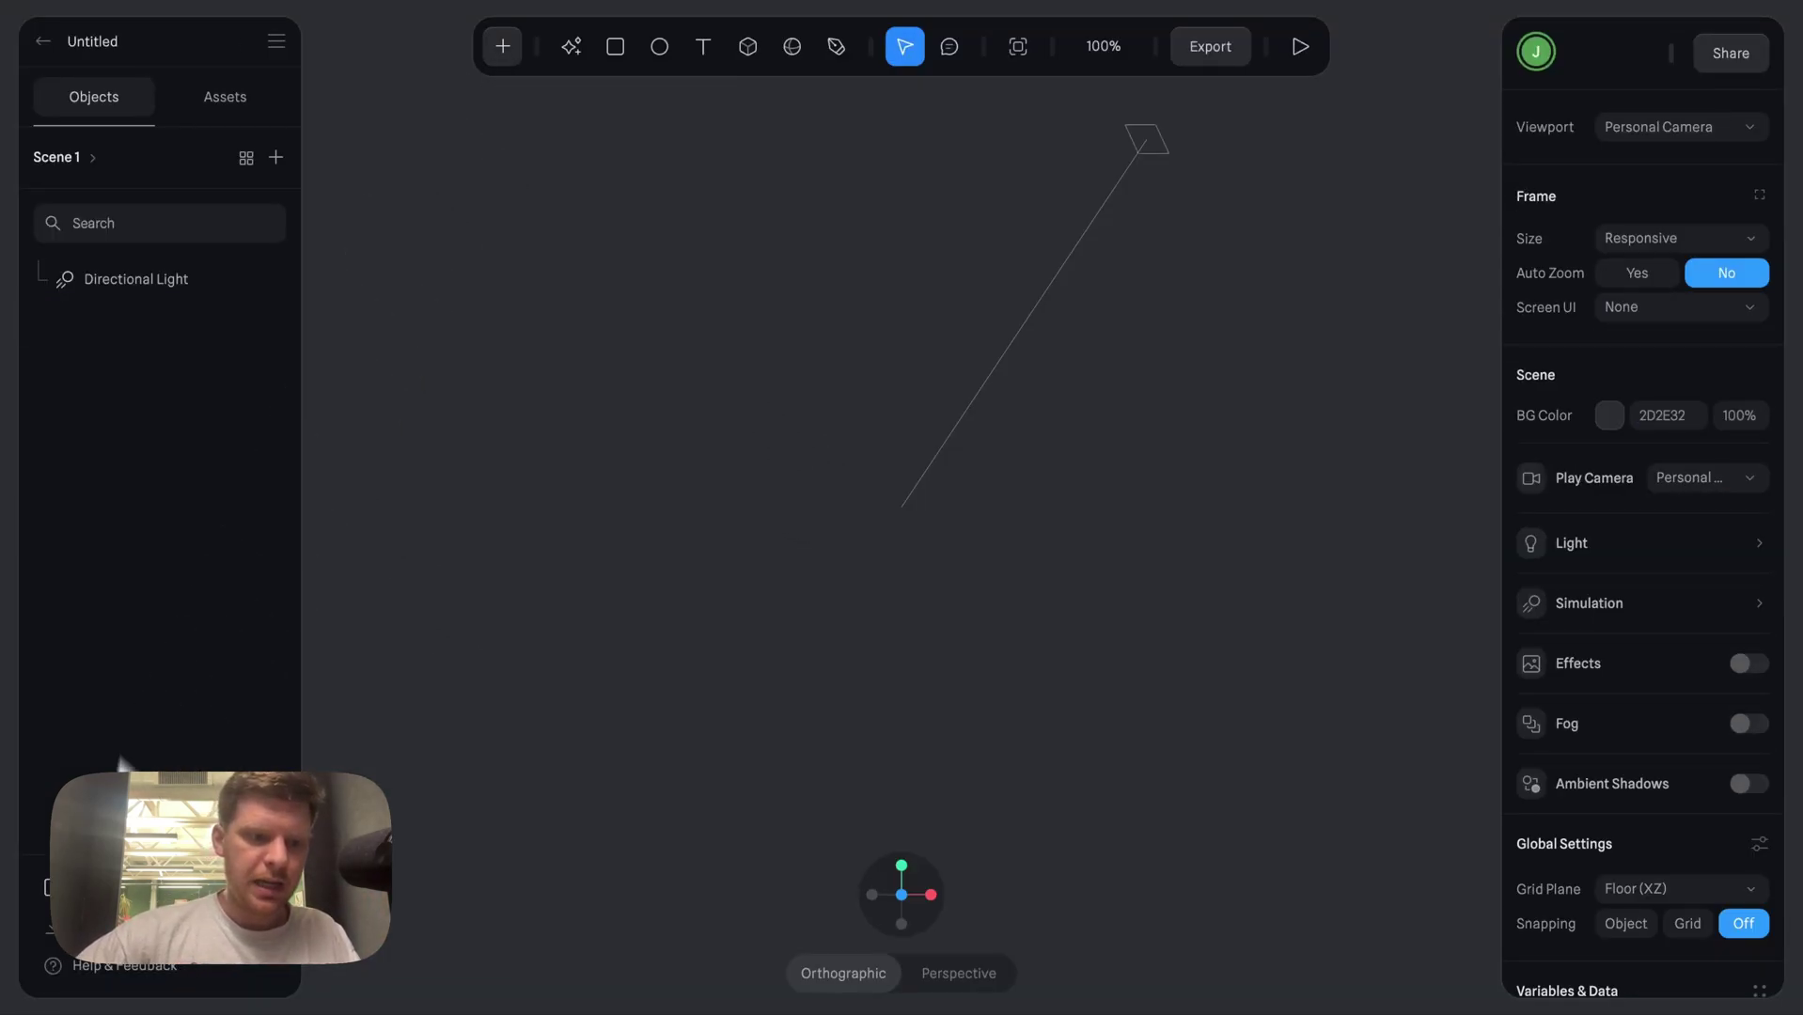
pyautogui.click(101, 925)
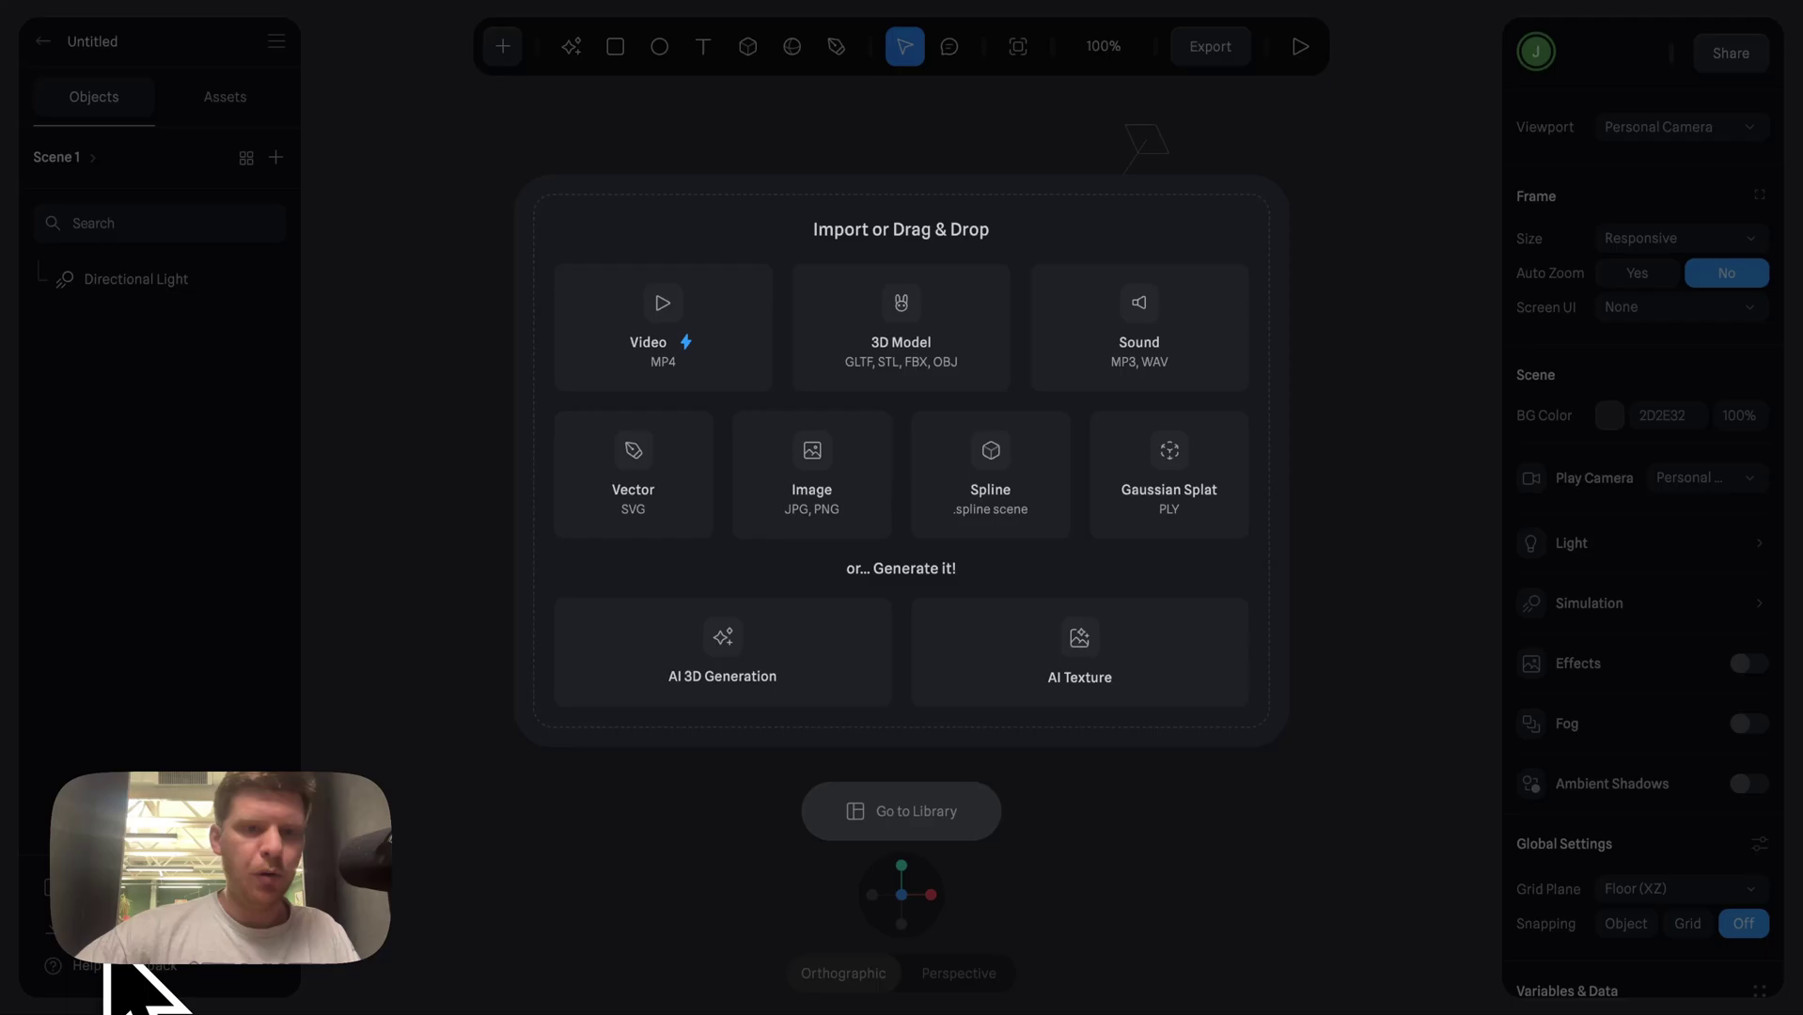
pyautogui.click(771, 477)
pyautogui.click(208, 162)
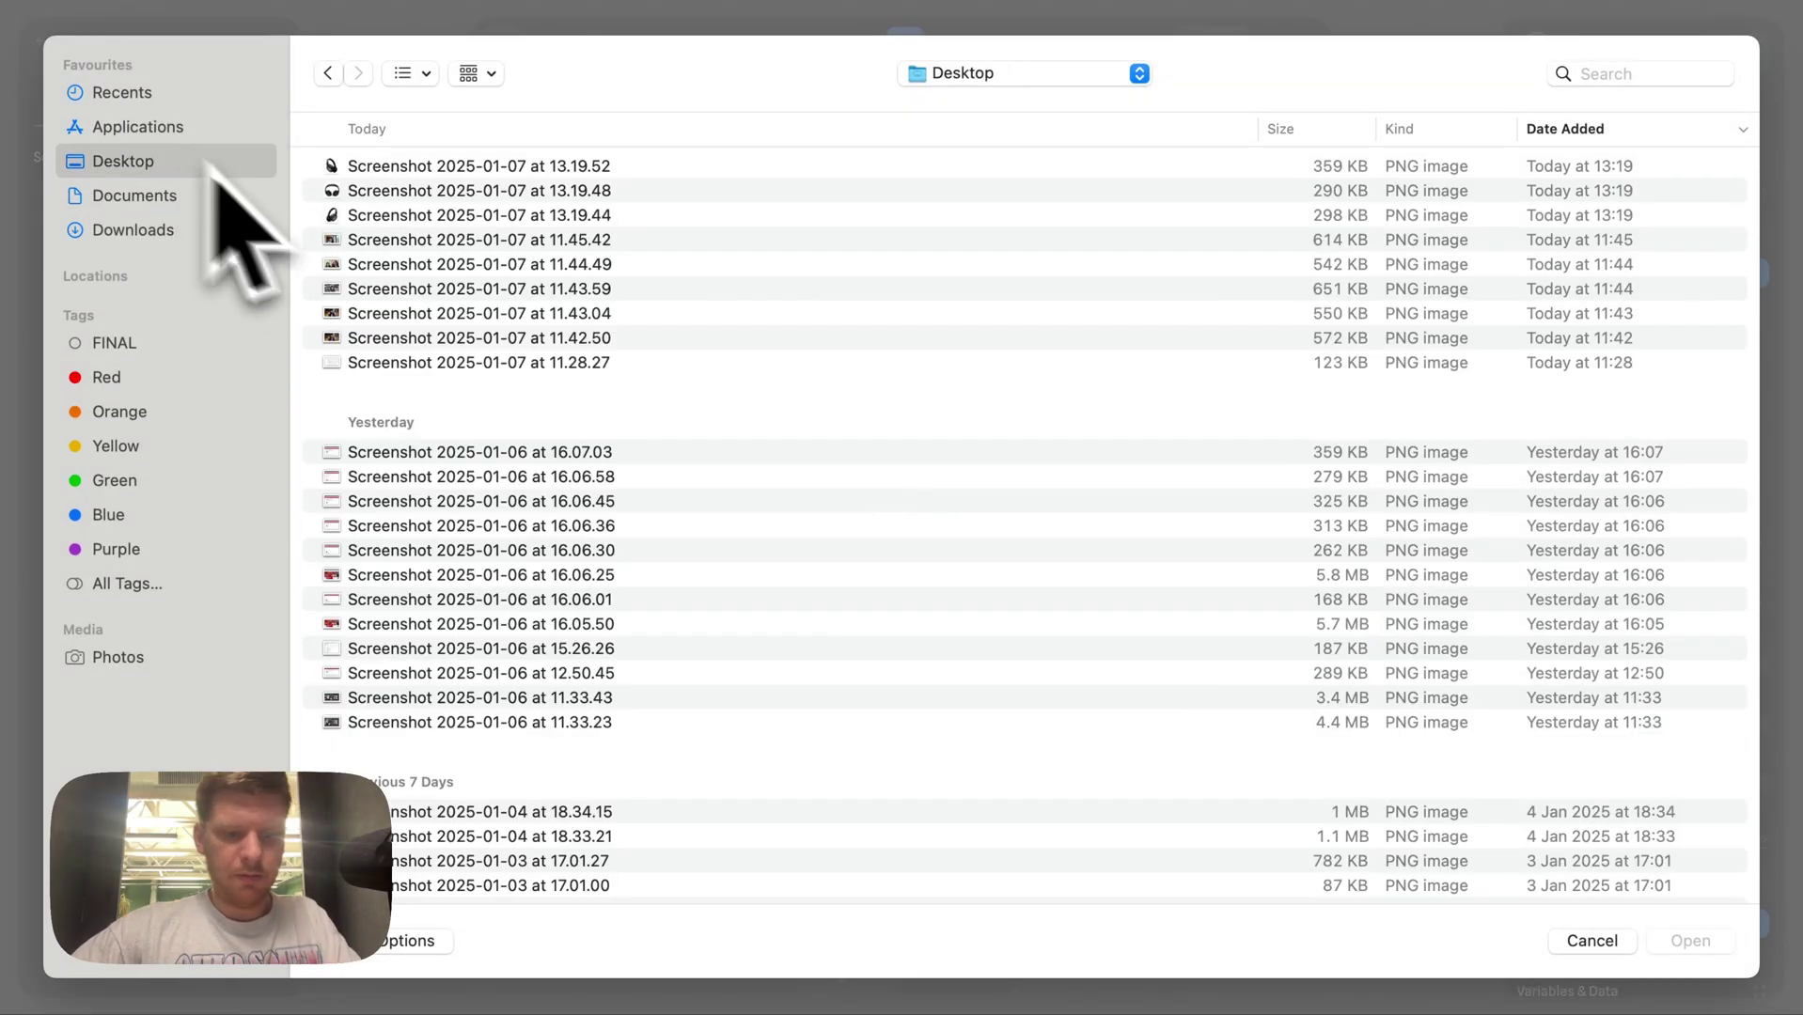
pyautogui.click(448, 173)
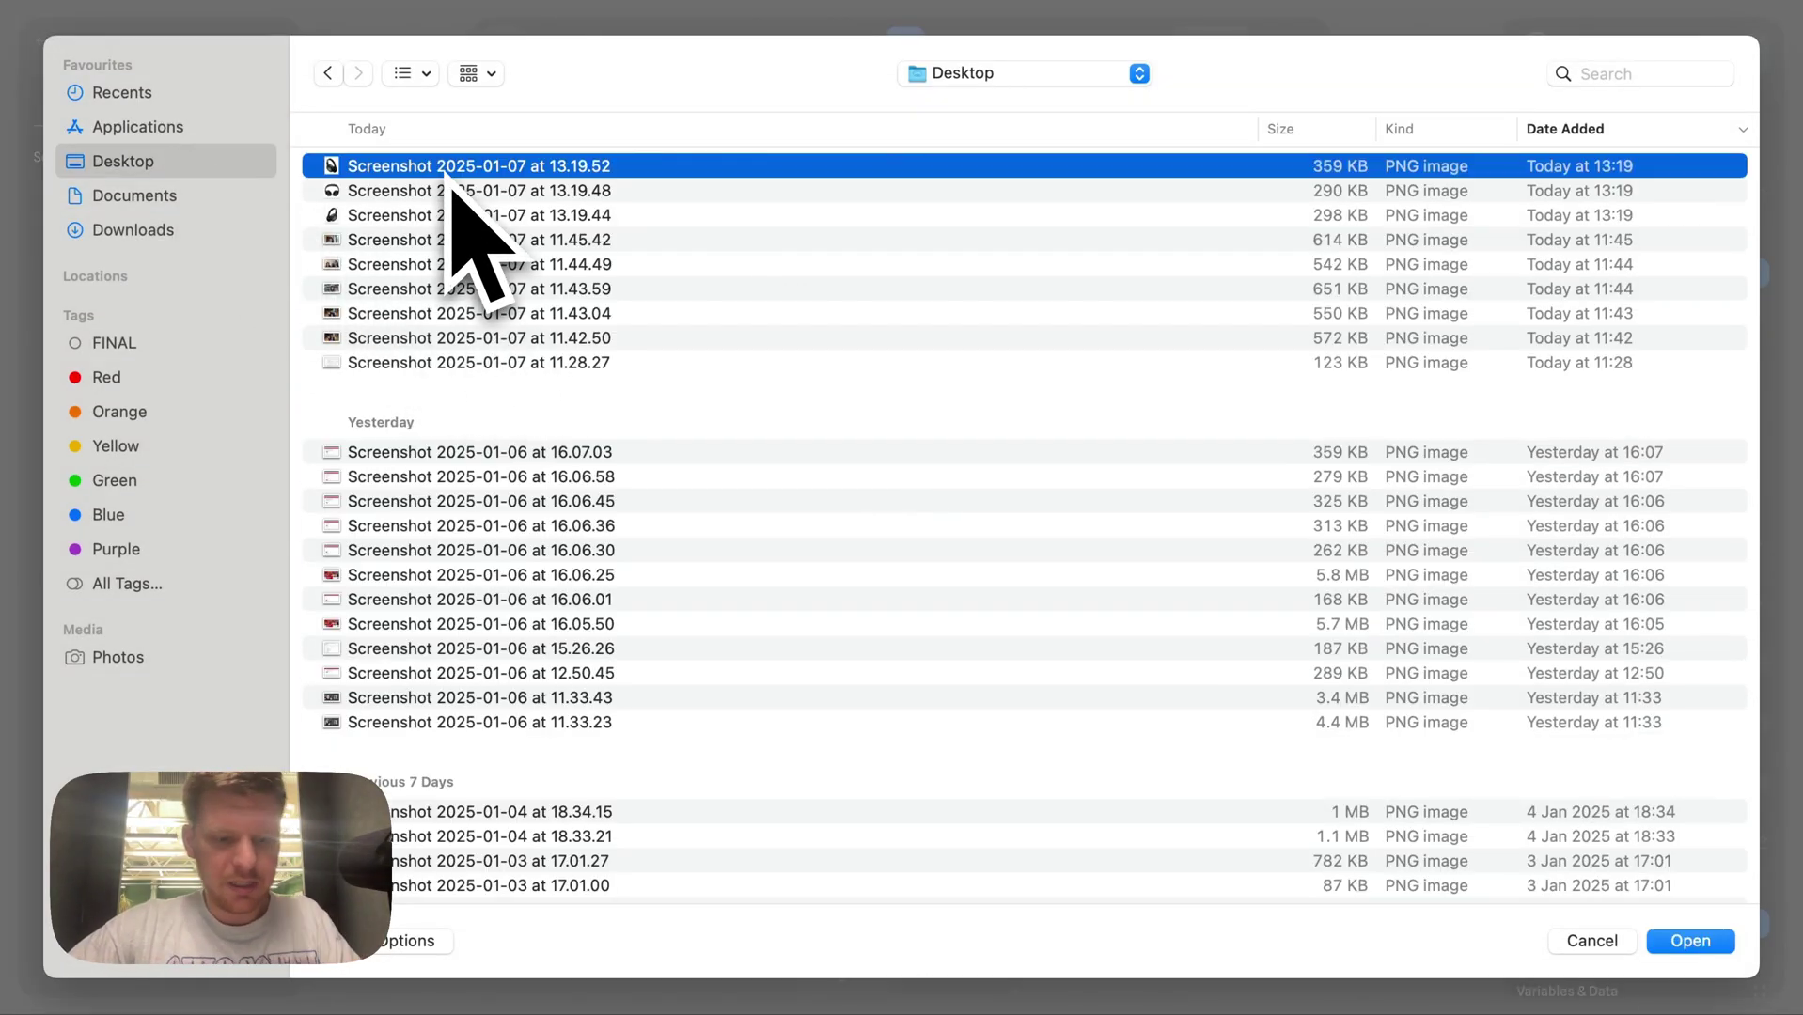
pyautogui.keyDown('super'); pyautogui.click(442, 216); pyautogui.keyUp('super')
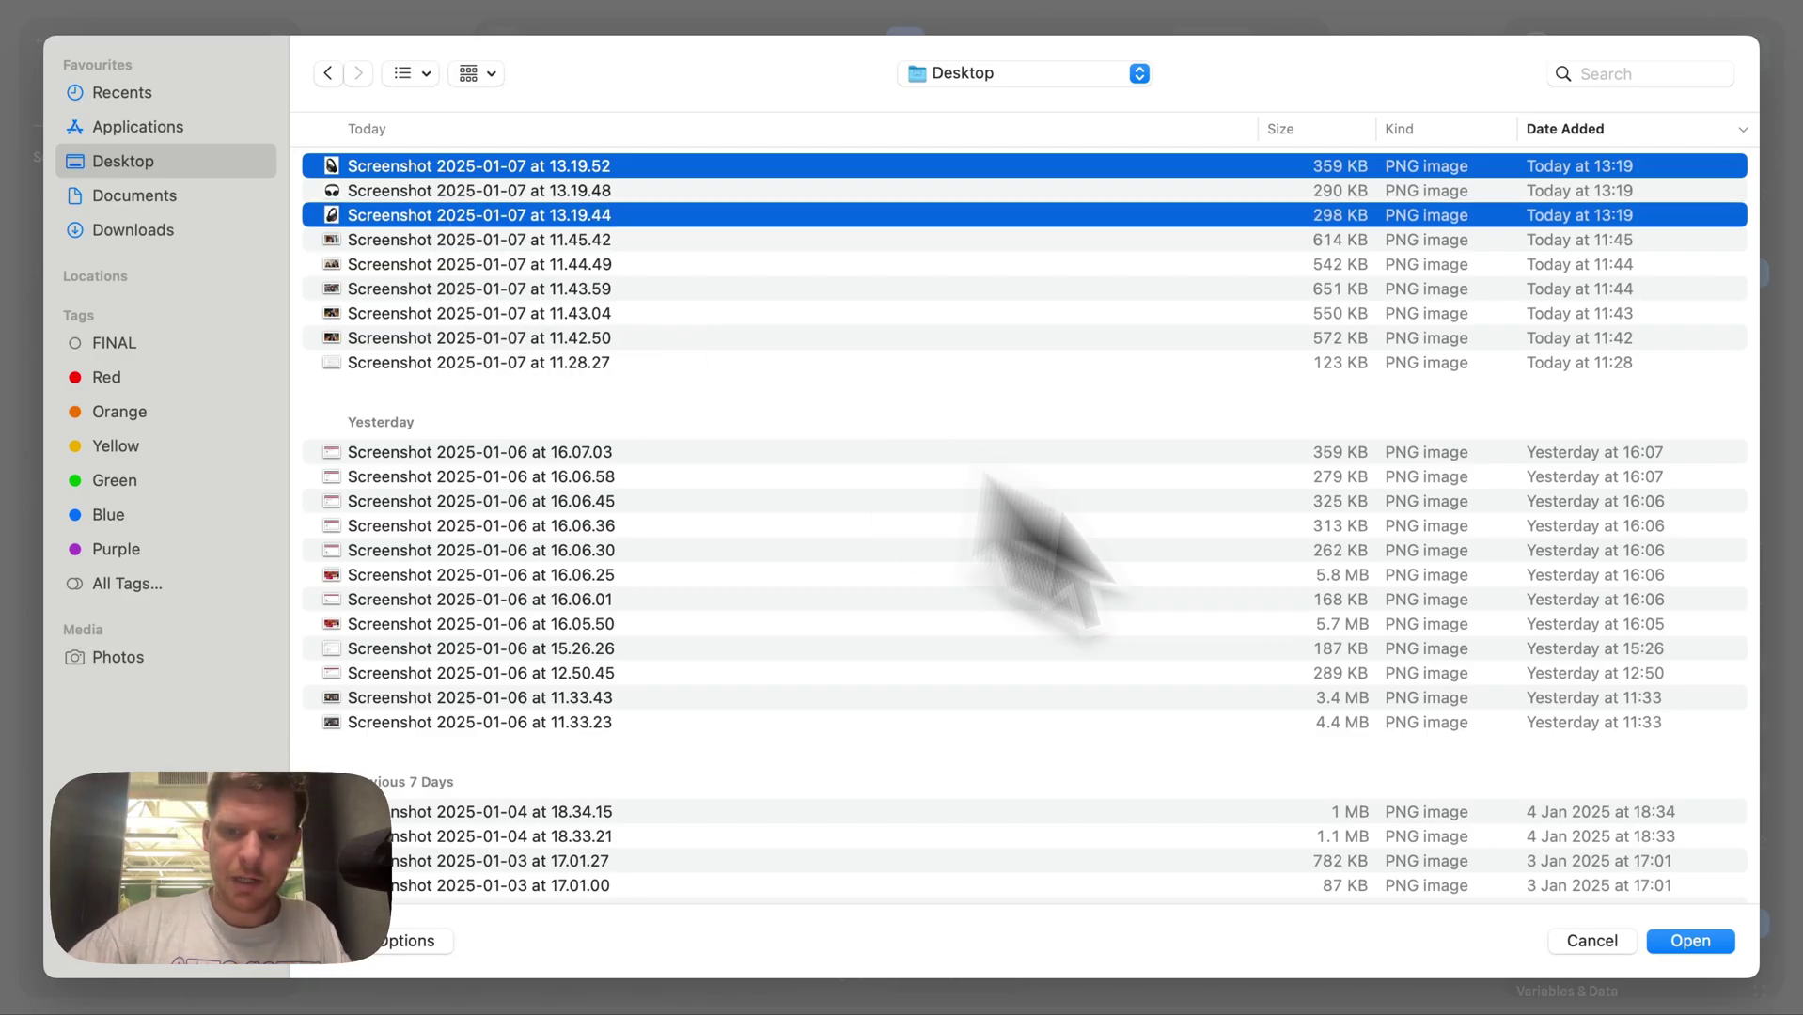
pyautogui.click(1729, 941)
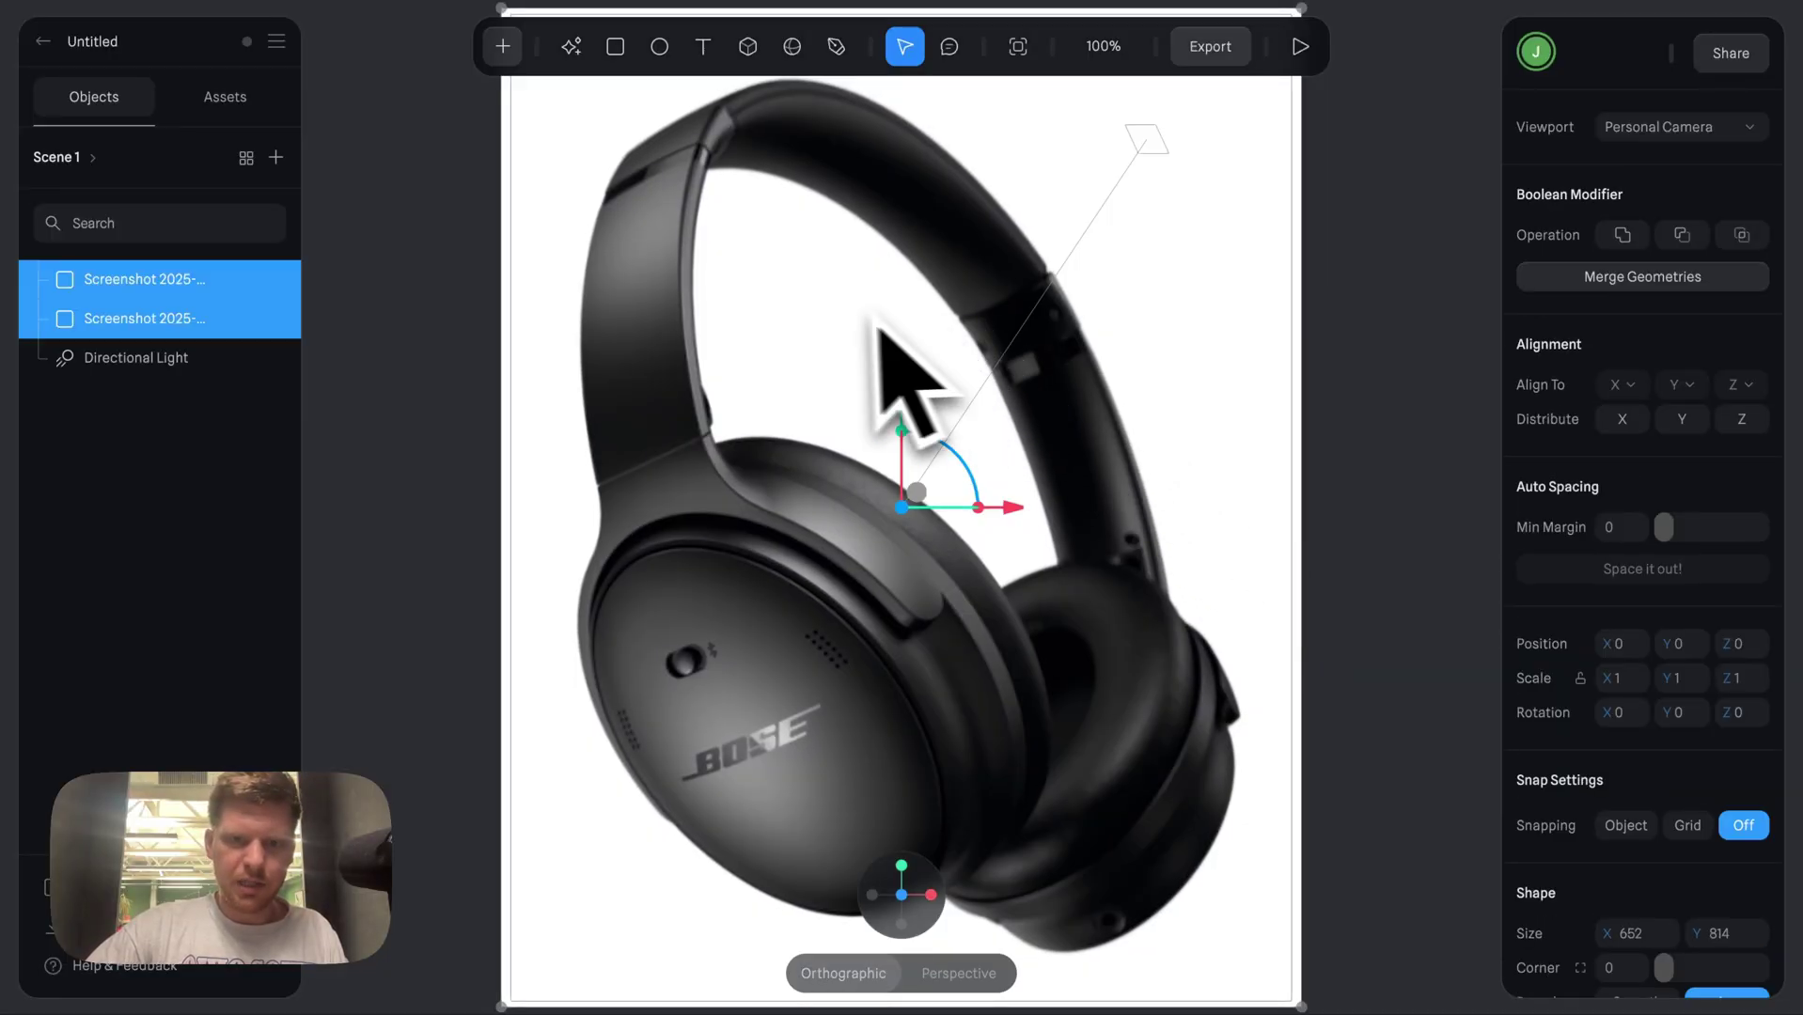
# - Move the two overlapping headphone images apart so they sit side by side with a narrow gap between them
pyautogui.scroll(-5, 874, 320)
pyautogui.click(1130, 359)
pyautogui.moveTo(1105, 357); pyautogui.dragTo(583, 383)
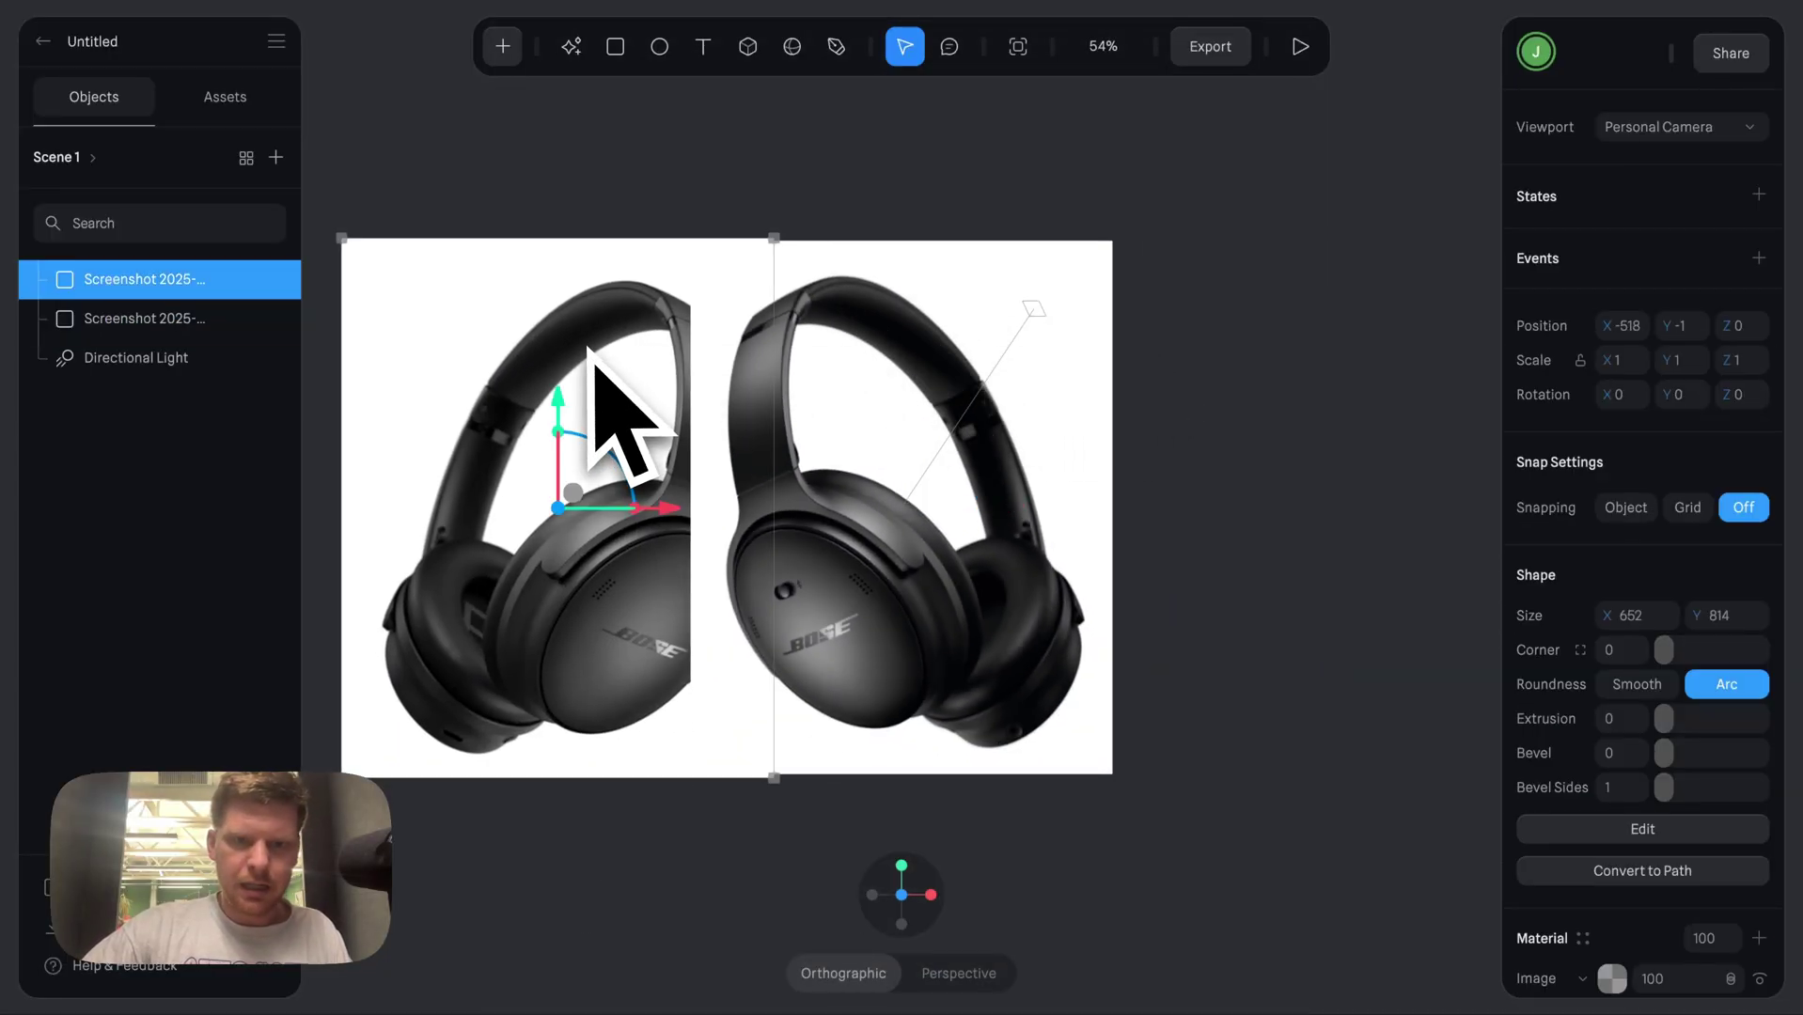
pyautogui.scroll(-3, 658, 402)
pyautogui.moveTo(817, 413); pyautogui.dragTo(534, 412)
pyautogui.moveTo(1229, 424); pyautogui.dragTo(665, 402)
pyautogui.click(725, 331)
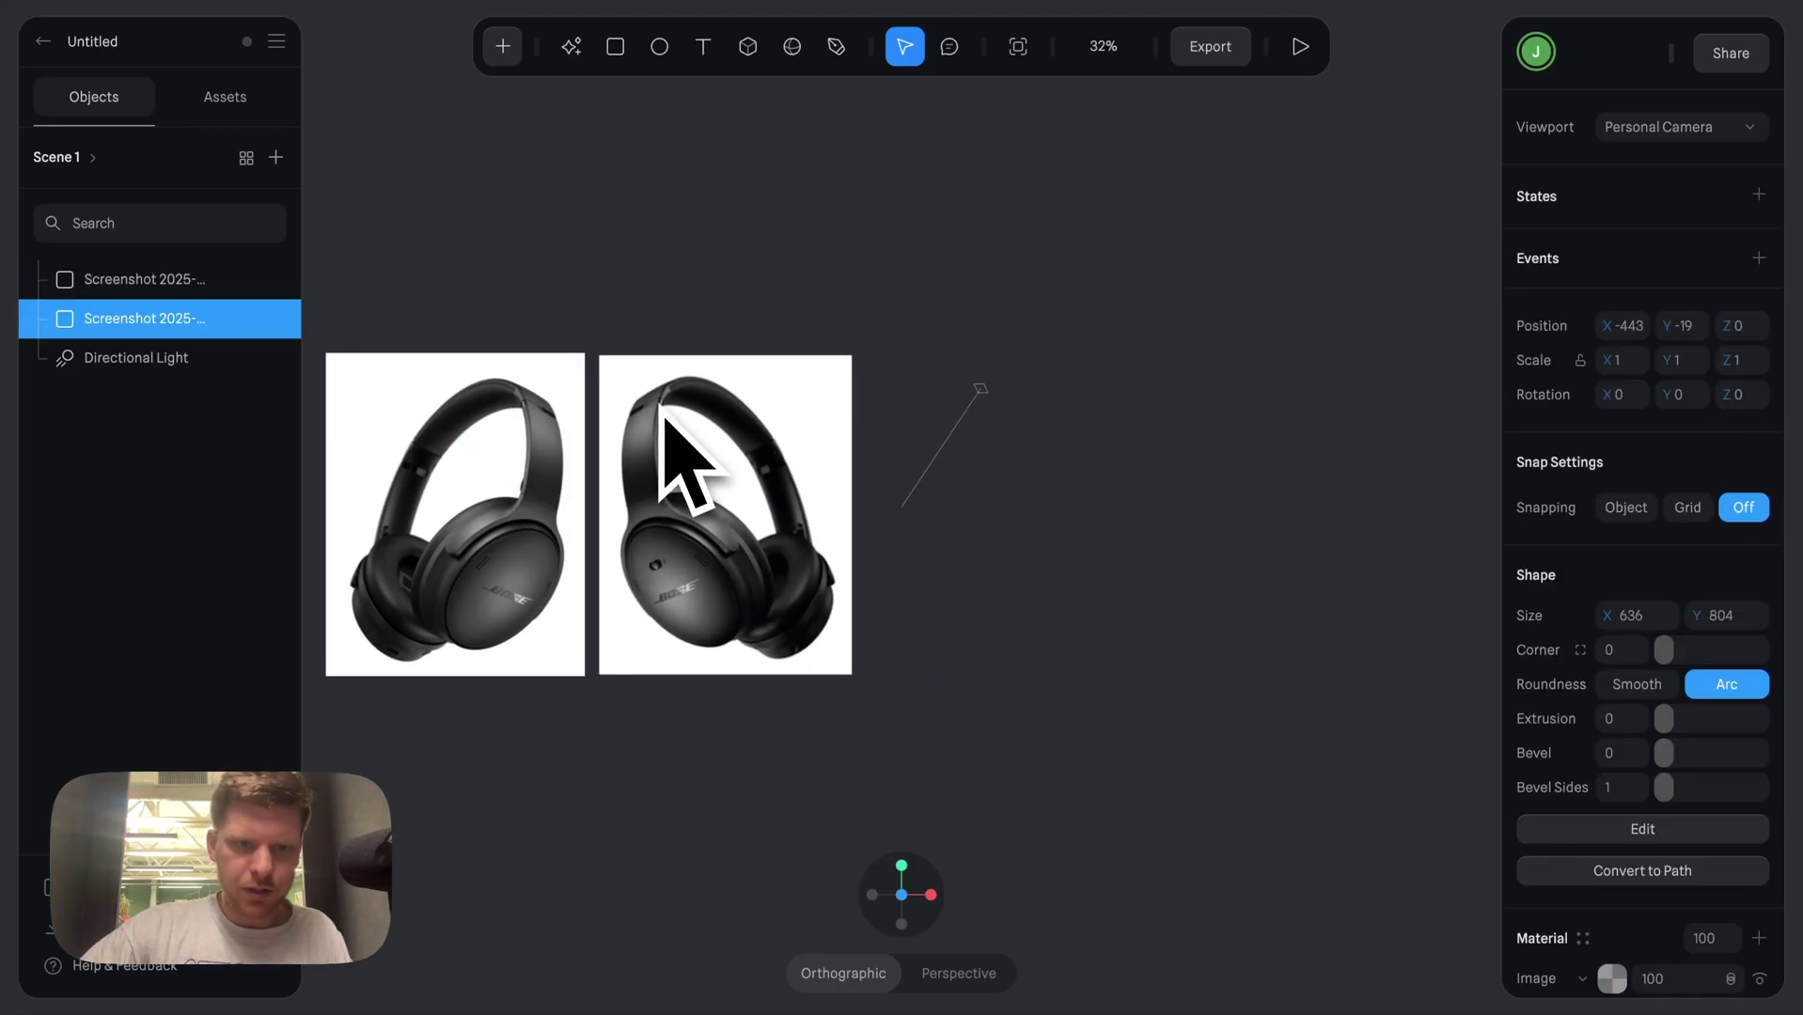
pyautogui.click(705, 282)
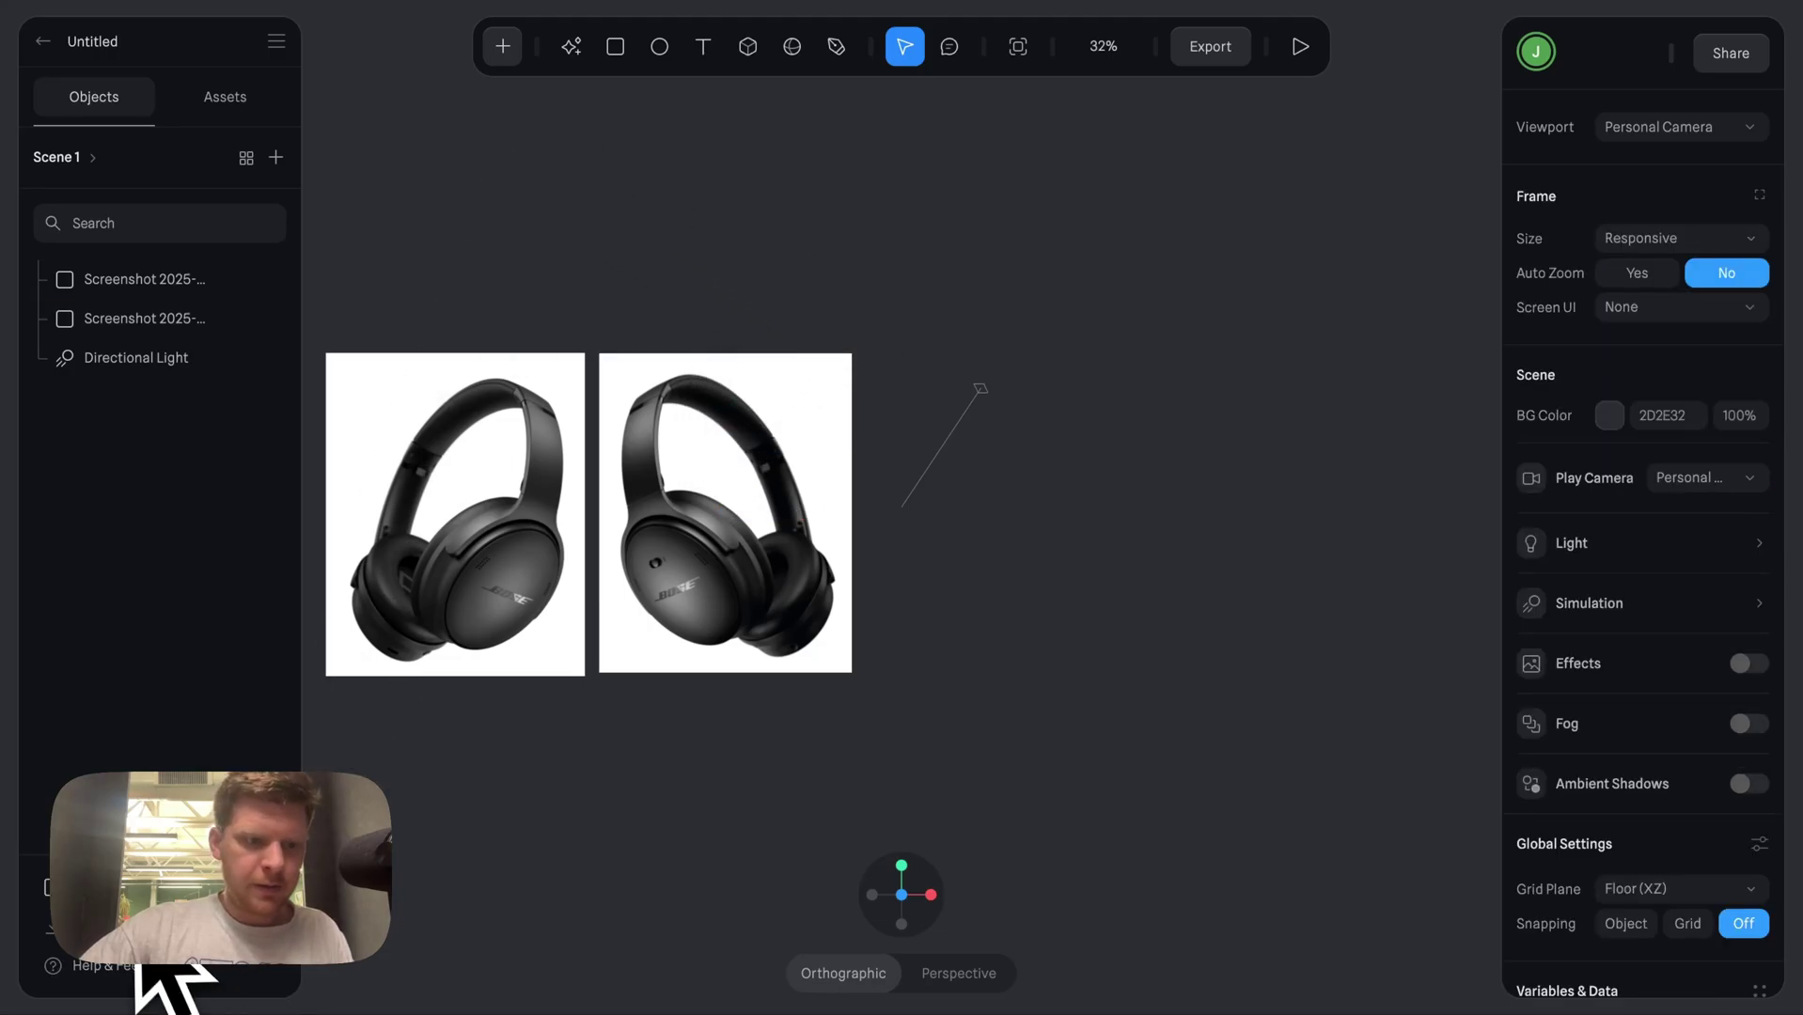
# - Import the image Screenshot 2025-01-07 at 13.19.48 and place it to the right of the two side-view headphone images
pyautogui.click(157, 918)
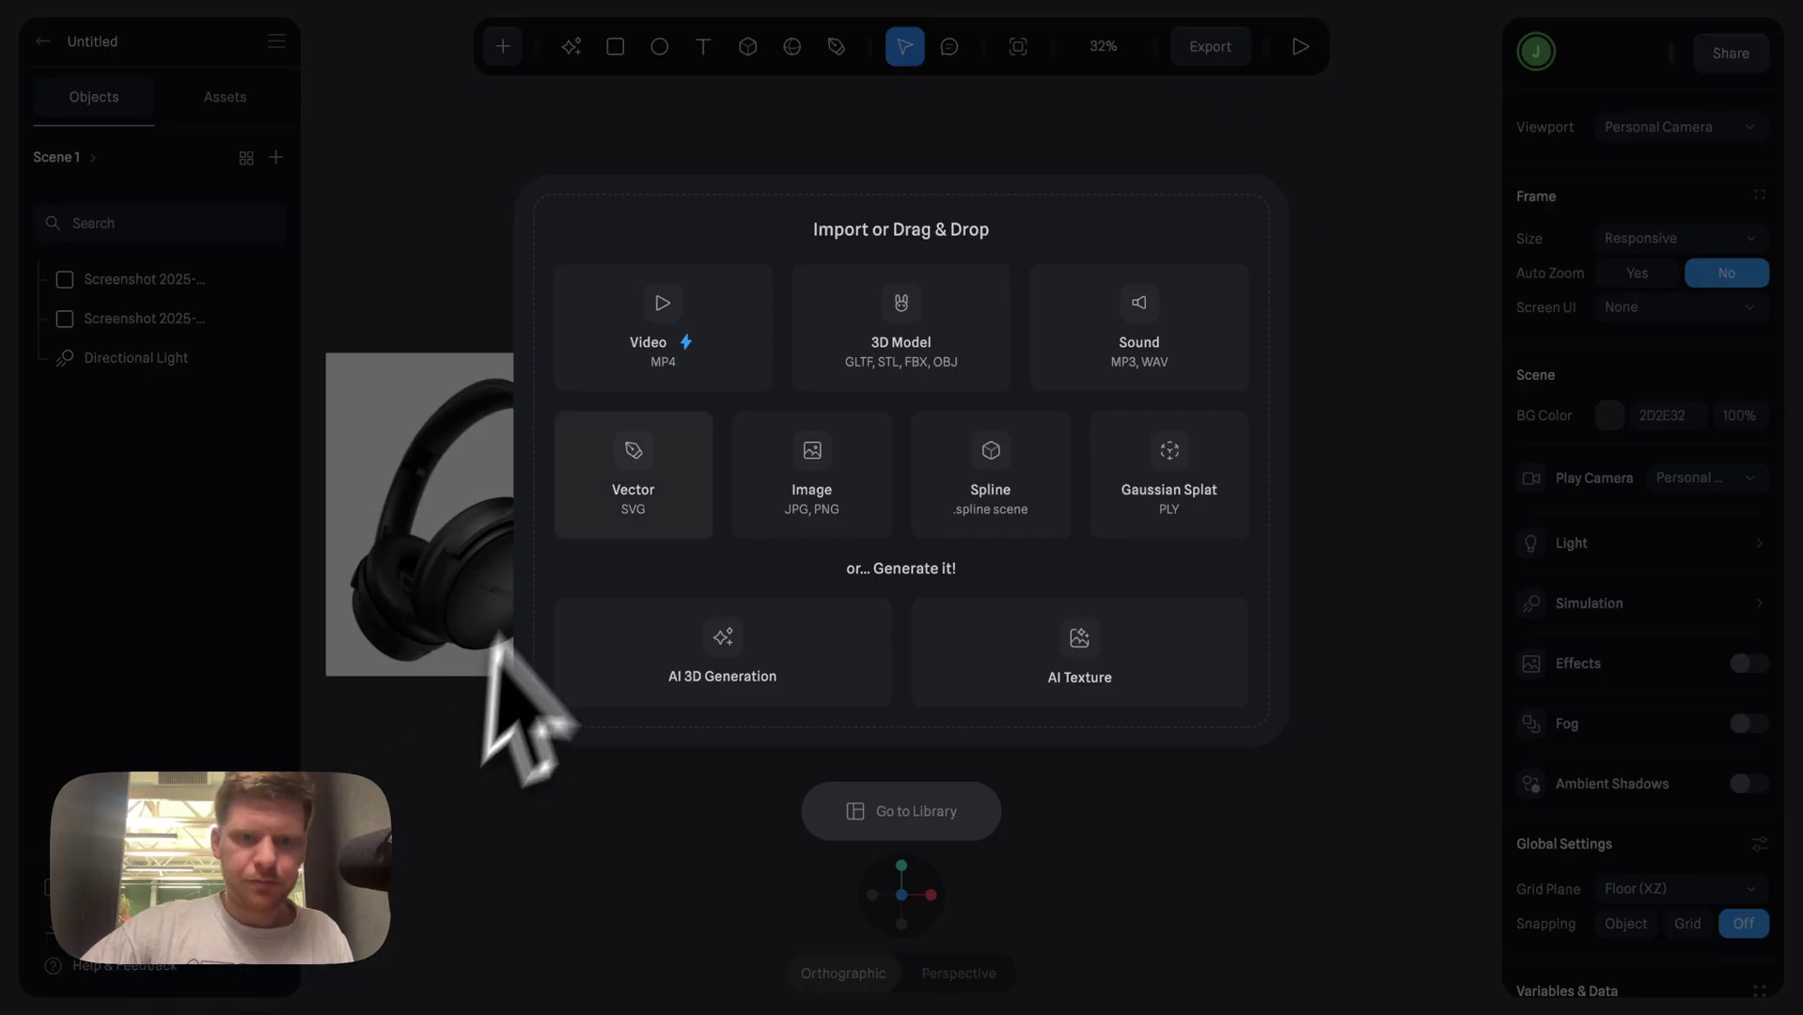
pyautogui.click(743, 516)
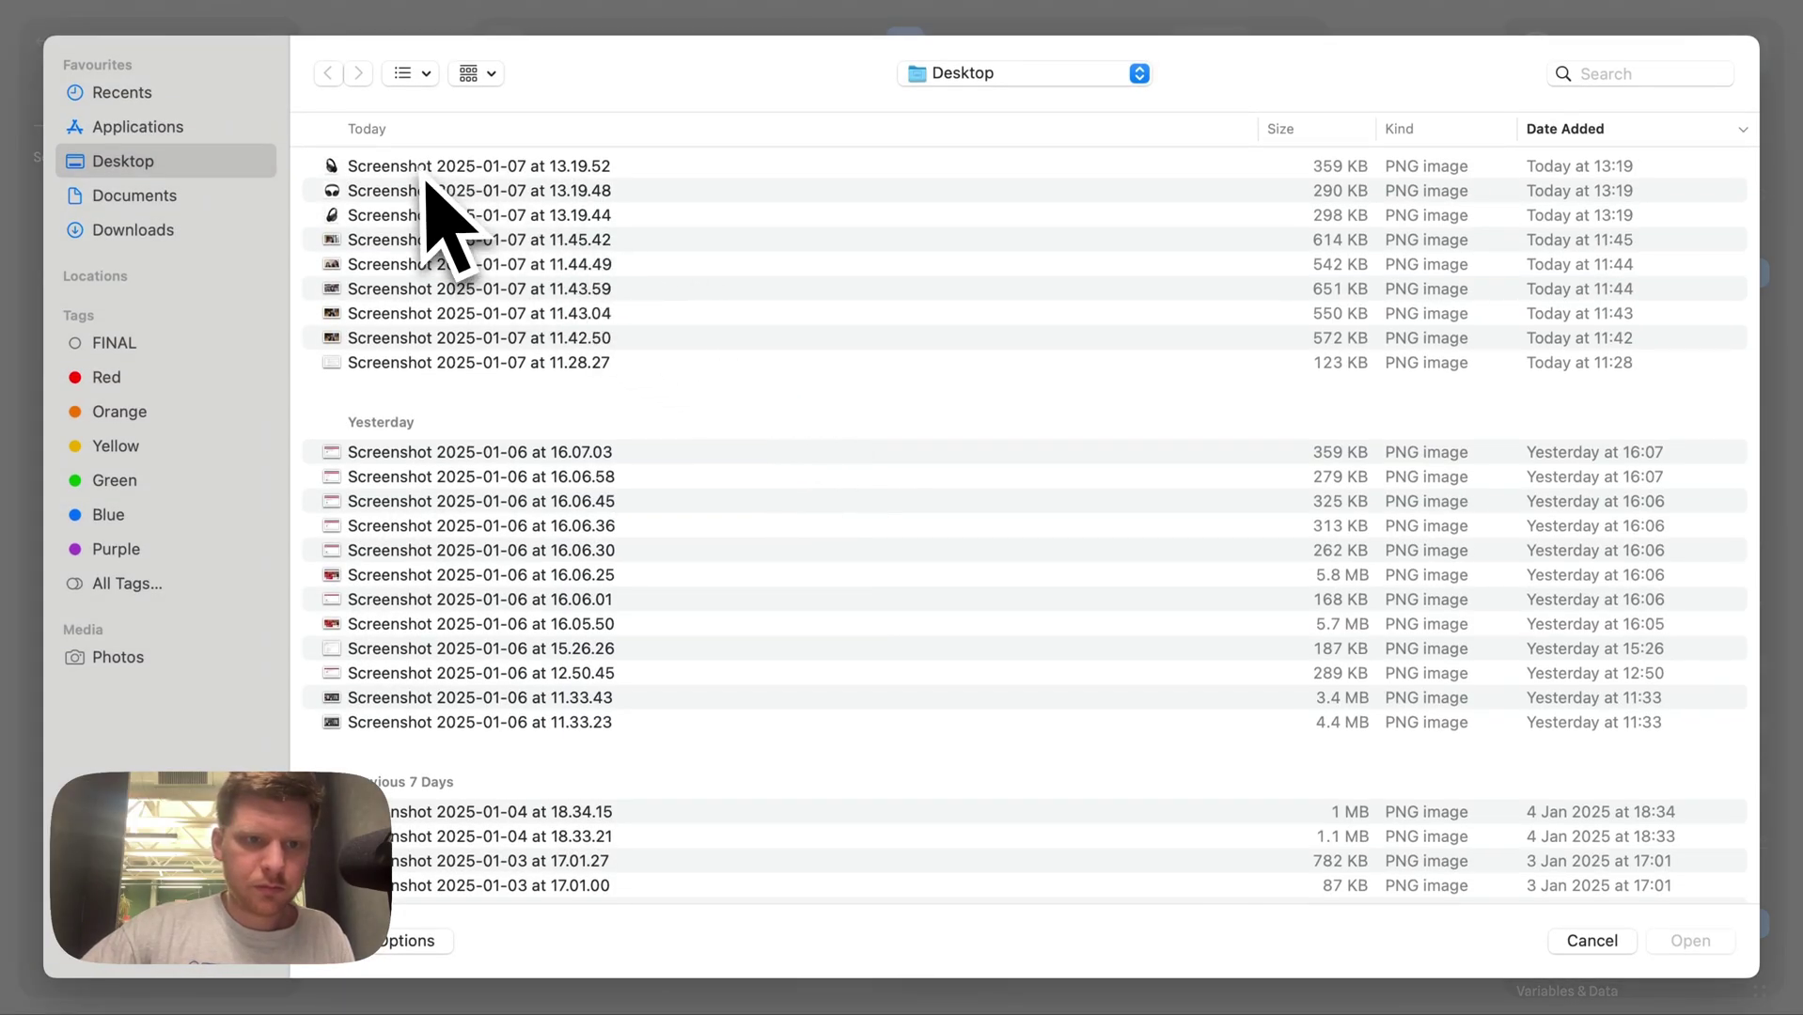
pyautogui.click(420, 167)
pyautogui.click(414, 191)
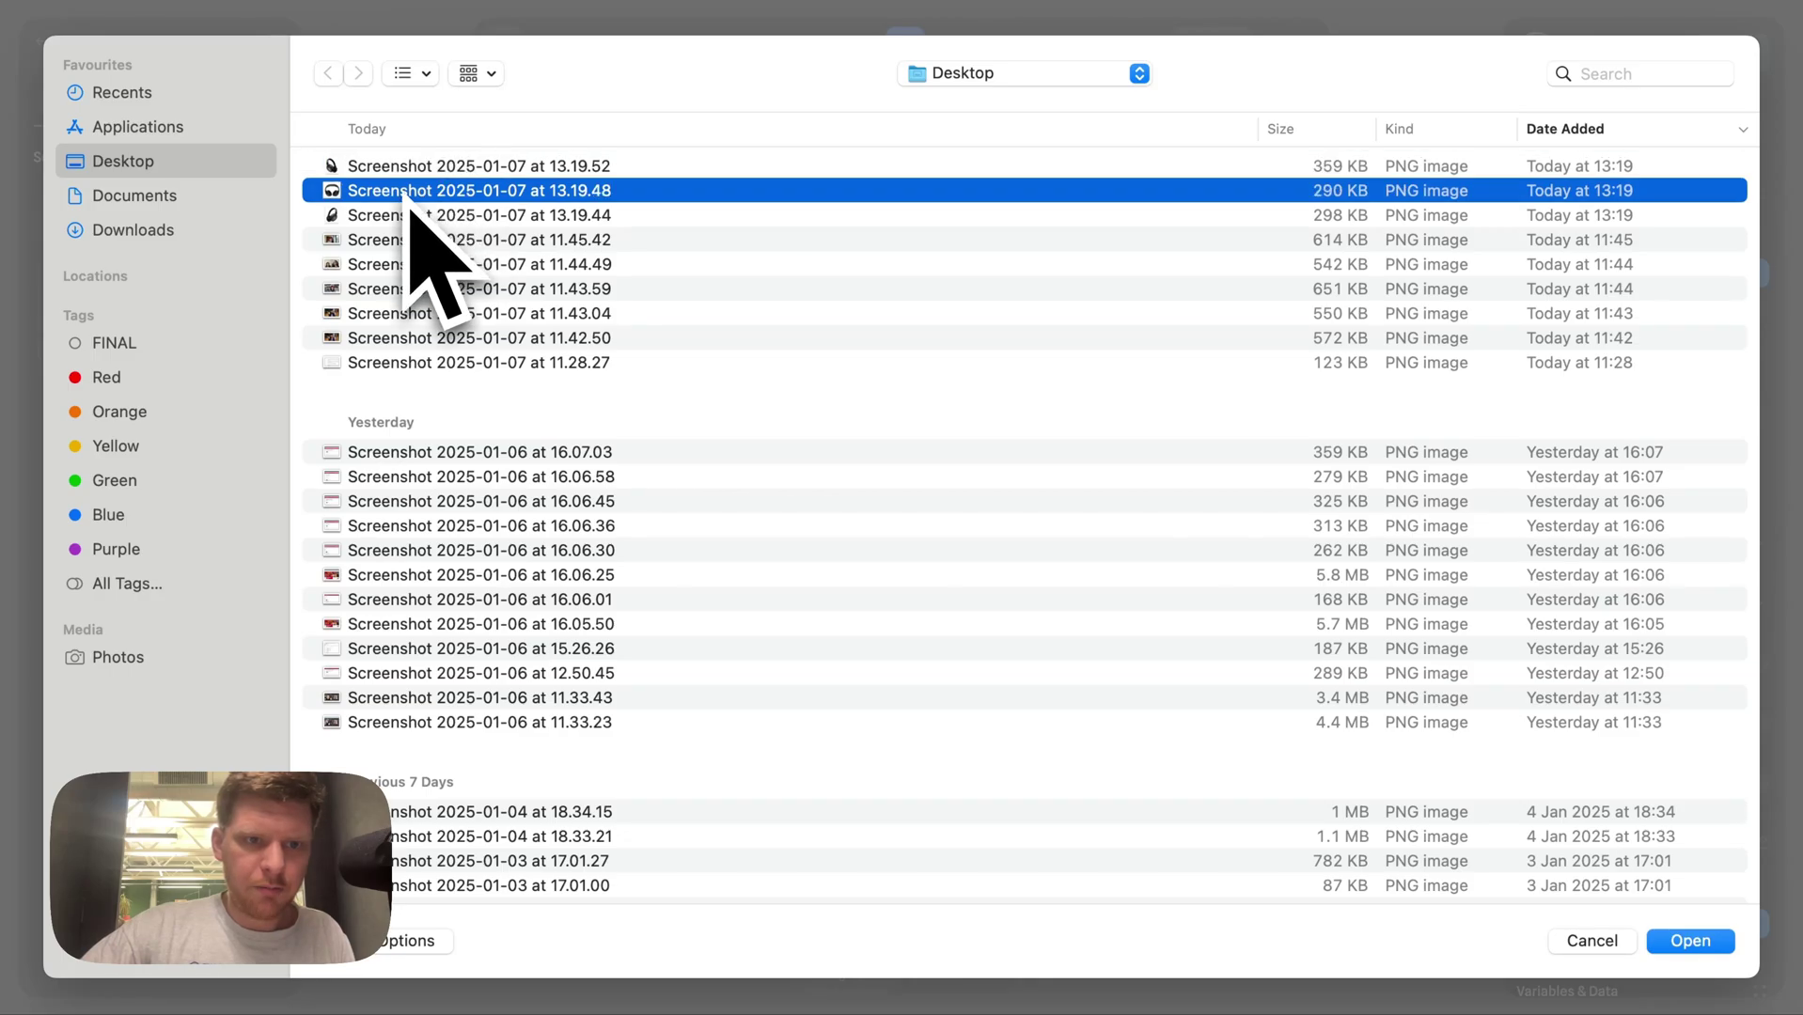
pyautogui.click(1689, 941)
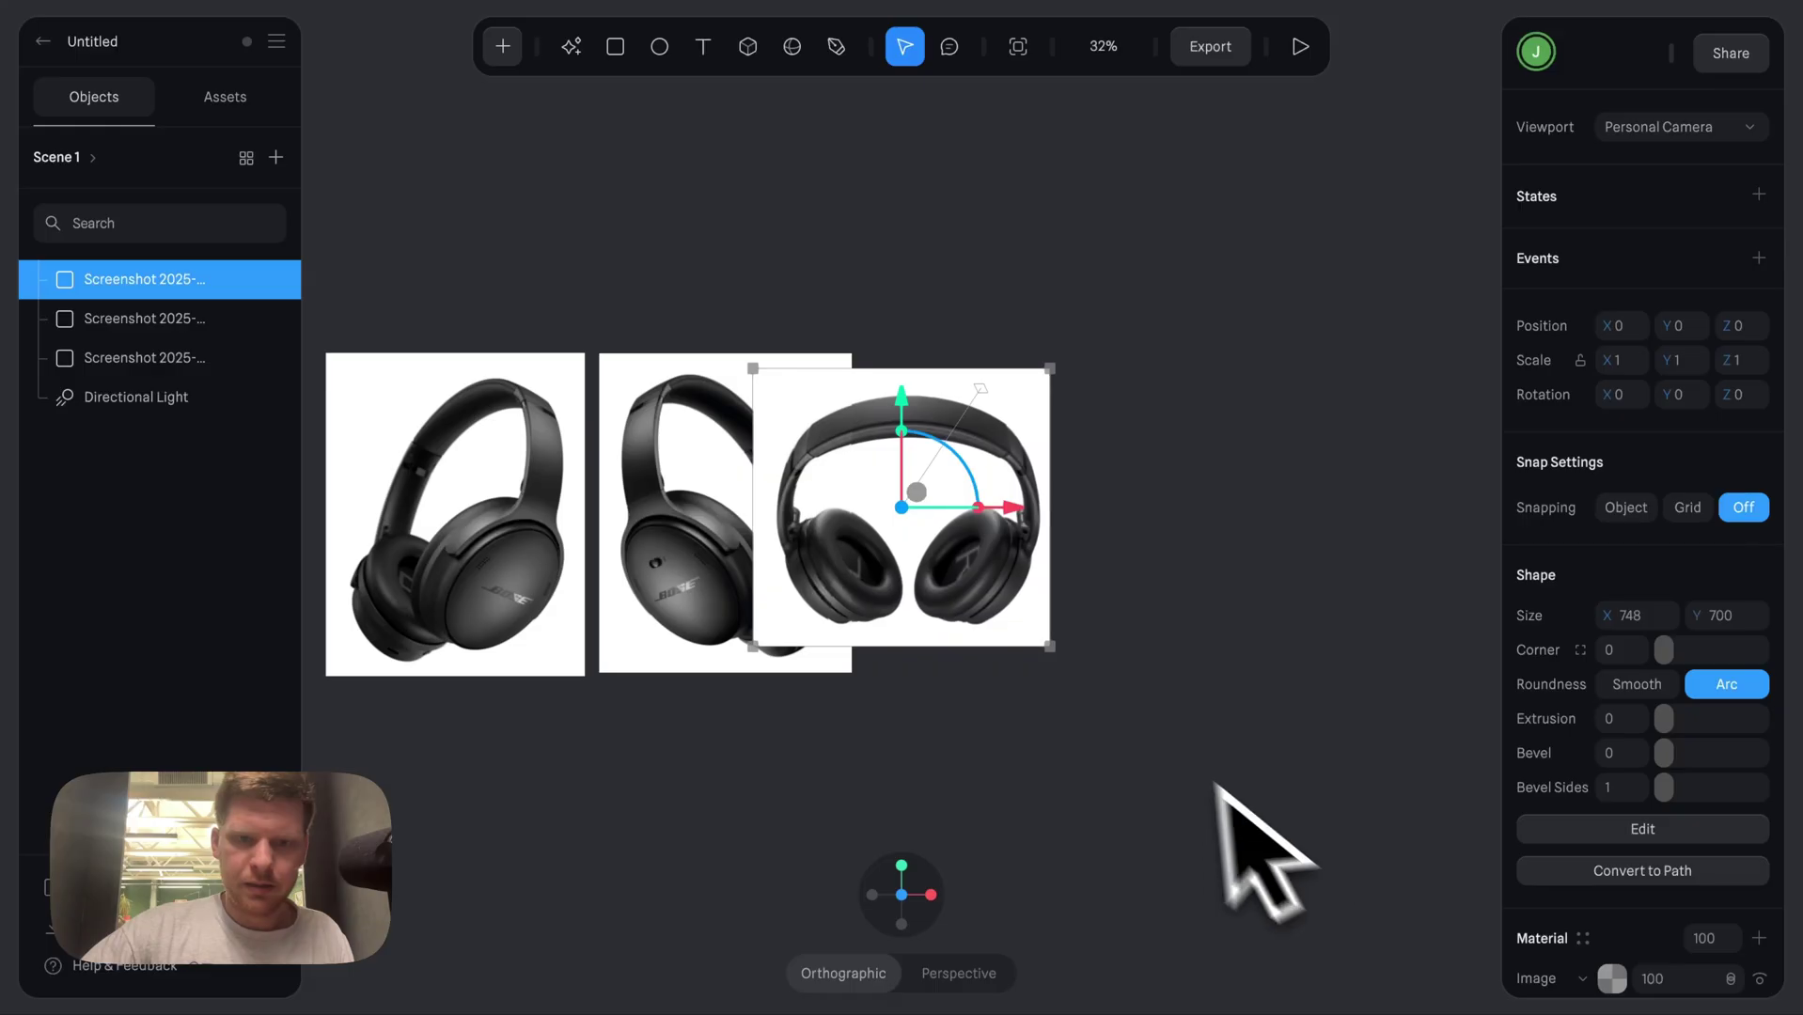
pyautogui.moveTo(1087, 623)
pyautogui.mouseDown()
pyautogui.moveTo(1187, 611)
pyautogui.moveTo(1120, 563)
pyautogui.moveTo(1096, 594)
pyautogui.mouseUp()
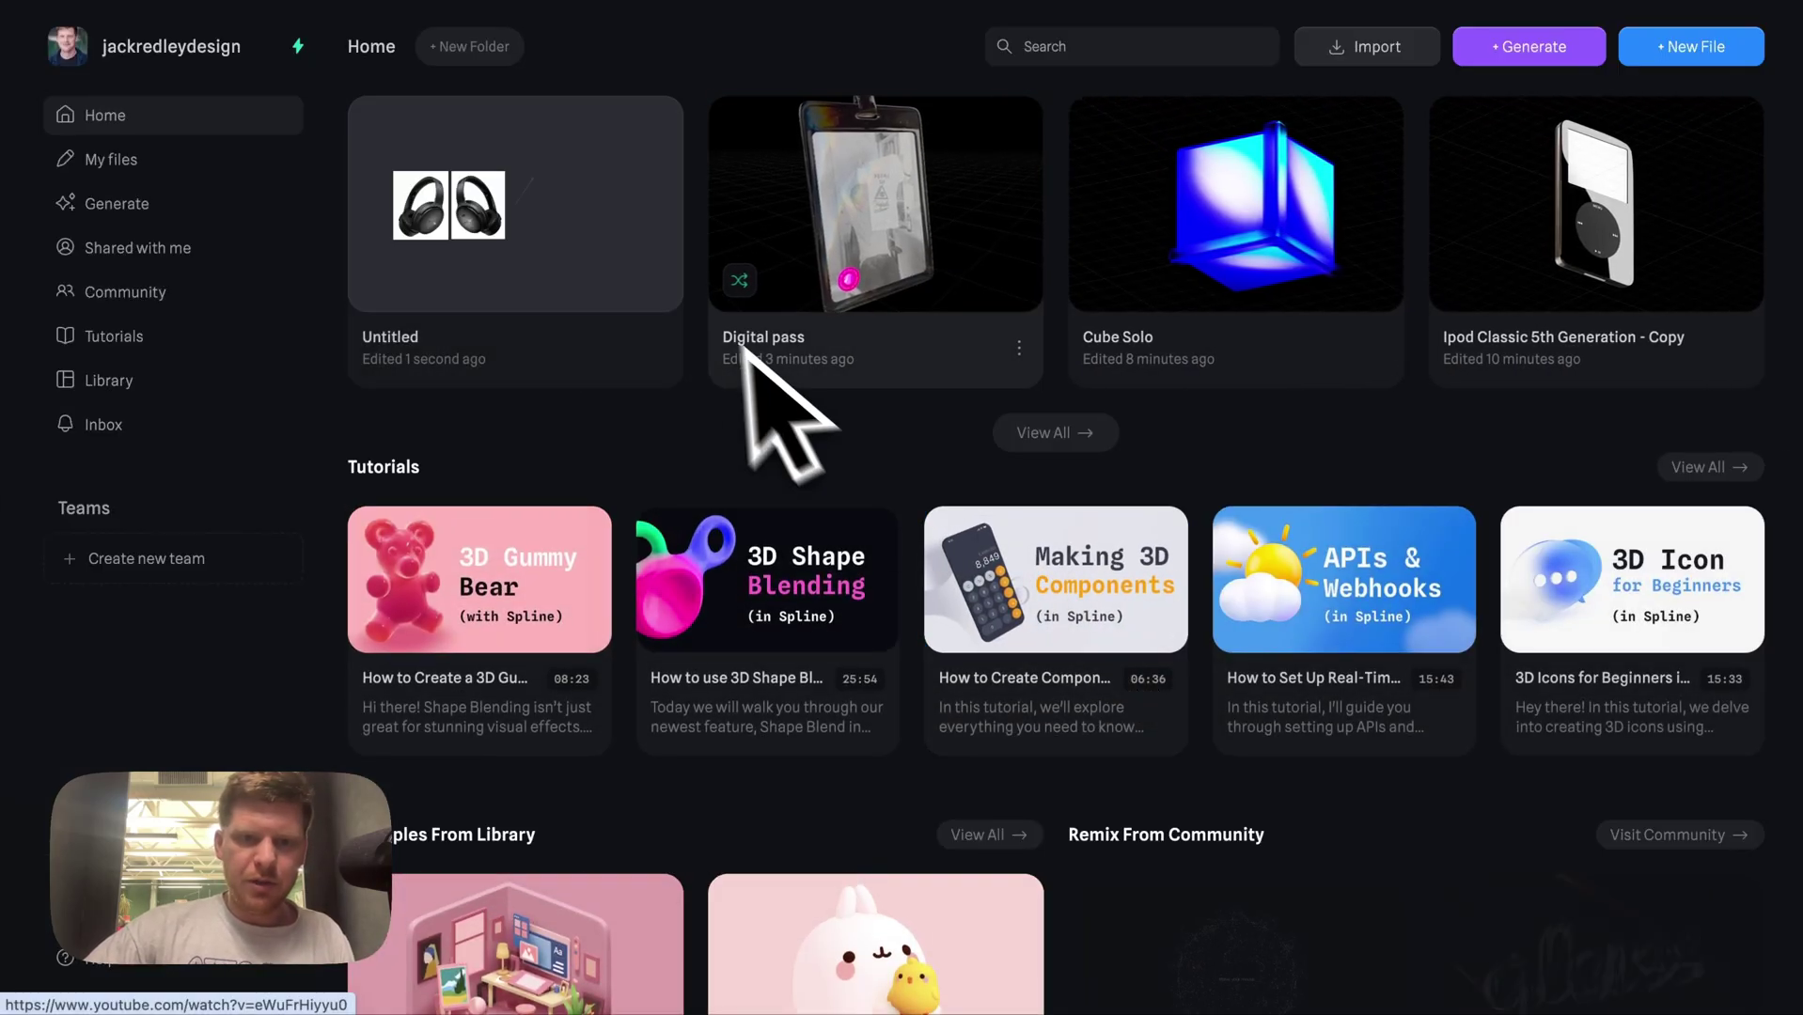
pyautogui.click(507, 247)
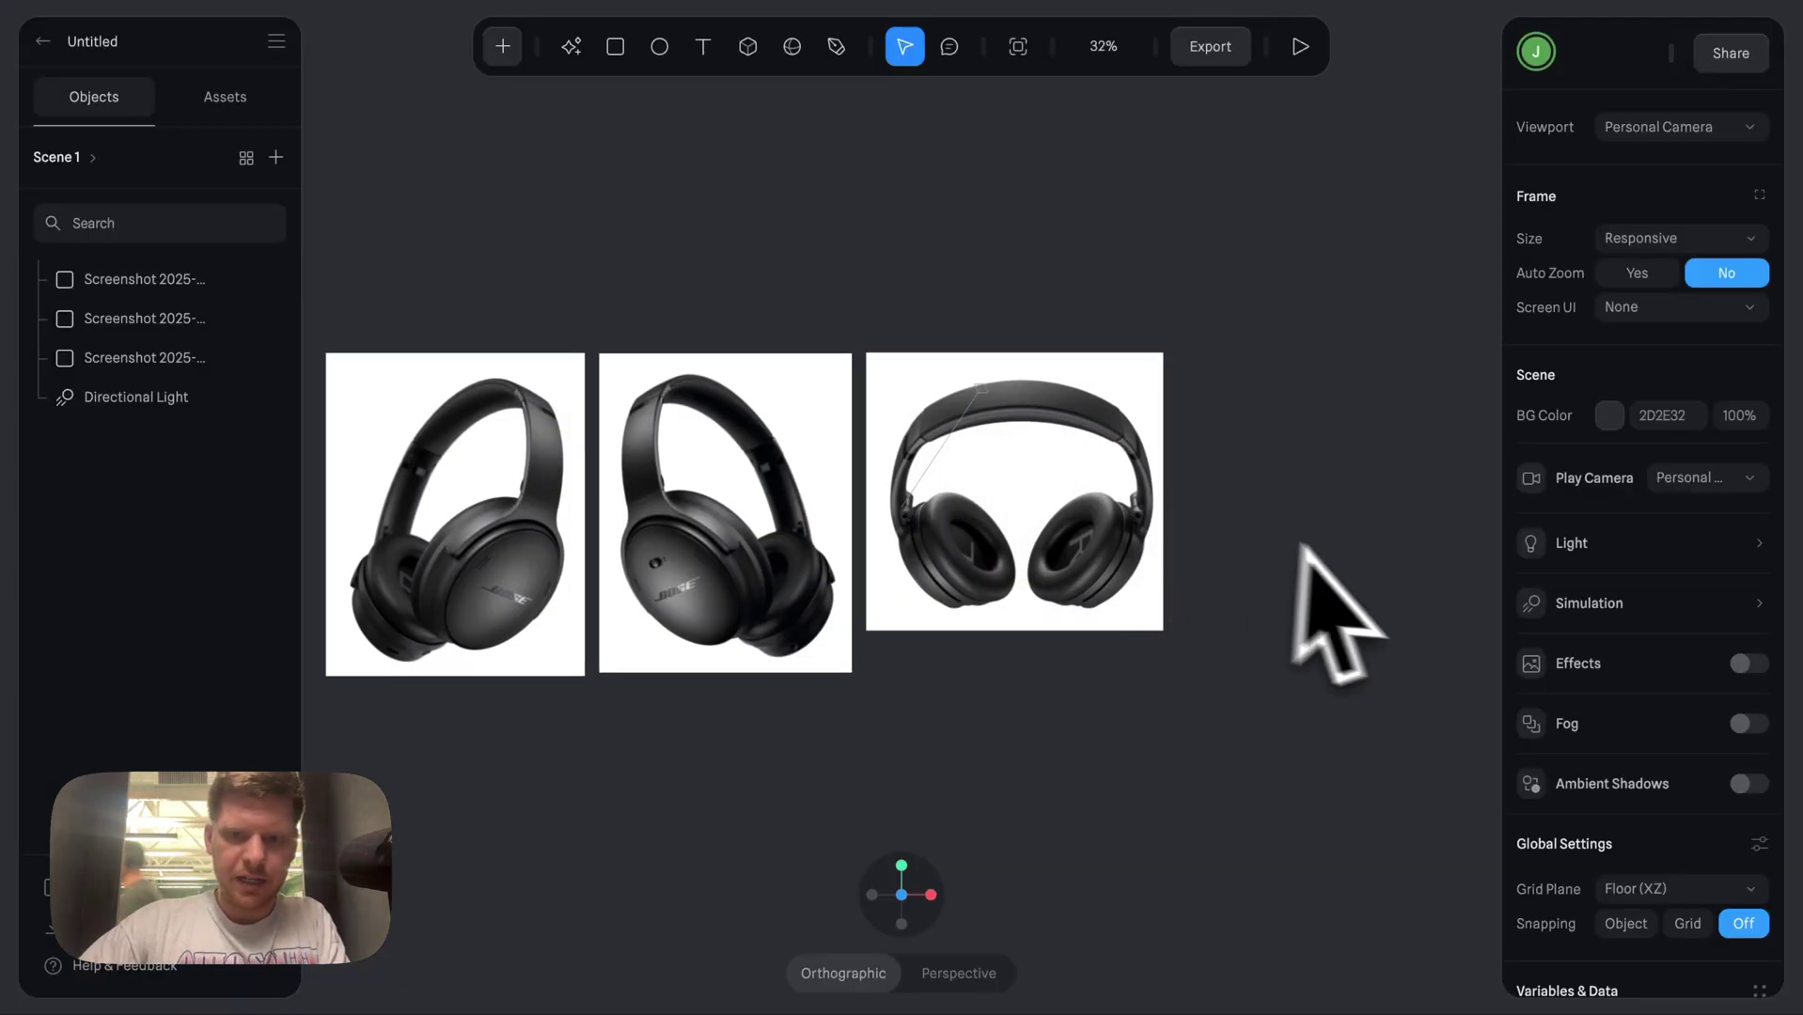
# - Draw a sphere about 334 wide, 403 high and 334 deep below the front-view headphone image
pyautogui.keyDown('alt'); pyautogui.moveTo(1300, 551); pyautogui.dragTo(1348, 566); pyautogui.keyUp('alt')
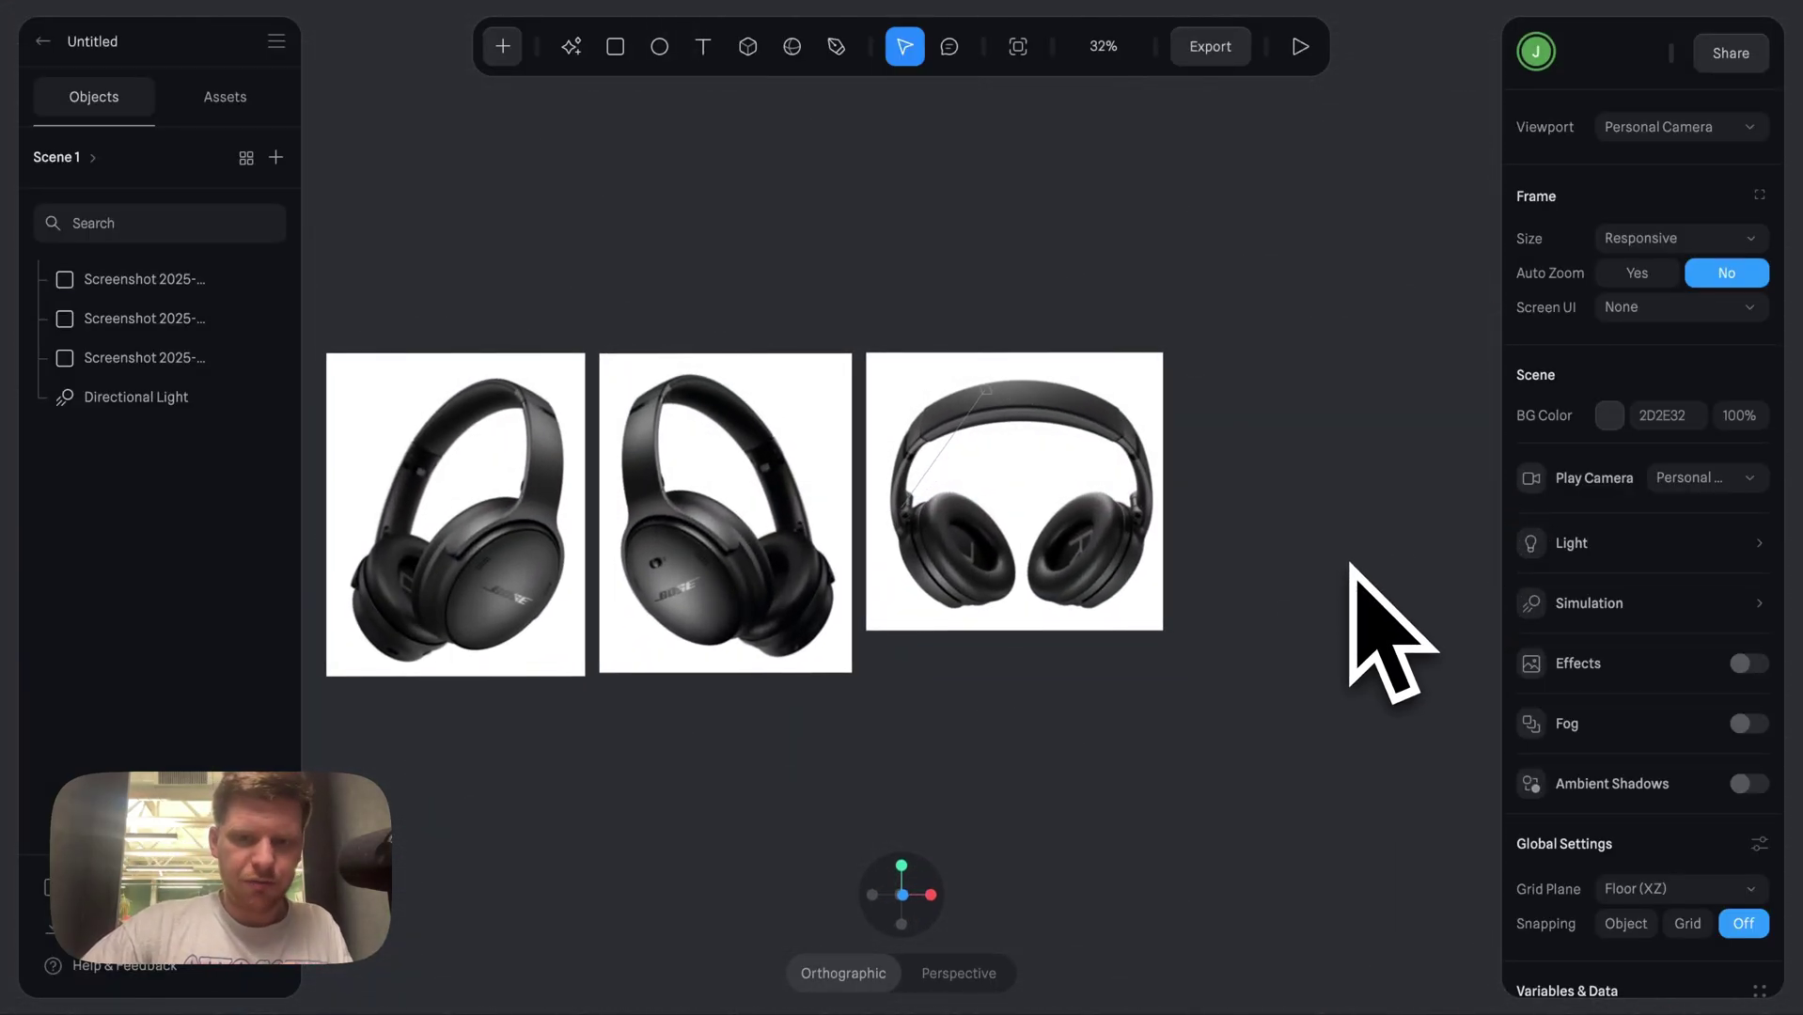
pyautogui.scroll(-2, 1348, 569)
pyautogui.moveTo(855, 888)
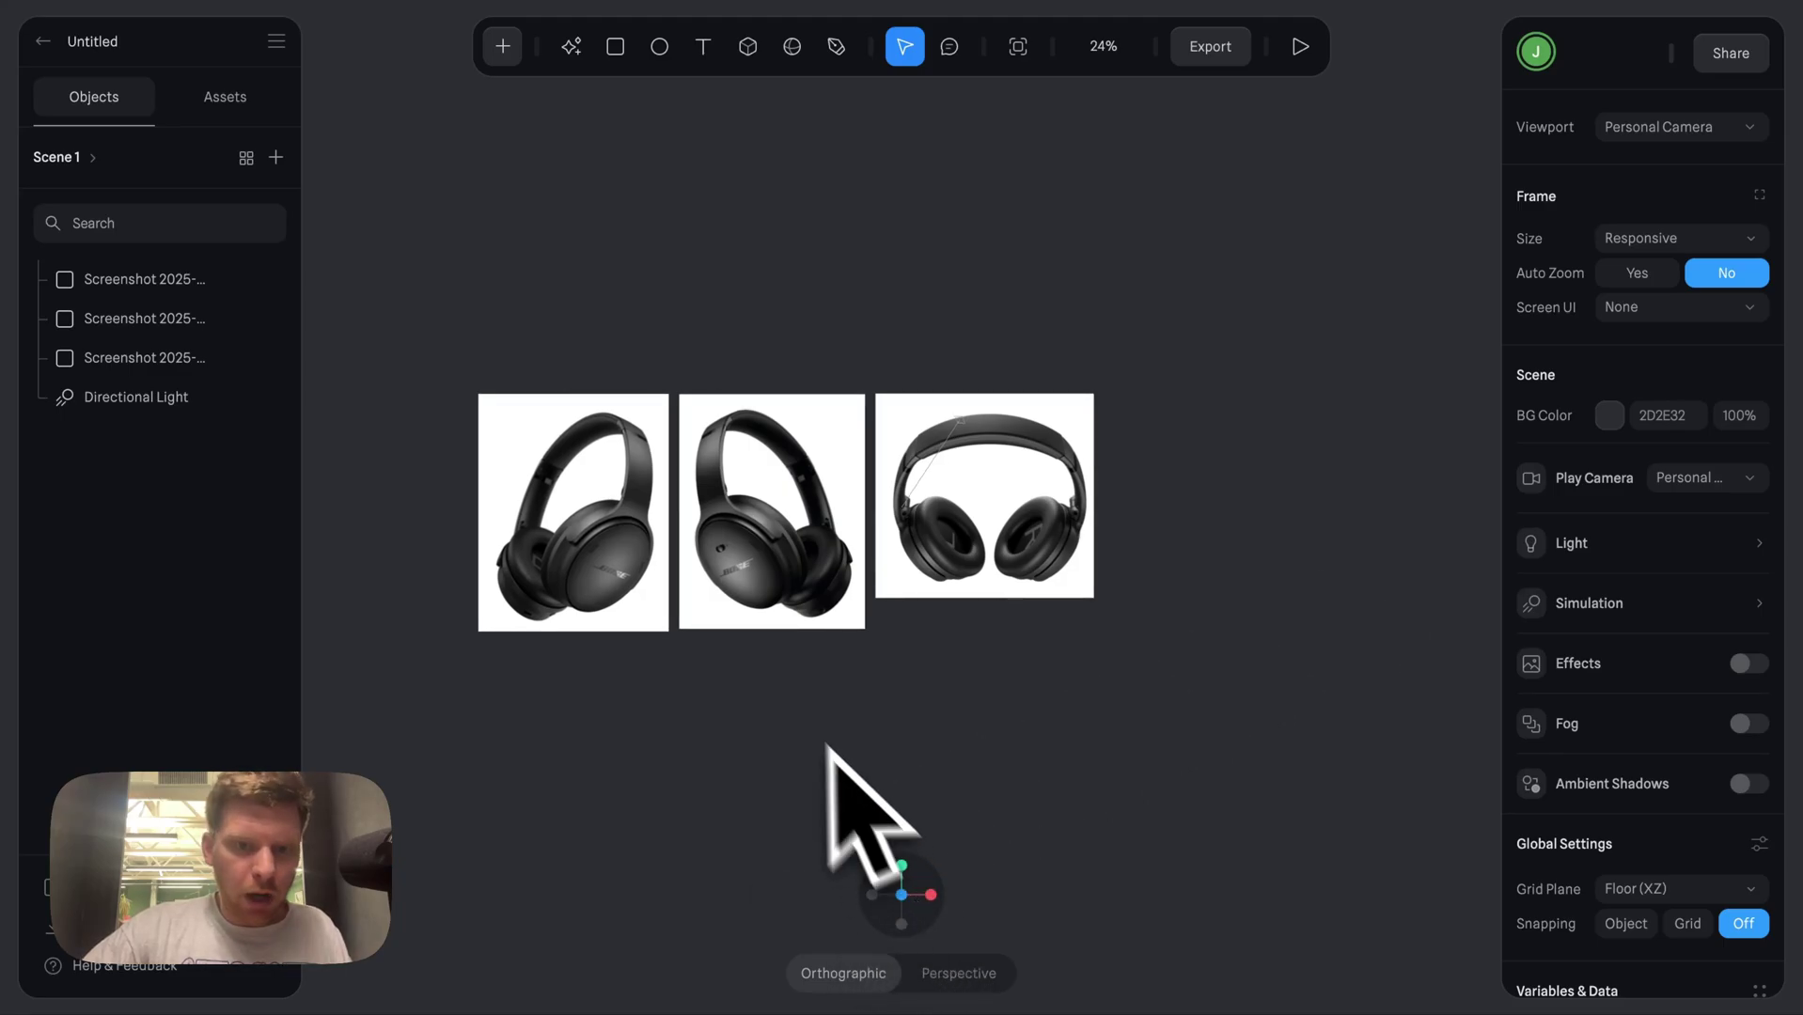
pyautogui.scroll(3, 652, 576)
pyautogui.click(502, 46)
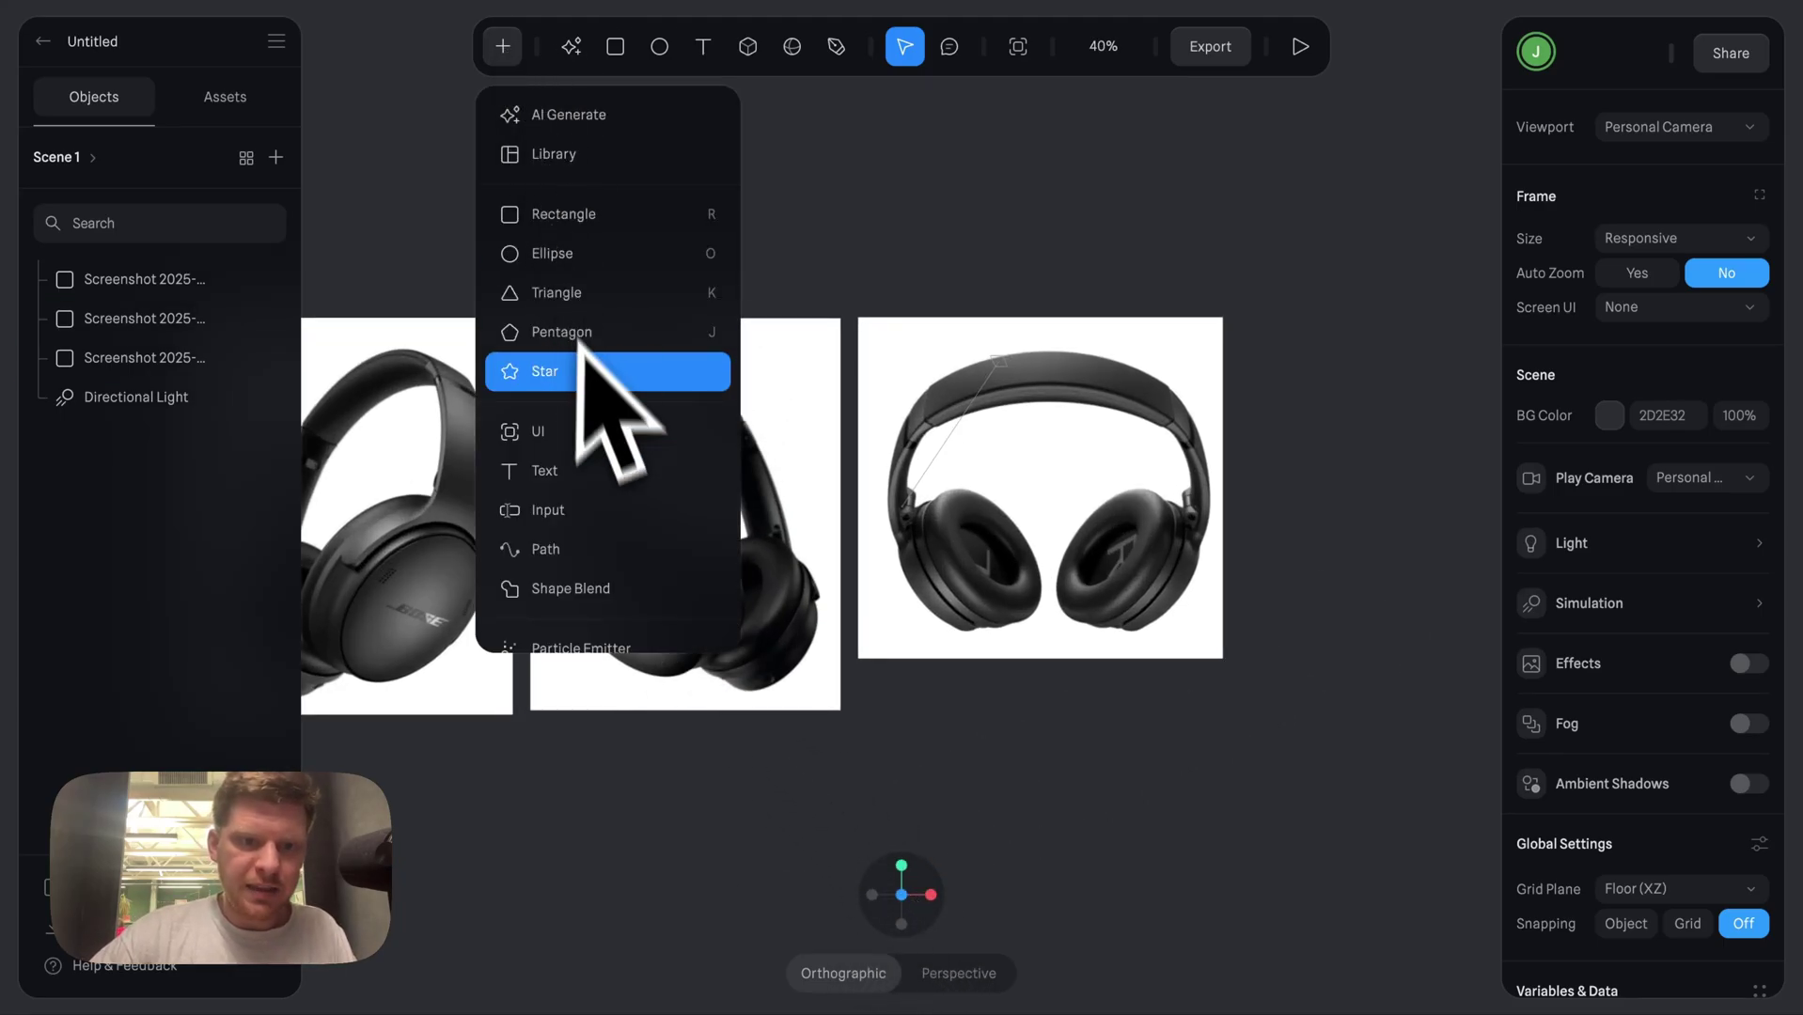
pyautogui.scroll(-6, 580, 343)
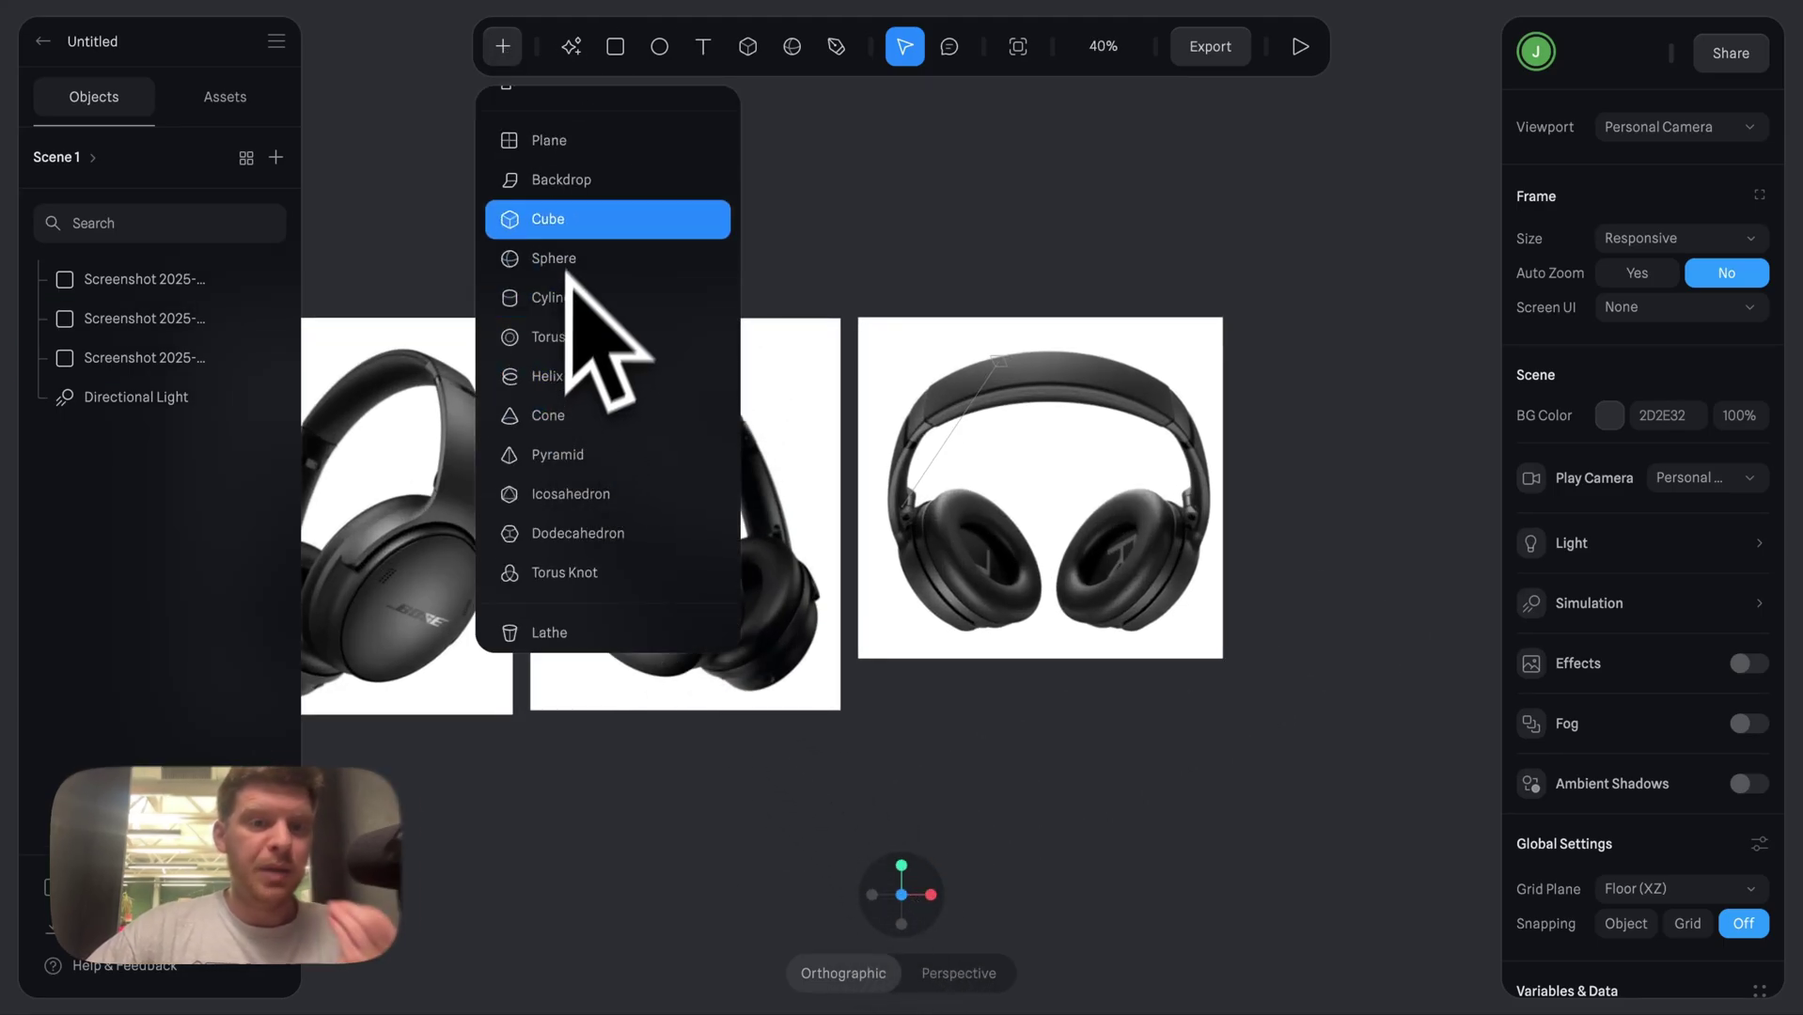
pyautogui.scroll(-1, 572, 343)
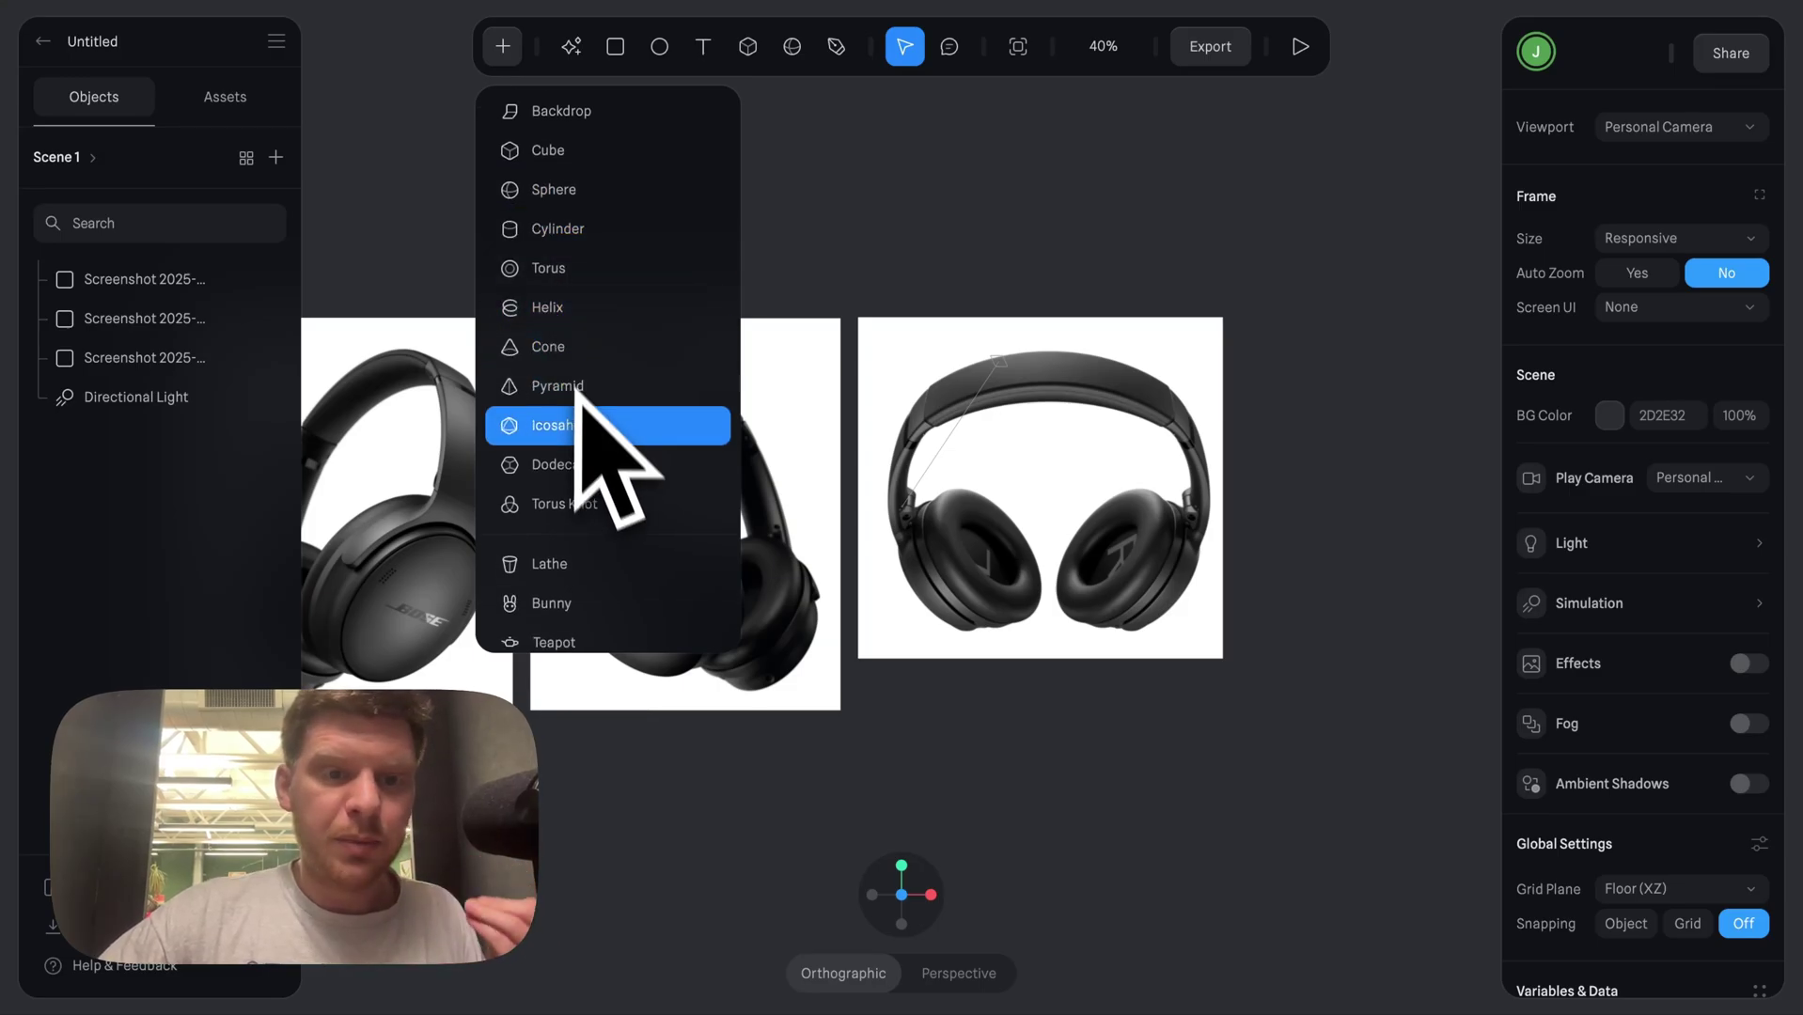
pyautogui.scroll(-2, 575, 387)
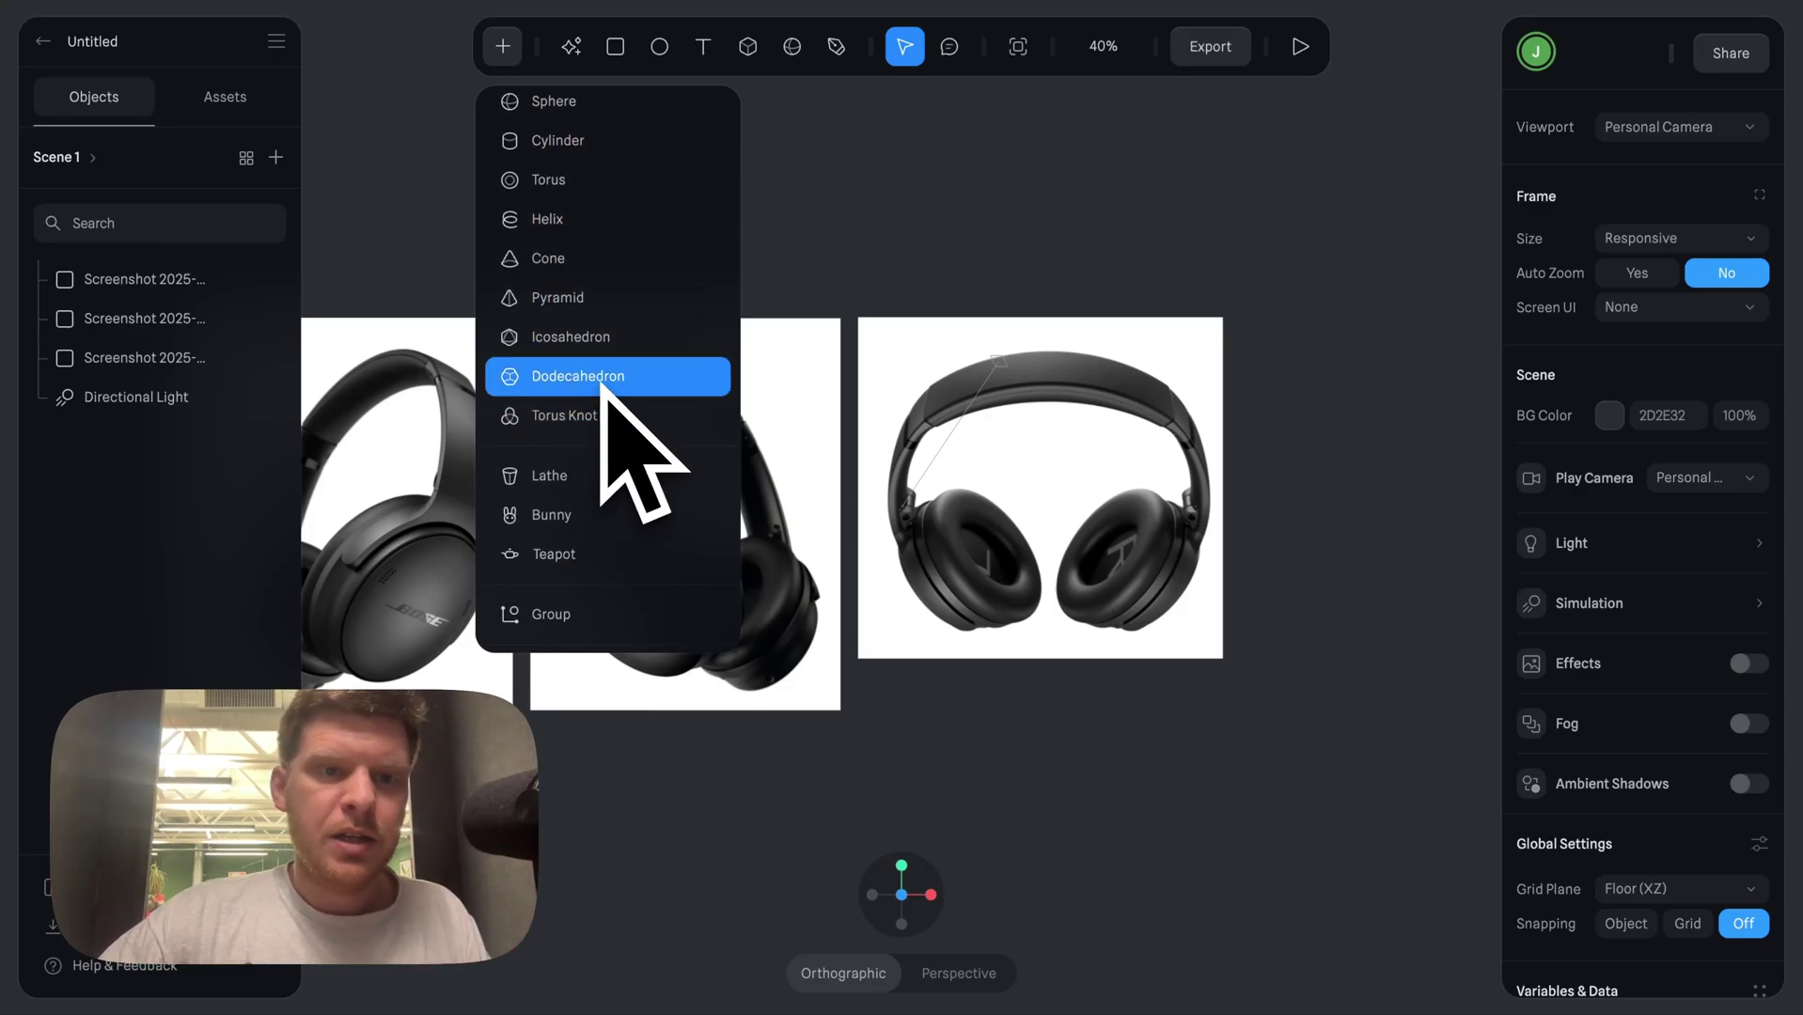
pyautogui.scroll(2, 601, 385)
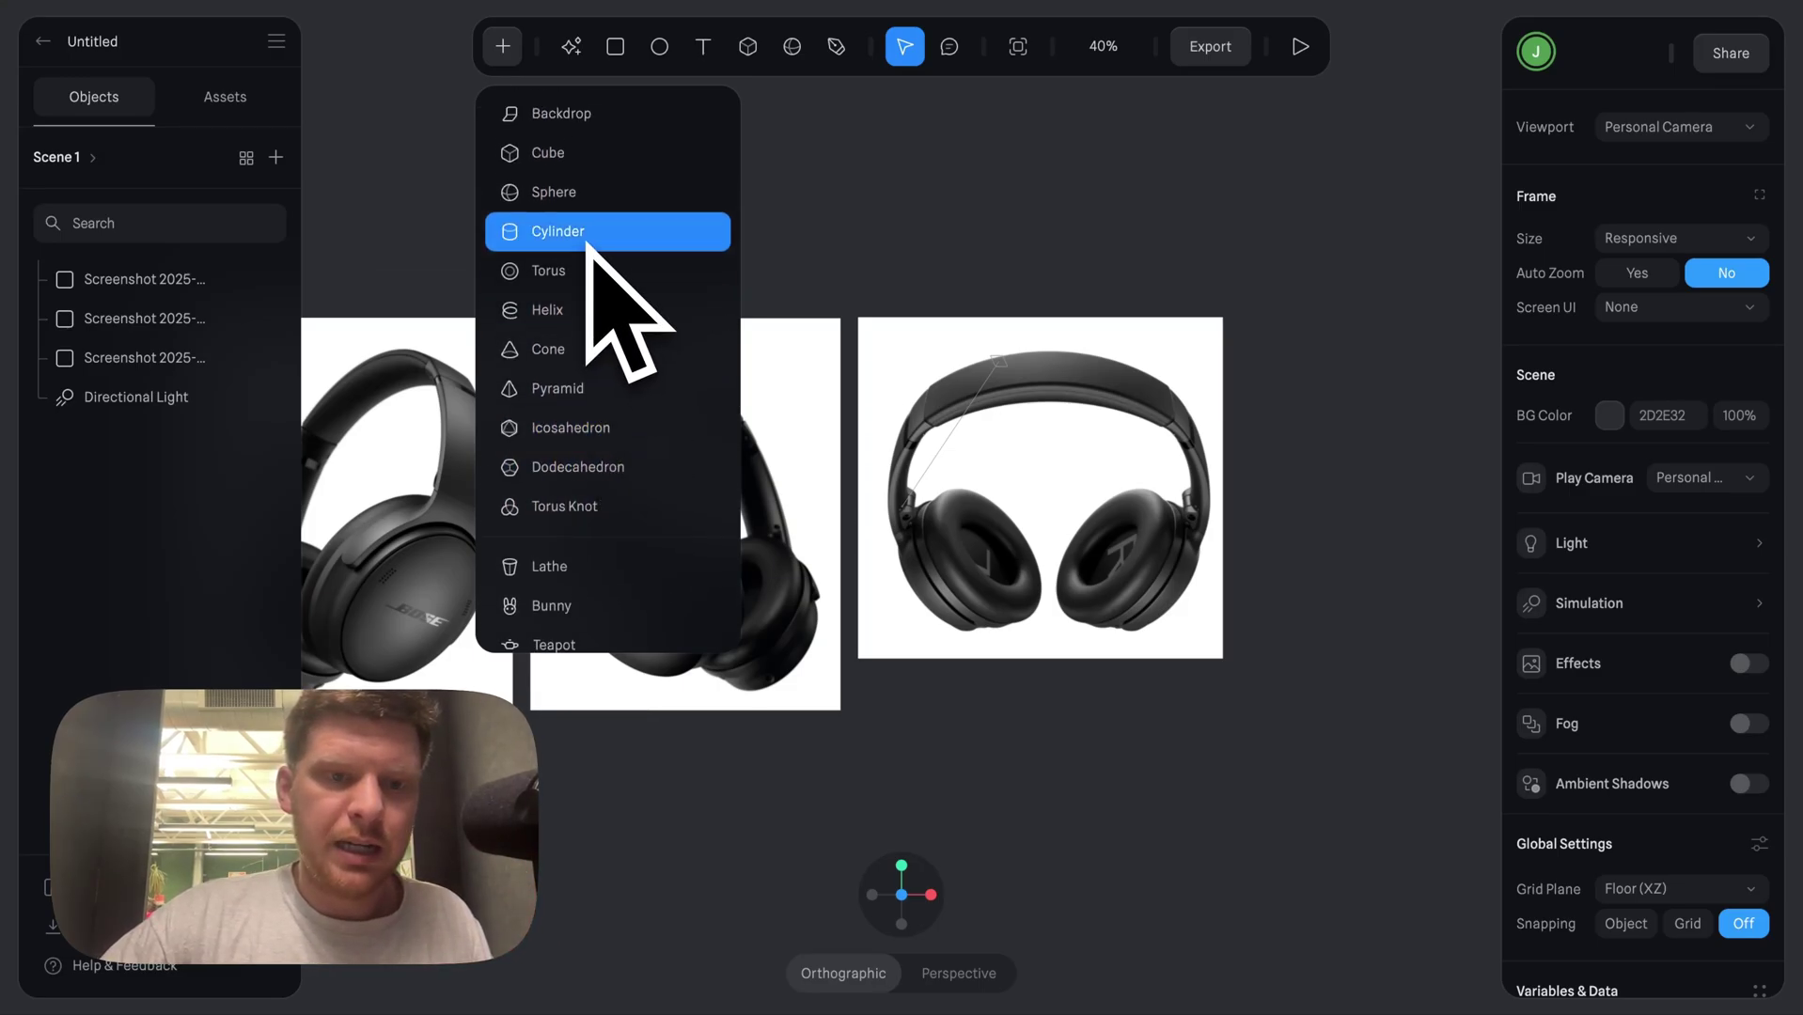
pyautogui.click(576, 195)
pyautogui.moveTo(604, 515)
pyautogui.mouseDown()
pyautogui.moveTo(685, 644)
pyautogui.moveTo(721, 667)
pyautogui.moveTo(717, 691)
pyautogui.moveTo(905, 914)
pyautogui.moveTo(1002, 853)
pyautogui.mouseUp()
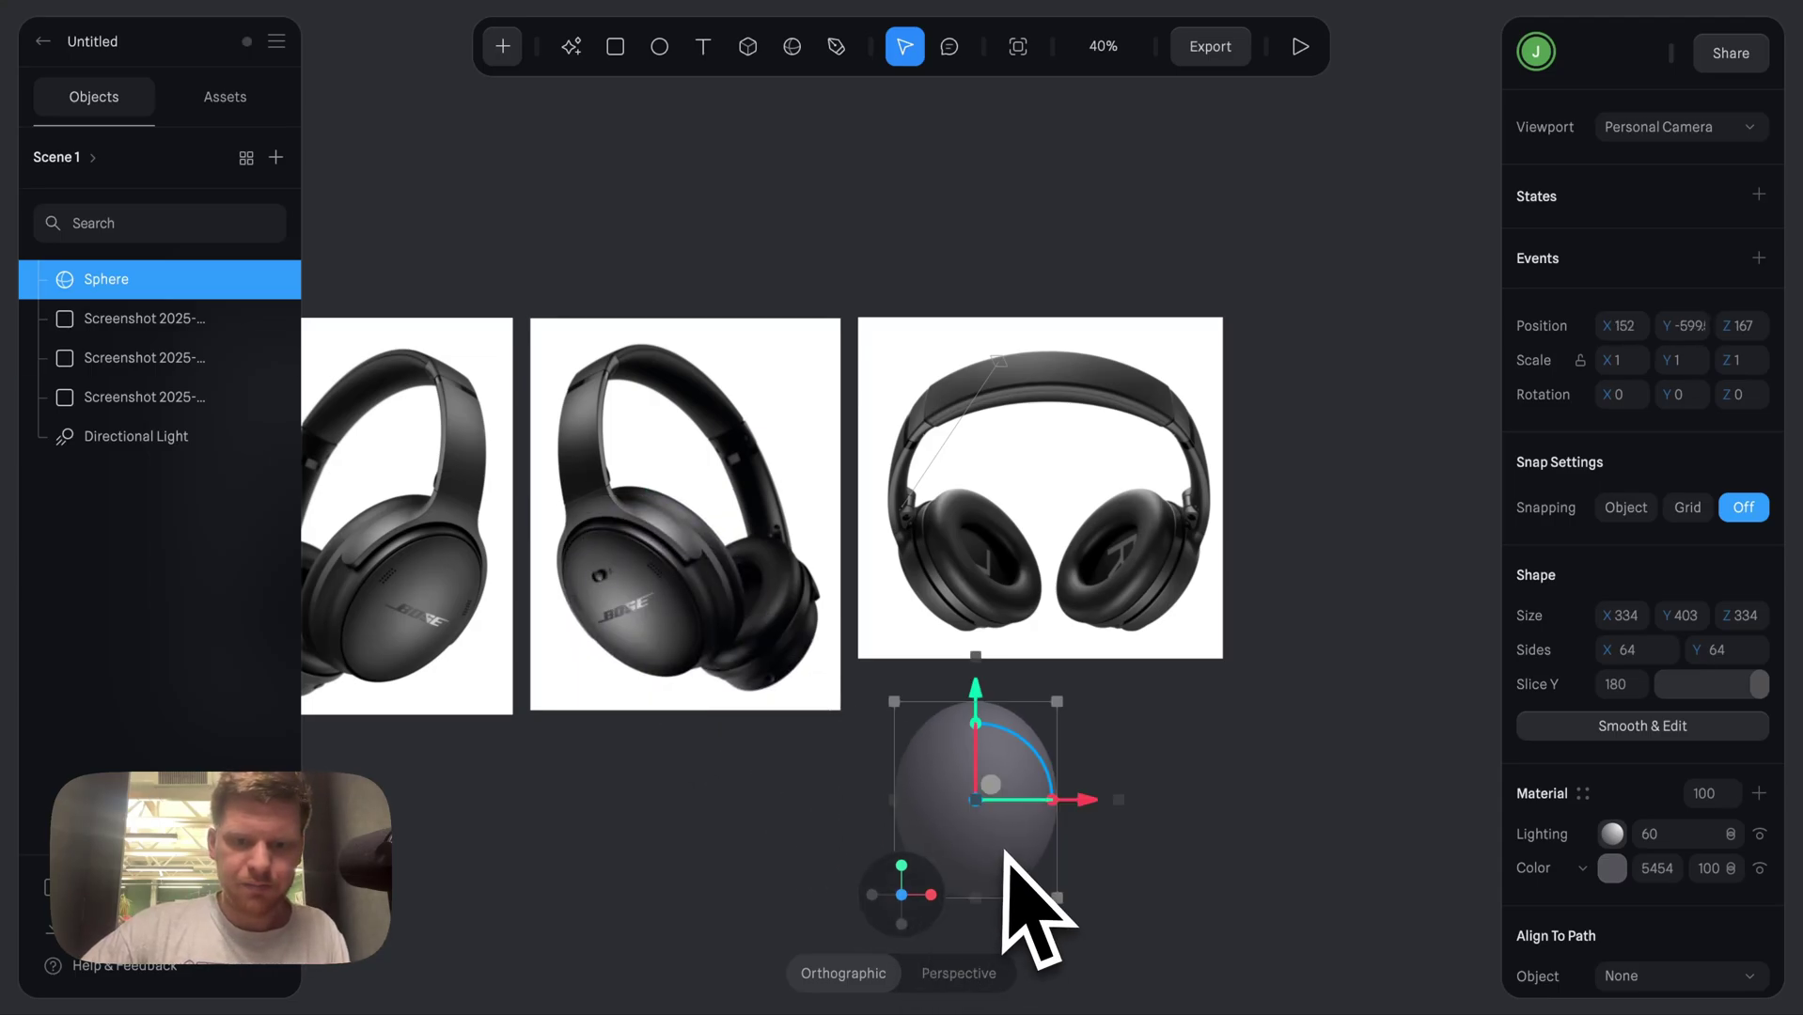
pyautogui.scroll(-3, 1014, 865)
pyautogui.click(1070, 763)
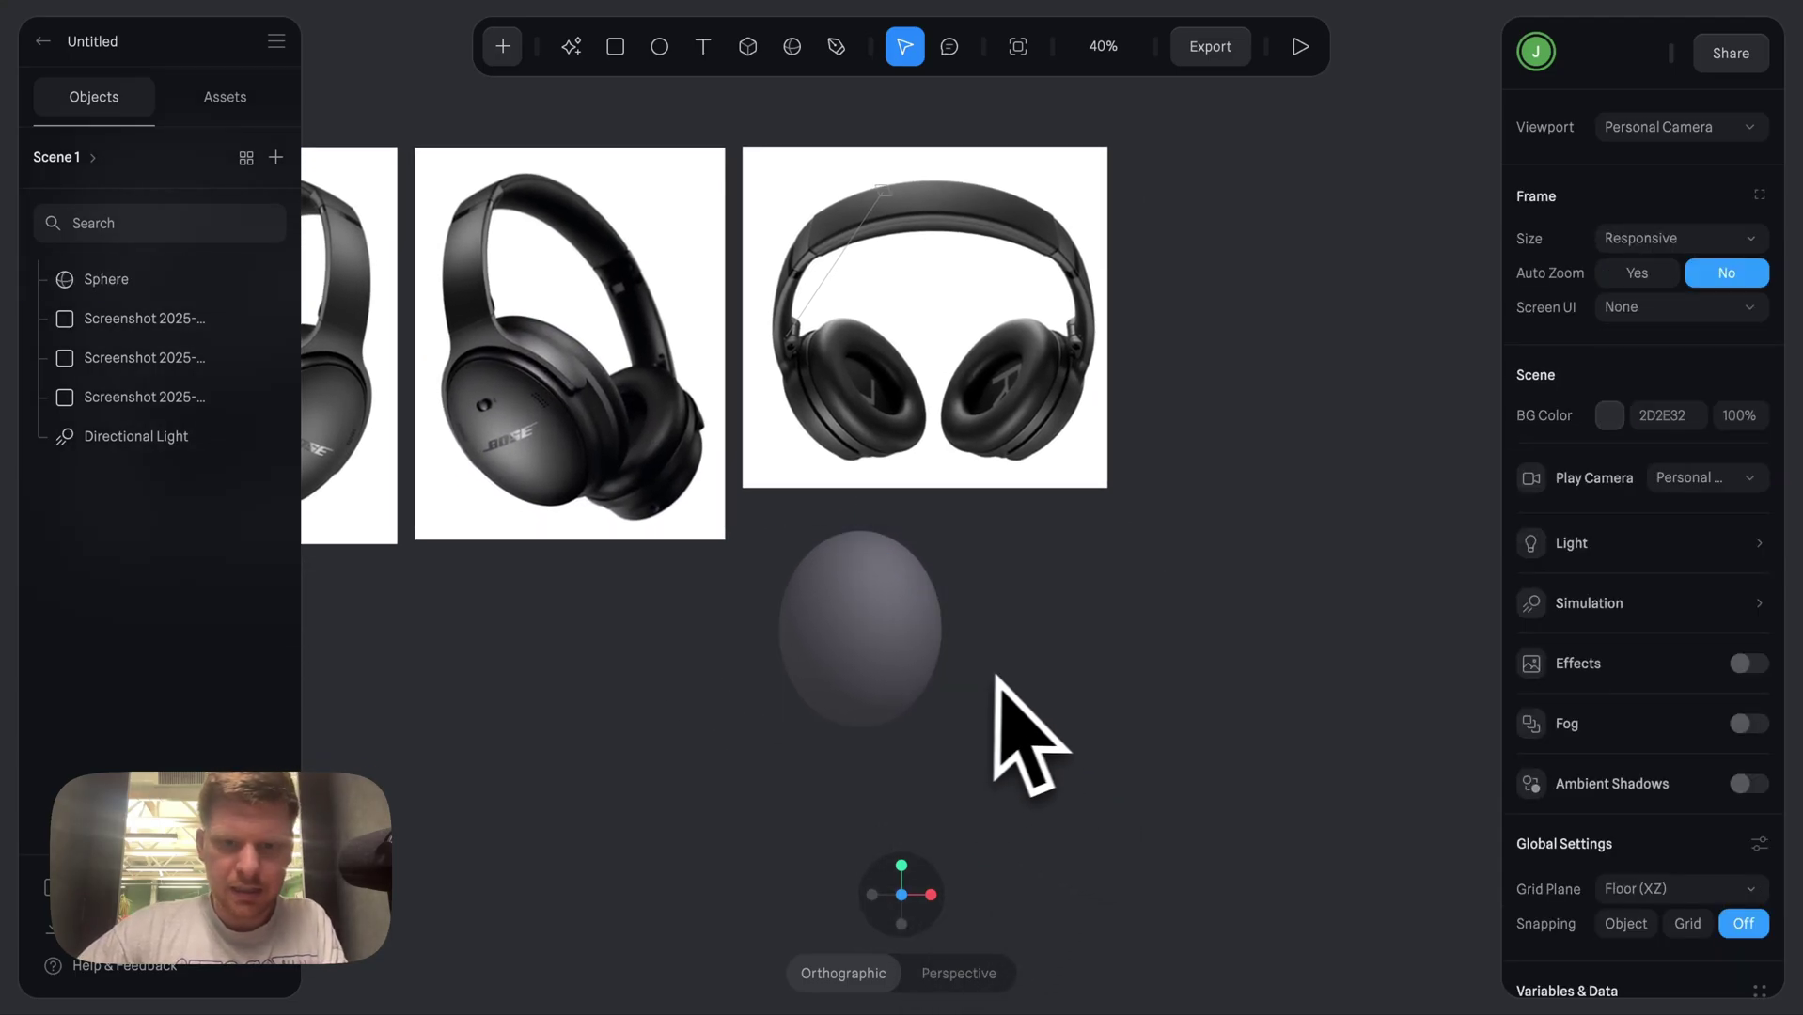
# - Convert the sphere into an editable subdivision mesh with Smooth & Edit, and leave mesh editing
pyautogui.moveTo(998, 676)
pyautogui.keyDown('alt'); pyautogui.mouseDown()
pyautogui.moveTo(912, 680)
pyautogui.moveTo(998, 679)
pyautogui.mouseUp(); pyautogui.keyUp('alt')
pyautogui.click(911, 653)
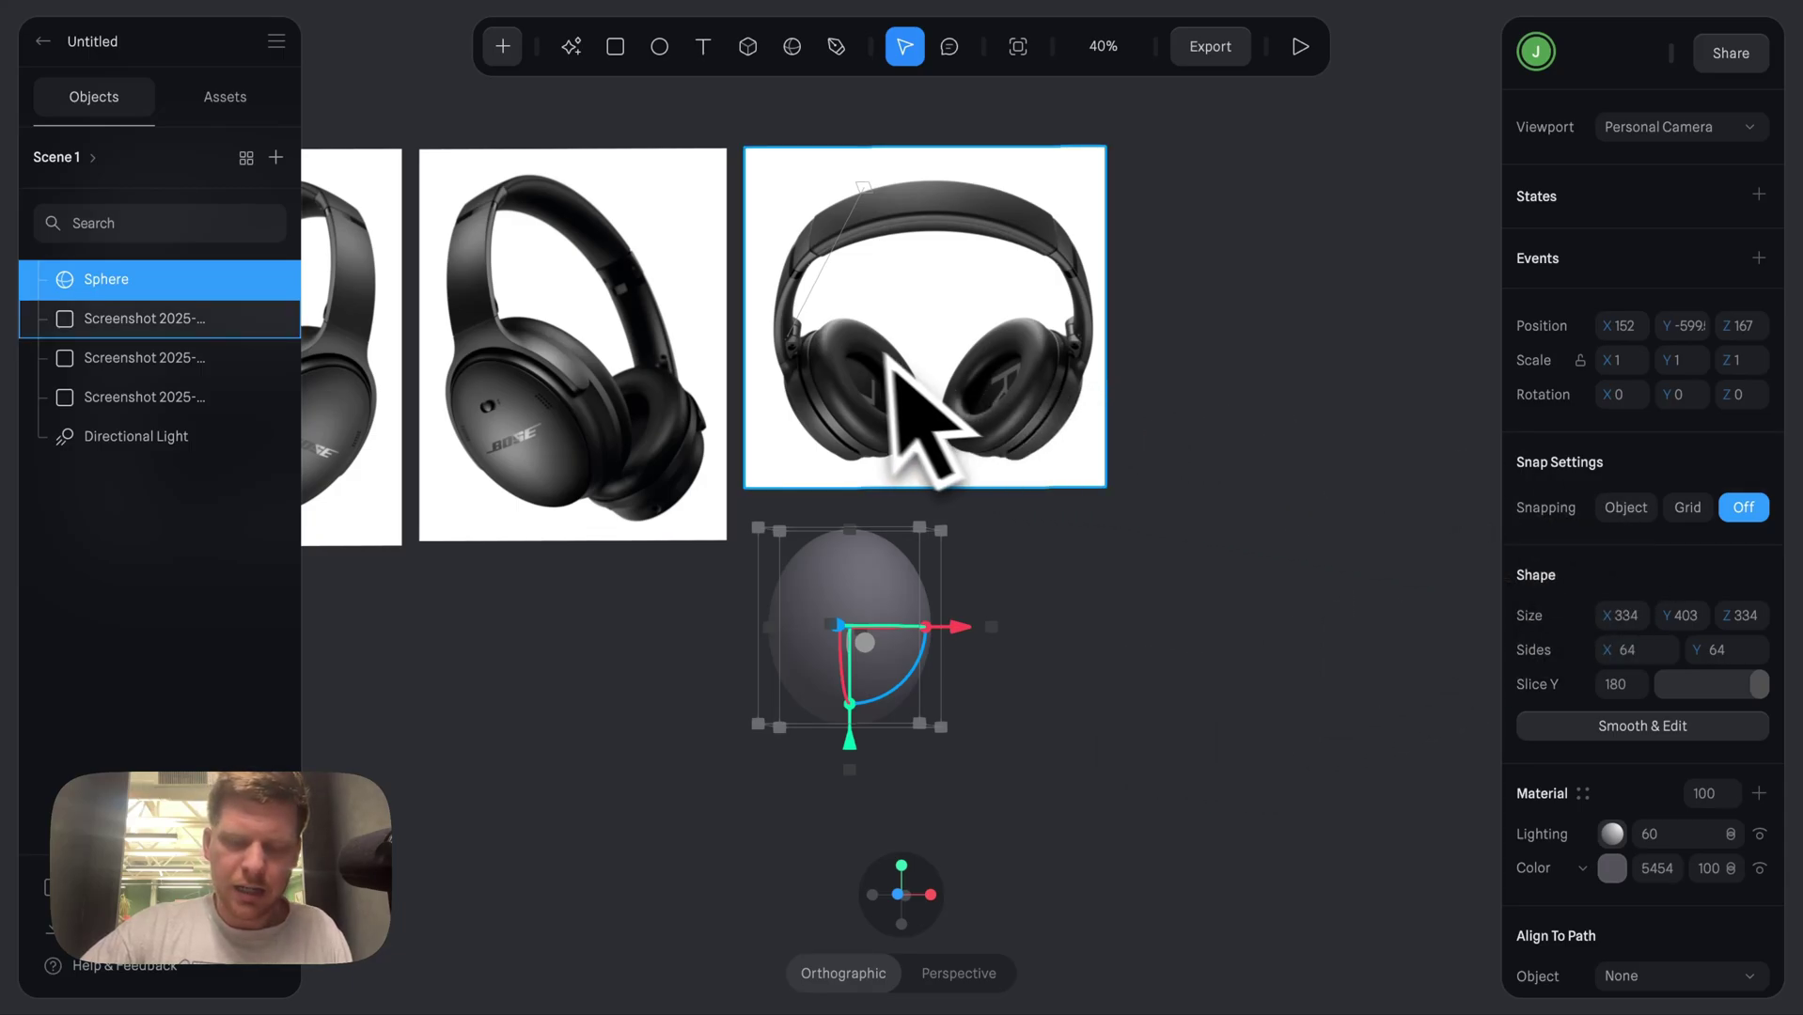
pyautogui.scroll(-3, 1649, 414)
pyautogui.scroll(-1, 1656, 414)
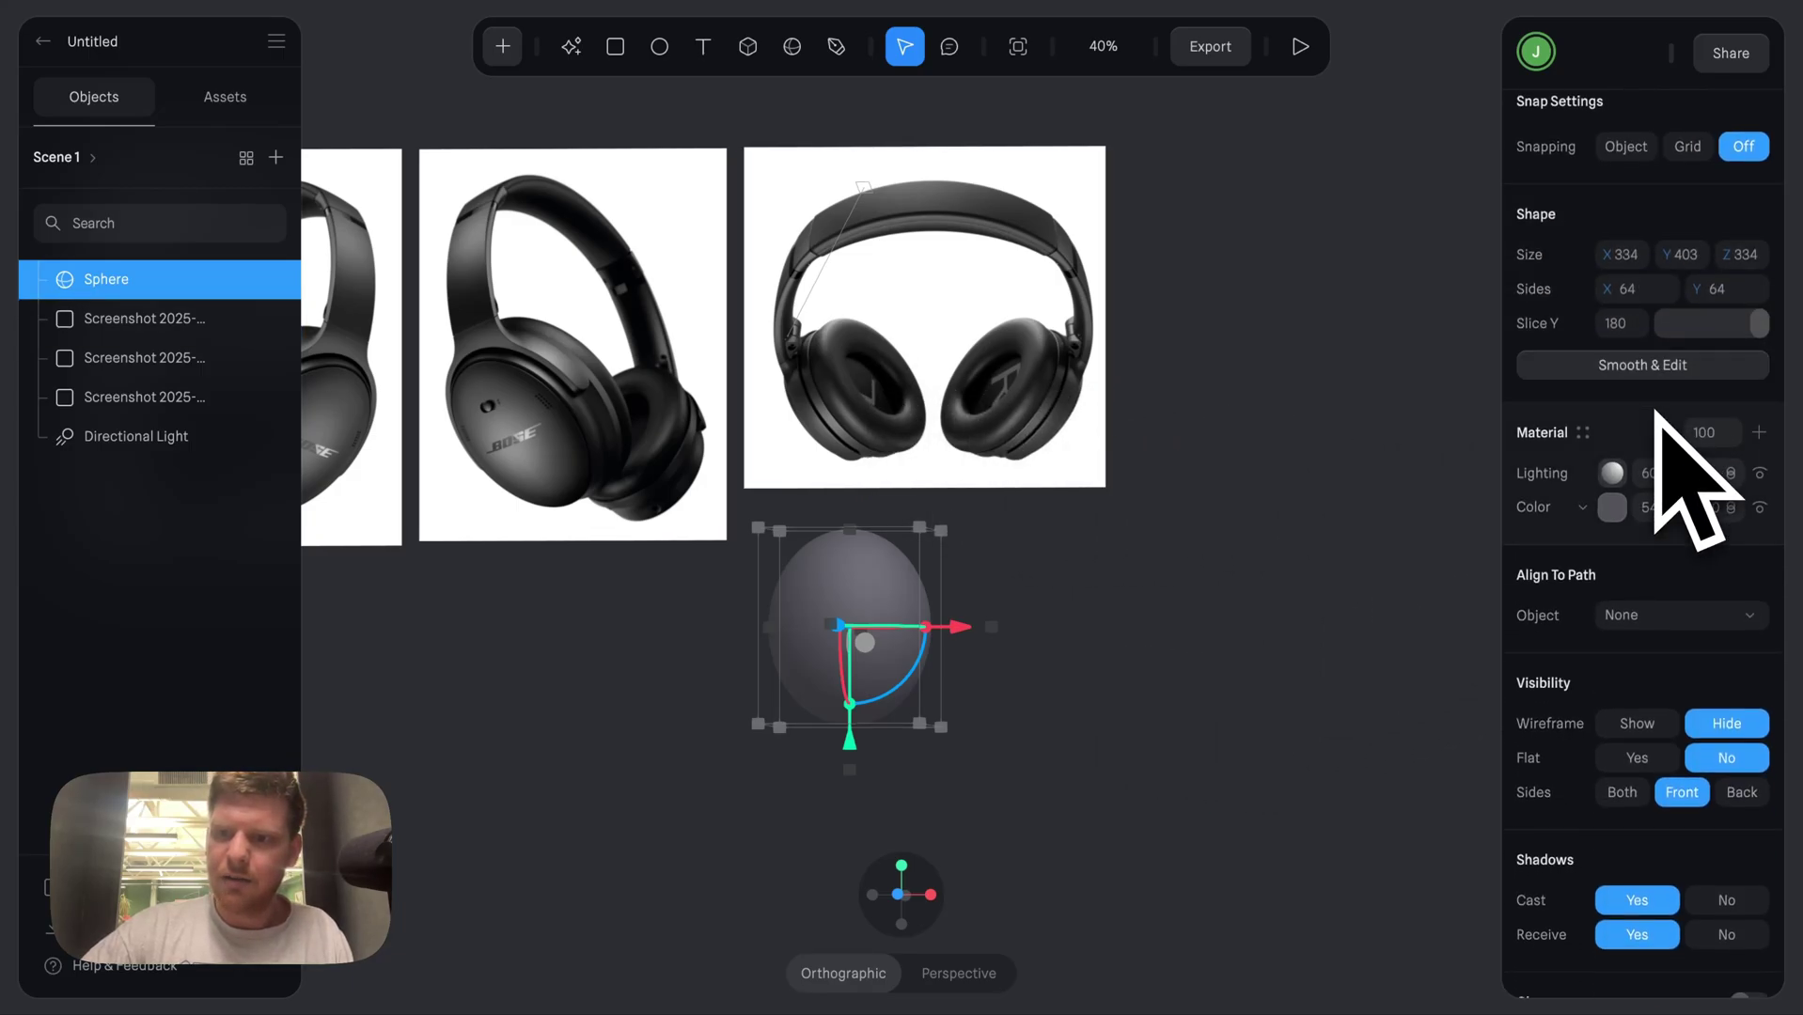
pyautogui.click(1647, 364)
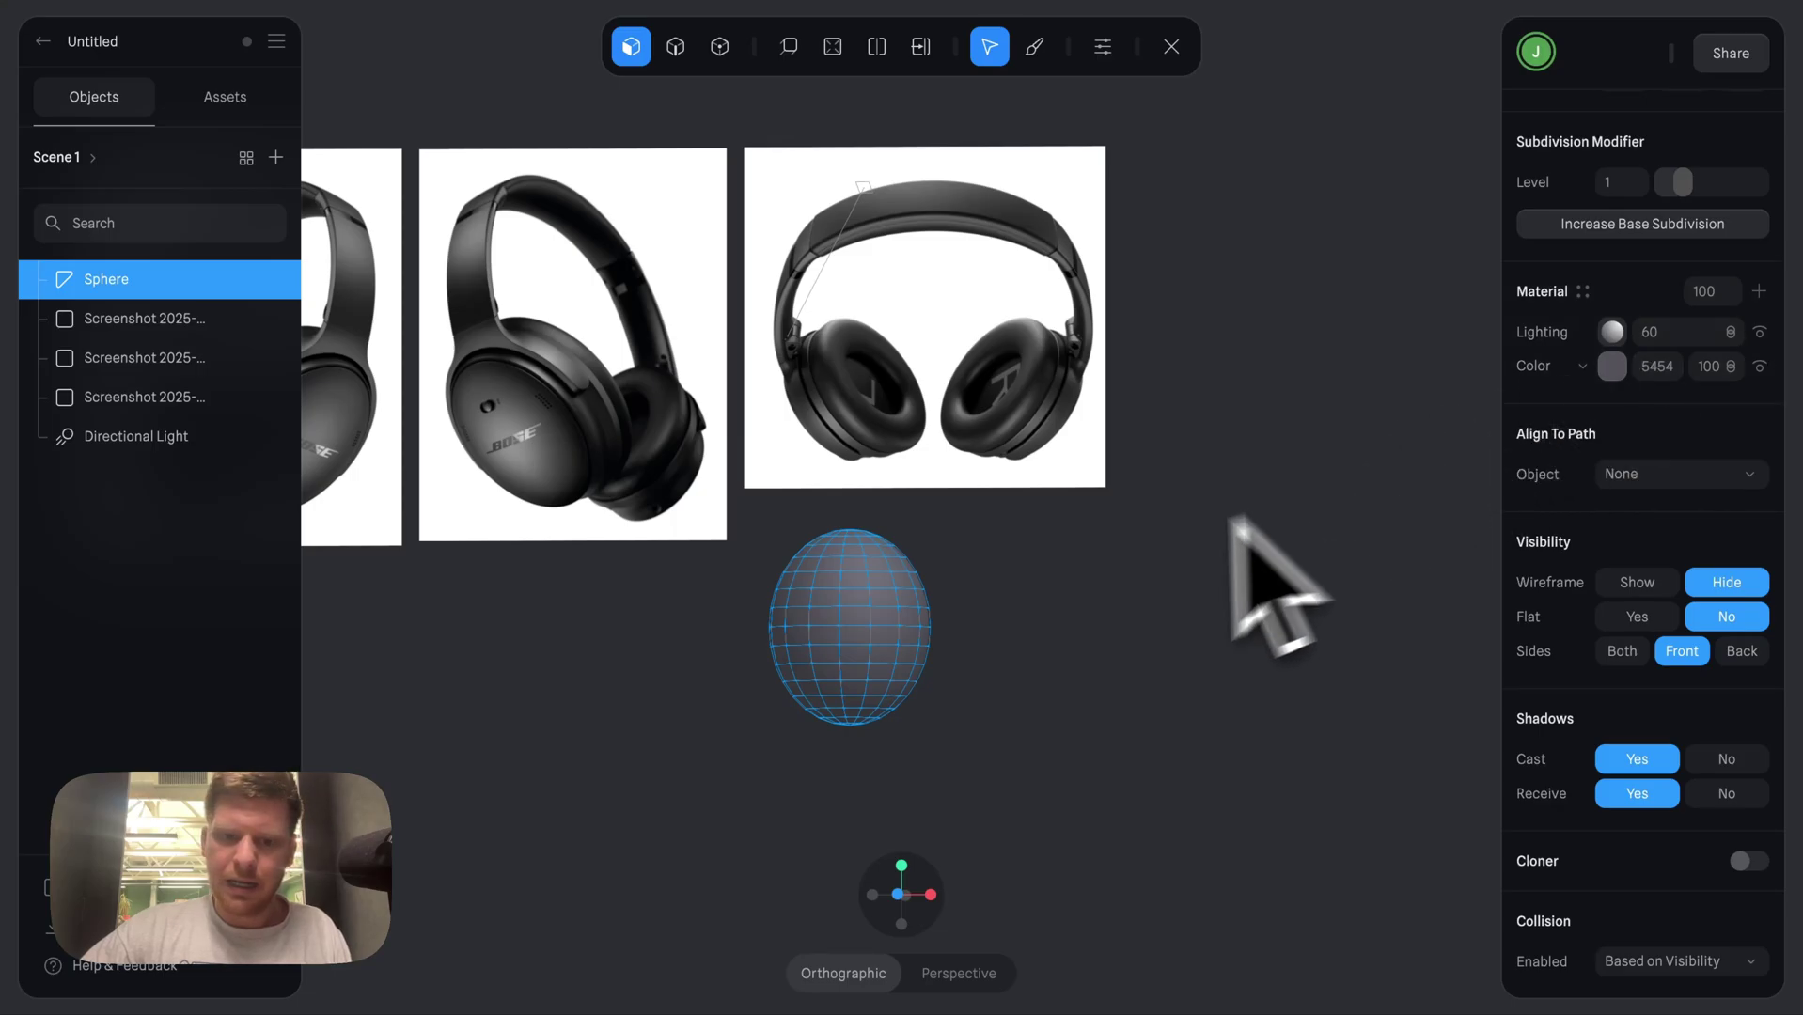
pyautogui.click(975, 684)
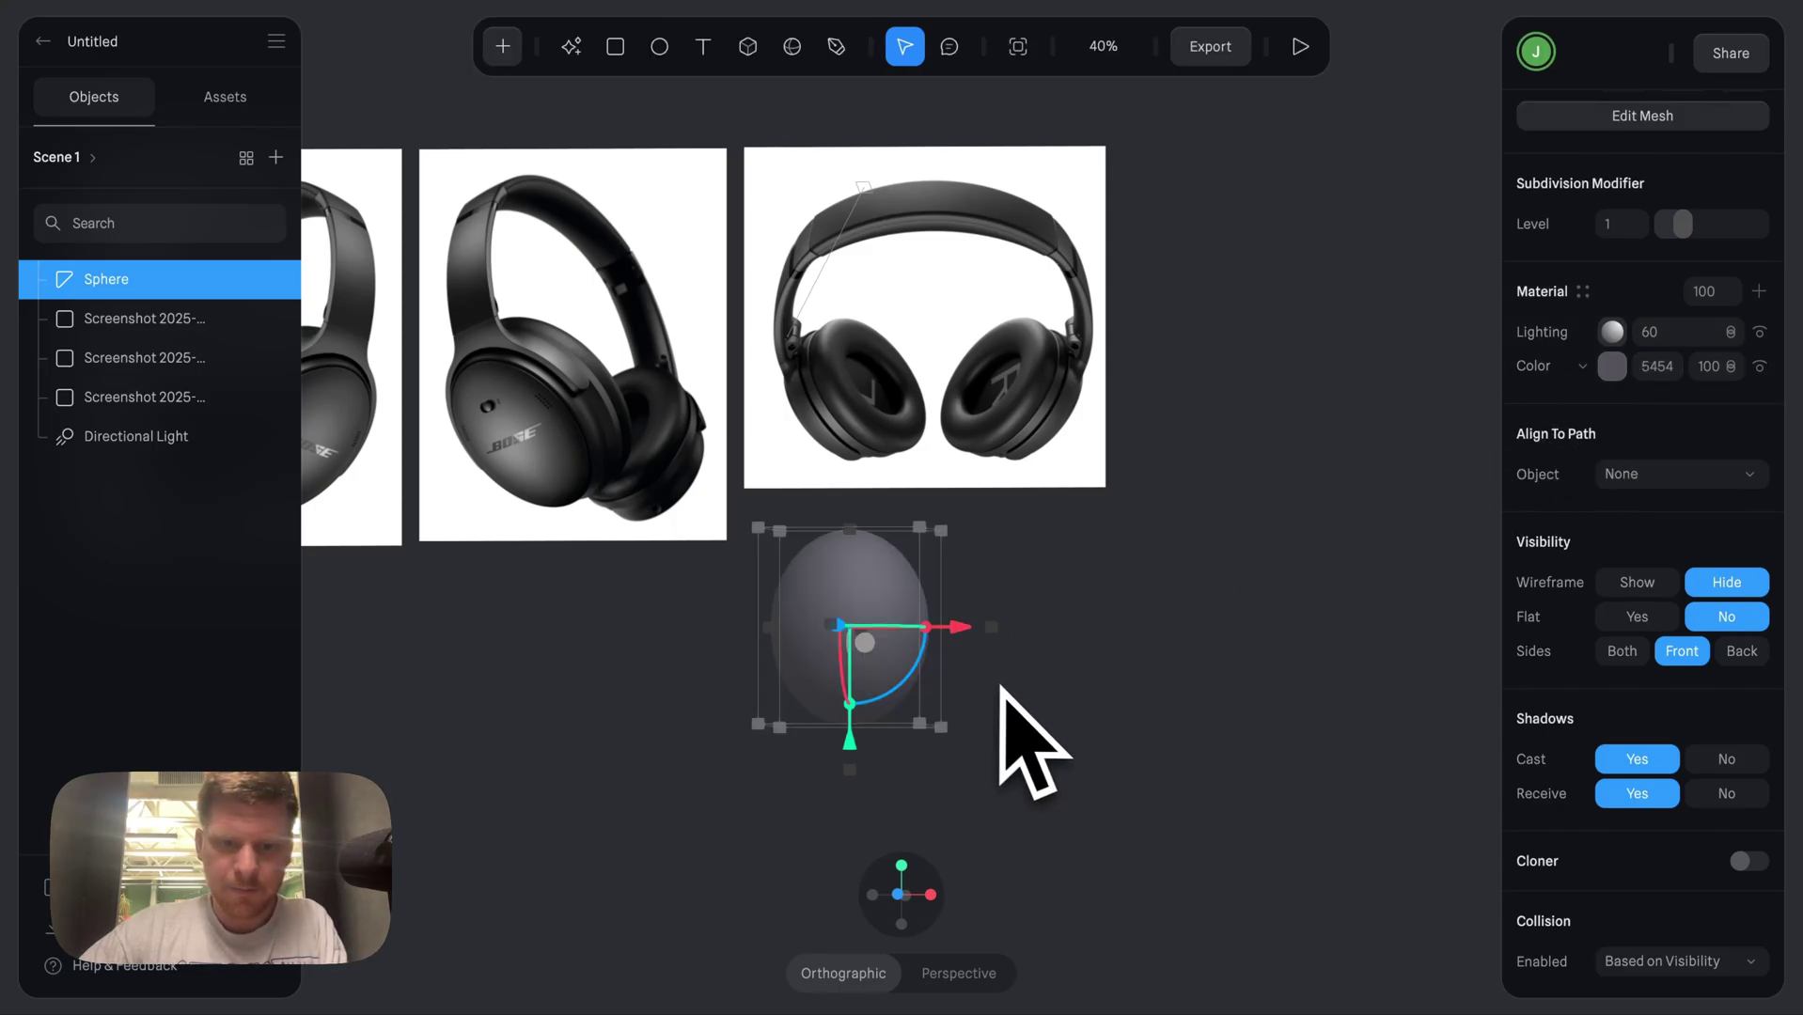
# - Delete the faces on one half of the sphere mesh and rotate the remaining half about its vertical axis until it faces sideways
pyautogui.moveTo(1001, 687); pyautogui.dragTo(877, 704)
pyautogui.doubleClick(872, 648)
pyautogui.moveTo(726, 512); pyautogui.dragTo(825, 820)
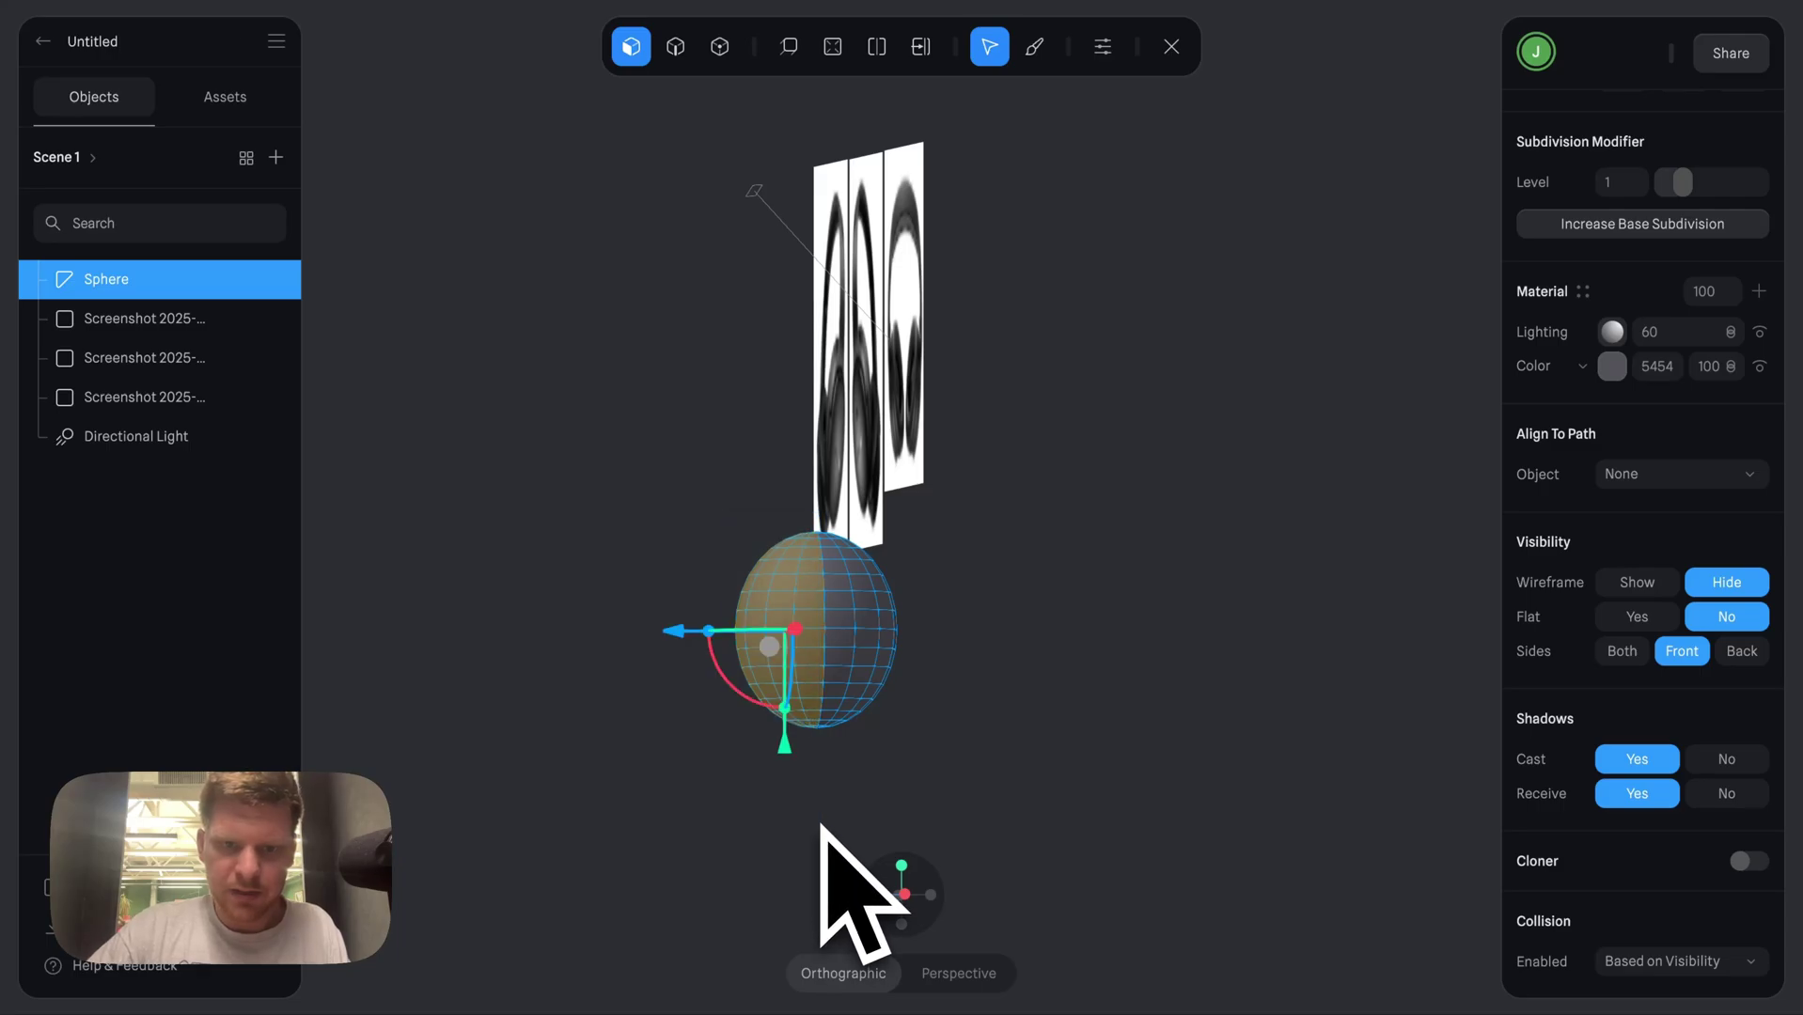
pyautogui.moveTo(1005, 790); pyautogui.dragTo(1112, 752)
pyautogui.click(881, 896)
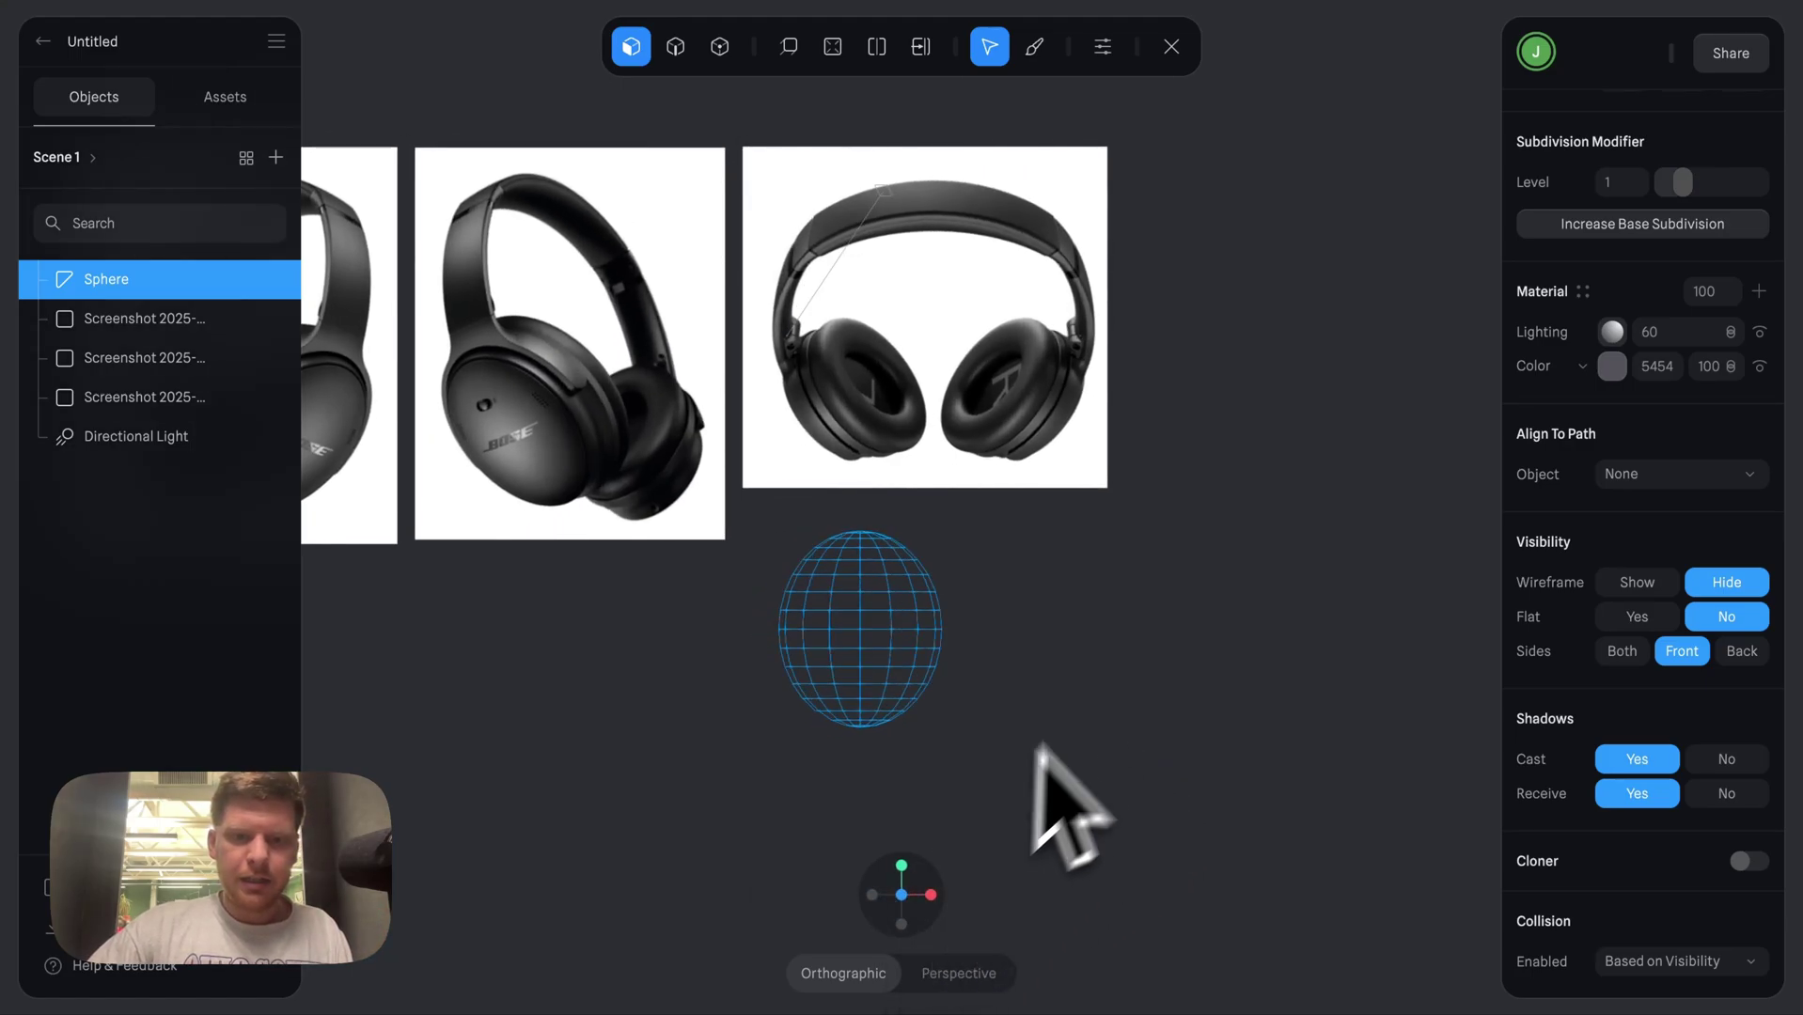
pyautogui.doubleClick(1101, 686)
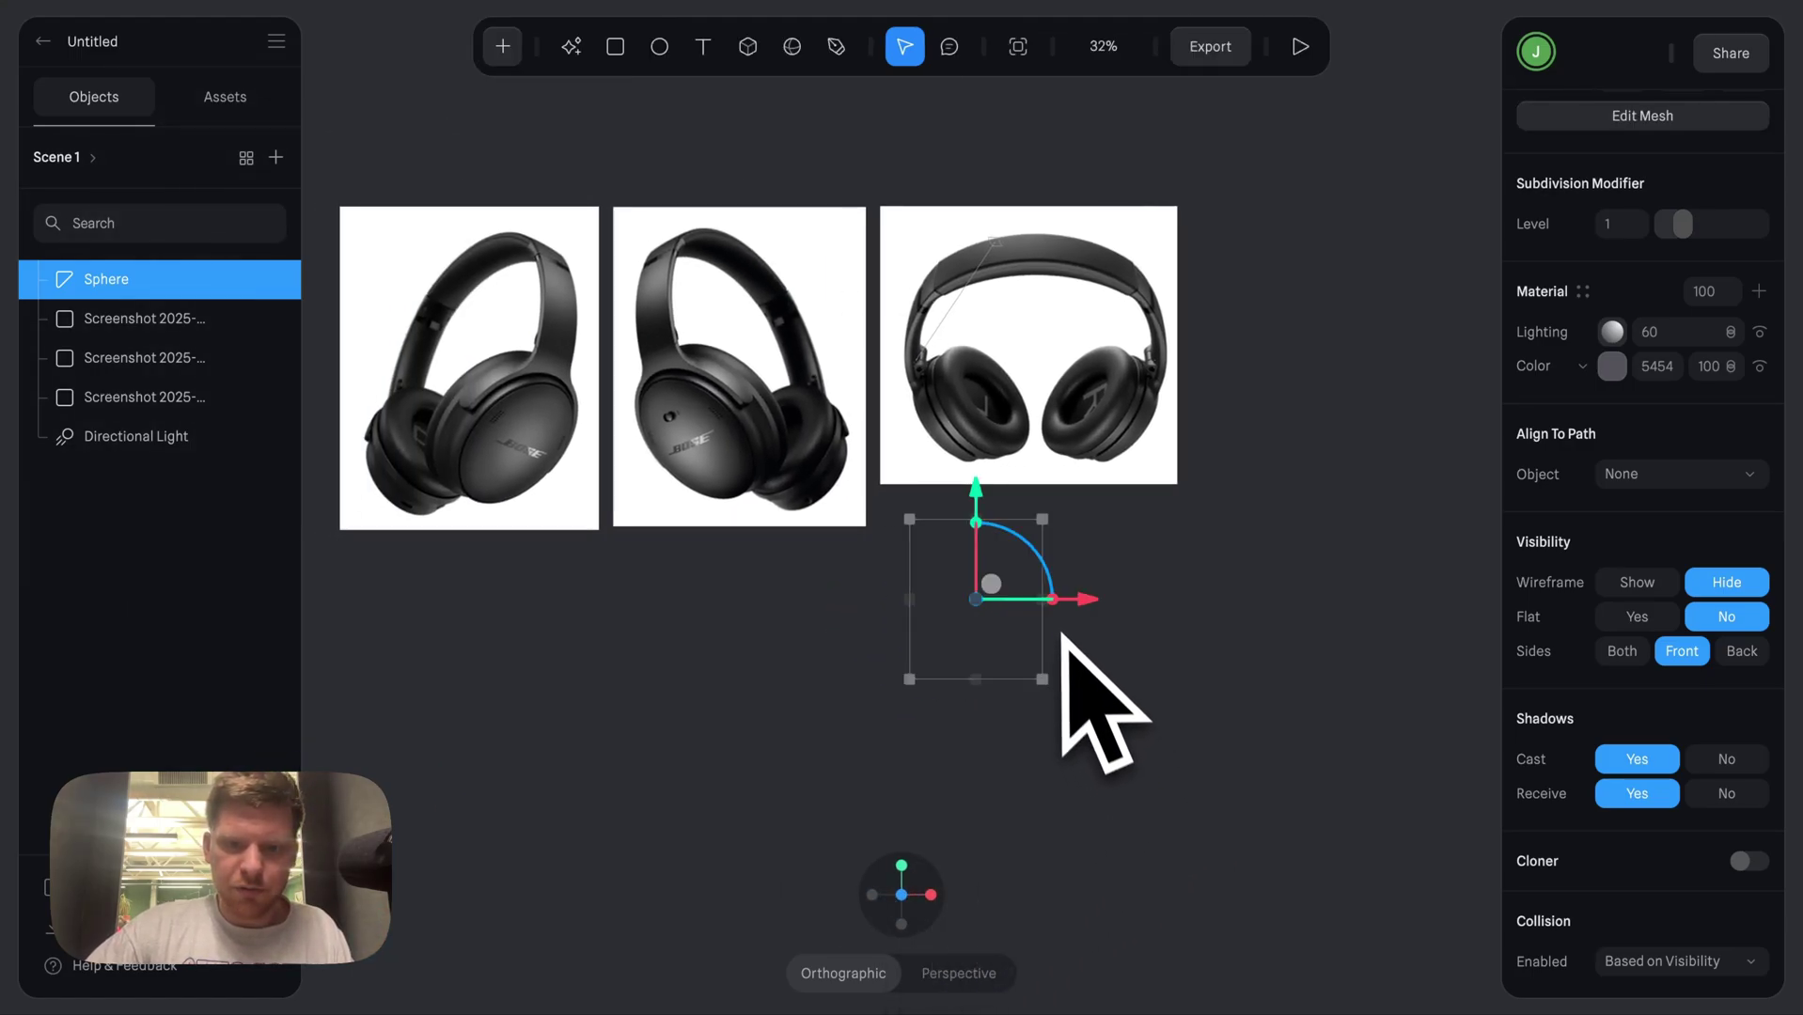
pyautogui.moveTo(1050, 599); pyautogui.dragTo(949, 643)
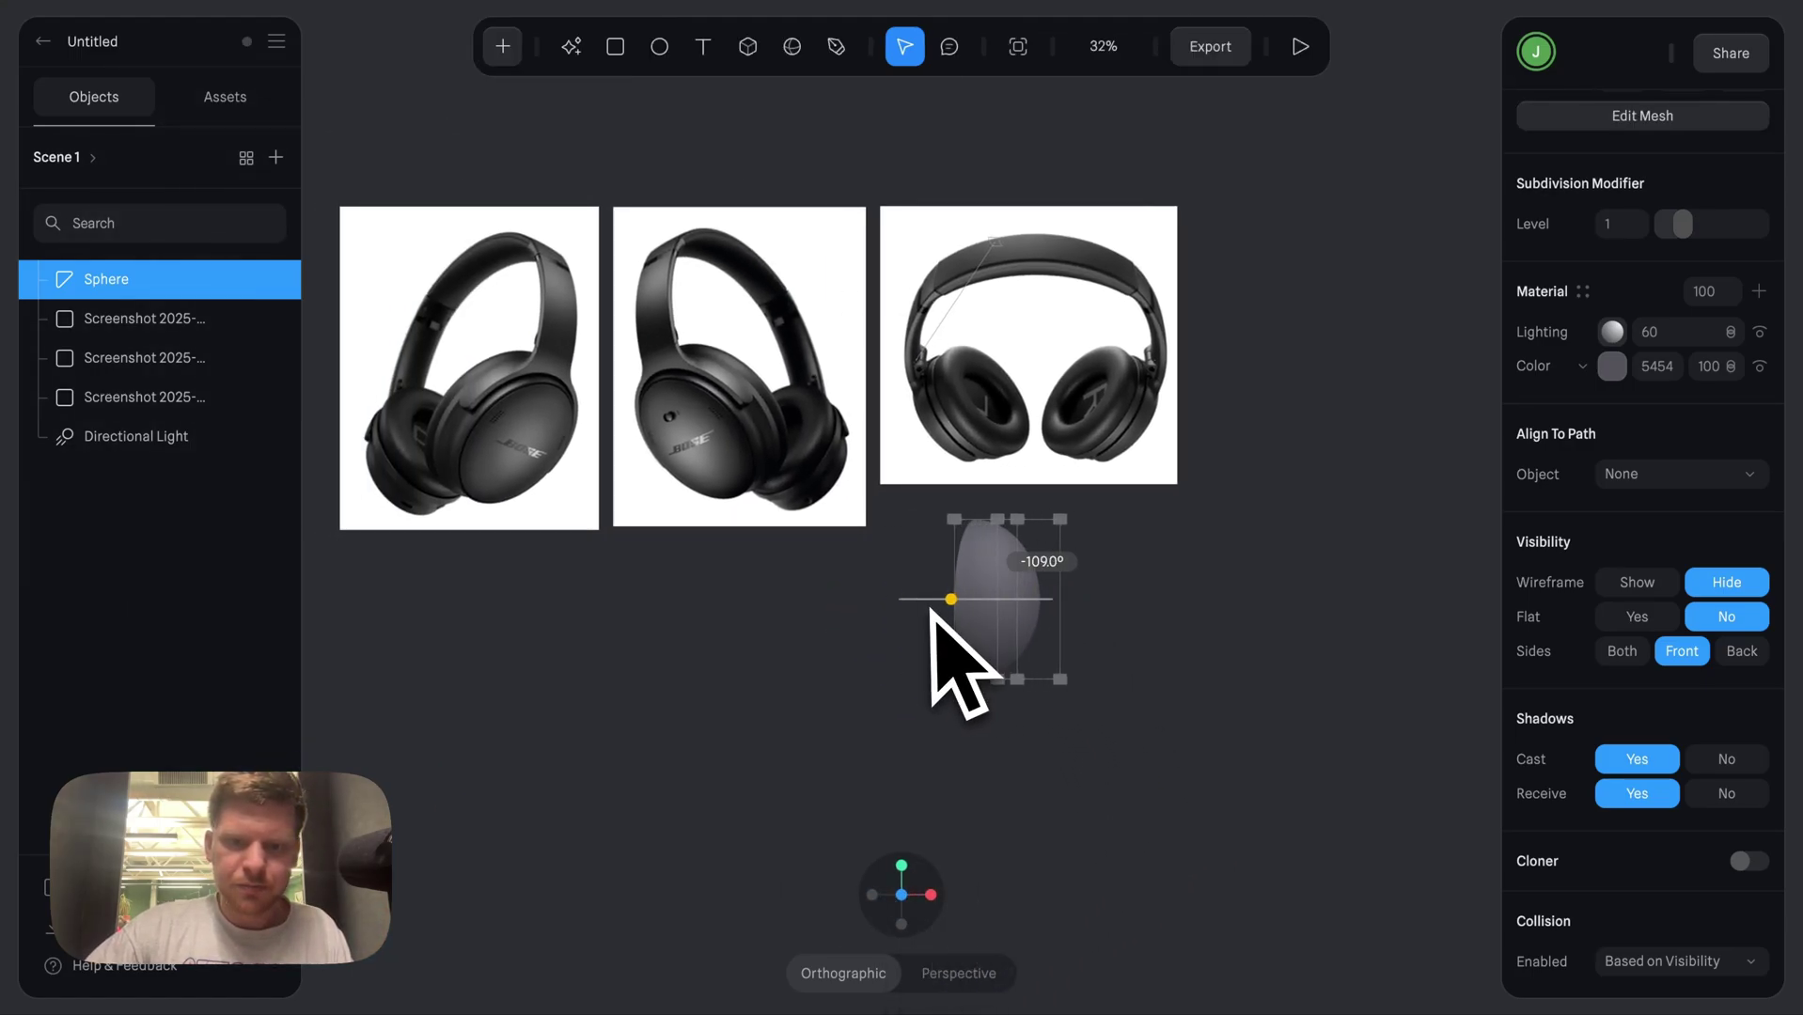
pyautogui.click(1109, 647)
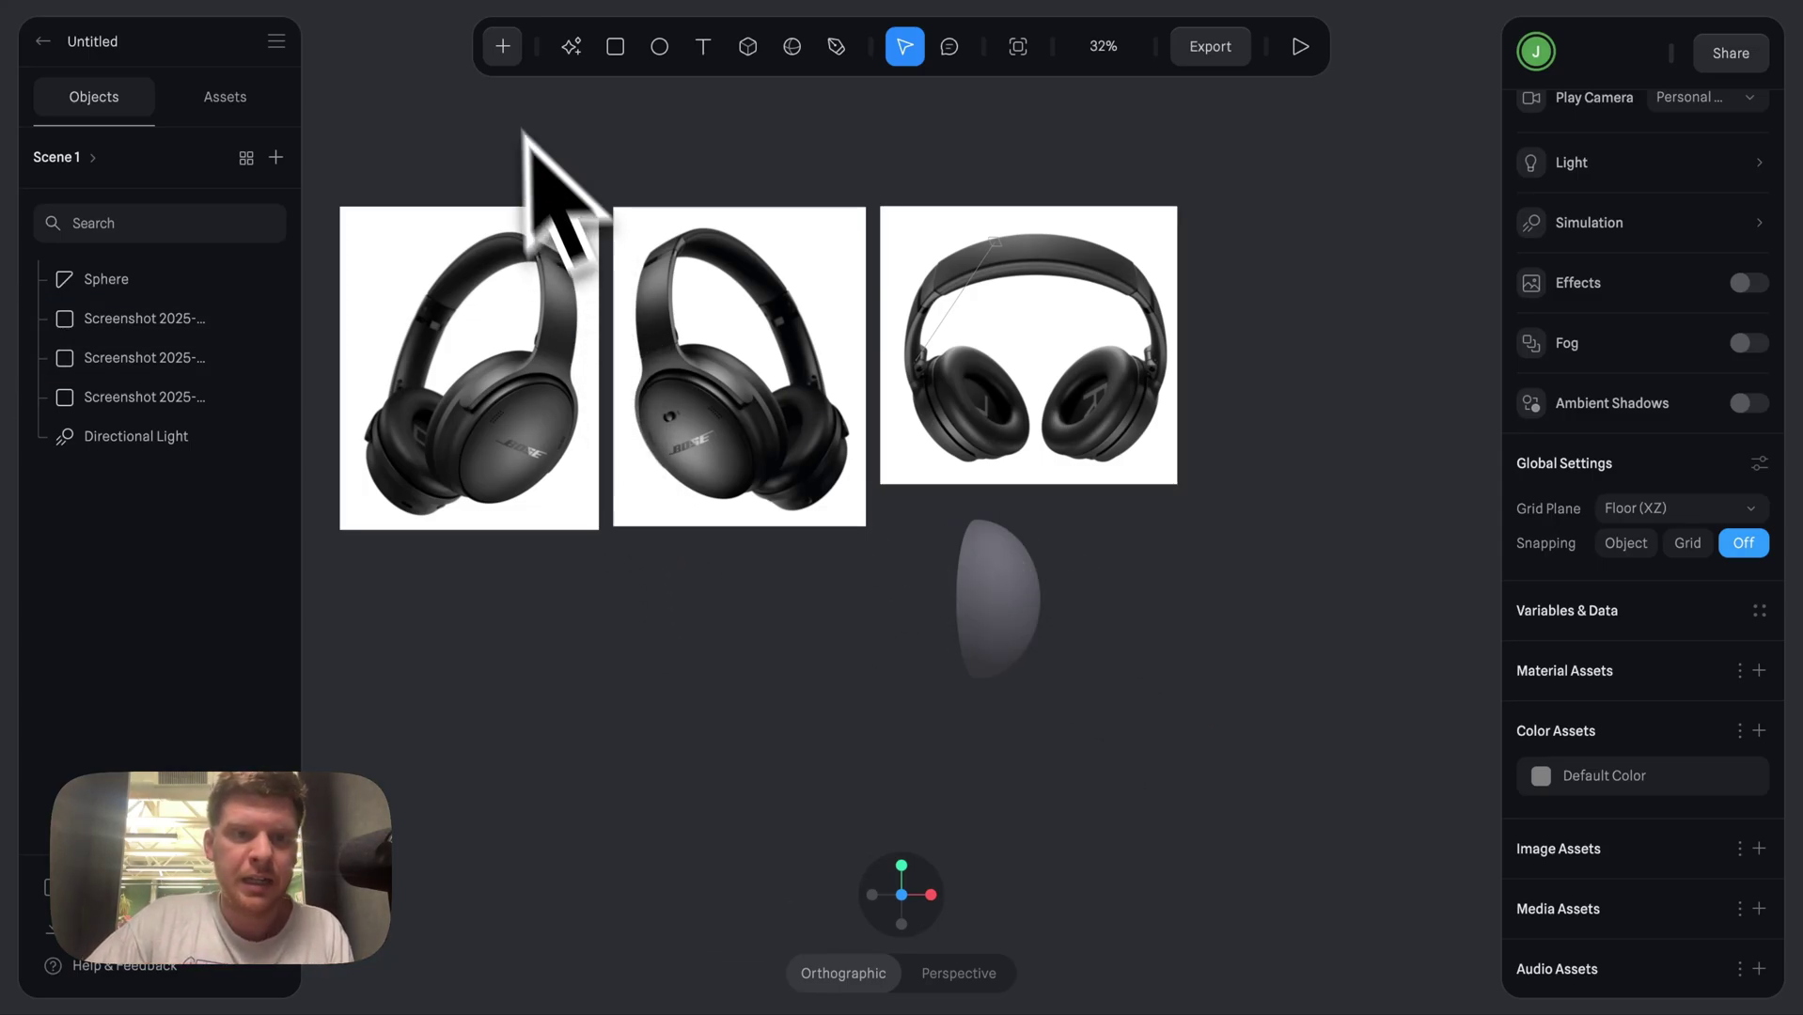
# - Draw an ellipse about 694 by 694 below the two side-view headphone images
pyautogui.click(503, 45)
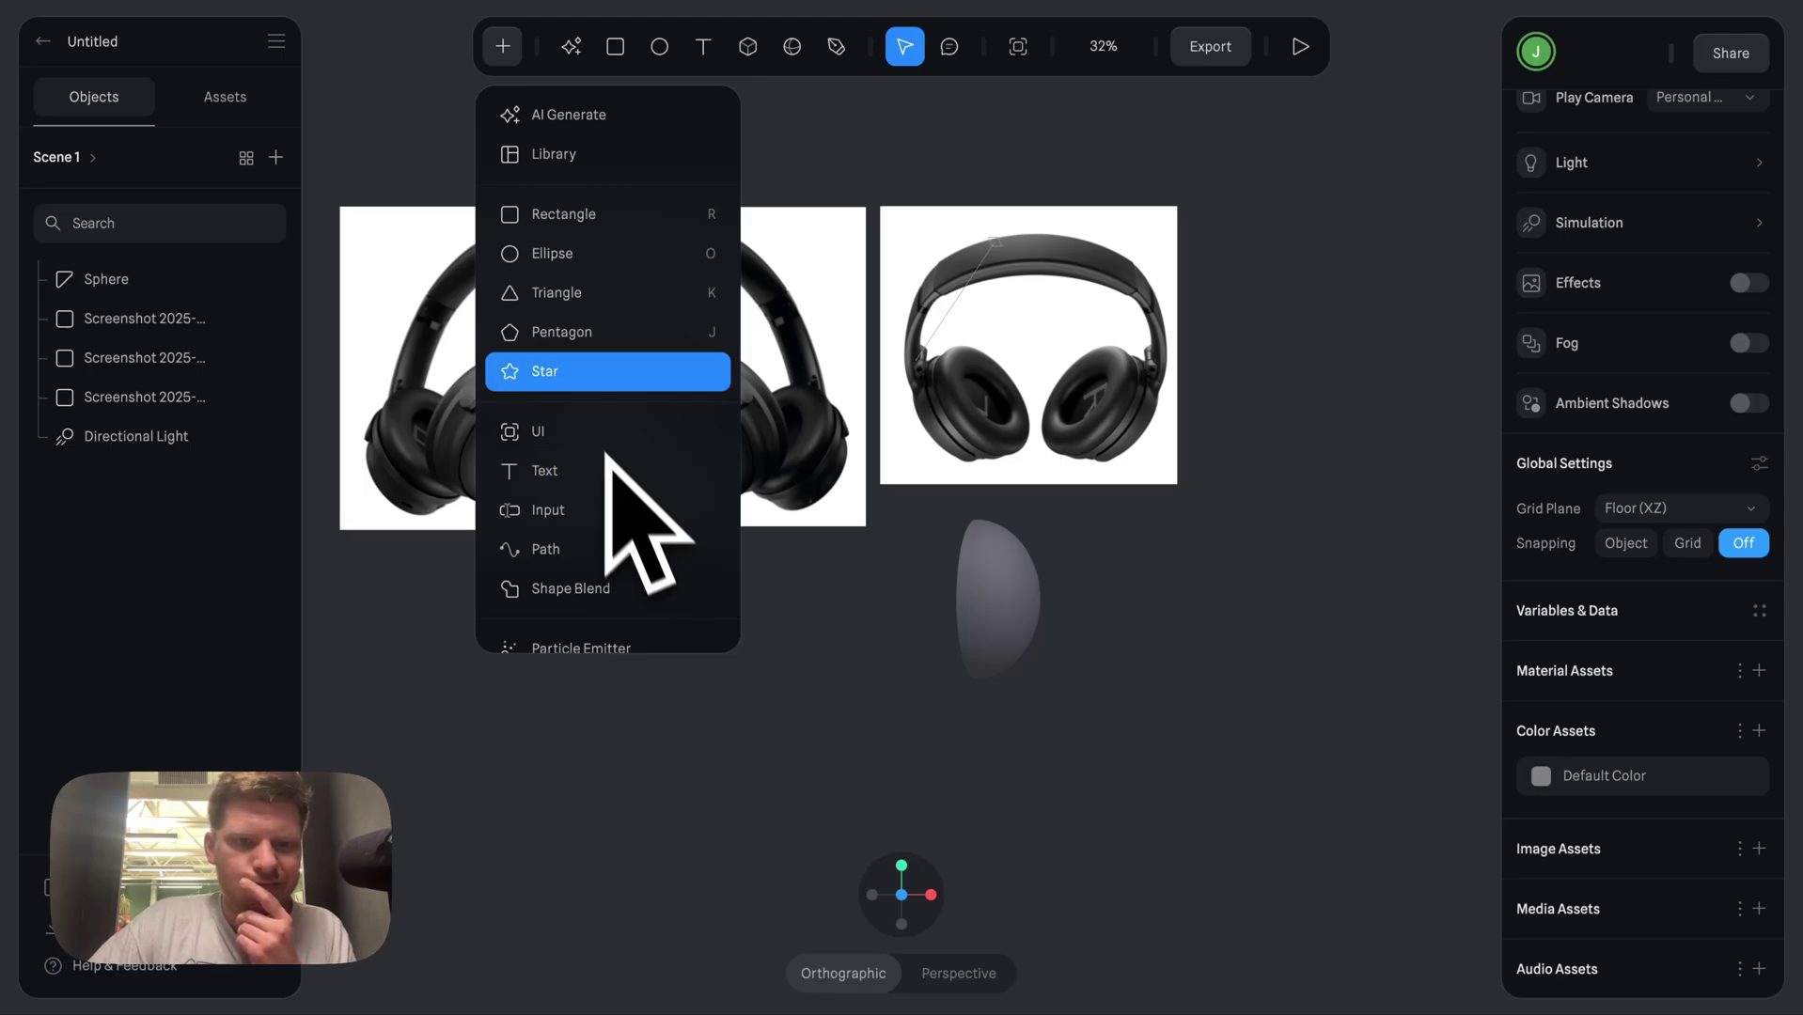
pyautogui.click(564, 252)
pyautogui.moveTo(513, 564); pyautogui.dragTo(788, 842)
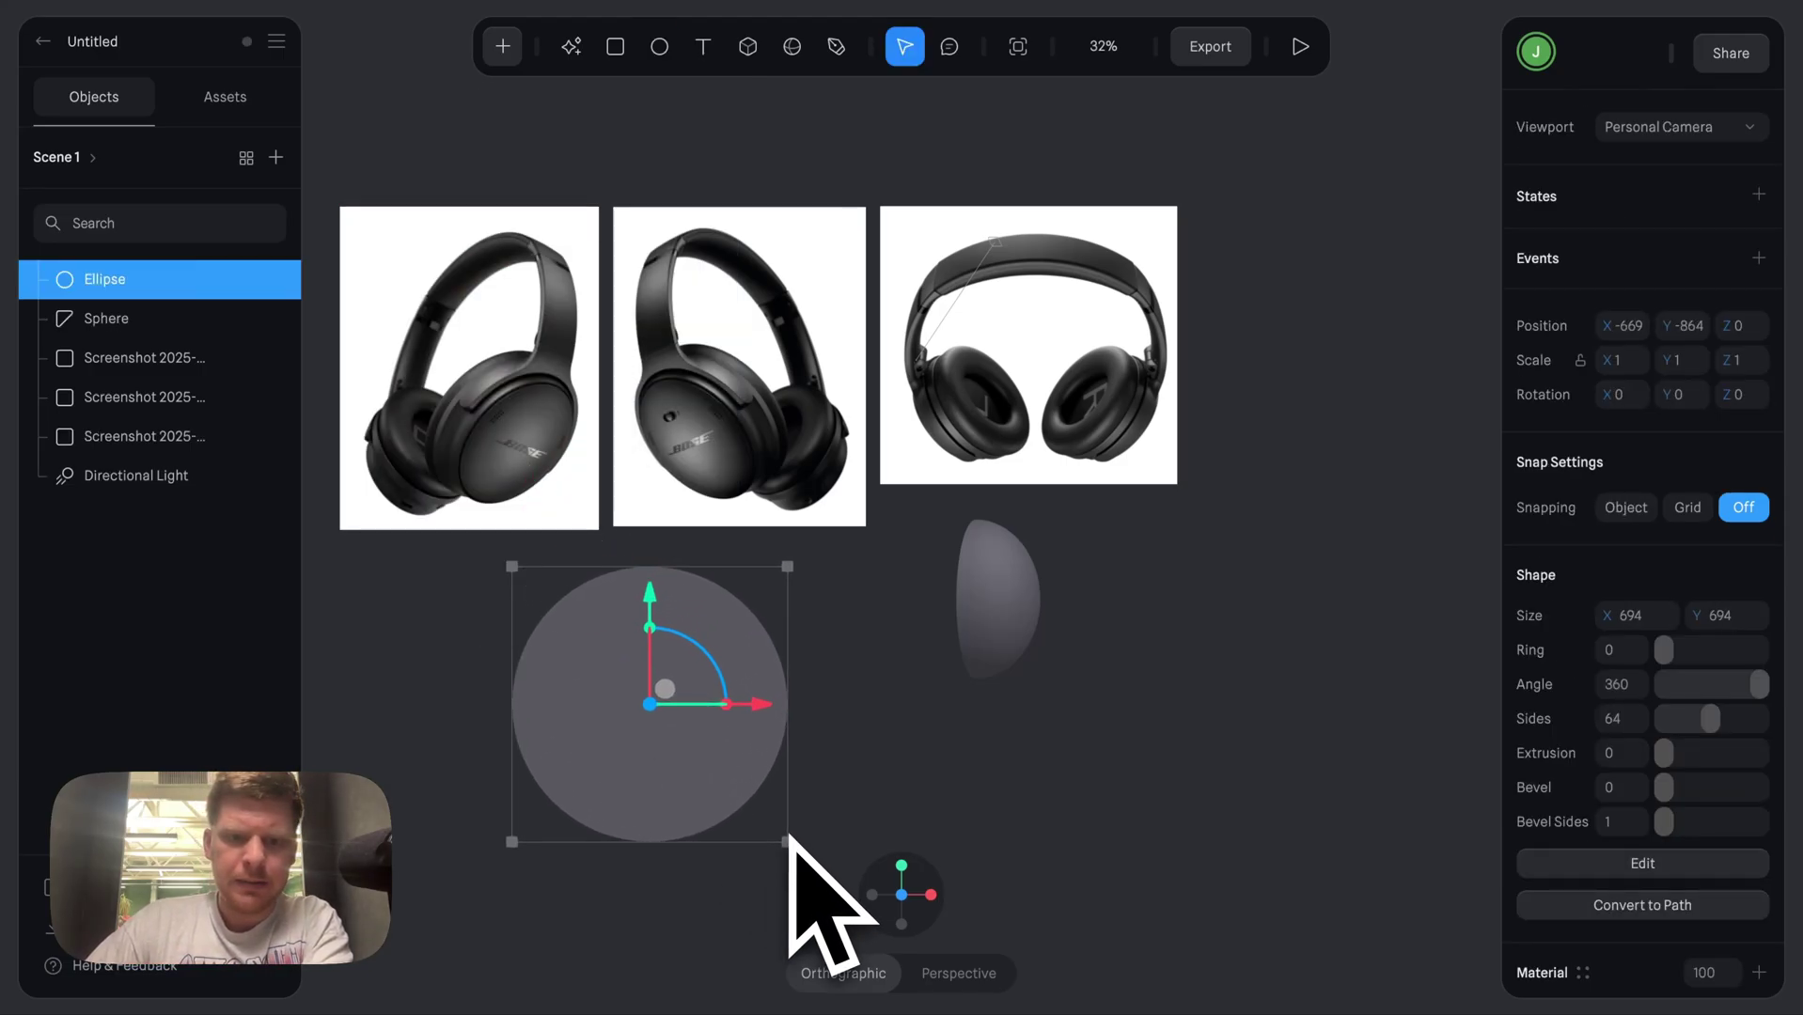
# - Give the ellipse an extrusion of 80, a bevel of 19 and a ring value of 91 to make a thin hoop
pyautogui.scroll(-3, 1603, 456)
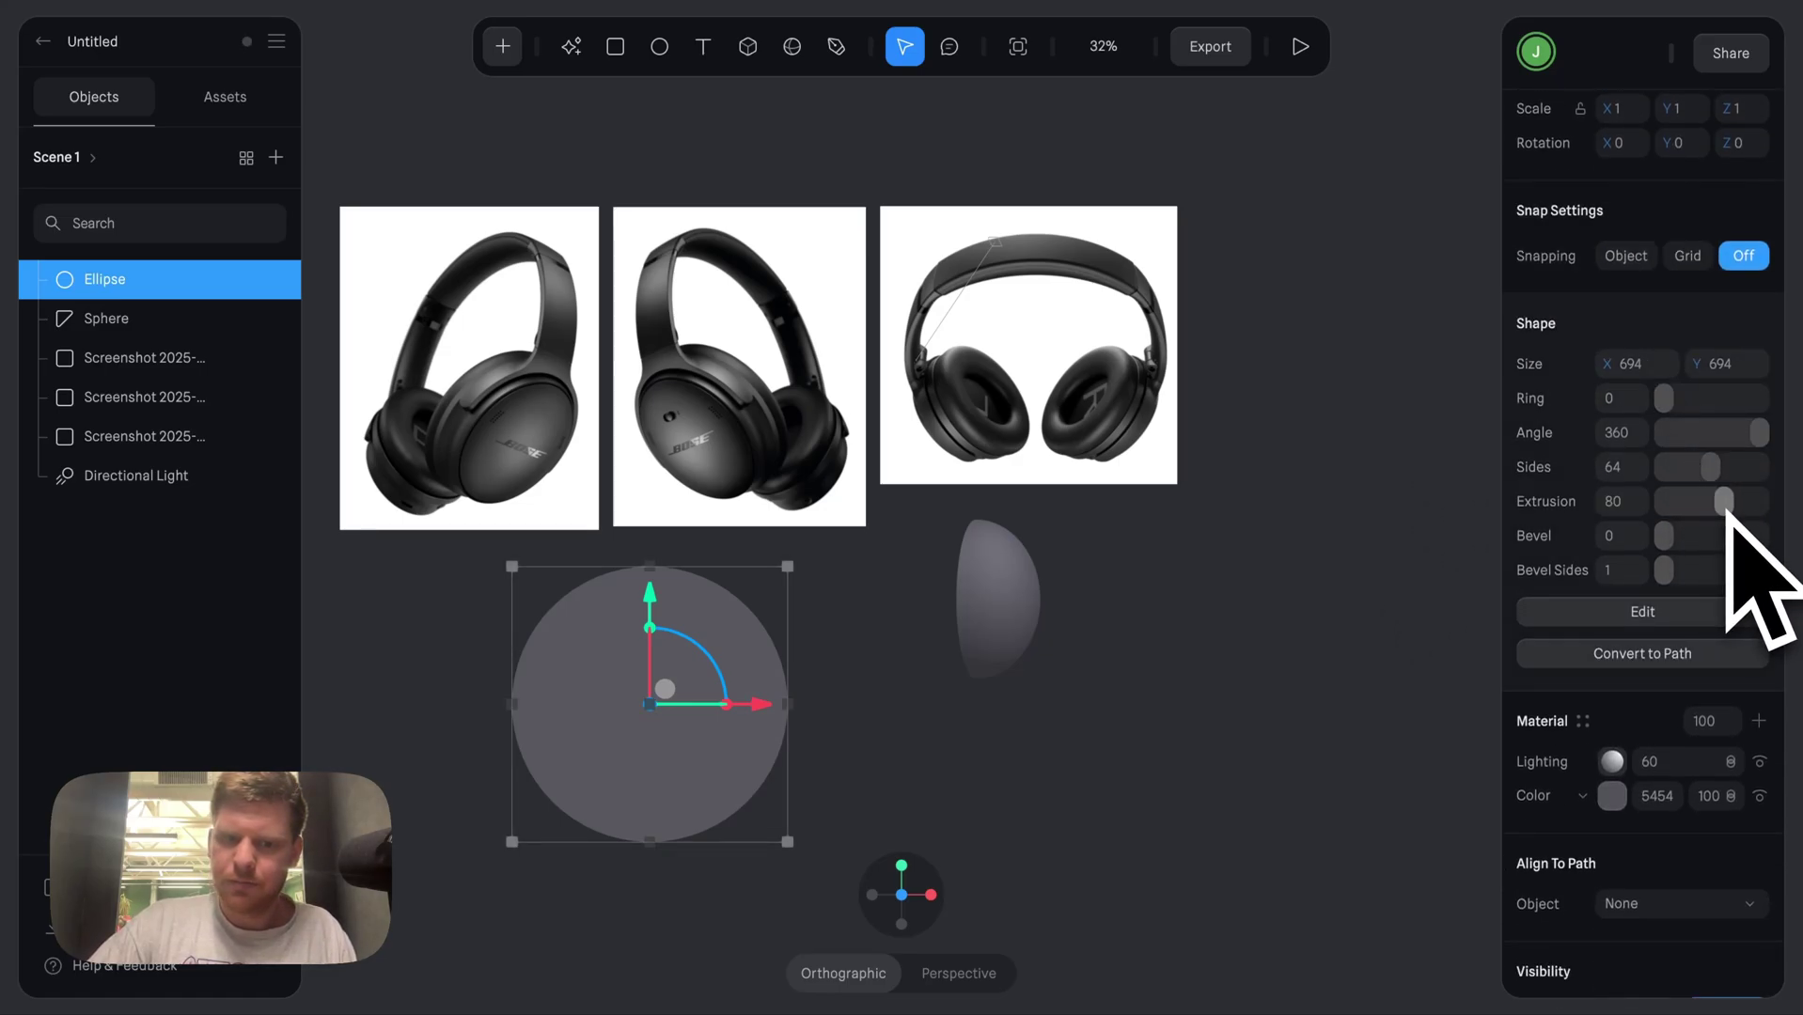
pyautogui.moveTo(1081, 790); pyautogui.dragTo(1053, 732)
pyautogui.scroll(-1, 1609, 544)
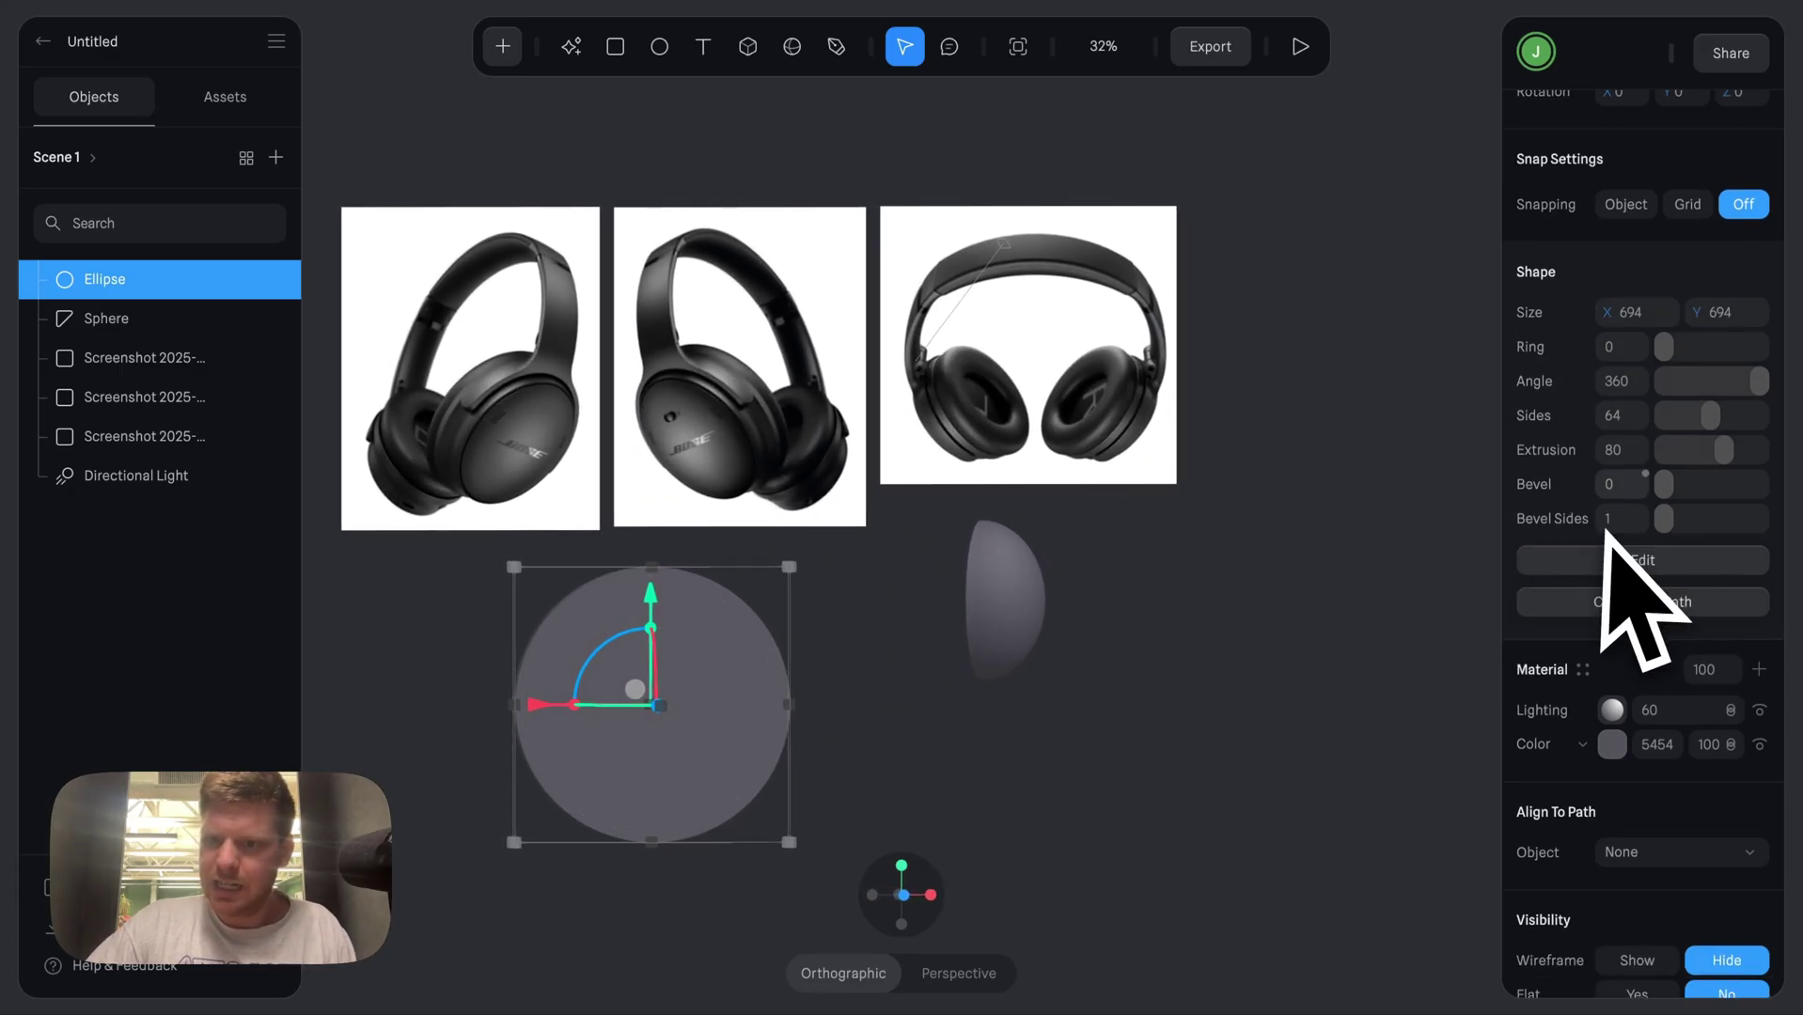
pyautogui.scroll(-1, 1651, 458)
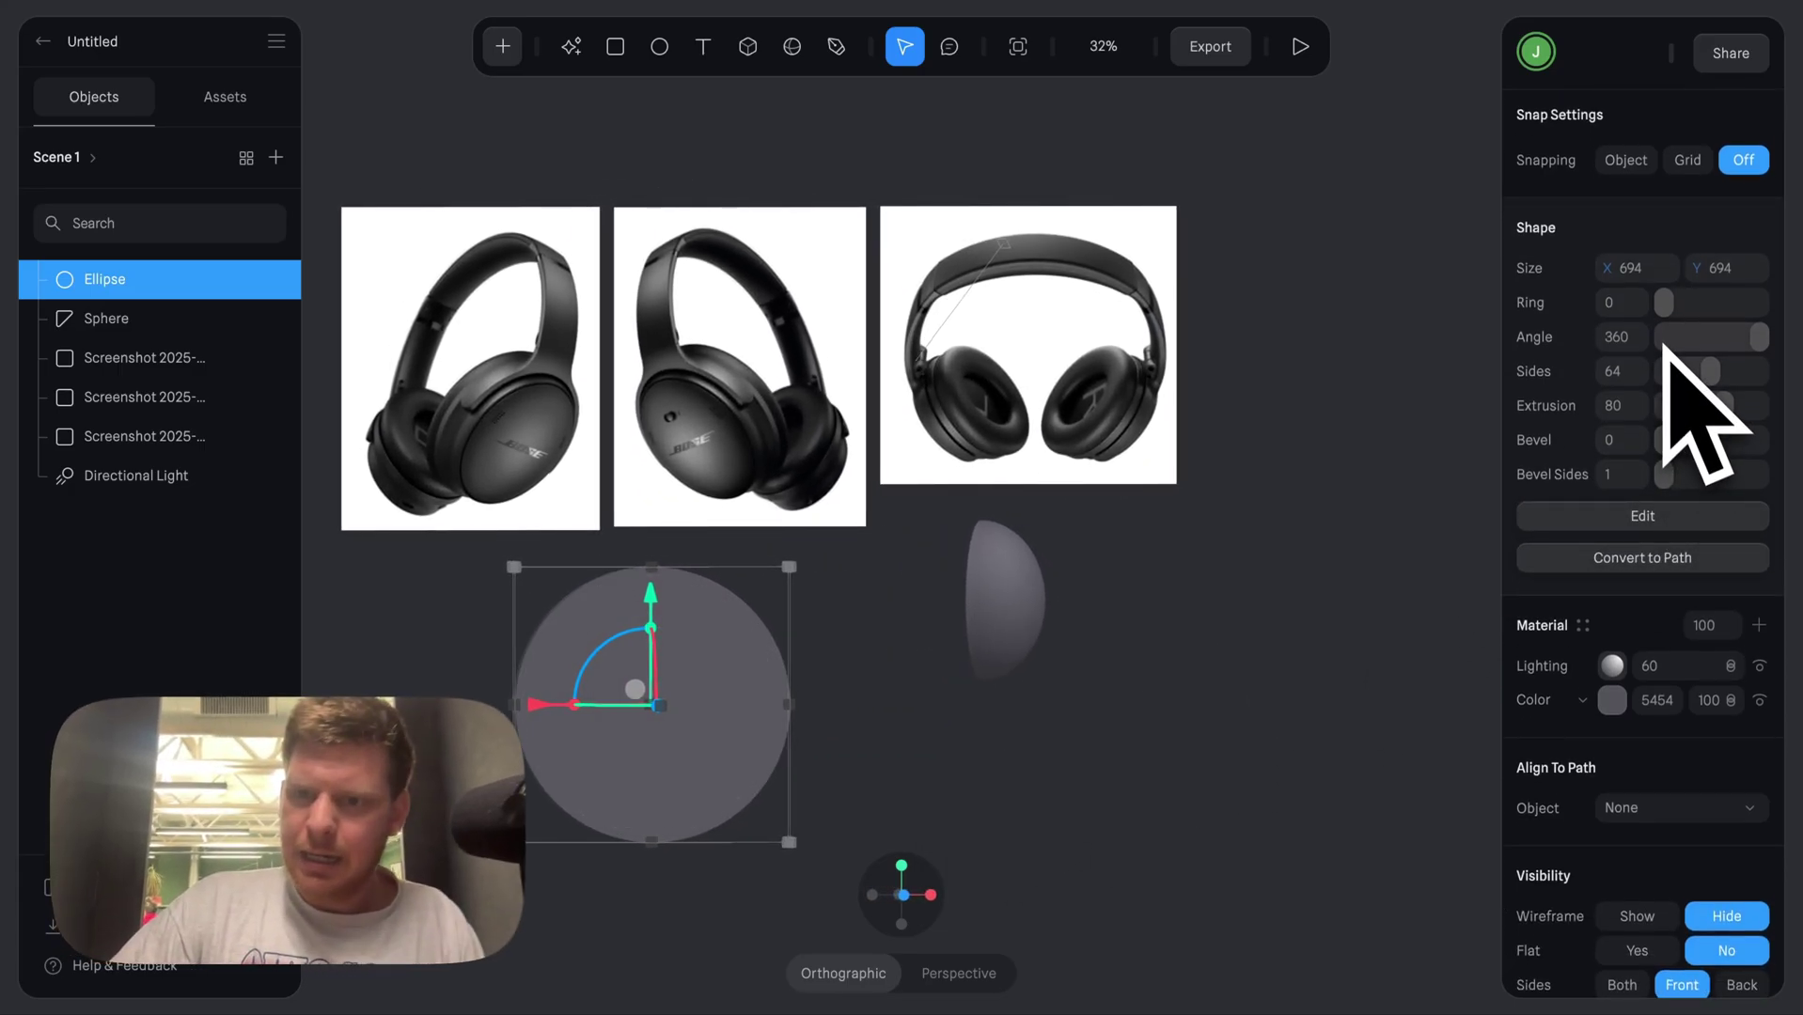
pyautogui.scroll(-3, 1672, 442)
pyautogui.scroll(3, 1667, 437)
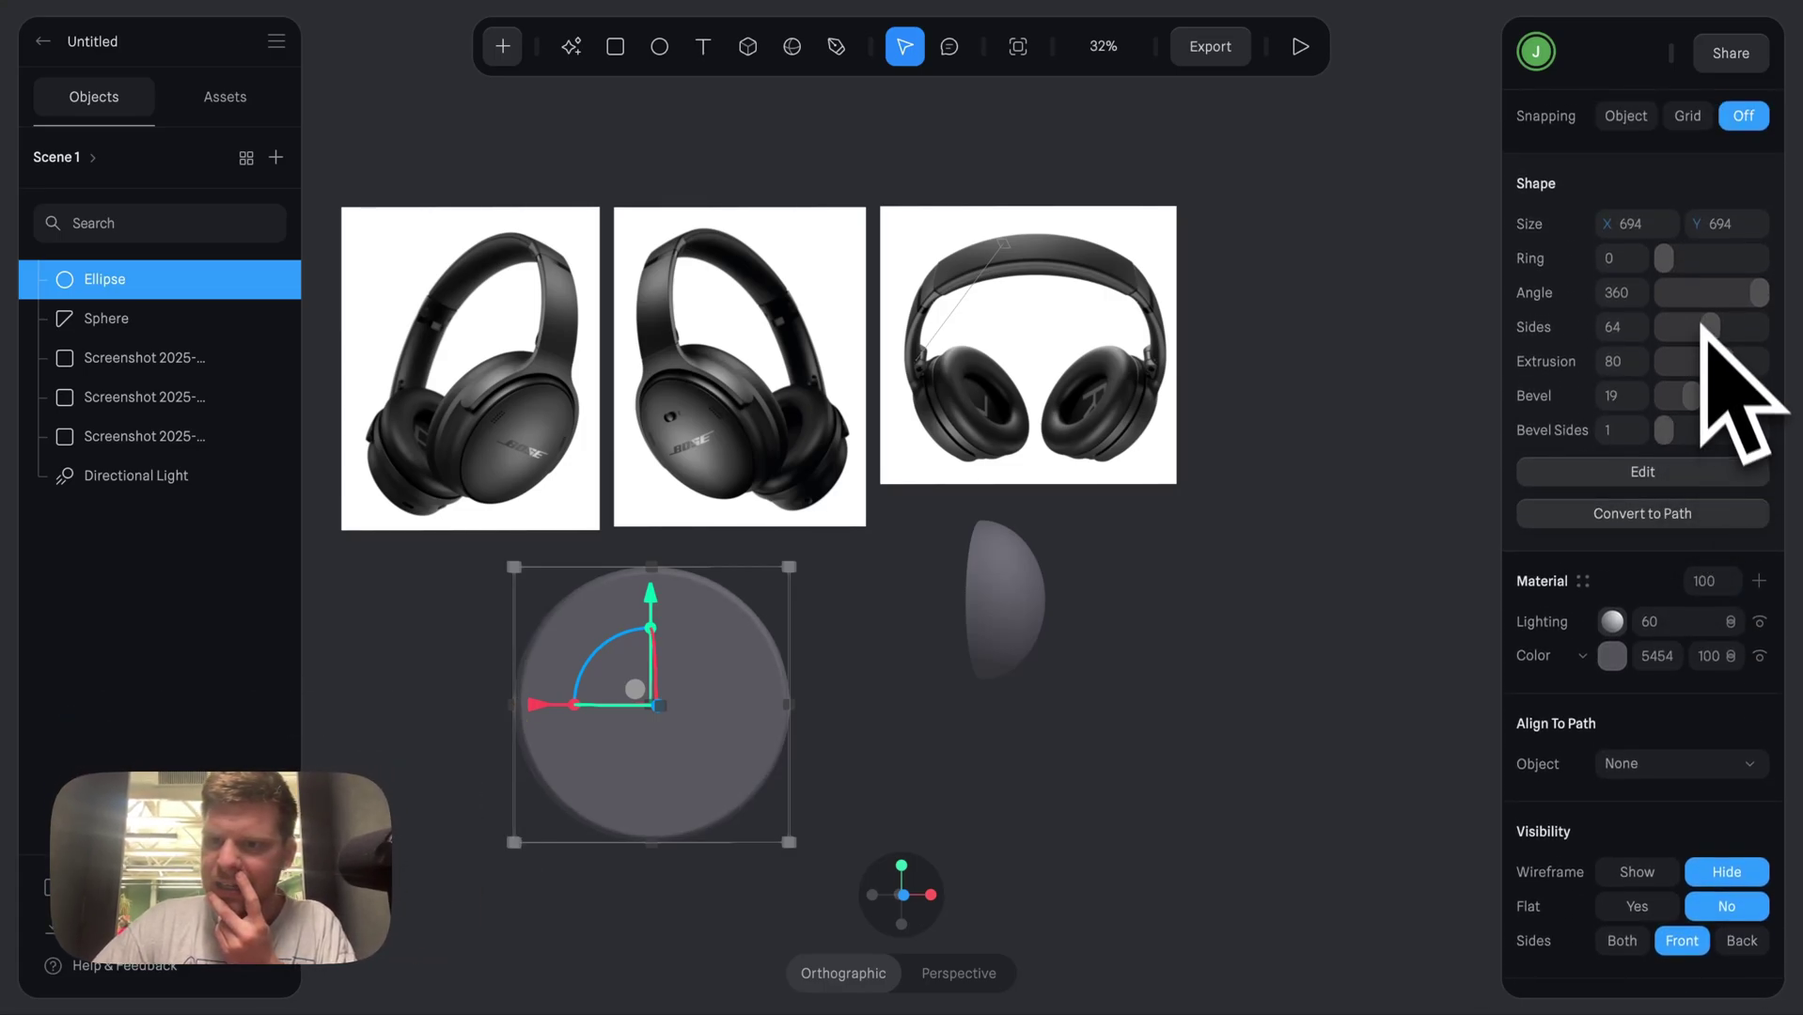
pyautogui.moveTo(1666, 257); pyautogui.dragTo(1753, 260)
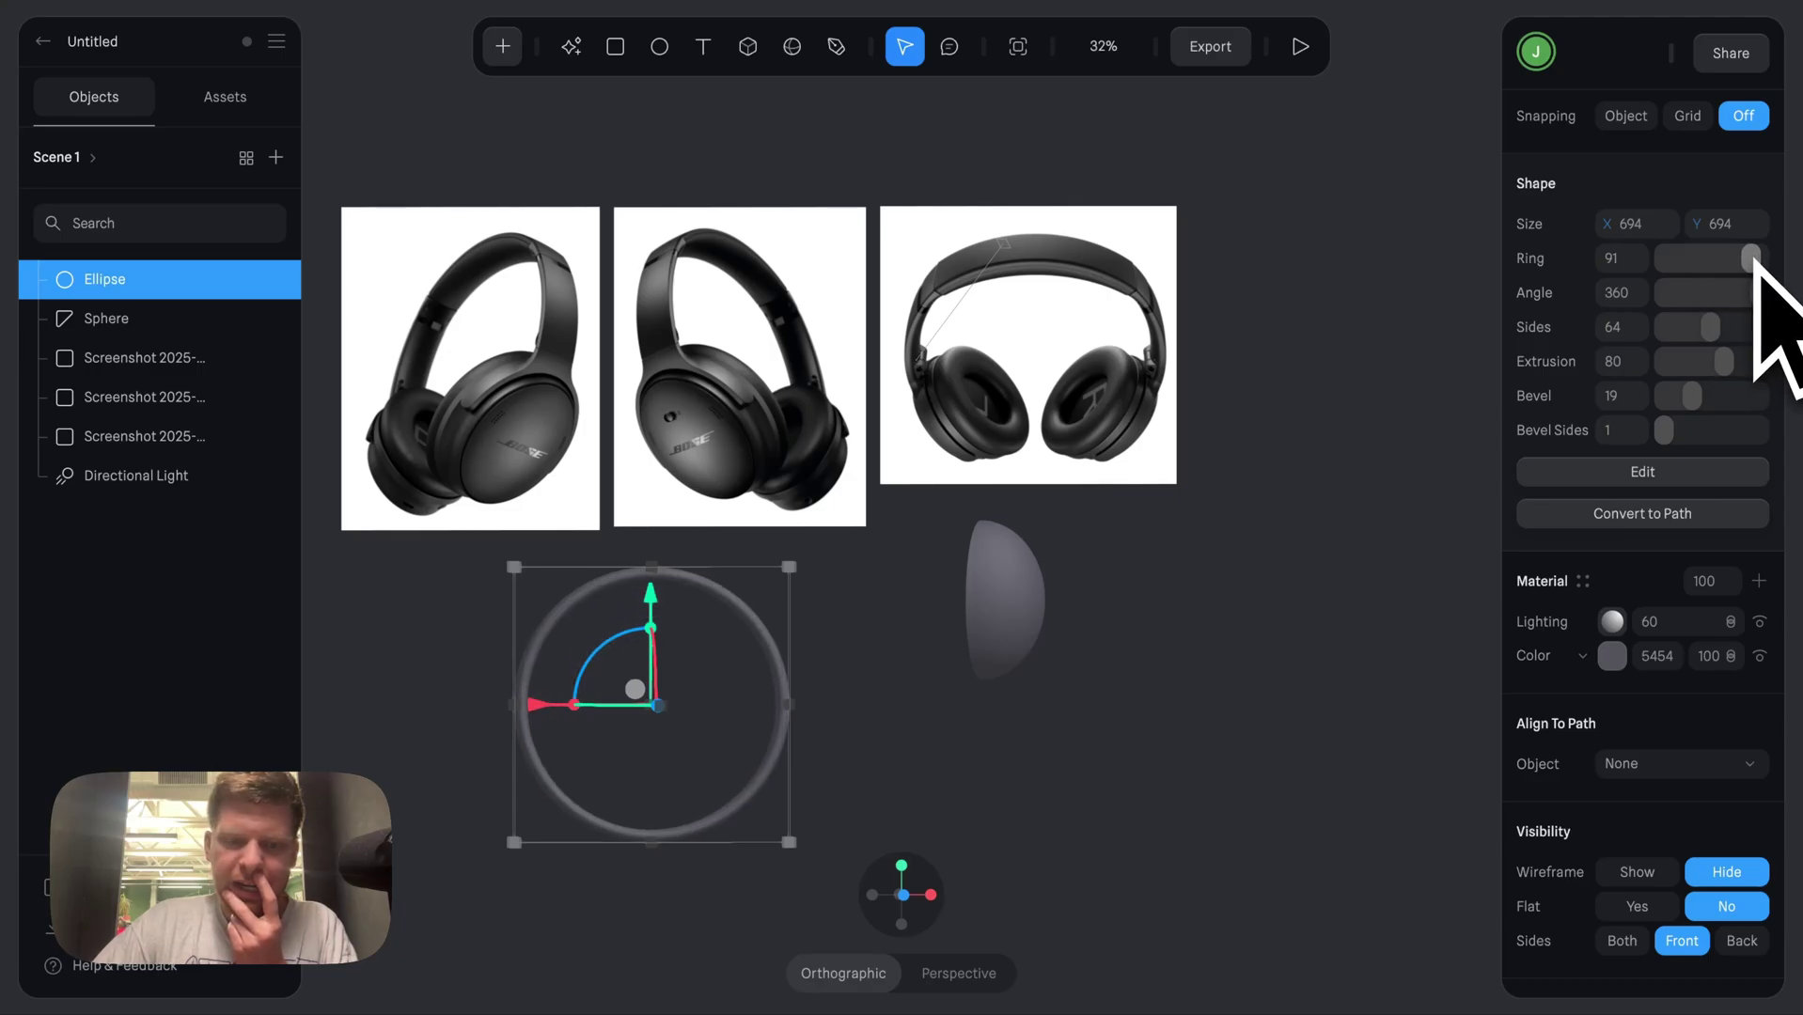
pyautogui.click(1175, 583)
pyautogui.moveTo(957, 685); pyautogui.dragTo(926, 674, button='right')
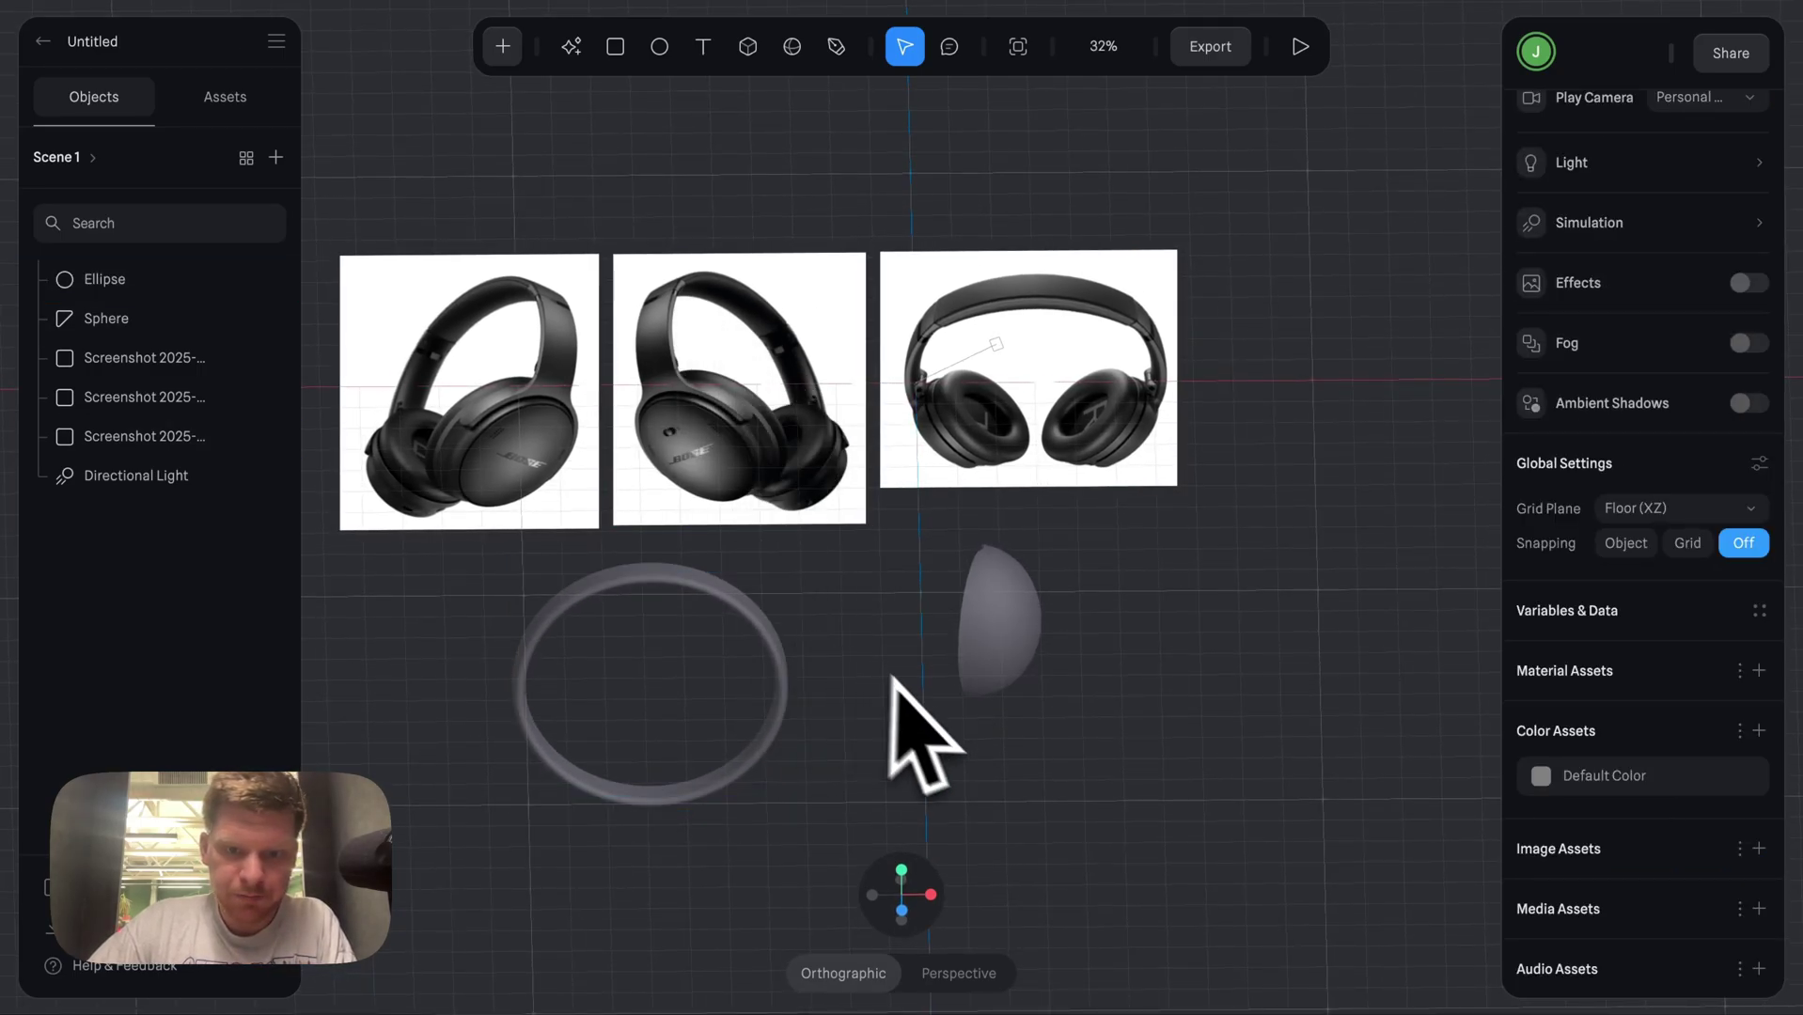
# - Convert the ellipse hoop to a path and set its path extrusion depth to 0.50 to form a half-circle headband
pyautogui.click(789, 677)
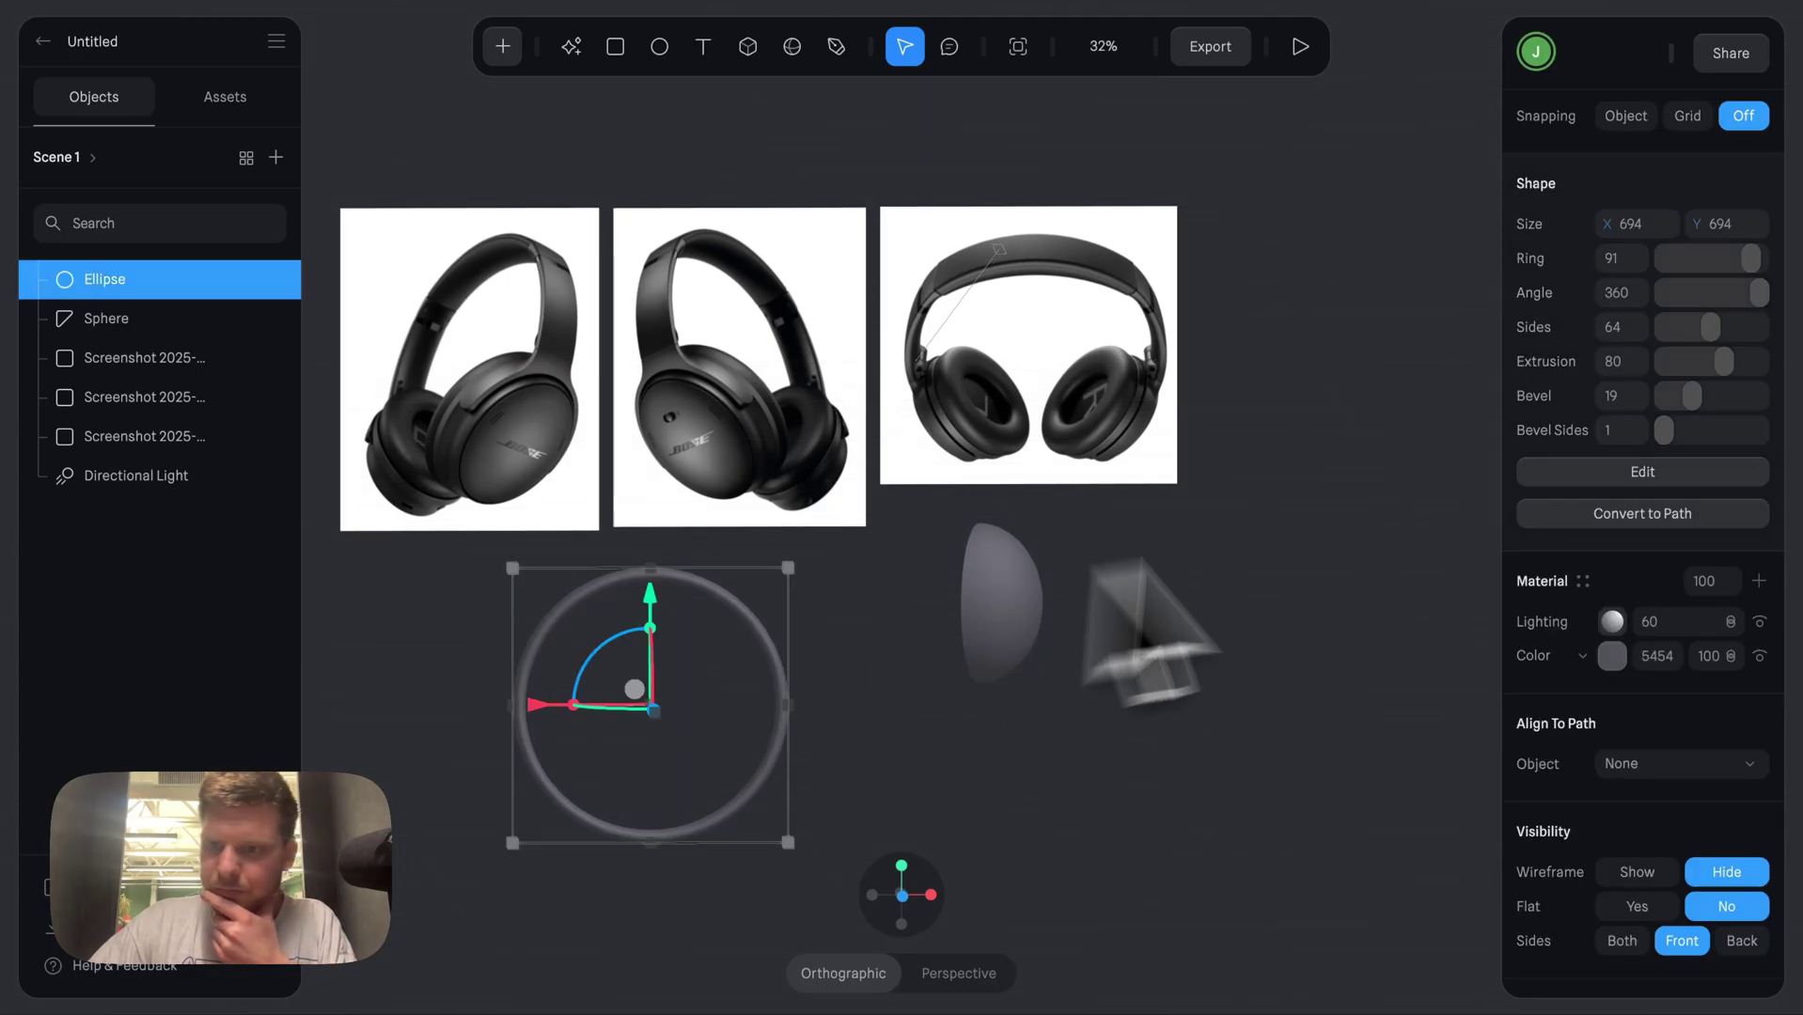
pyautogui.scroll(-3, 1630, 498)
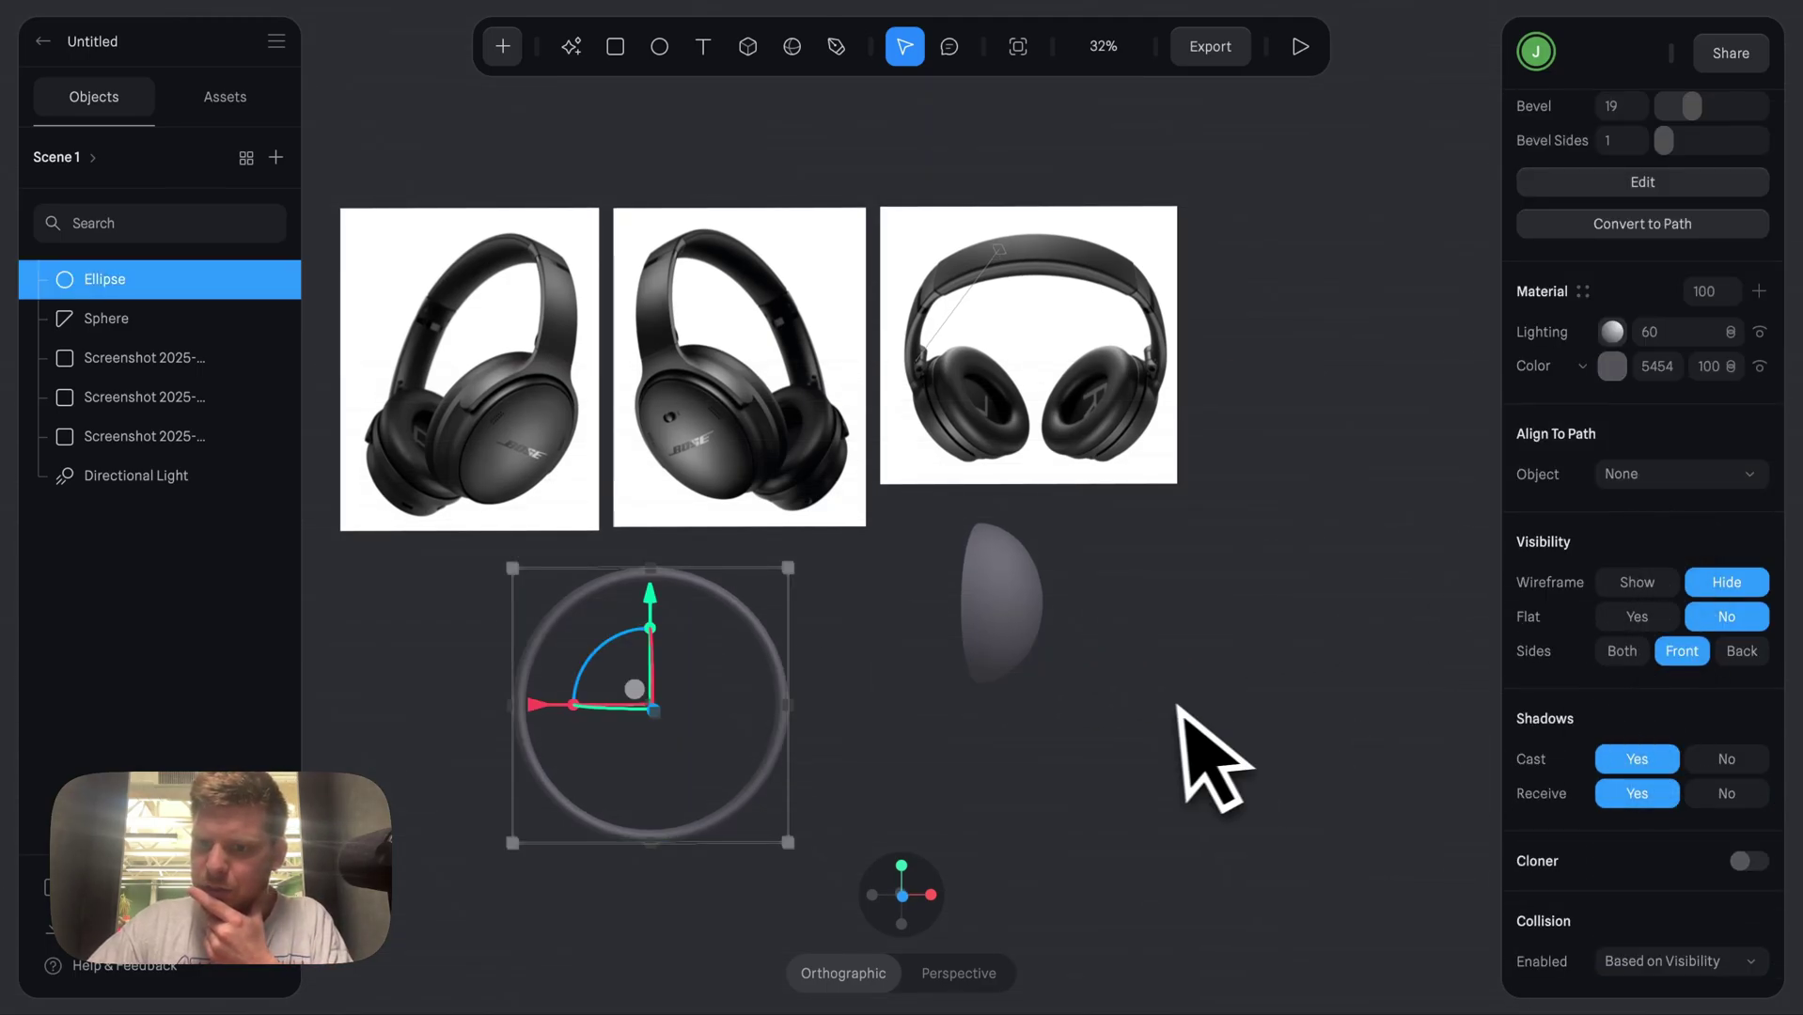
pyautogui.scroll(5, 1706, 630)
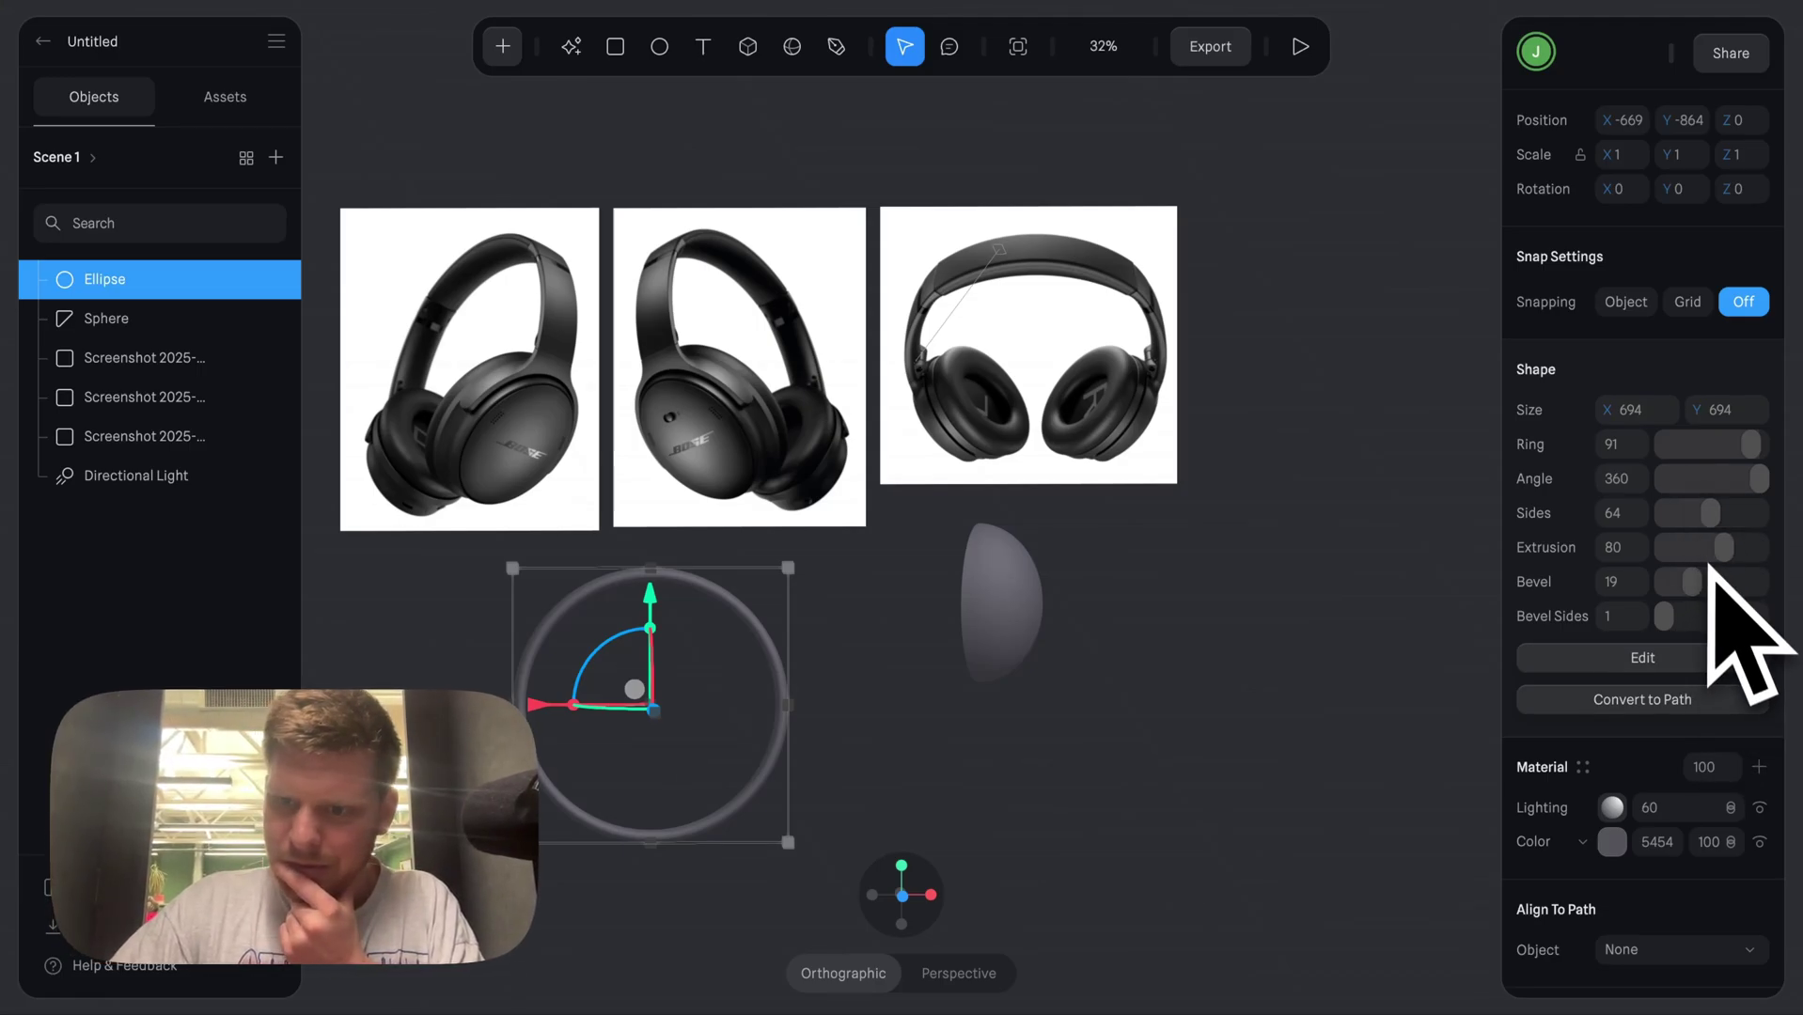
pyautogui.click(1690, 696)
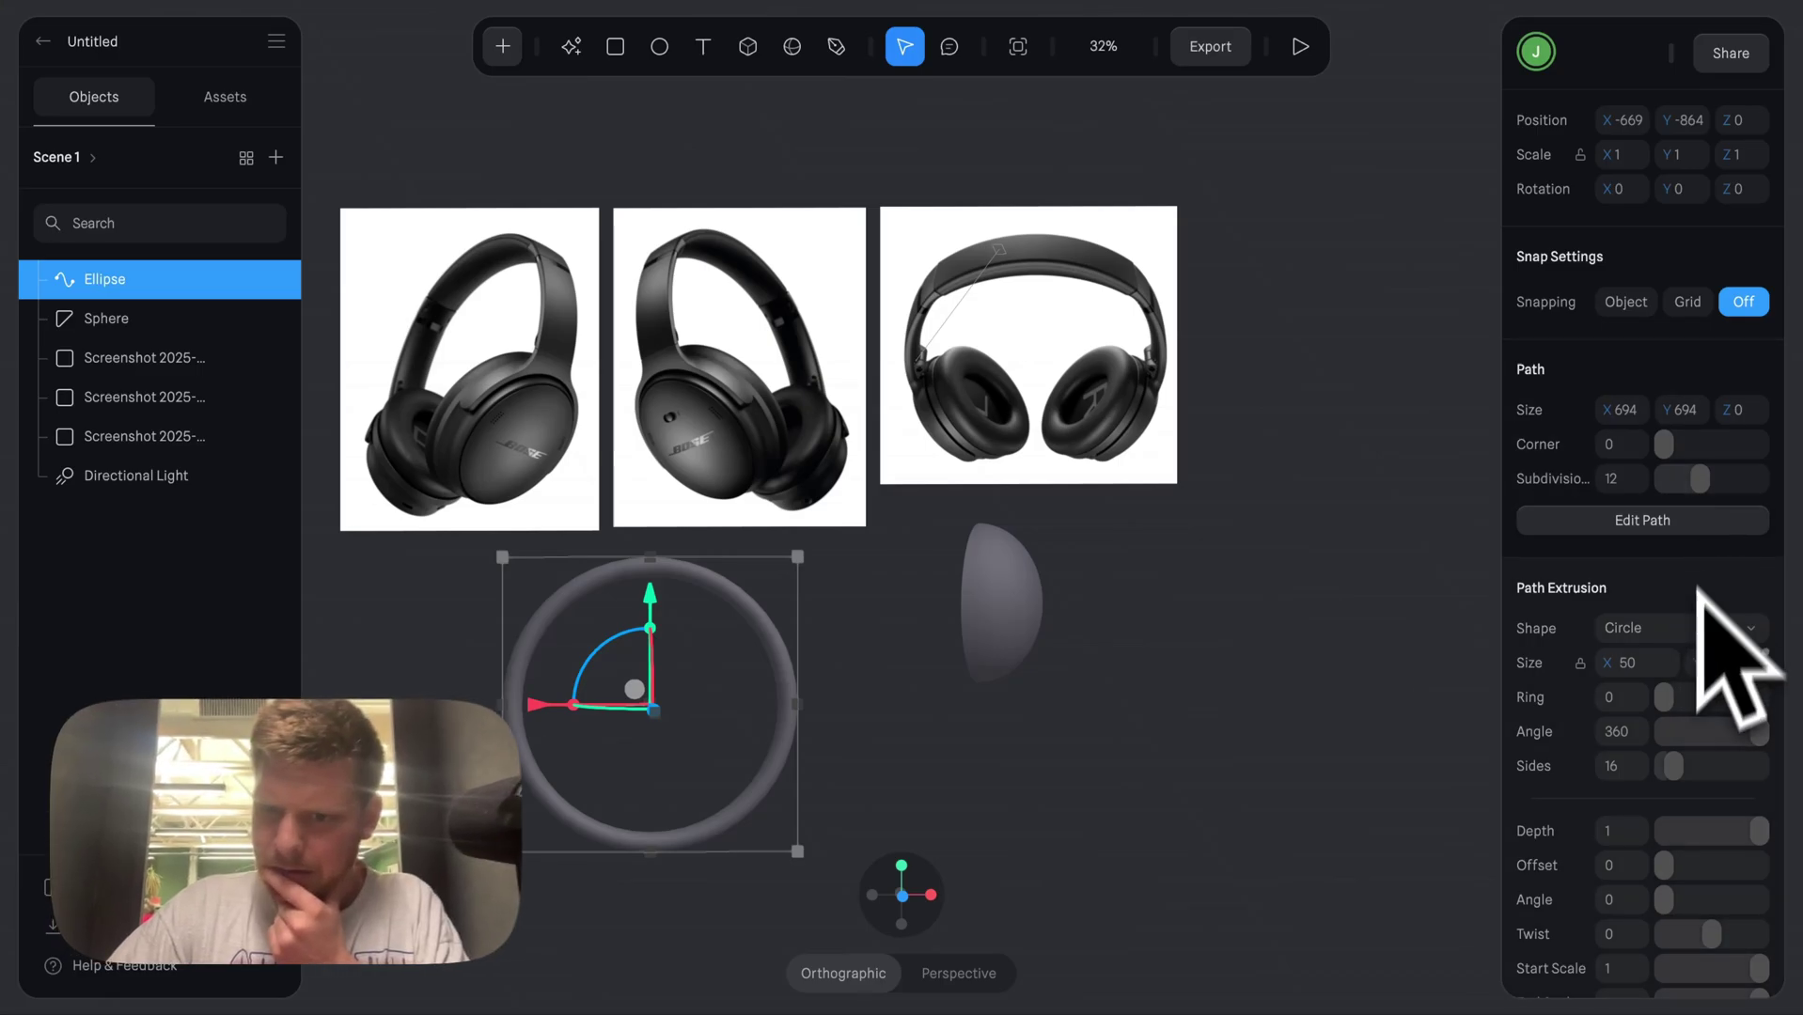
pyautogui.scroll(-3, 1720, 742)
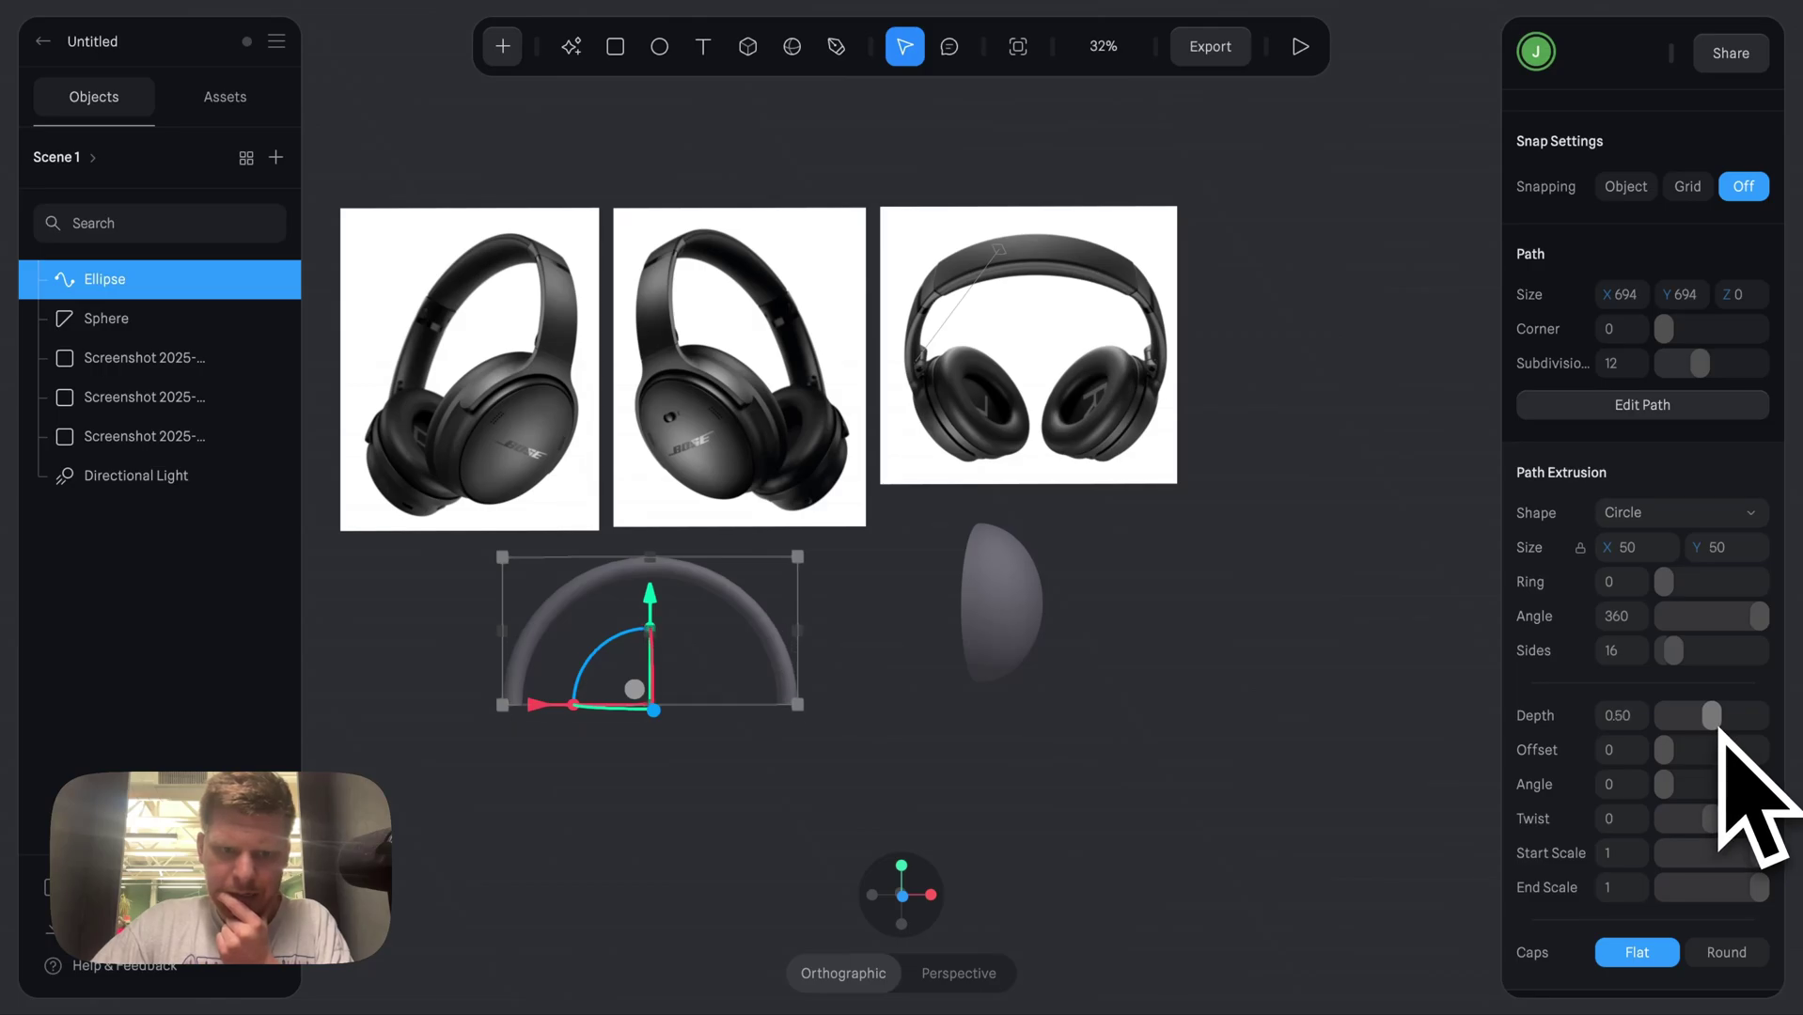
pyautogui.click(1043, 785)
pyautogui.moveTo(1042, 785)
pyautogui.mouseDown()
pyautogui.moveTo(993, 764)
pyautogui.moveTo(1024, 757)
pyautogui.mouseUp()
pyautogui.moveTo(1026, 672); pyautogui.dragTo(855, 737)
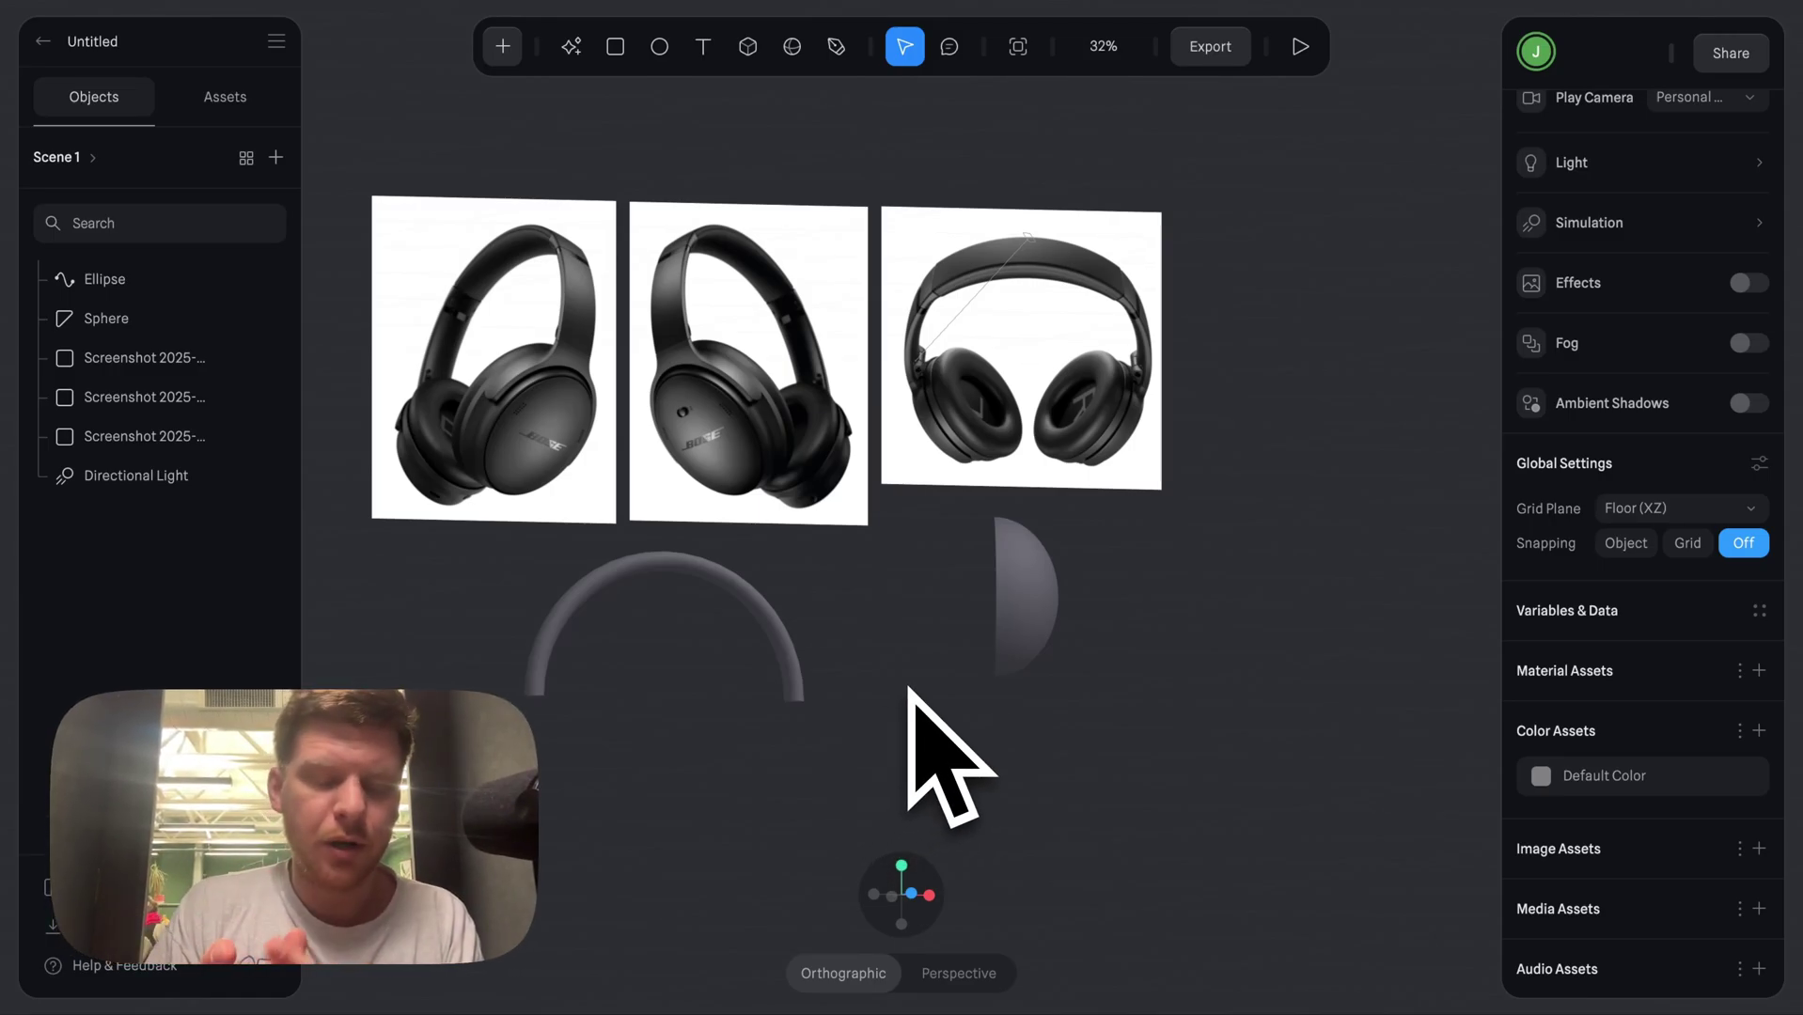
pyautogui.click(916, 339)
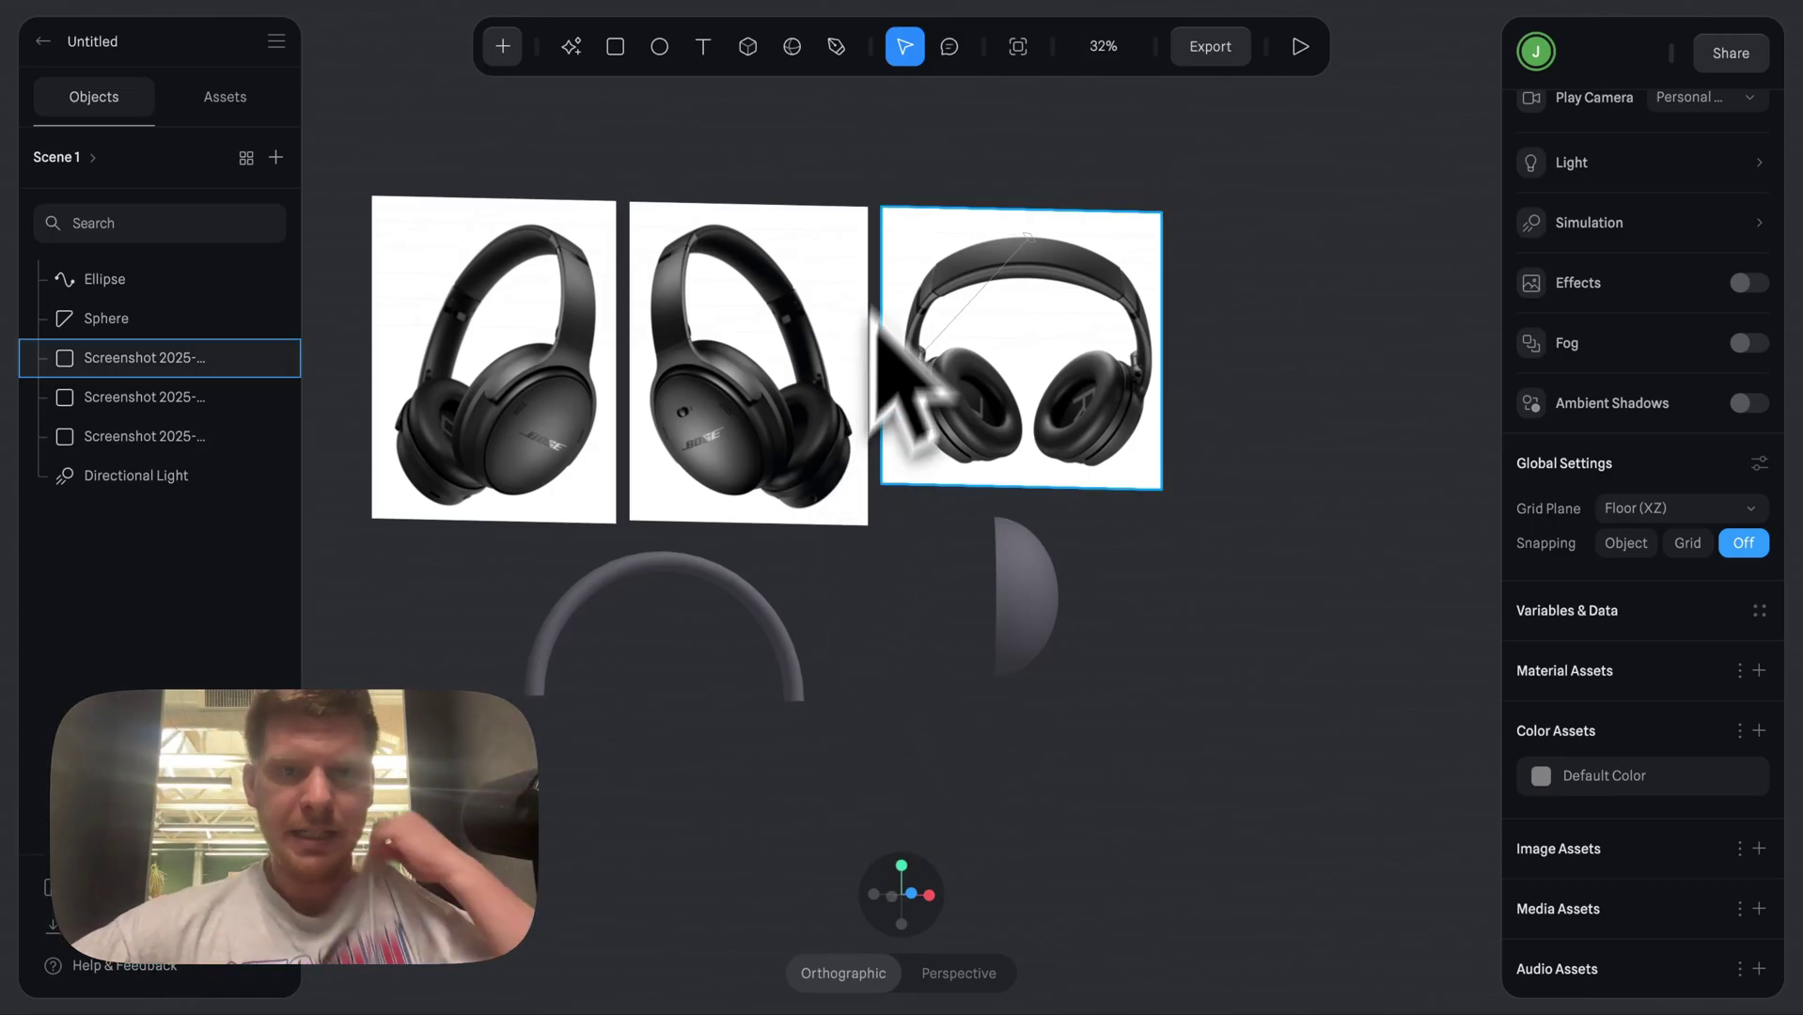
pyautogui.keyDown('alt'); pyautogui.moveTo(909, 633); pyautogui.dragTo(865, 623); pyautogui.keyUp('alt')
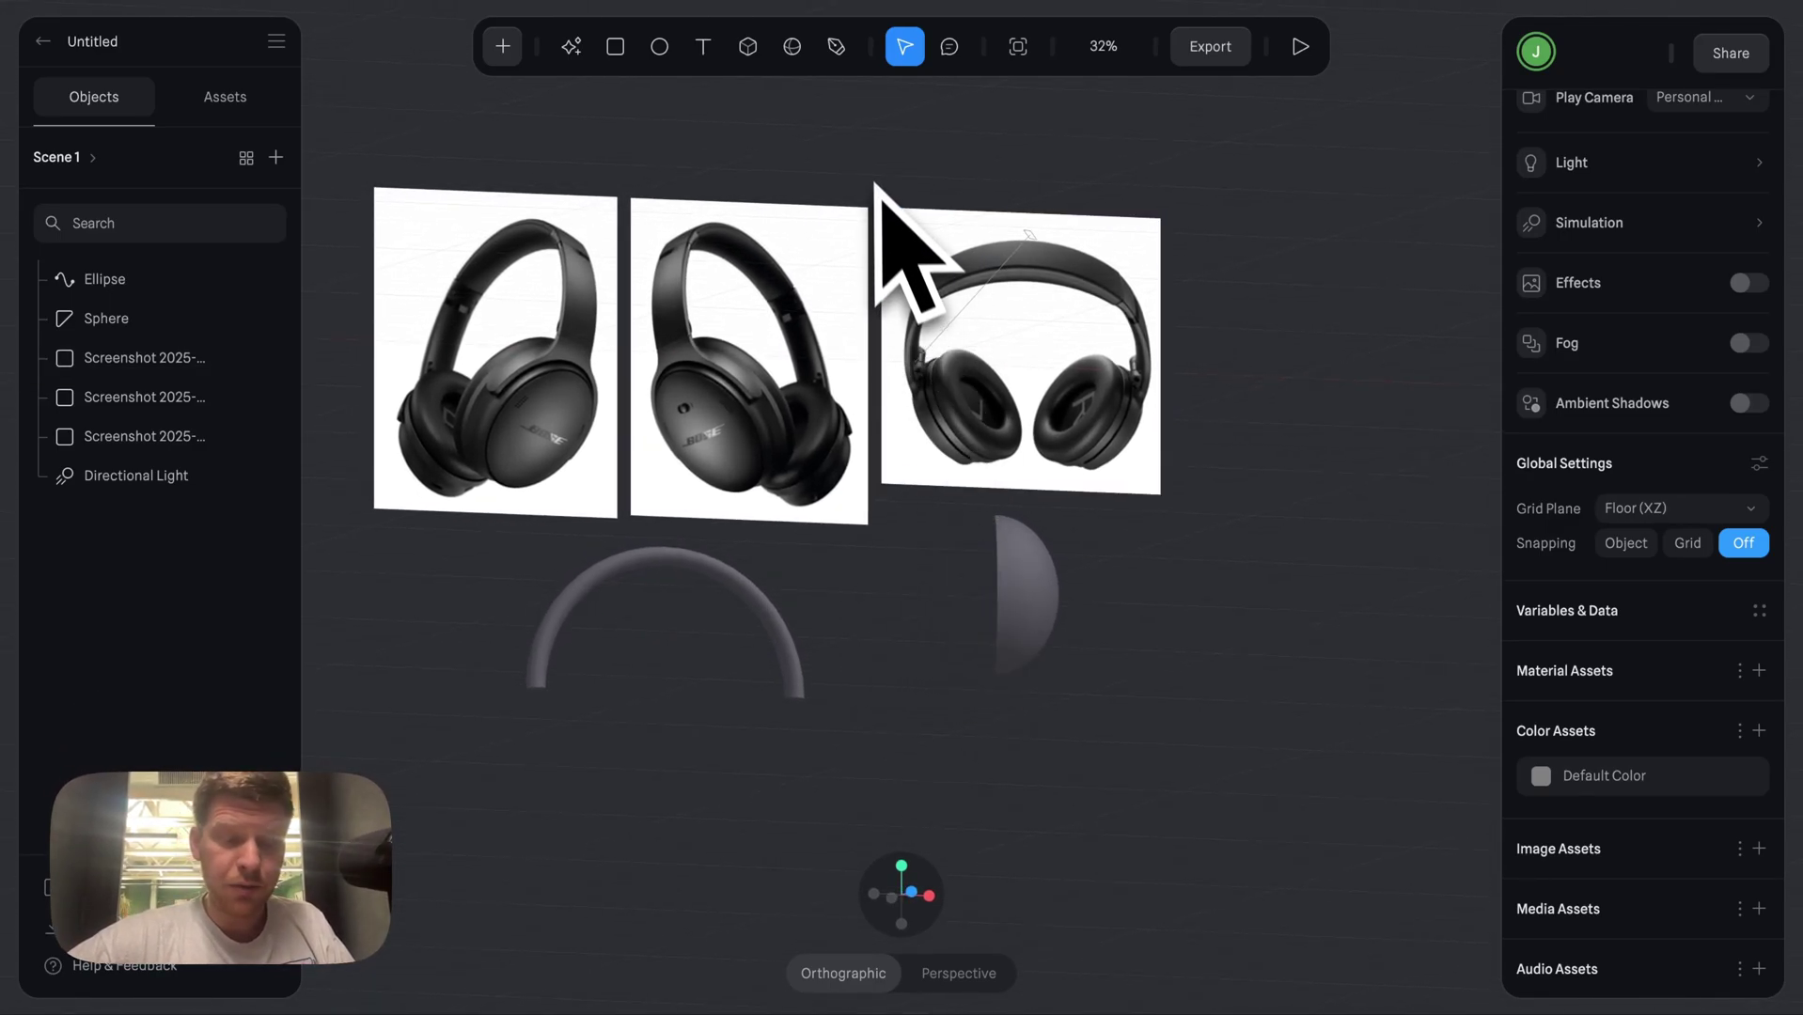
# - Switch to YouTube and look through the spline 3d cube search results and the video pages of Spline tutorial channels
pyautogui.click(498, 4)
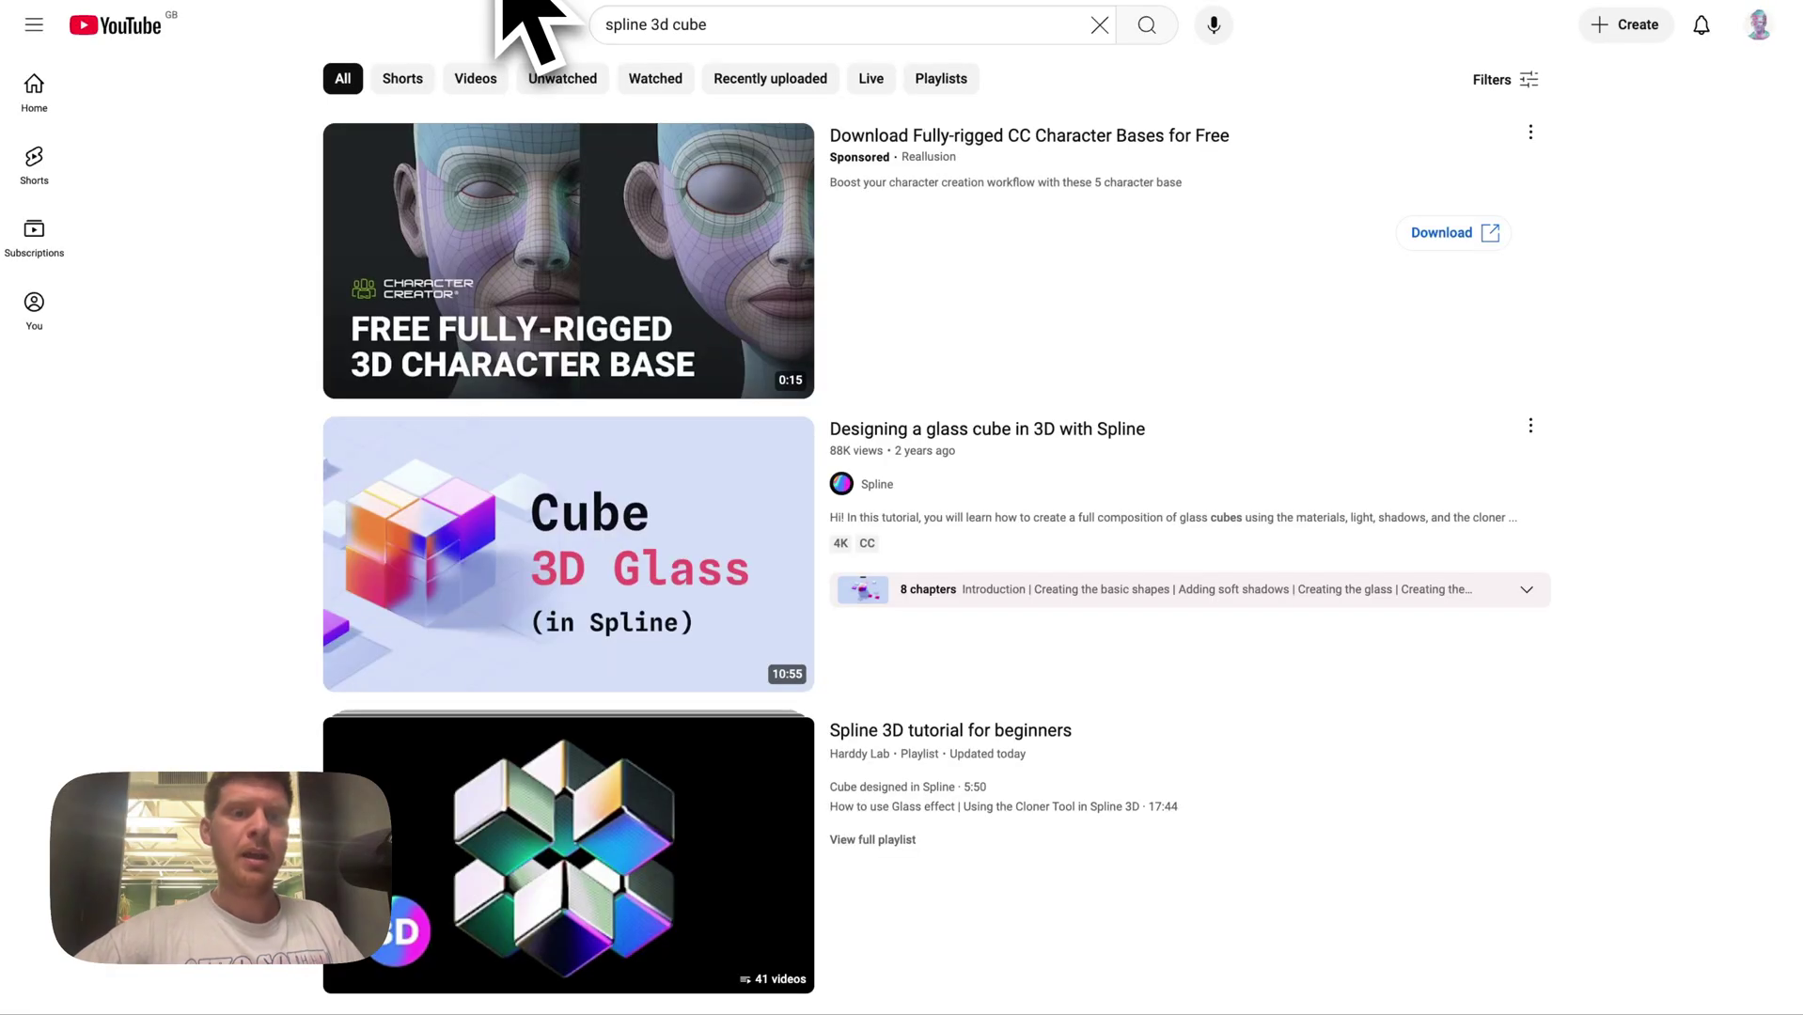
pyautogui.moveTo(642, 291)
pyautogui.scroll(-2, 642, 291)
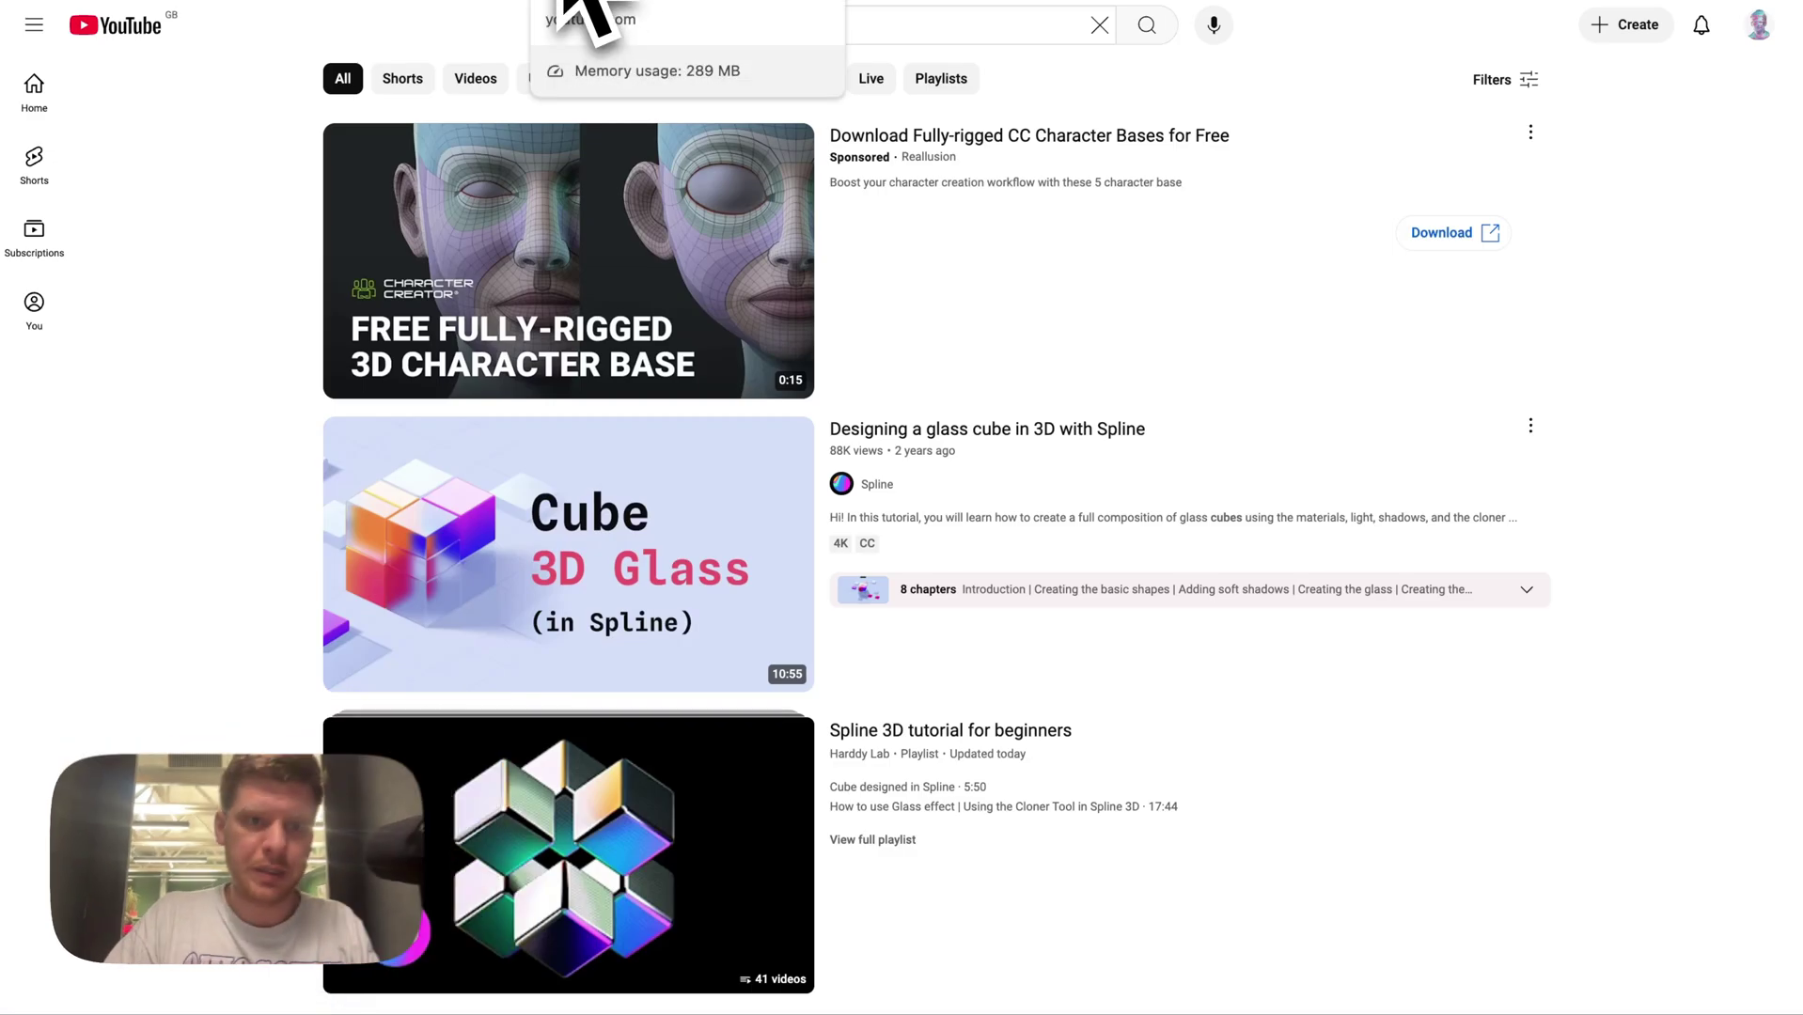
pyautogui.click(561, 2)
pyautogui.click(726, 2)
pyautogui.click(731, 2)
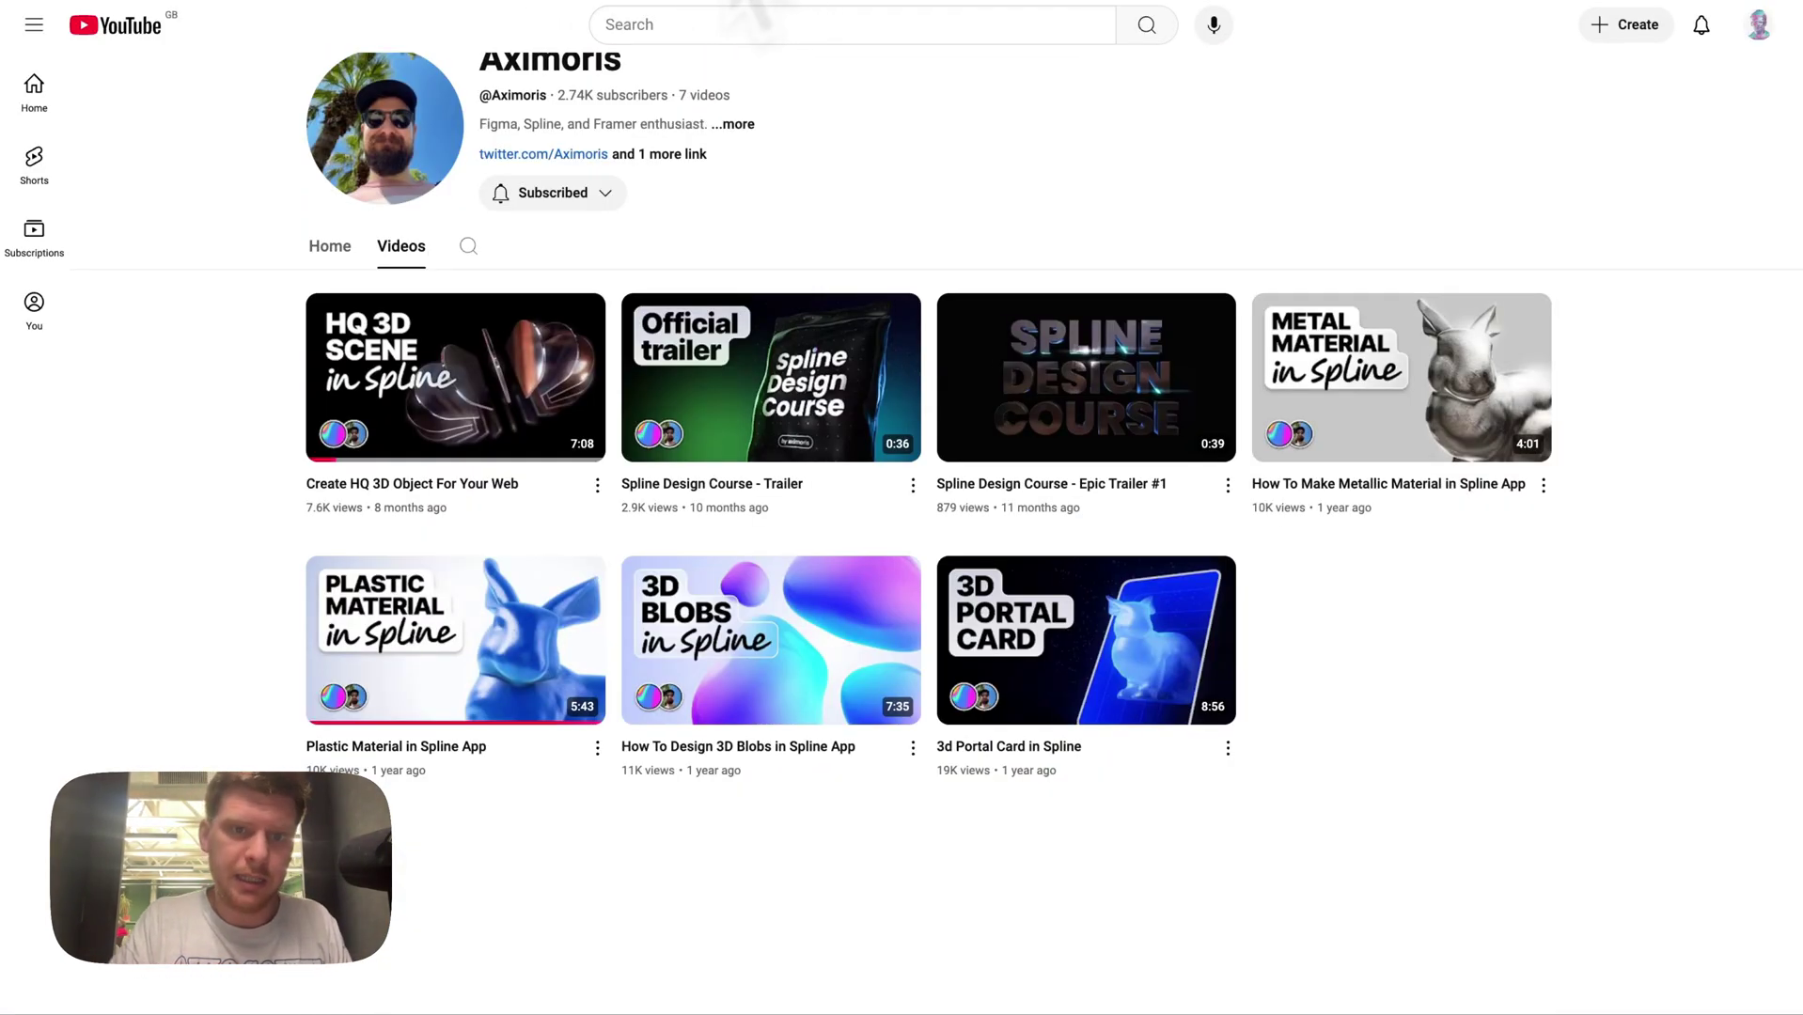
pyautogui.click(814, 2)
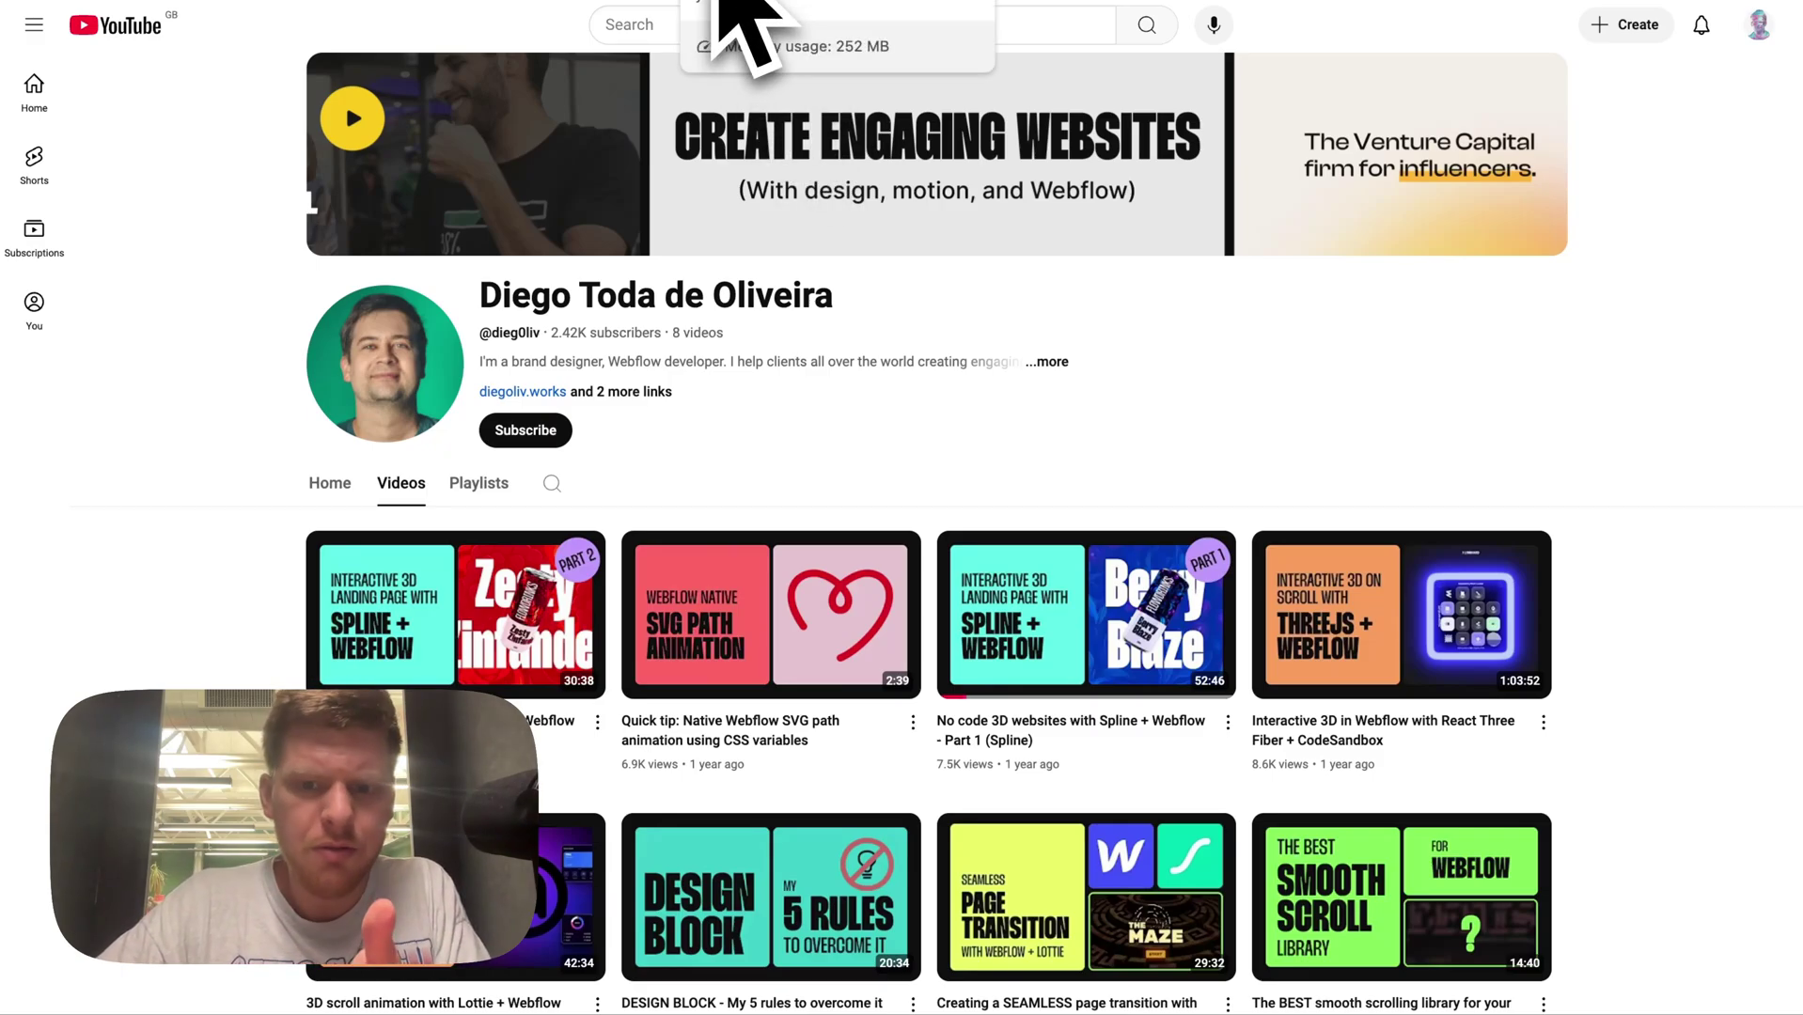
pyautogui.click(714, 2)
pyautogui.click(776, 2)
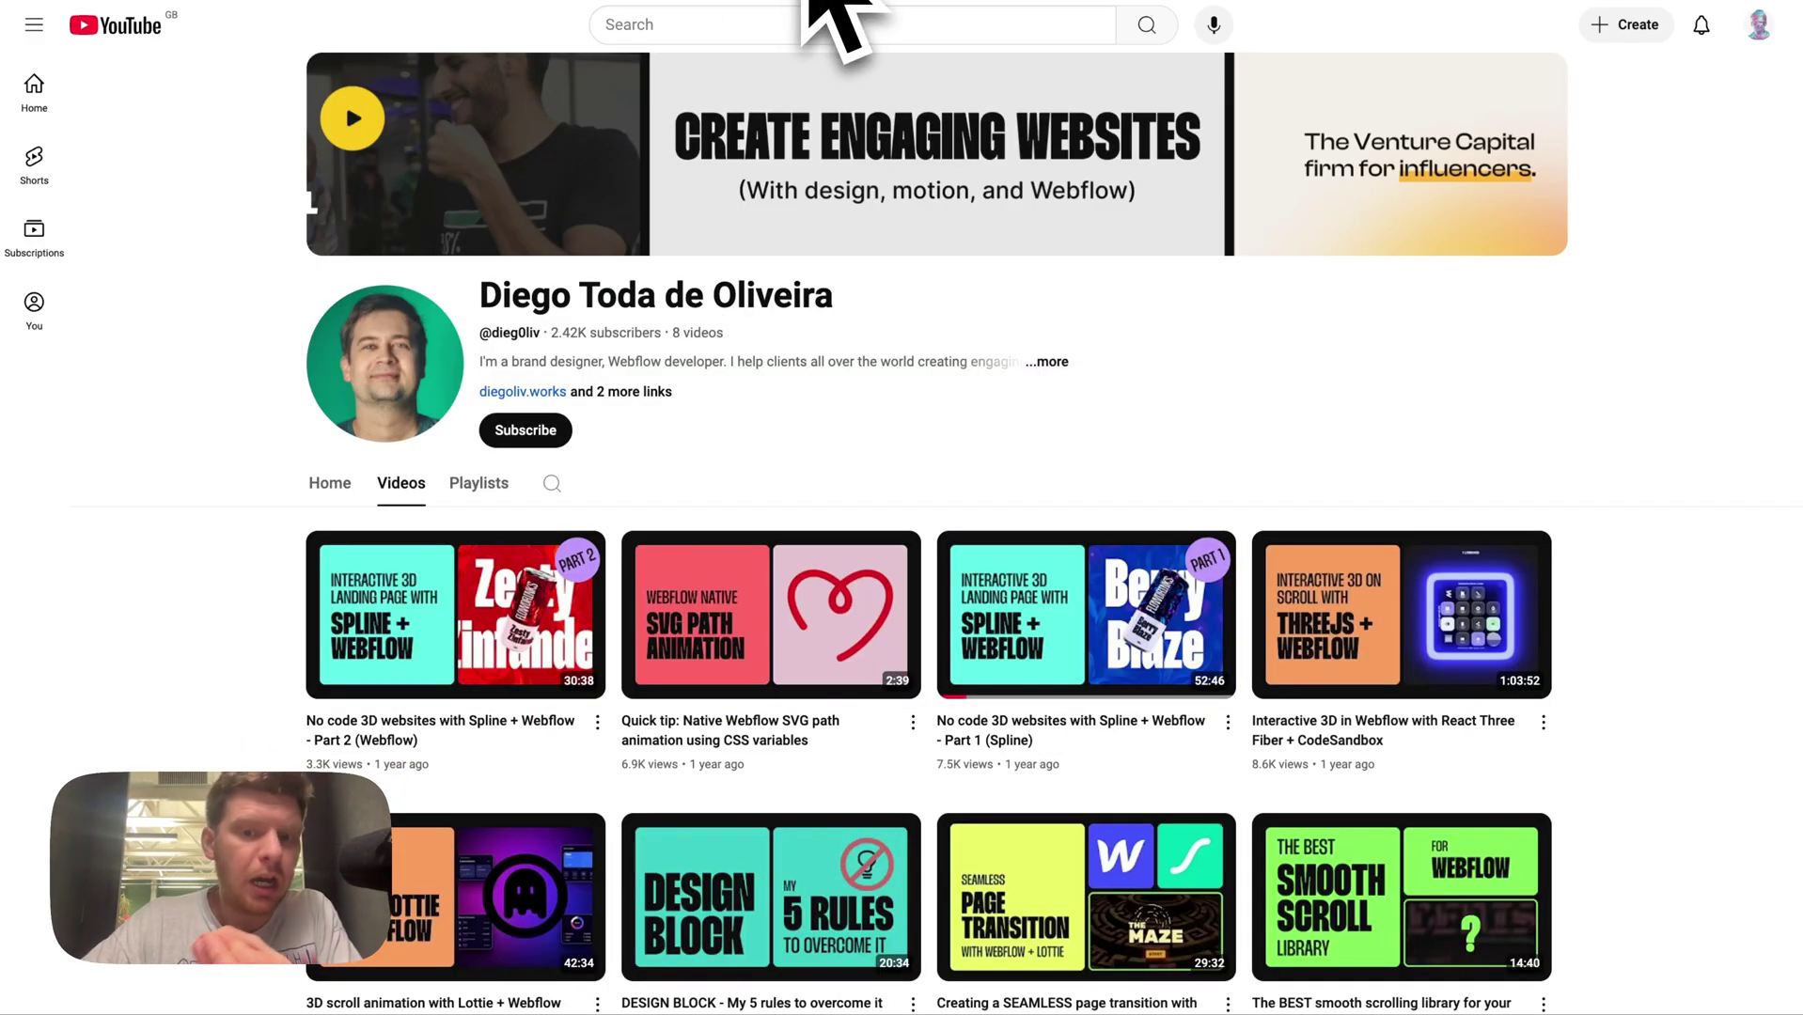
# - Look over the Digital pass scene and its comments in the Spline community, and browse the portfolio-links channel of the Spline Discord server
pyautogui.click(879, 3)
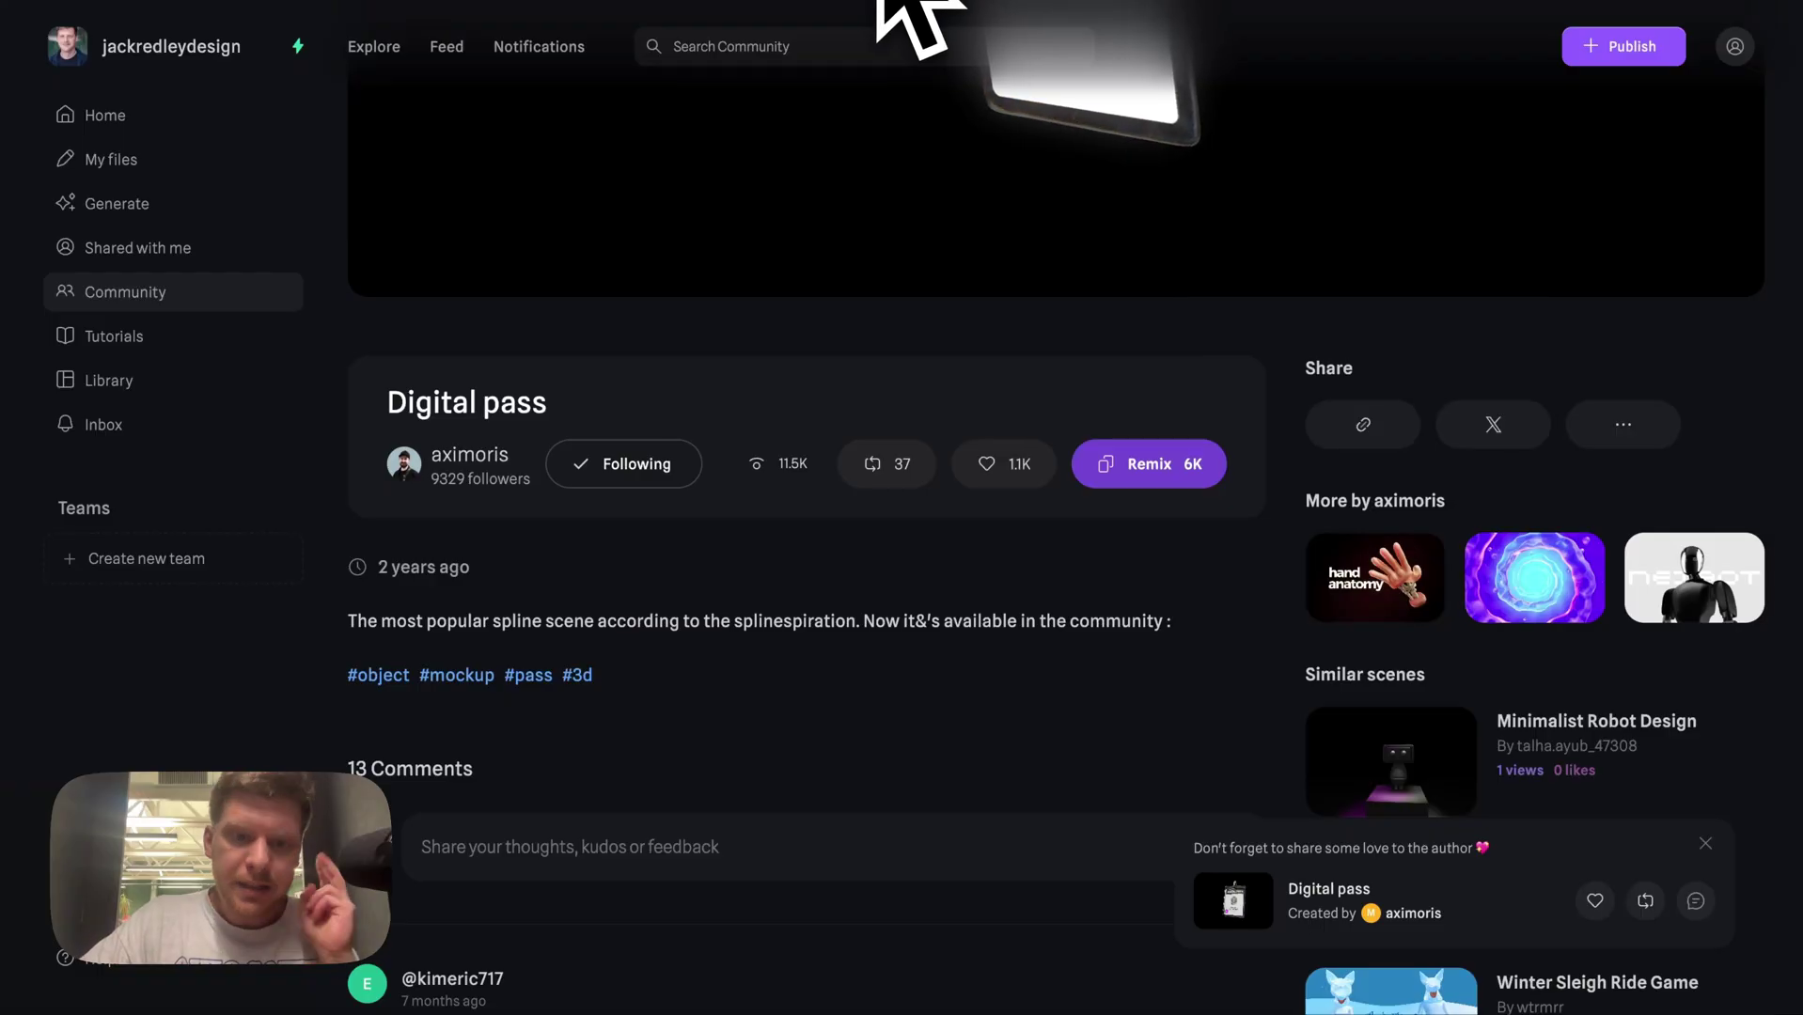
pyautogui.scroll(5, 832, 103)
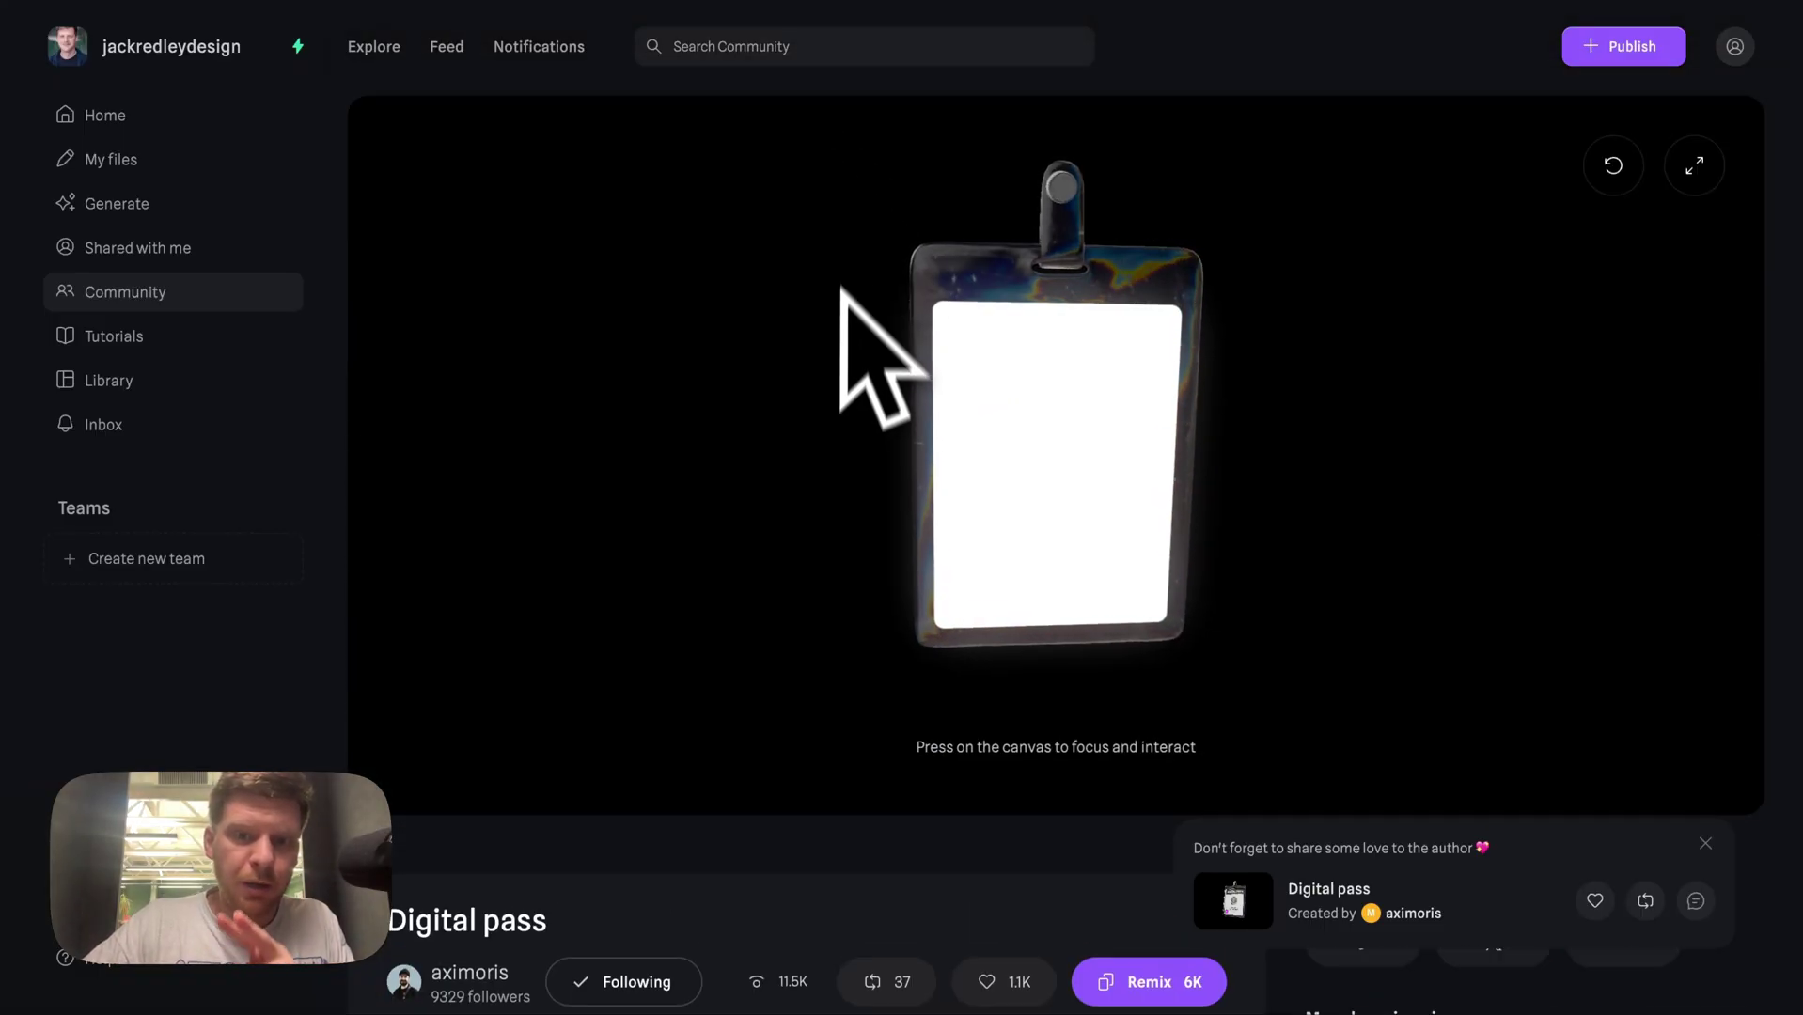
pyautogui.scroll(-5, 841, 310)
pyautogui.scroll(-8, 841, 357)
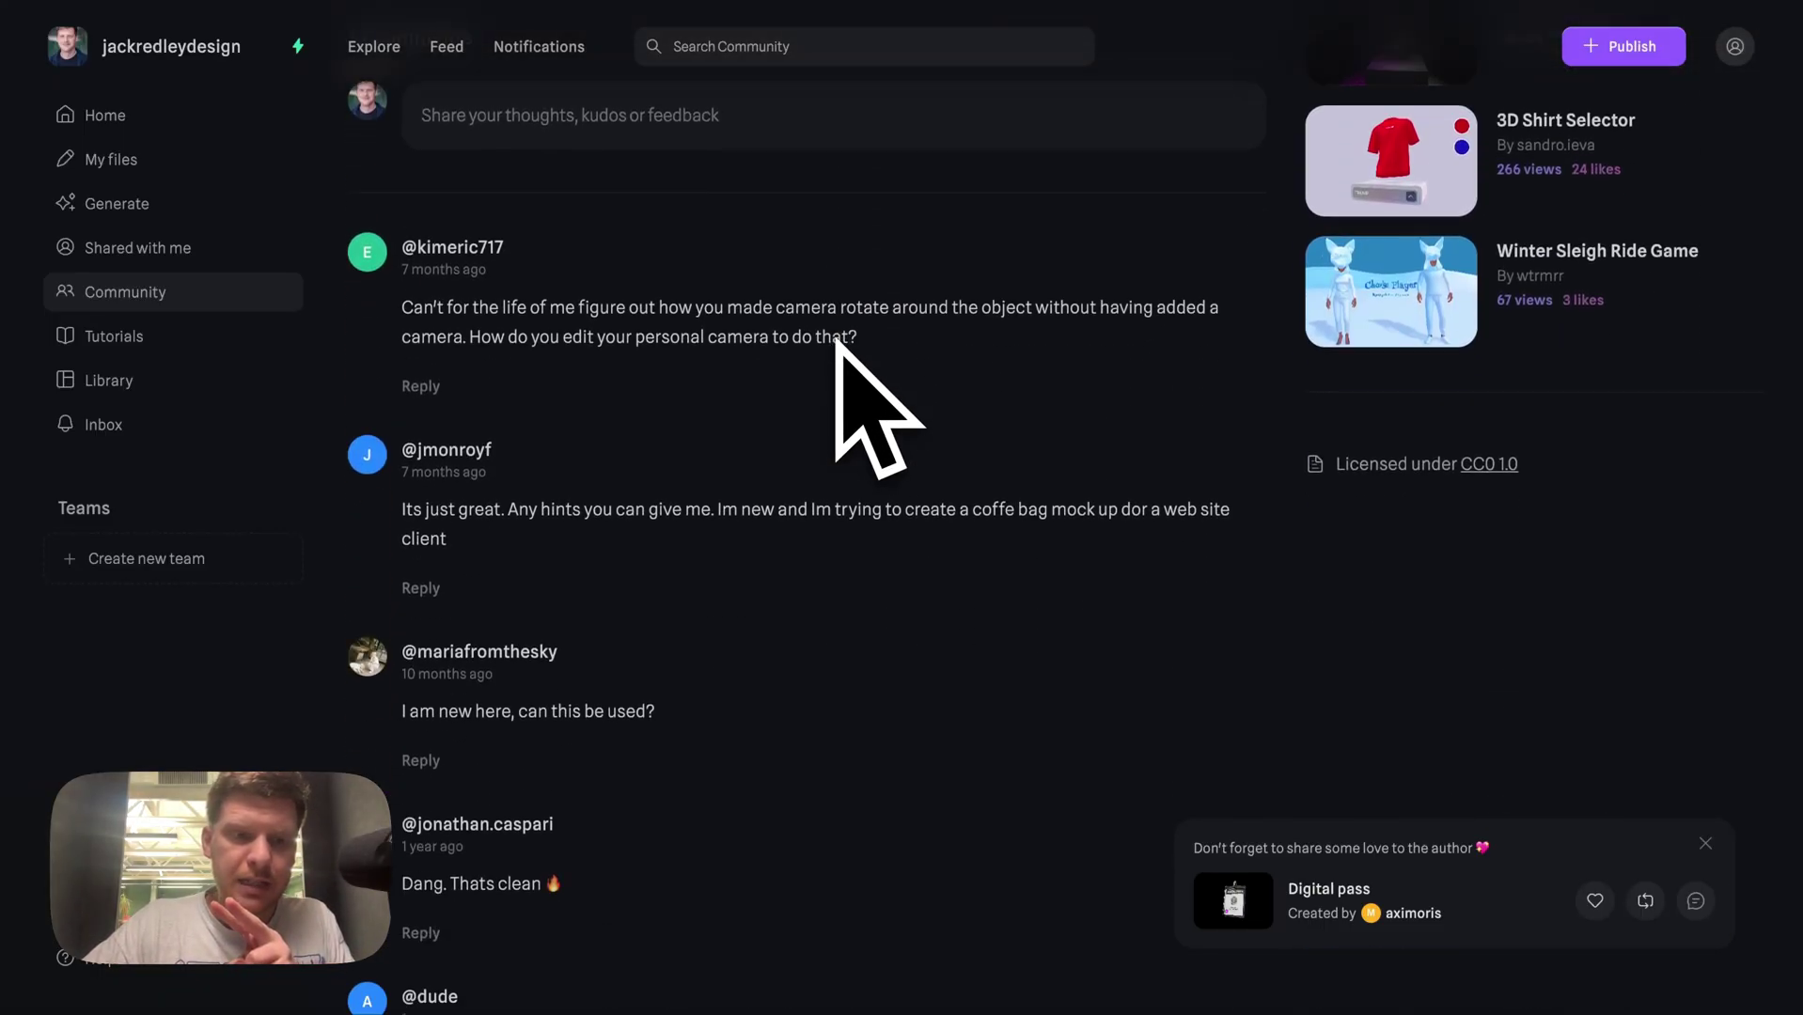
pyautogui.click(130, 292)
pyautogui.scroll(-15, 596, 338)
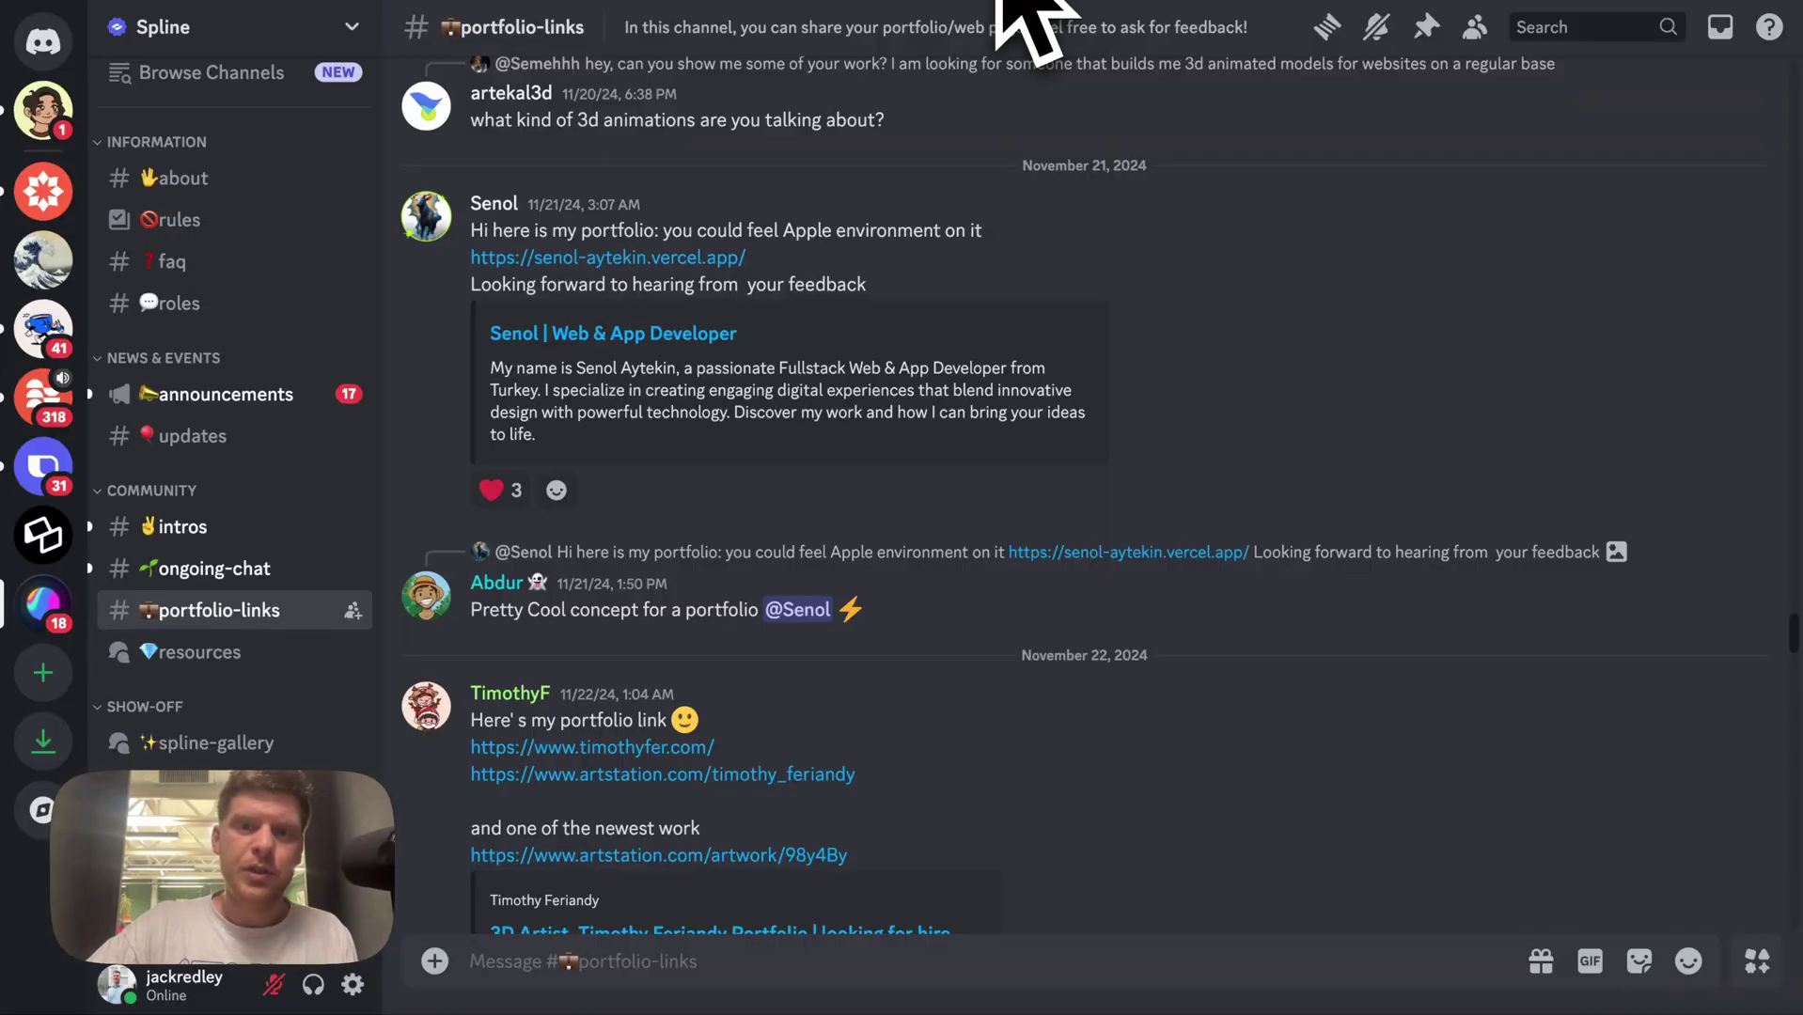
pyautogui.scroll(-10, 926, 245)
pyautogui.scroll(8, 890, 296)
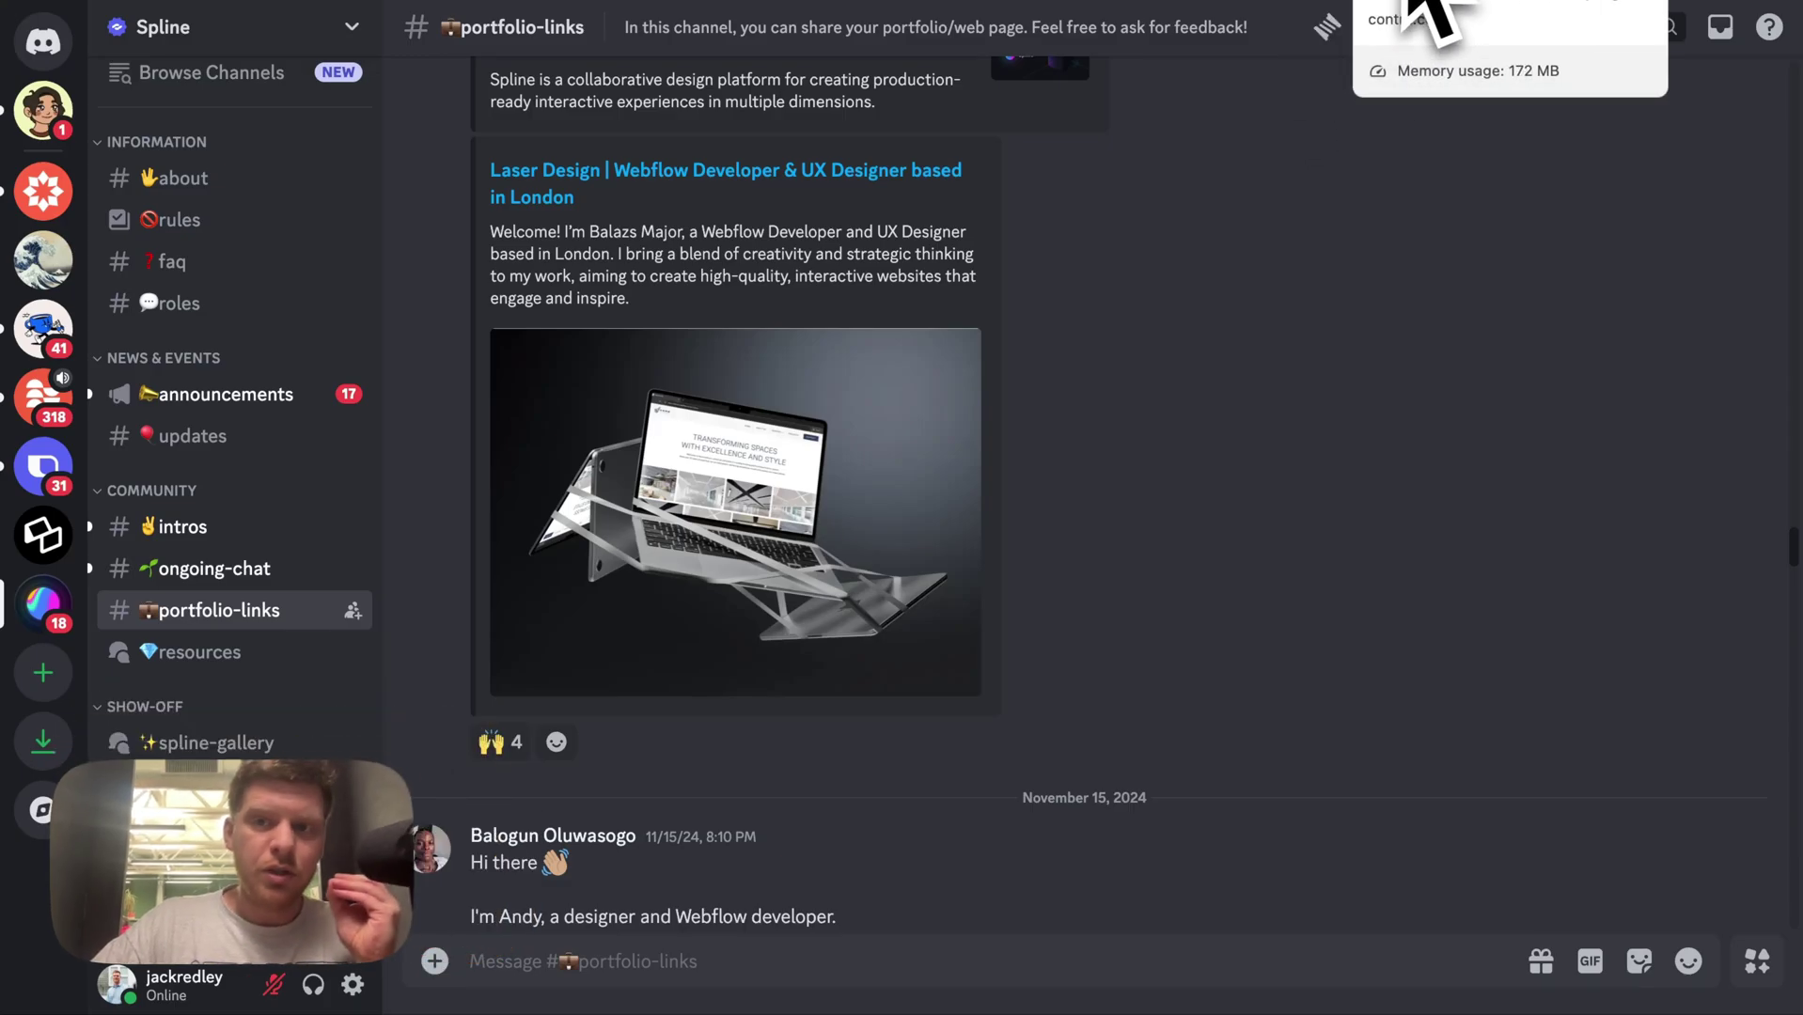
# - View the online shop website and the Google results for boss headphones, and switch to the Olive Oil Squeezy file in Spline
pyautogui.click(1410, 3)
pyautogui.click(1455, 3)
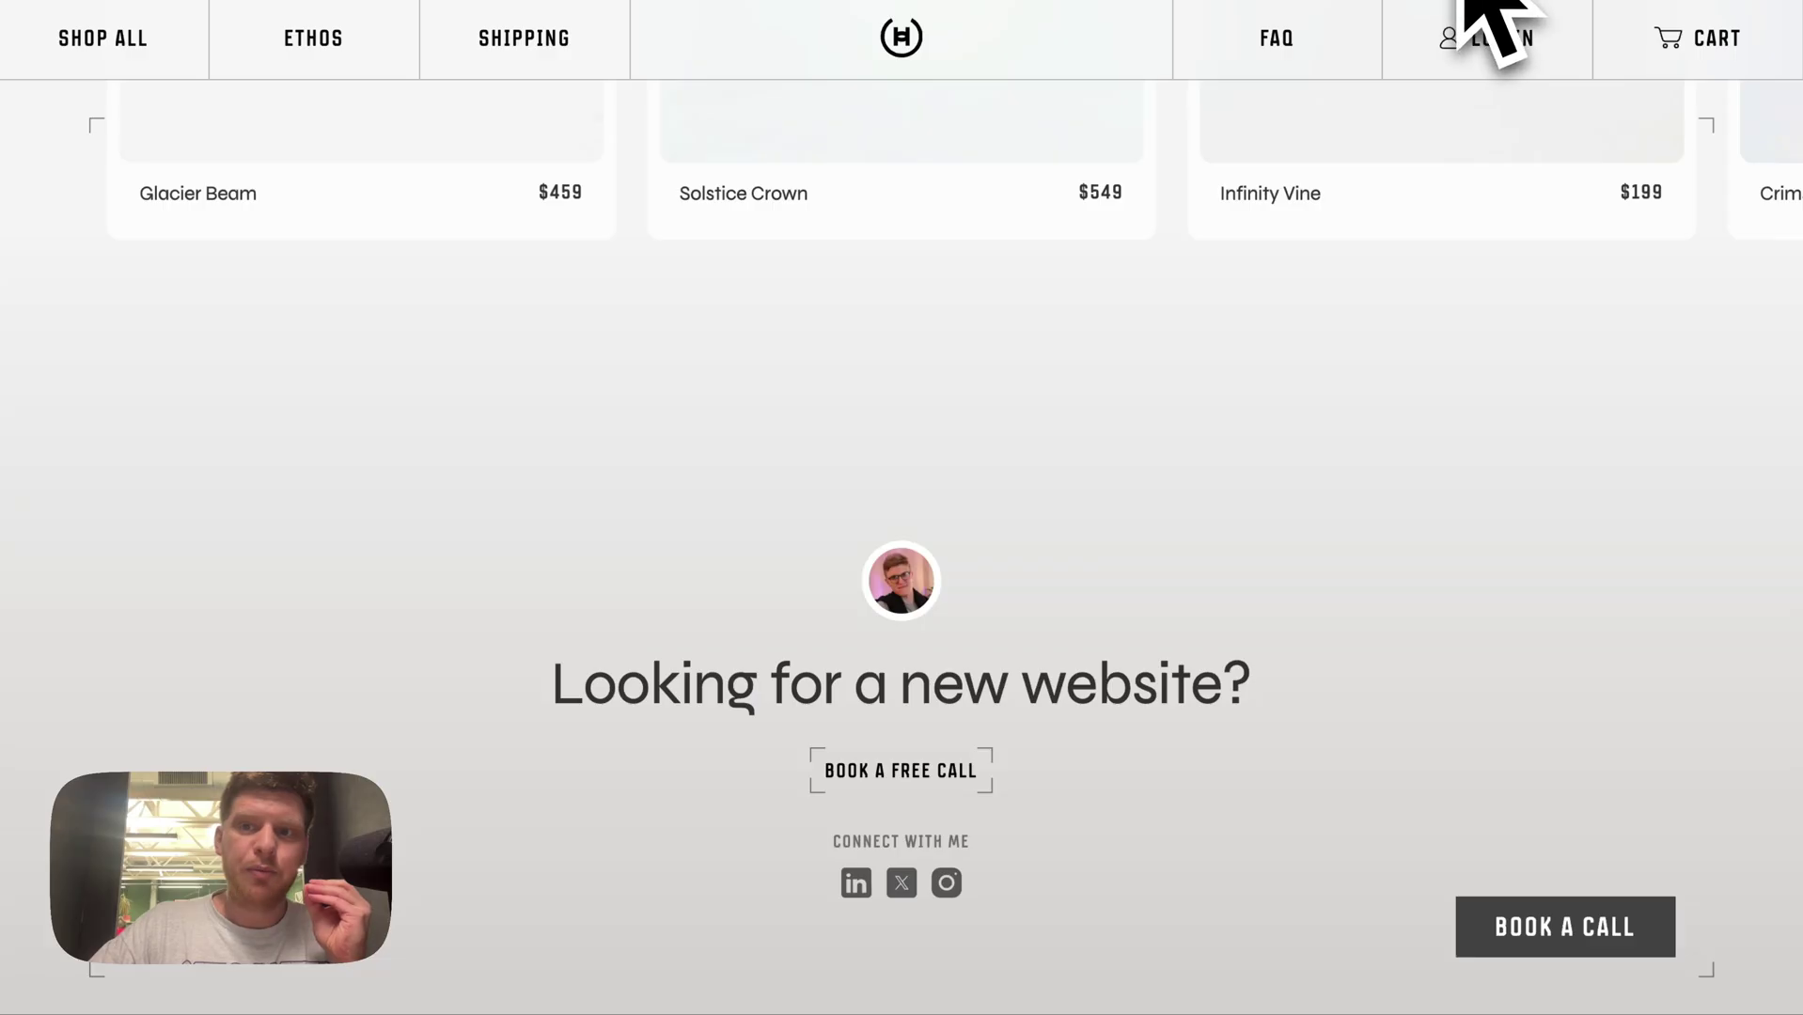
pyautogui.click(1588, 3)
pyautogui.scroll(-5, 571, 475)
pyautogui.scroll(5, 568, 469)
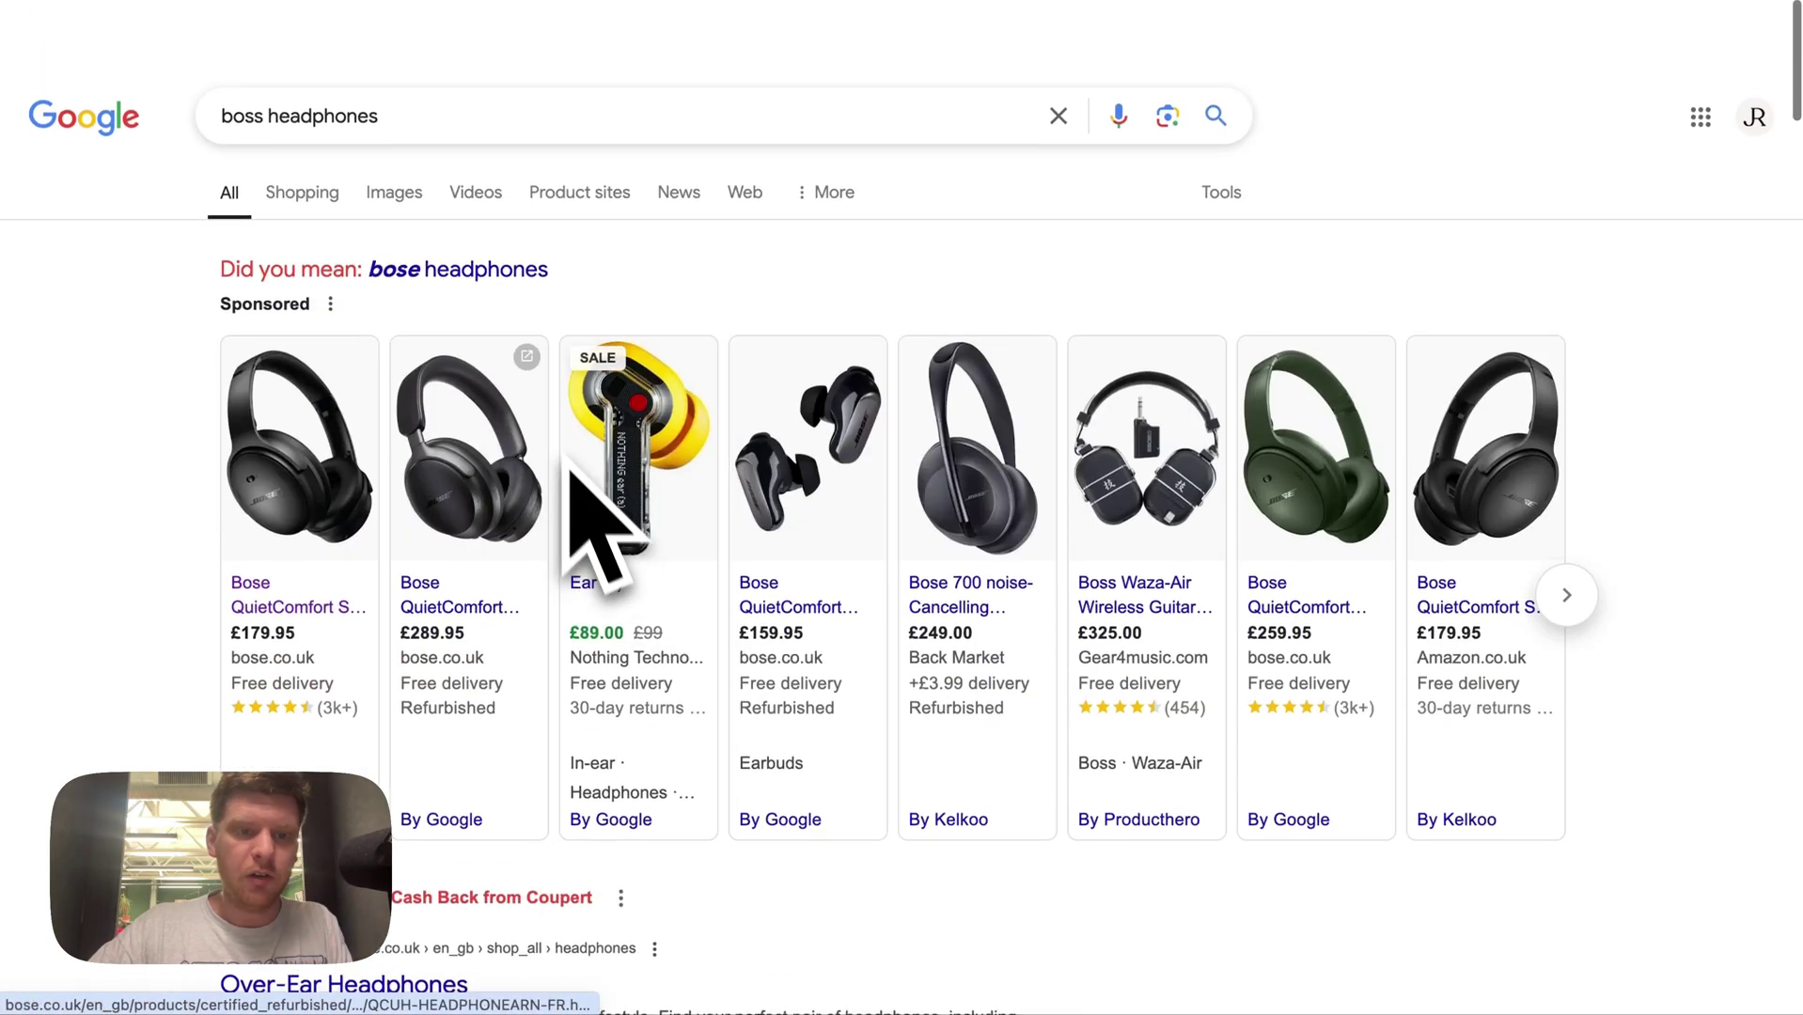
pyautogui.scroll(-1, 571, 475)
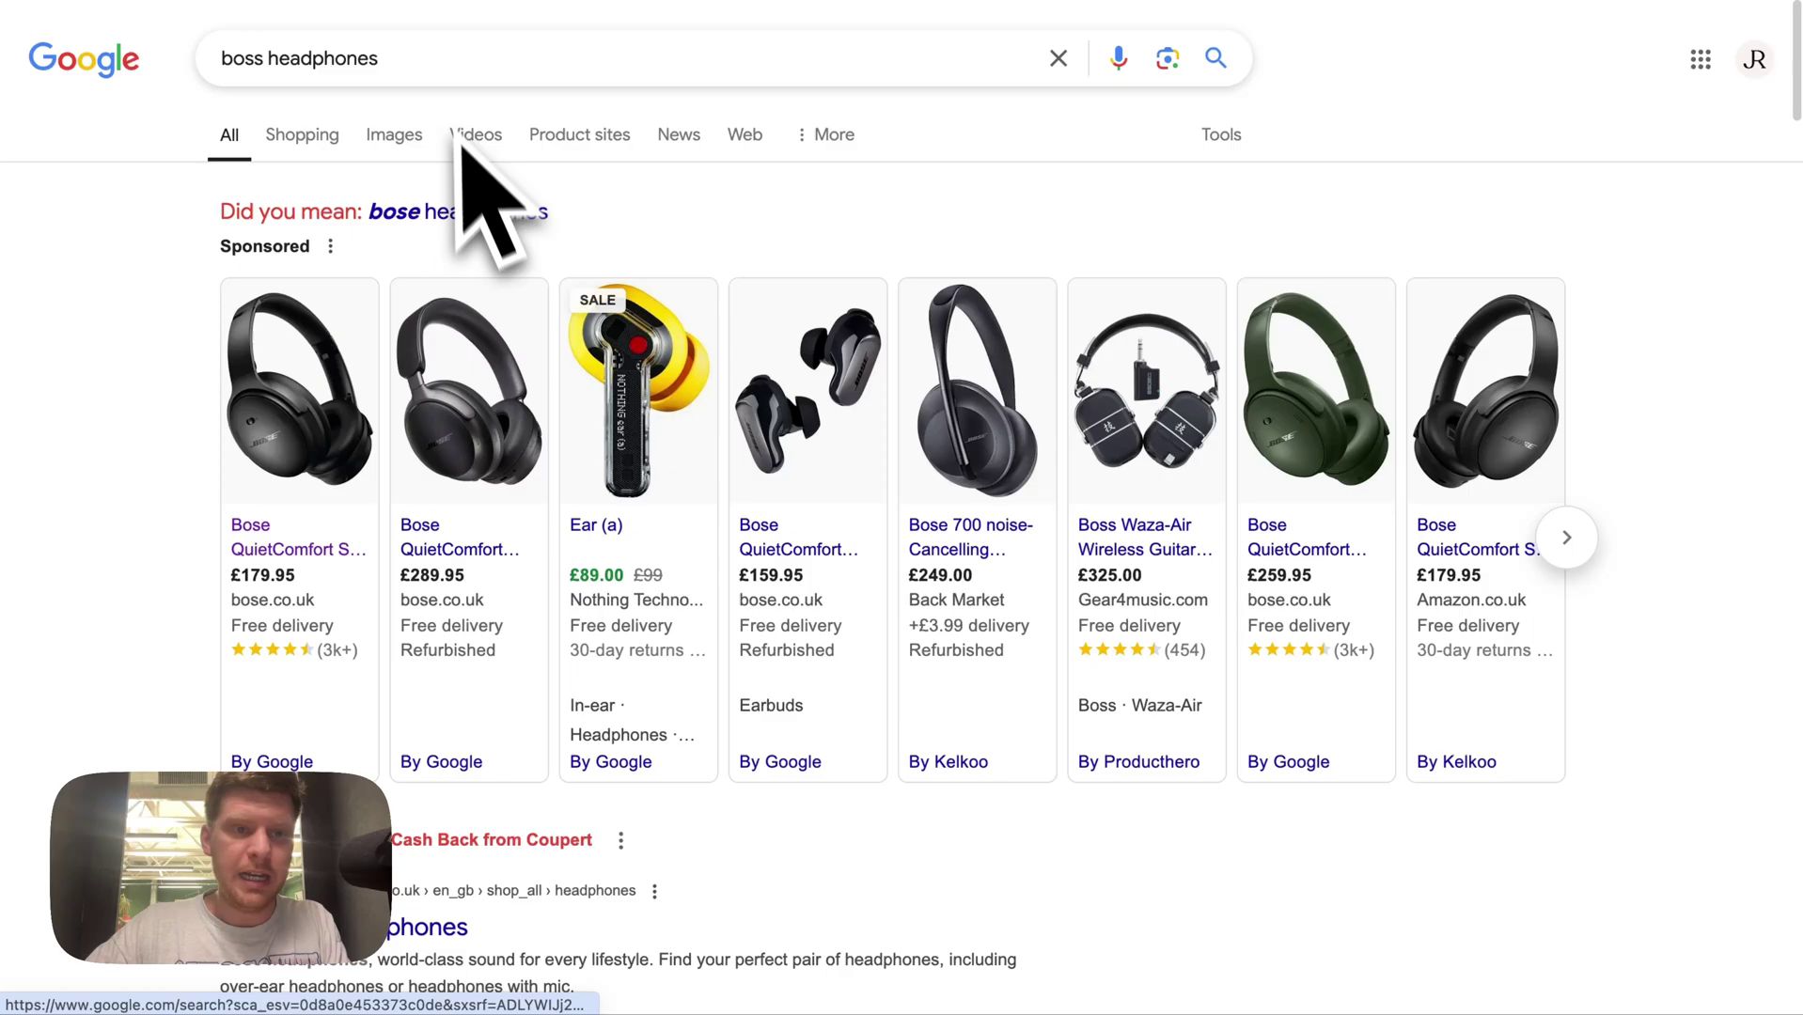
pyautogui.click(195, 2)
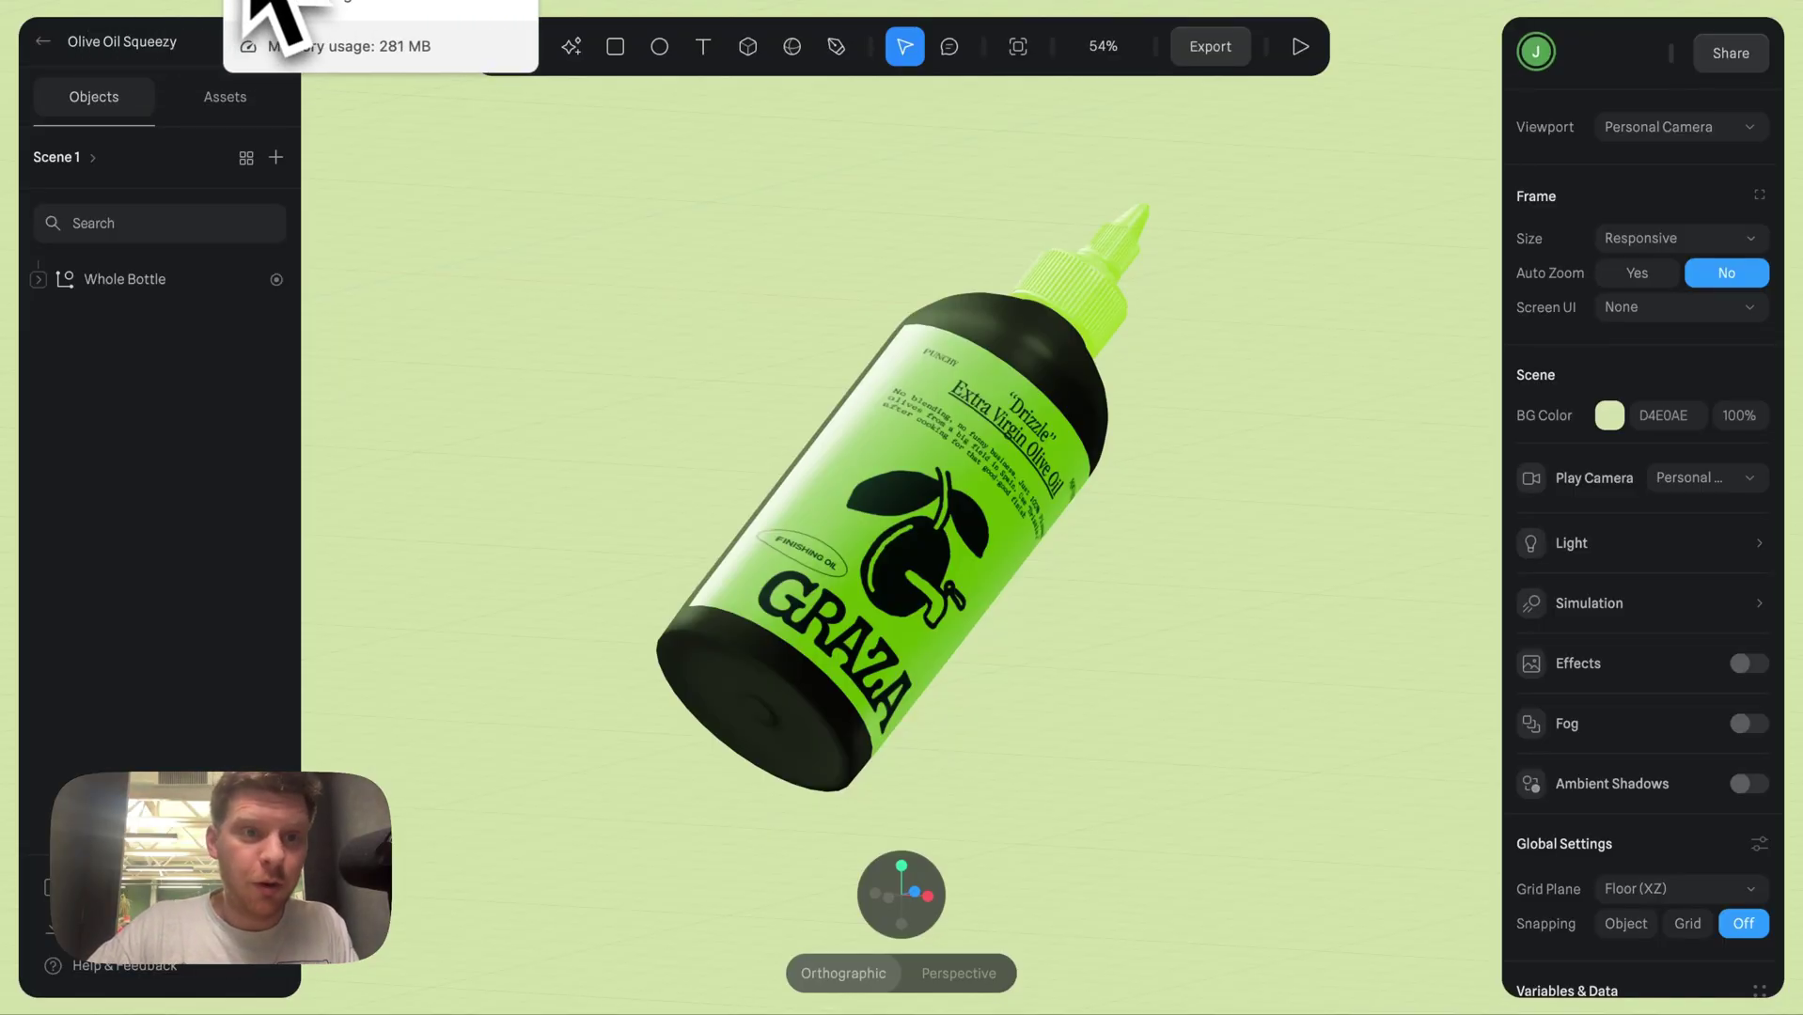
# - Switch to the Tivoli Audio file in Spline and examine the speaker model from its other side
pyautogui.click(270, 3)
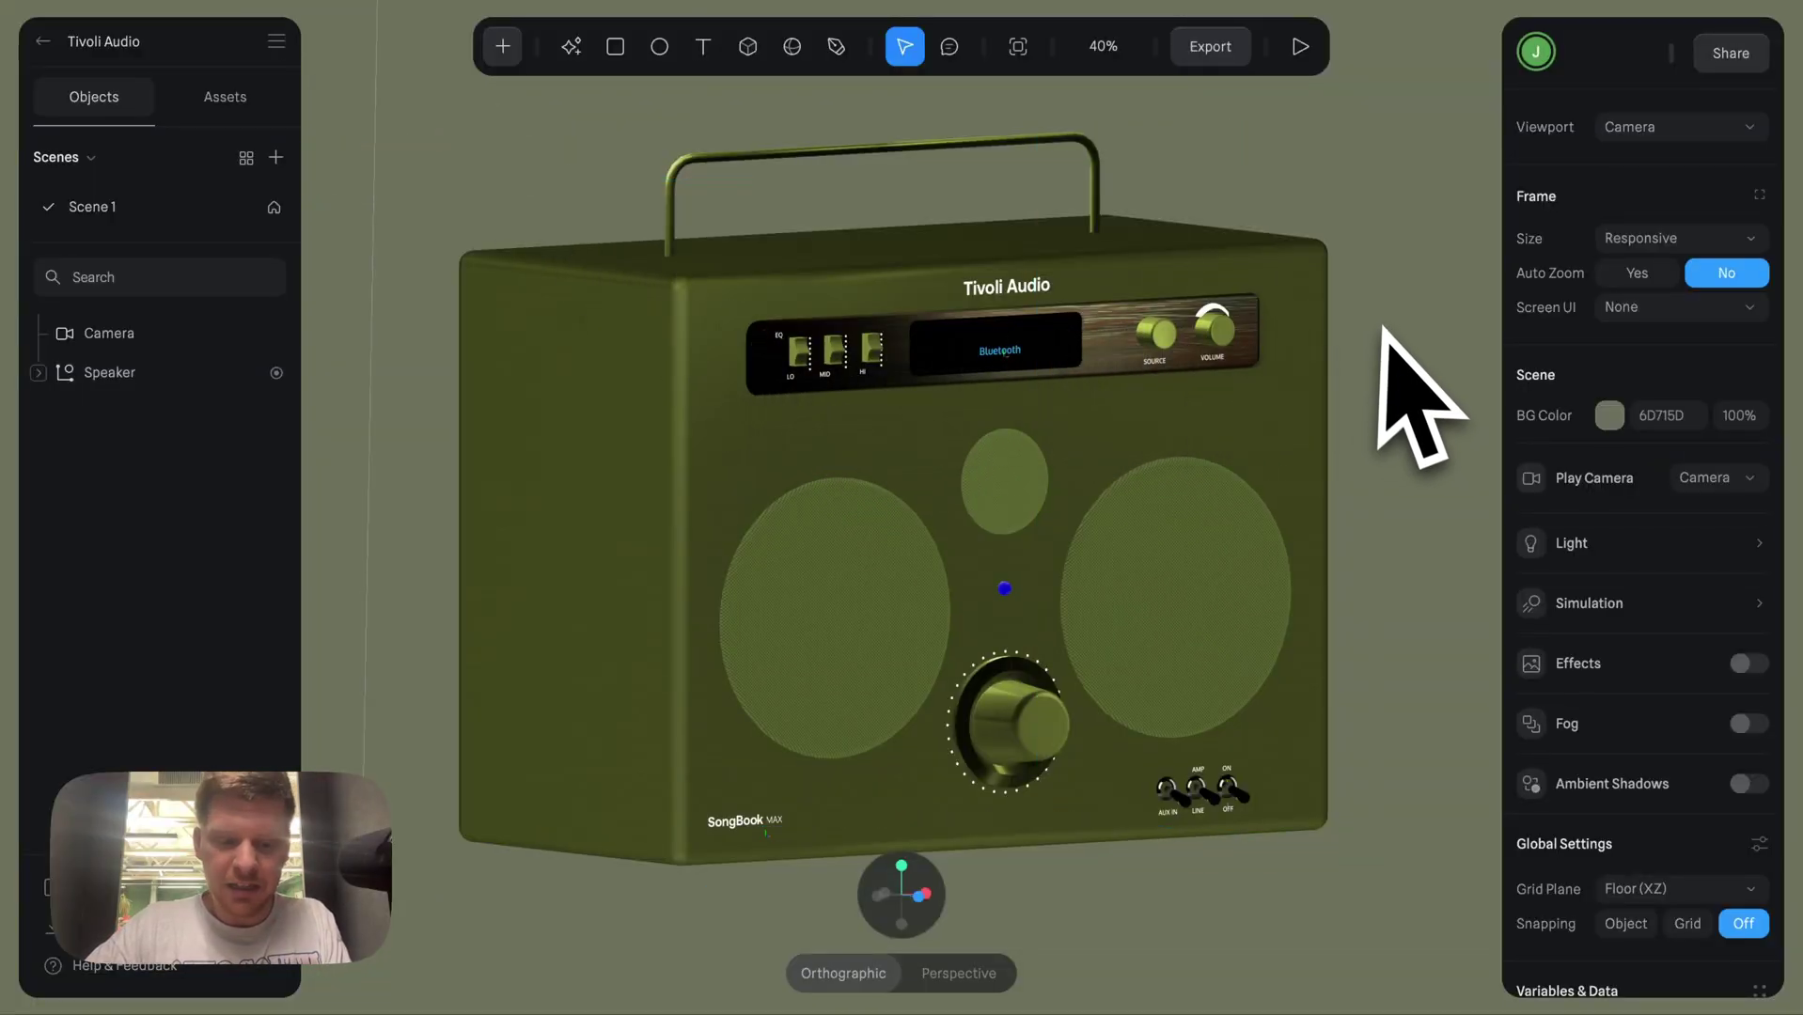
pyautogui.moveTo(1408, 394); pyautogui.dragTo(1288, 354)
pyautogui.click(933, 310)
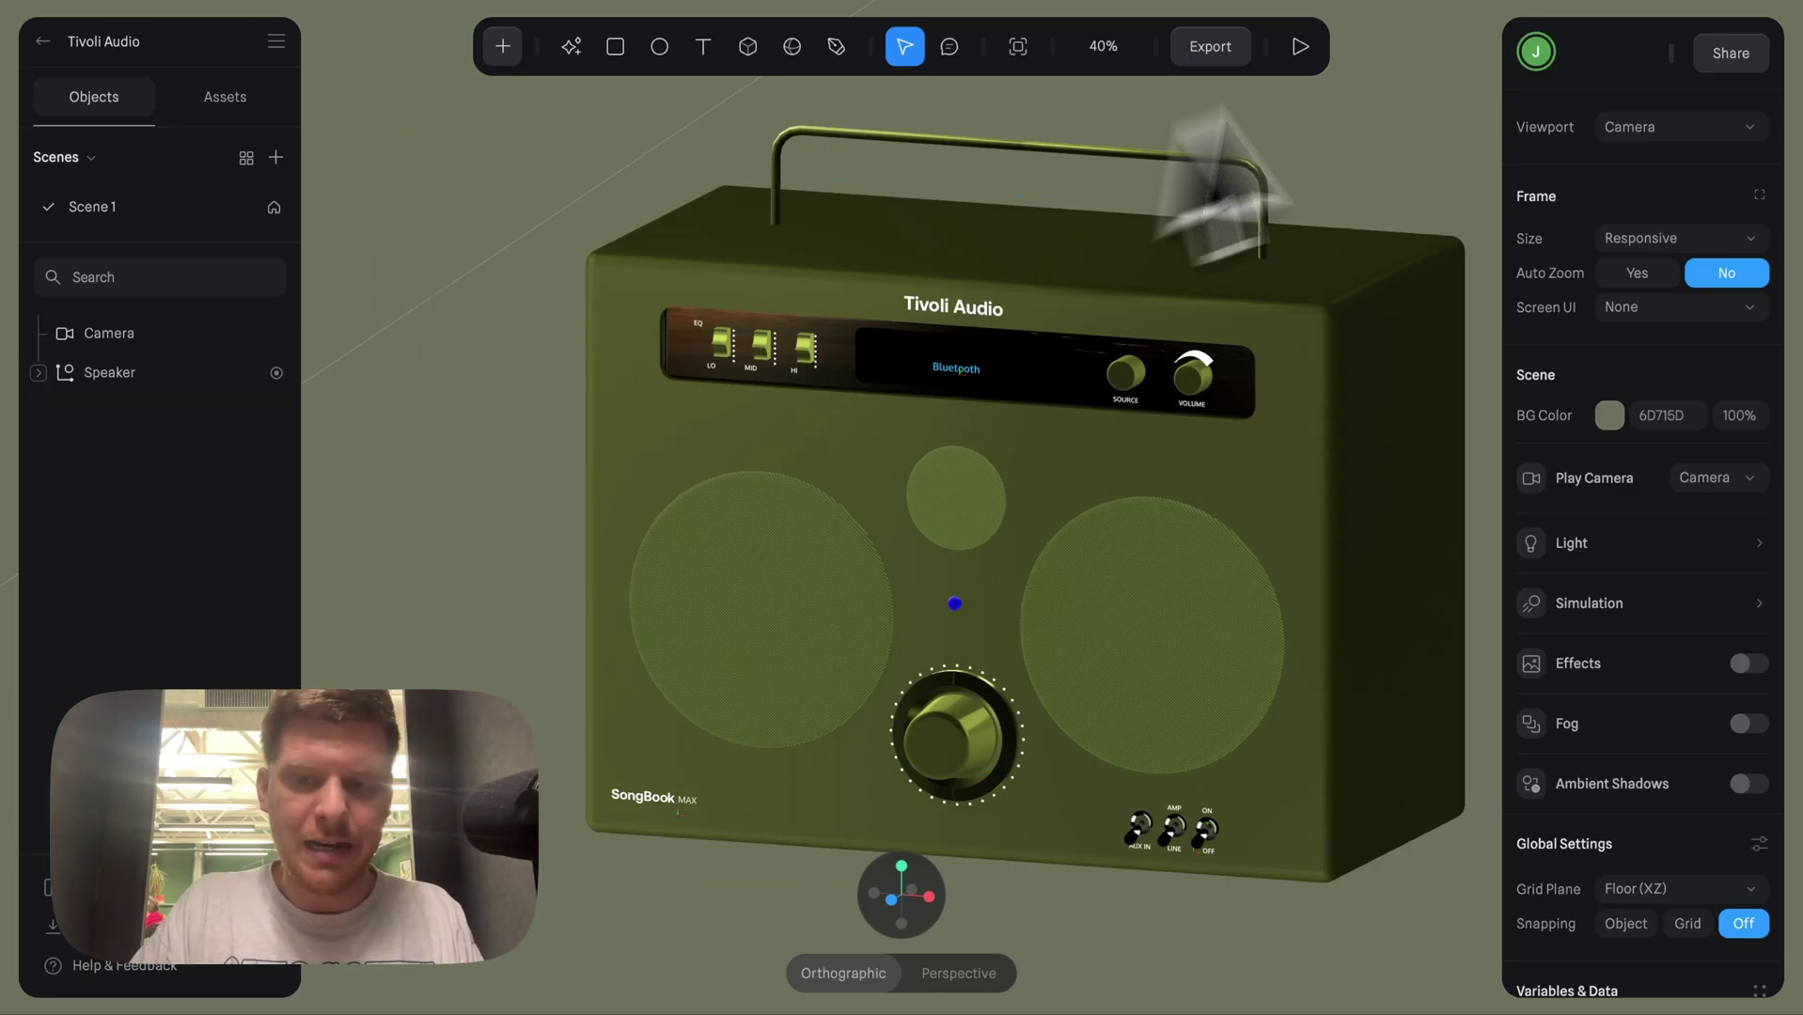
# - Open the SplineTime3D Substack home page in a new browser tab to view its Spline tutorial posts
pyautogui.press('super+t')
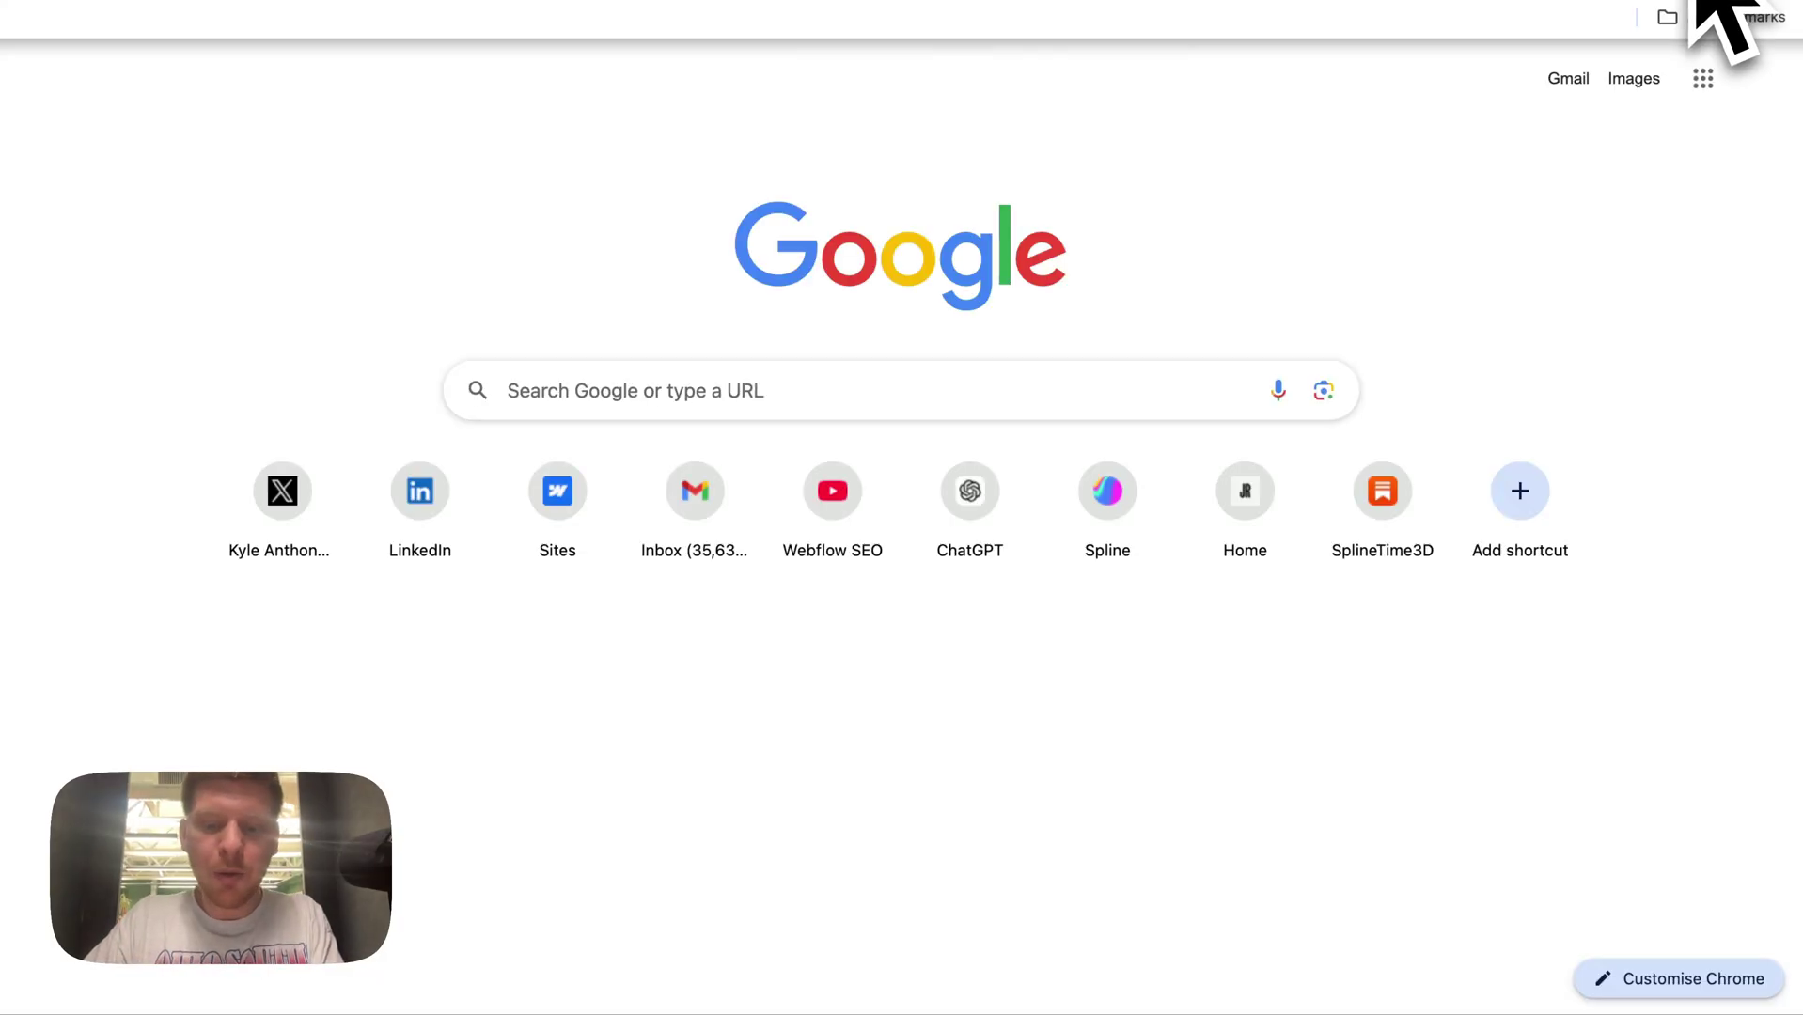
pyautogui.write('spline')
pyautogui.press('Escape')
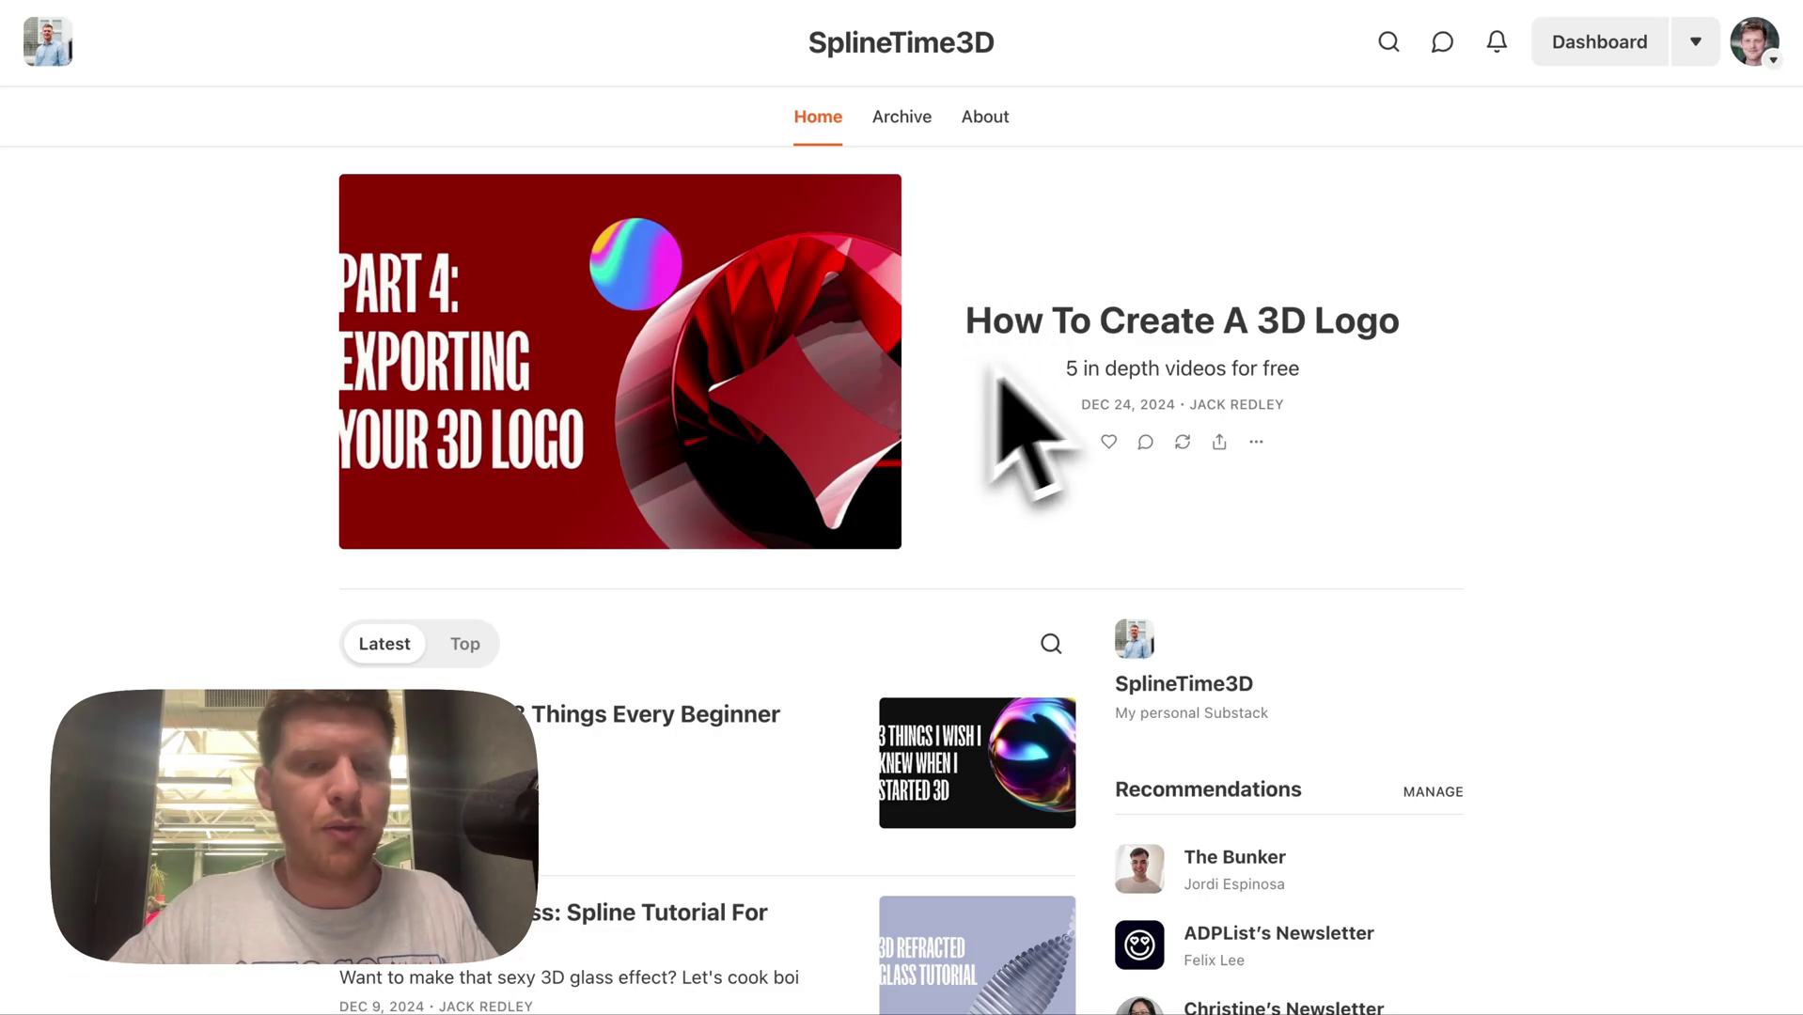
# - Browse the articles on the designer's personal website in a new browser tab and open the 3D Reflective Glass Spline tutorial for beginners
pyautogui.click(1678, 0)
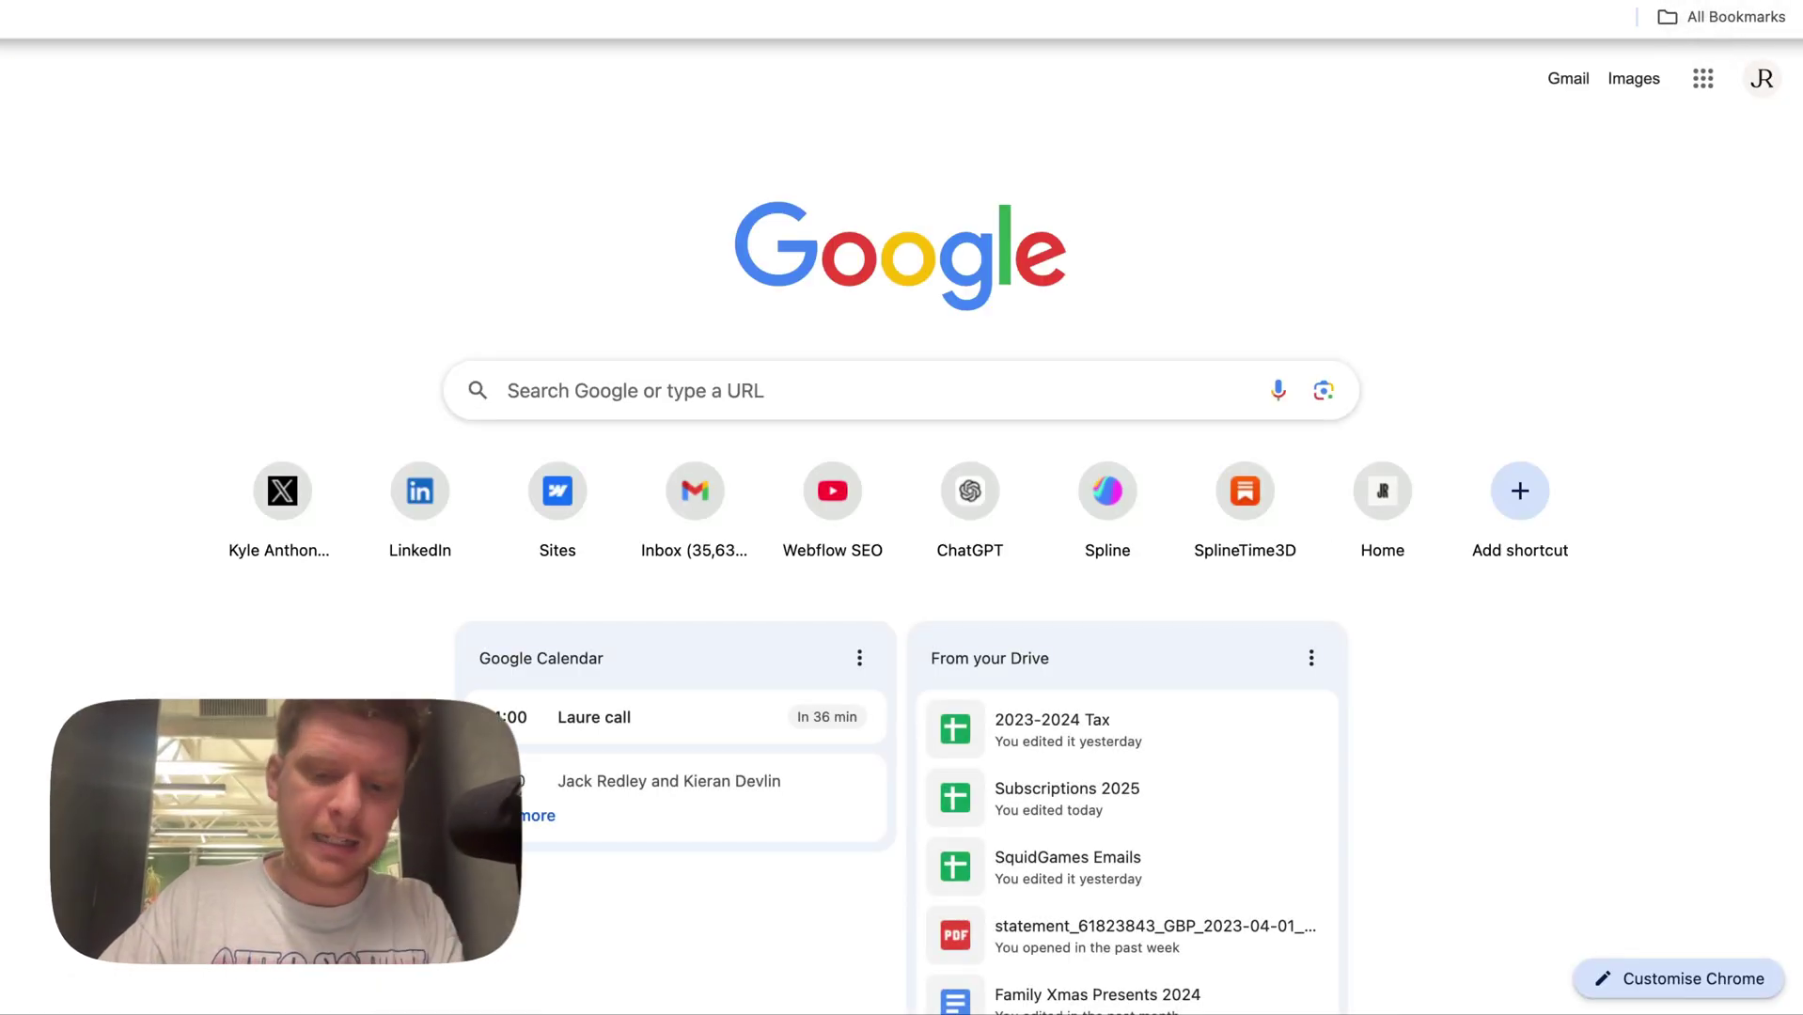
pyautogui.write('jackredley.design./')
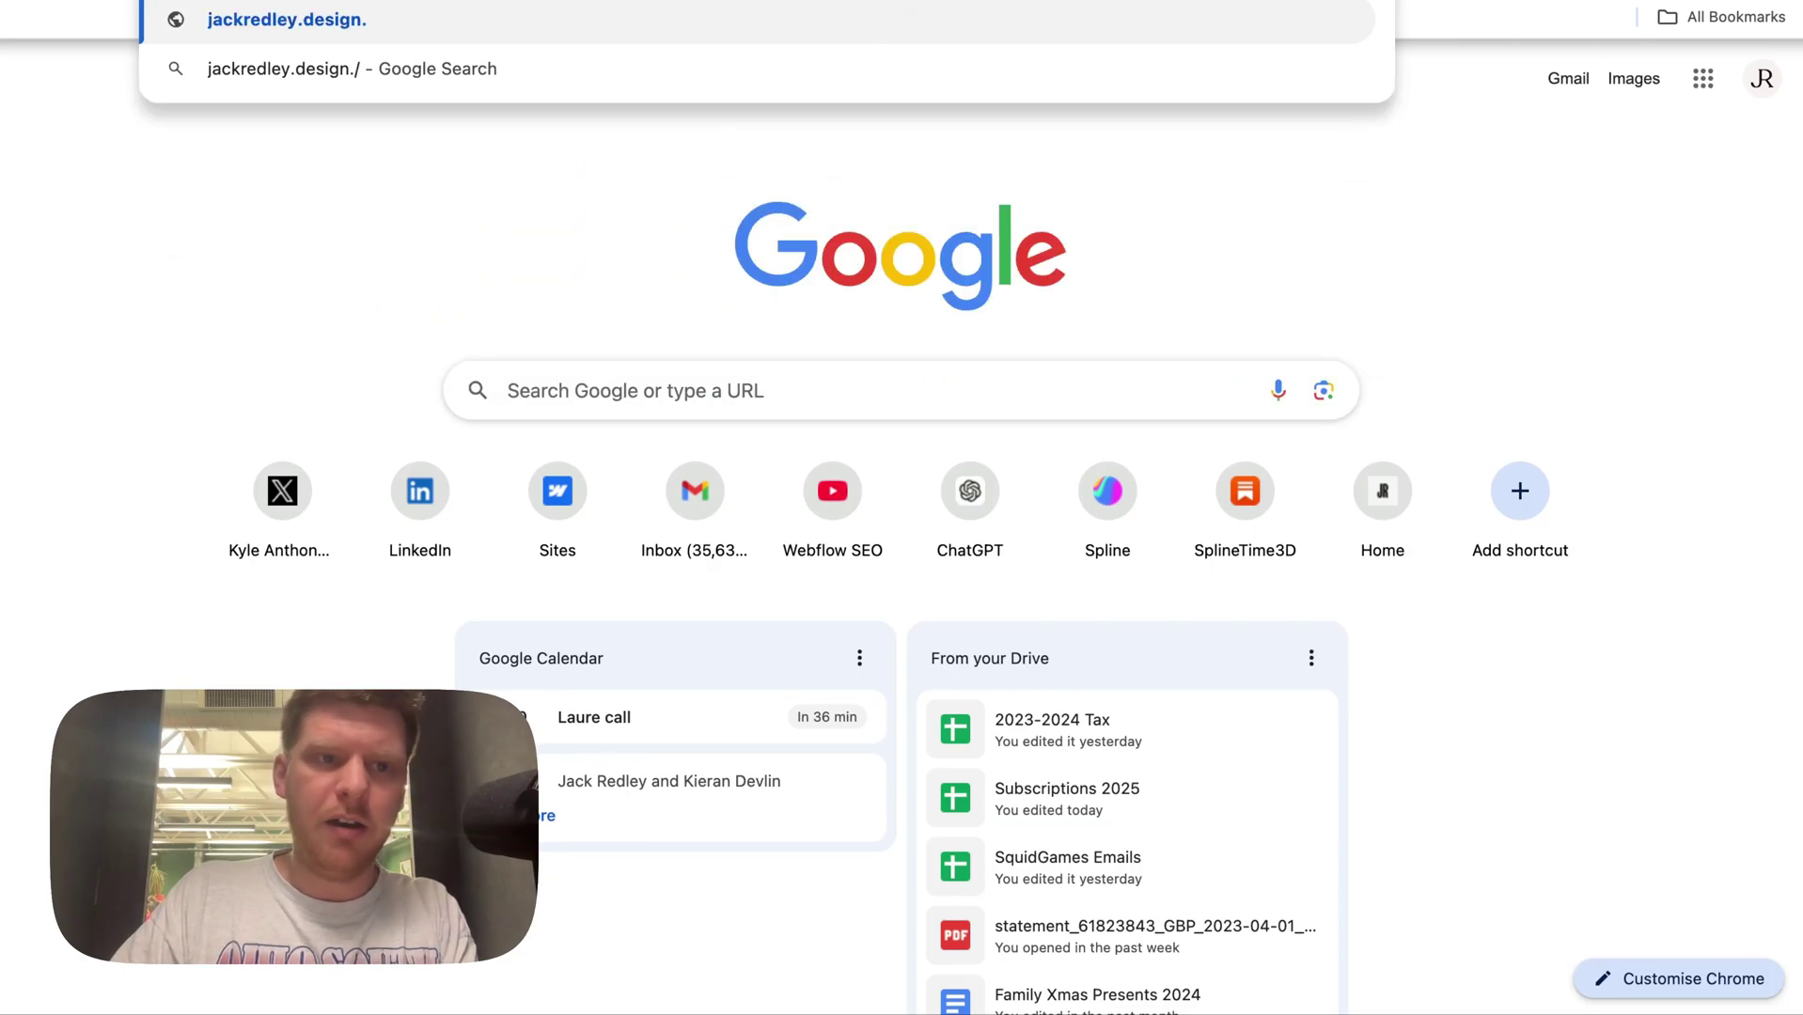
pyautogui.press('Down')
pyautogui.press('Return')
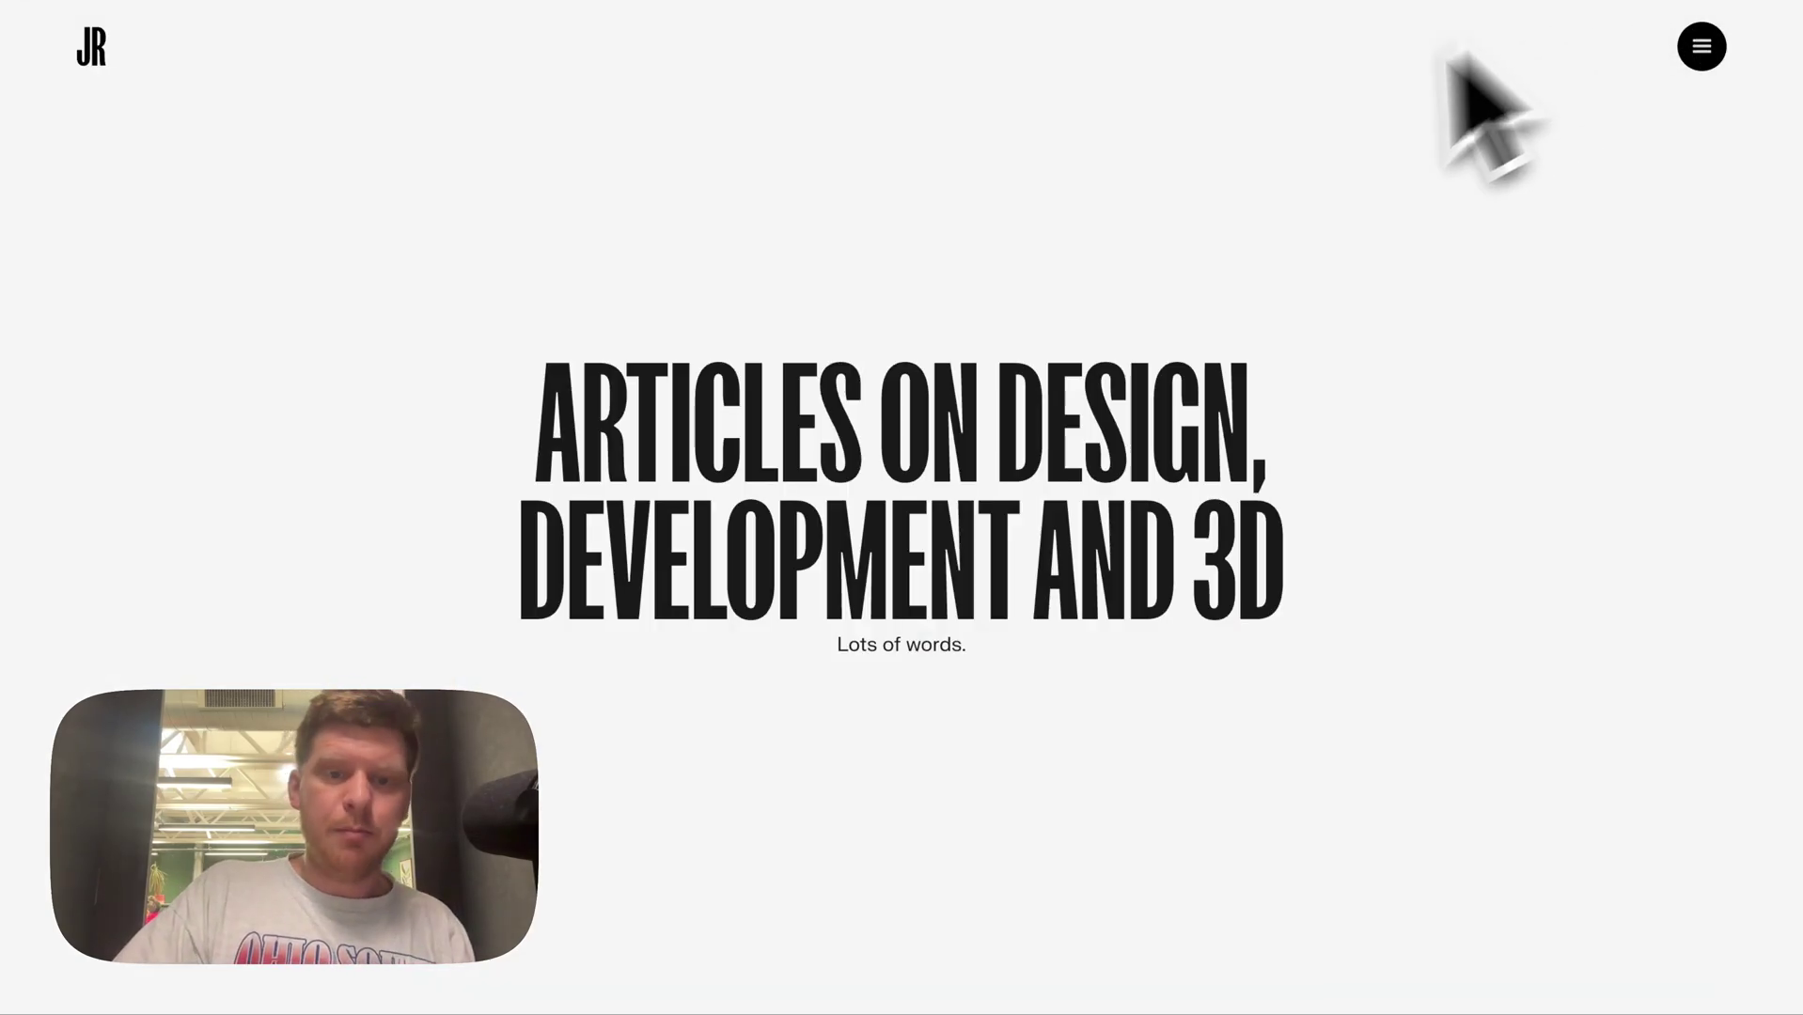
pyautogui.scroll(-10, 1212, 376)
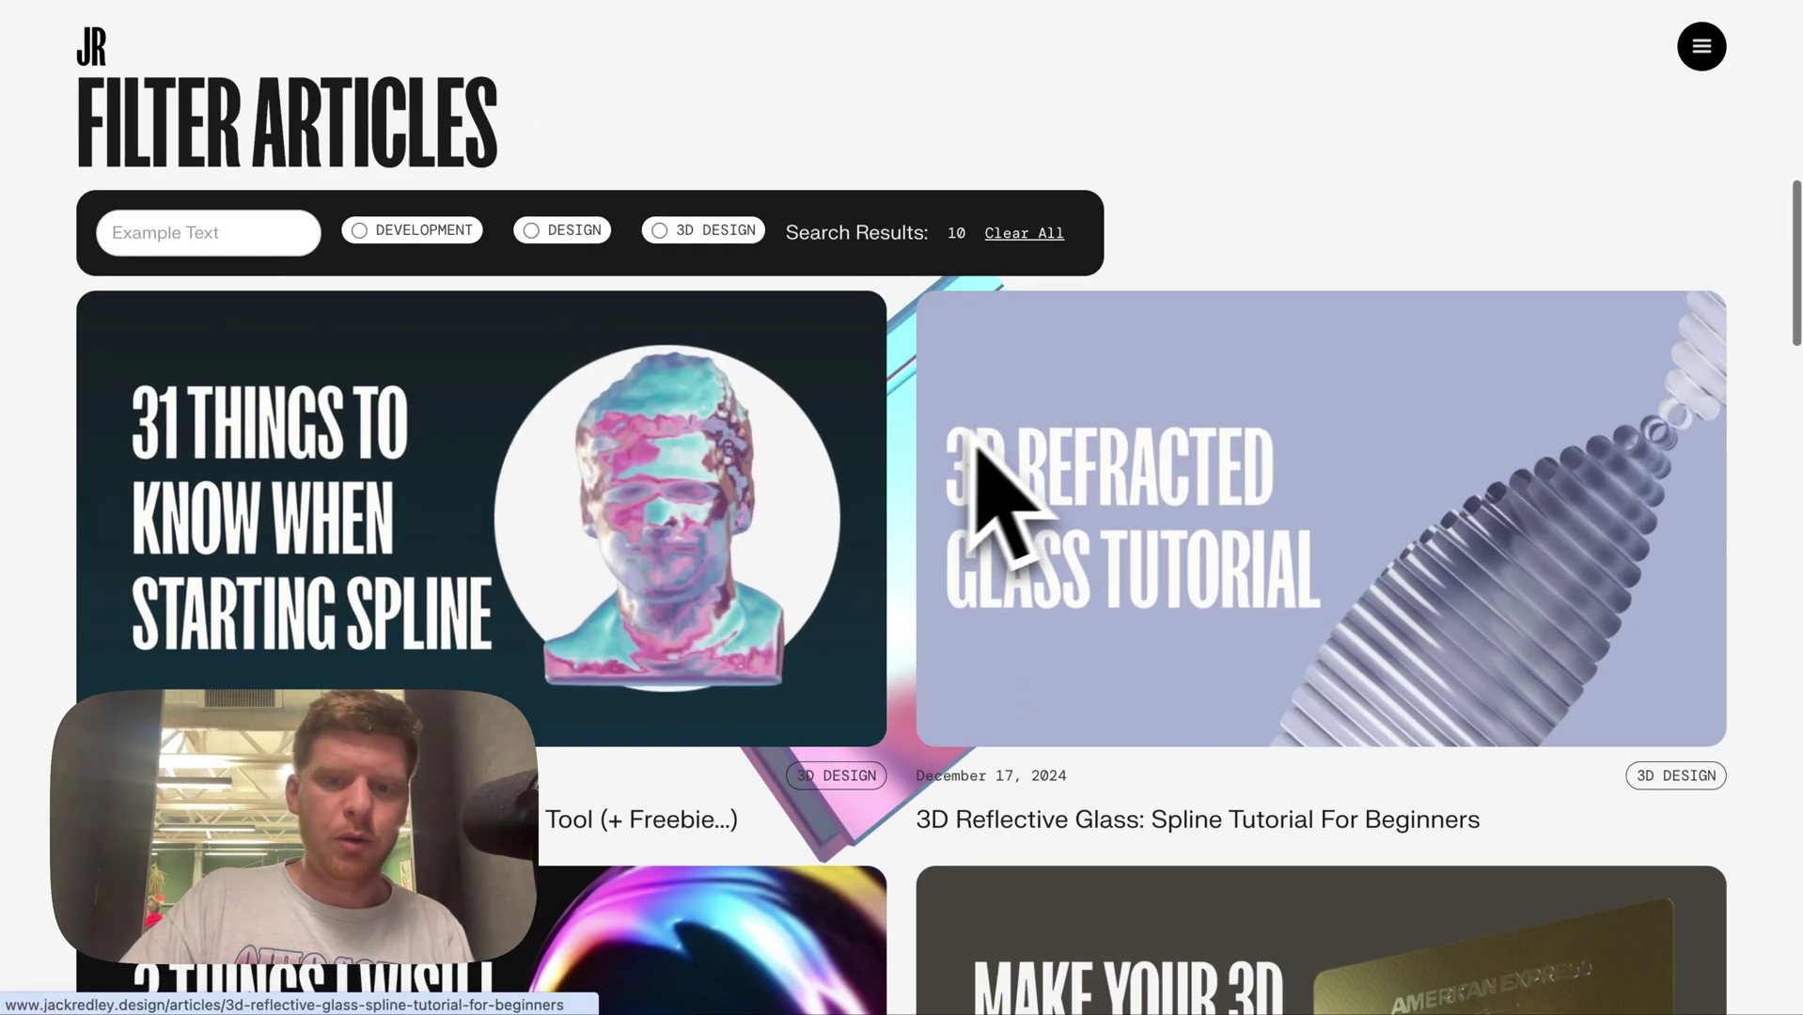
pyautogui.scroll(-4, 977, 463)
pyautogui.click(1083, 227)
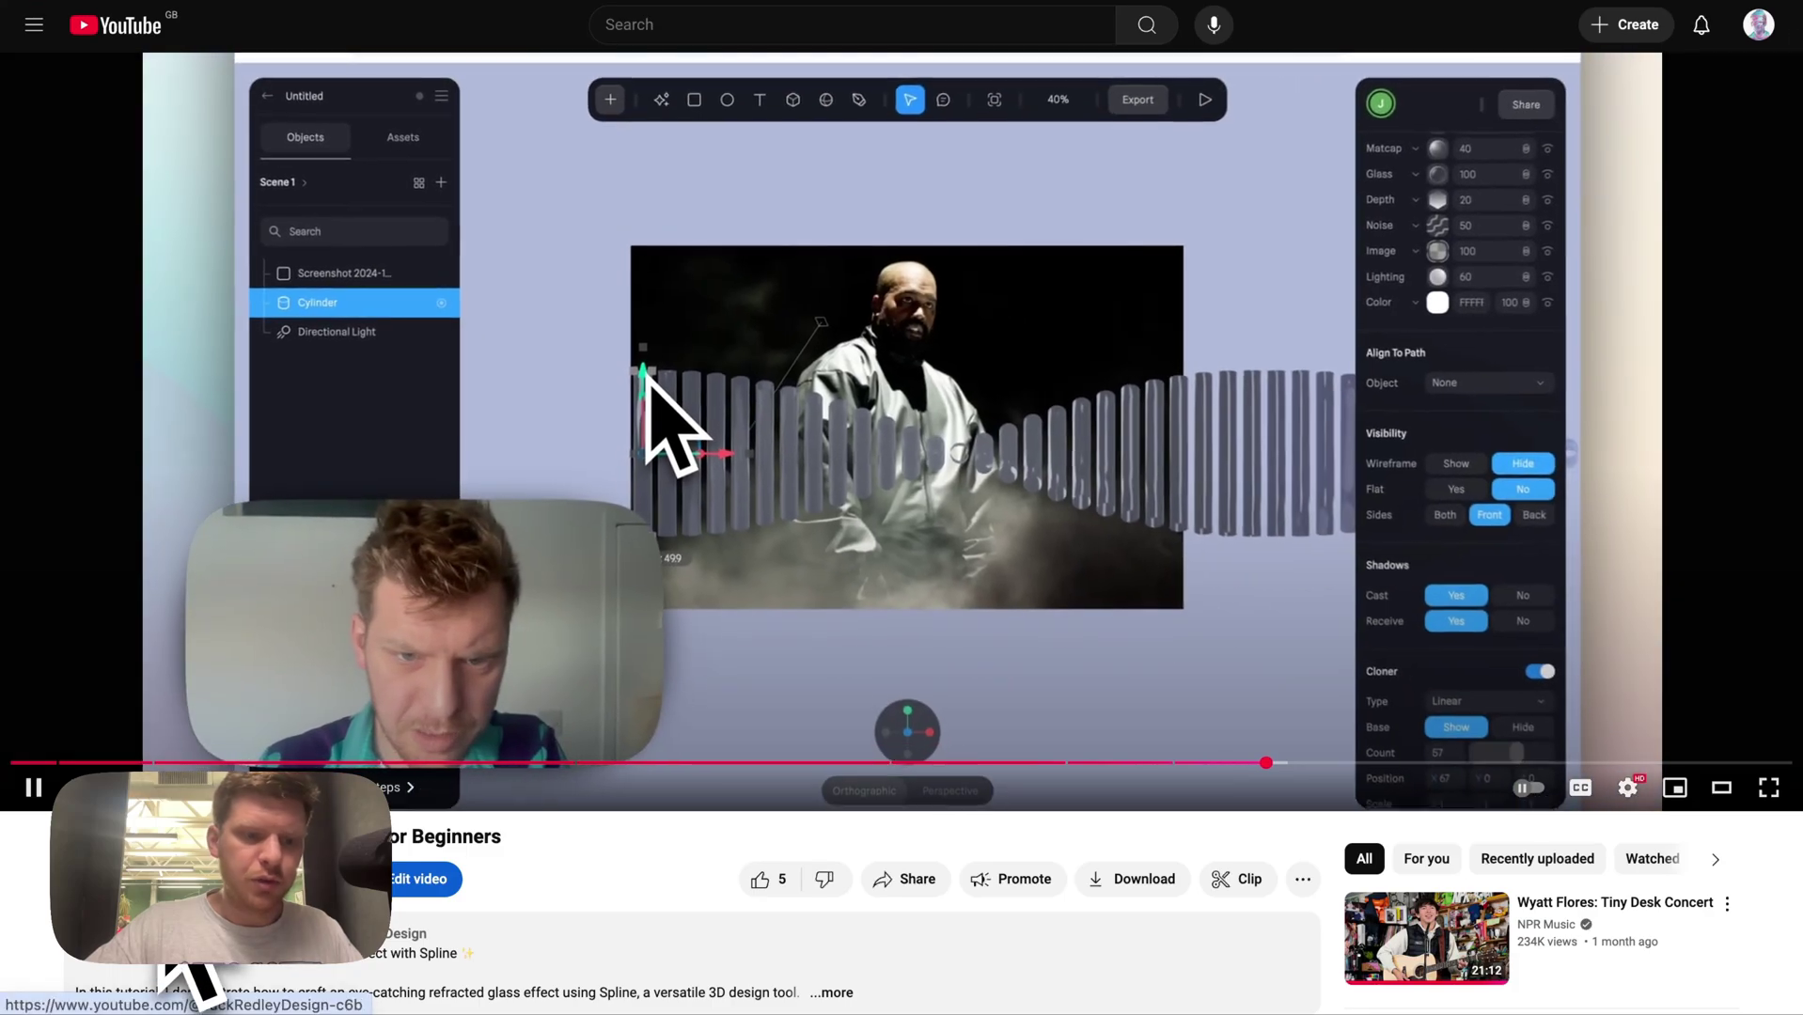
# - Open the YouTube channel of the reflective glass tutorial's author and look through its featured videos, popular videos and Shorts
pyautogui.click(174, 963)
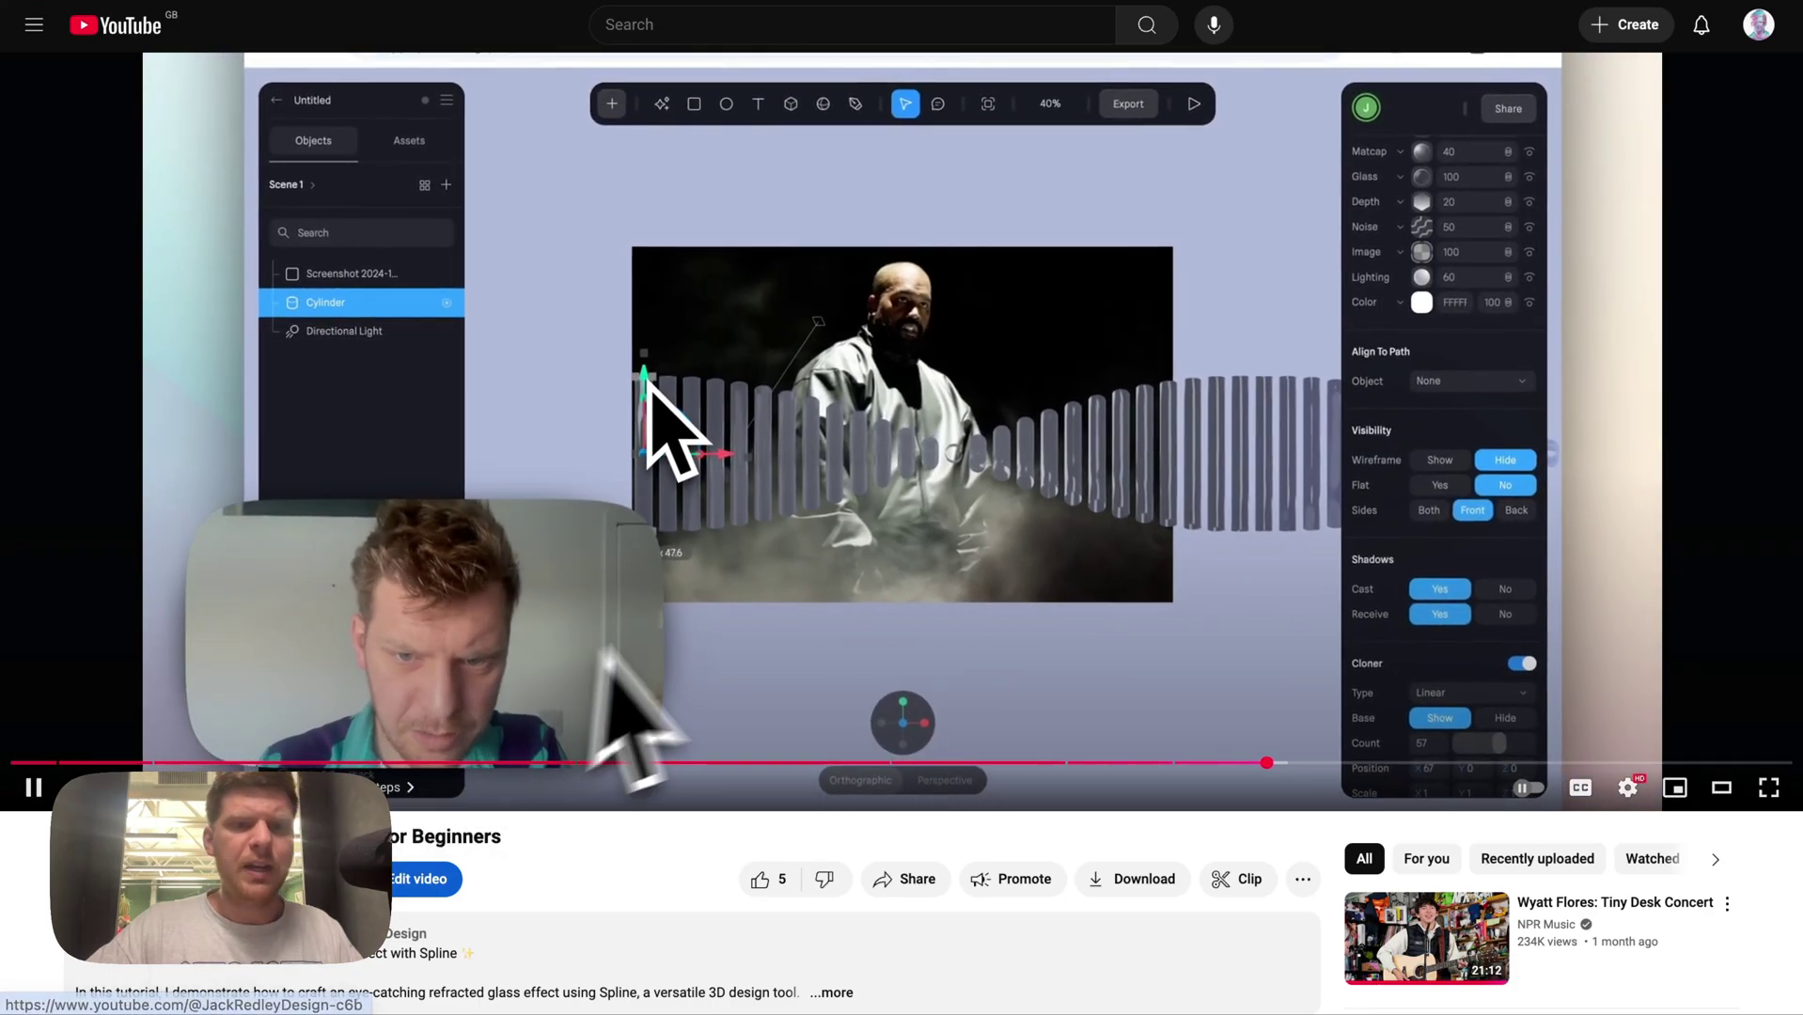
pyautogui.scroll(-2, 1001, 512)
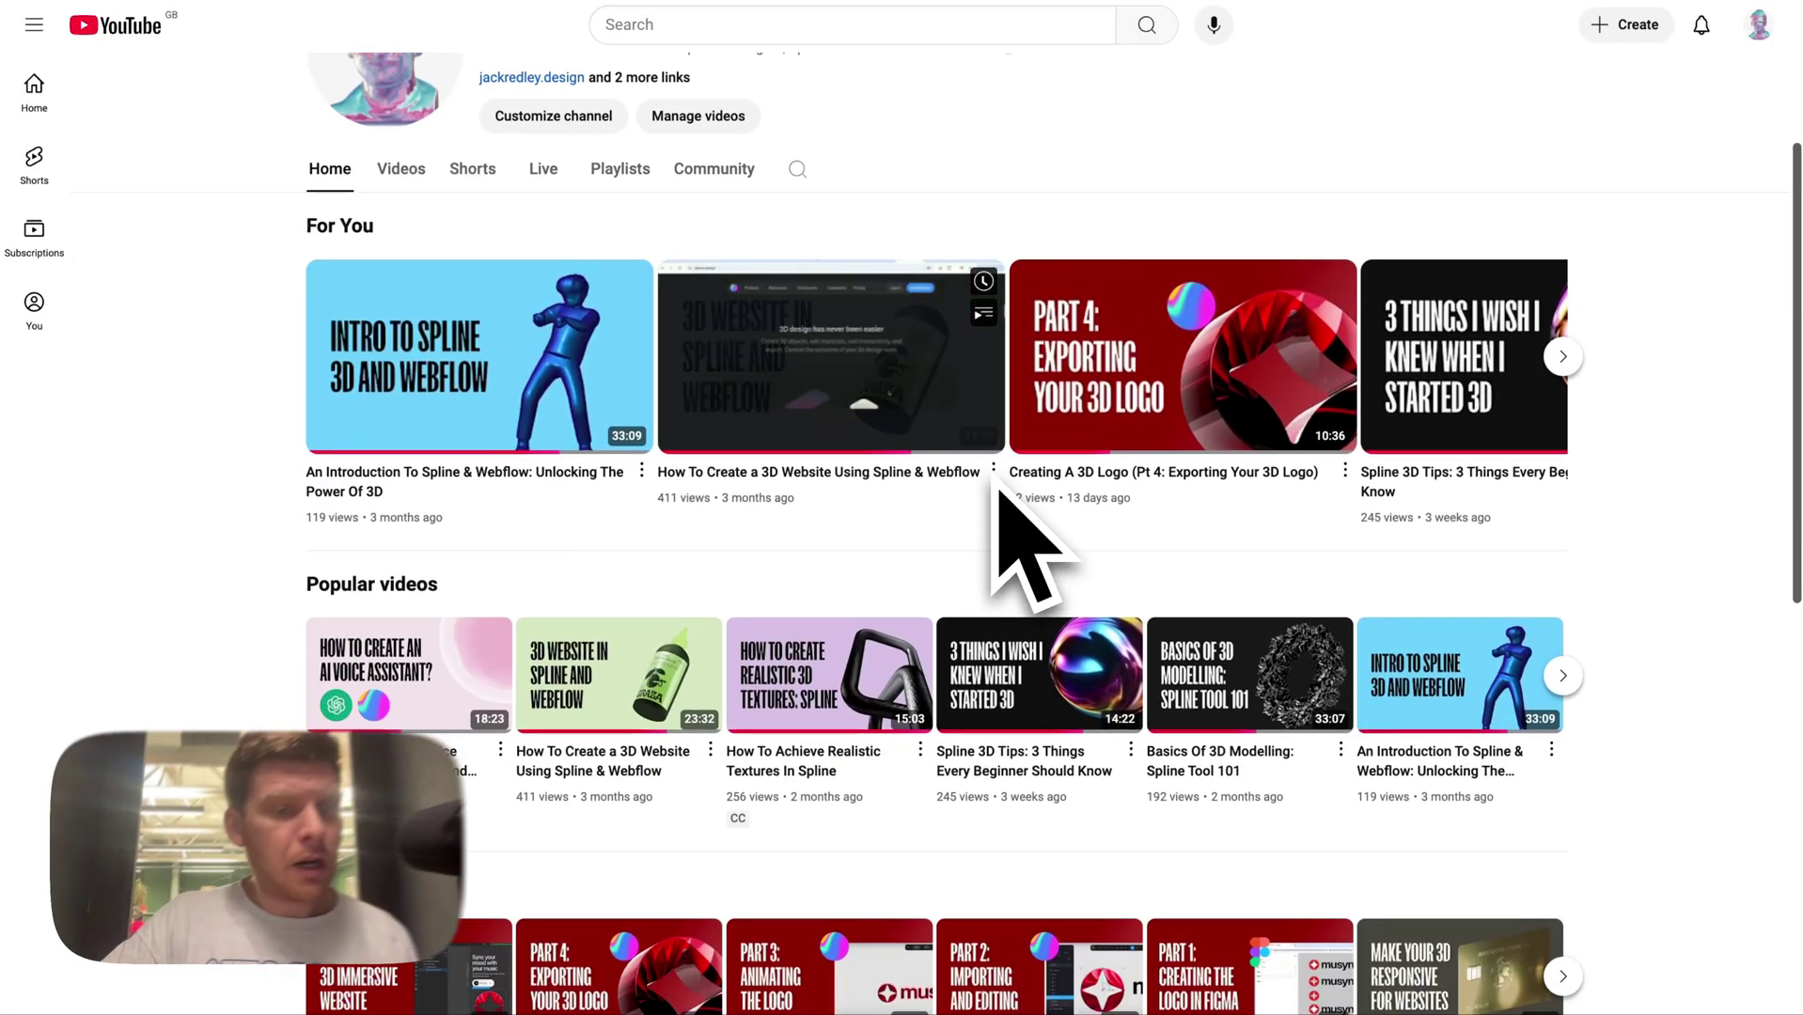
pyautogui.scroll(3, 992, 526)
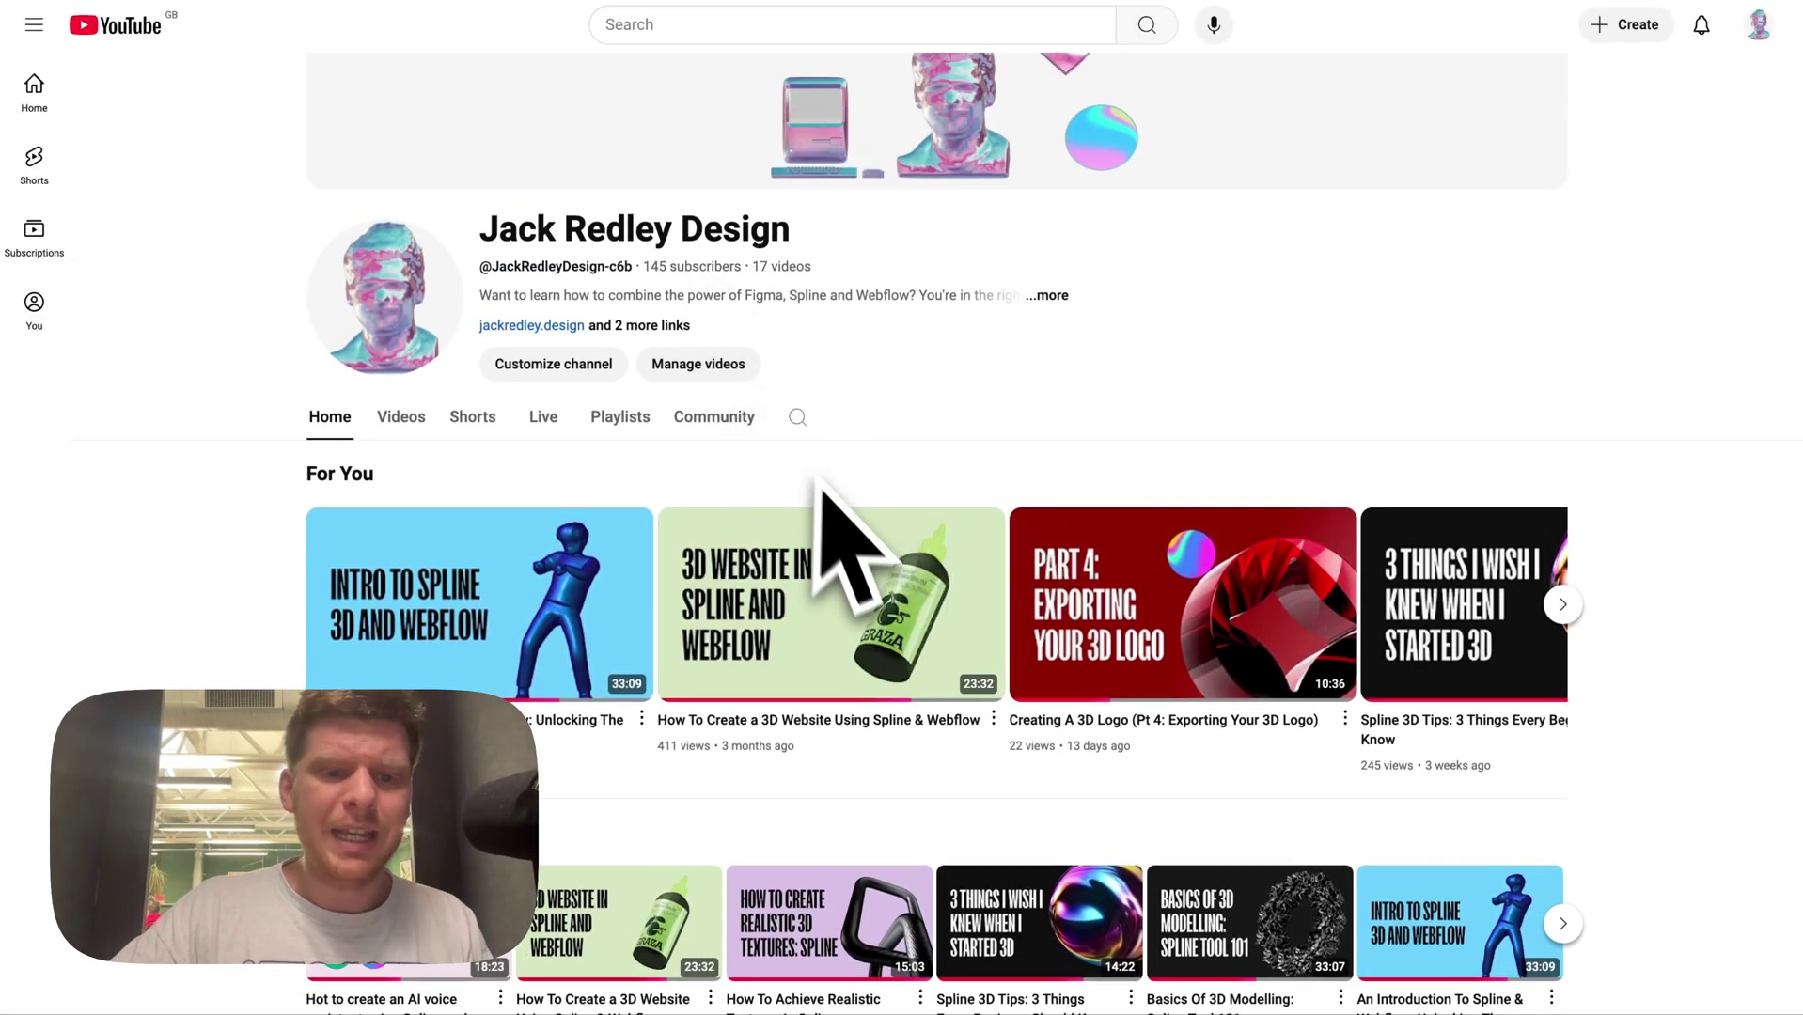
pyautogui.scroll(-3, 902, 522)
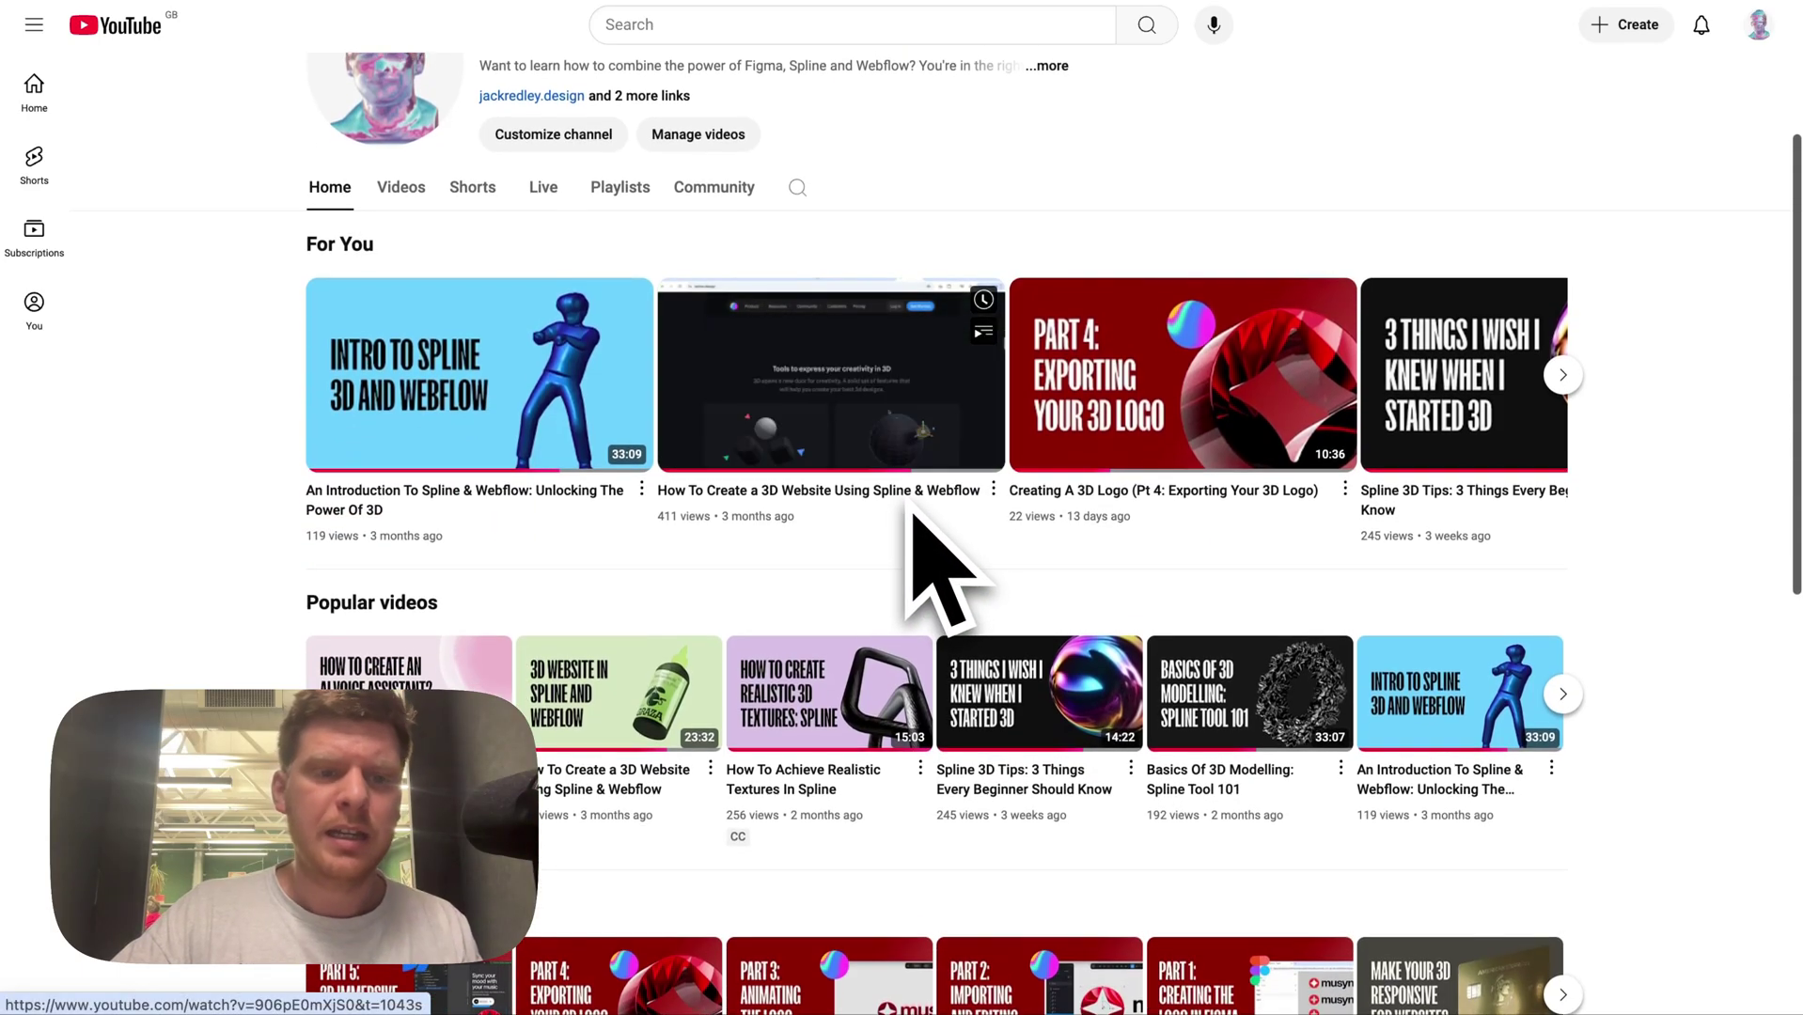
pyautogui.scroll(-10, 1094, 623)
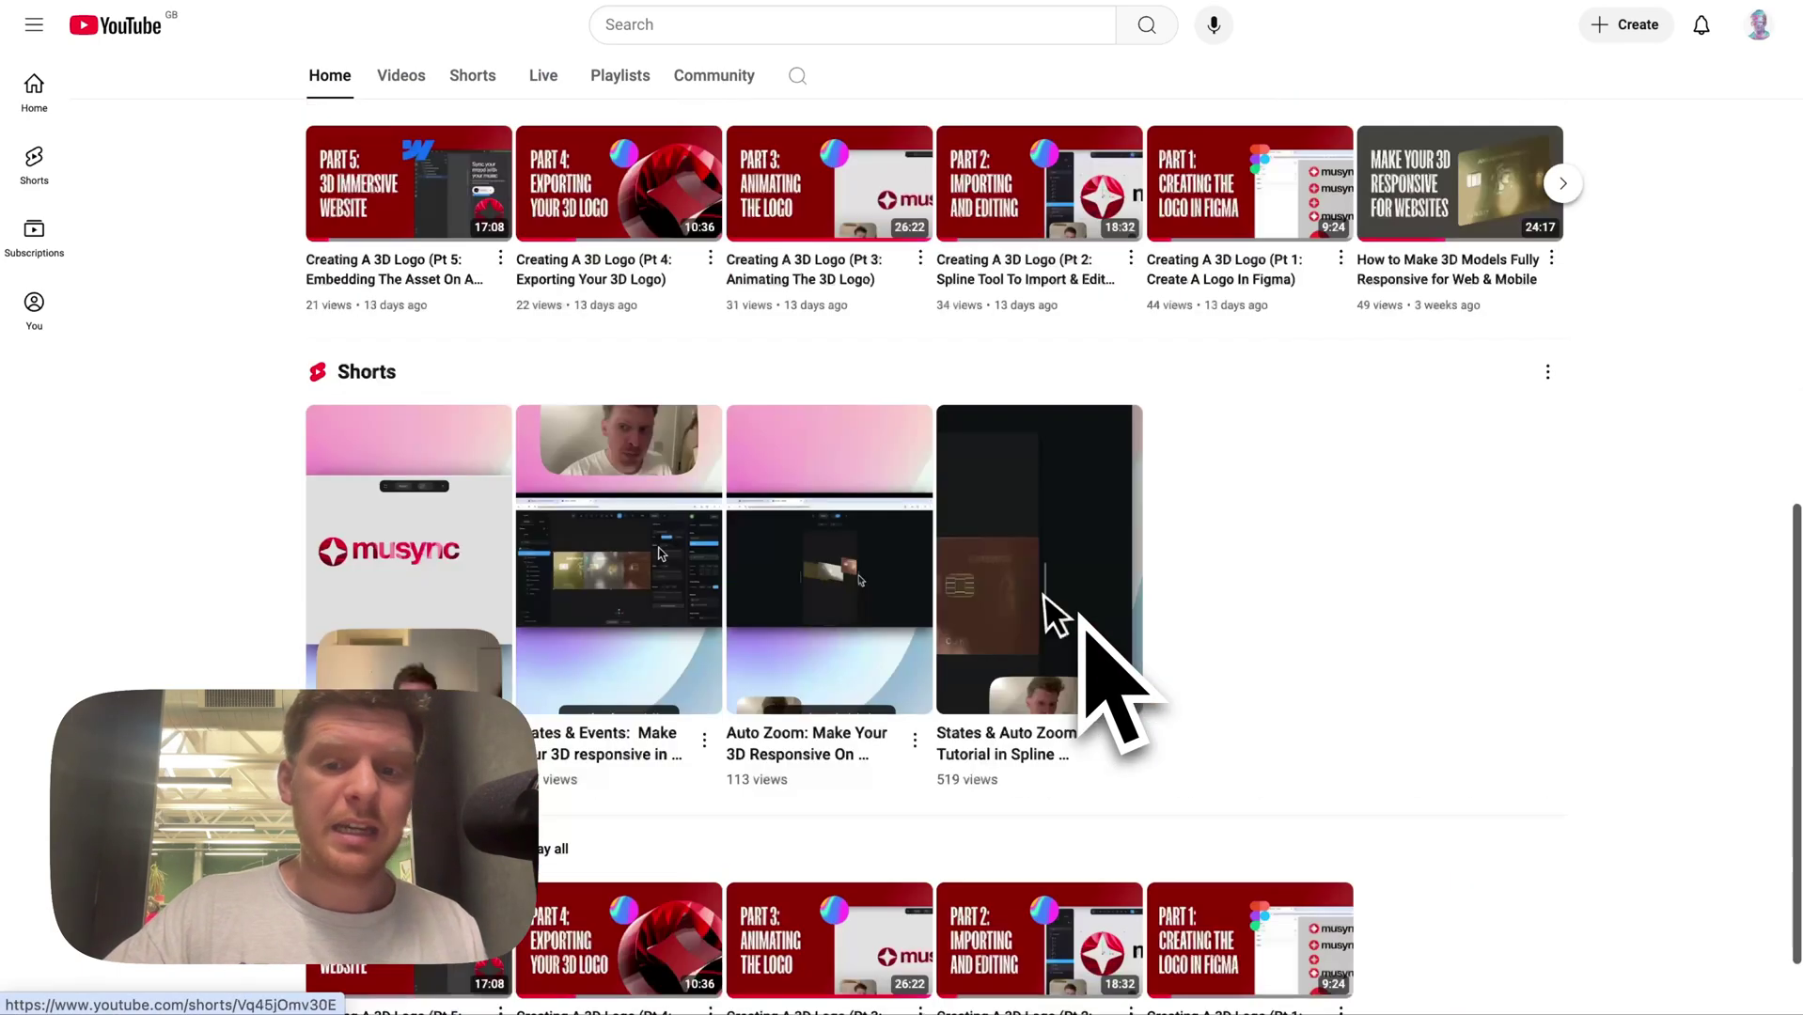
pyautogui.scroll(9, 1046, 603)
pyautogui.scroll(5, 1088, 630)
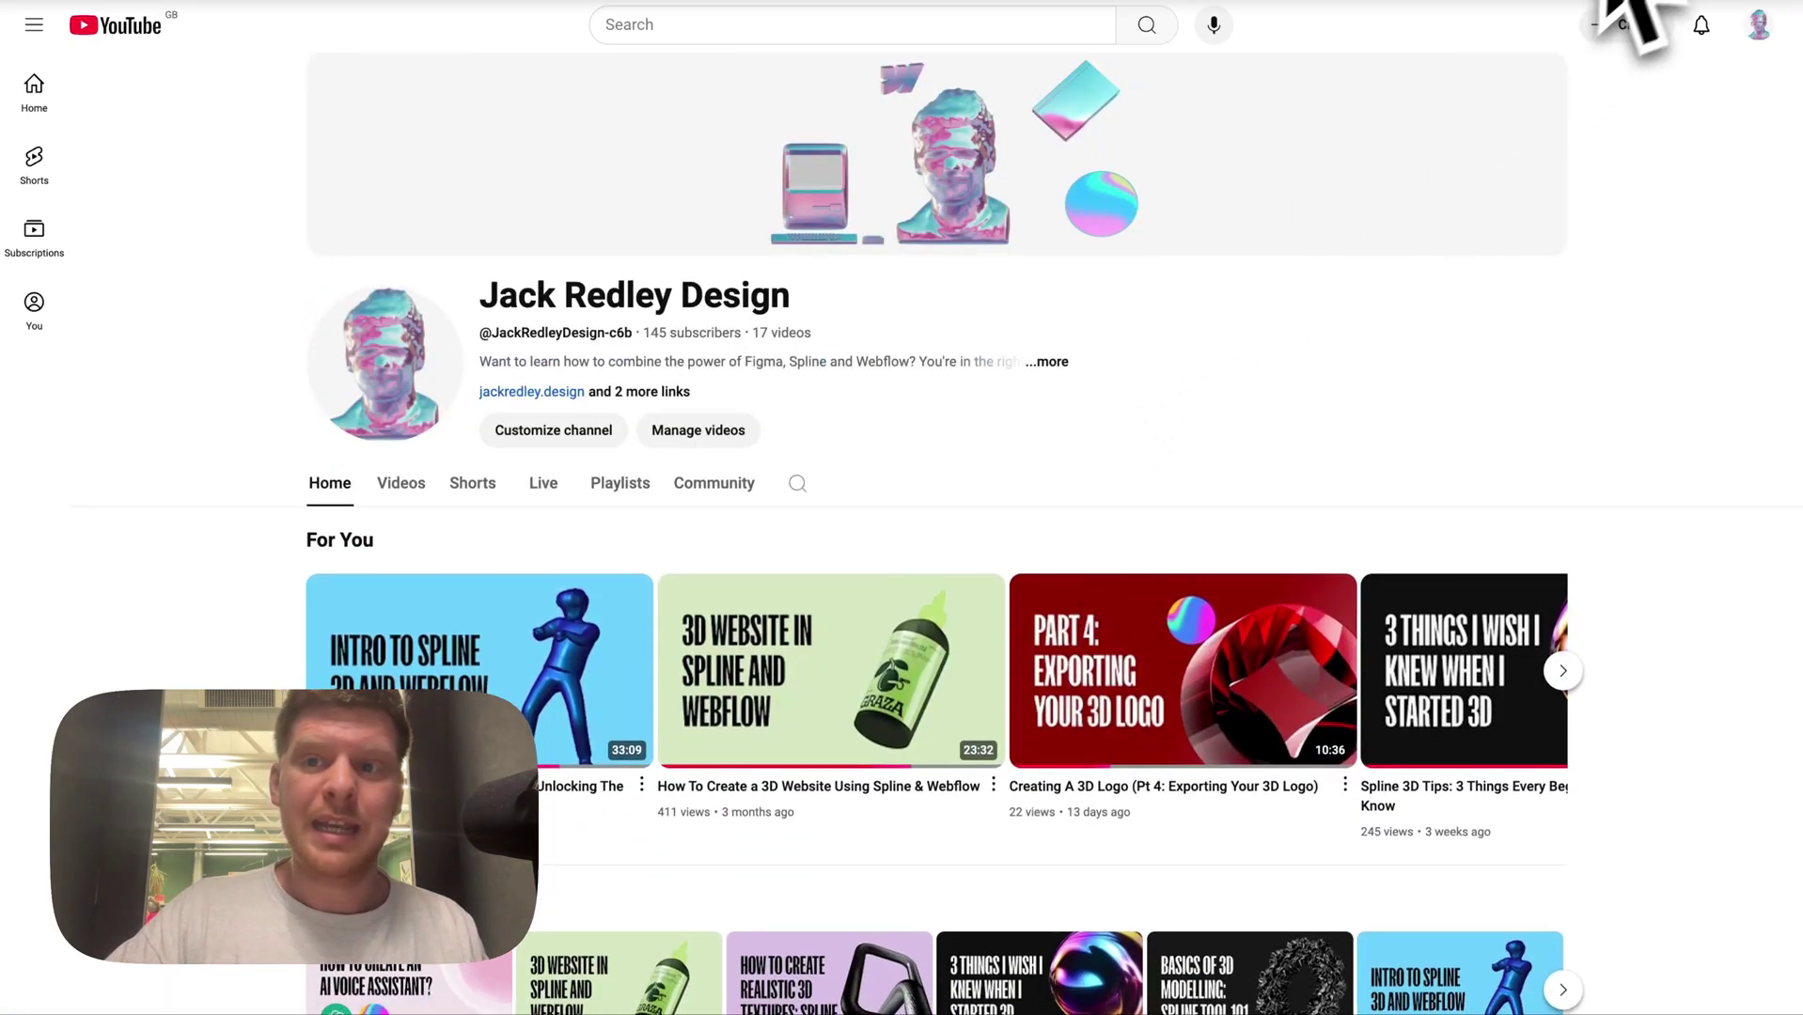
# - Leave the YouTube channel, tutorial article and SplineTime3D pages, and return to the Google results for boss headphones
pyautogui.click(1634, 0)
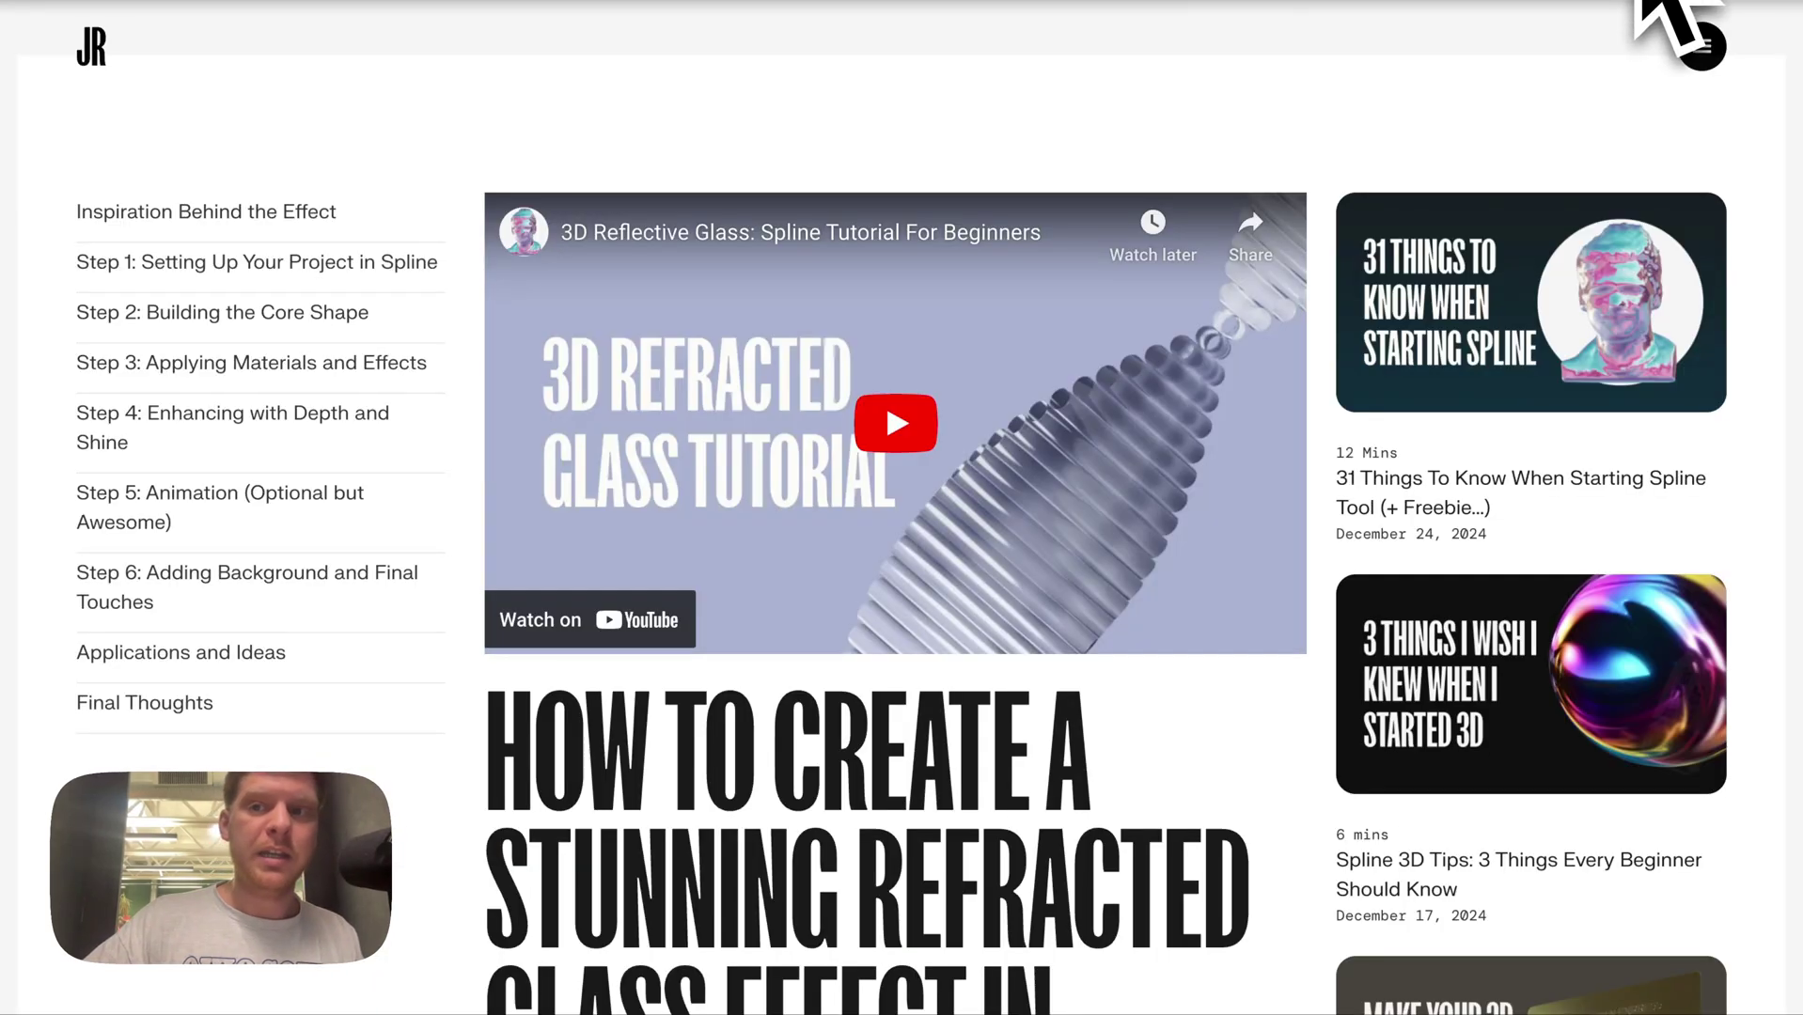
pyautogui.click(1634, 0)
pyautogui.click(1635, 1)
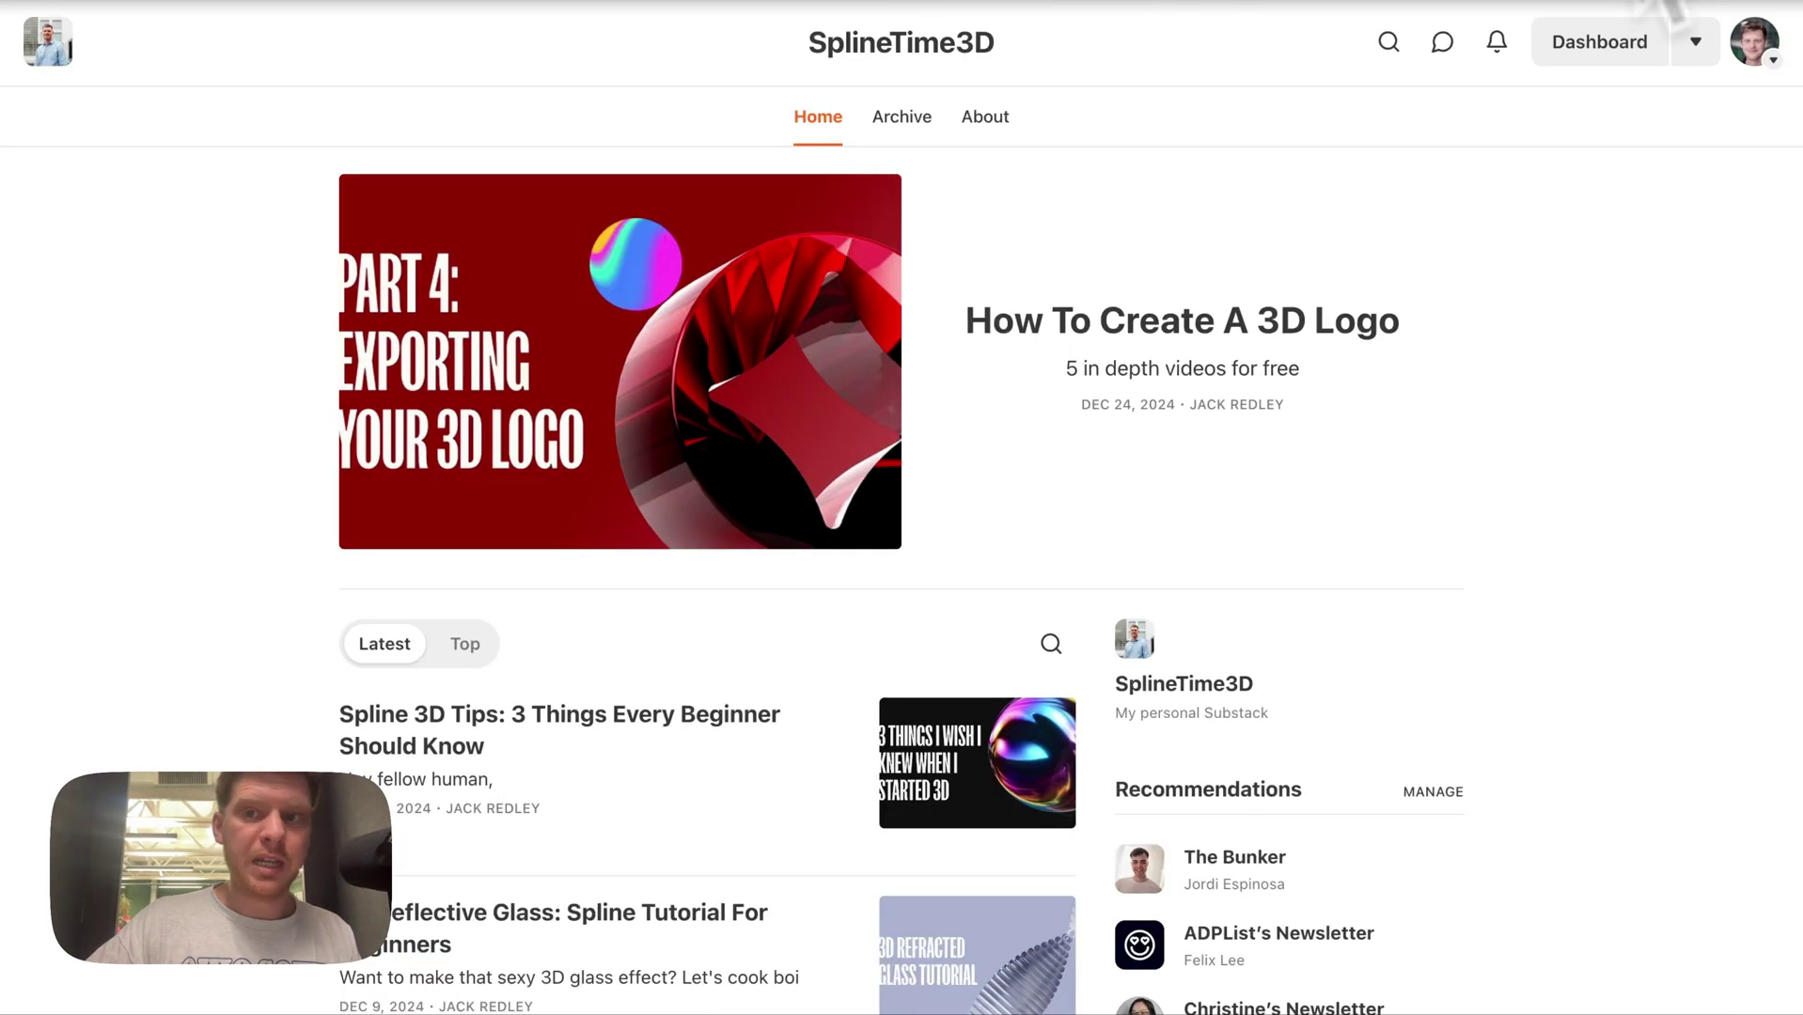
pyautogui.click(1598, 2)
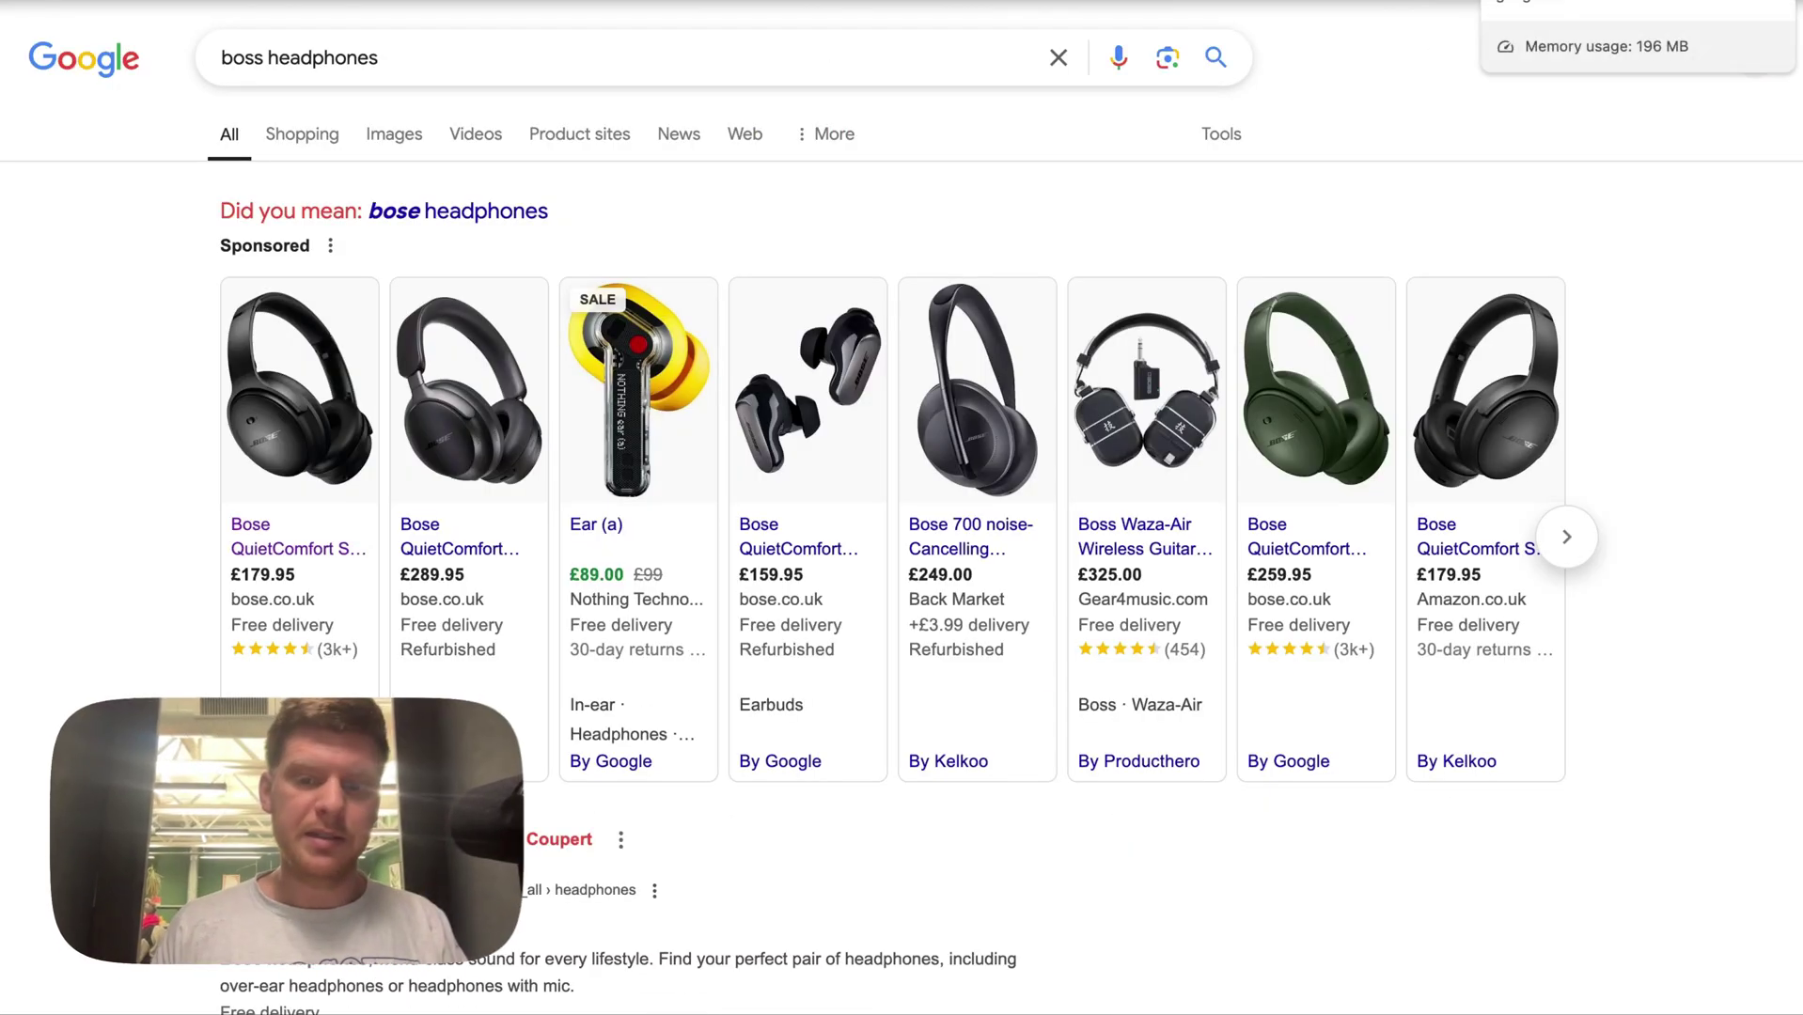